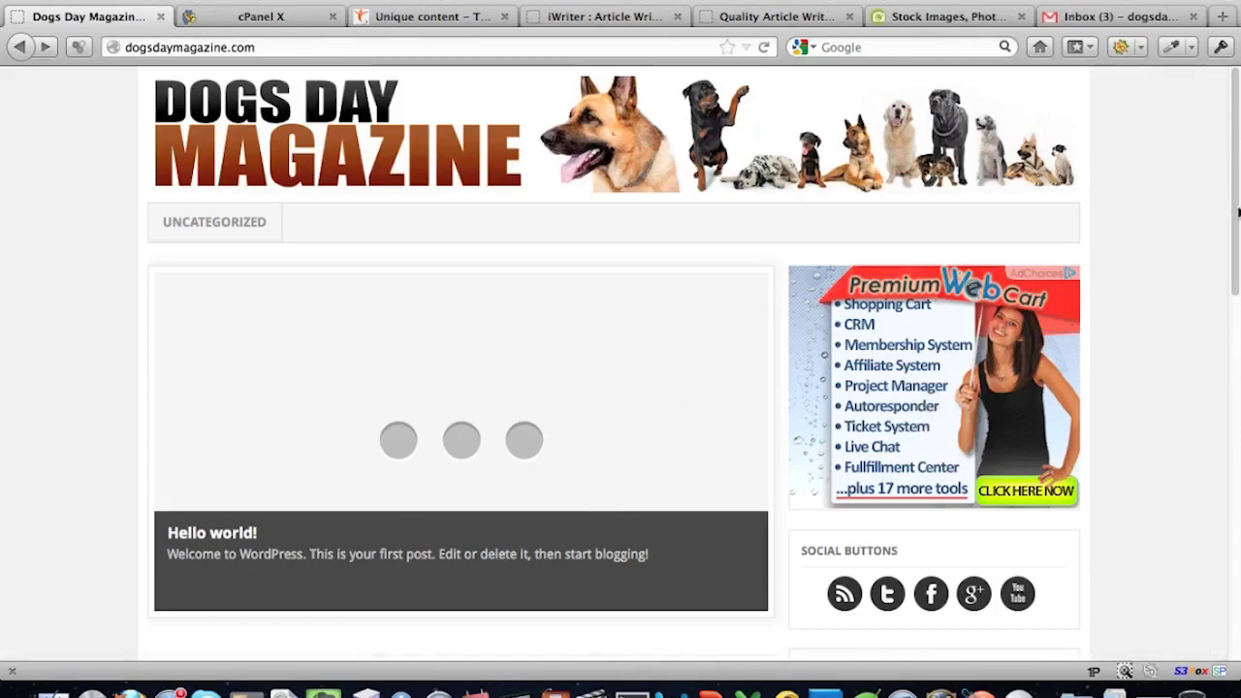
# Step: Check the site's Gmail inbox and move its tab to second position beside the magazine site
pyautogui.moveTo(1237, 216)
pyautogui.mouseDown()
pyautogui.moveTo(1233, 465)
pyautogui.moveTo(1225, 207)
pyautogui.mouseUp()
pyautogui.click(1130, 14)
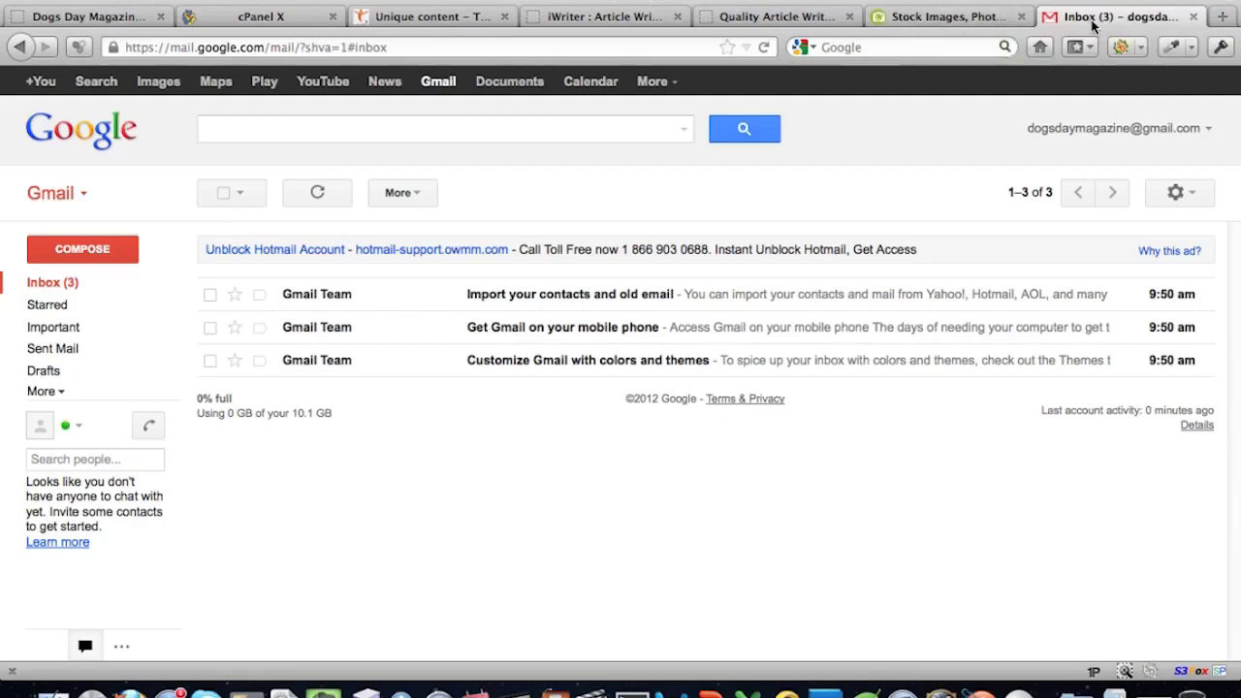
pyautogui.moveTo(1089, 19); pyautogui.dragTo(188, 17)
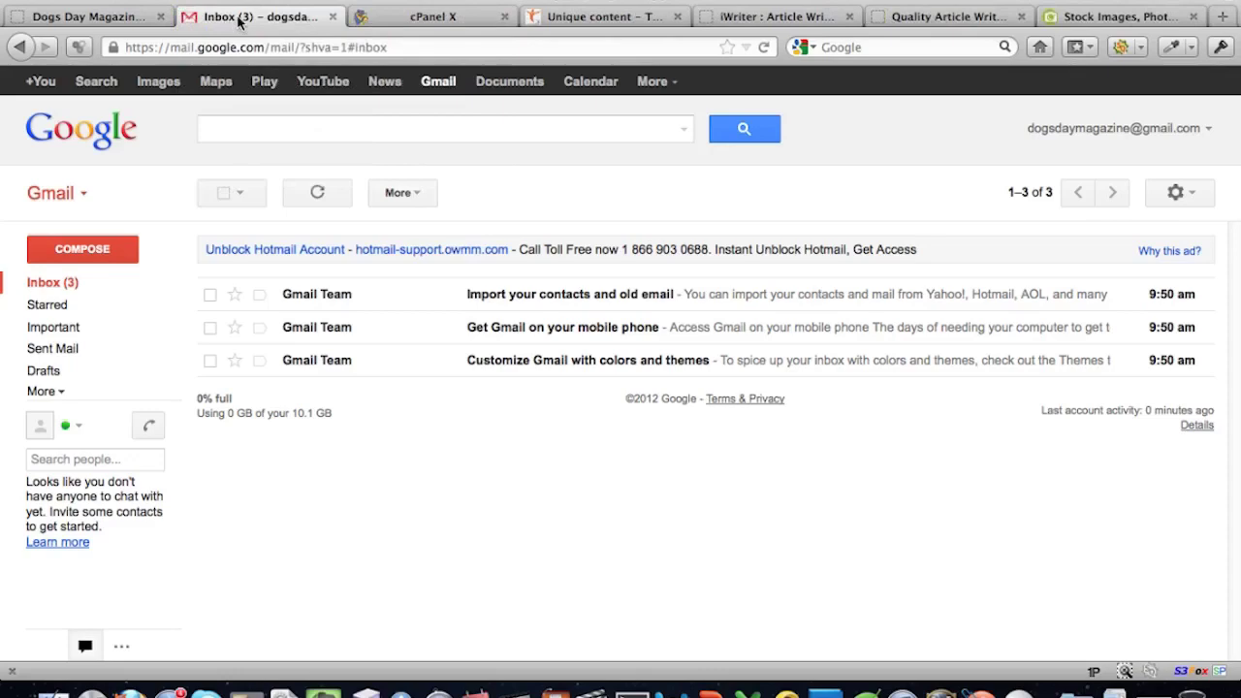
# Step: In cPanel Email Accounts, point out the second, contact and social mailboxes, then return to the magazine site
pyautogui.click(414, 19)
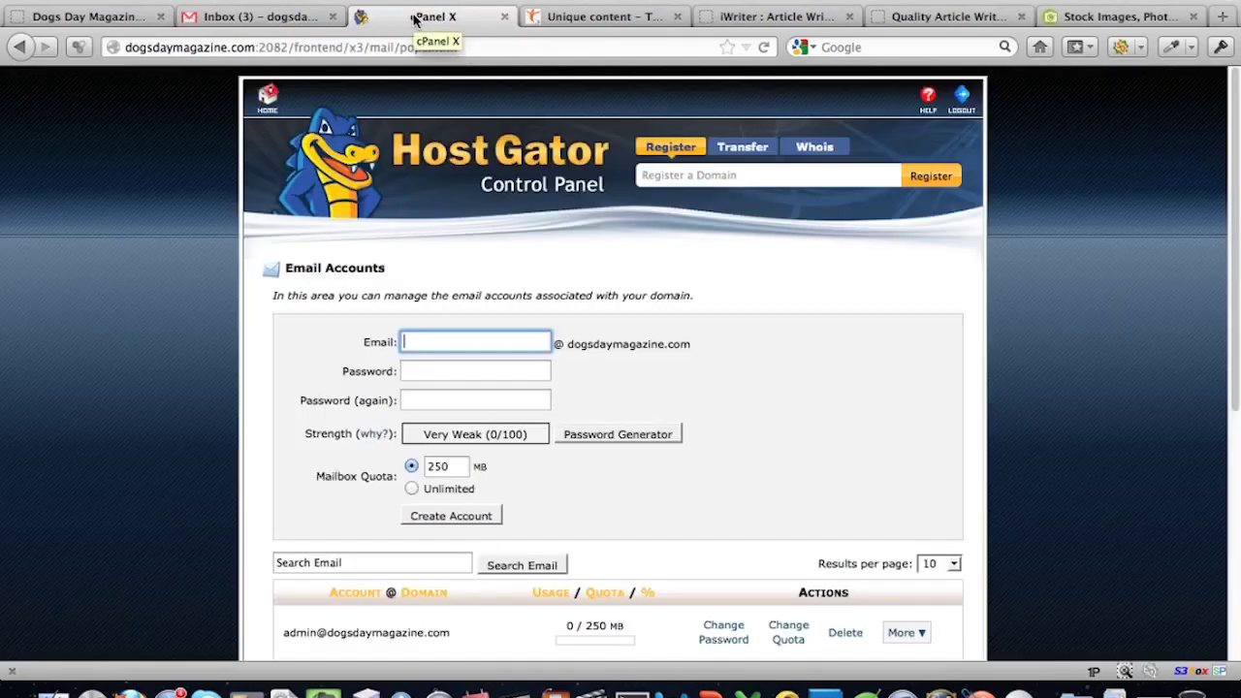
pyautogui.scroll(-5, 888, 432)
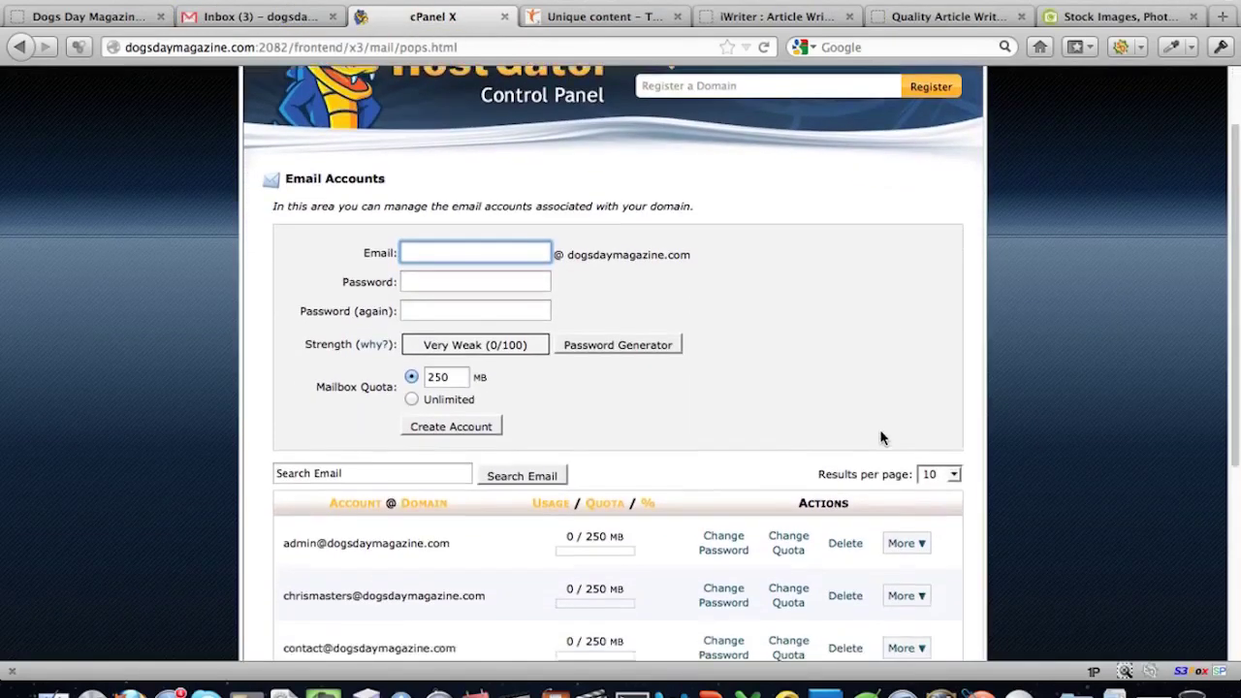
pyautogui.scroll(-1, 877, 437)
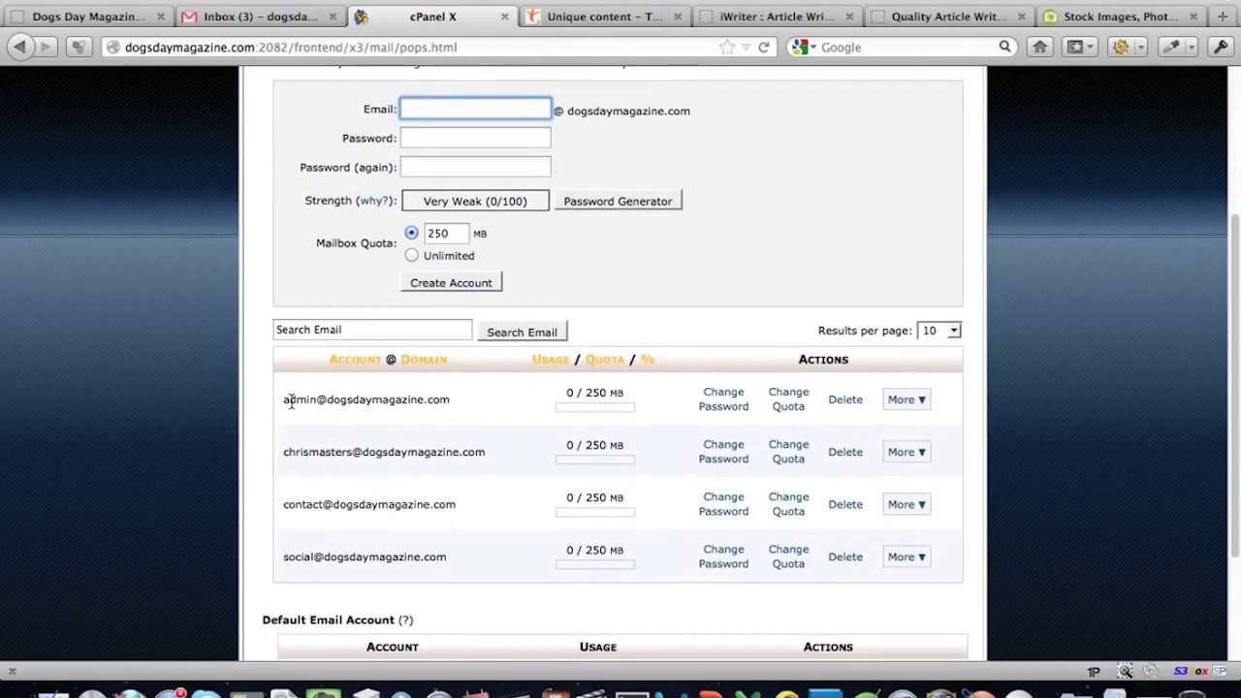
pyautogui.doubleClick(335, 451)
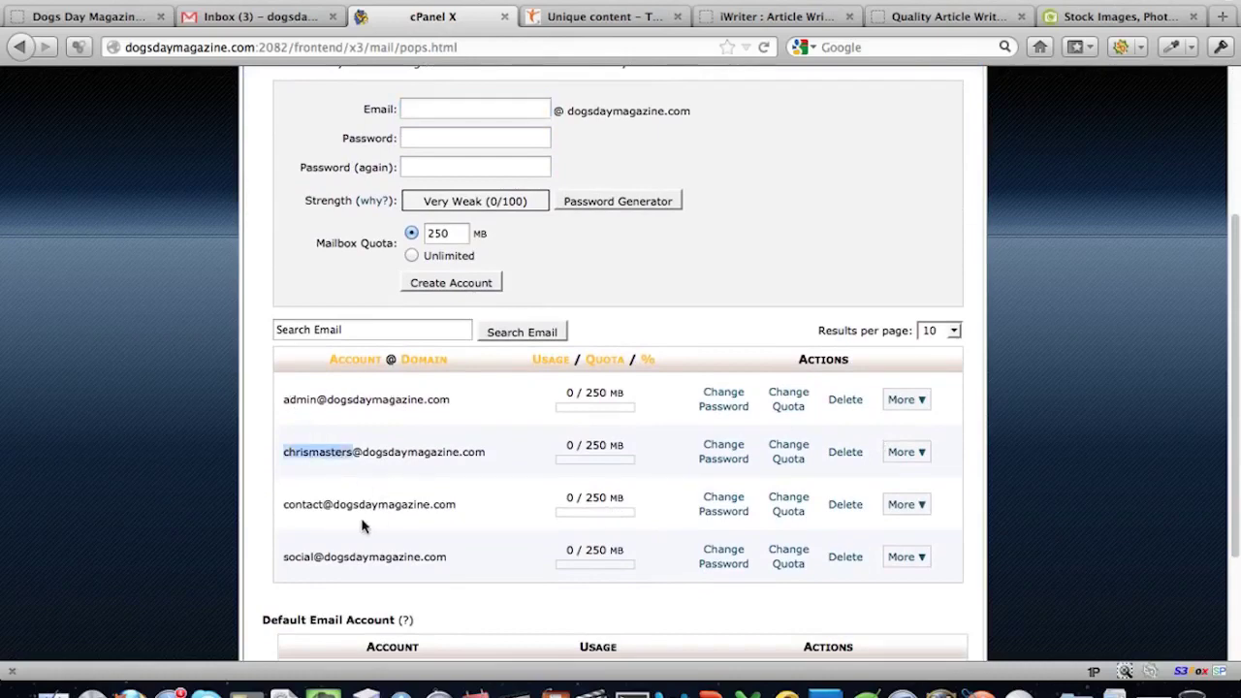
pyautogui.doubleClick(306, 504)
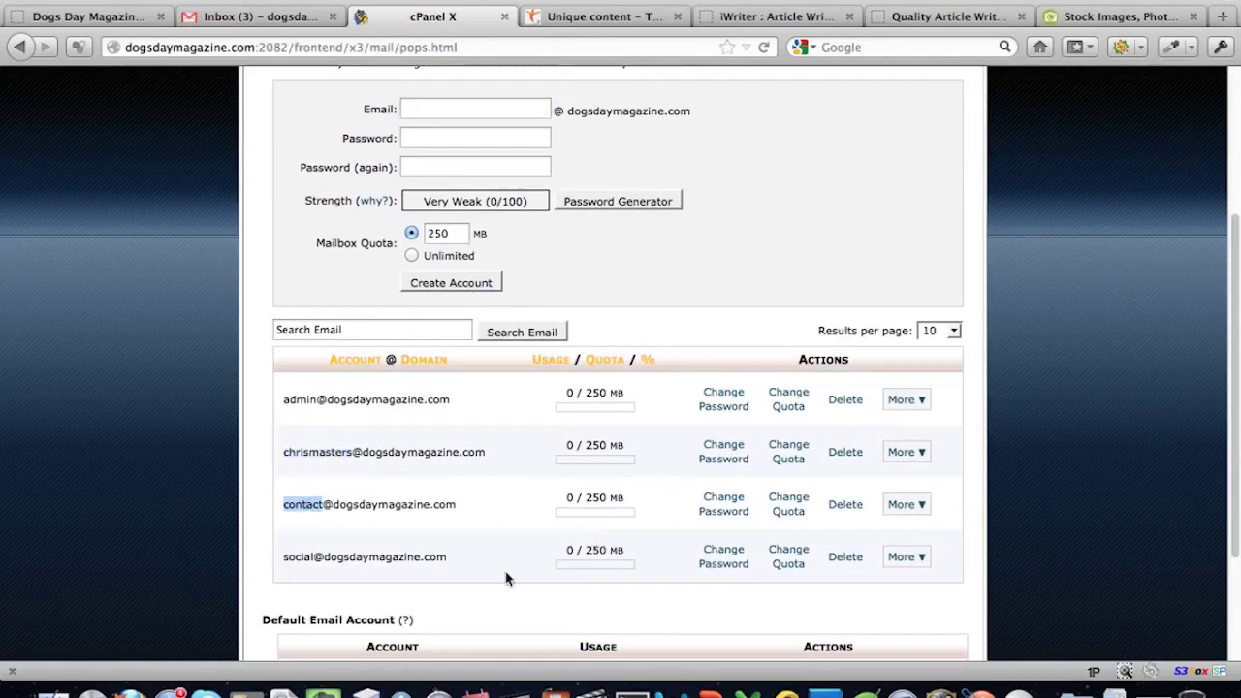
pyautogui.doubleClick(301, 557)
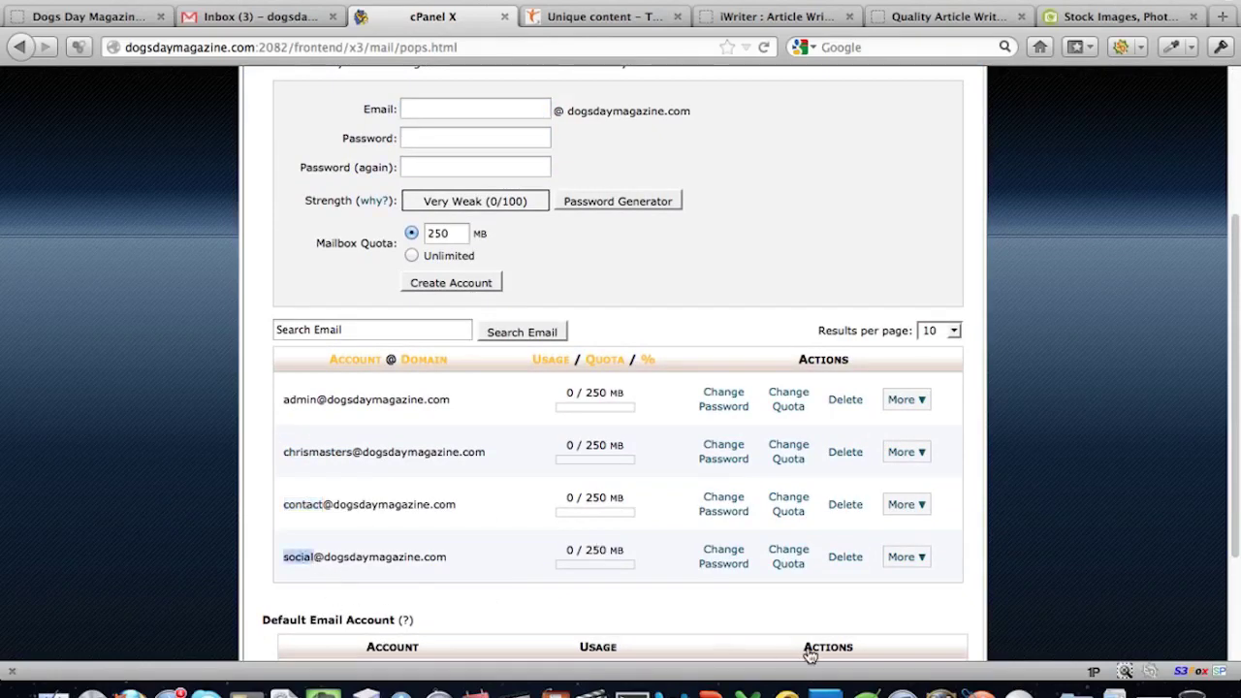
pyautogui.click(114, 13)
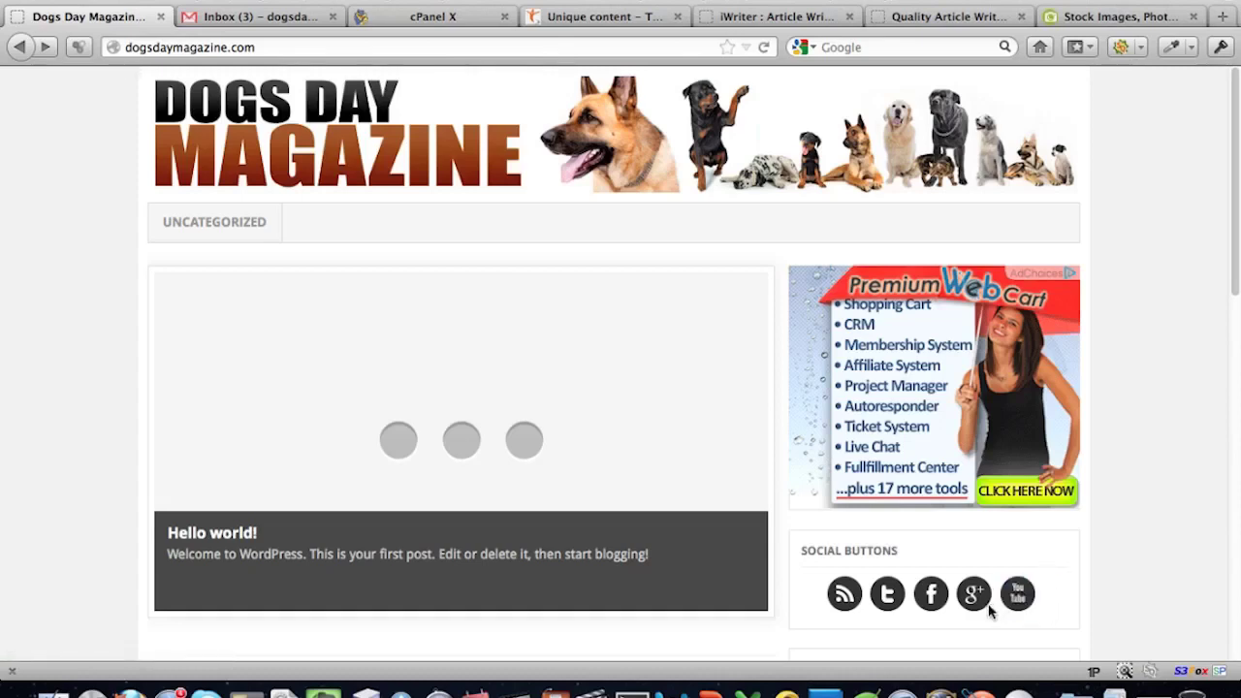
# Step: Open a new browser tab and place it beside the magazine site tab
pyautogui.moveTo(1236, 93); pyautogui.dragTo(1231, 465)
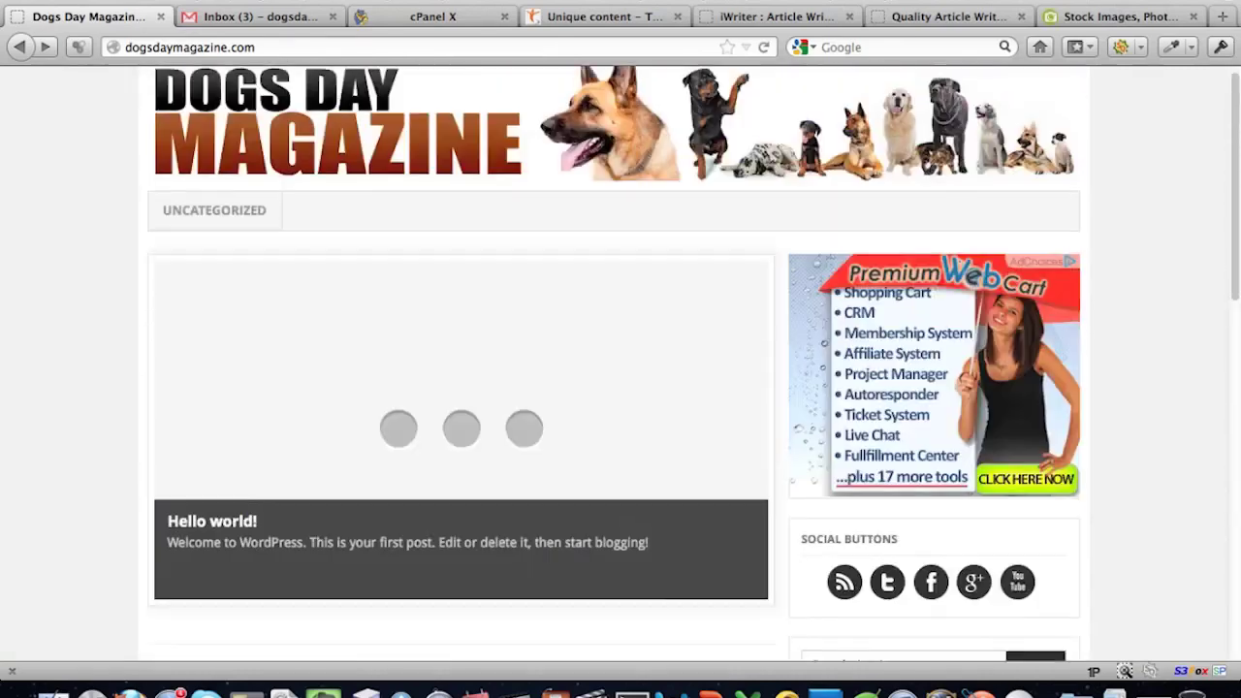
pyautogui.moveTo(1235, 88); pyautogui.dragTo(1236, 29)
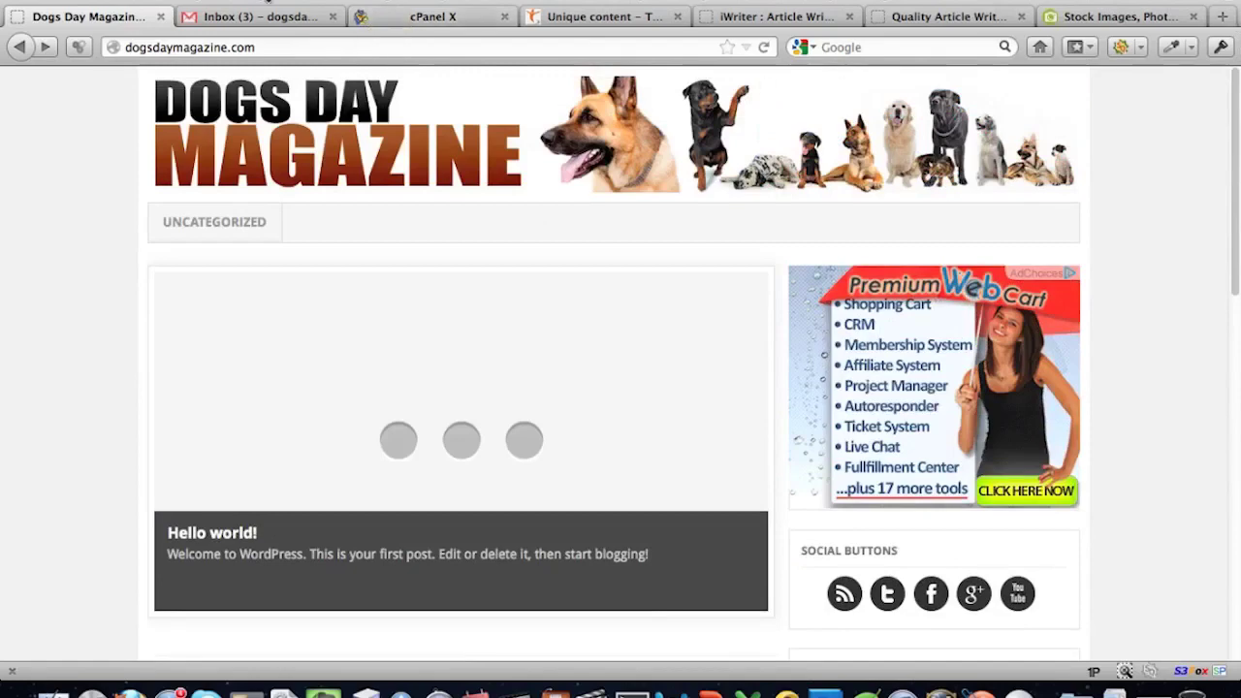
pyautogui.click(1222, 18)
pyautogui.moveTo(588, 25); pyautogui.dragTo(182, 21)
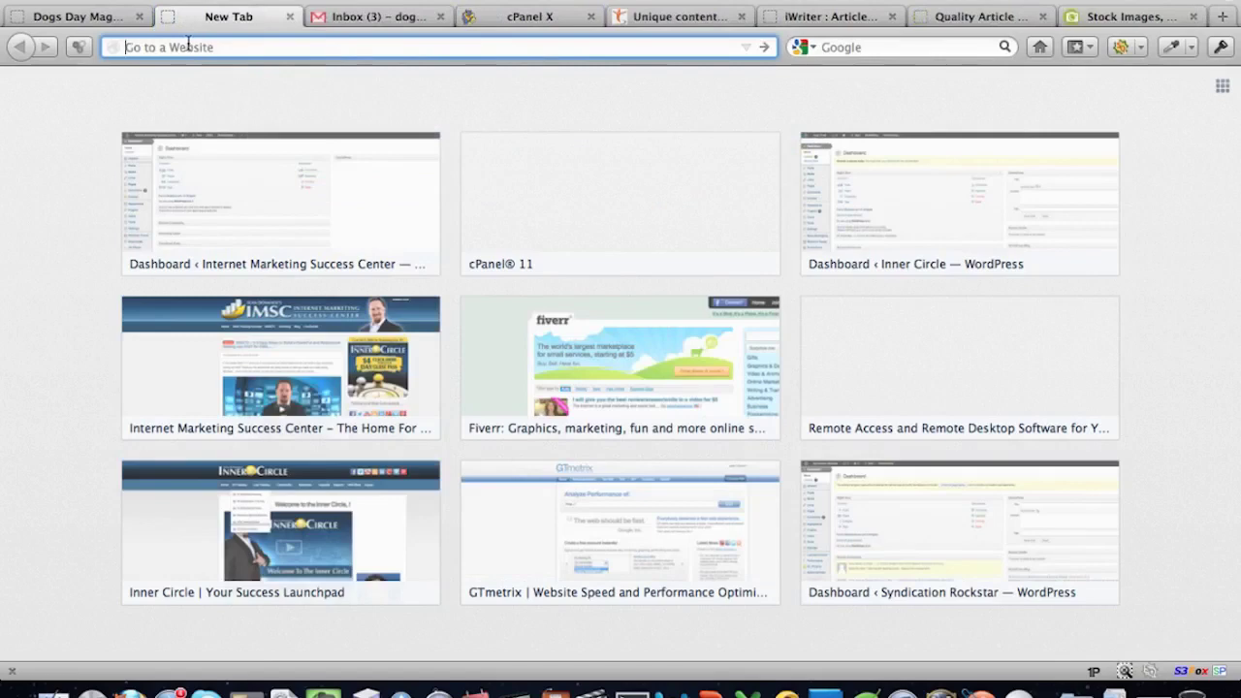
# Step: Load dogsdaymagazine.com/wp to reach the WordPress login page
pyautogui.write('doy')
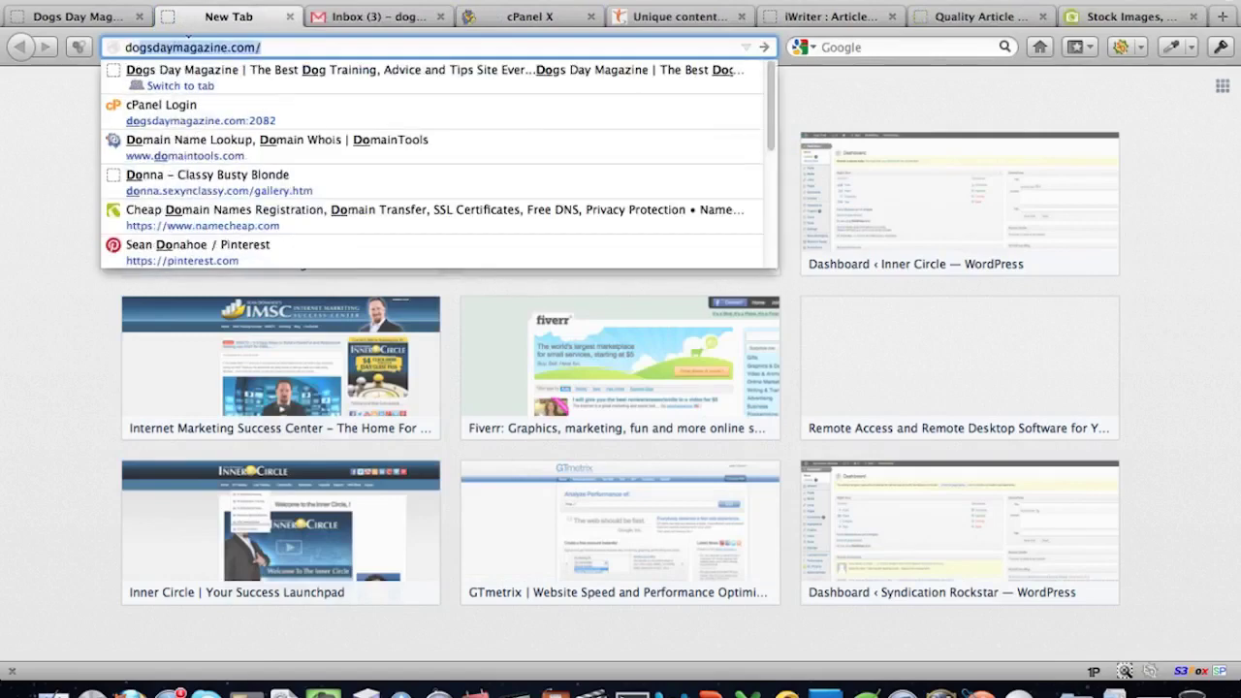
pyautogui.press('BackSpace')
pyautogui.write('g')
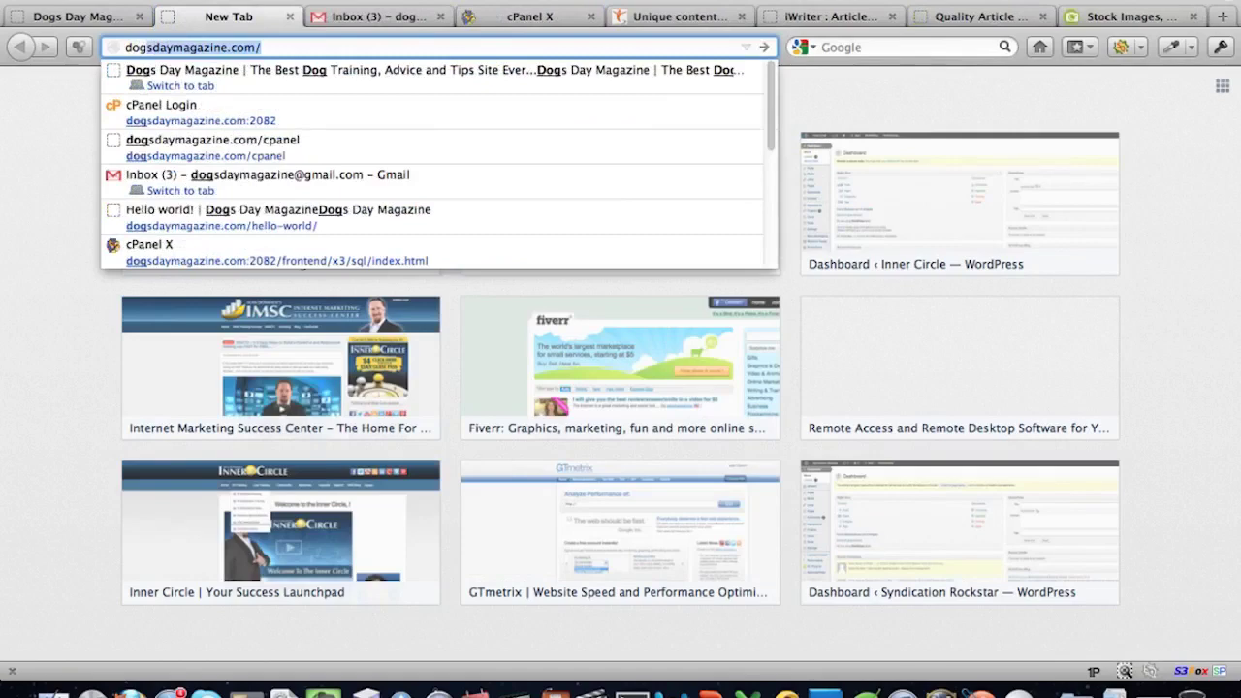
pyautogui.press('Right')
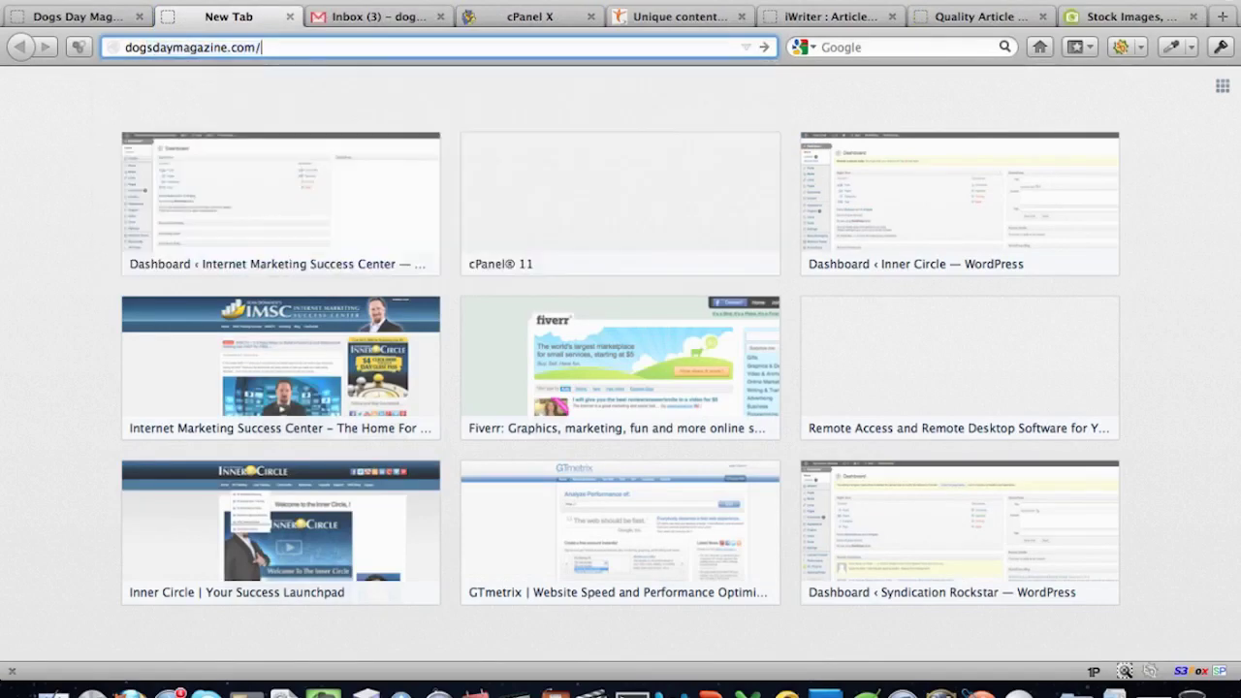
pyautogui.write('wp')
pyautogui.press('Return')
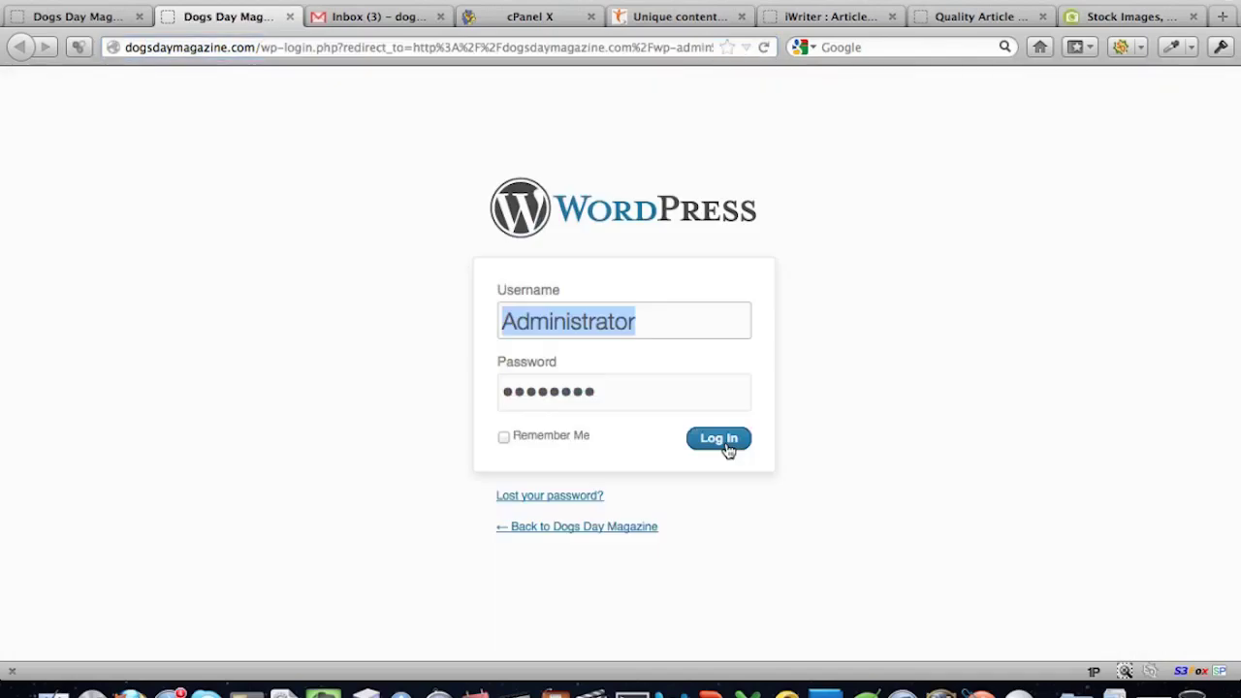
# Step: Log in to the Dogs Day Magazine dashboard, dismissing the password-saving prompt
pyautogui.click(727, 448)
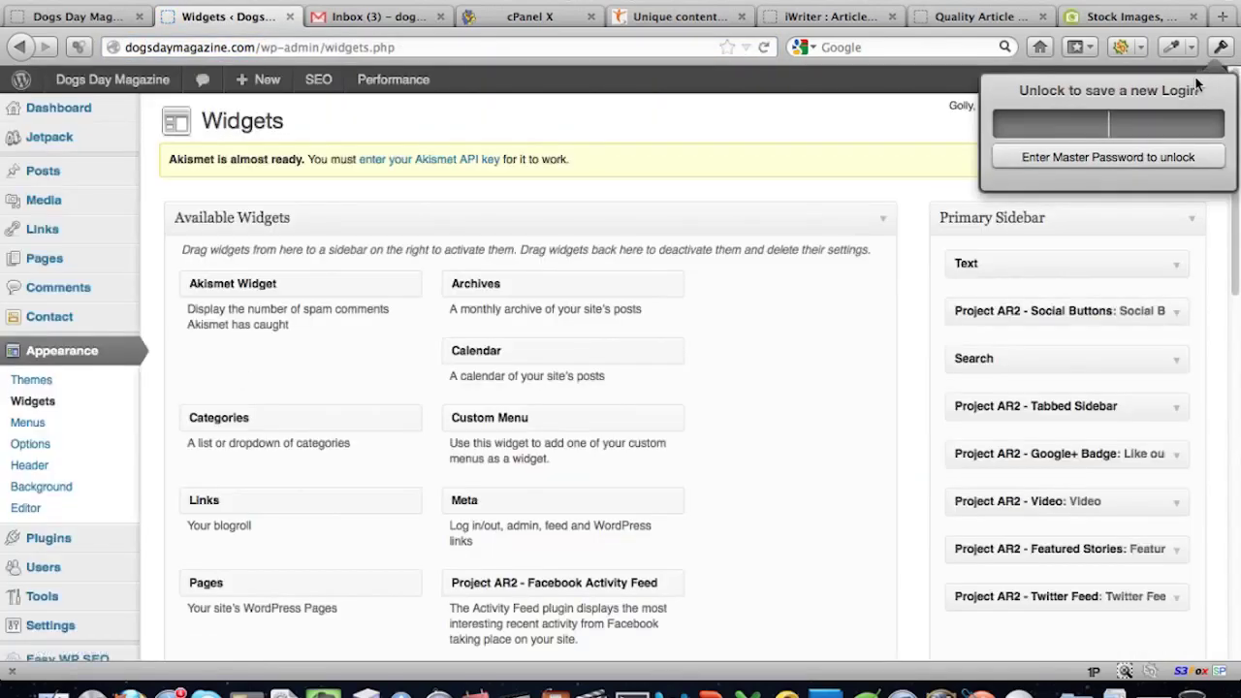
pyautogui.click(890, 103)
pyautogui.click(64, 16)
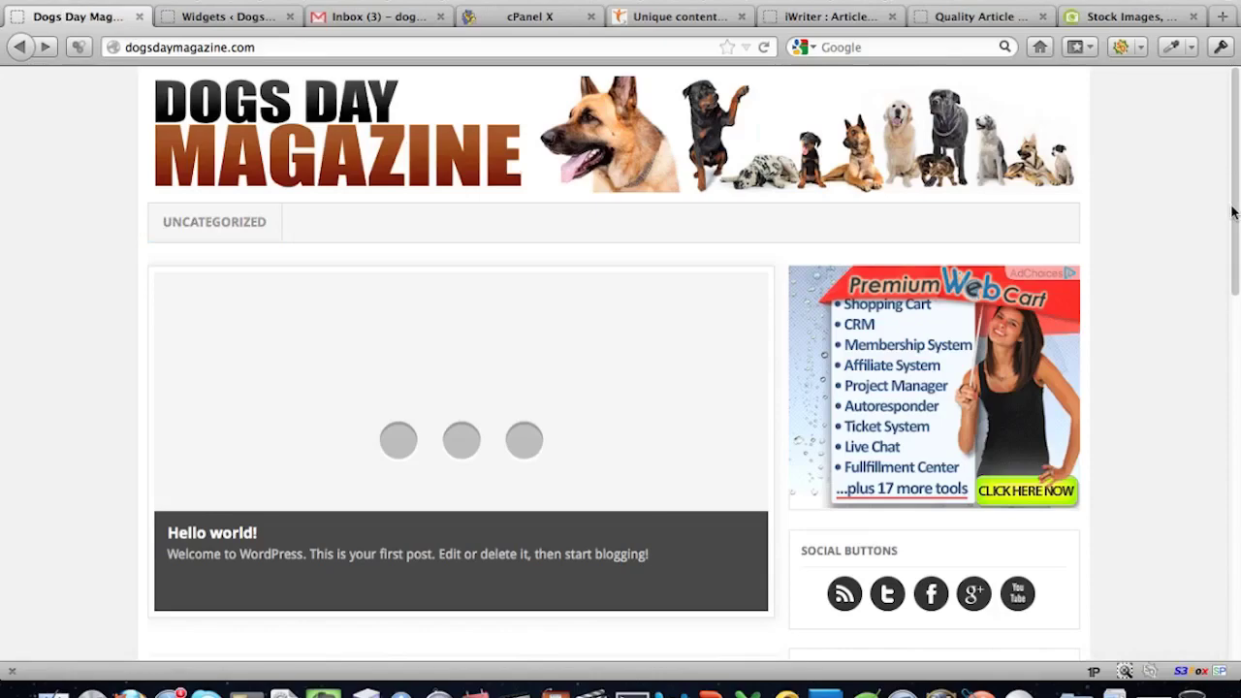
# Step: From the Widgets admin page, open Plugins > Add New and focus the plugin search box
pyautogui.moveTo(1233, 213); pyautogui.dragTo(1228, 239)
pyautogui.click(185, 20)
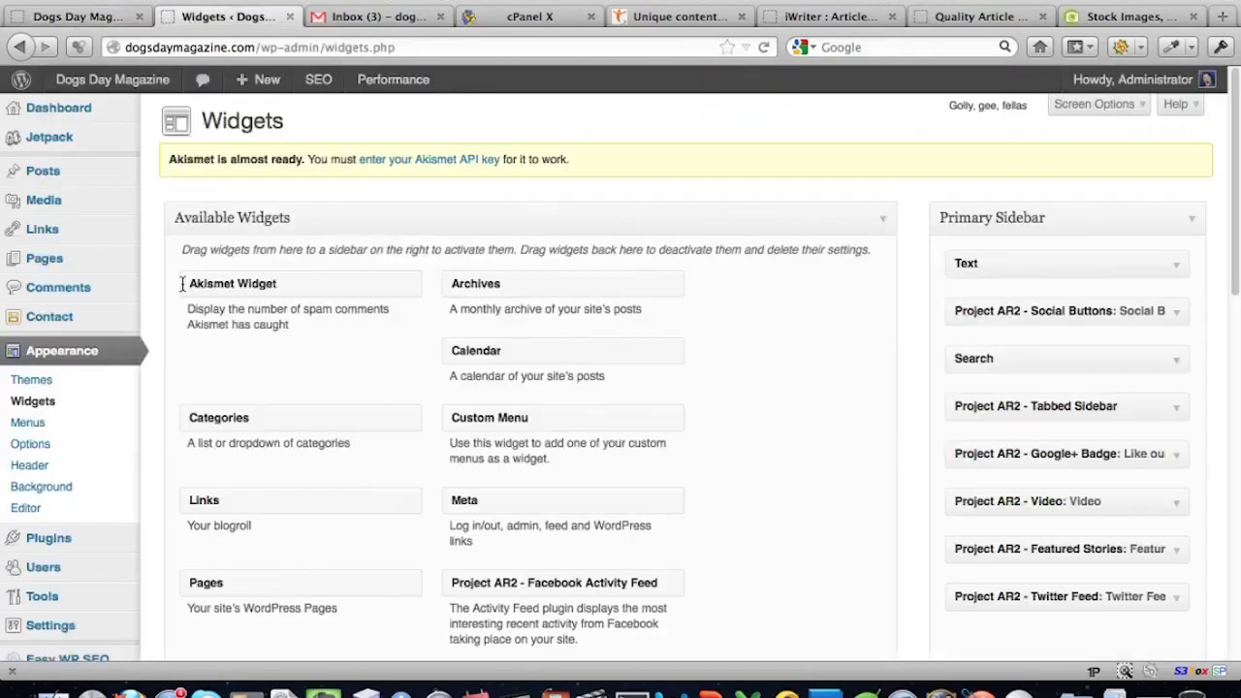
pyautogui.moveTo(83, 543)
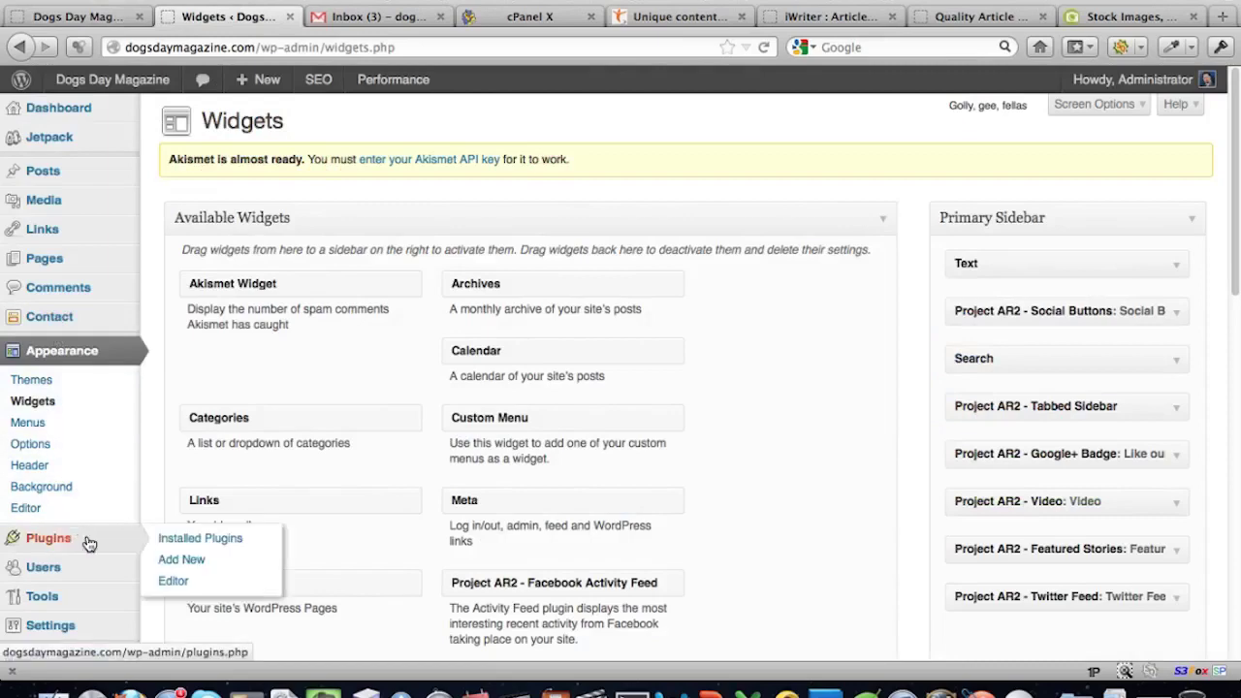
pyautogui.click(184, 562)
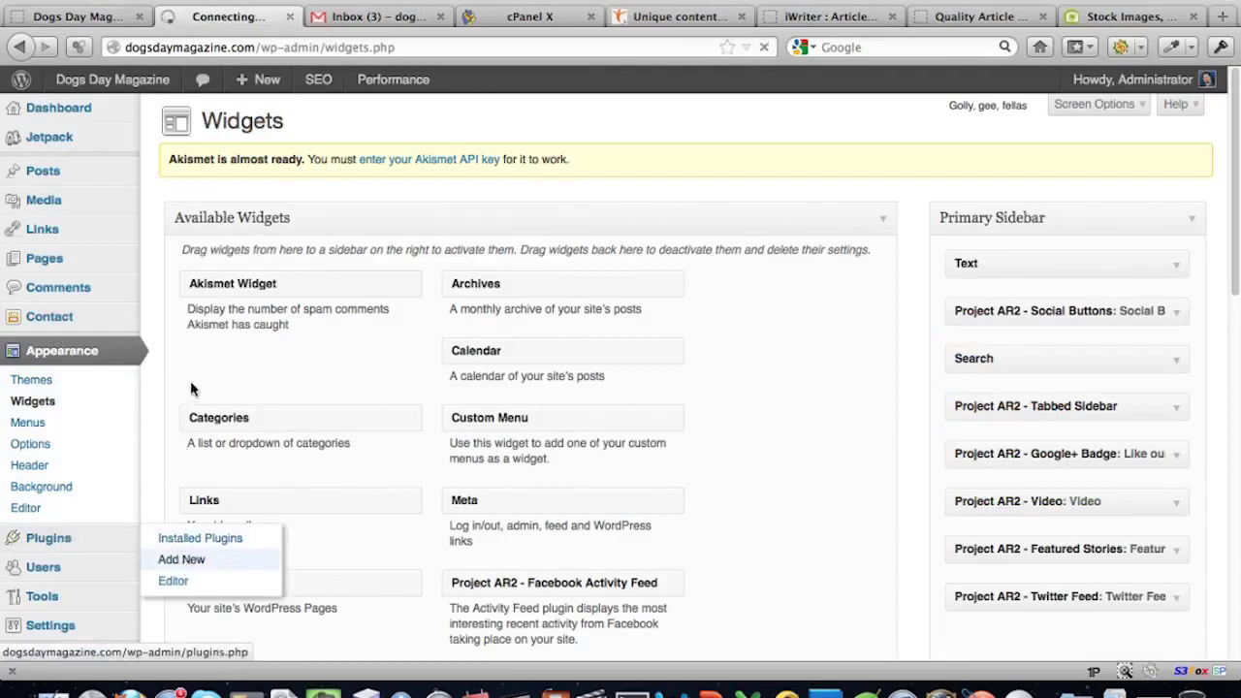
pyautogui.click(246, 329)
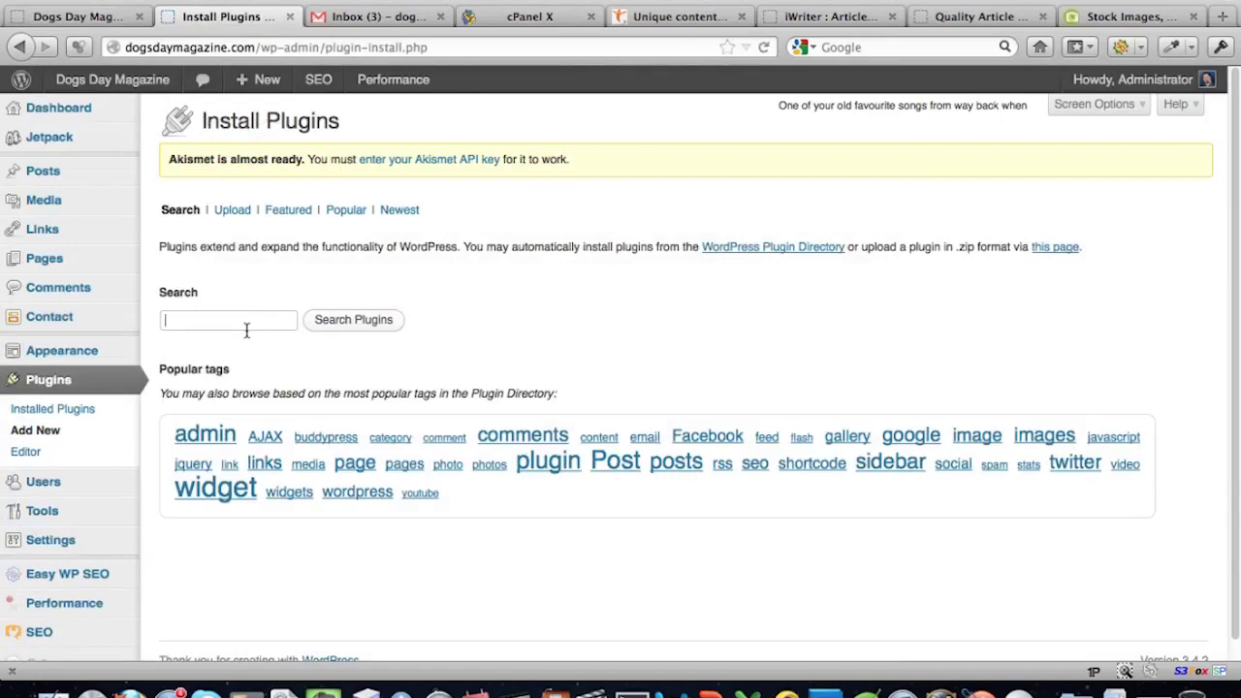
# Step: Search the plugin directory for wp-policies, correcting the misspelled search term
pyautogui.write('p')
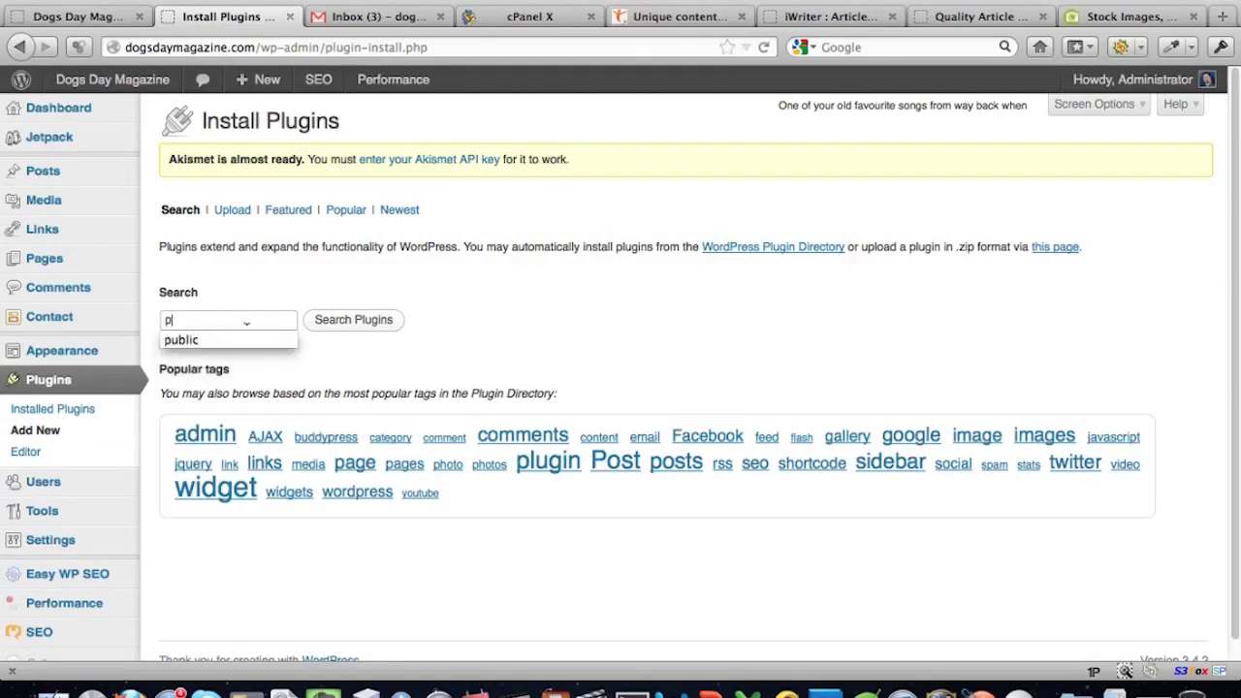
pyautogui.press('BackSpace')
pyautogui.write('wp olicies')
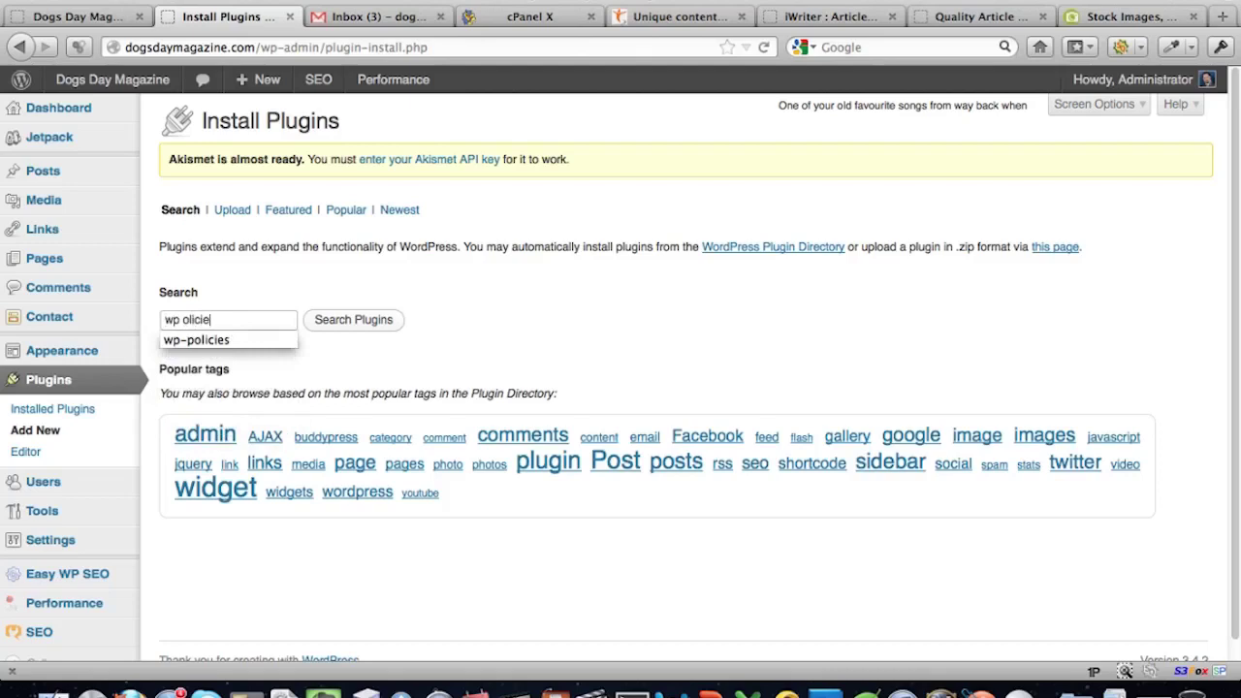
pyautogui.press('Return')
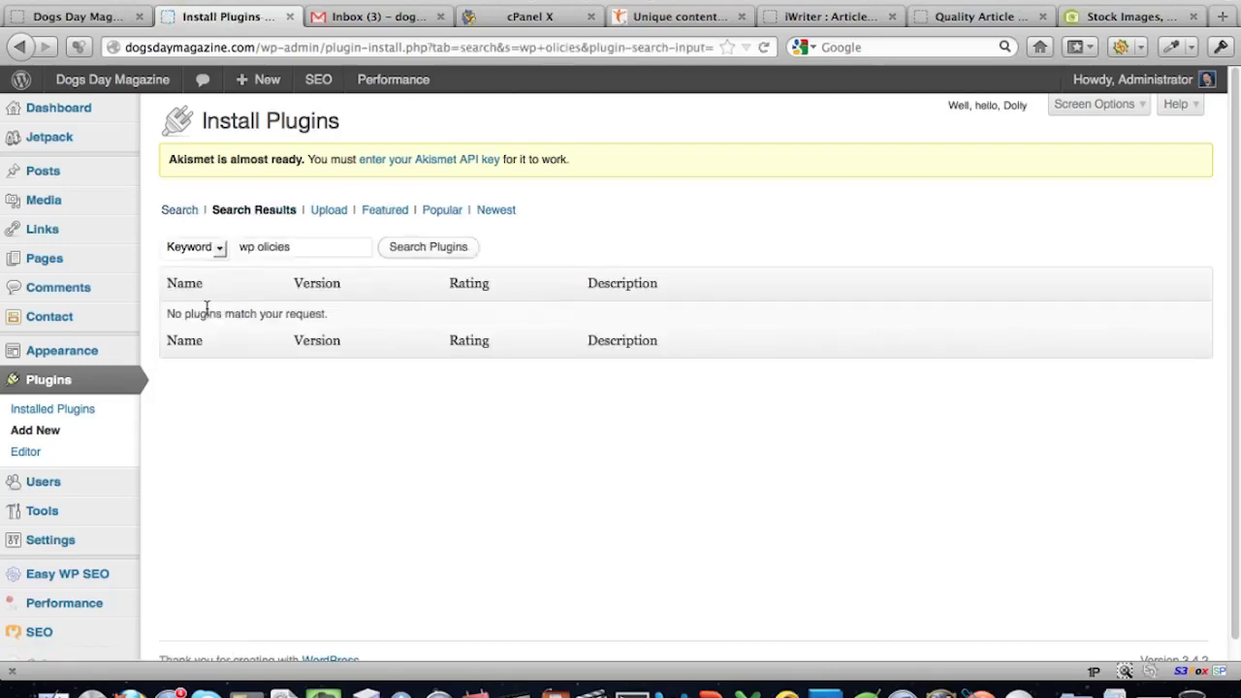
pyautogui.click(264, 249)
pyautogui.click(264, 250)
pyautogui.press('Down')
pyautogui.press('Down')
pyautogui.press('Return')
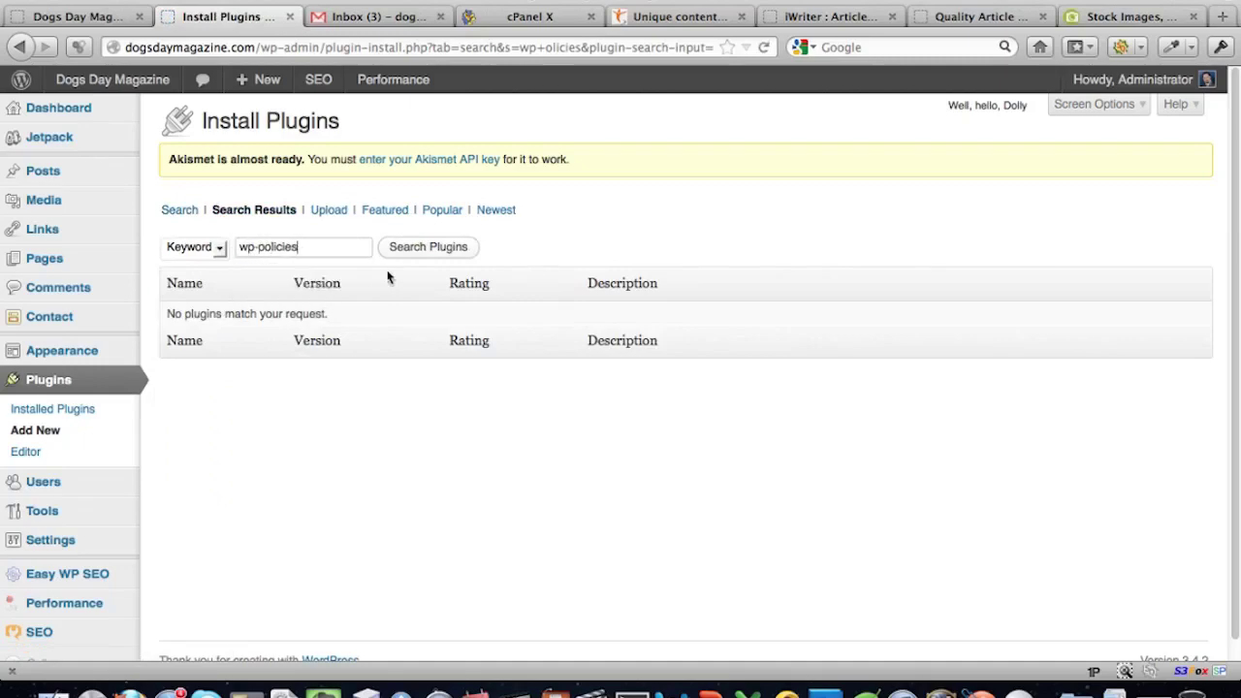
pyautogui.click(412, 245)
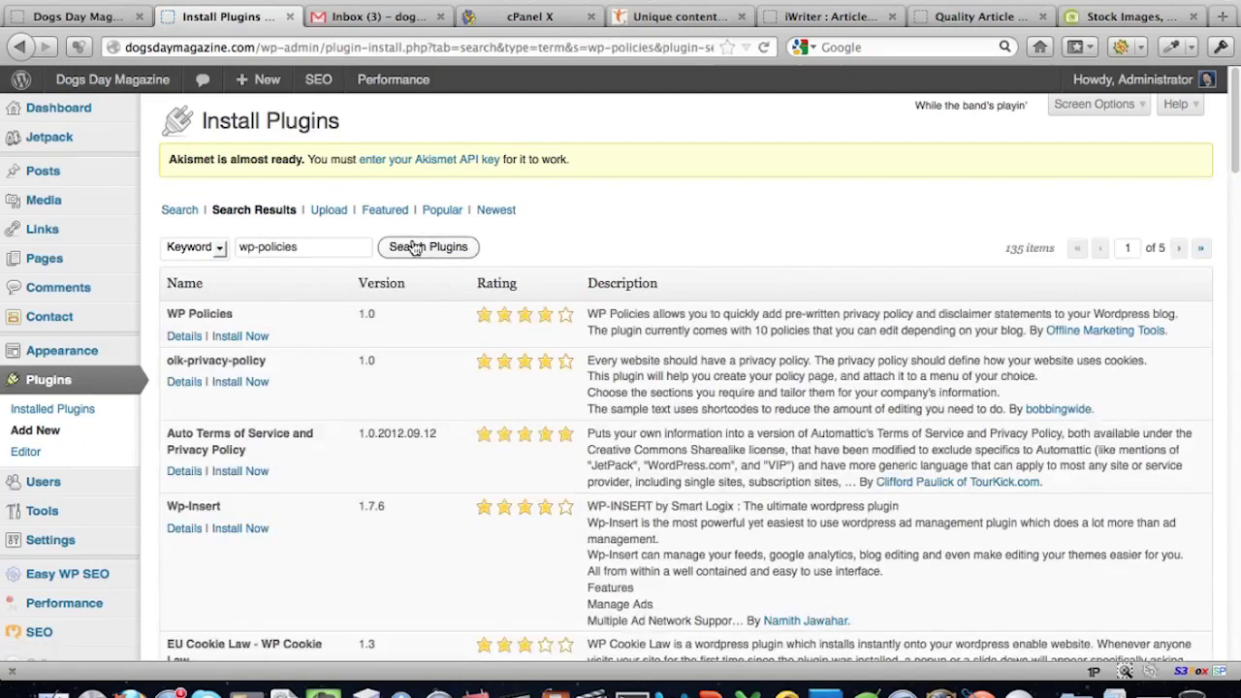
# Step: Install the WP Policies plugin and activate it
pyautogui.click(231, 335)
pyautogui.click(691, 337)
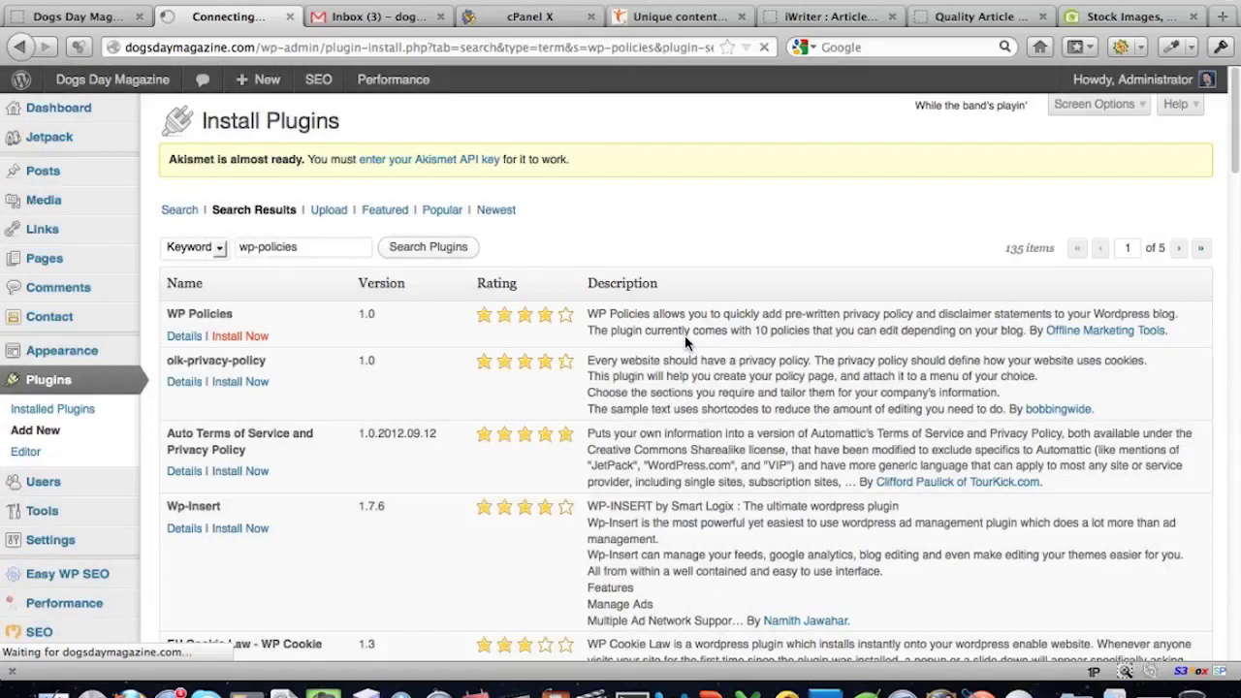
pyautogui.click(180, 322)
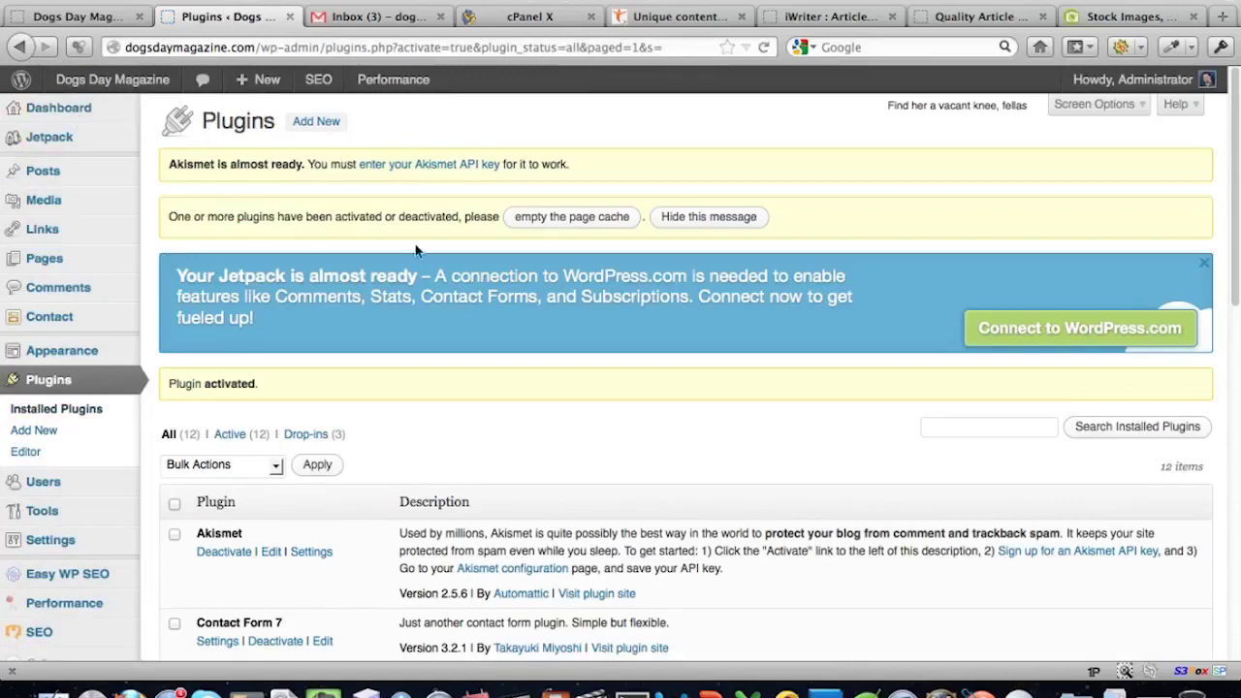
# Step: Browse the Plugins list to the Easy WP SEO 1.6.2 to 1.7 update notice
pyautogui.moveTo(1235, 282); pyautogui.dragTo(1238, 424)
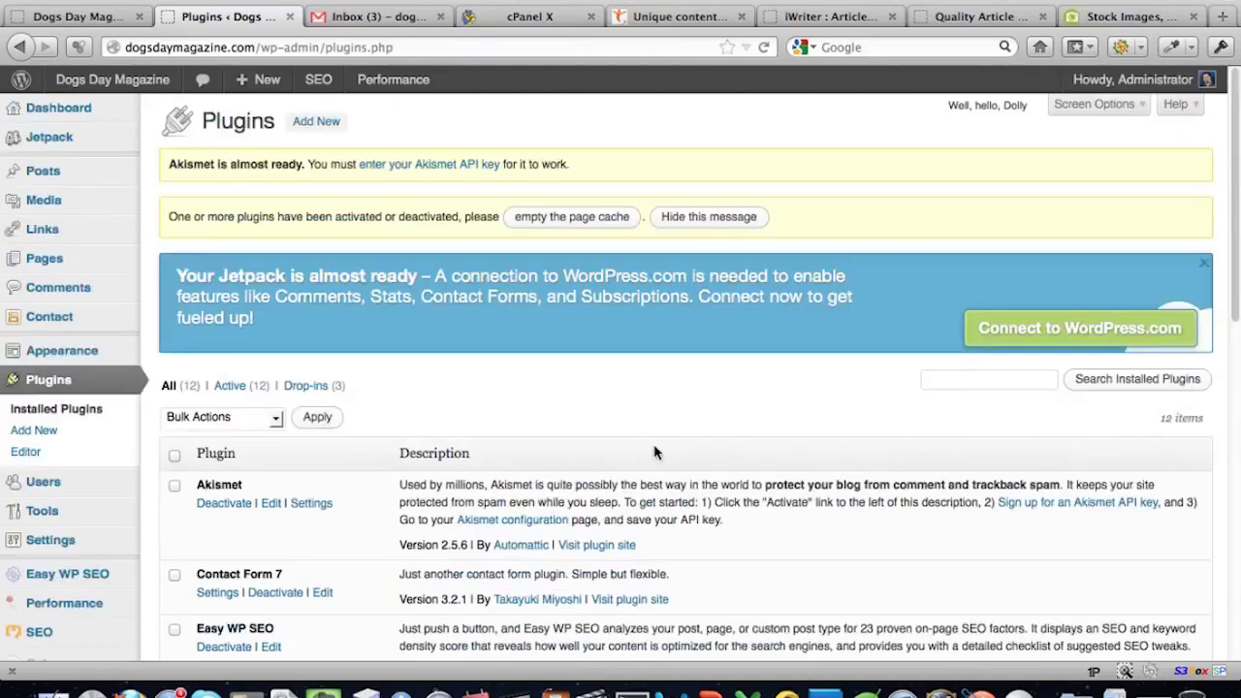
pyautogui.scroll(-2, 656, 452)
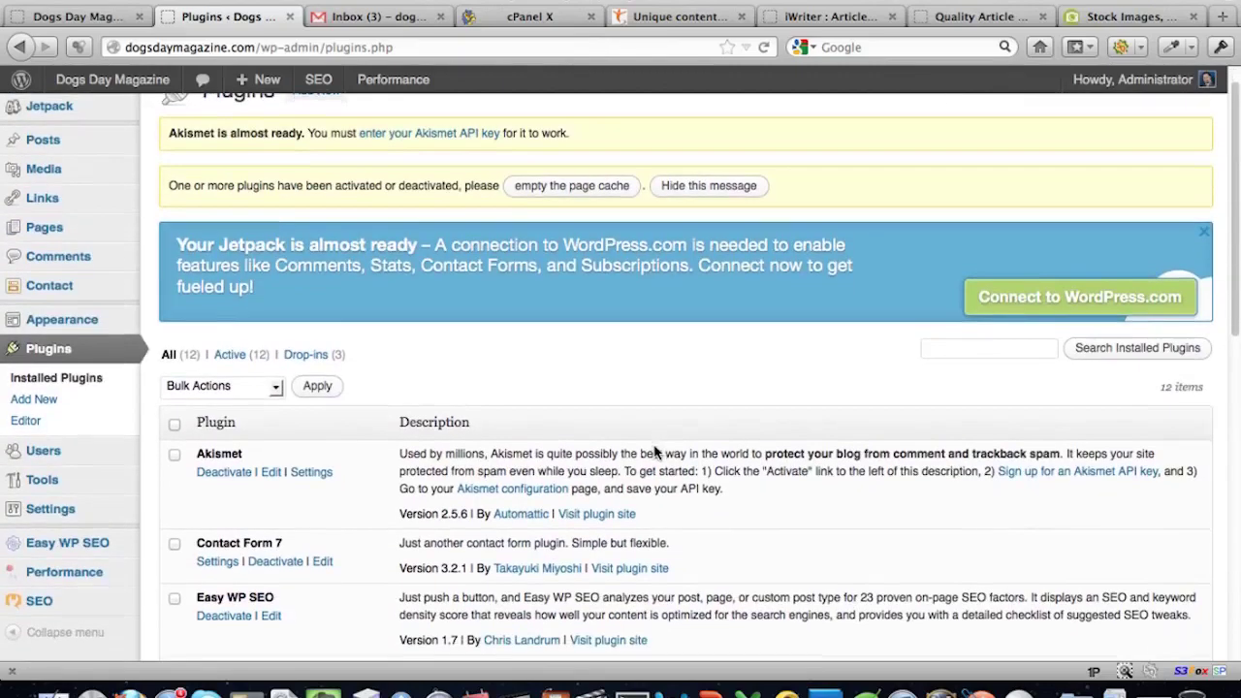
pyautogui.scroll(-3, 657, 452)
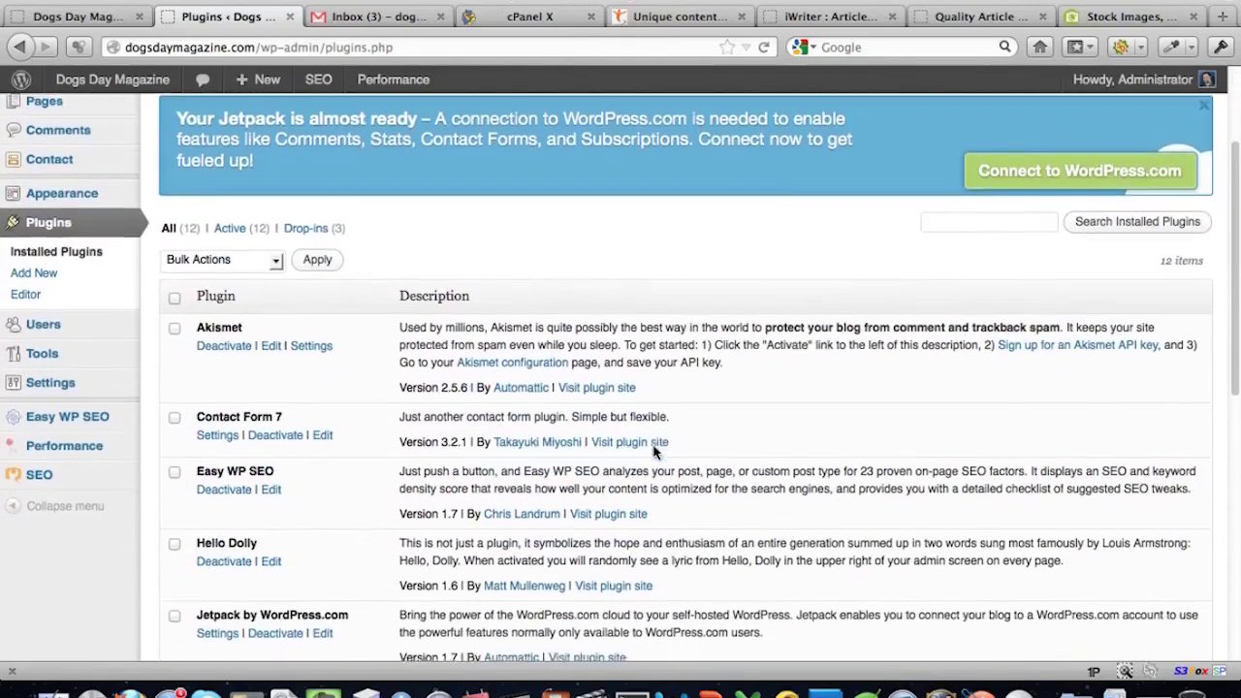
pyautogui.scroll(5, 657, 452)
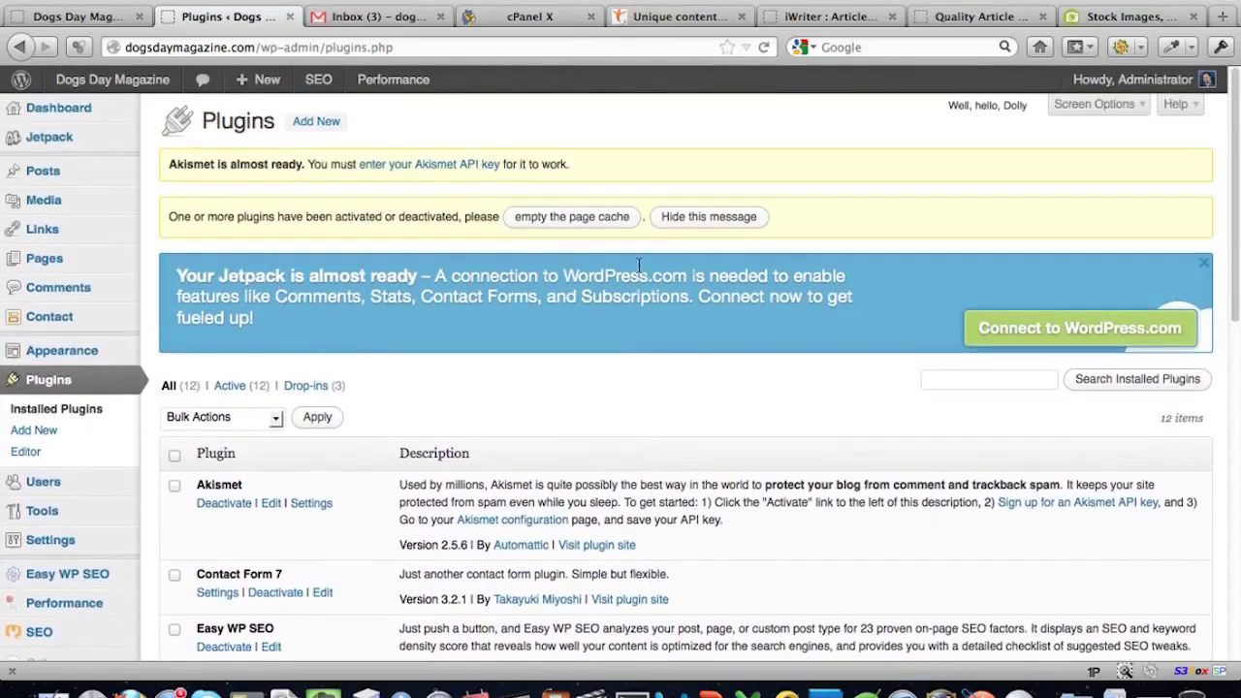
# Step: Load wordpress.com in a new tab placed next to the Plugins tab
pyautogui.click(1222, 16)
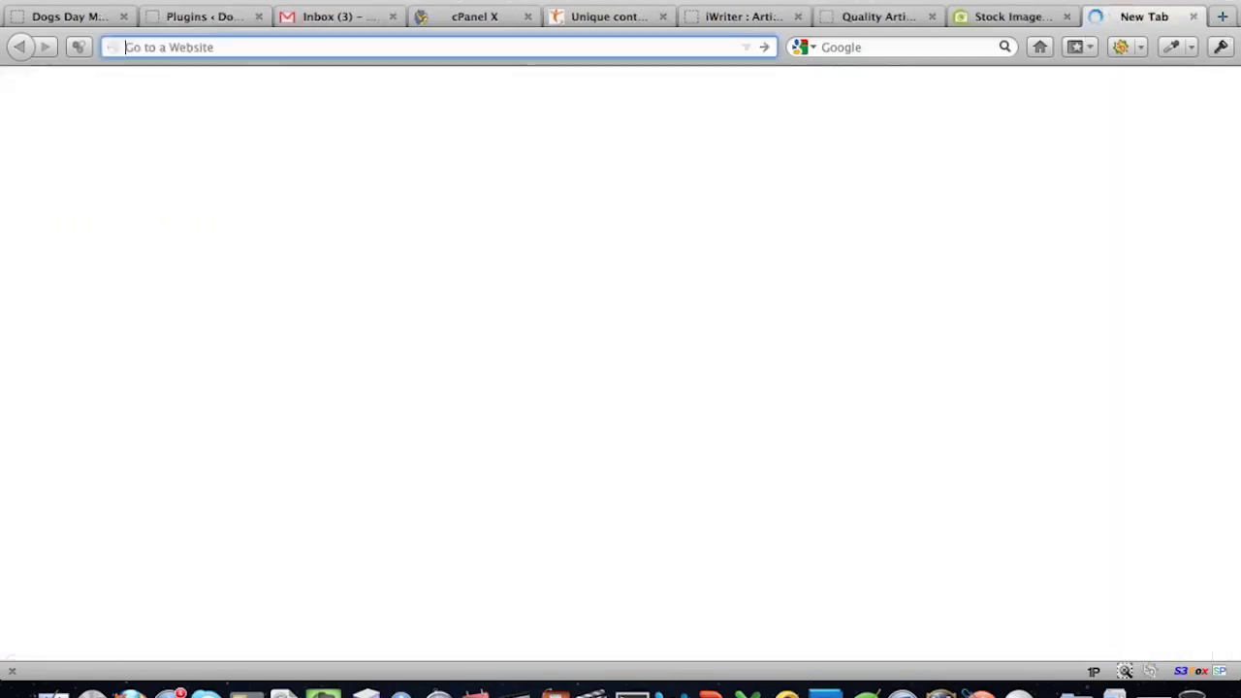
pyautogui.moveTo(679, 4); pyautogui.dragTo(291, 15)
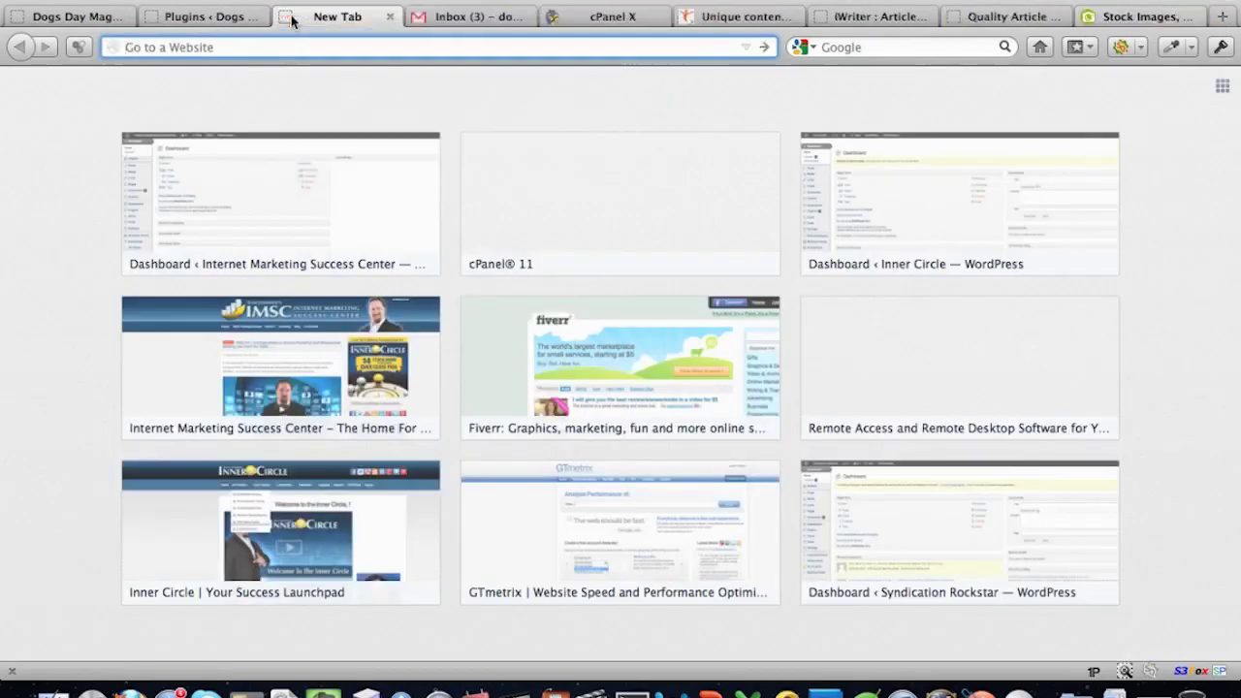
pyautogui.write('wordpress')
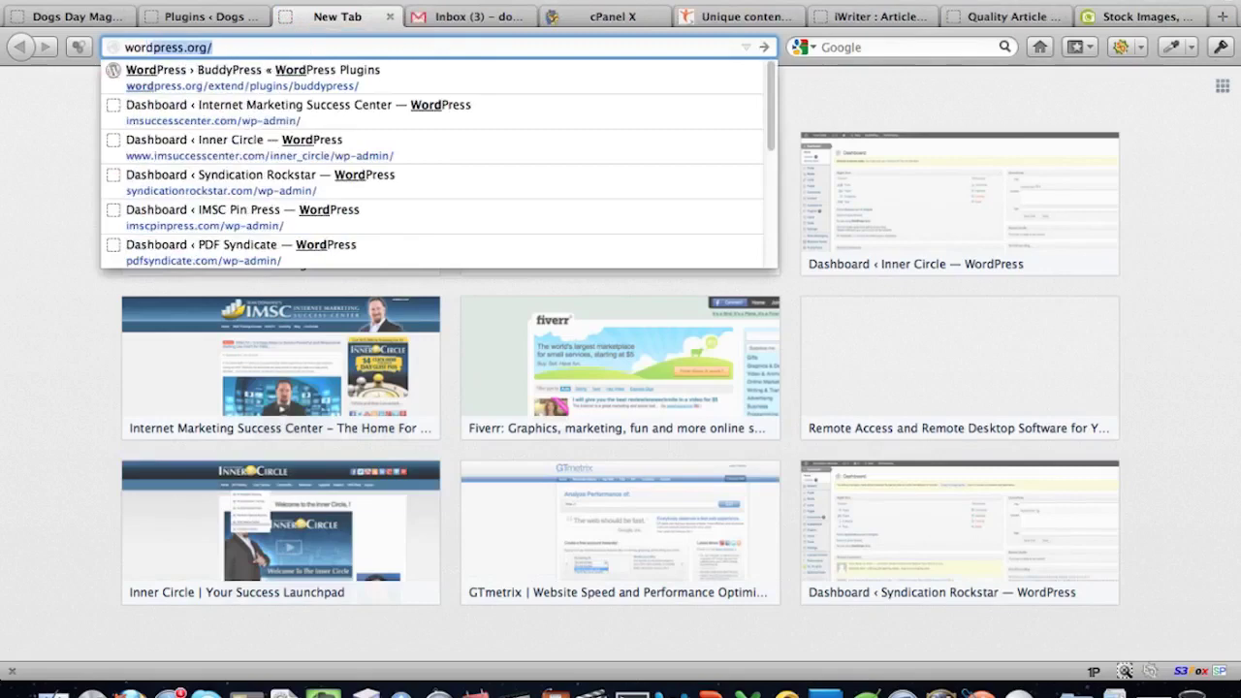
pyautogui.write('.com')
pyautogui.press('Return')
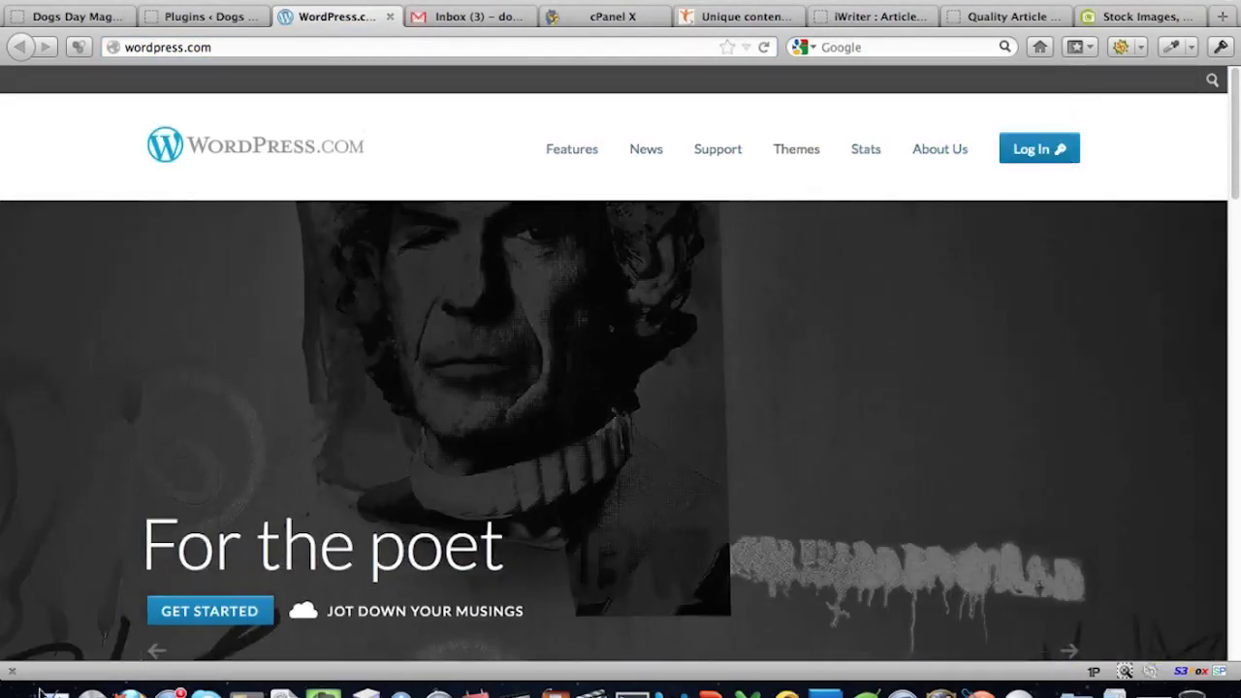
# Step: Start the WordPress.com signup with blog address dogsdaymagazine, then enter and confirm the password
pyautogui.click(223, 611)
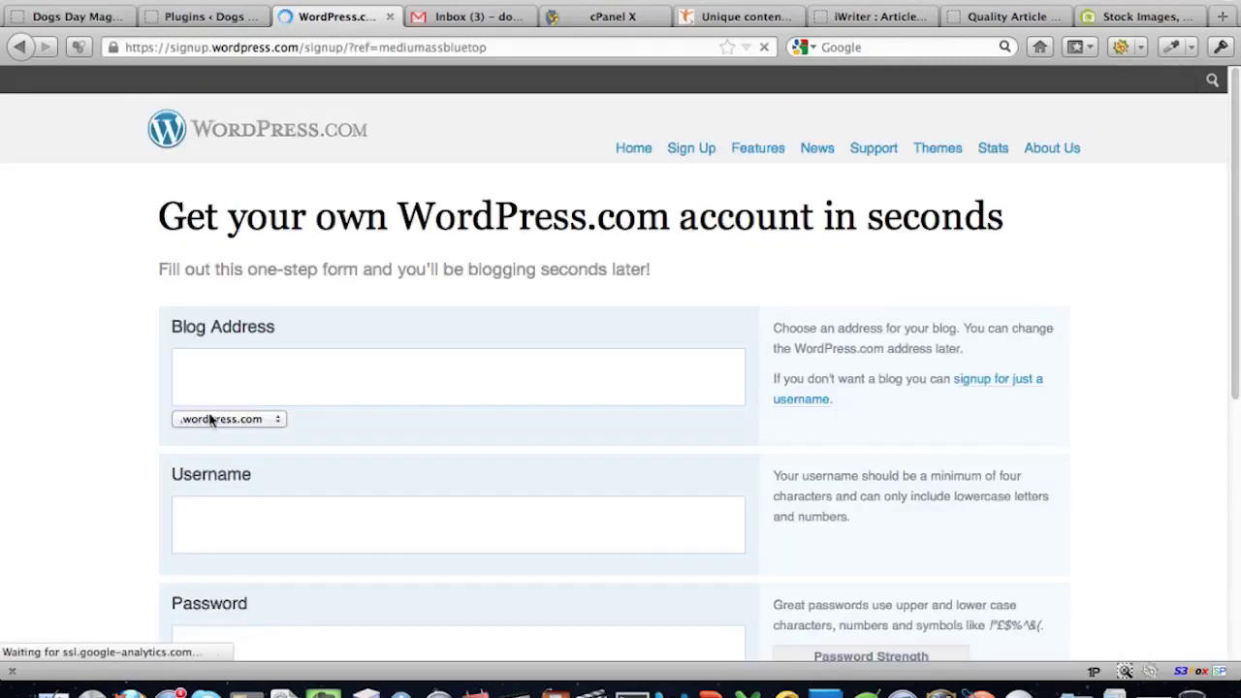
pyautogui.click(208, 383)
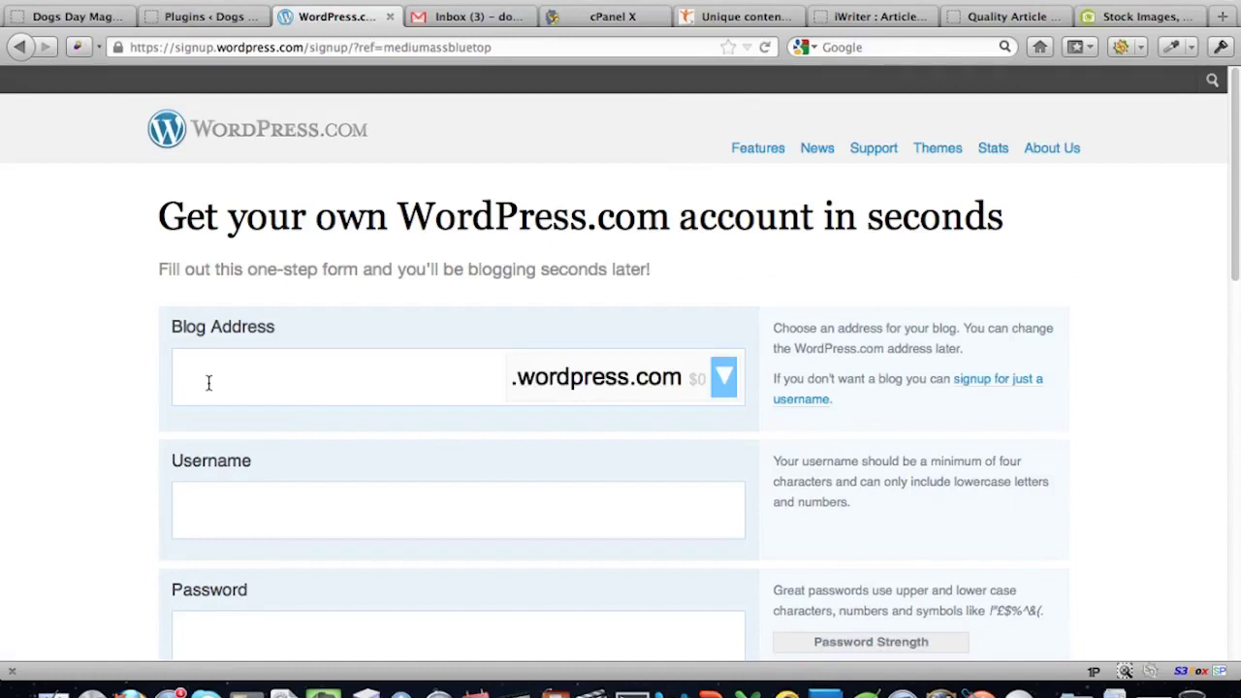
pyautogui.write('dogs')
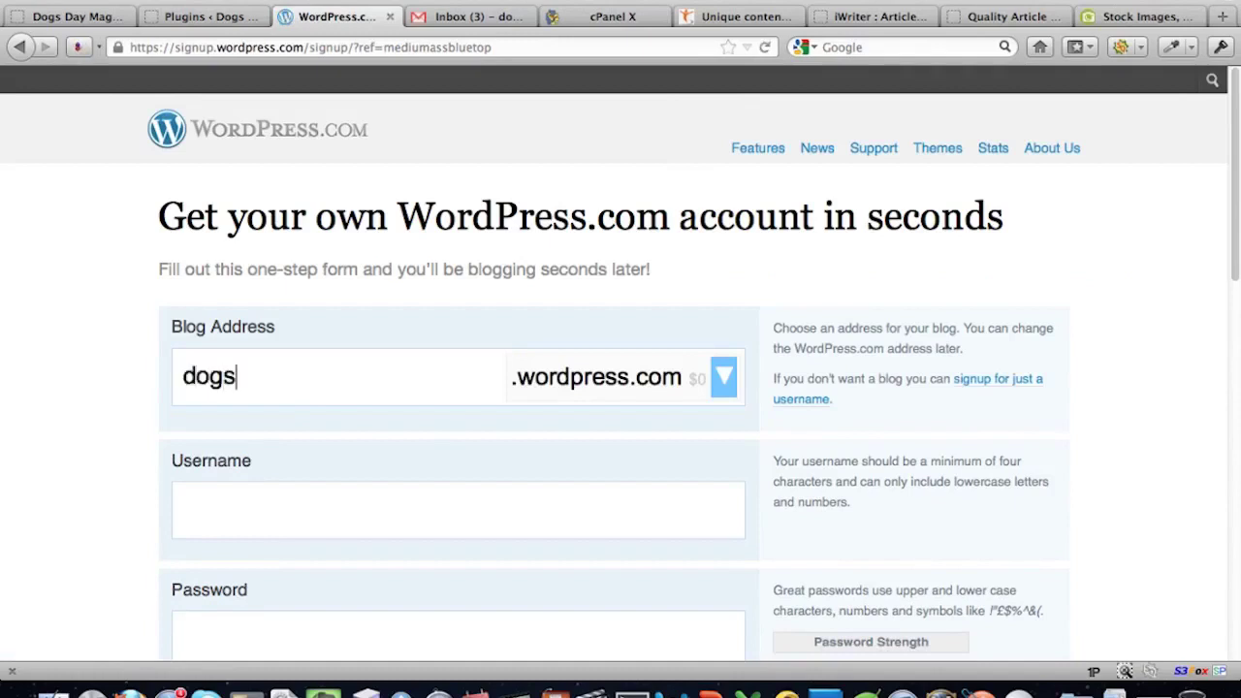
pyautogui.write('daymaga')
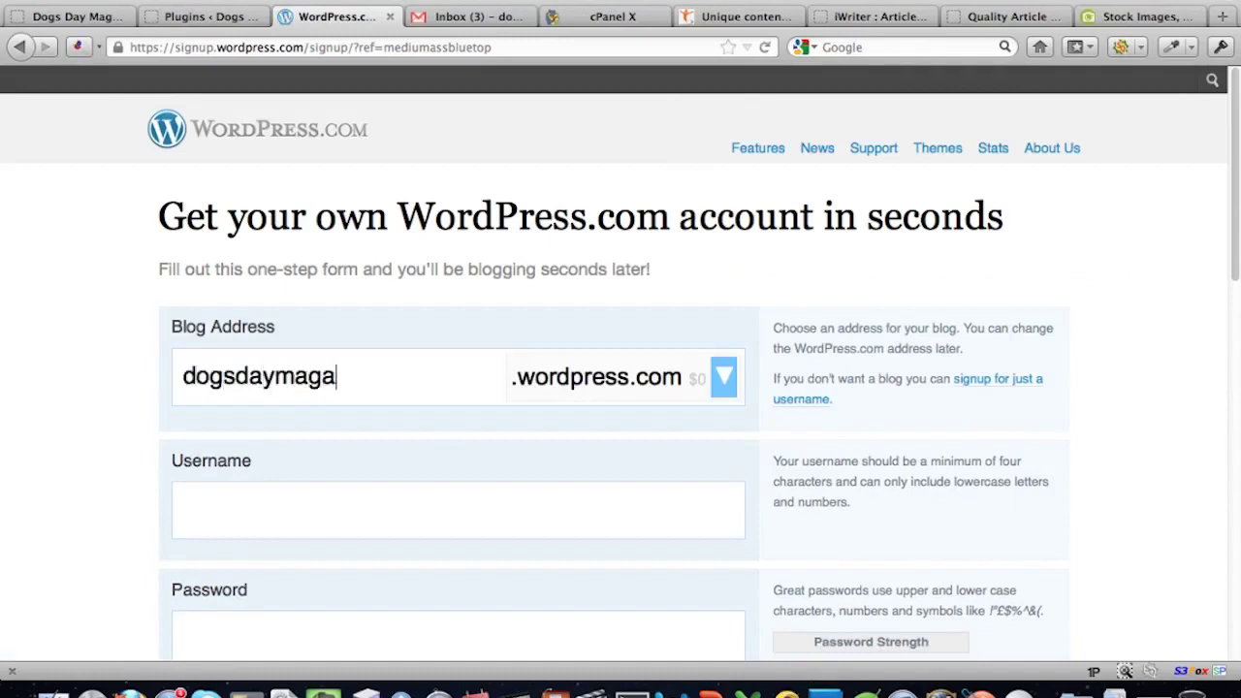
pyautogui.write('zine')
pyautogui.press('Tab')
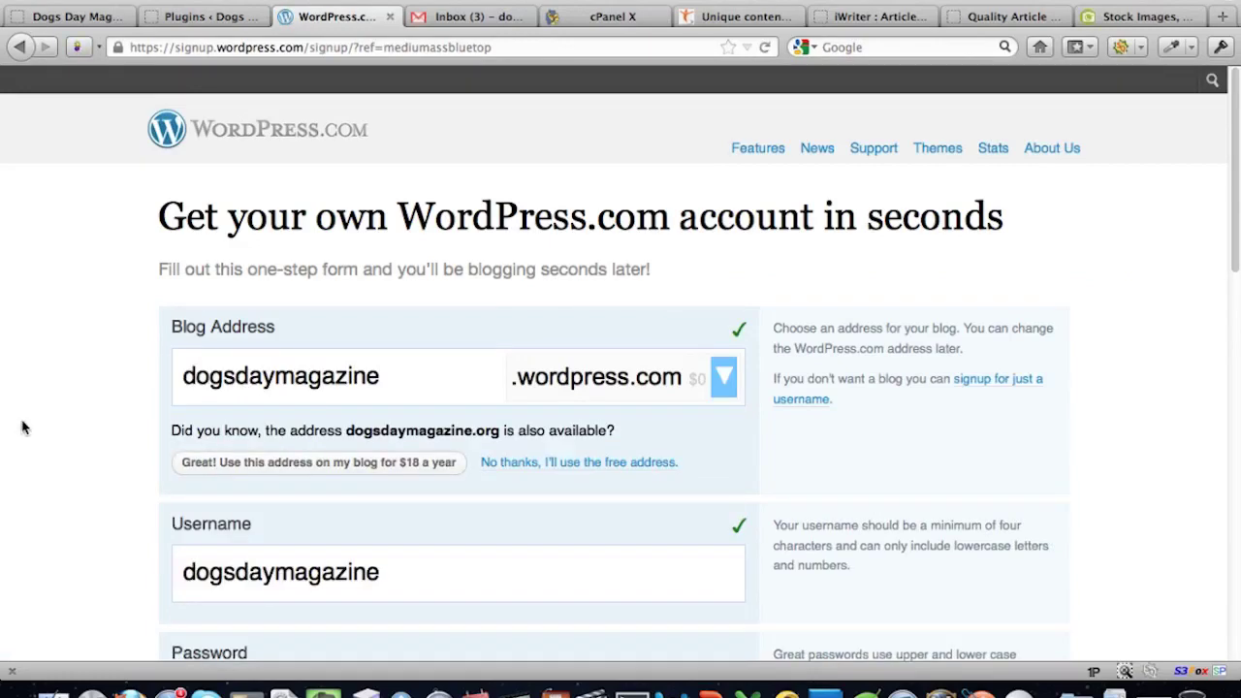
pyautogui.press('Tab')
pyautogui.scroll(-5, 25, 428)
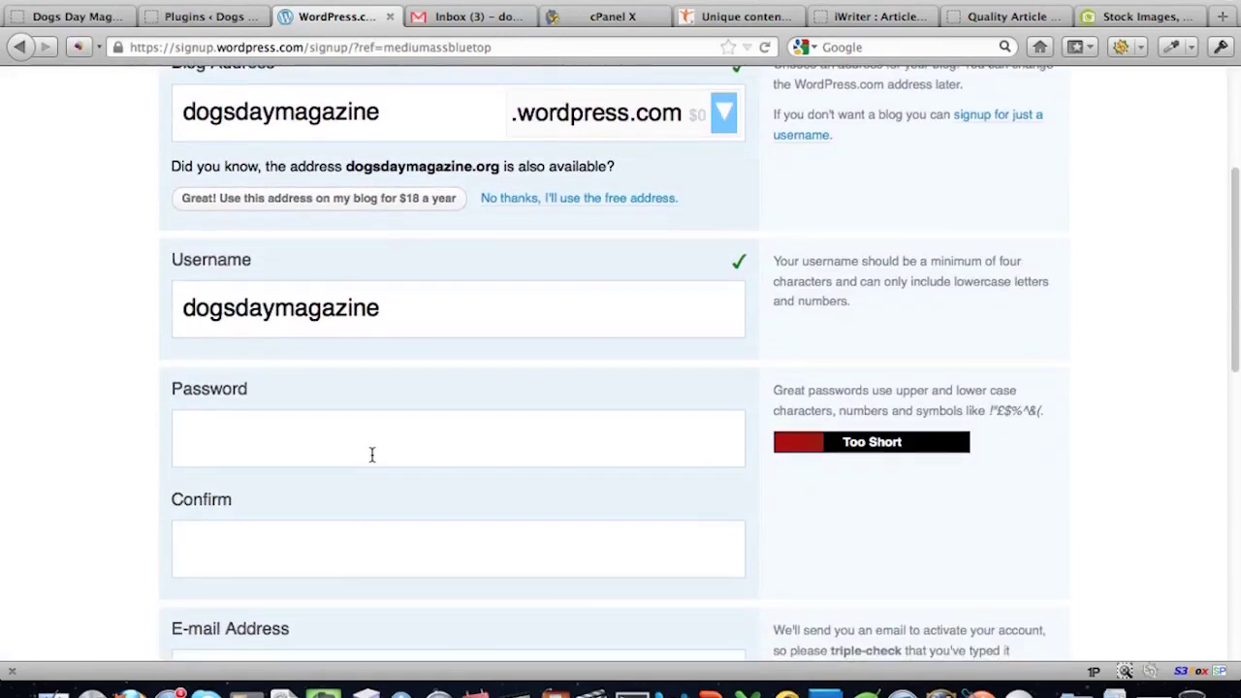
pyautogui.write('••••••••')
pyautogui.press('Tab')
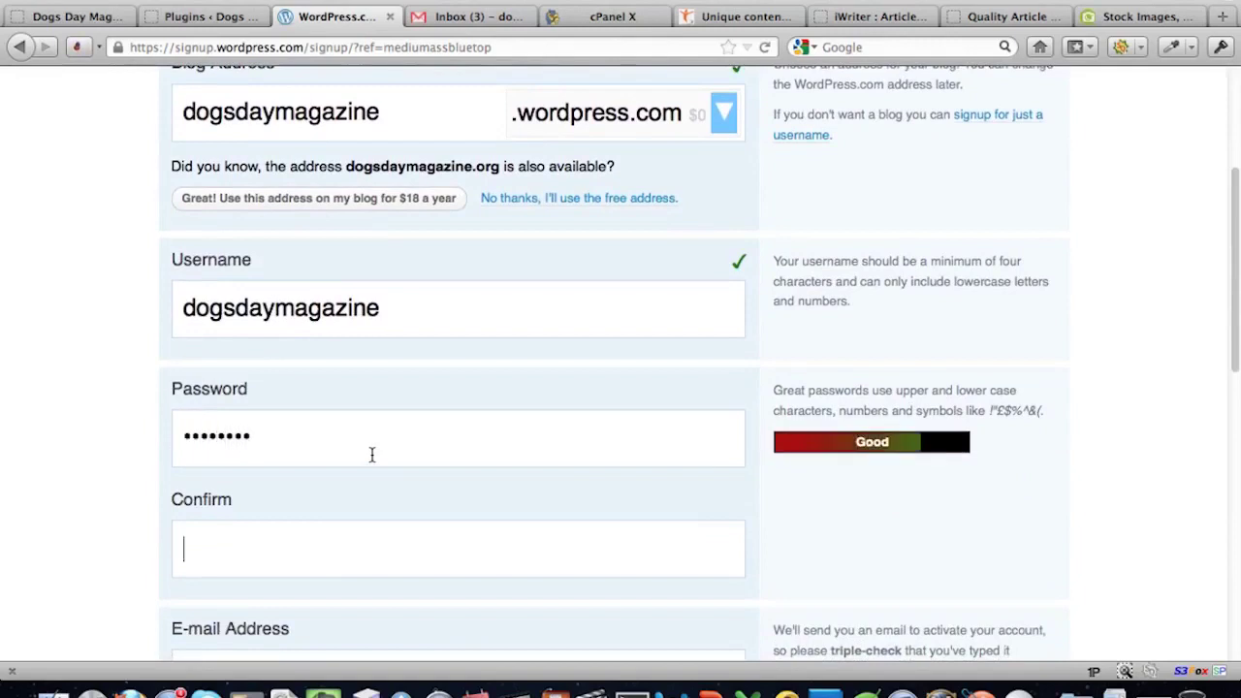
pyautogui.write('••••••••')
# Step: Enter the site's social mailbox as the signup e-mail and submit Create Blog
pyautogui.scroll(-3, 335, 479)
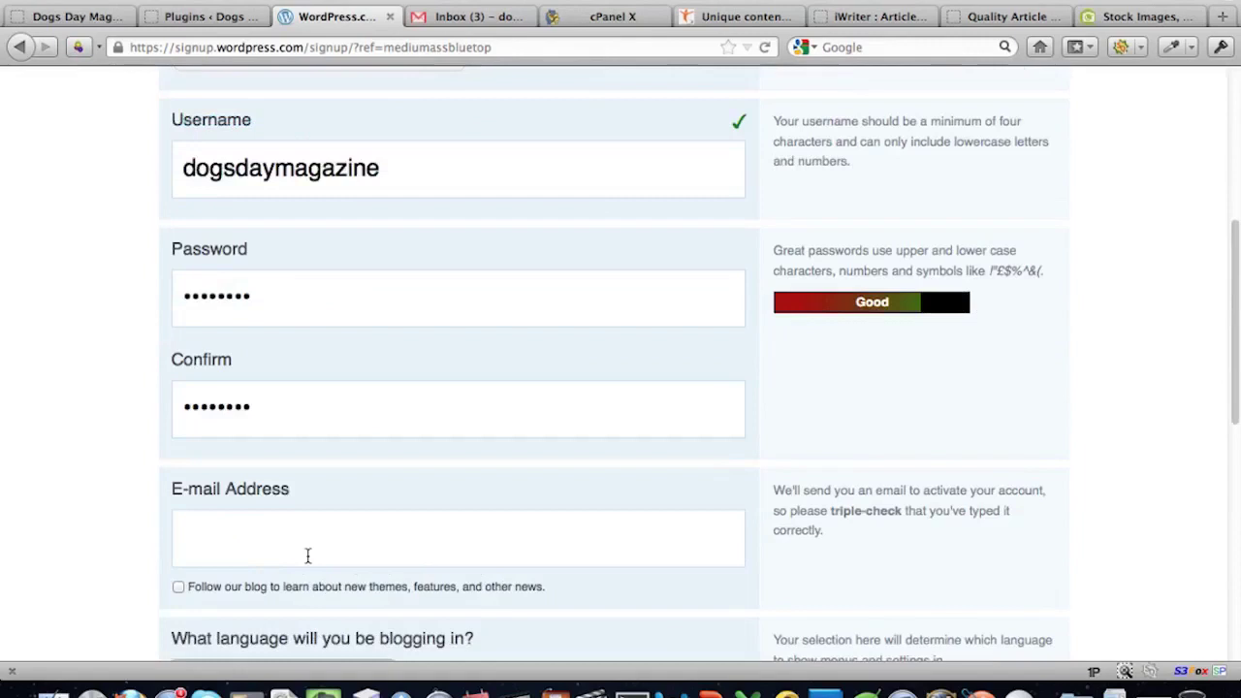
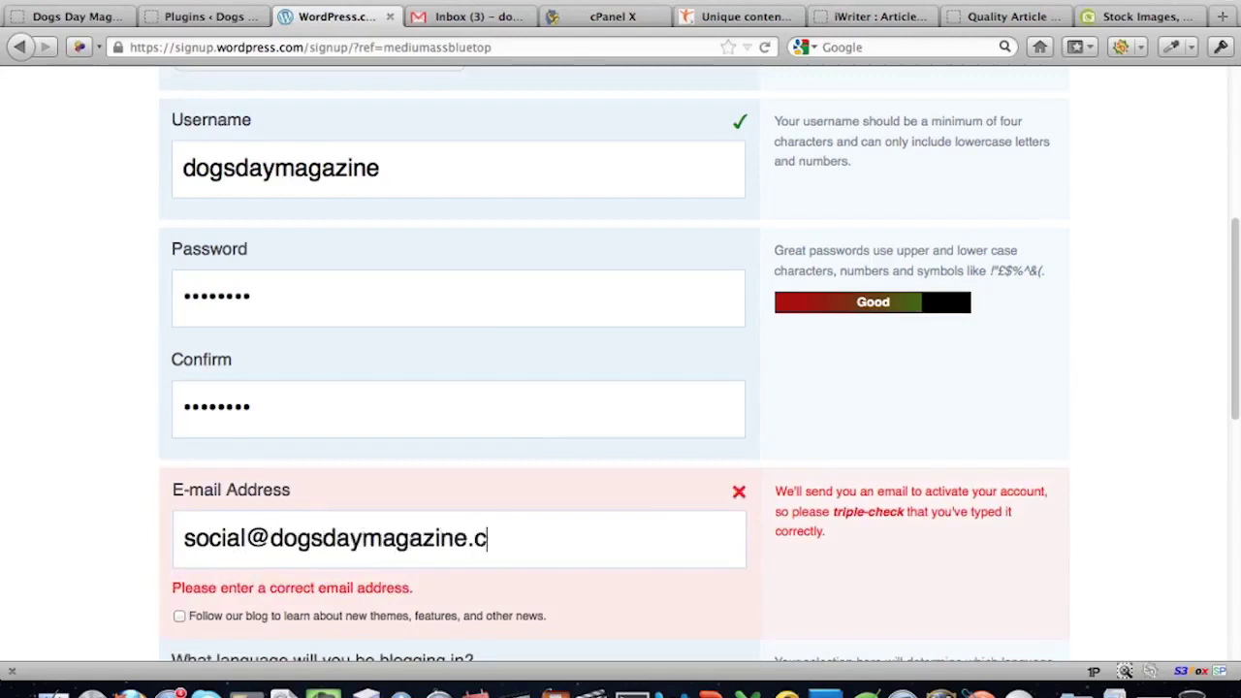
pyautogui.scroll(-3, 155, 465)
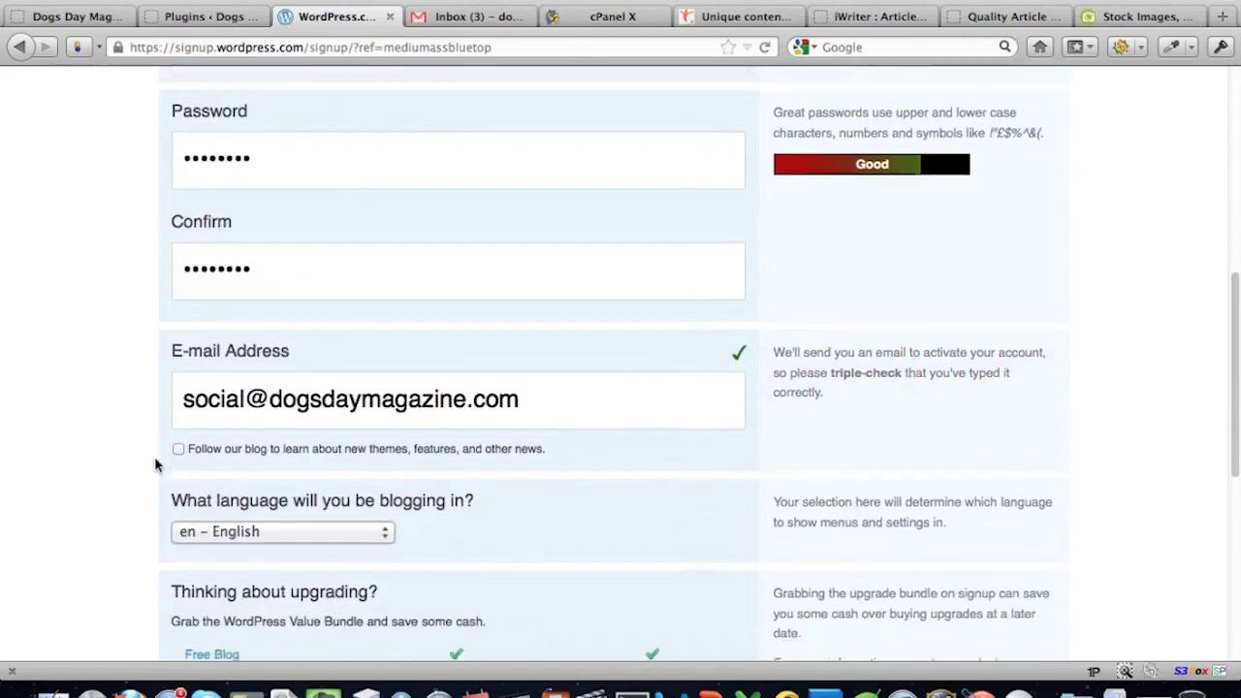
pyautogui.scroll(-10, 154, 465)
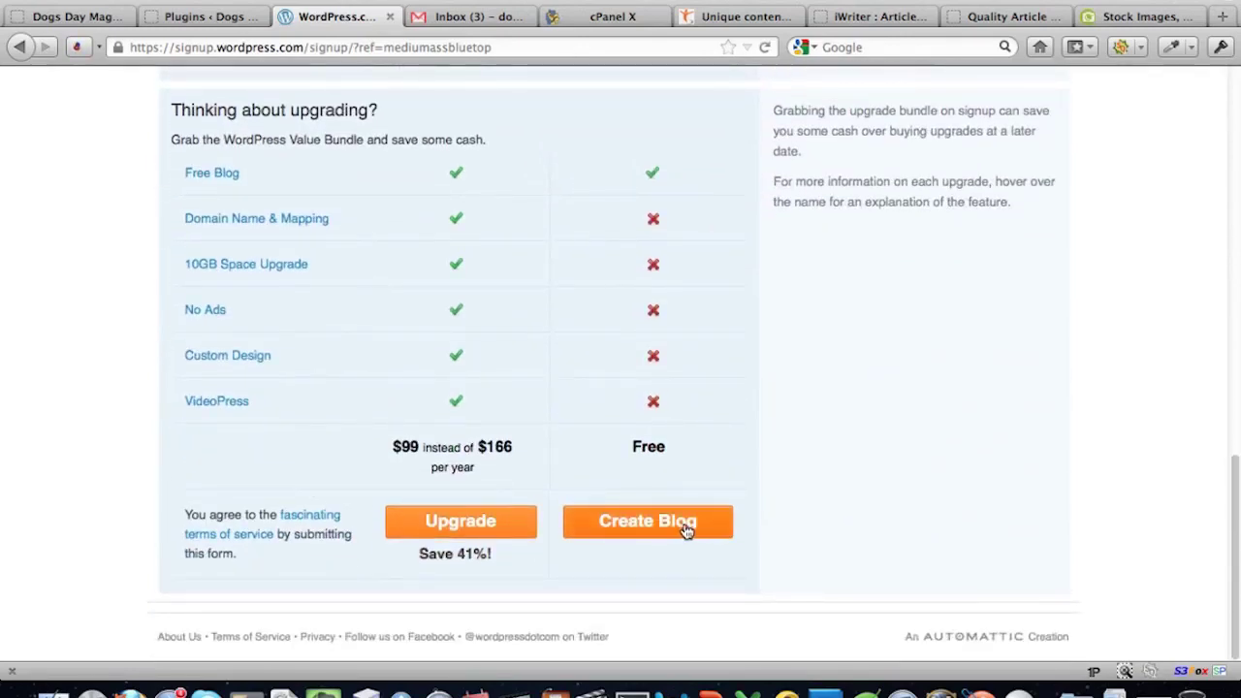
pyautogui.click(685, 526)
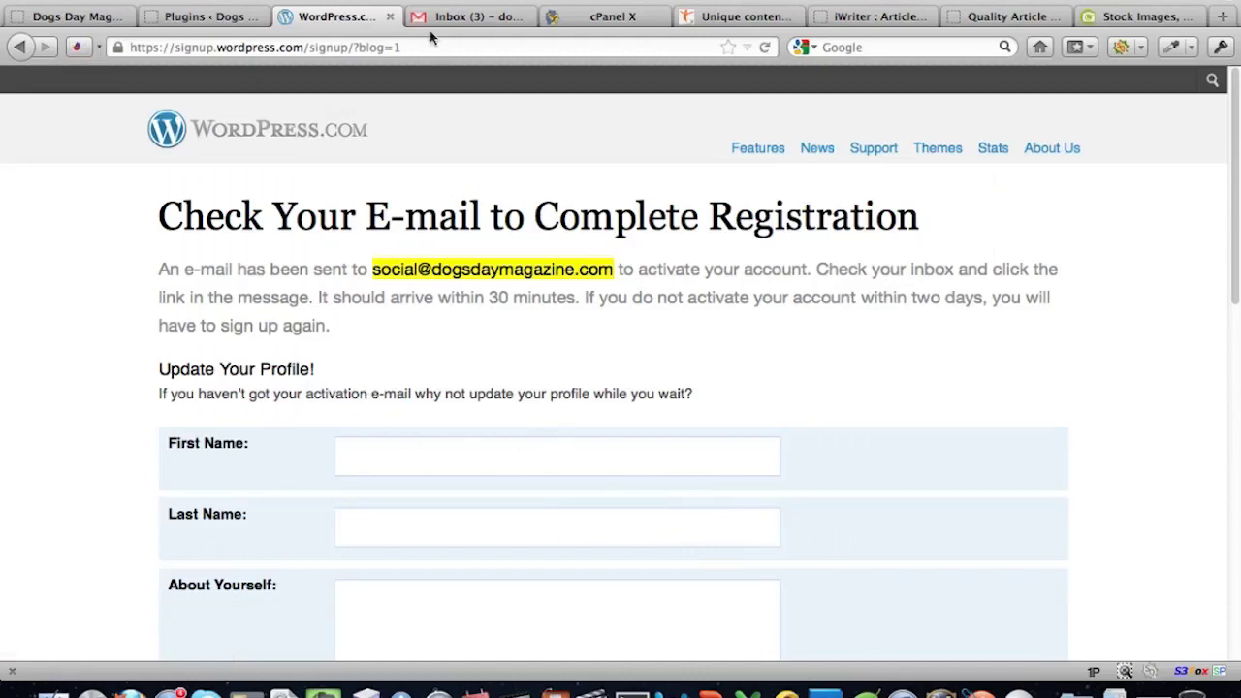
# Step: Open the fourth mailbox's webmail in RoundCube from cPanel and open the WordPress.com activation email
pyautogui.click(456, 16)
pyautogui.click(209, 17)
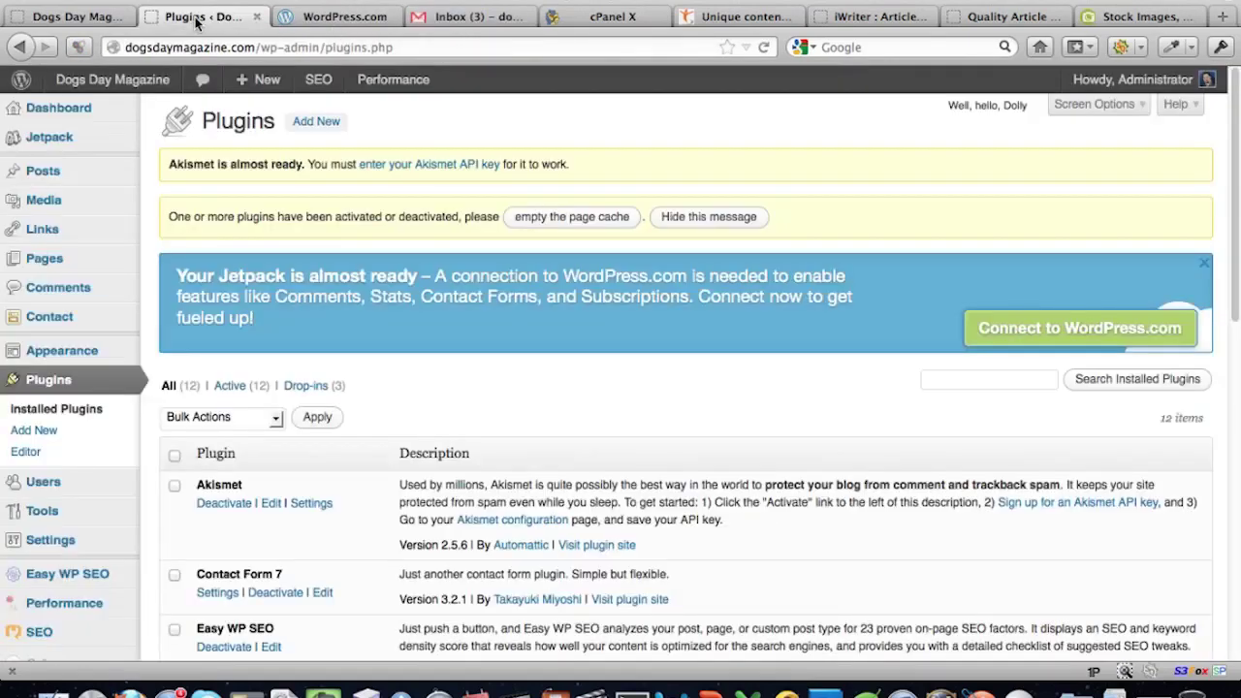
pyautogui.click(597, 21)
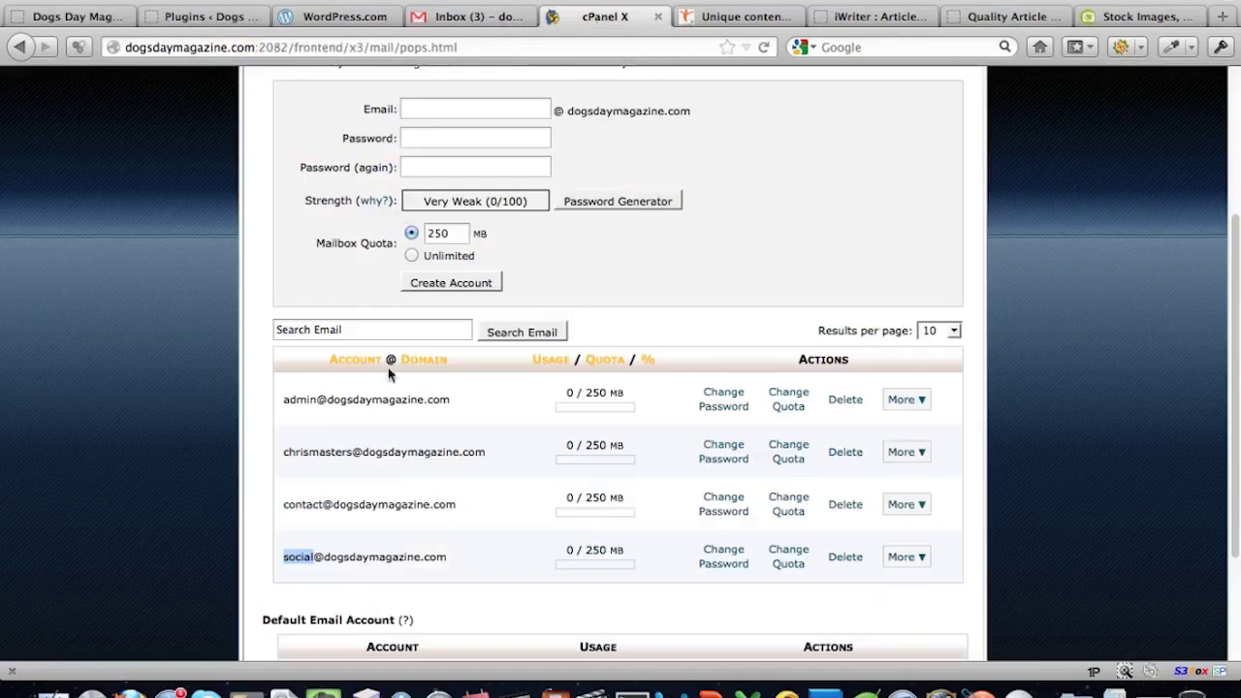
pyautogui.click(905, 557)
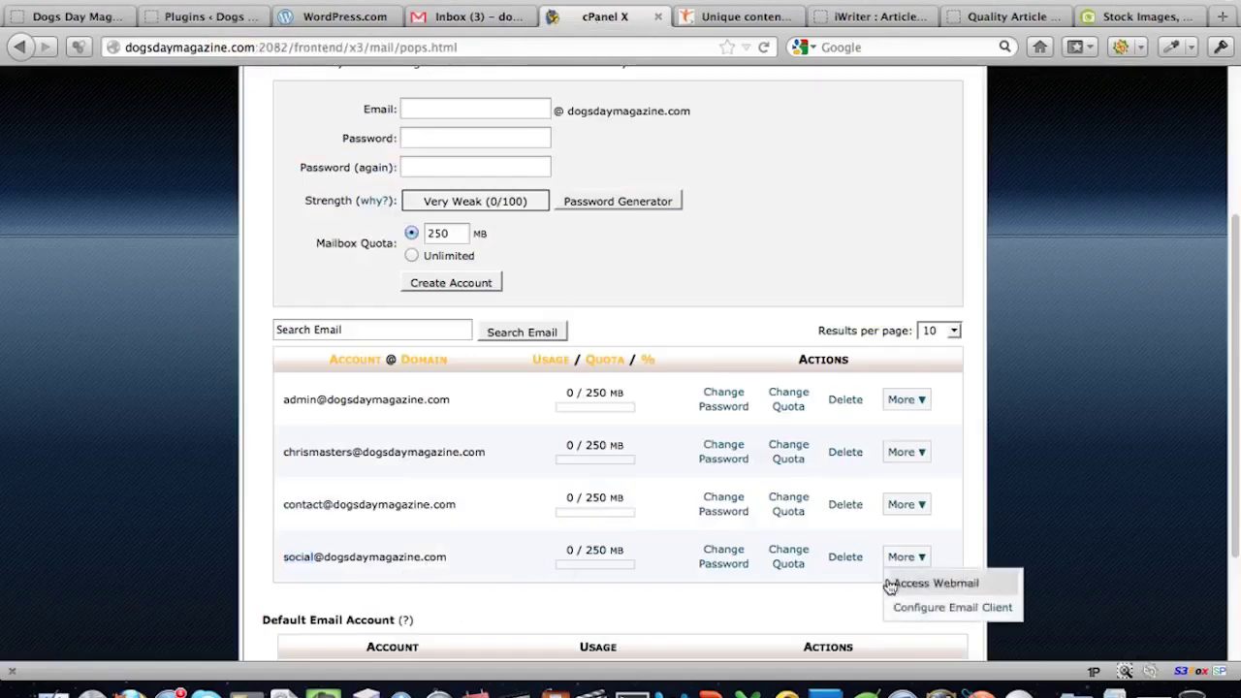
pyautogui.click(909, 584)
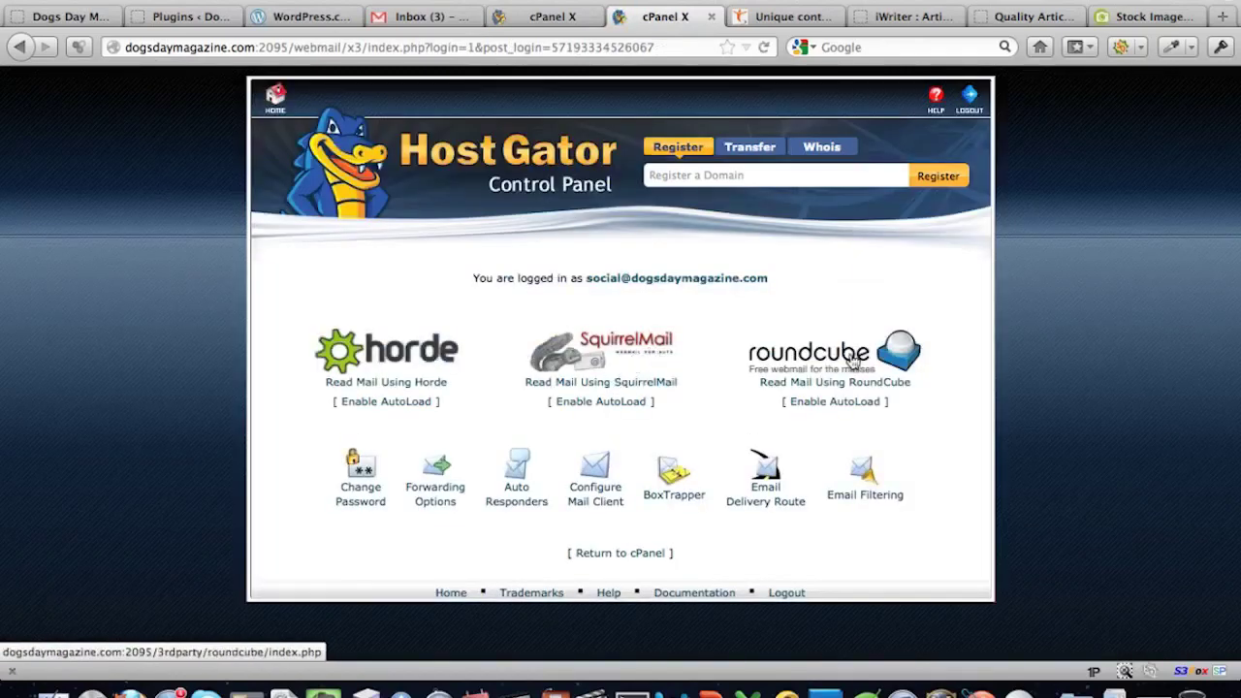
pyautogui.click(853, 359)
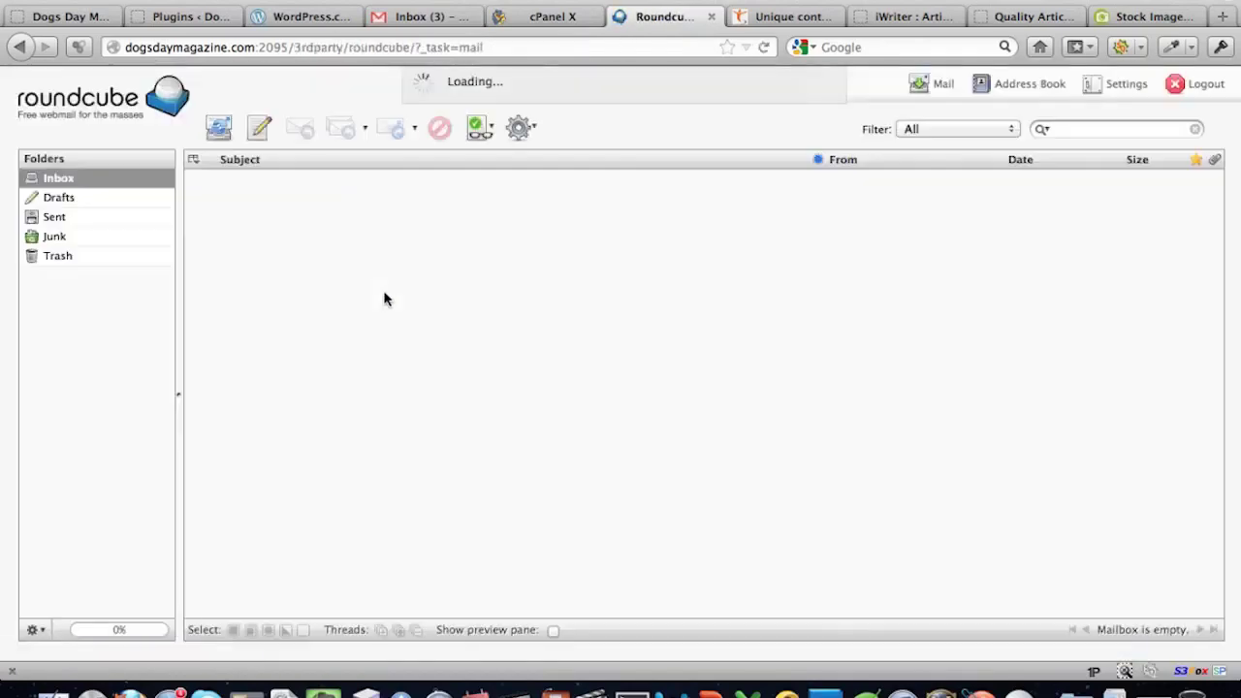
pyautogui.doubleClick(311, 180)
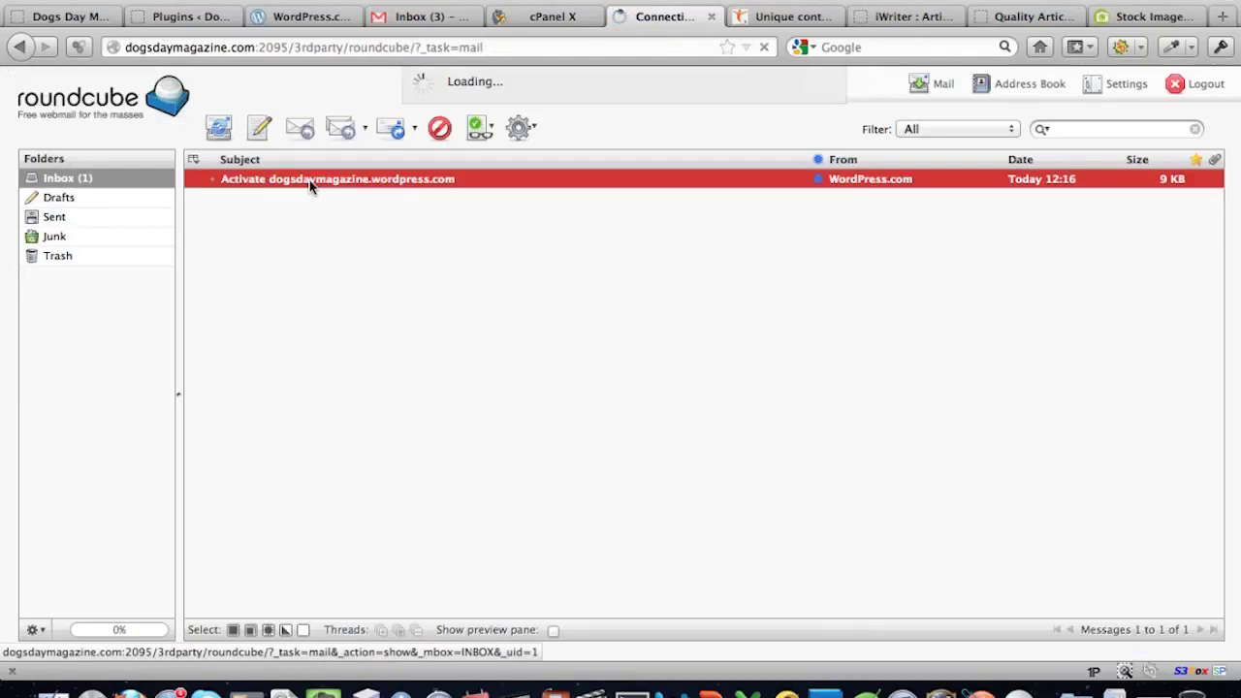
# Step: Activate dogsdaymagazine.wordpress.com from the email, step through the welcome setup to the Reader, and close it
pyautogui.click(494, 457)
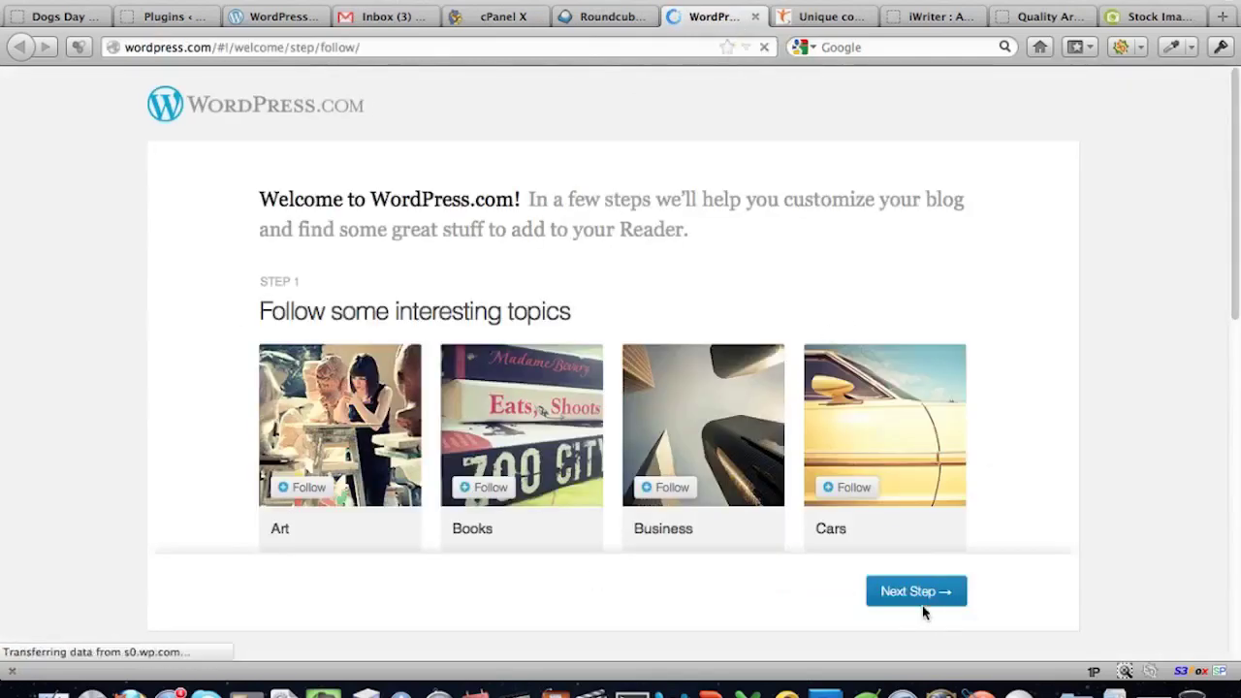
pyautogui.click(923, 596)
pyautogui.click(917, 591)
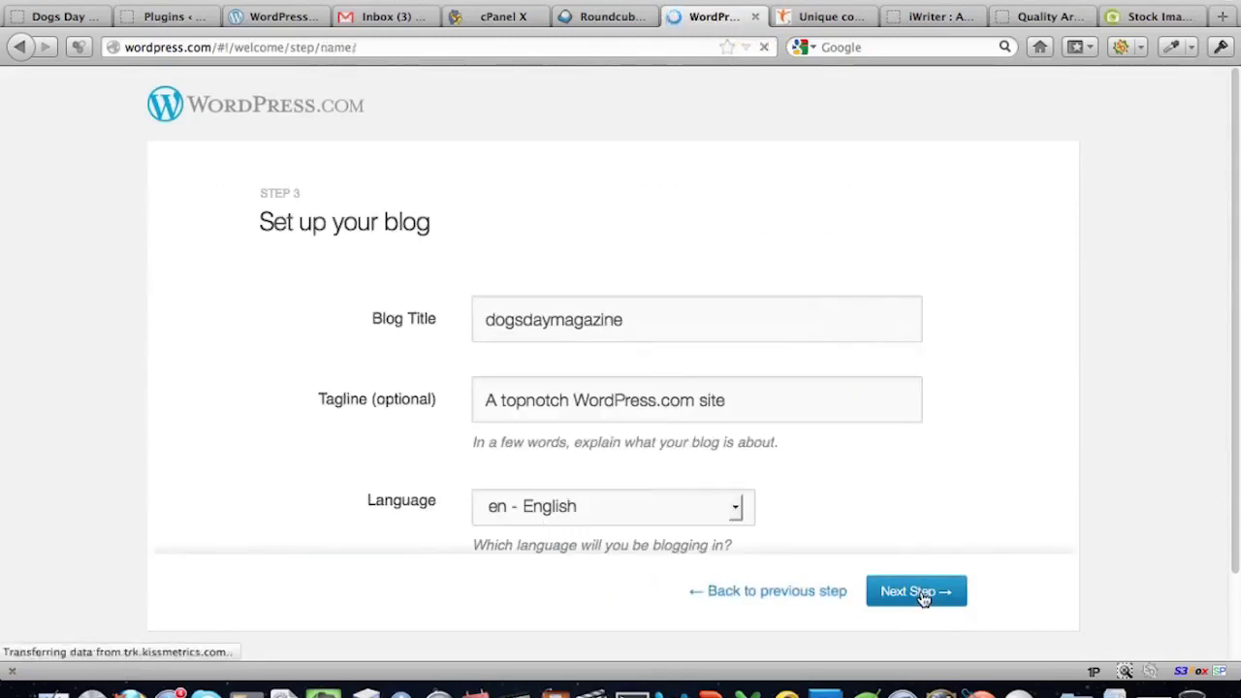
pyautogui.click(917, 592)
pyautogui.click(923, 597)
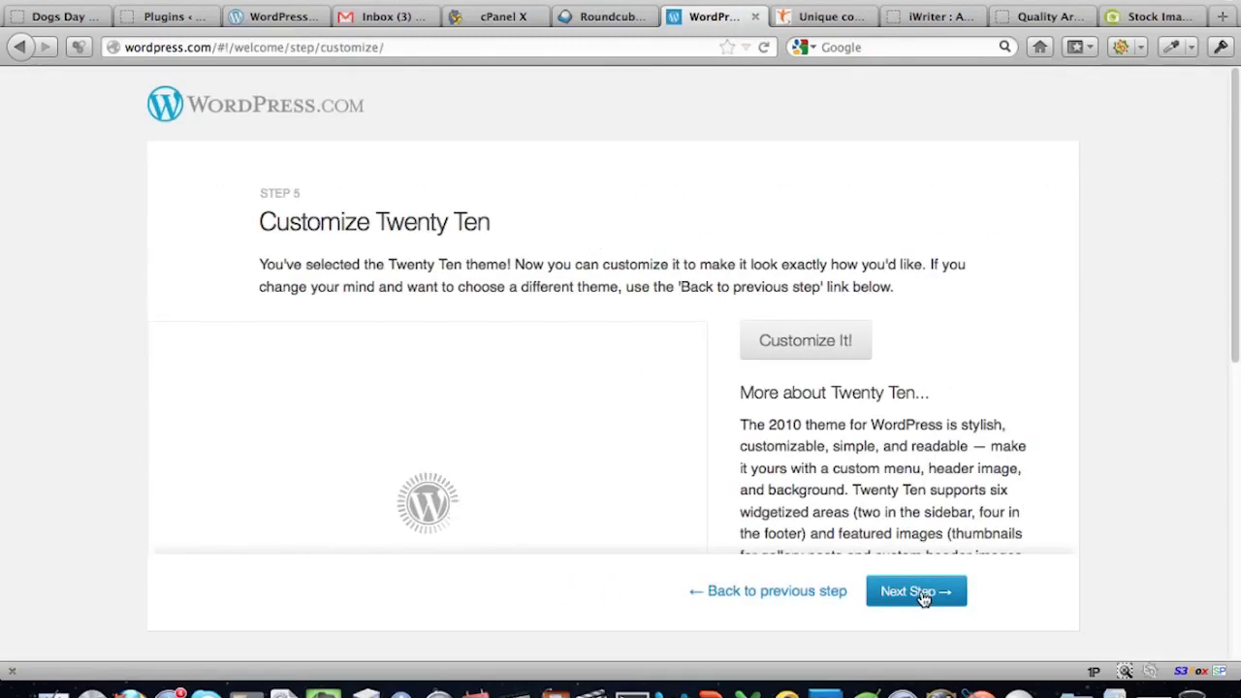
pyautogui.click(923, 596)
pyautogui.click(924, 597)
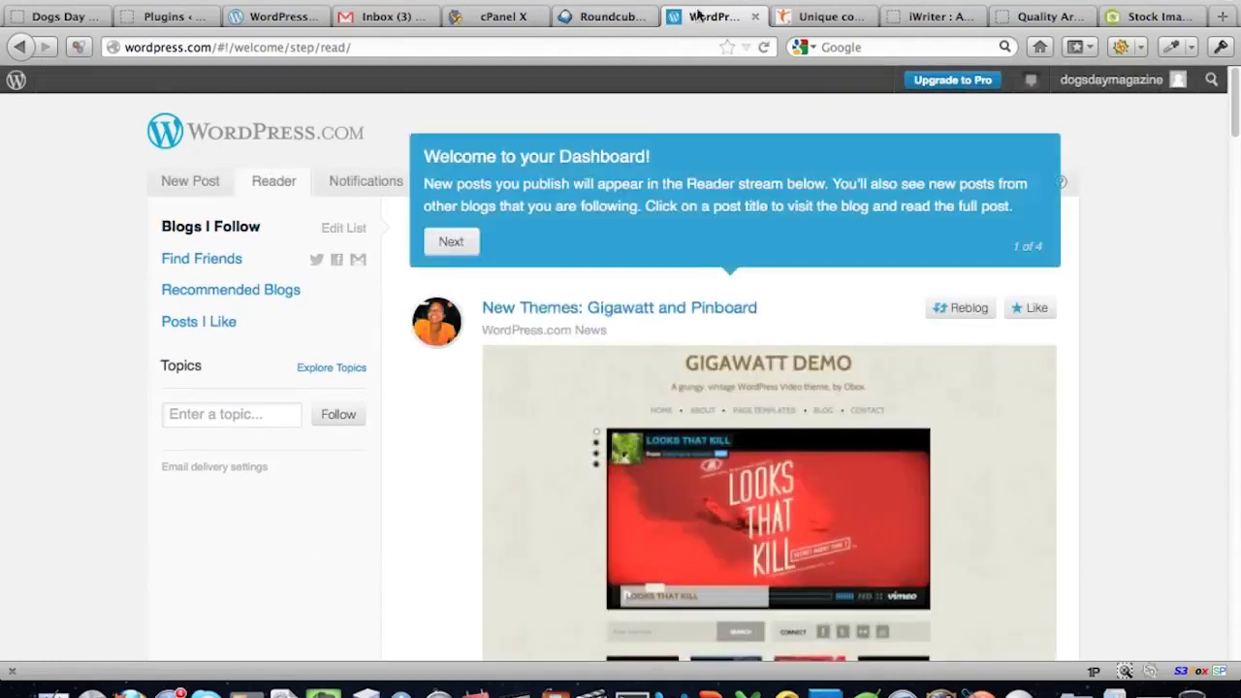
pyautogui.click(756, 18)
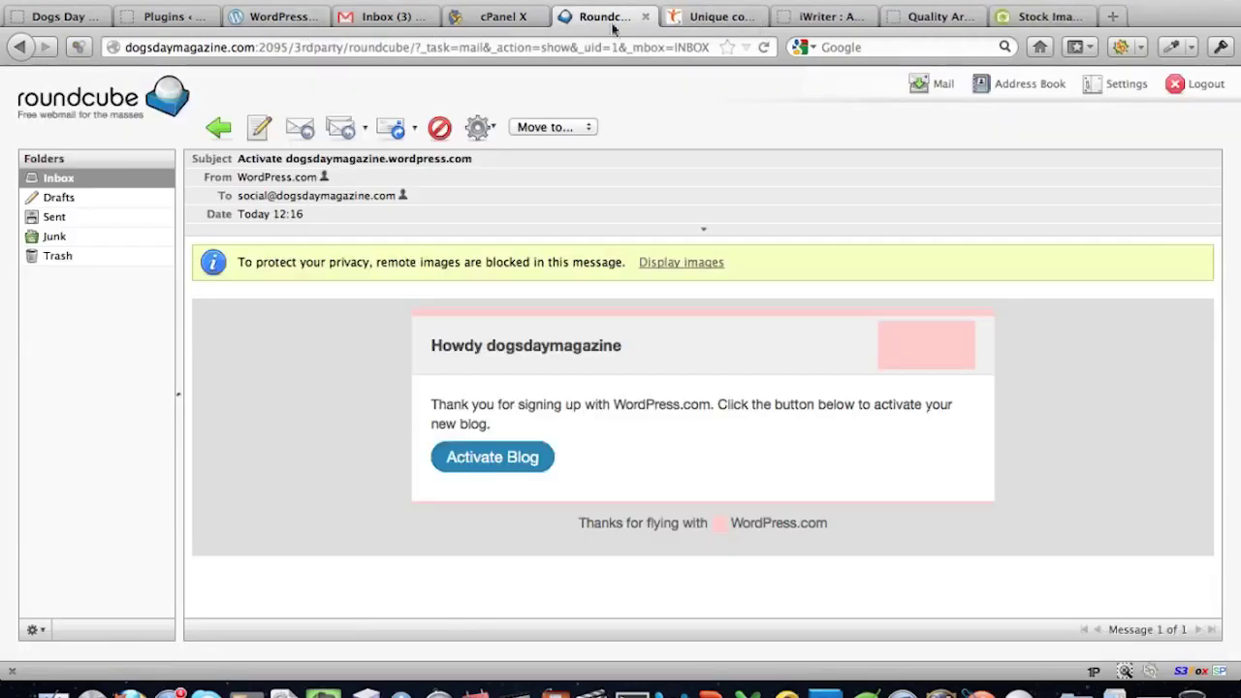
# Step: Connect Jetpack to WordPress.com from the Plugins page banner and authorize the connection
pyautogui.click(182, 19)
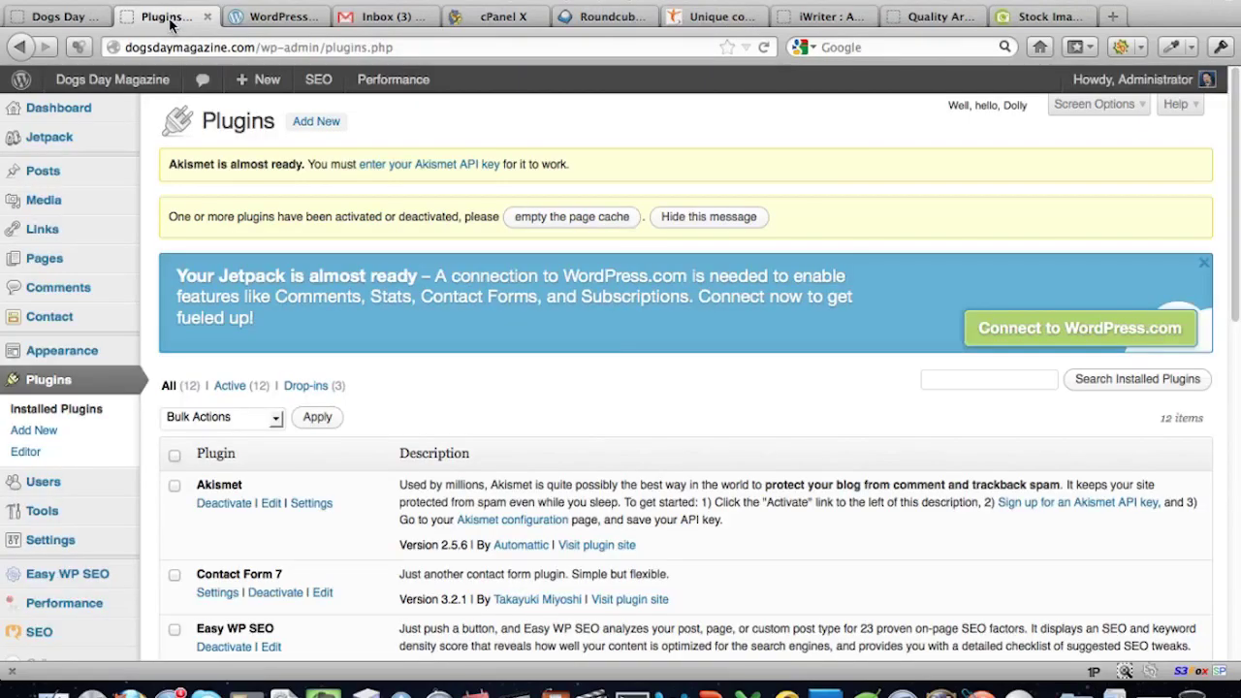
pyautogui.click(1088, 342)
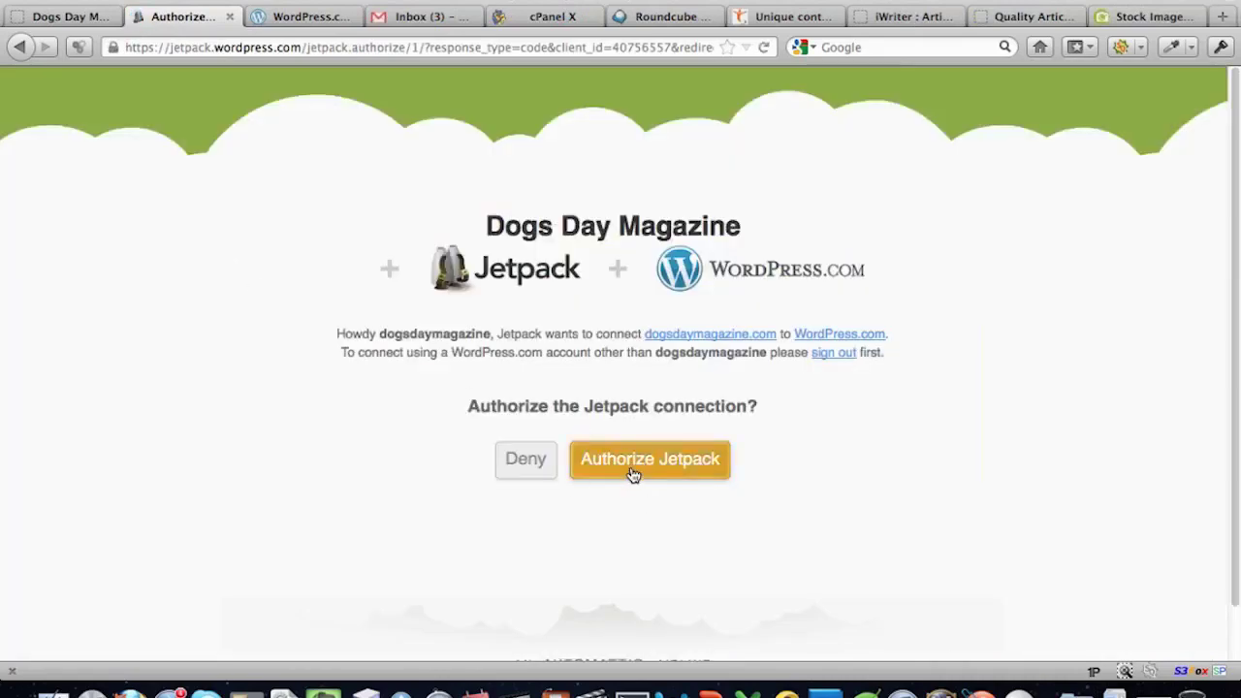
pyautogui.click(632, 463)
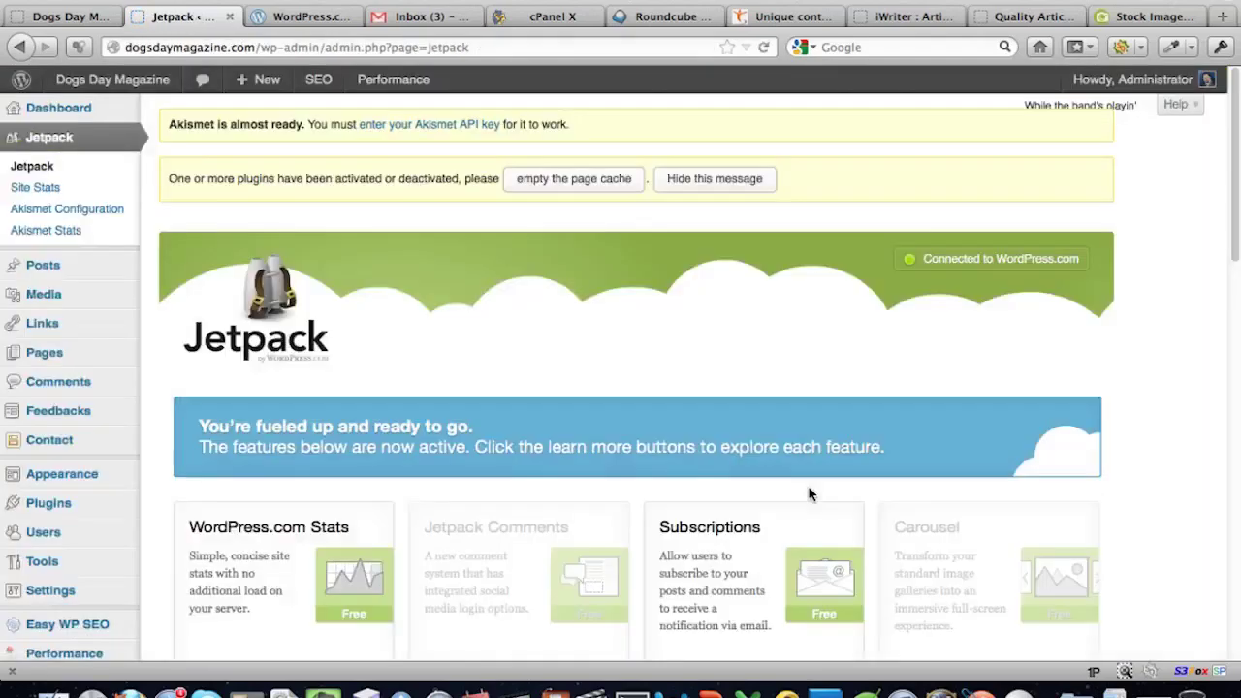
pyautogui.scroll(-6, 402, 501)
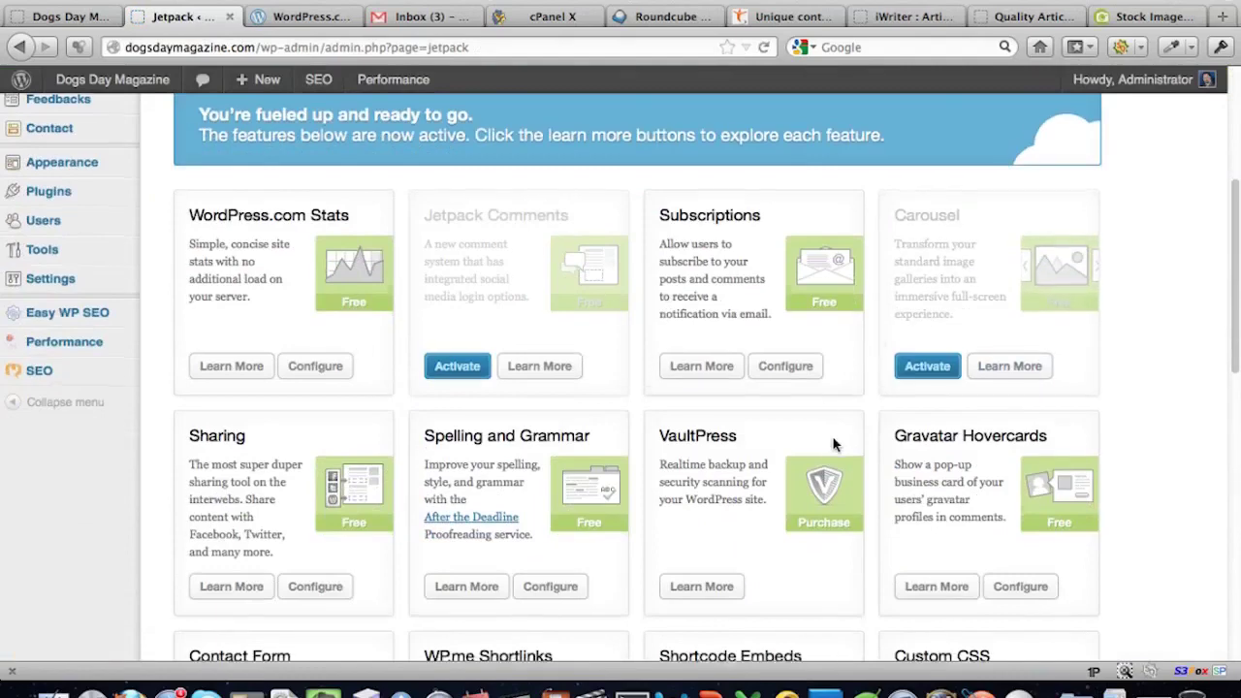
pyautogui.scroll(-4, 834, 443)
pyautogui.scroll(3, 832, 438)
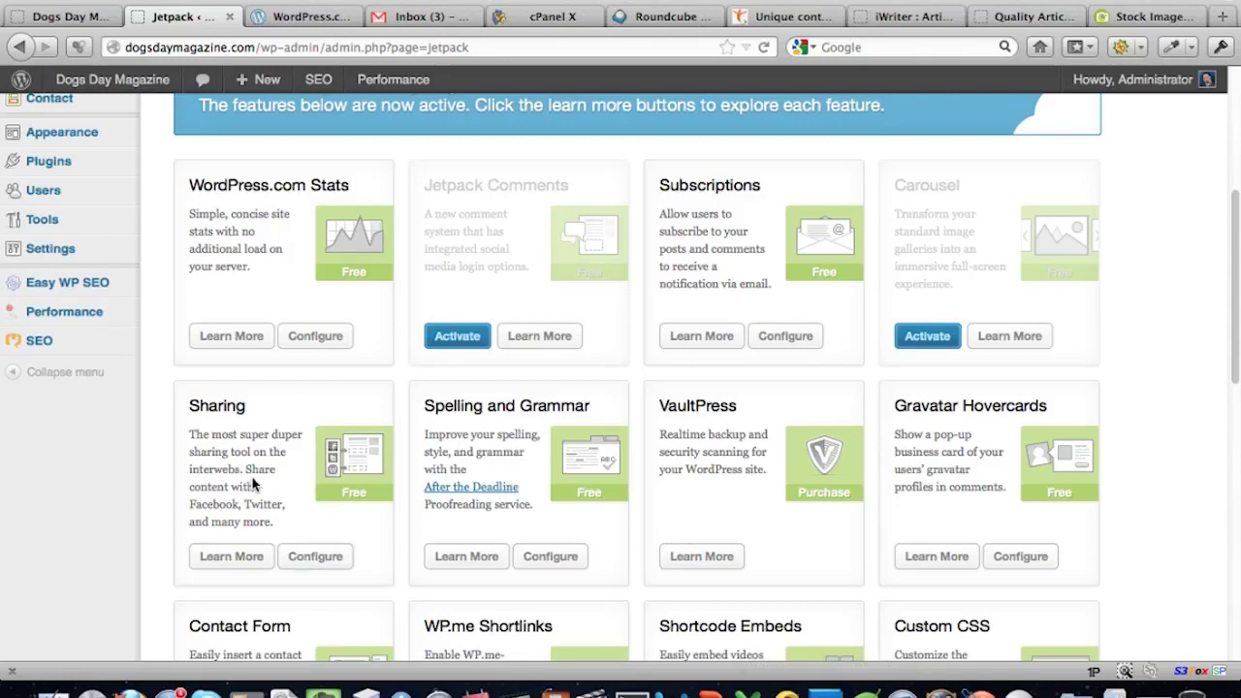
pyautogui.scroll(-8, 541, 507)
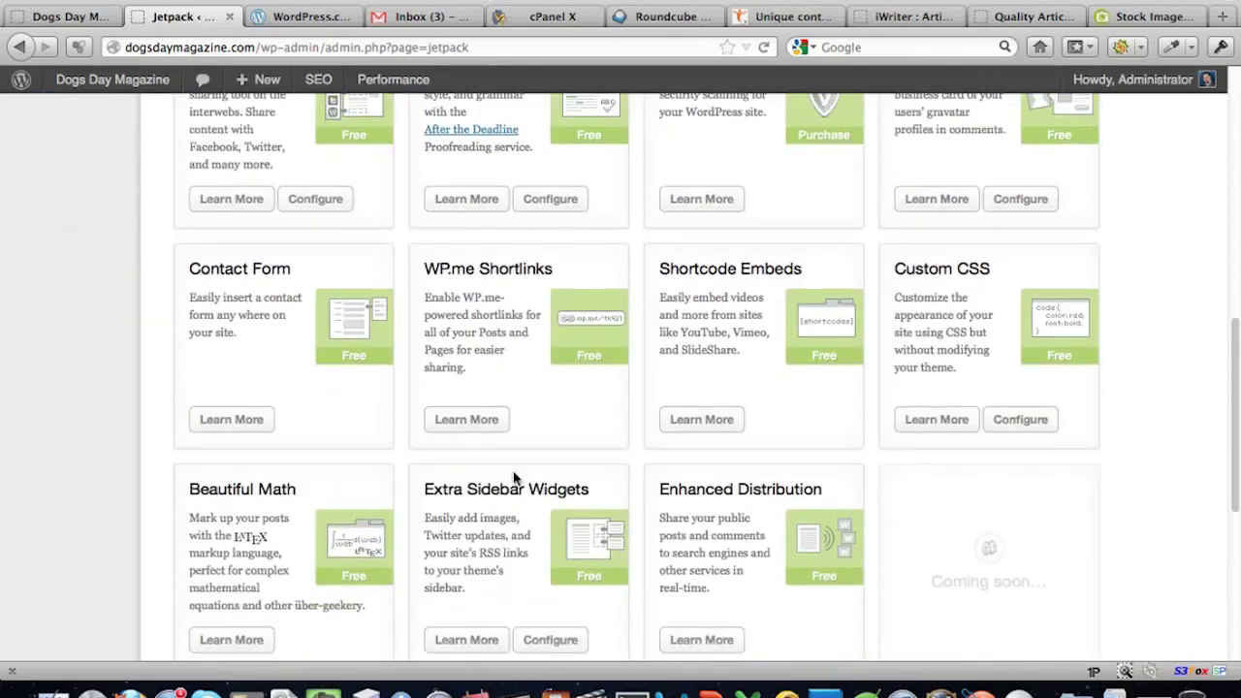
pyautogui.scroll(13, 514, 475)
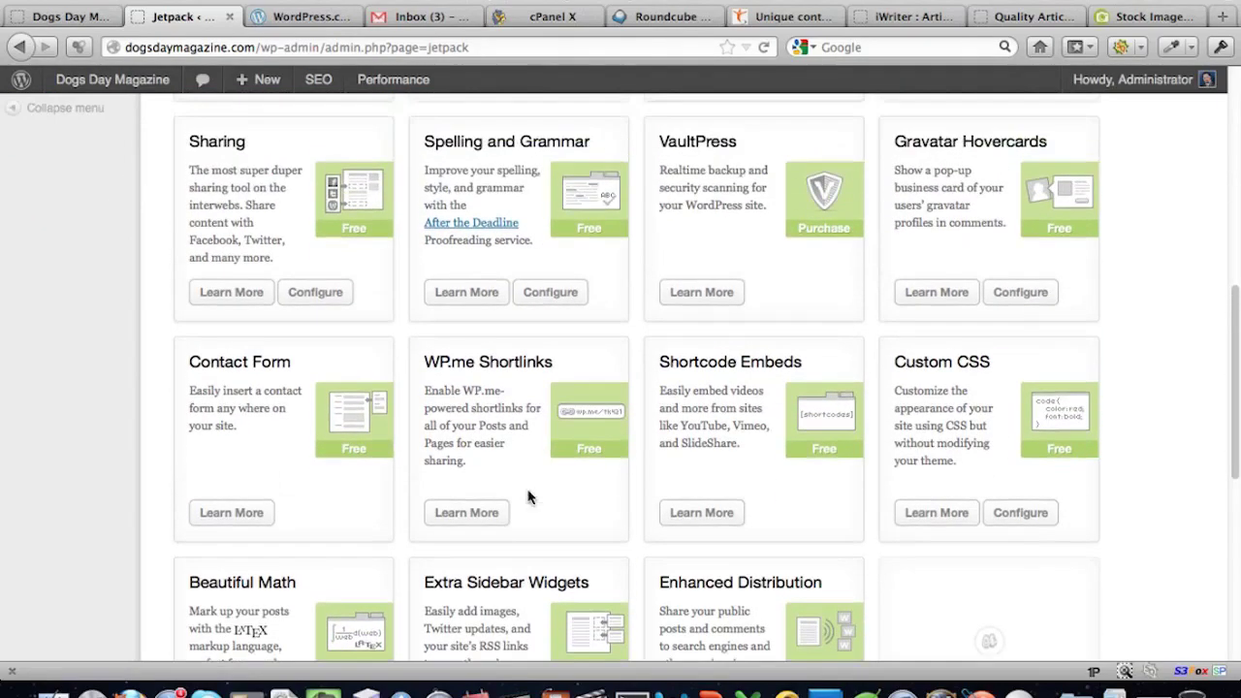
pyautogui.scroll(2, 514, 504)
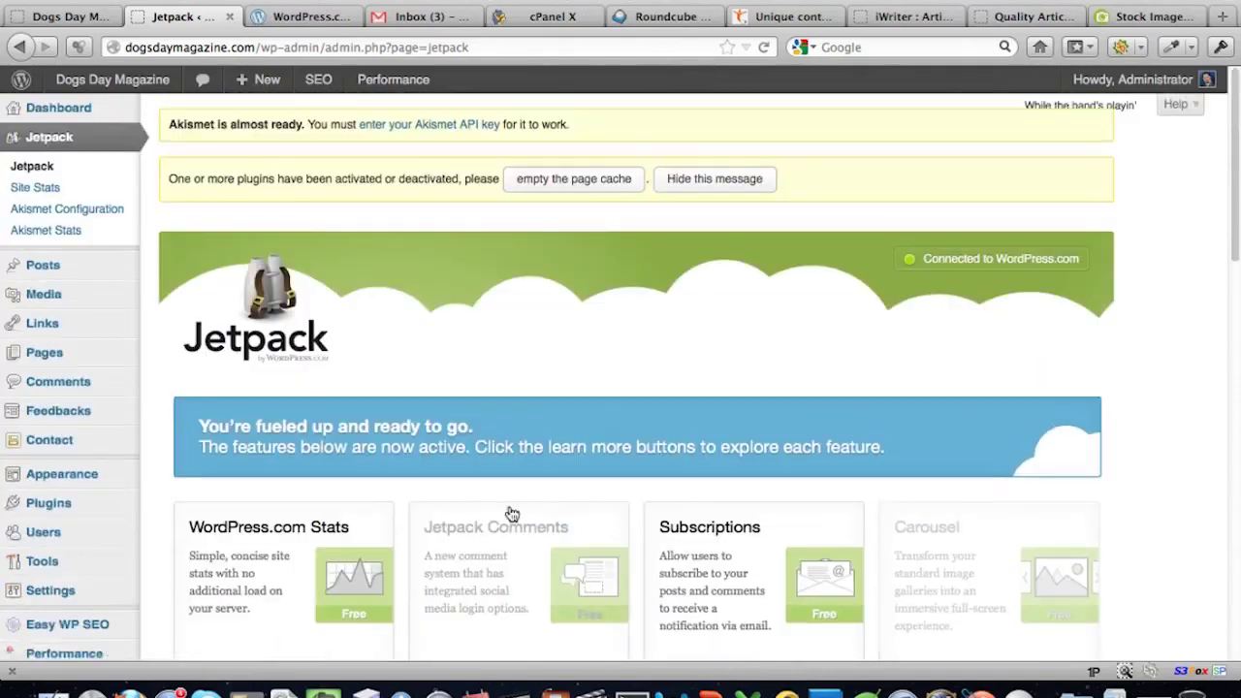
pyautogui.scroll(-1, 508, 513)
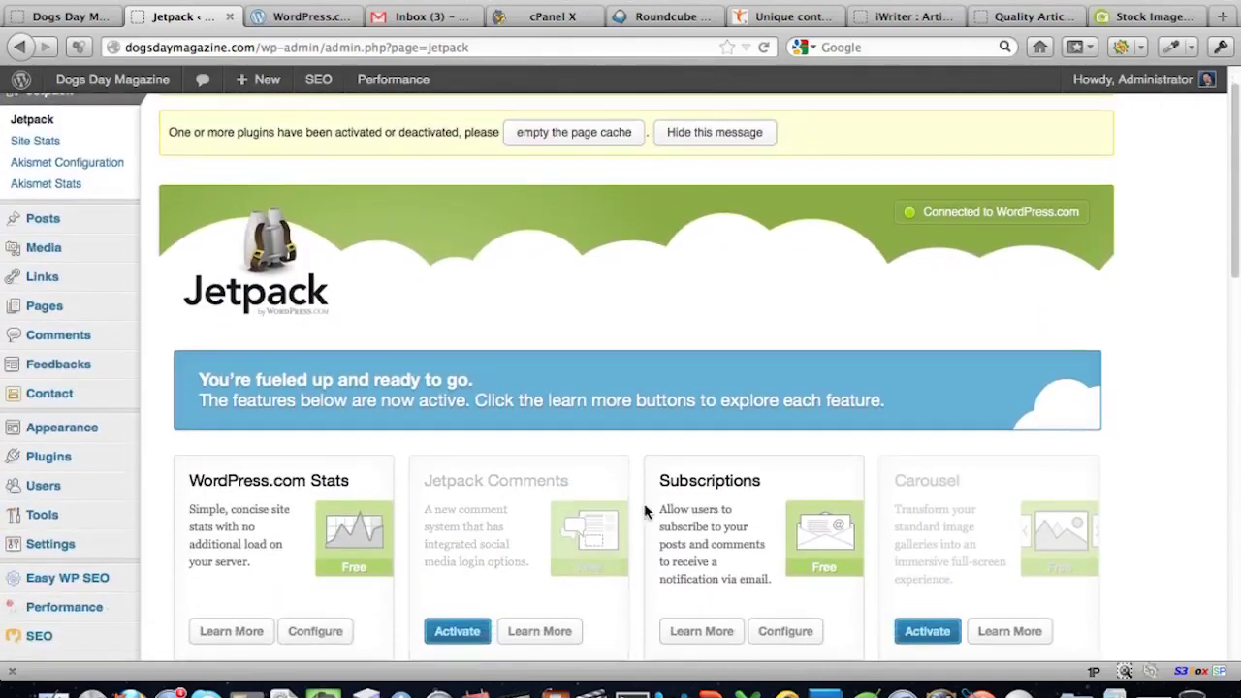
# Step: Activate the Jetpack Comments feature from its card on the Jetpack page
pyautogui.click(463, 638)
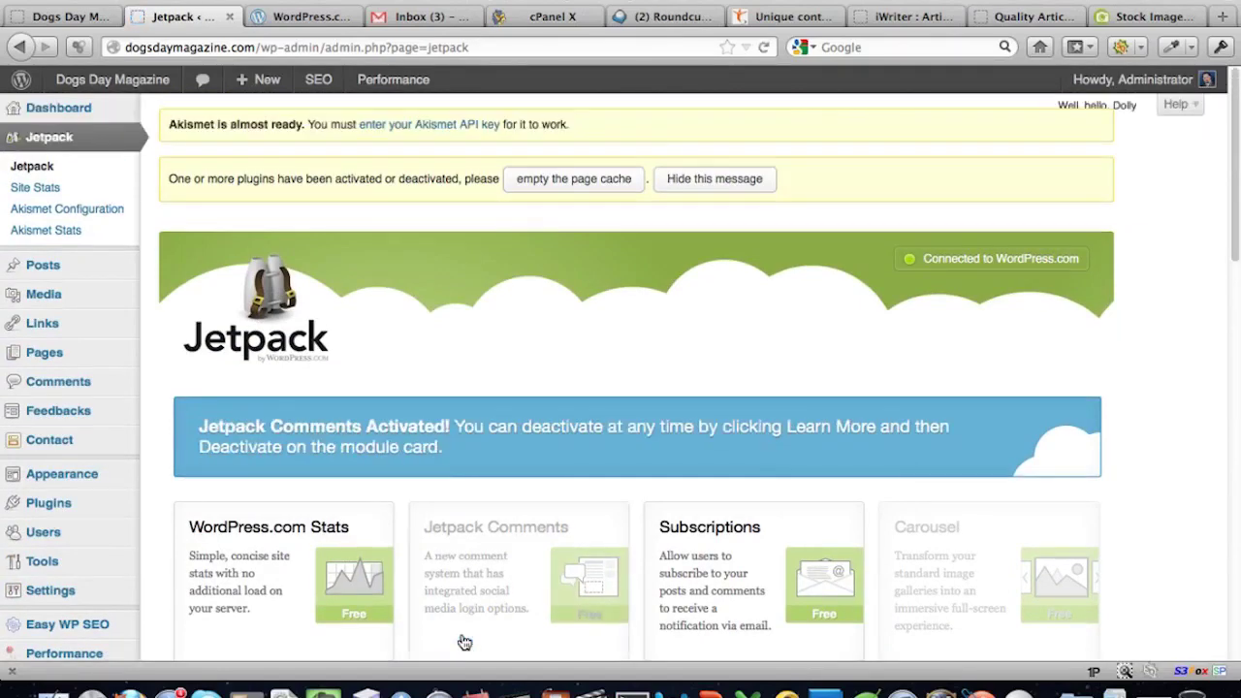
pyautogui.scroll(-5, 426, 618)
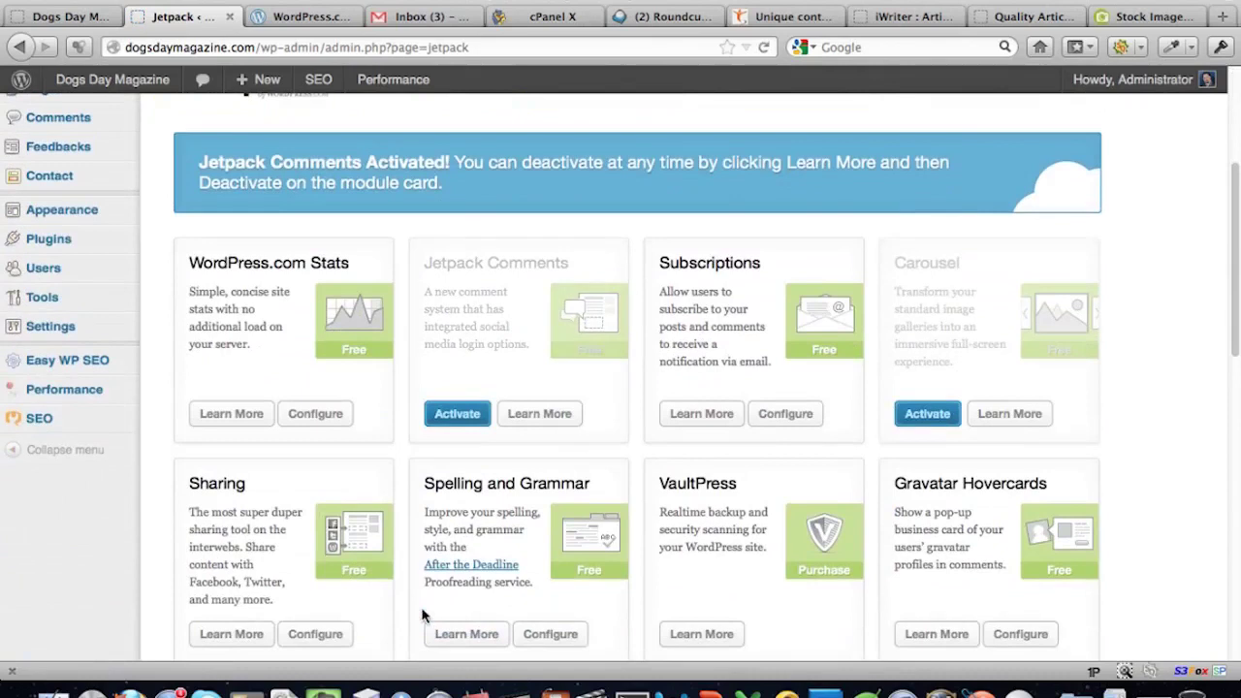
pyautogui.click(449, 415)
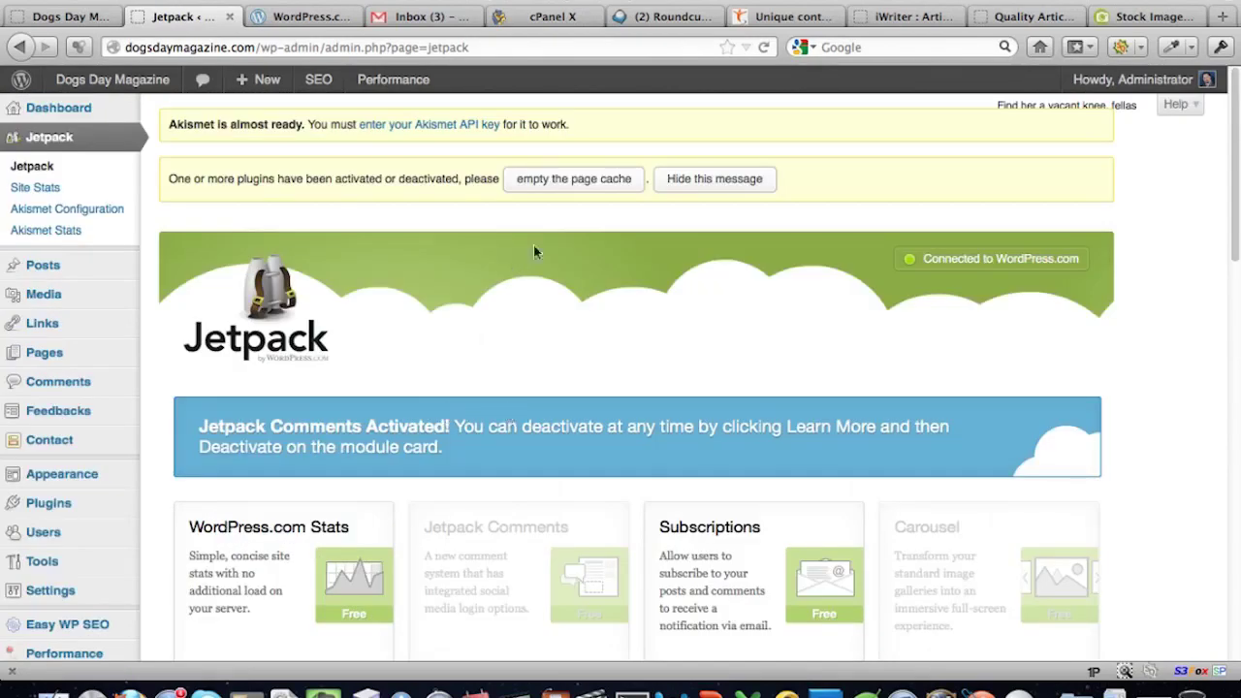
# Step: Empty the site's page cache from the notice and confirm it succeeded
pyautogui.click(556, 178)
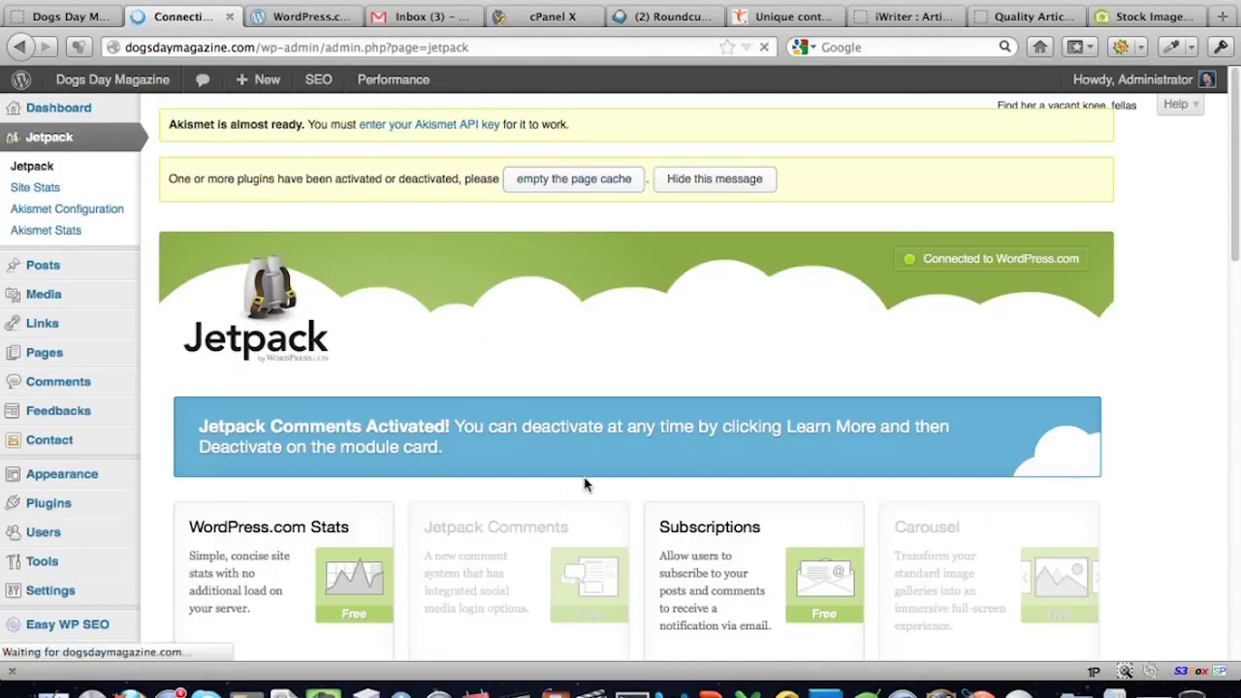
pyautogui.scroll(-3, 585, 485)
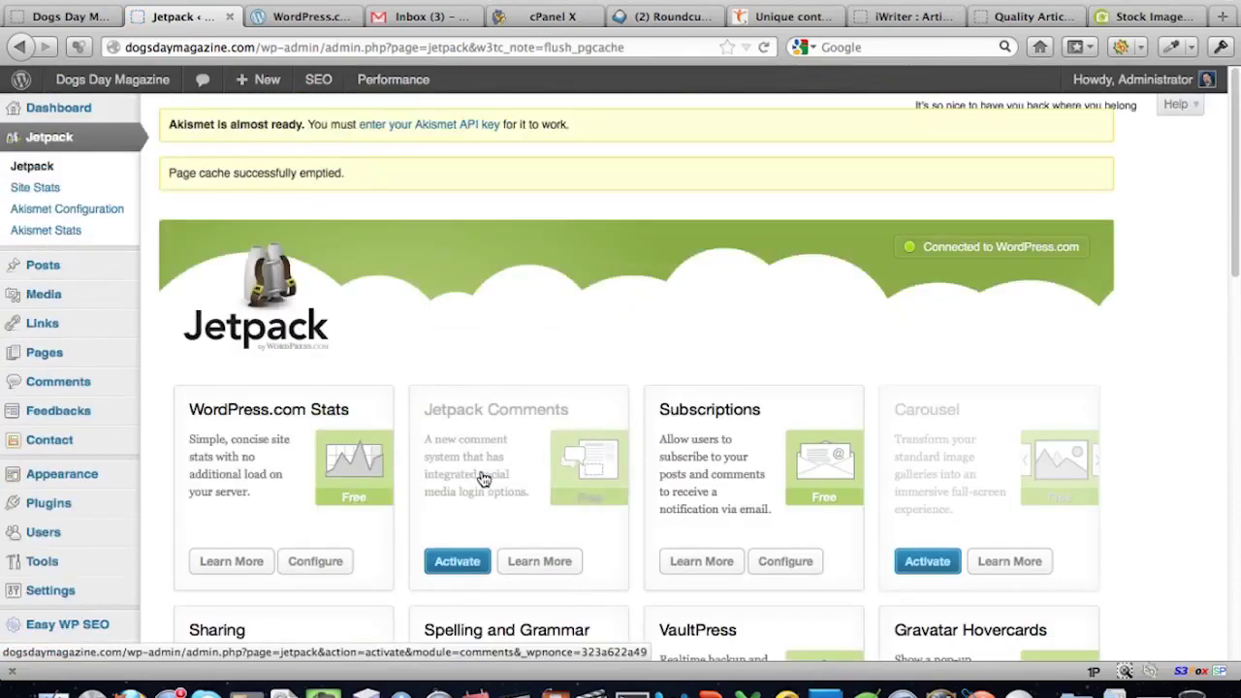
pyautogui.scroll(-10, 483, 479)
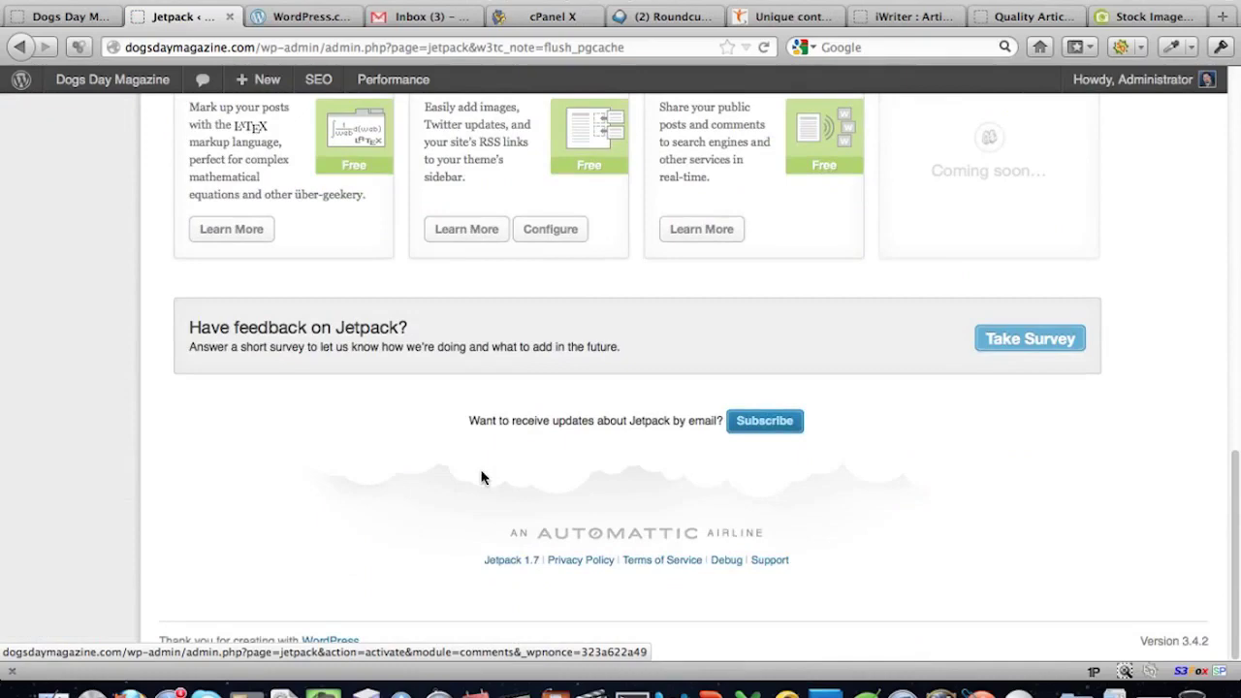
pyautogui.scroll(10, 483, 479)
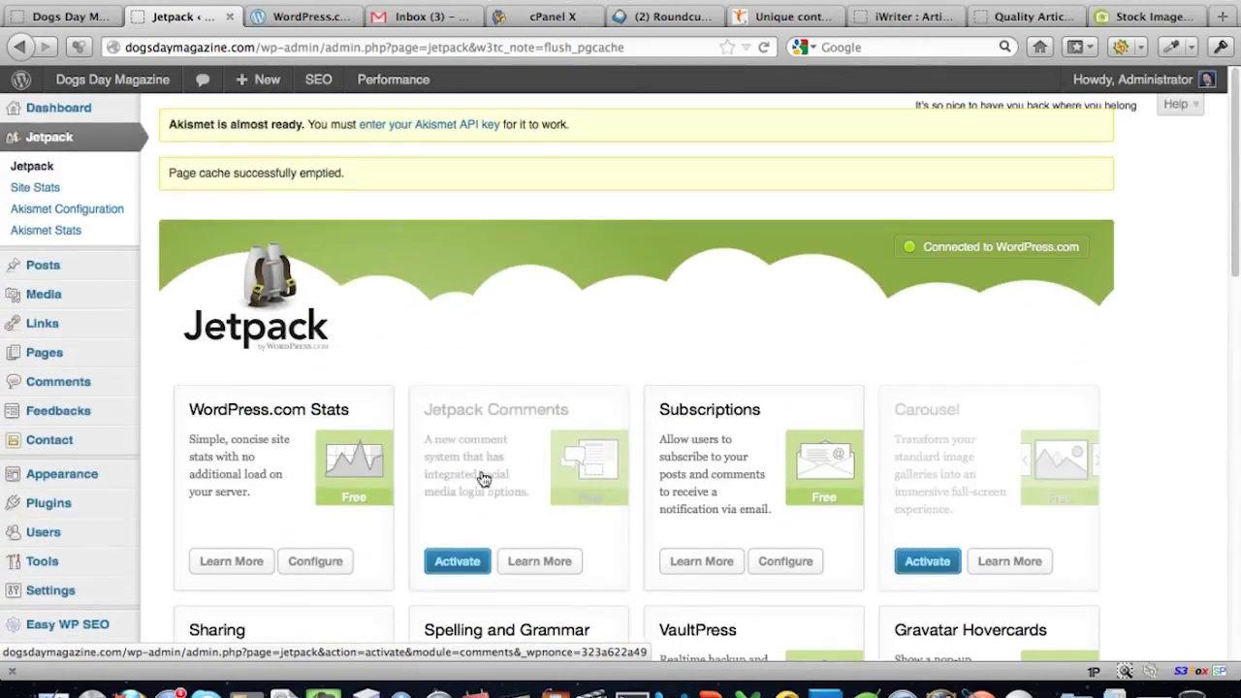
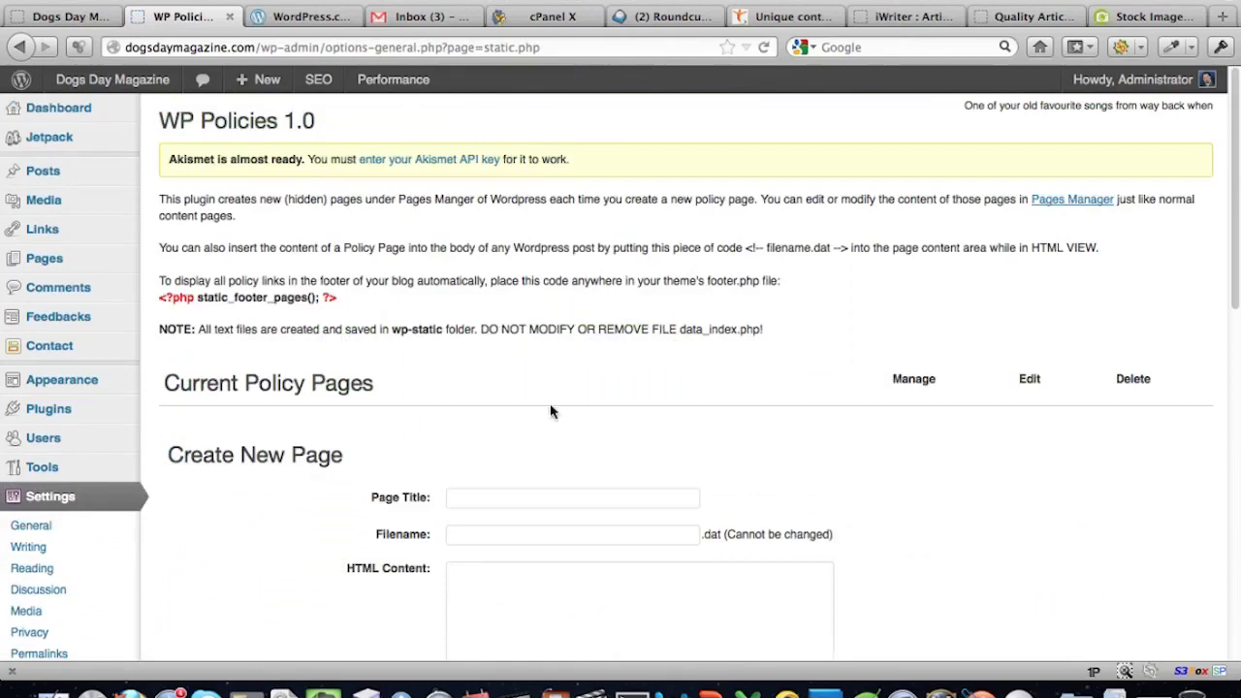
# Step: Scroll to Contact Details and type the street address into the Company Name field
pyautogui.scroll(-1, 552, 458)
pyautogui.scroll(-5, 552, 459)
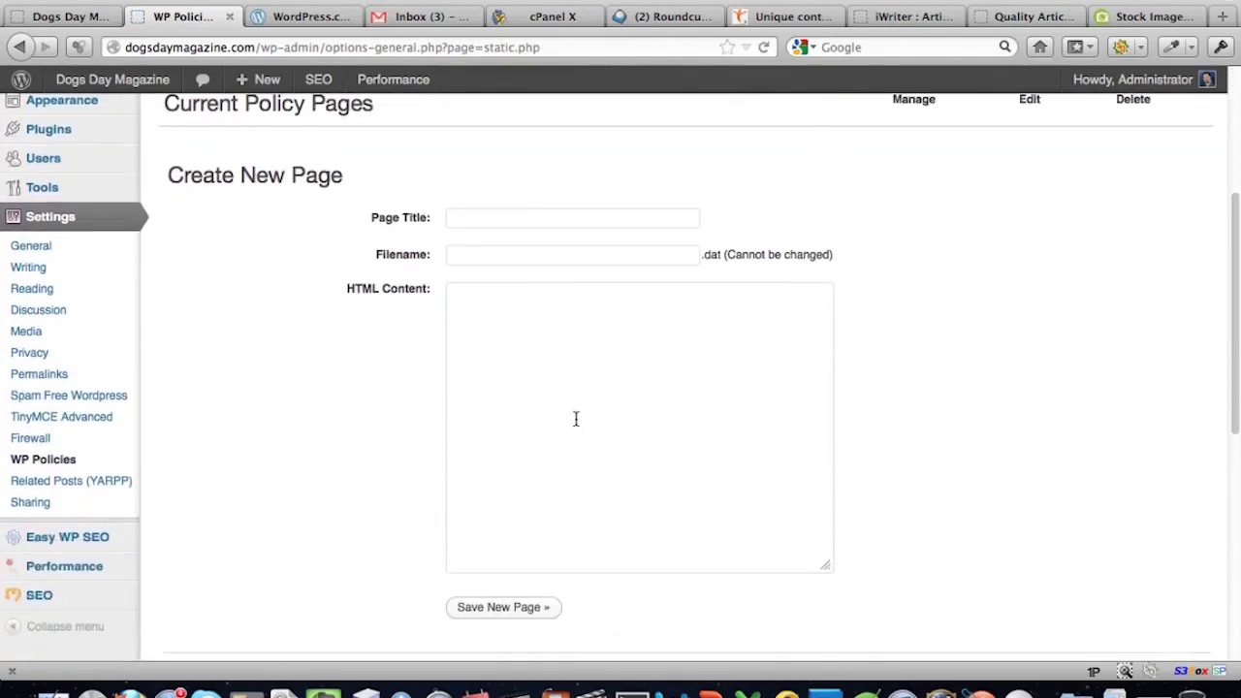
pyautogui.scroll(-2, 620, 385)
pyautogui.scroll(-8, 620, 385)
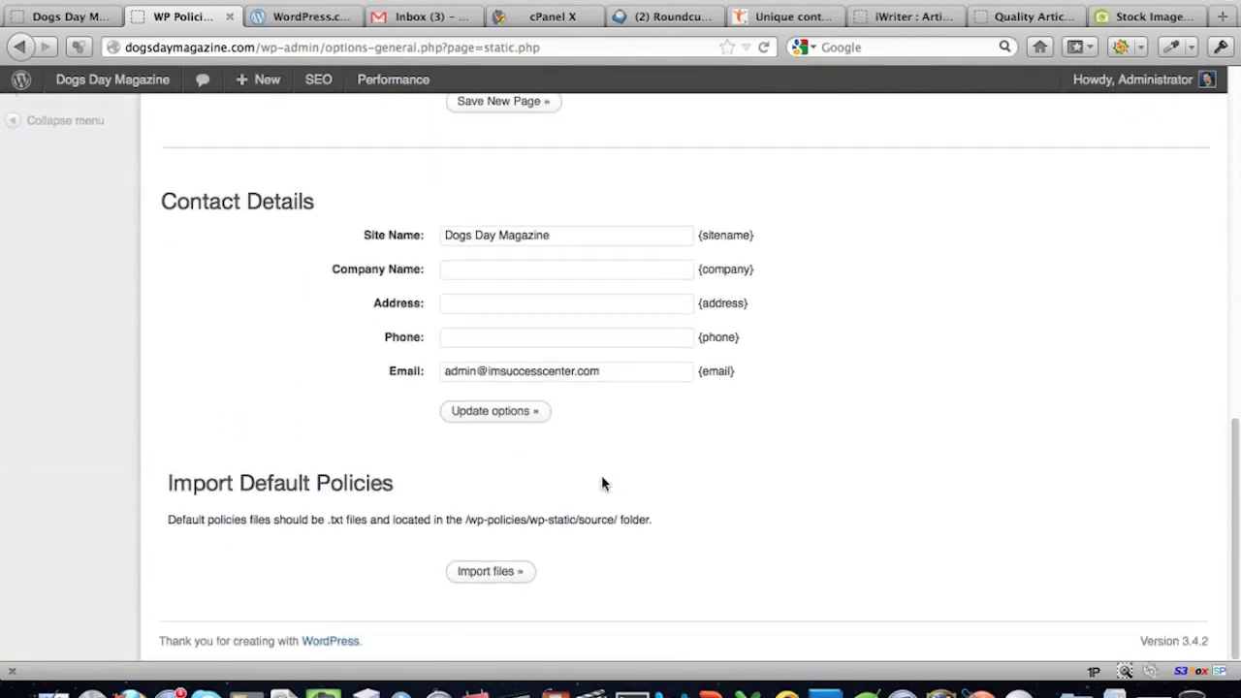
pyautogui.click(464, 271)
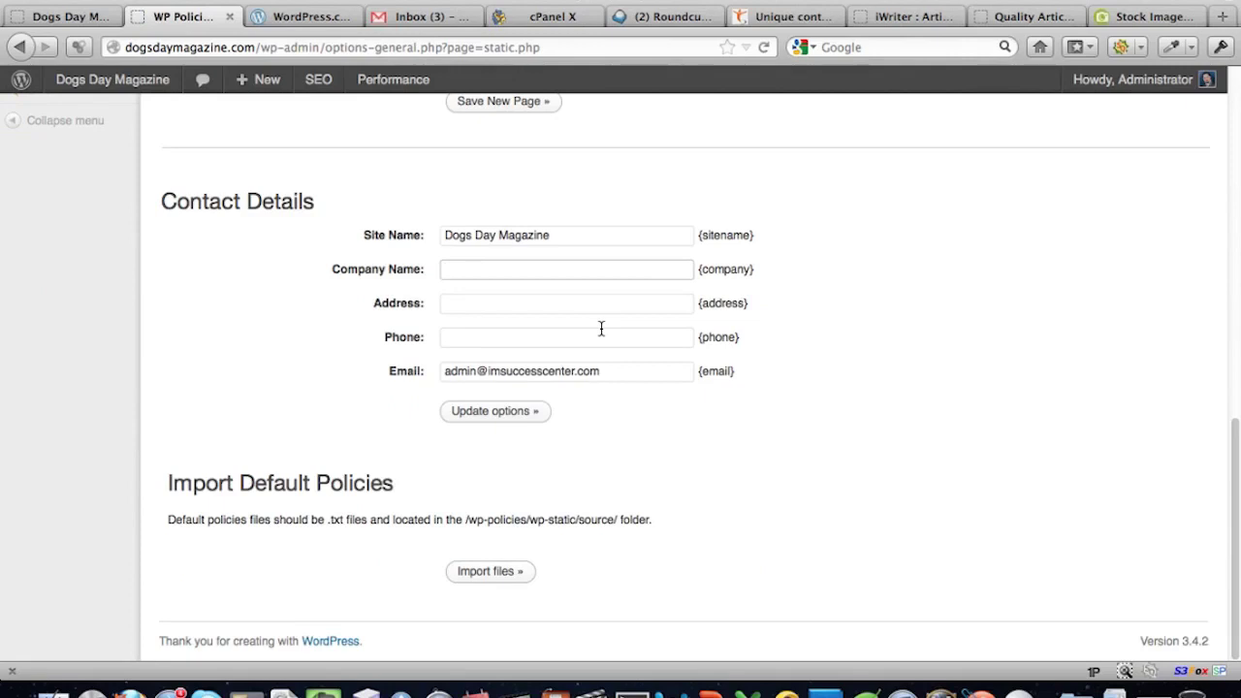
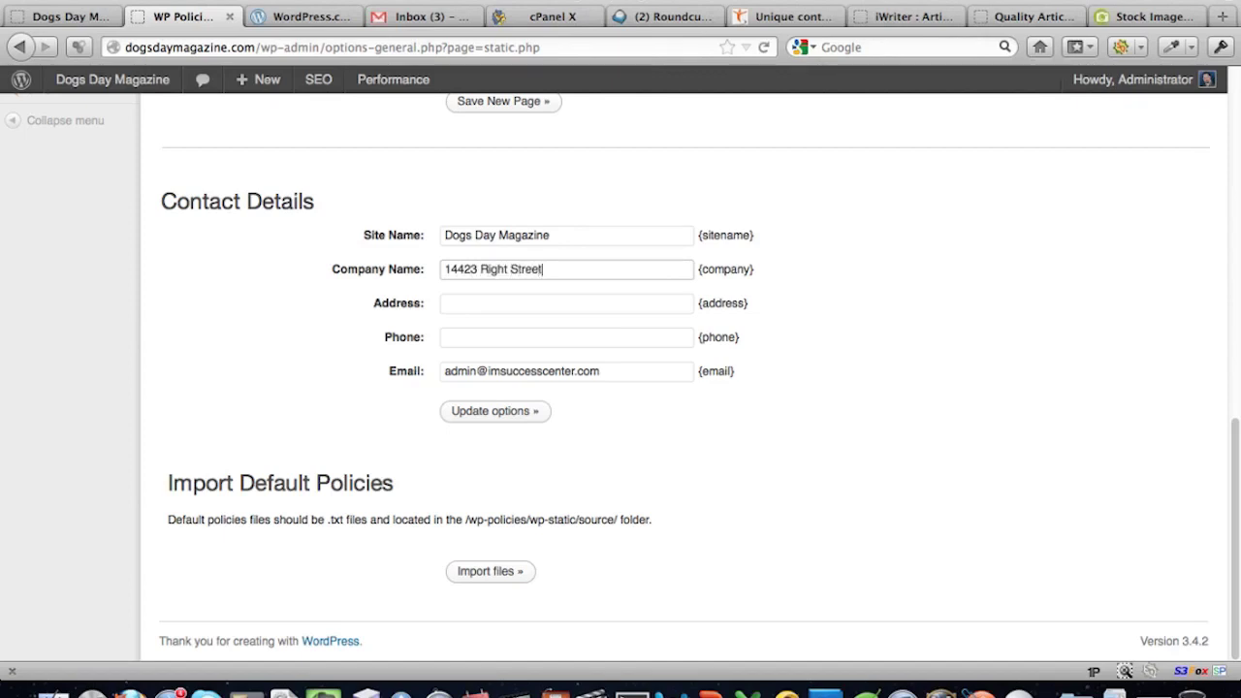
# Step: Copy the street address from Company Name into the Address field
pyautogui.click(568, 303)
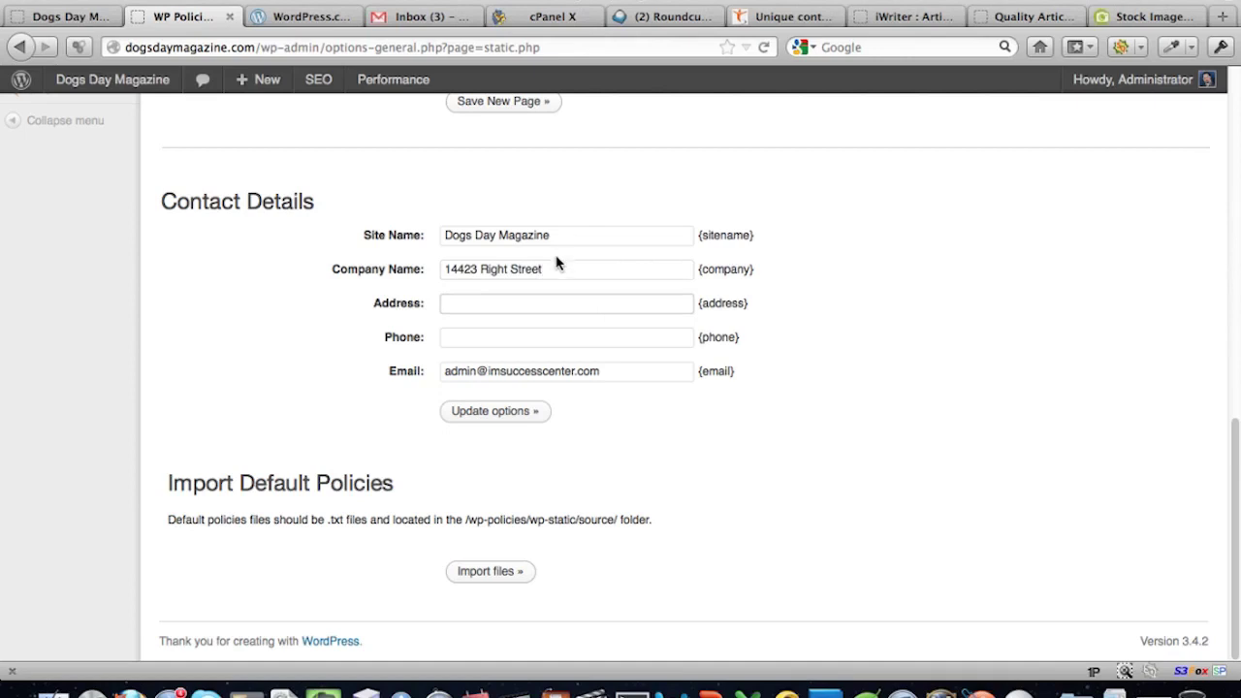
pyautogui.click(448, 270)
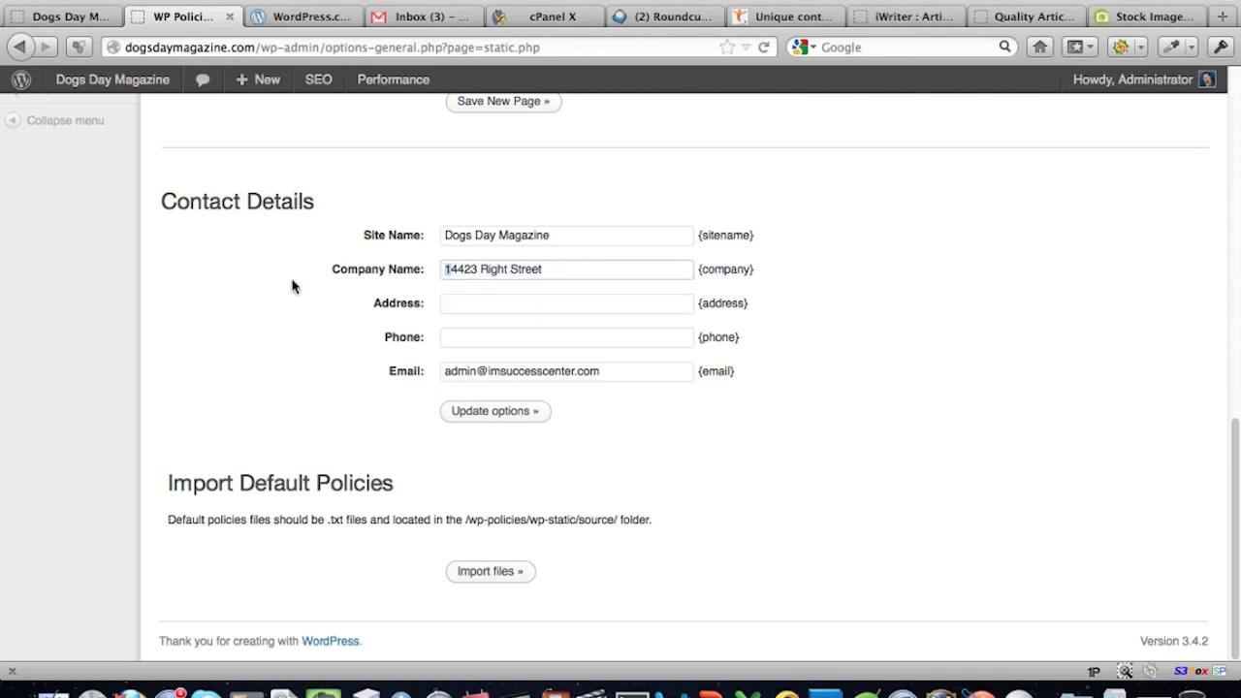
pyautogui.tripleClick(541, 269)
pyautogui.press('super+c')
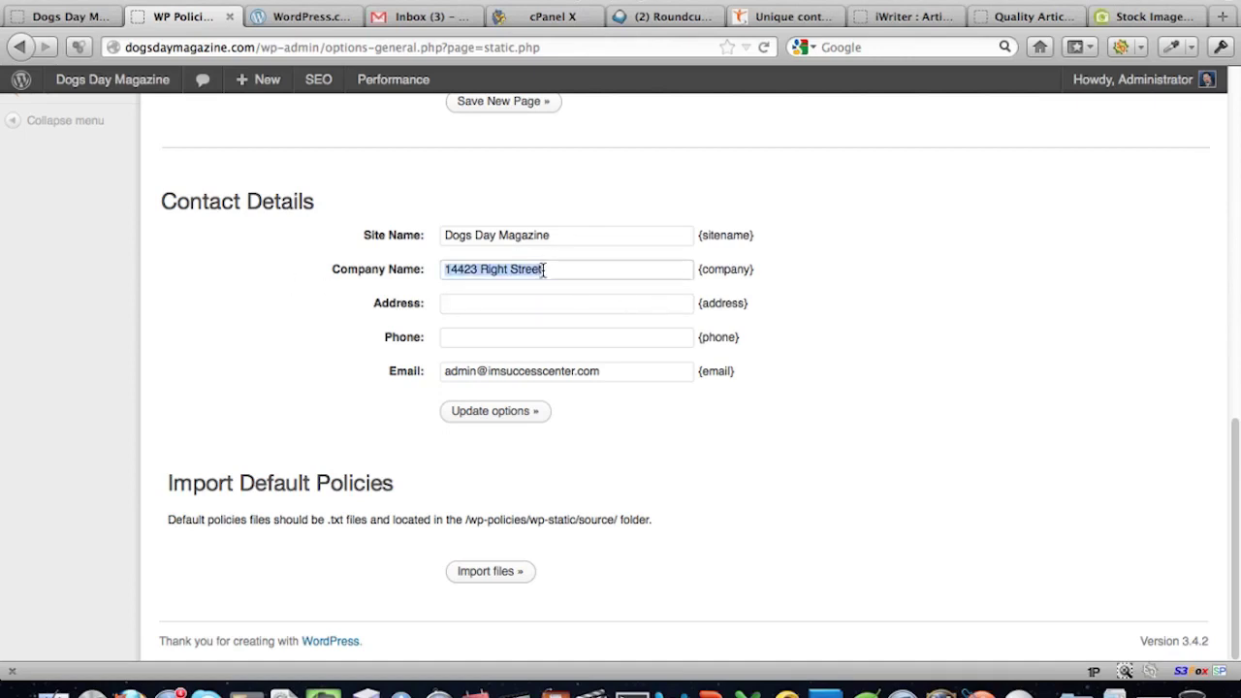
pyautogui.click(446, 303)
pyautogui.press('super+v')
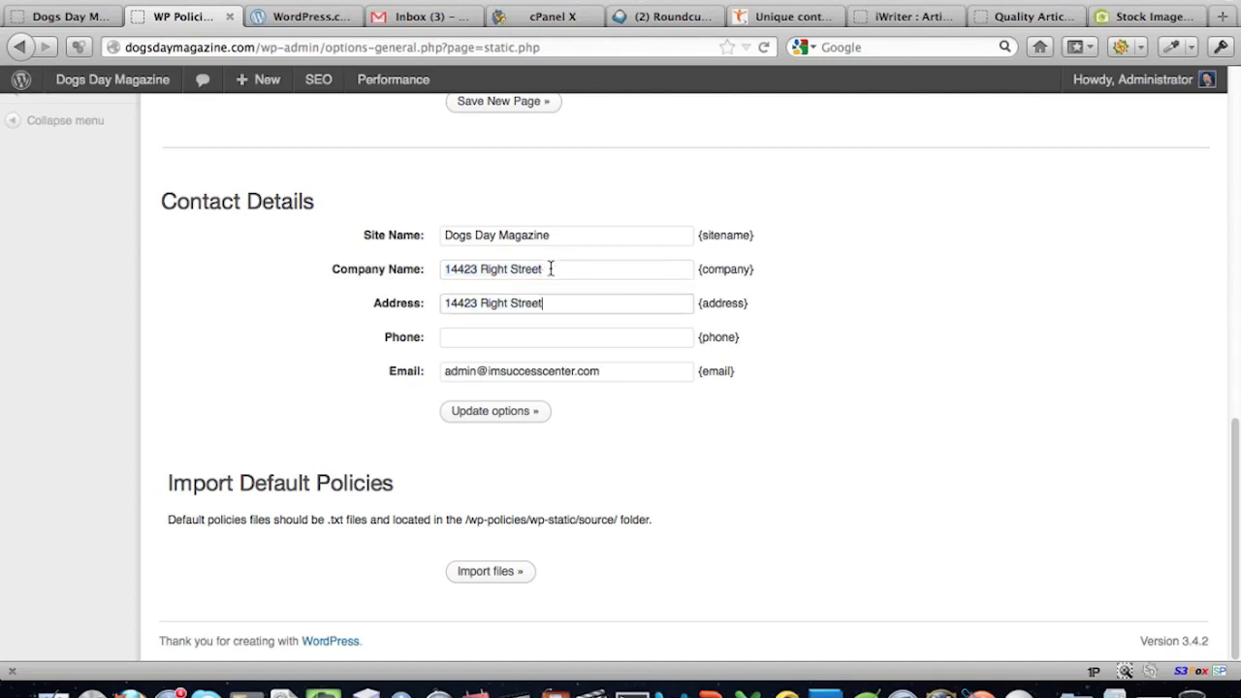
# Step: Replace the Company Name value with 'Dogs Day Magazine'
pyautogui.tripleClick(549, 269)
pyautogui.click(372, 269)
pyautogui.press('super+a')
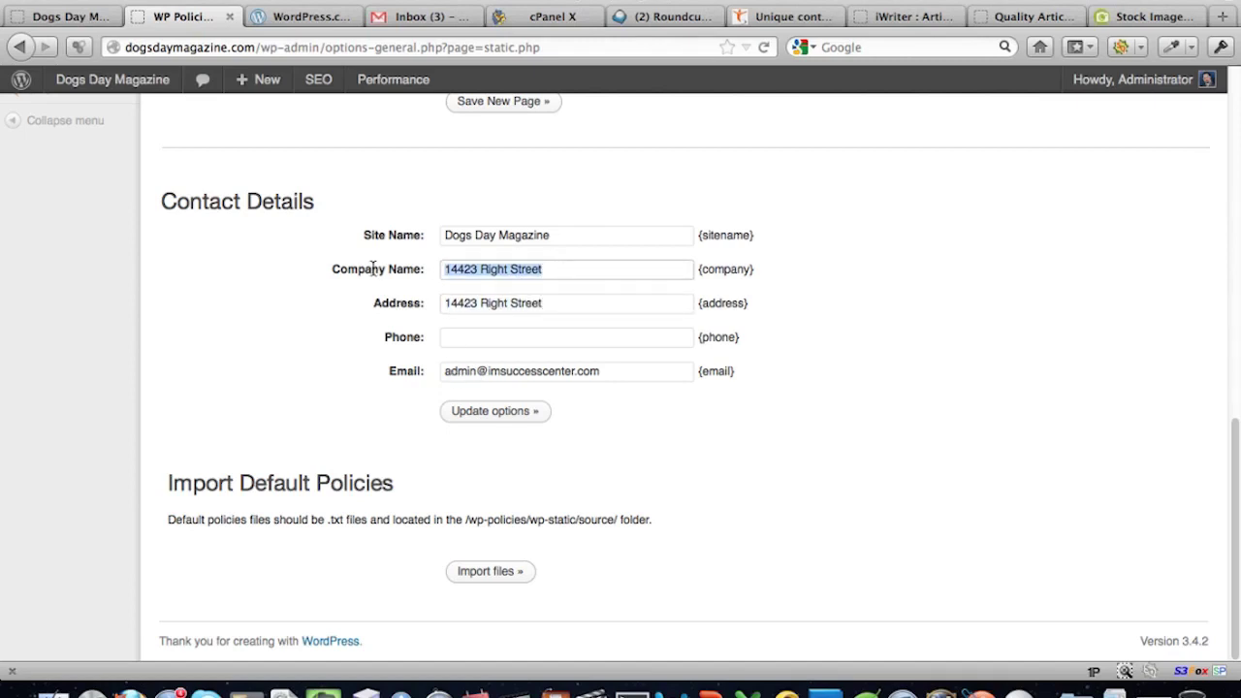
pyautogui.write('Dogs Day Magazine')
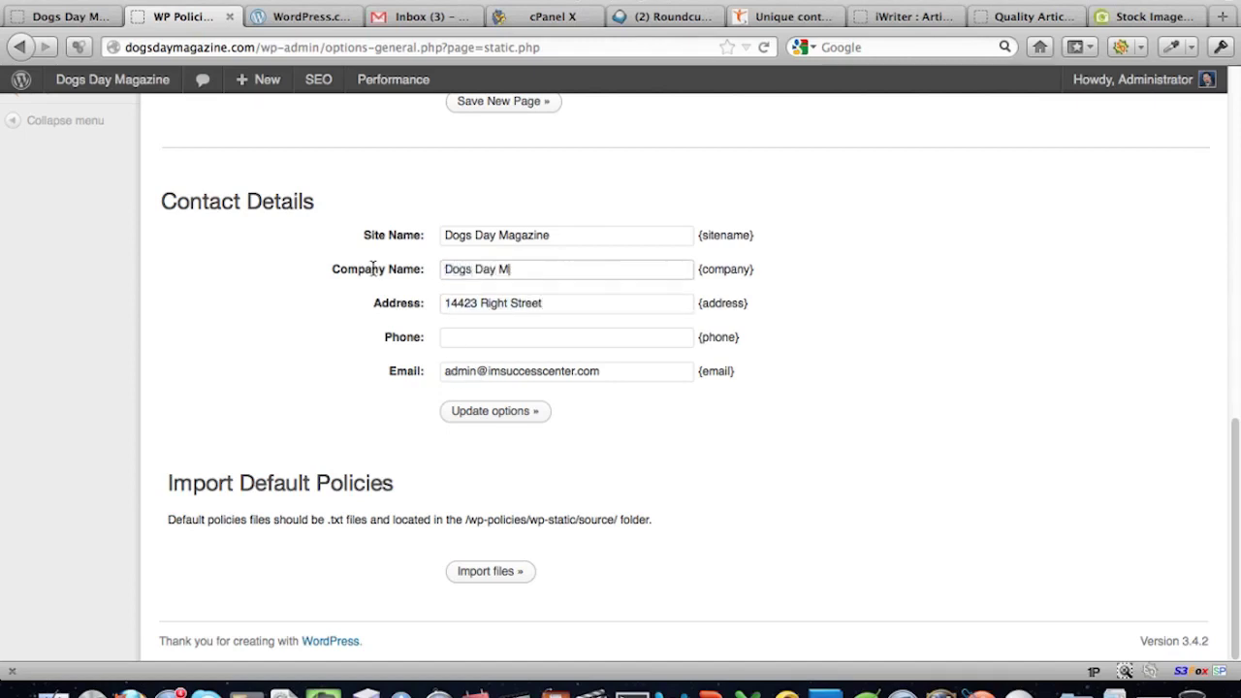
pyautogui.press('Tab')
pyautogui.press('Tab')
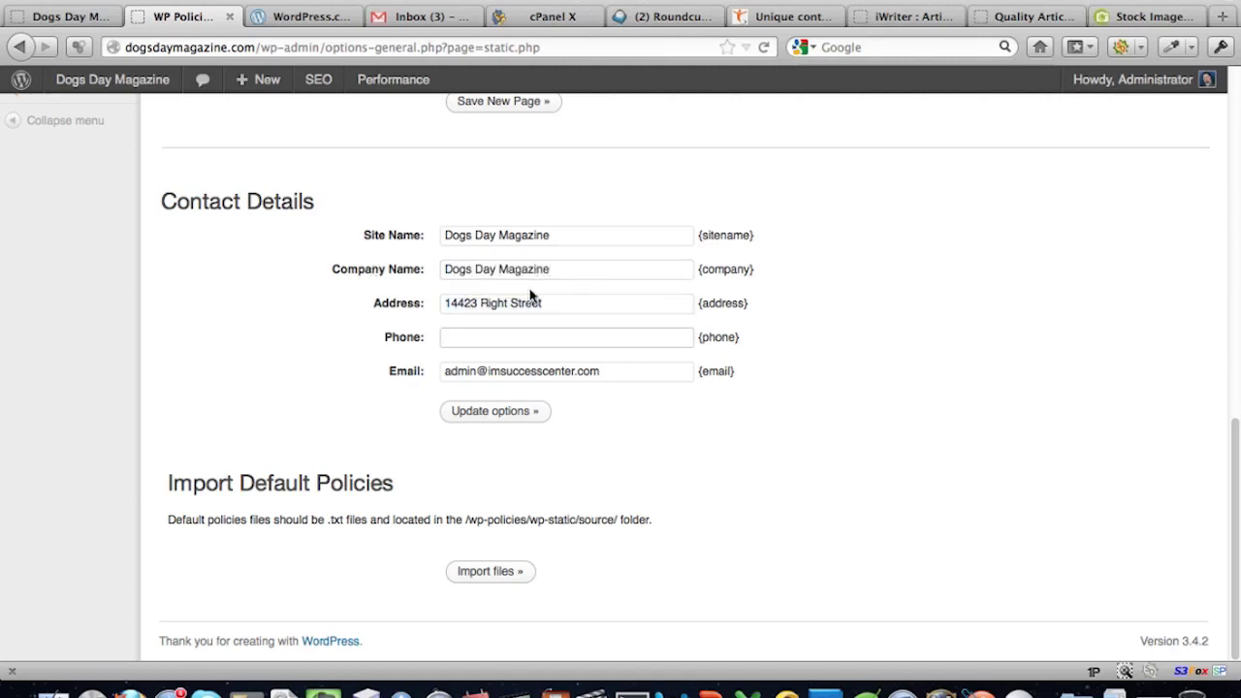
# Step: Complete the address with city, state and zip, and enter the phone number
pyautogui.click(567, 304)
pyautogui.write(', R')
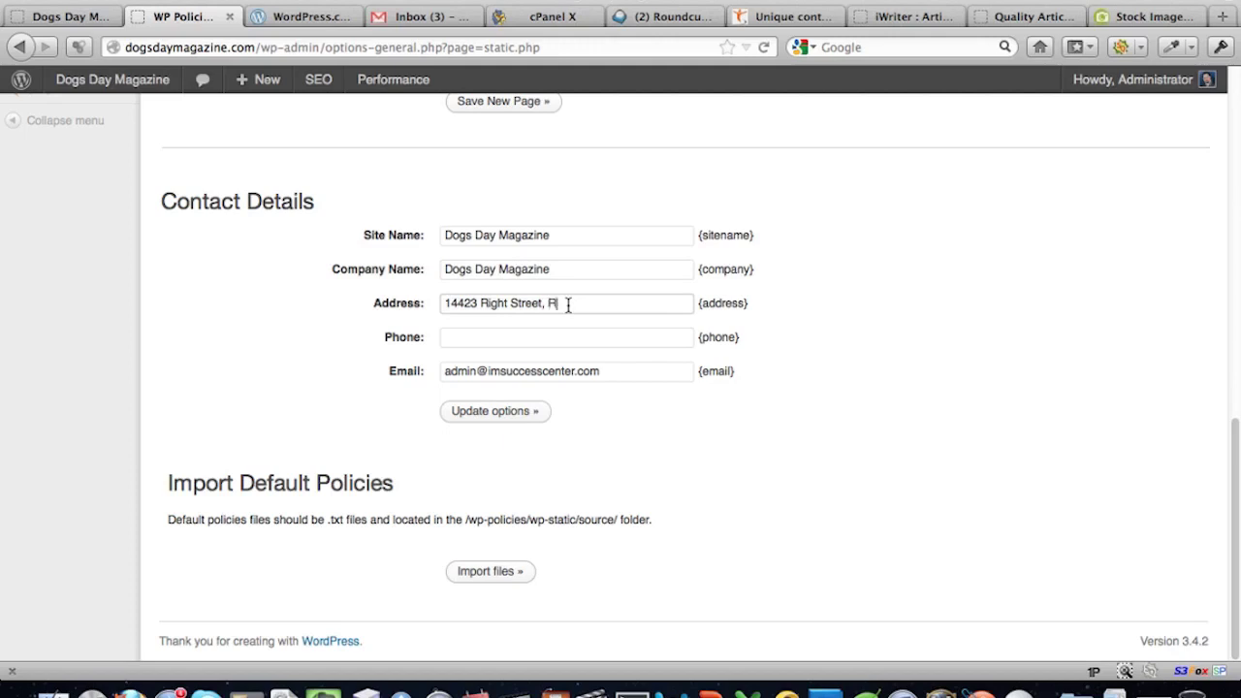
pyautogui.write('ancho Cucamonga, CA ')
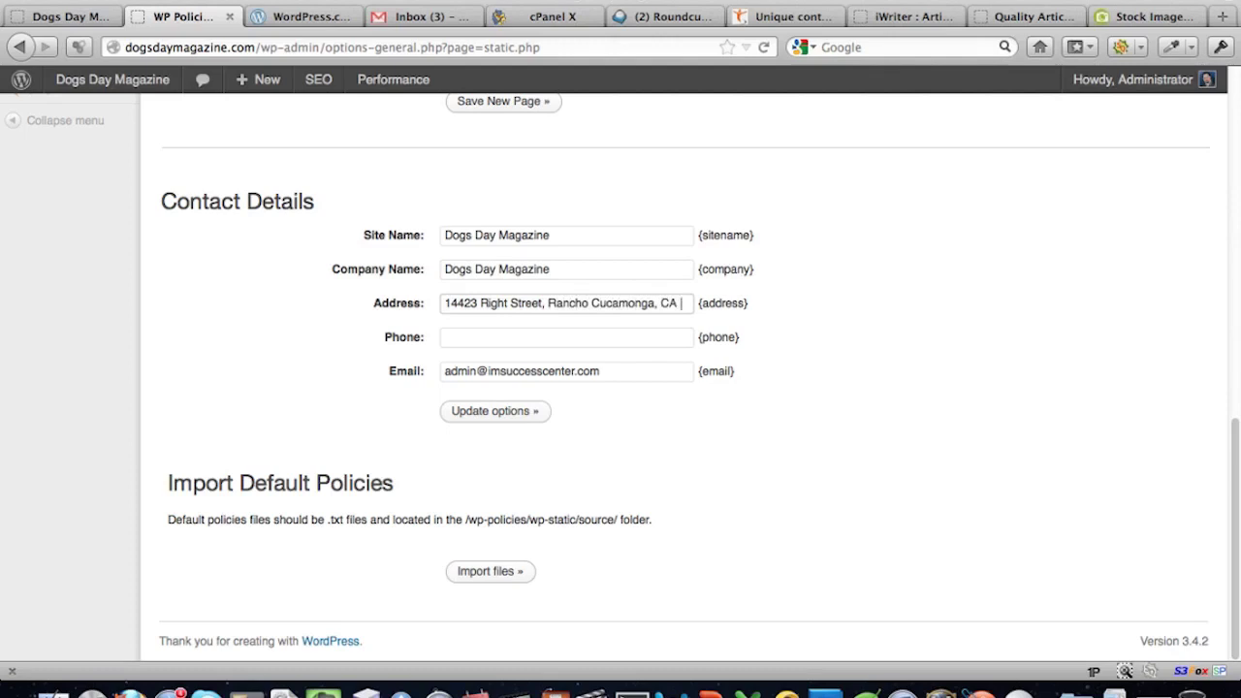
pyautogui.write('91')
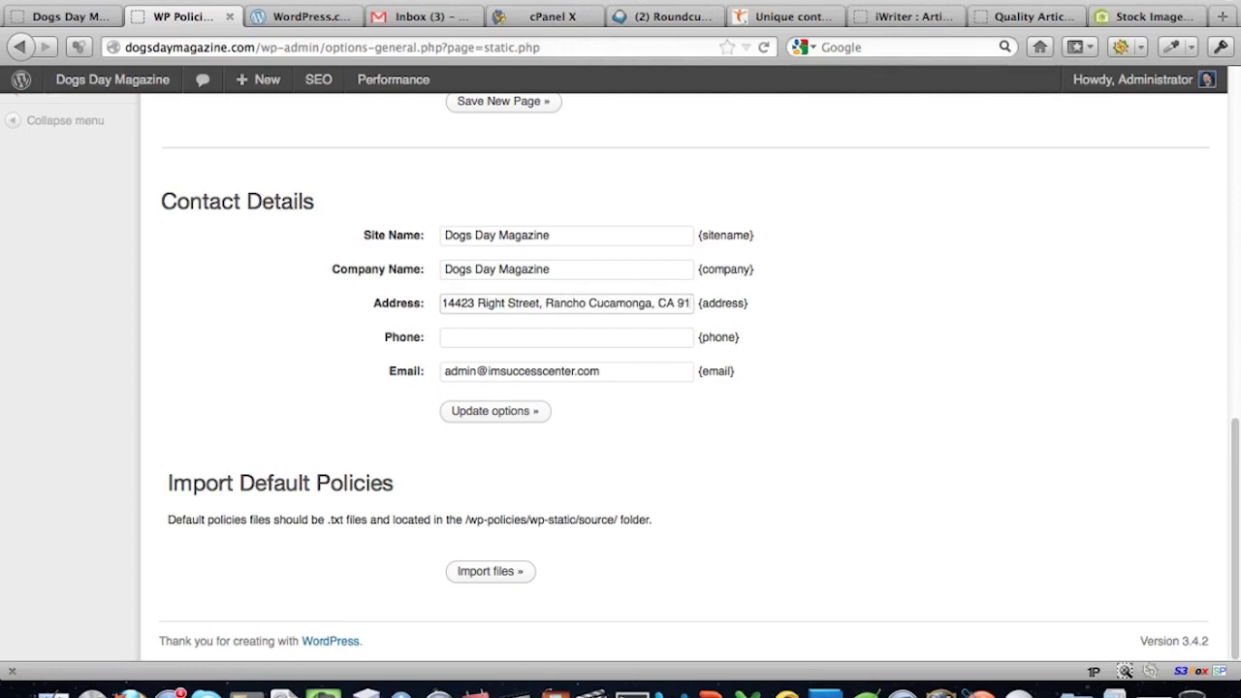
pyautogui.write('7')
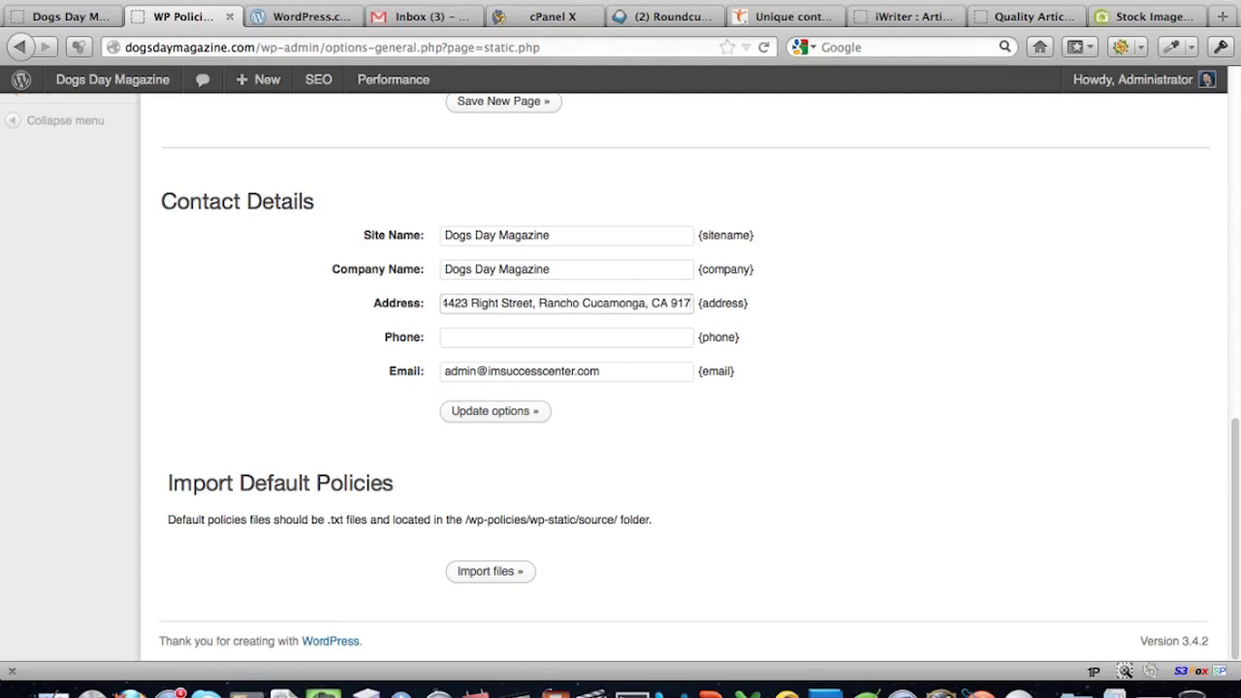
pyautogui.write('30')
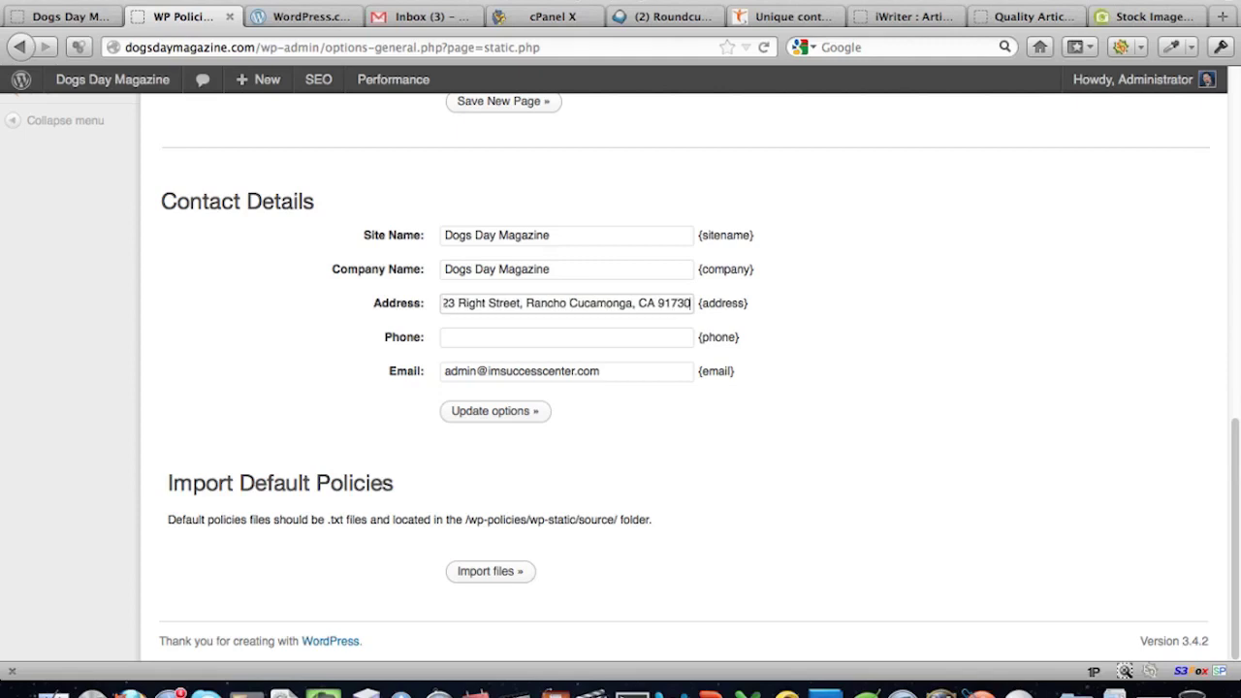
pyautogui.click(465, 336)
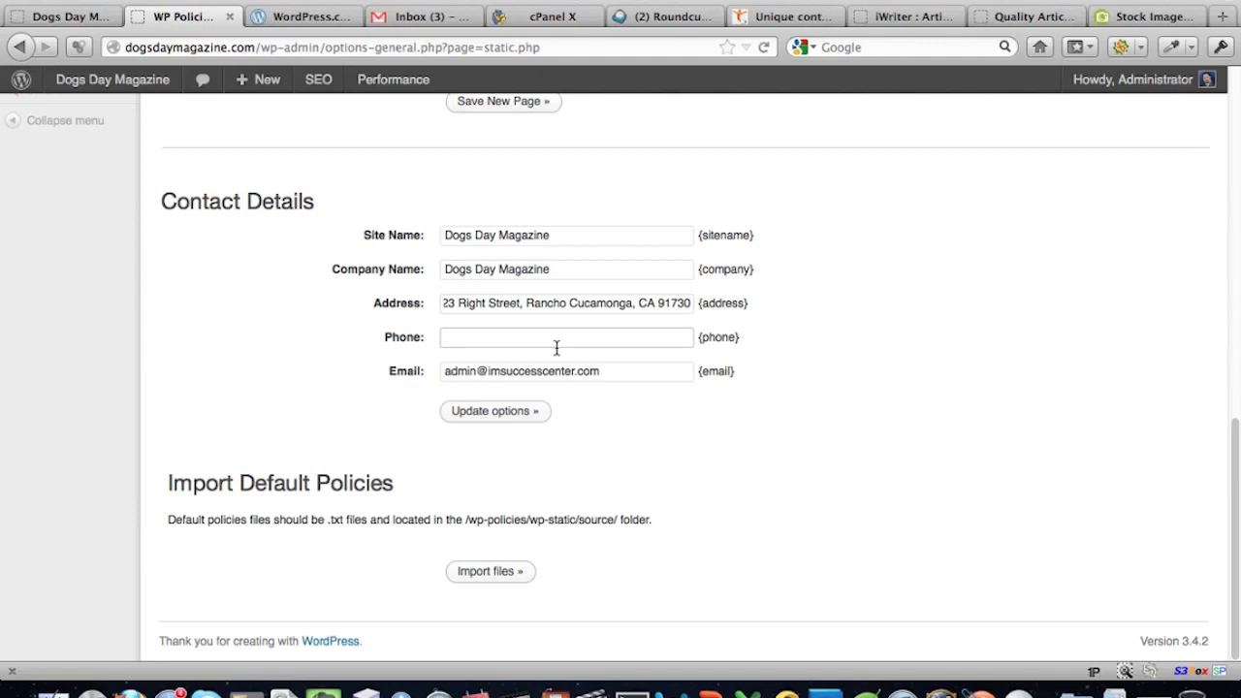
# Step: Change the Email to the site's contact address and save the contact details
pyautogui.doubleClick(463, 371)
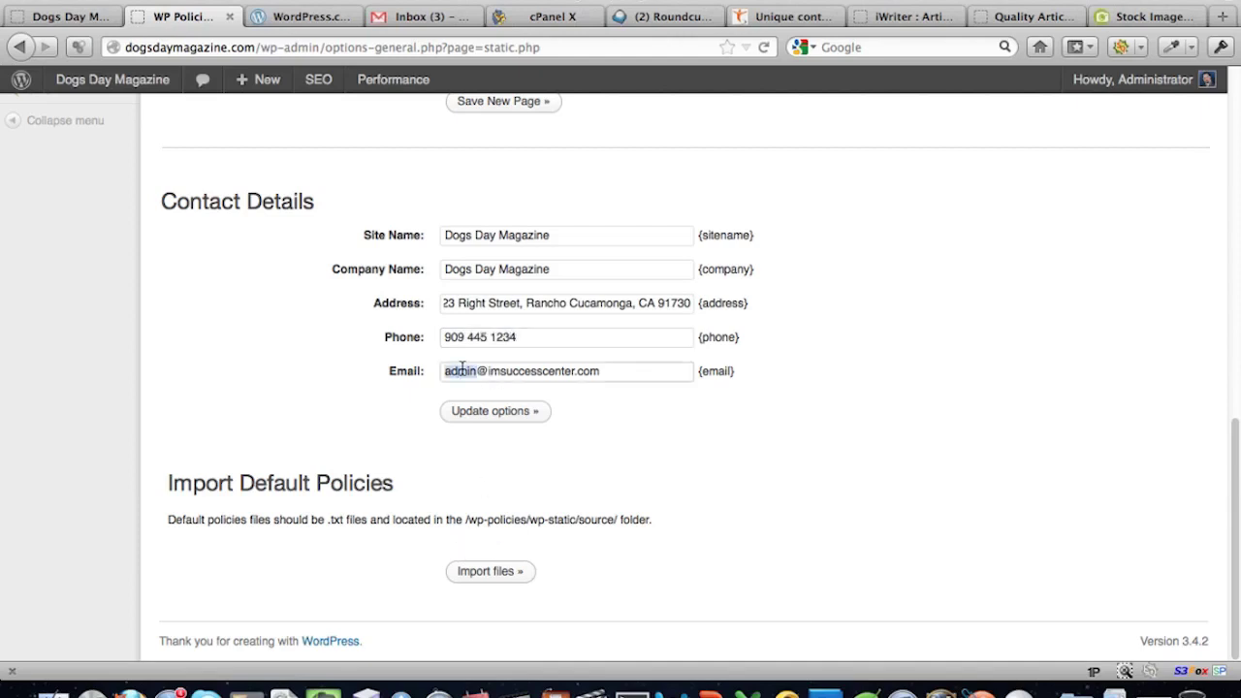
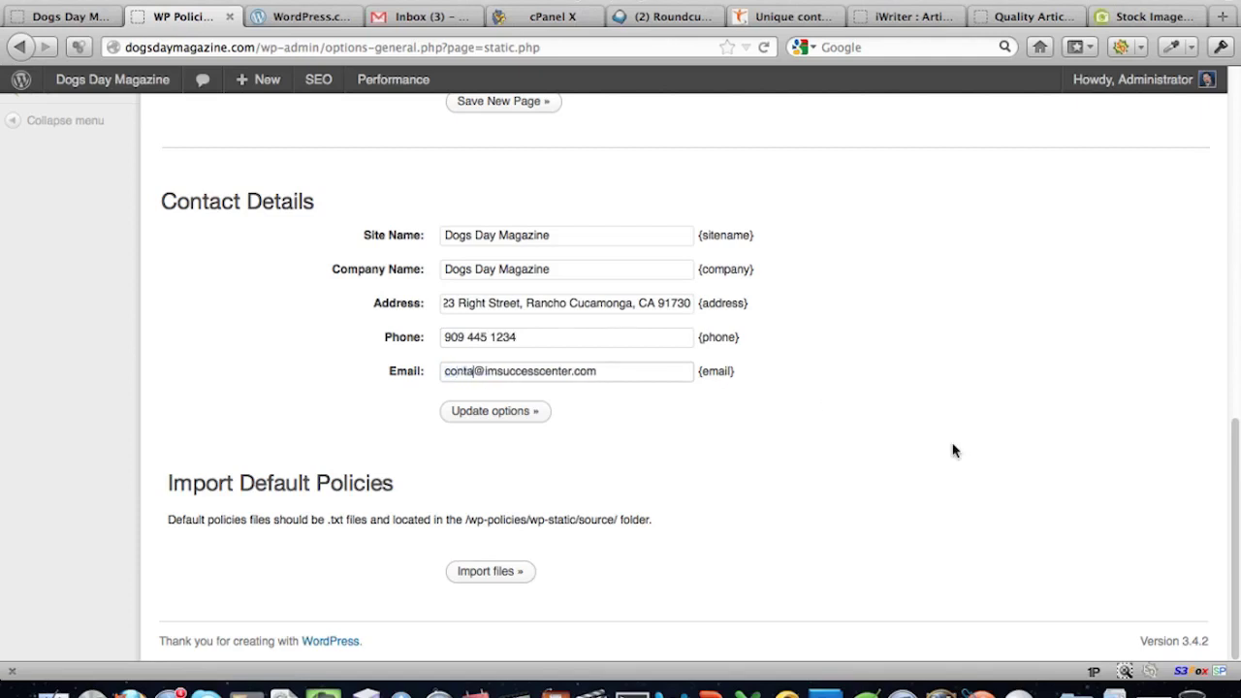
pyautogui.doubleClick(515, 371)
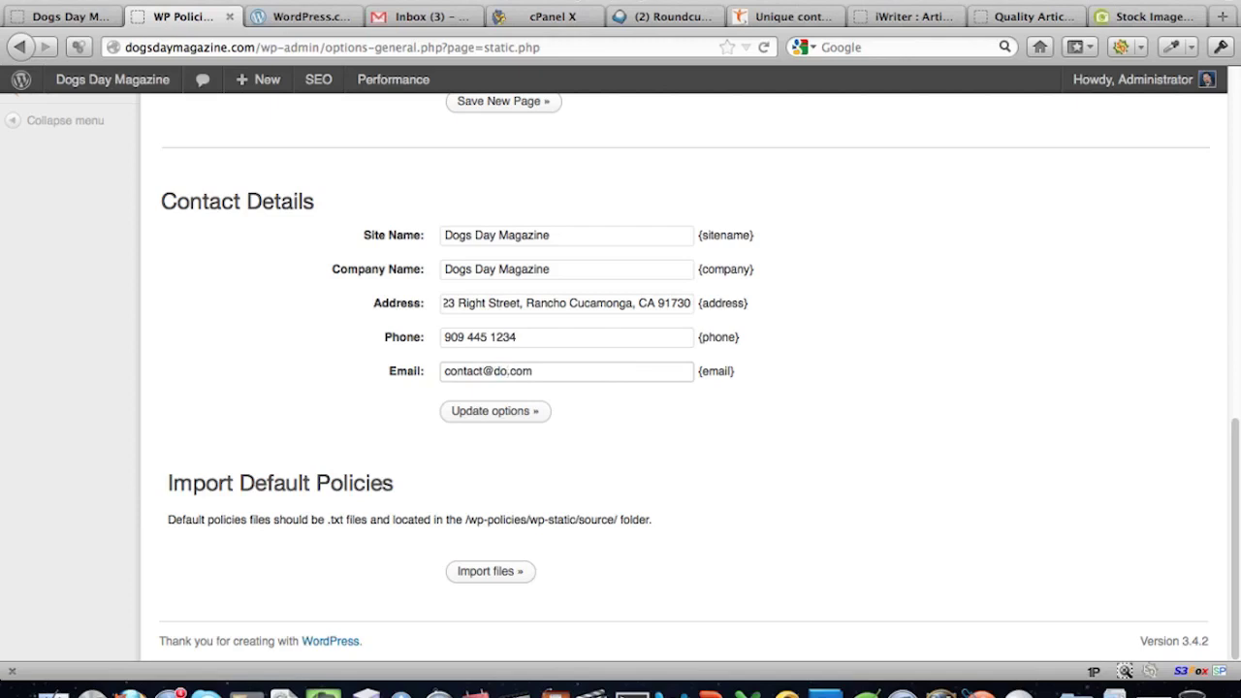
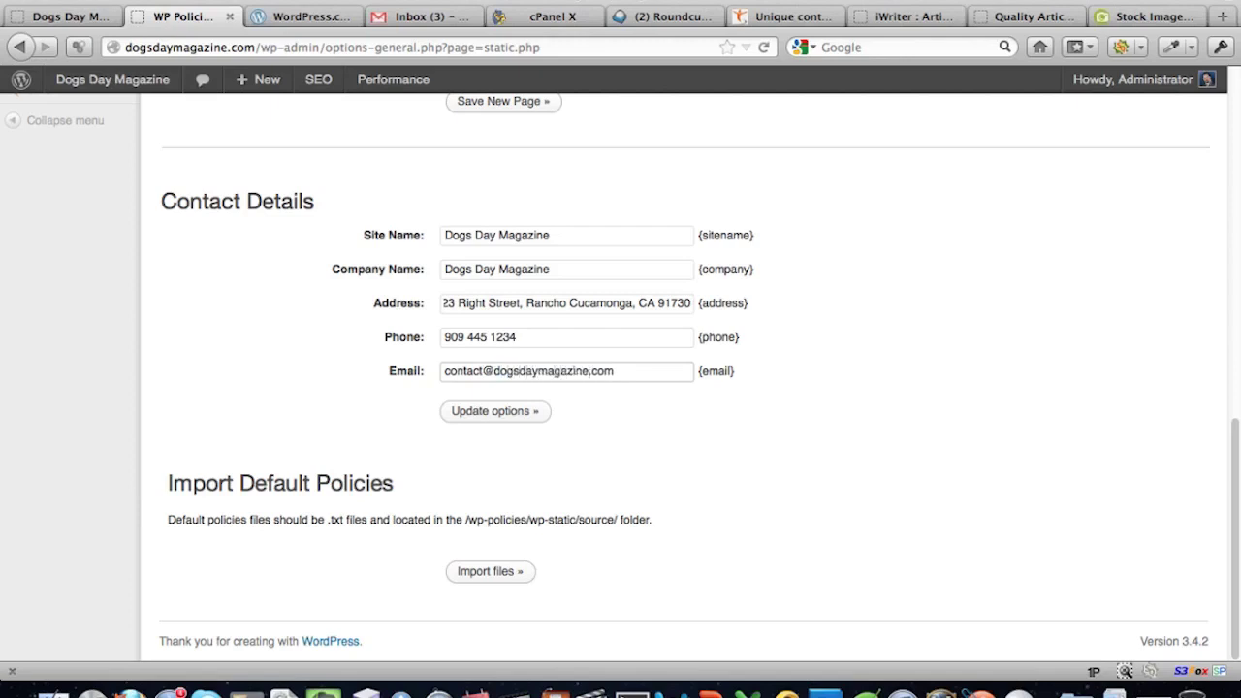
pyautogui.click(482, 414)
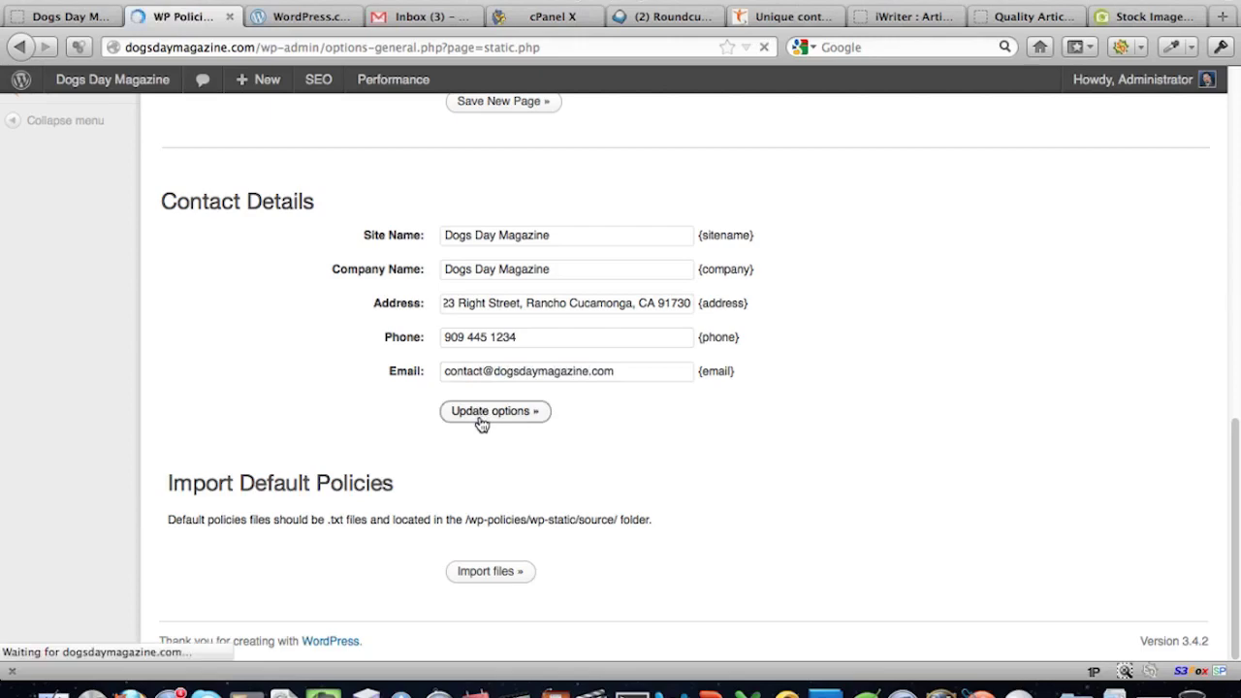
pyautogui.moveTo(1234, 180); pyautogui.dragTo(1233, 510)
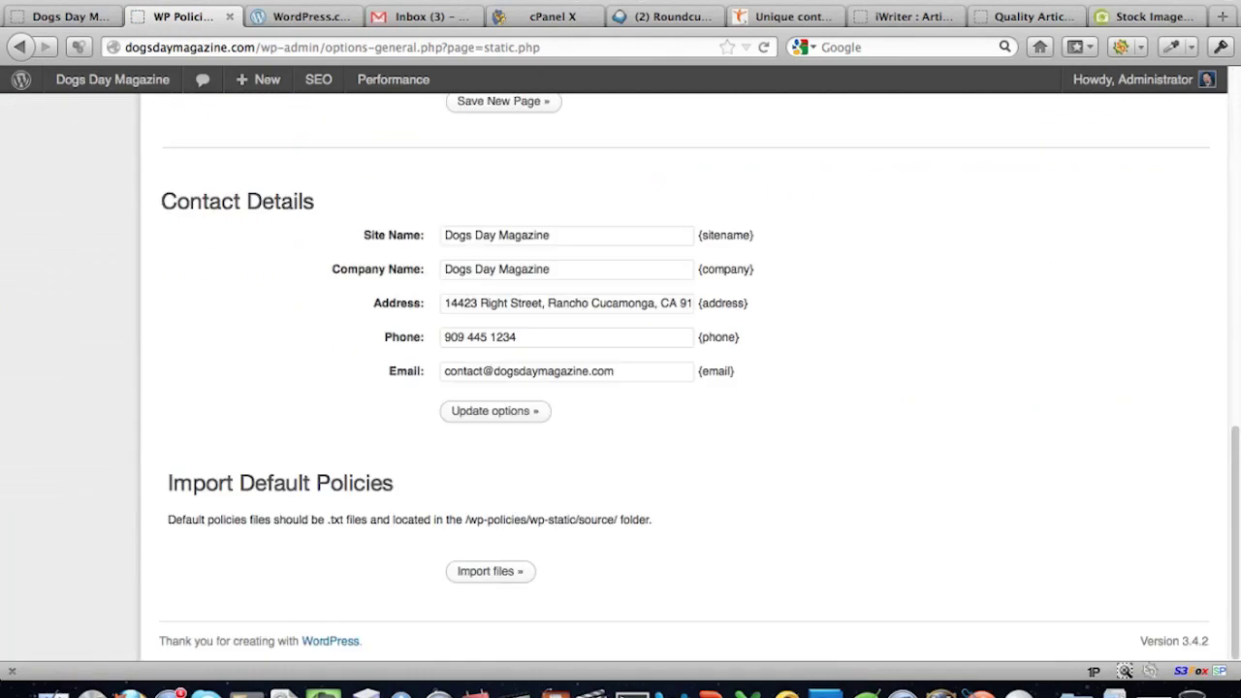
# Step: Import the default policy files and view the ten resulting policy pages
pyautogui.click(506, 573)
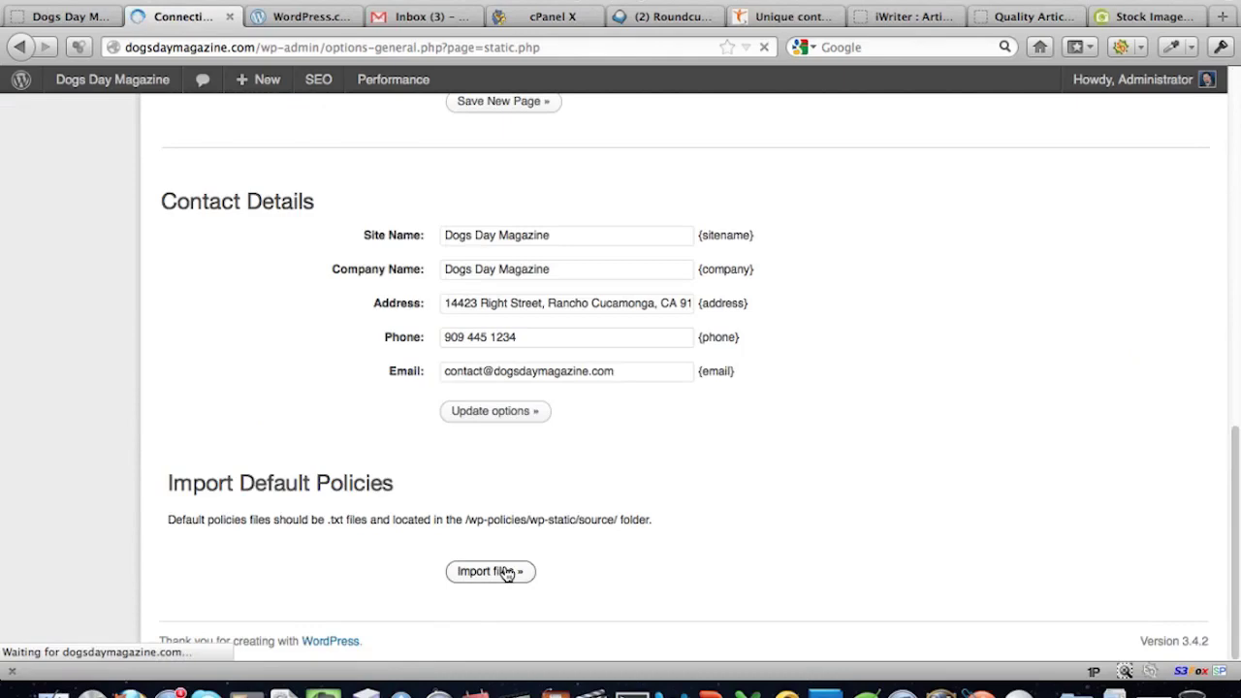
pyautogui.scroll(-5, 1237, 258)
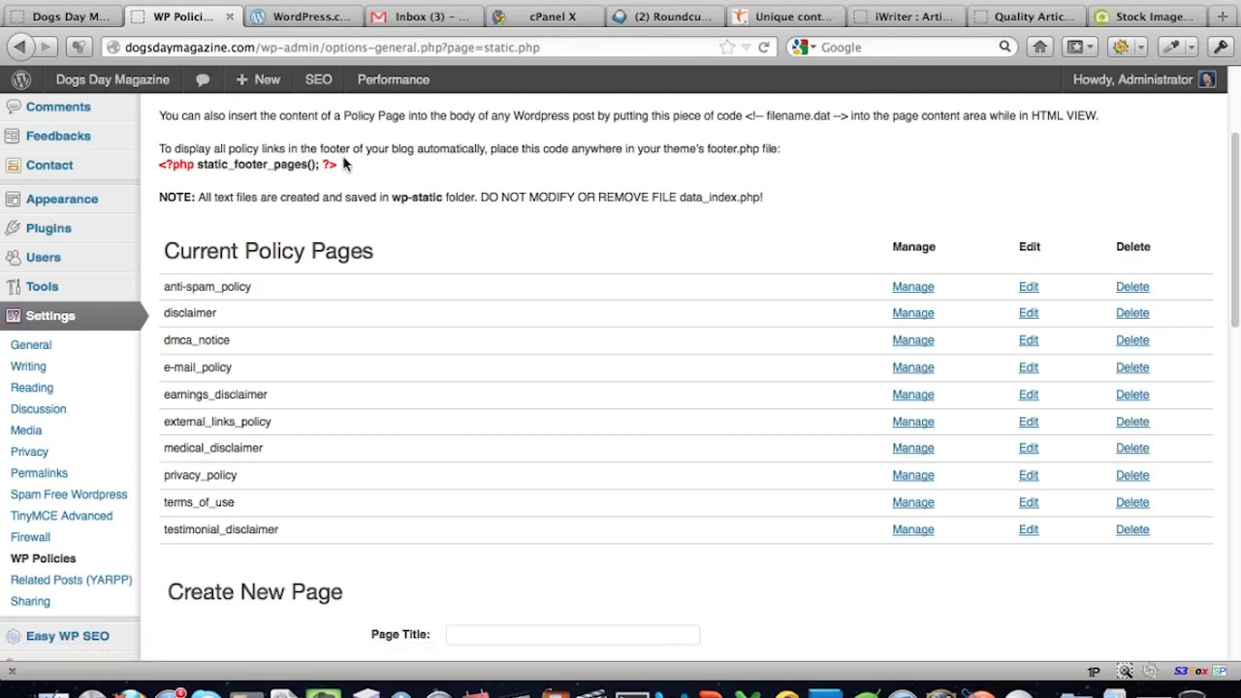
# Step: Delete the medical_disclaimer and earnings_disclaimer policy pages
pyautogui.moveTo(340, 165); pyautogui.dragTo(160, 163)
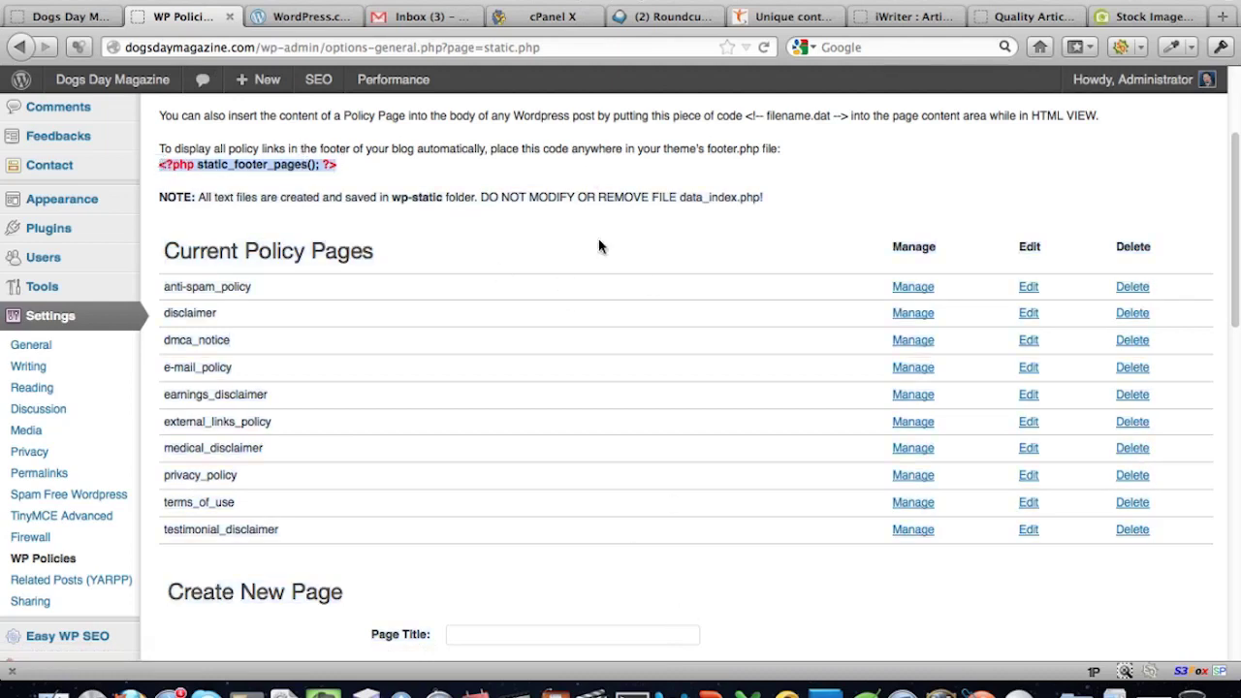
pyautogui.click(550, 571)
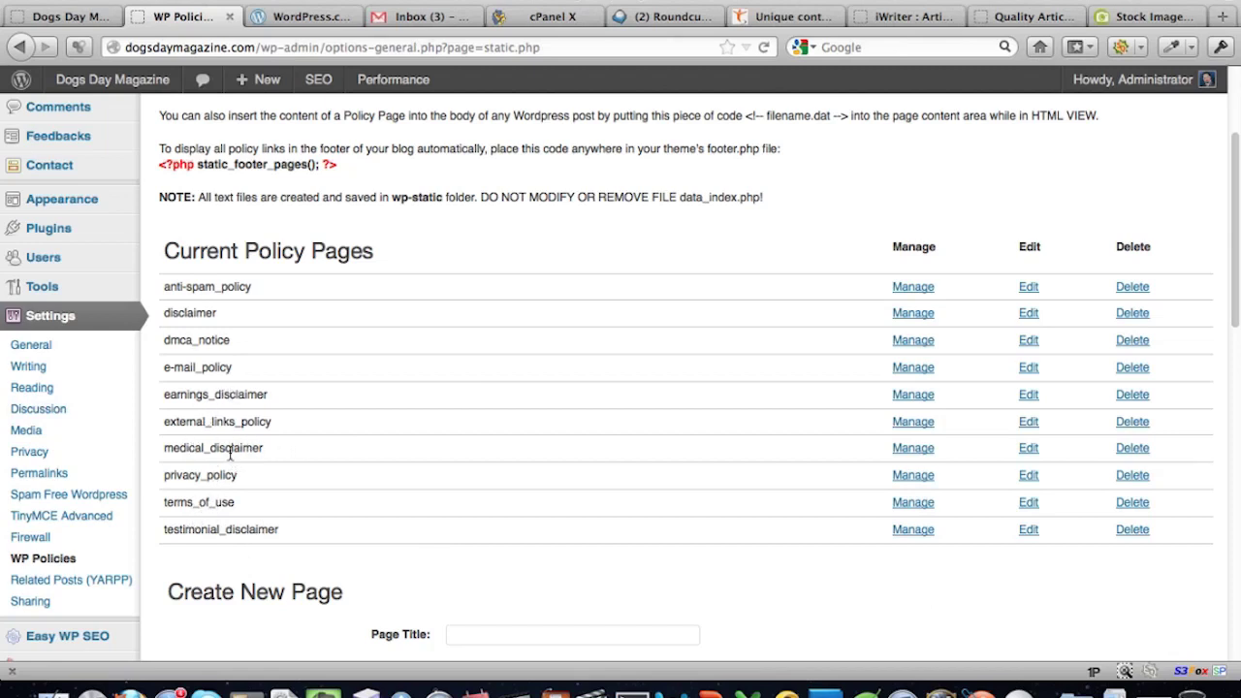
pyautogui.click(1135, 449)
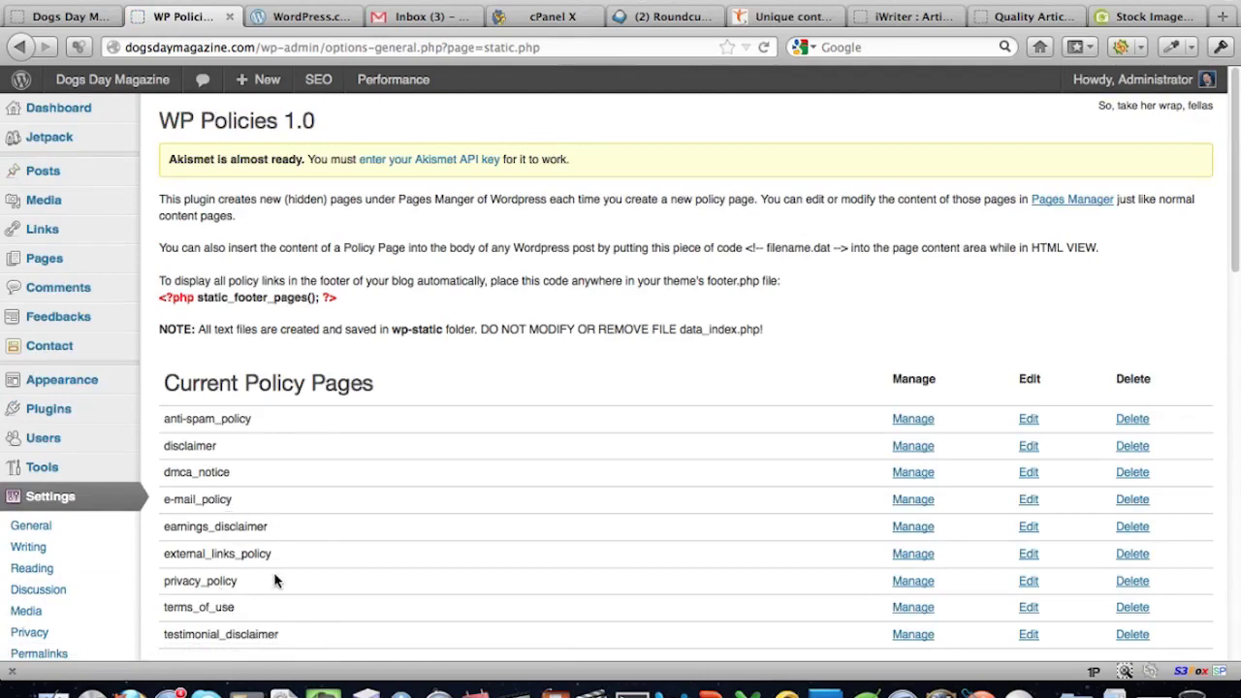
pyautogui.scroll(-3, 279, 580)
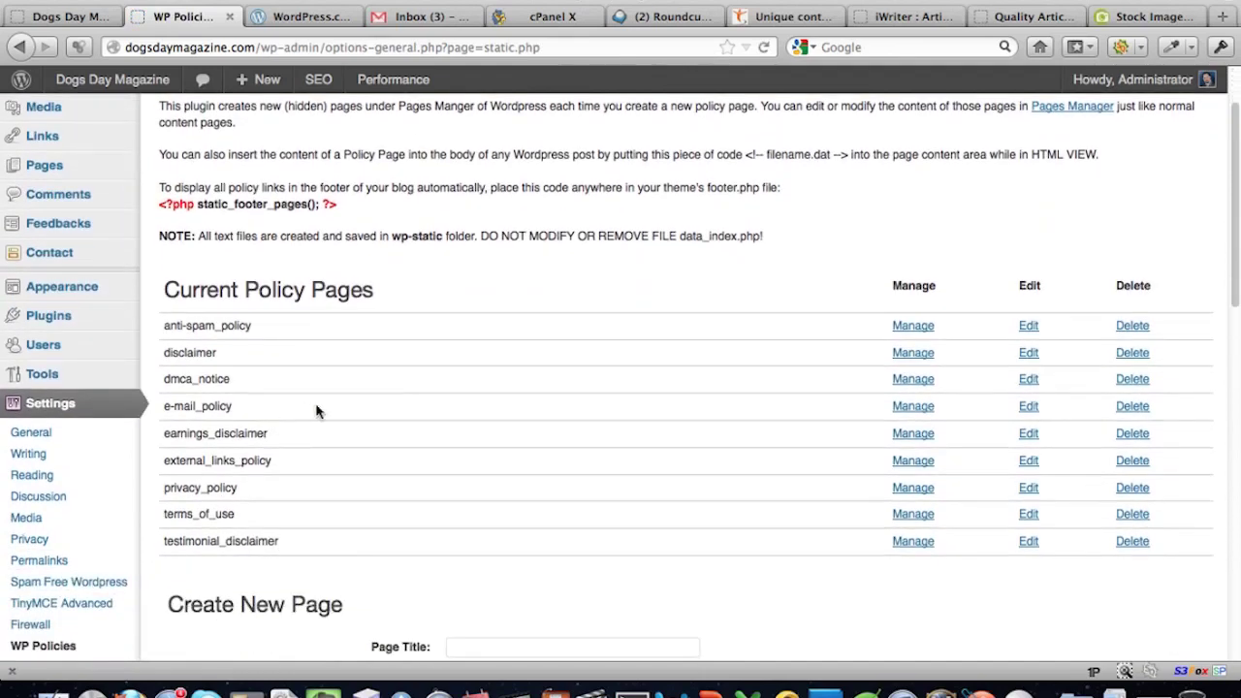
pyautogui.click(1142, 438)
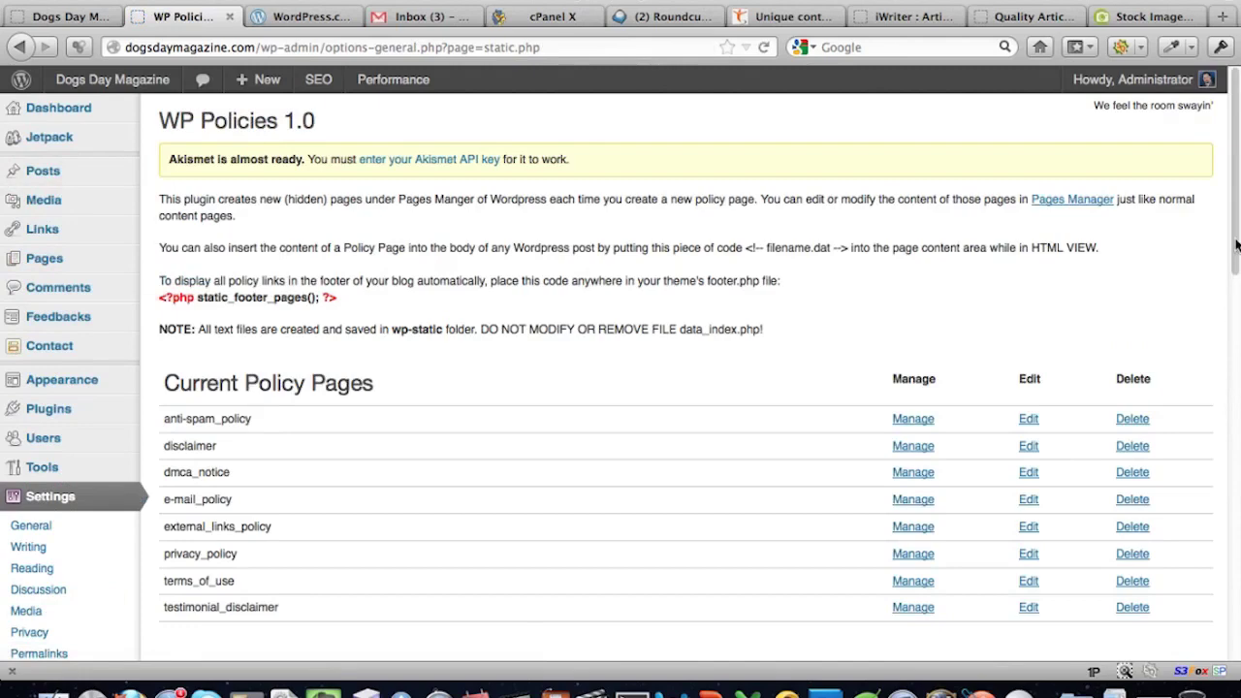
# Step: Select and copy the <?php static_footer_pages(); ?> code line
pyautogui.scroll(-3, 1230, 313)
pyautogui.scroll(3, 124, 298)
pyautogui.moveTo(335, 301); pyautogui.dragTo(158, 300)
pyautogui.press('super+c')
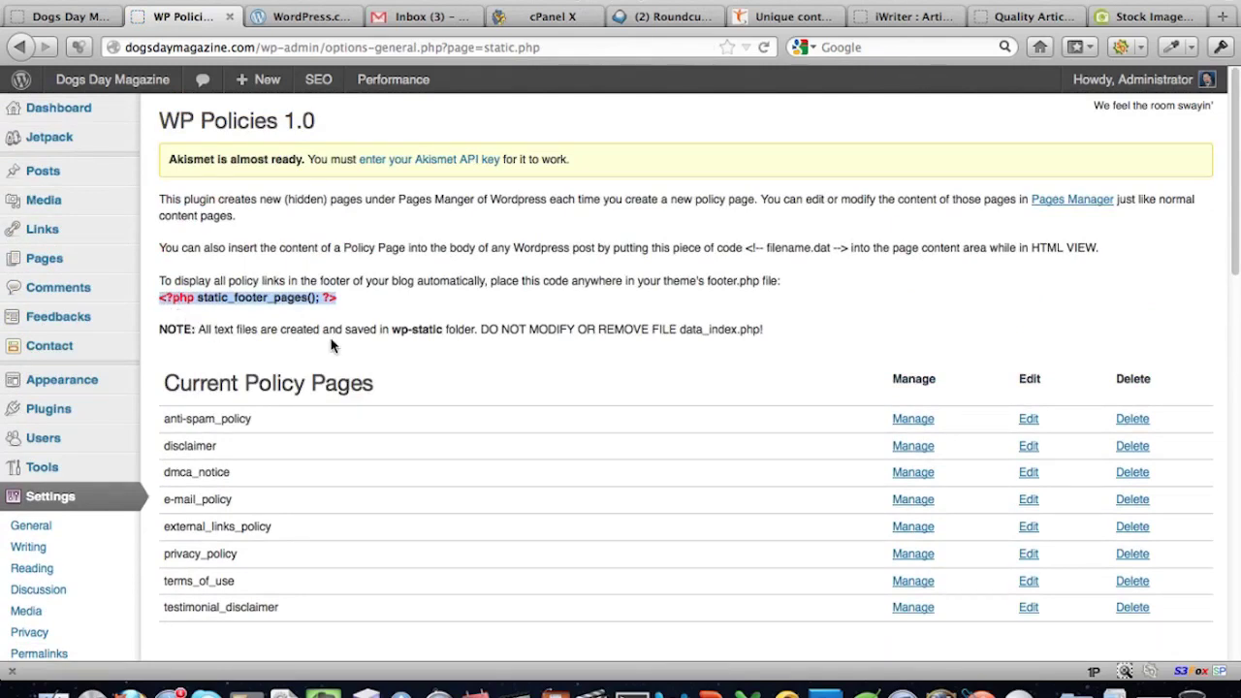
pyautogui.moveTo(74, 393)
# Step: Open Project AR2's footer.php in the theme editor and scroll to the file's end
pyautogui.click(174, 530)
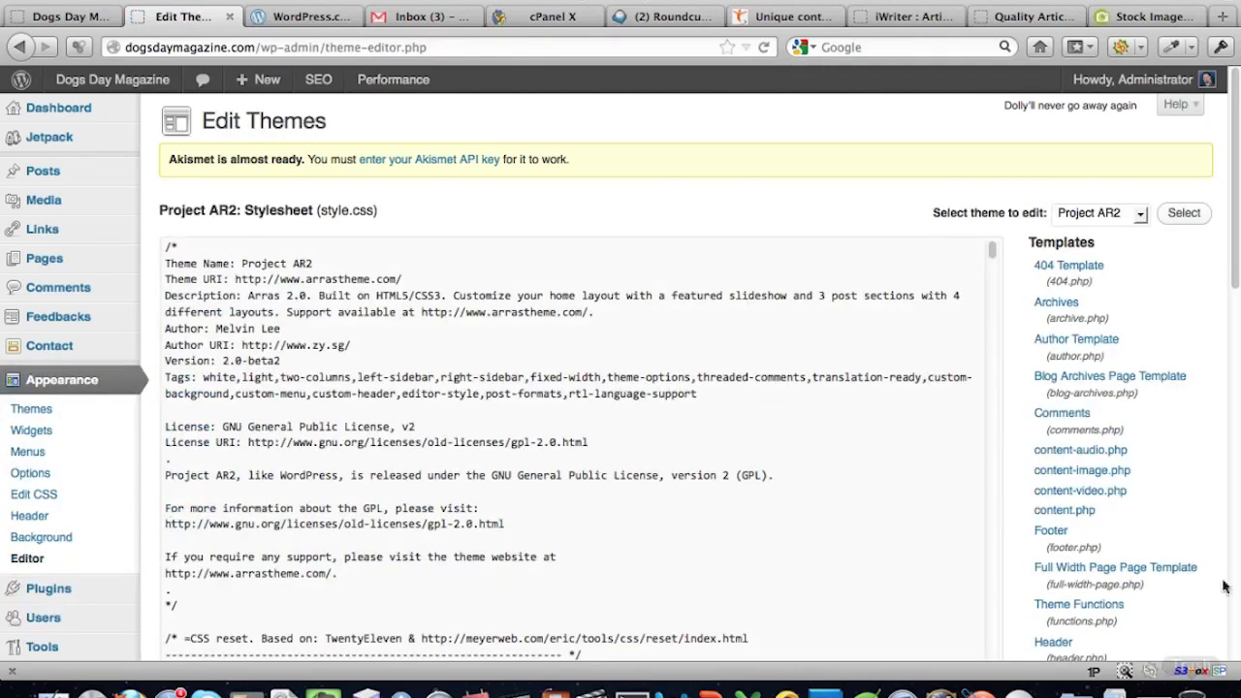
pyautogui.click(1053, 537)
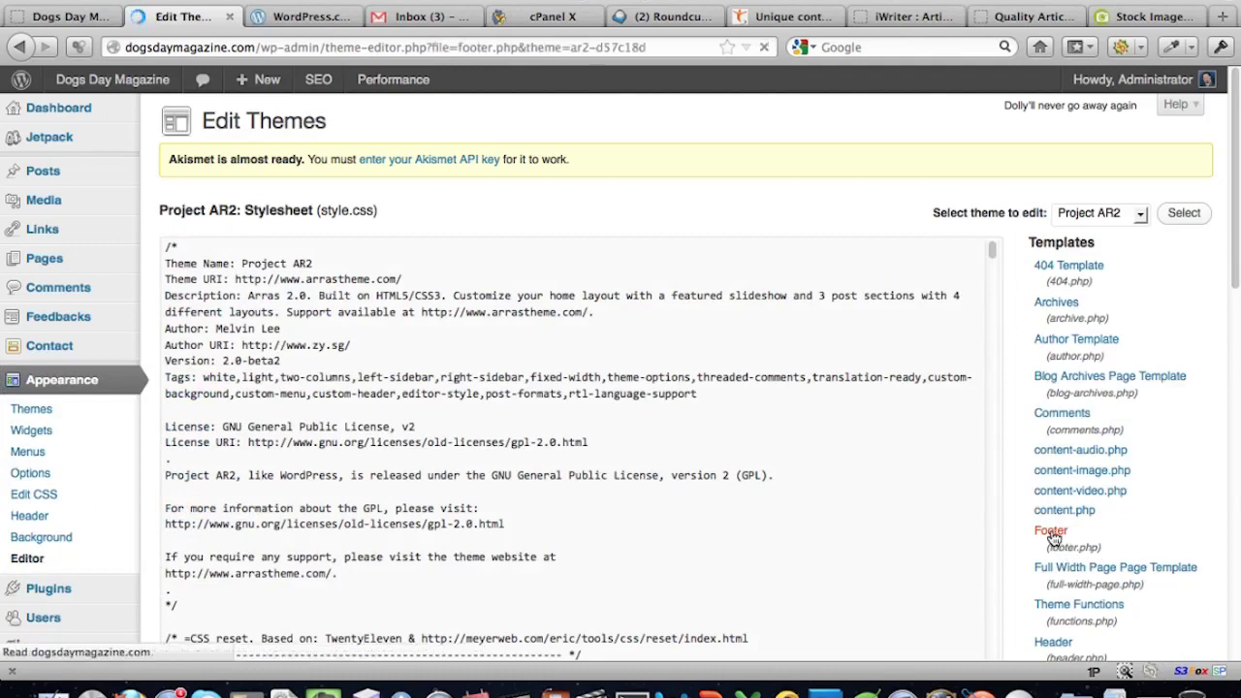
pyautogui.moveTo(992, 362); pyautogui.dragTo(999, 586)
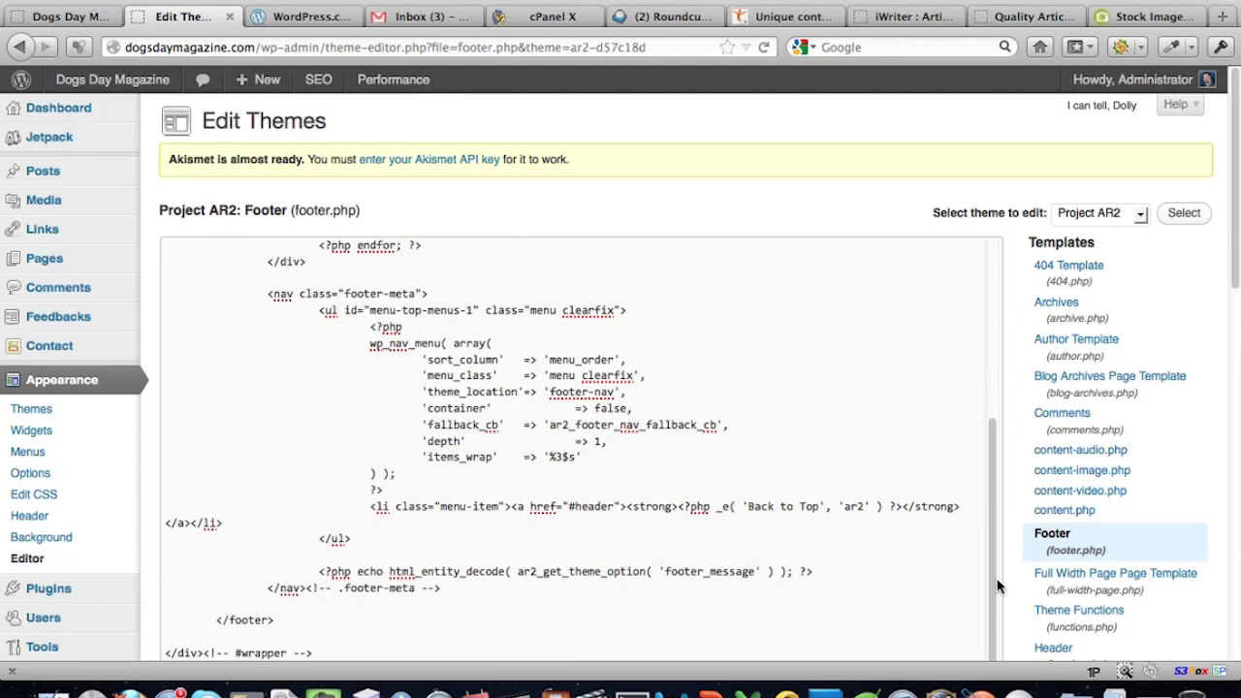
pyautogui.moveTo(994, 570); pyautogui.dragTo(991, 391)
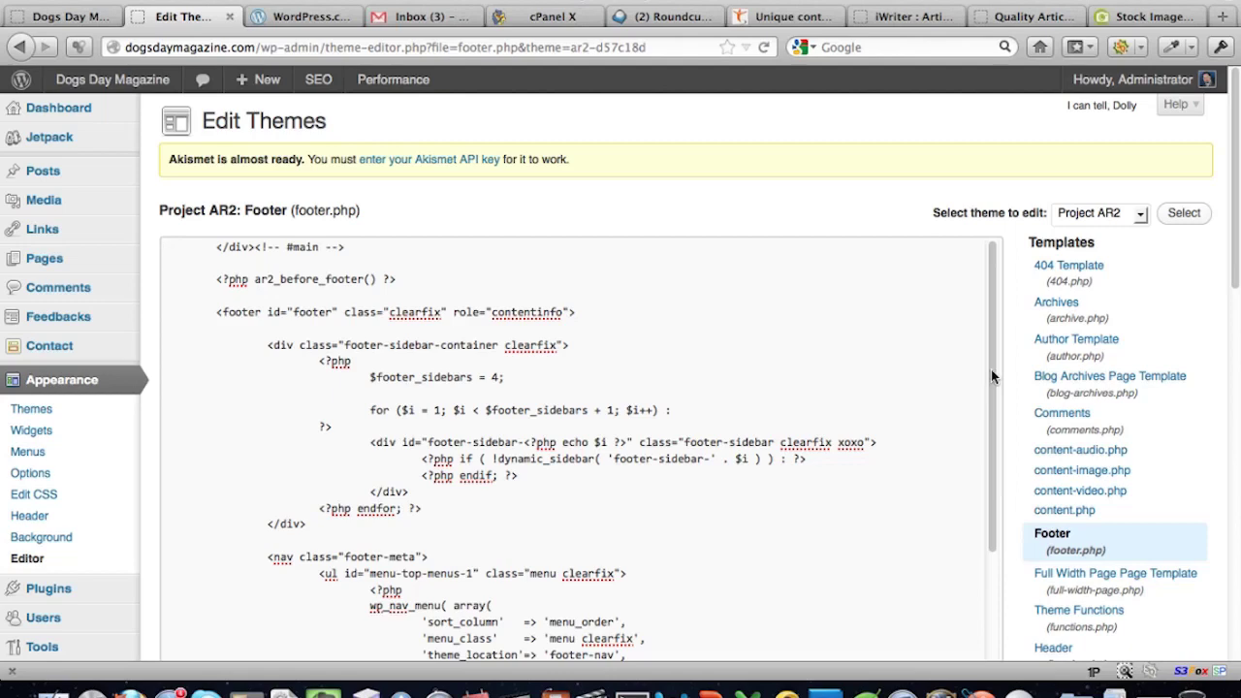
pyautogui.moveTo(1237, 146); pyautogui.dragTo(1235, 226)
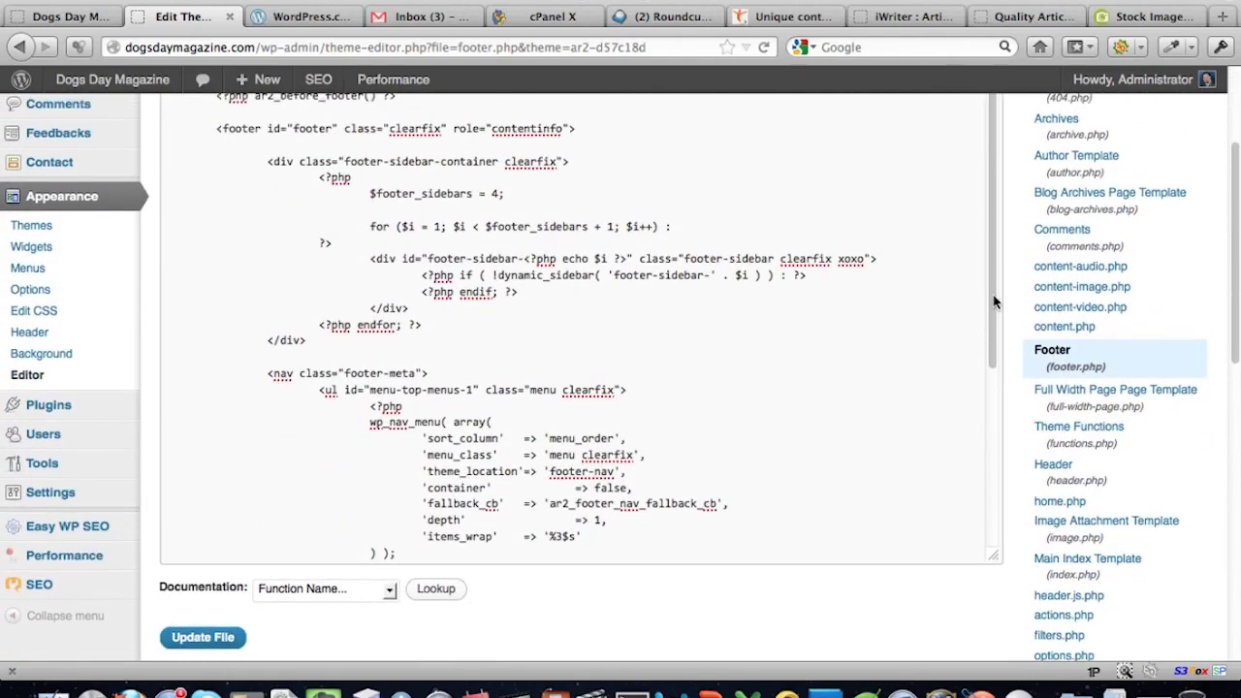
pyautogui.moveTo(994, 303); pyautogui.dragTo(978, 496)
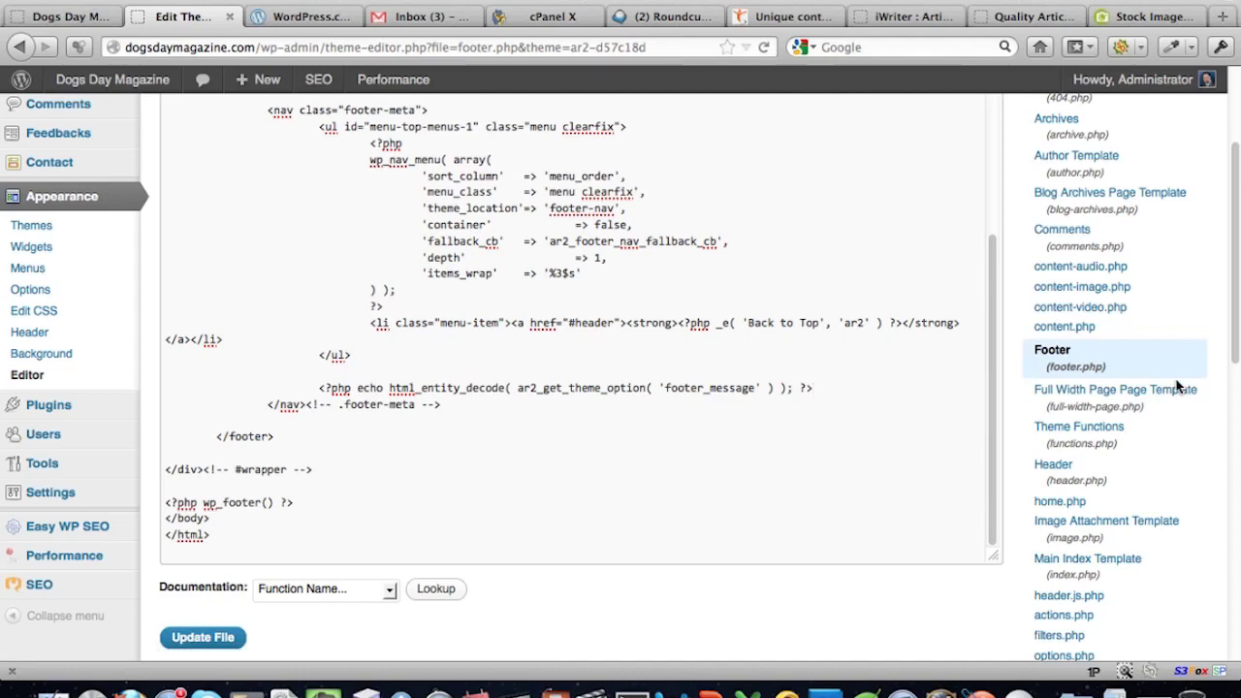
# Step: Add a <BR> line and the pasted static_footer_pages() call after footer_message, then save
pyautogui.press('Return')
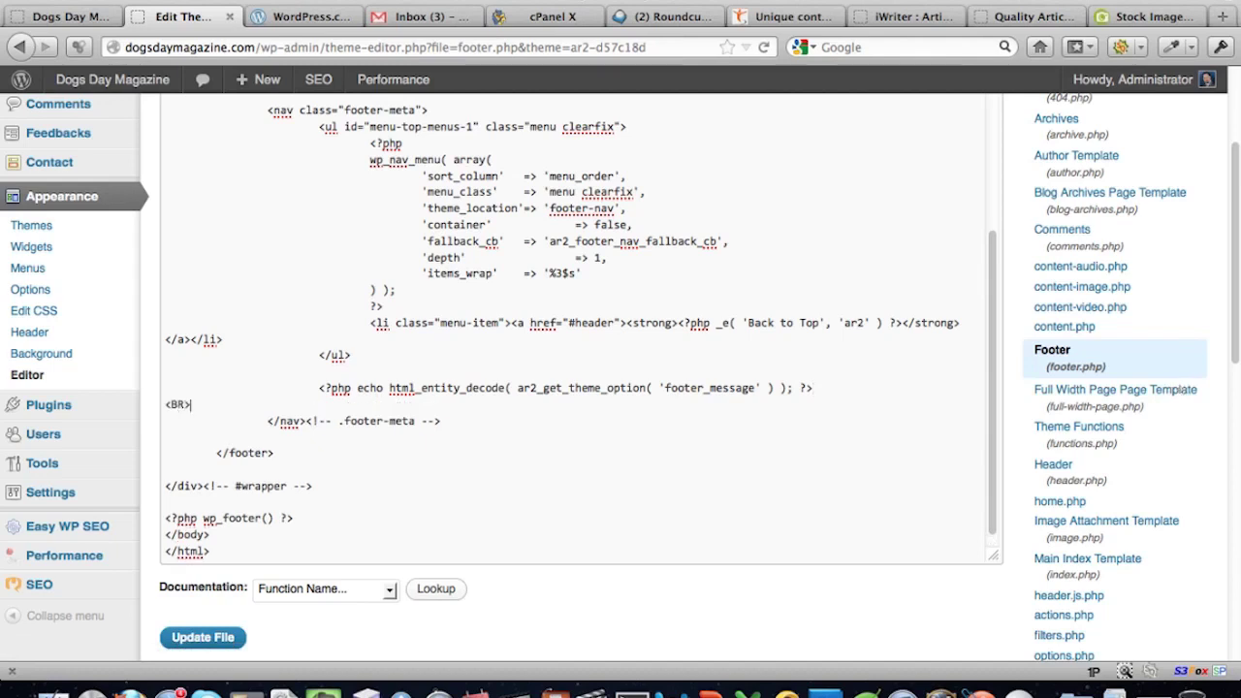
pyautogui.write('<BR>')
pyautogui.press('Return')
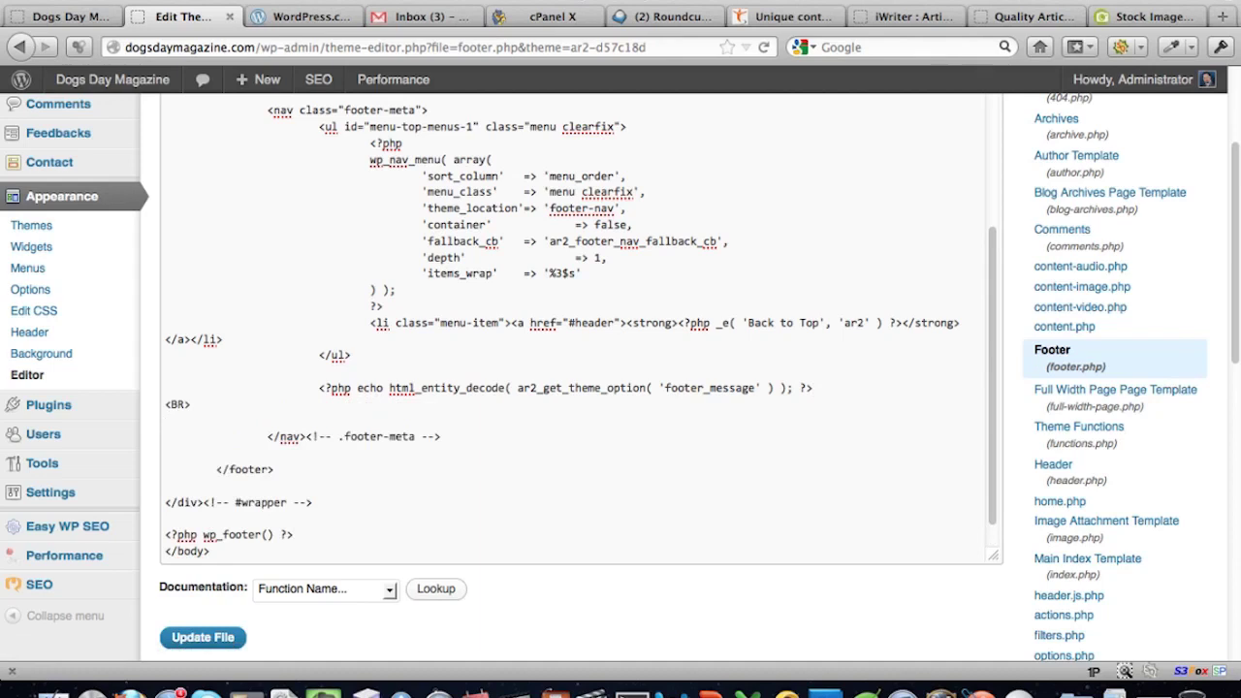
pyautogui.press('super+v')
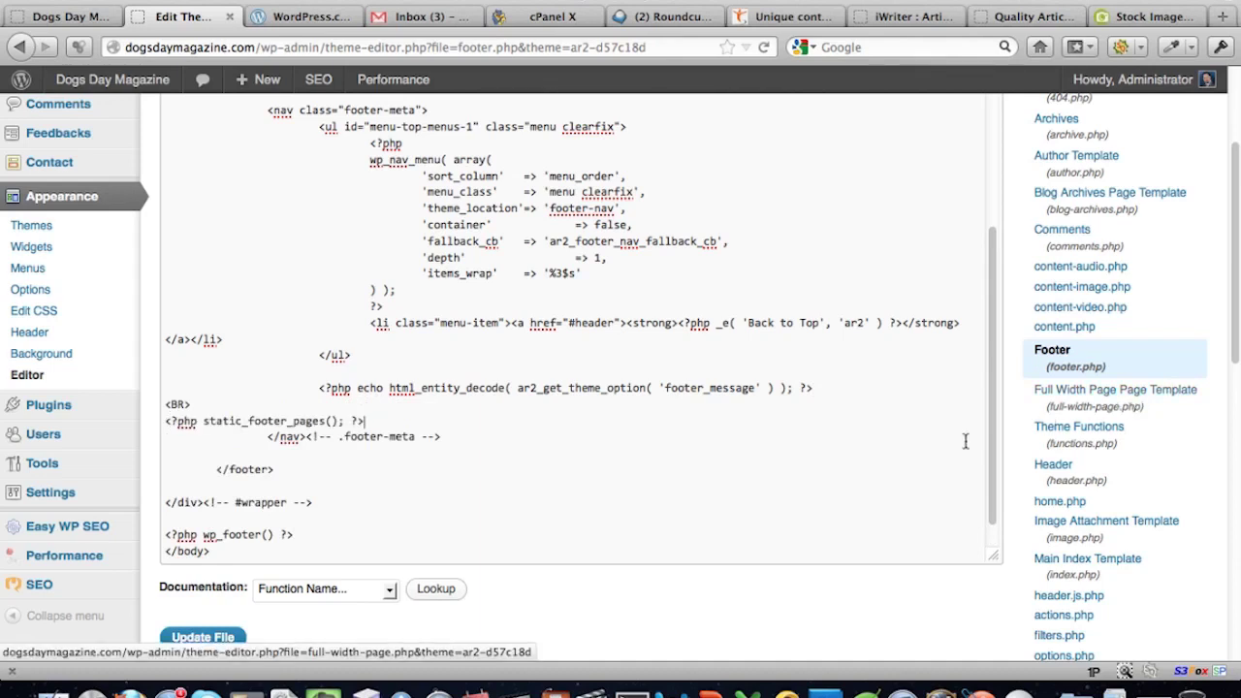
pyautogui.click(203, 637)
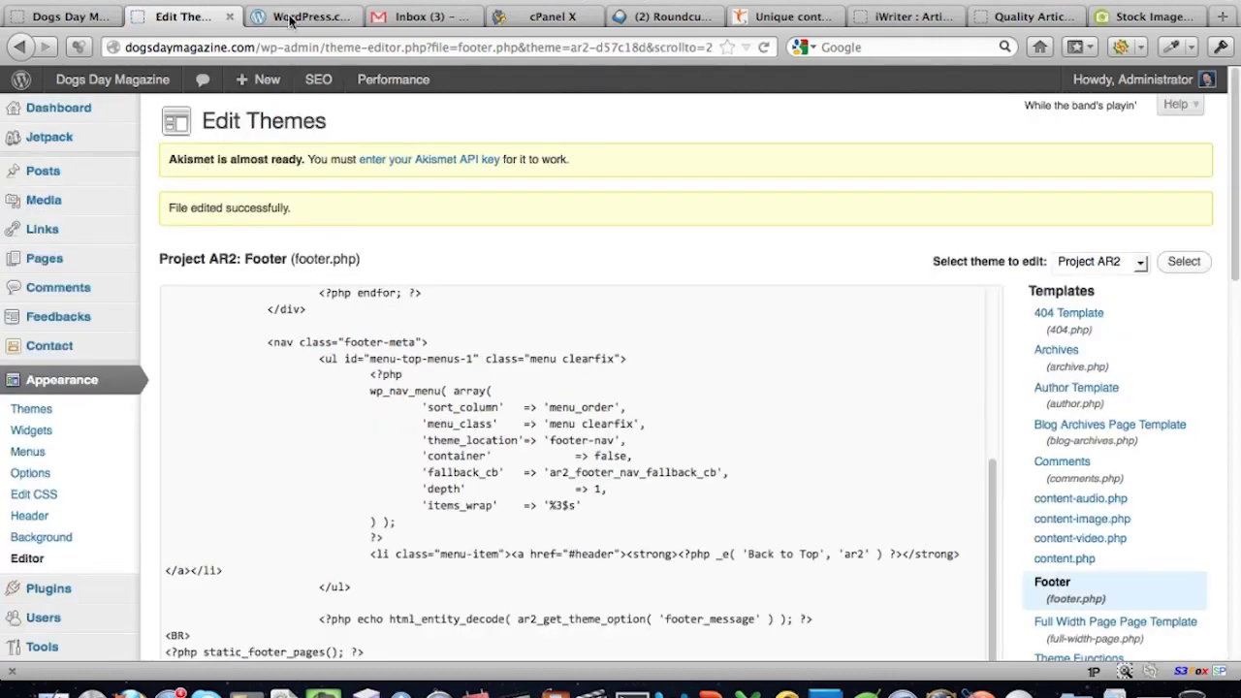
pyautogui.click(86, 17)
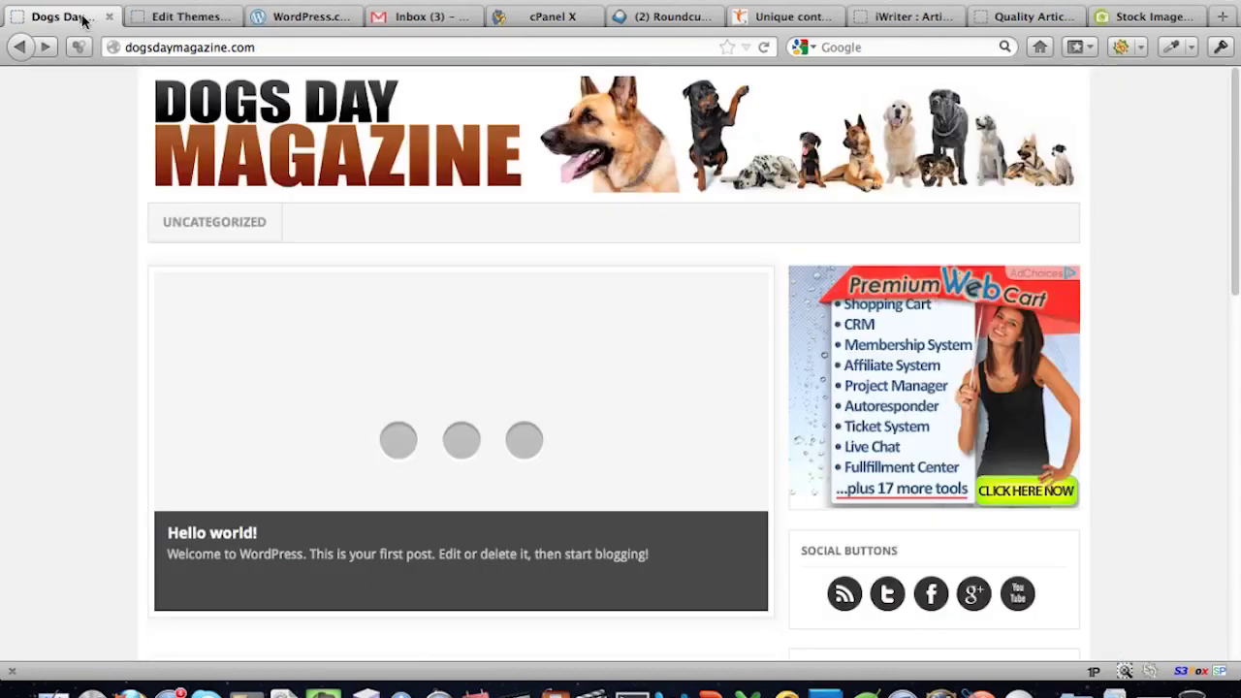
pyautogui.click(773, 49)
pyautogui.click(767, 48)
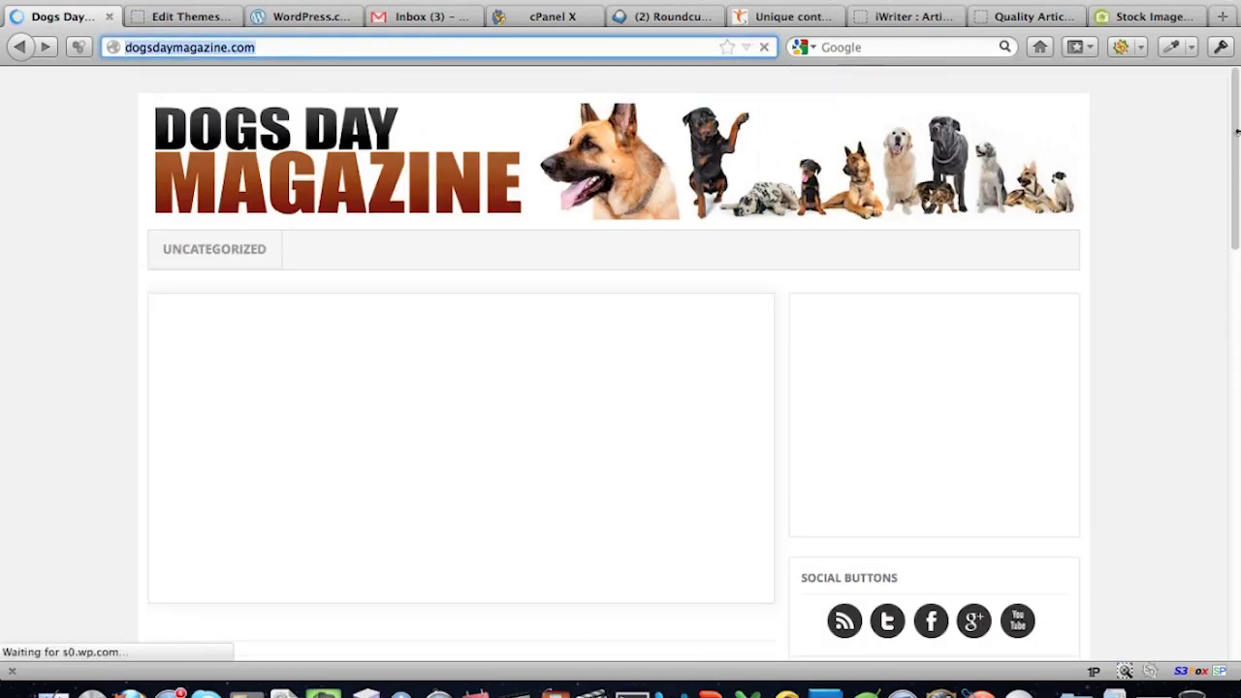
pyautogui.moveTo(1237, 131); pyautogui.dragTo(1238, 504)
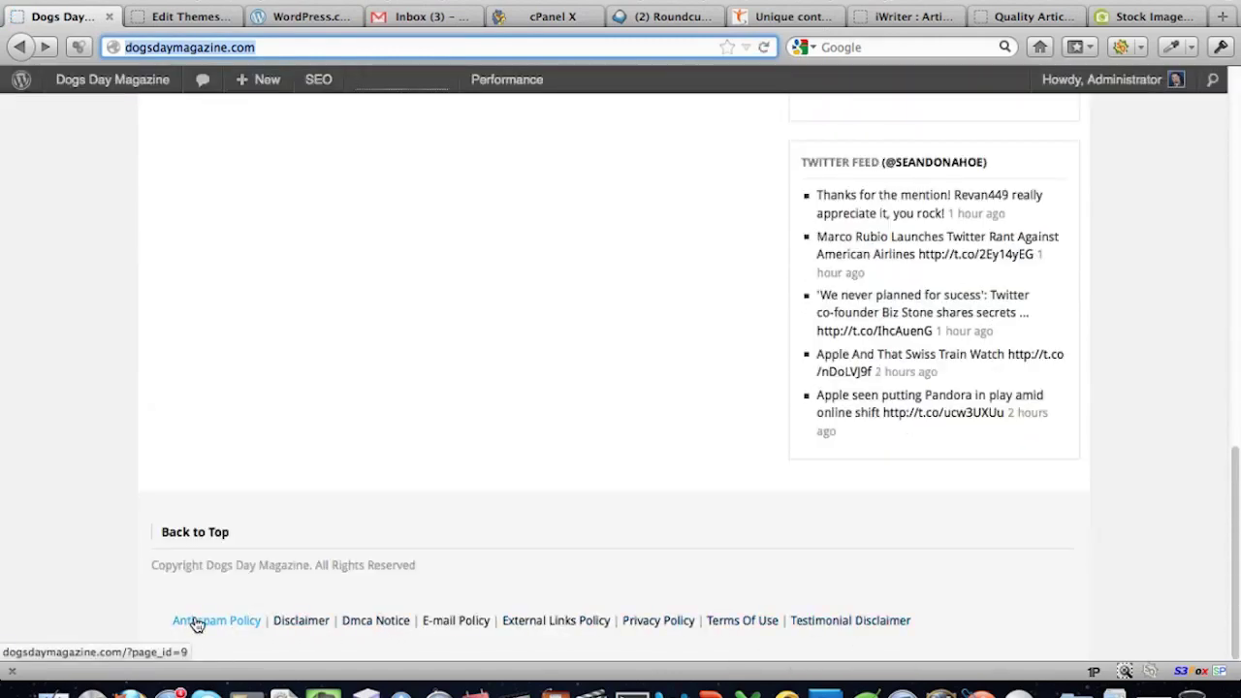
pyautogui.click(153, 14)
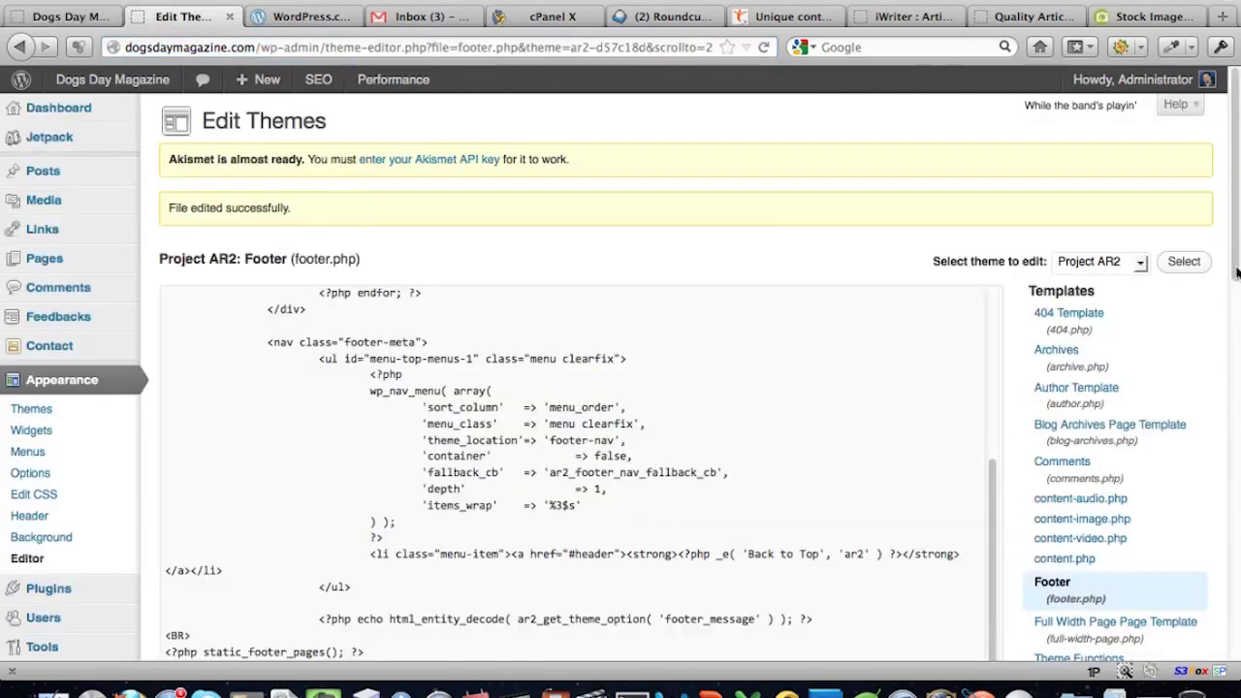
# Step: Wrap the static_footer_pages() line in <center> tags and save footer.php
pyautogui.moveTo(1237, 272); pyautogui.dragTo(1238, 394)
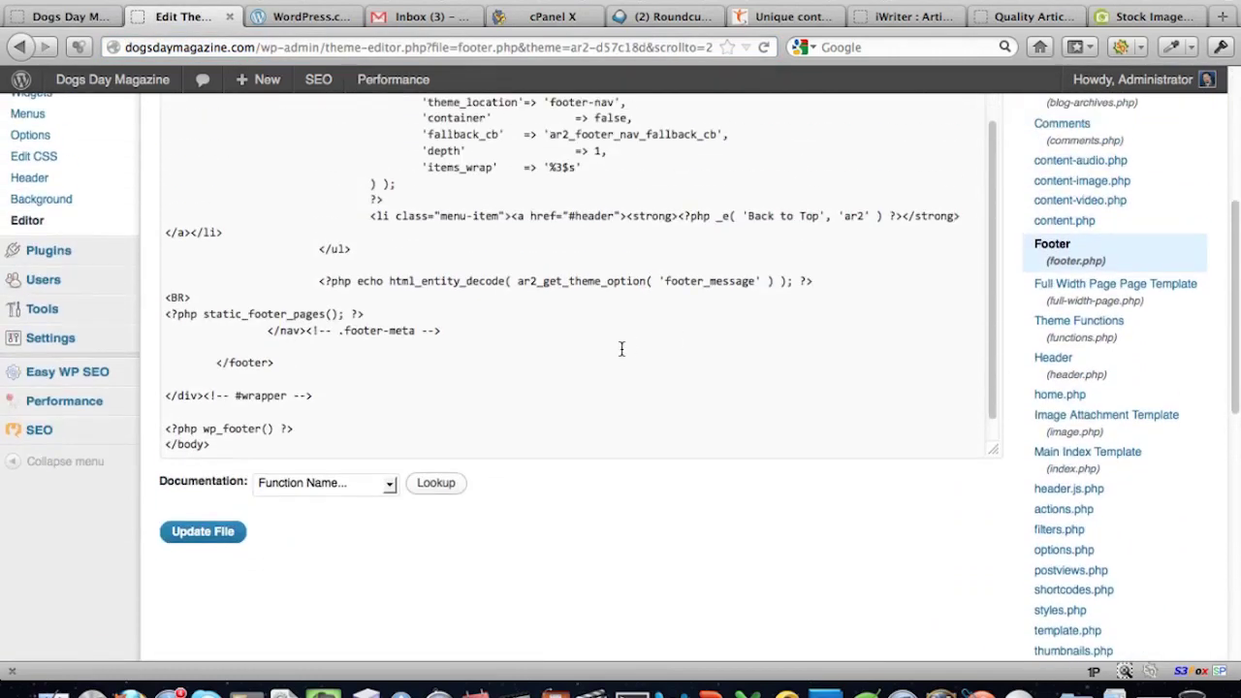
pyautogui.click(166, 313)
pyautogui.write('<center>')
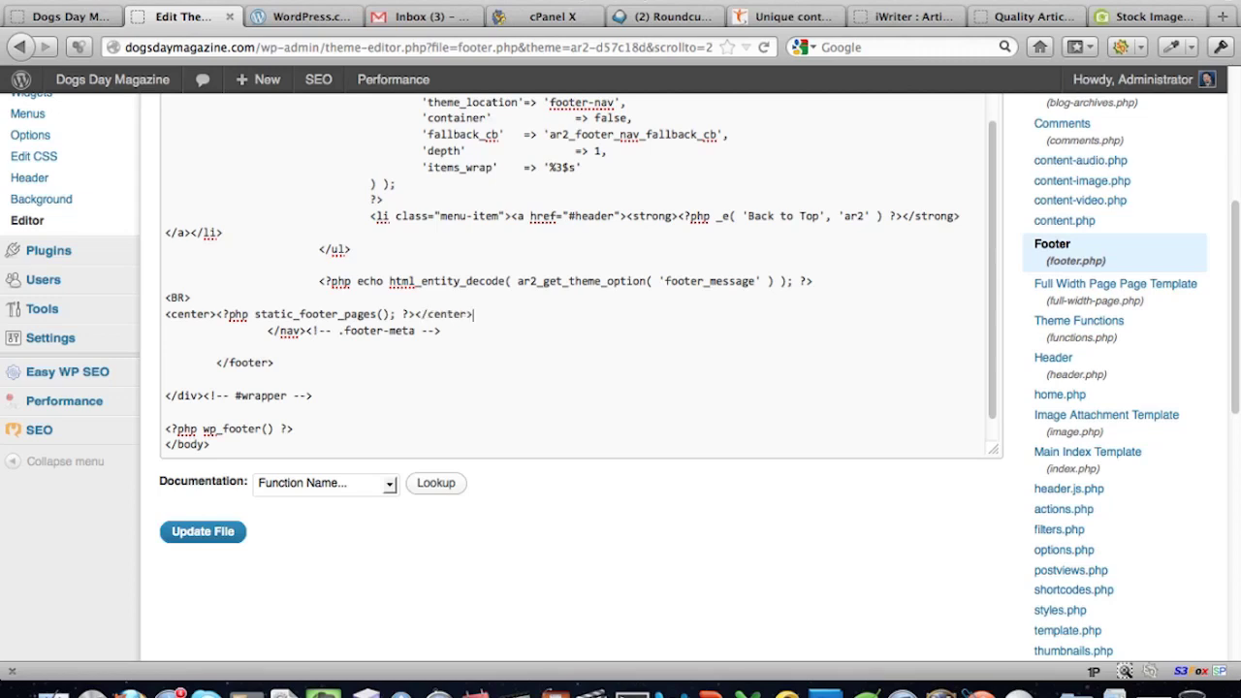
pyautogui.click(225, 536)
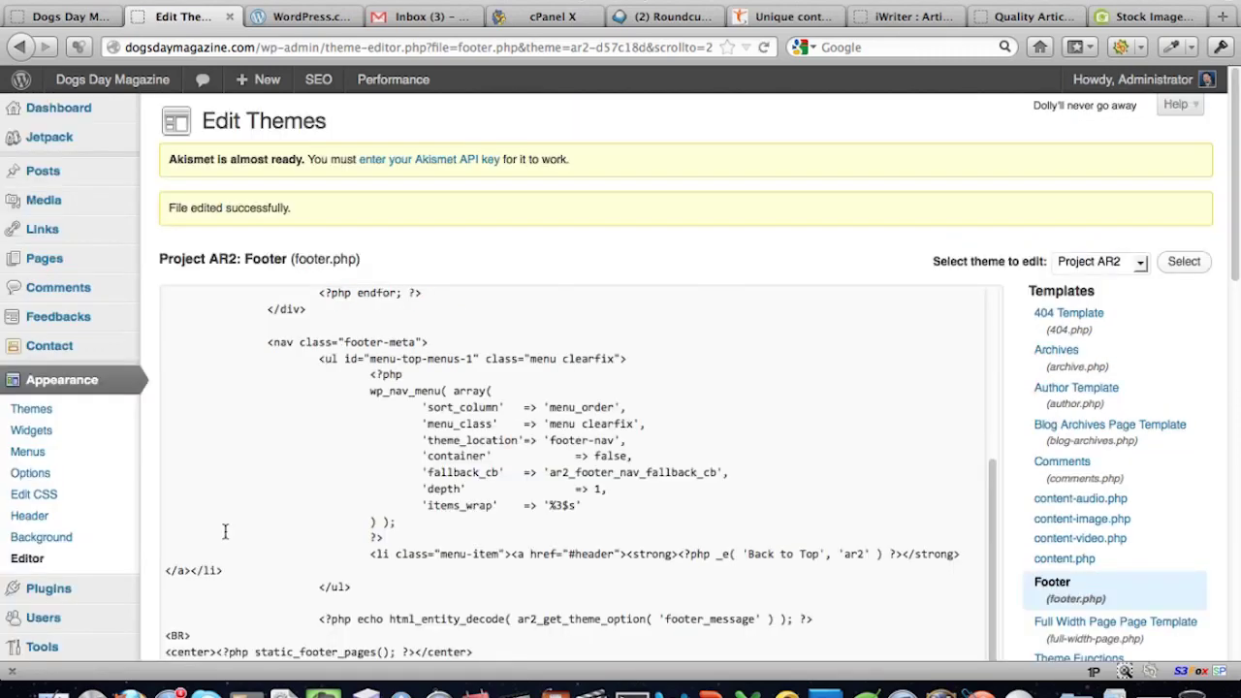
pyautogui.click(92, 21)
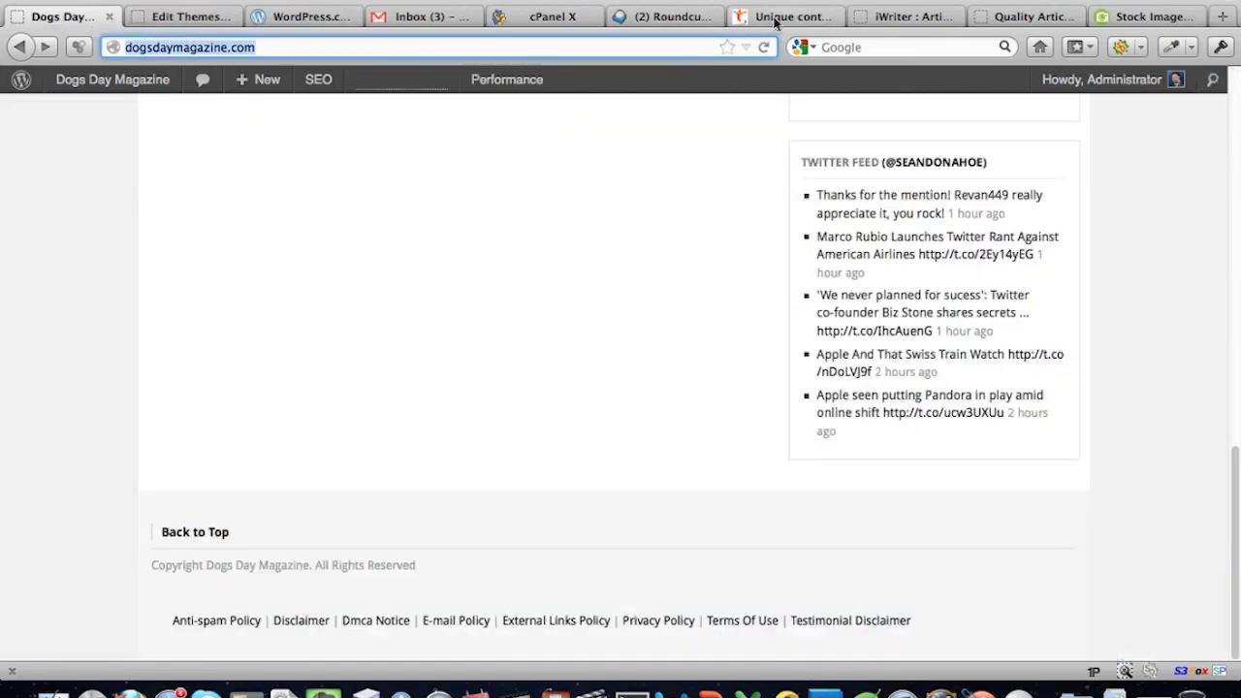
pyautogui.click(762, 49)
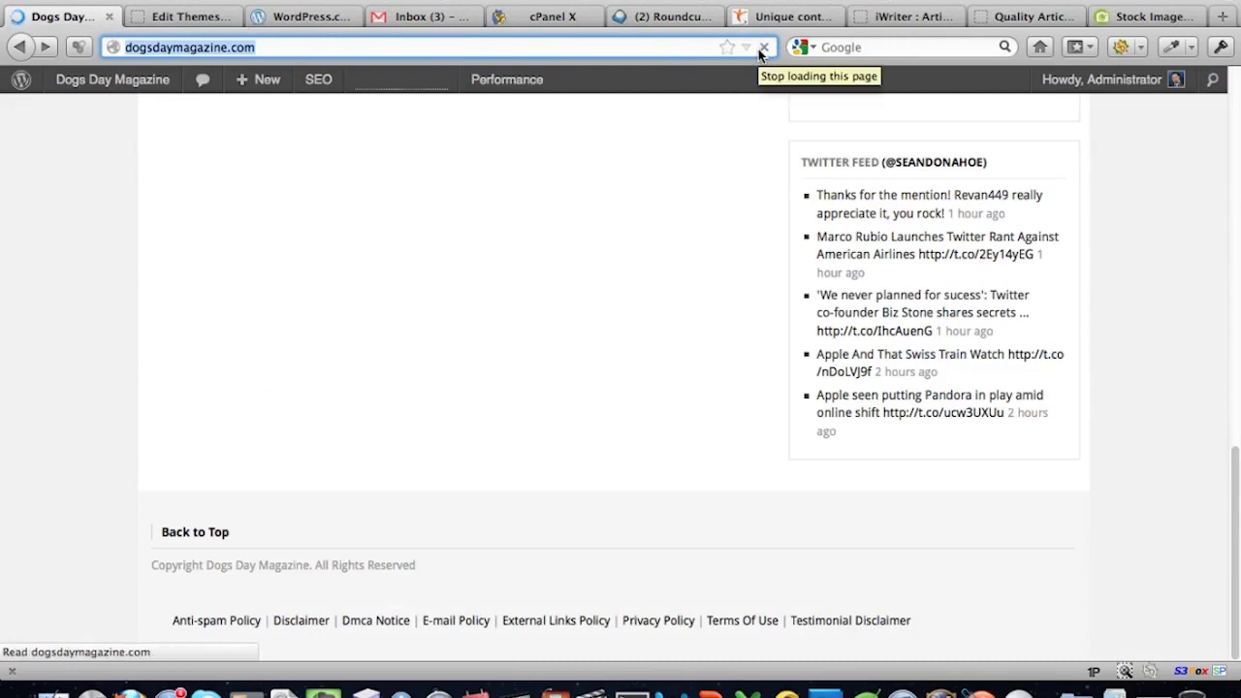
pyautogui.scroll(-3, 1236, 427)
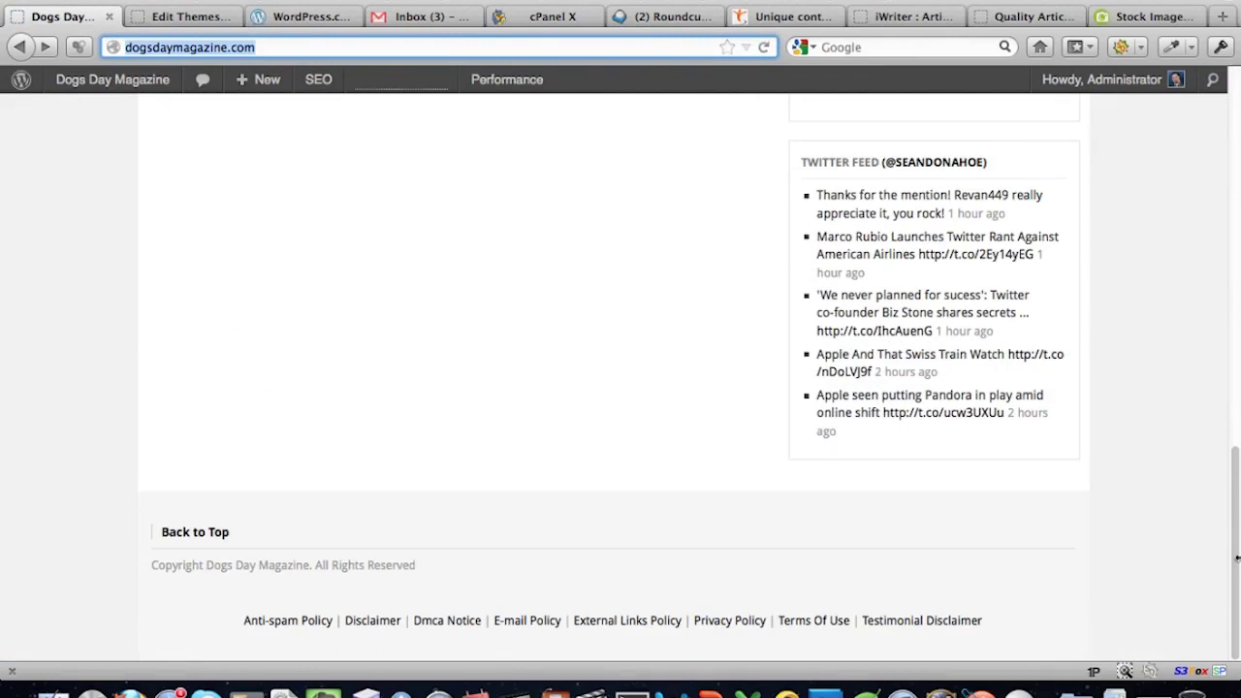
pyautogui.click(718, 625)
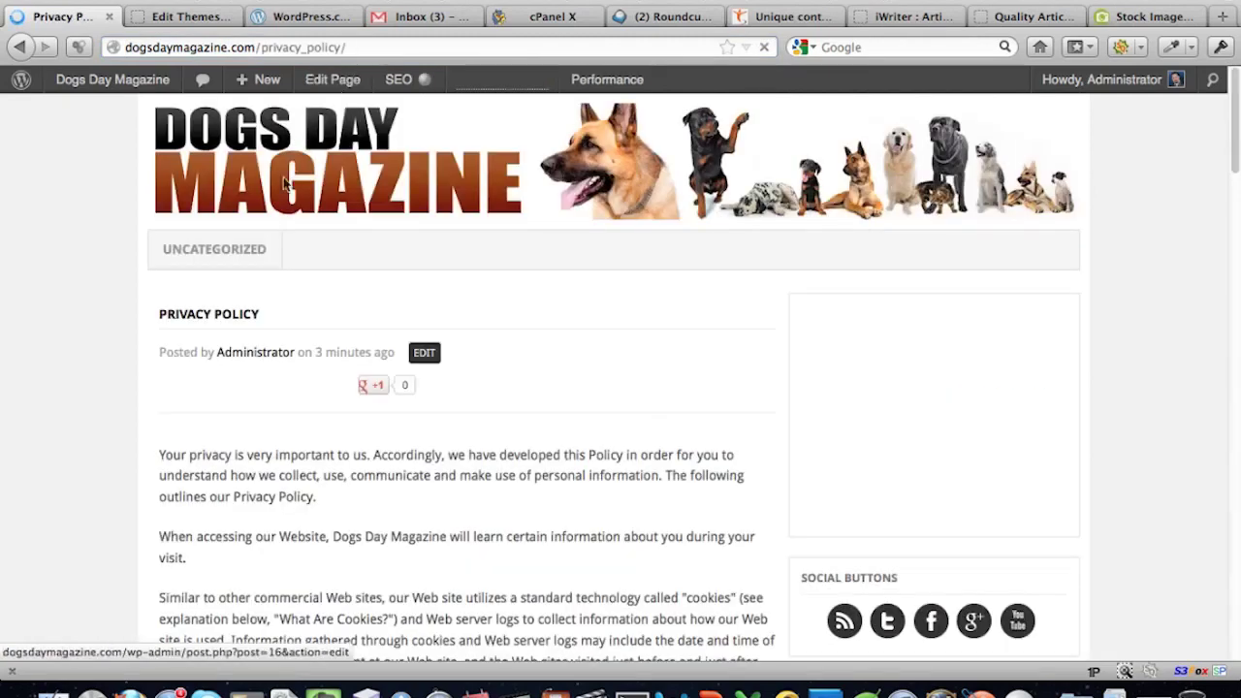
pyautogui.scroll(-10, 300, 447)
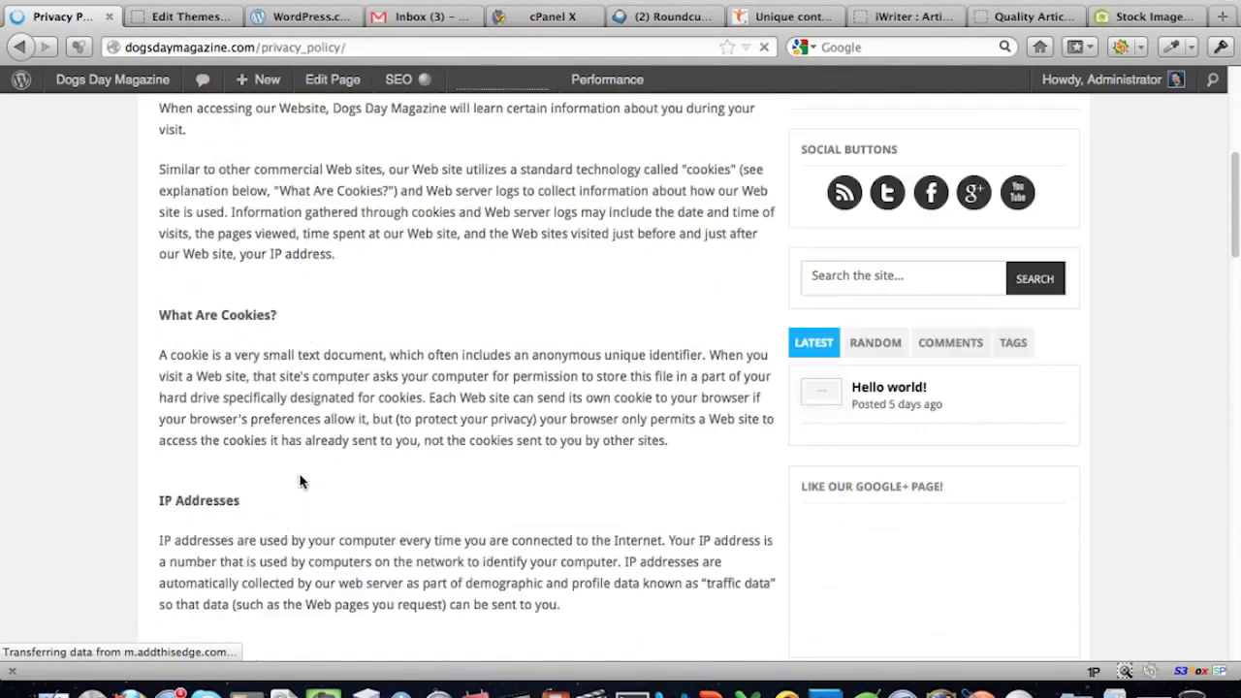
pyautogui.scroll(-20, 301, 485)
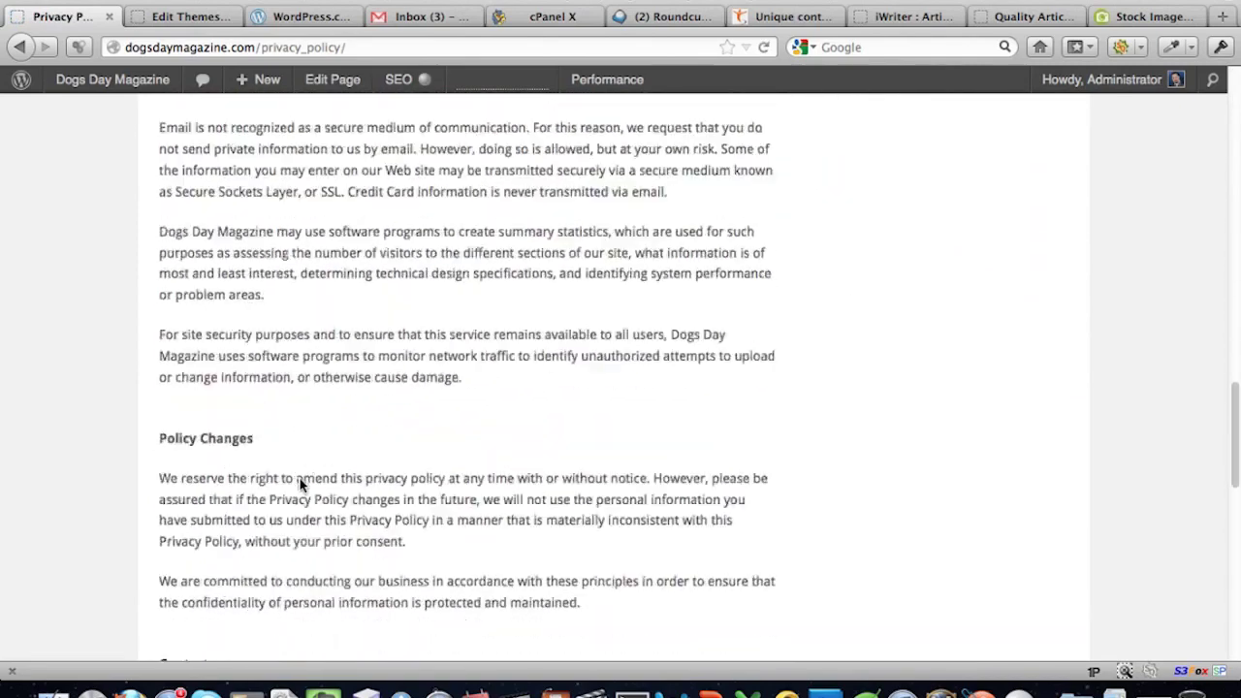
pyautogui.scroll(-5, 301, 485)
pyautogui.scroll(8, 300, 485)
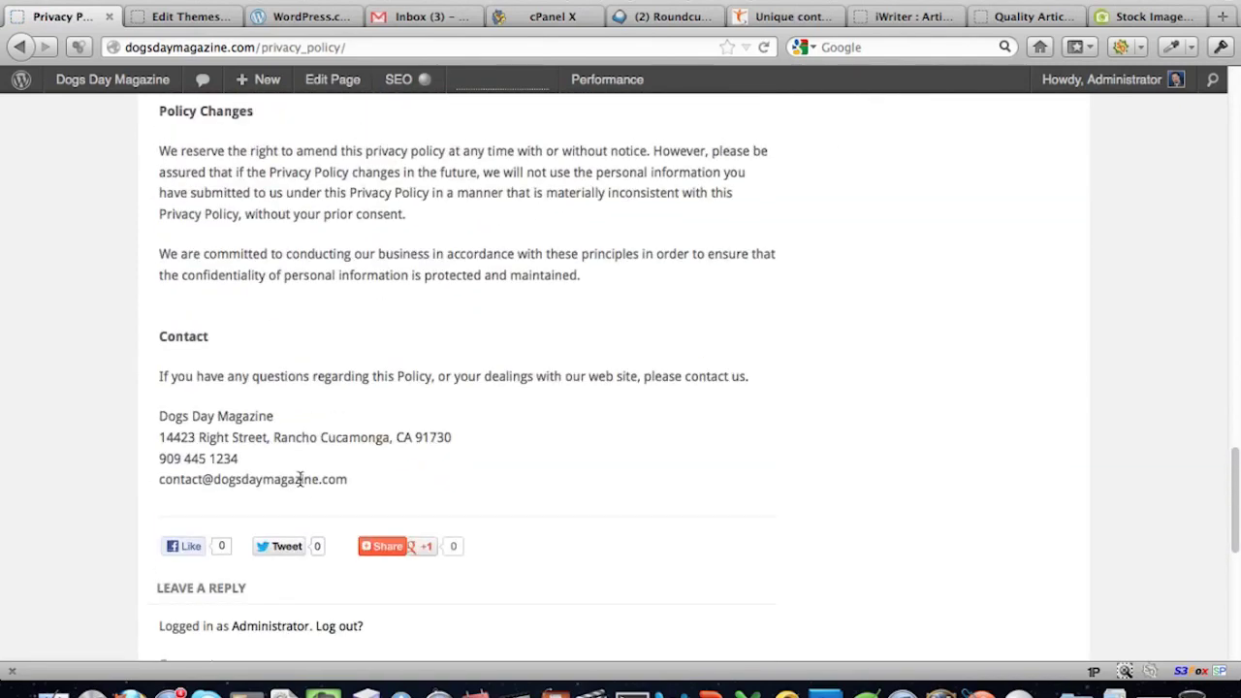
pyautogui.scroll(-4, 301, 505)
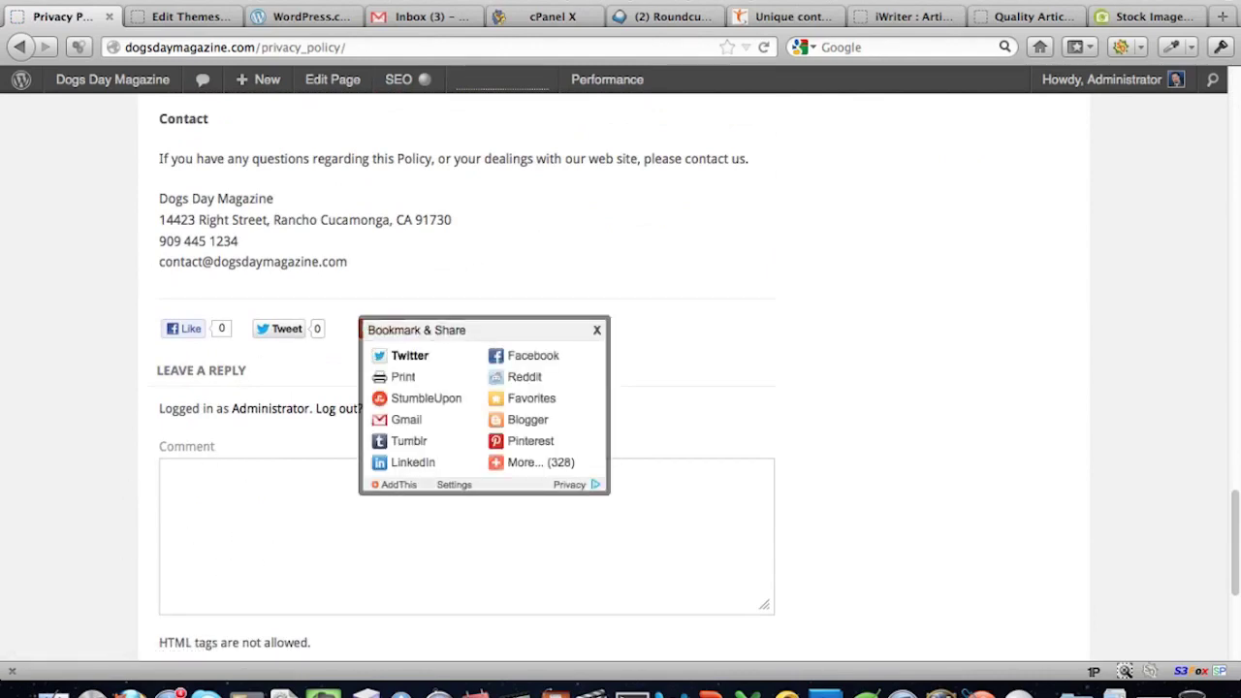
pyautogui.click(186, 17)
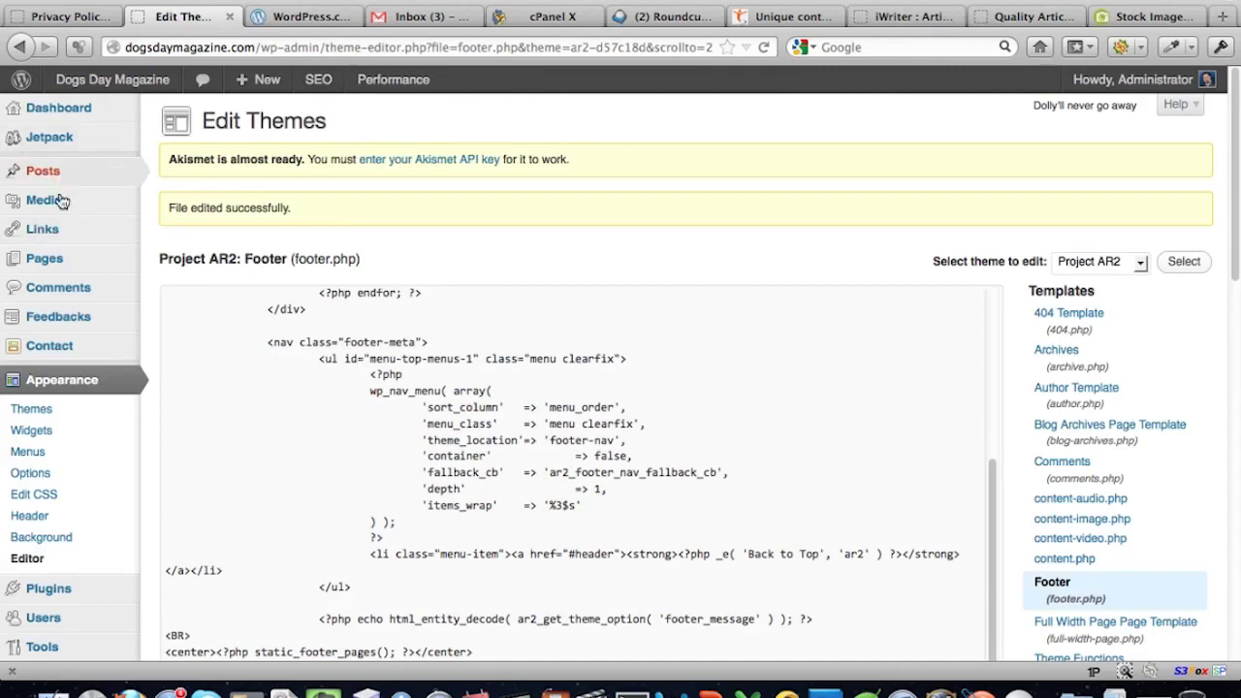
# Step: Disable comments on the Anti-spam Policy page through Quick Edit
pyautogui.moveTo(58, 268)
pyautogui.click(190, 265)
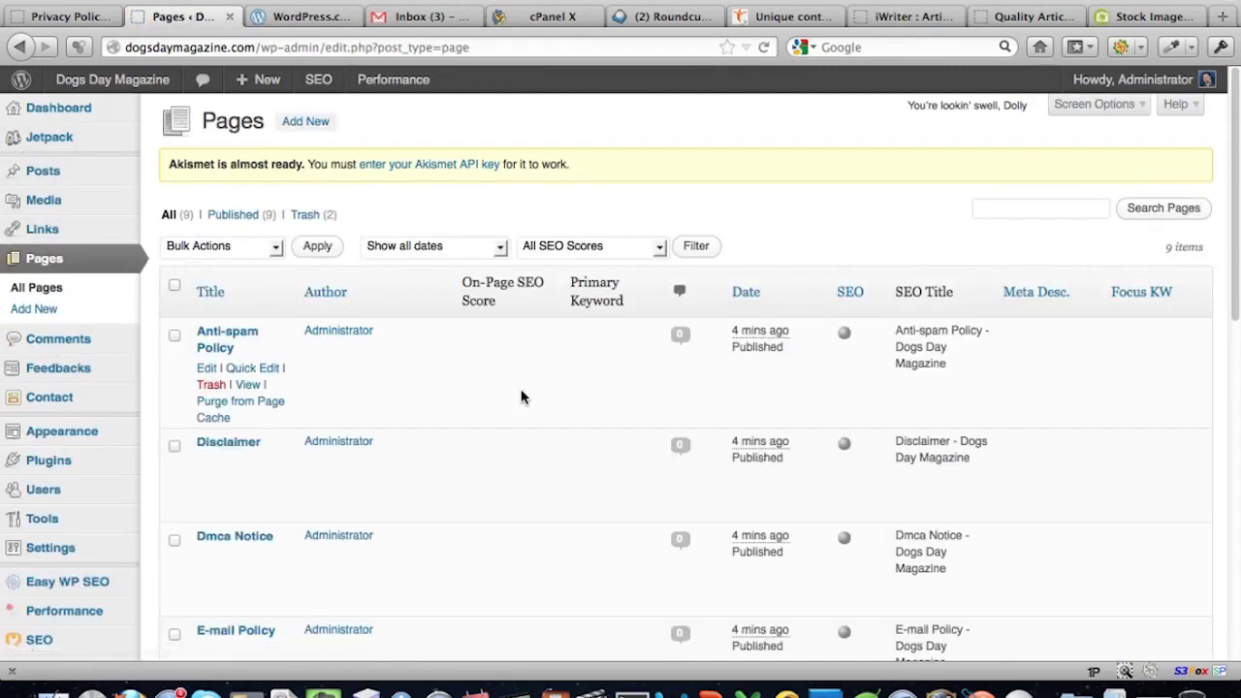
pyautogui.scroll(-1, 303, 334)
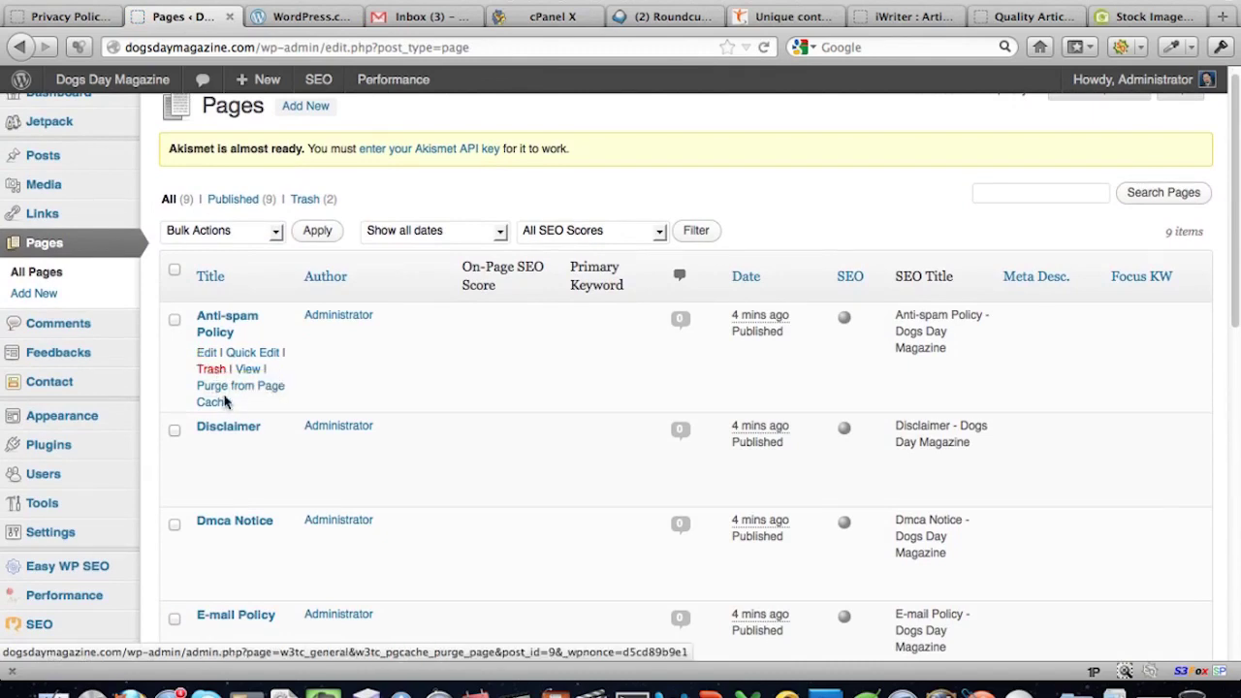
pyautogui.click(251, 355)
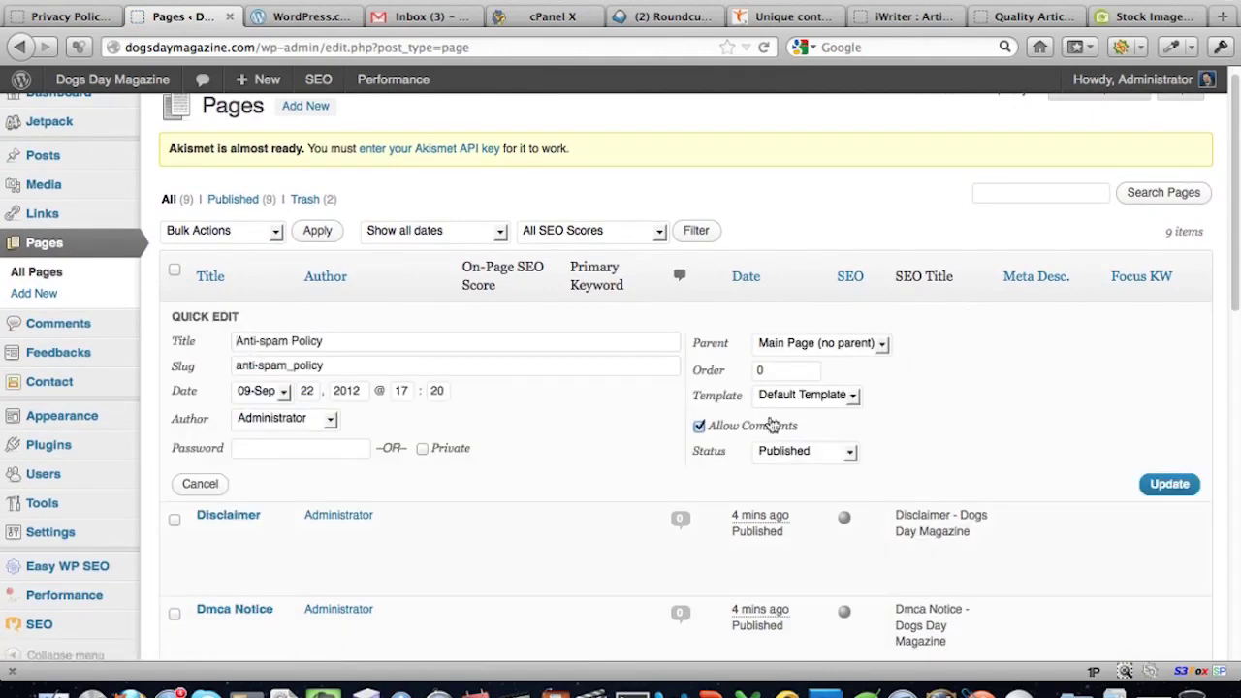
pyautogui.click(700, 427)
pyautogui.click(1164, 485)
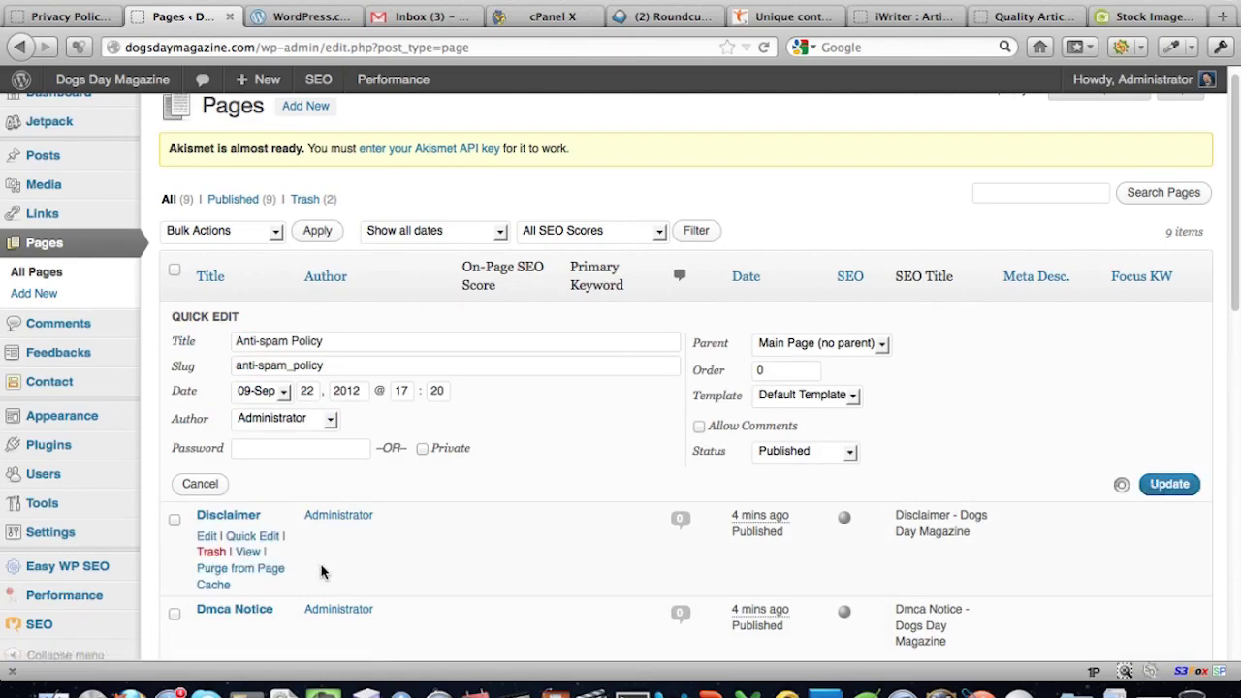
# Step: Disable comments on the Privacy Policy page through Quick Edit
pyautogui.scroll(-3, 509, 438)
pyautogui.scroll(-6, 508, 439)
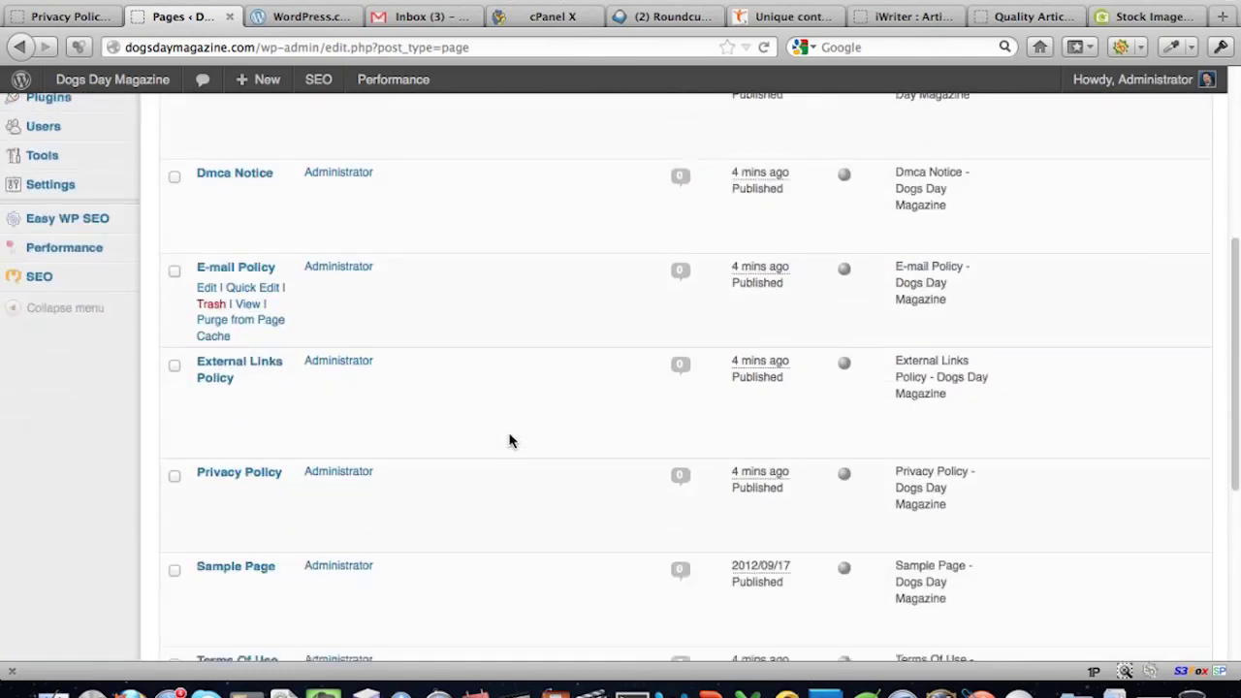
pyautogui.click(239, 347)
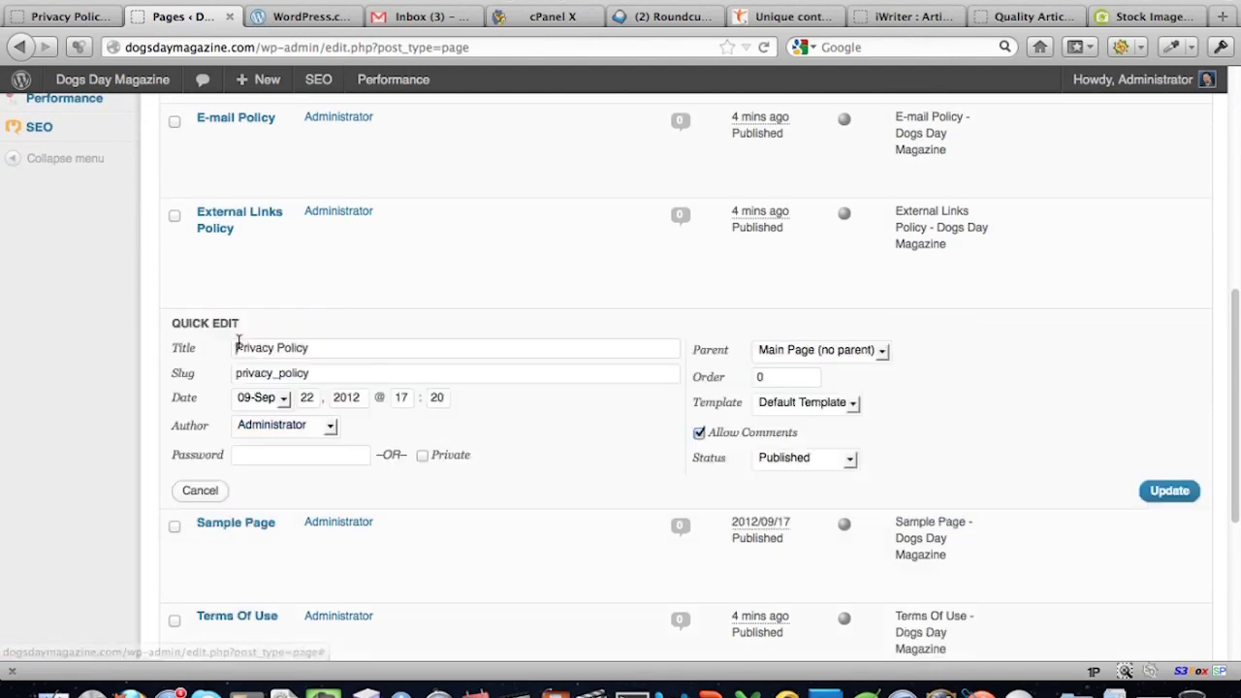
pyautogui.click(703, 434)
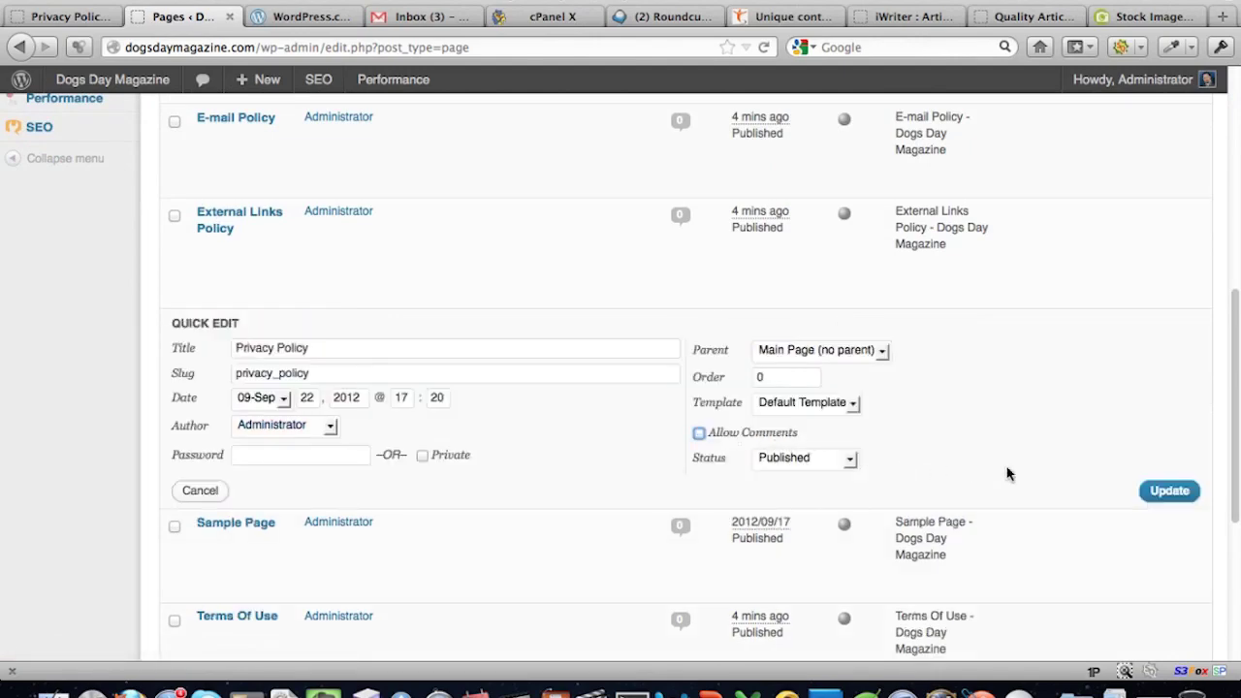
pyautogui.click(1168, 492)
# Step: Reload the live Privacy Policy page to confirm no comment section, then return to Pages
pyautogui.click(281, 19)
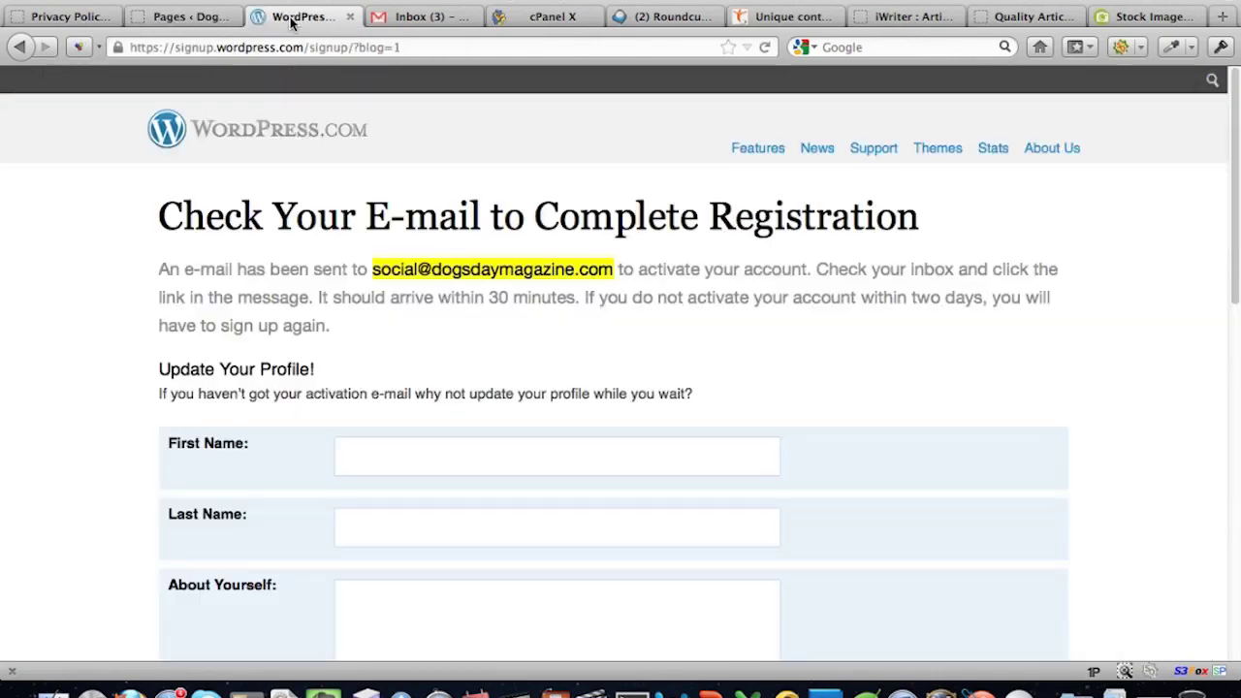
pyautogui.click(82, 20)
pyautogui.click(767, 49)
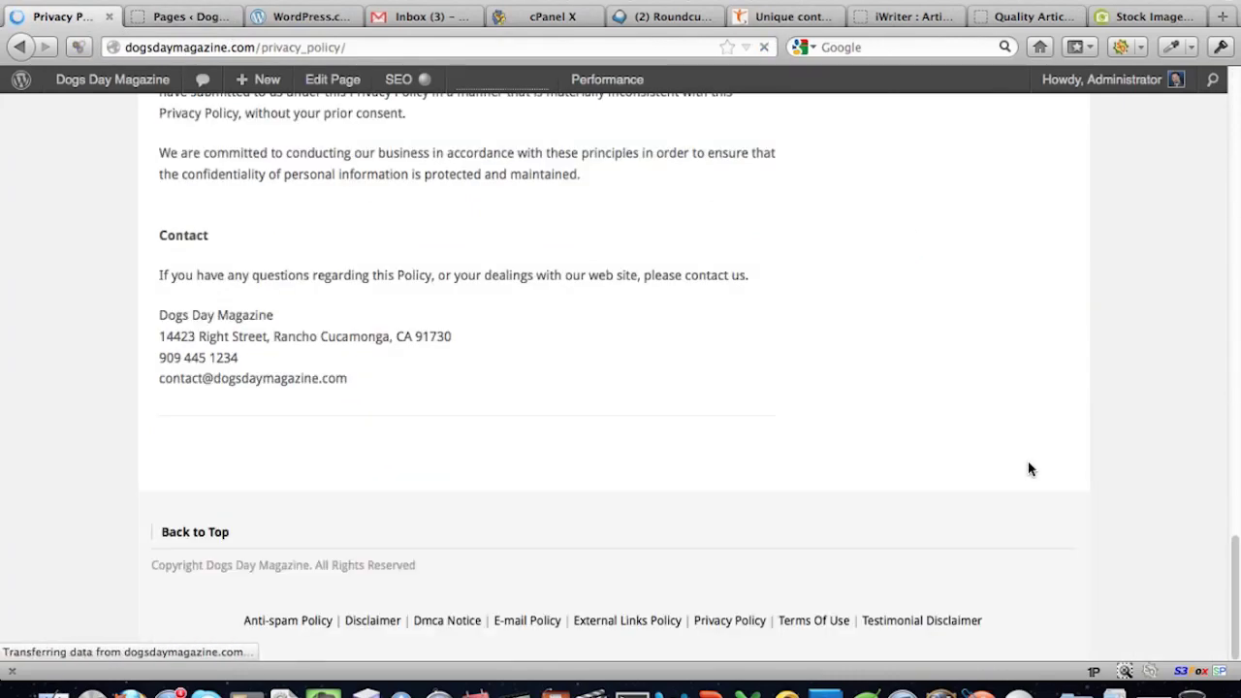
pyautogui.scroll(5, 1030, 469)
pyautogui.scroll(12, 1030, 470)
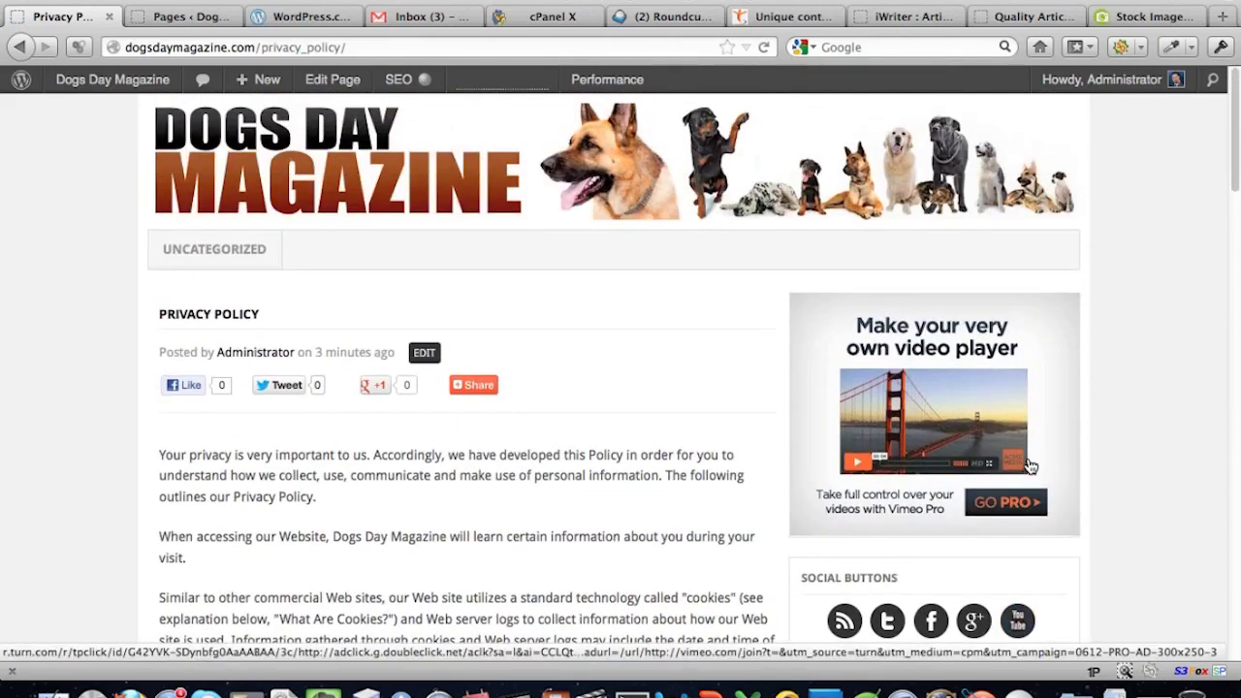
pyautogui.scroll(-15, 1030, 469)
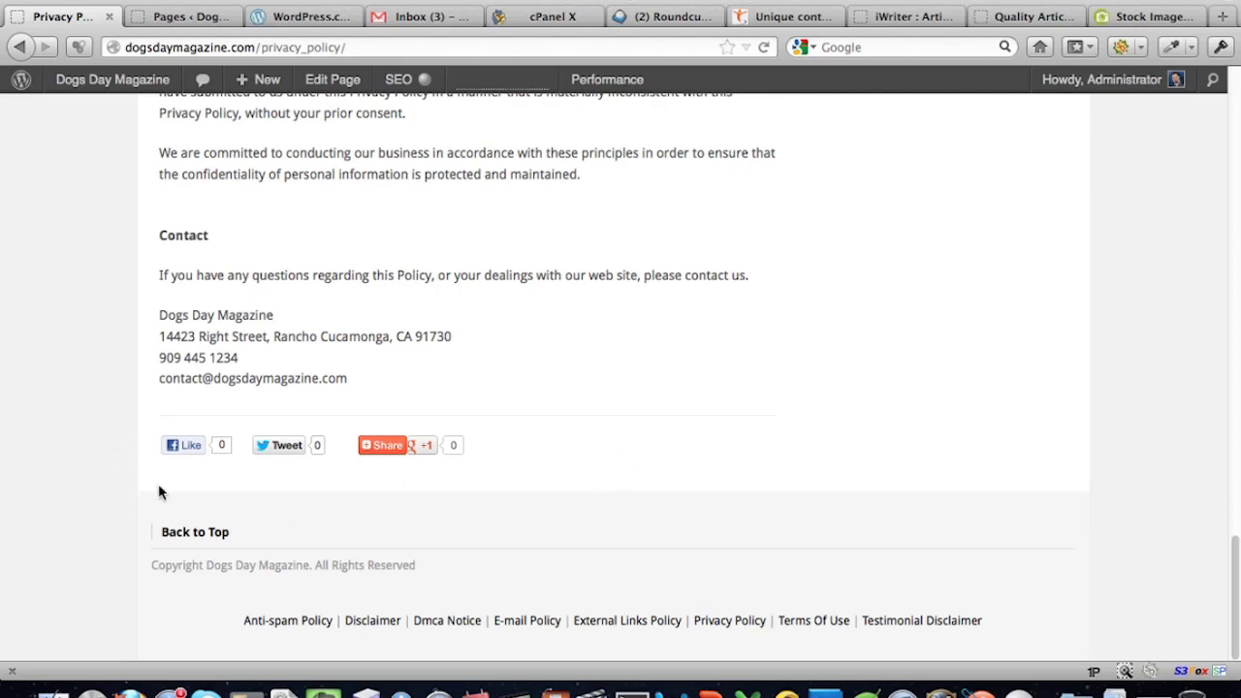
pyautogui.click(203, 17)
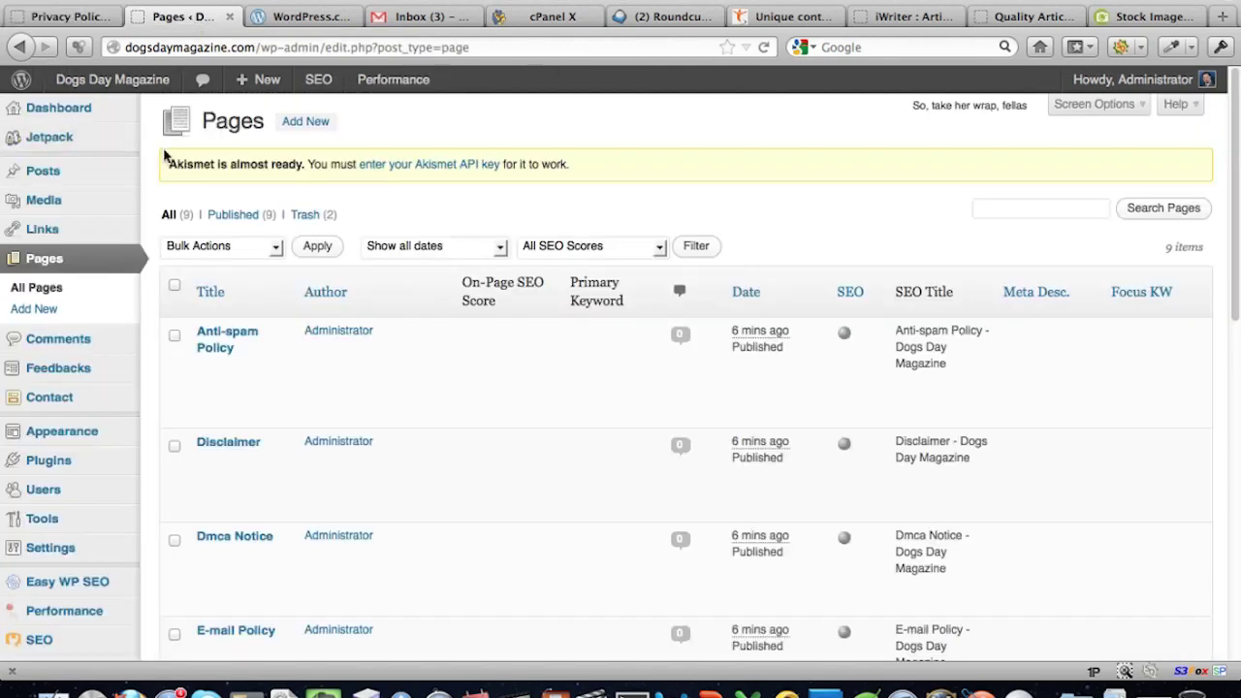
# Step: Untick Facebook, Twitter, Google+ Buttons in Project AR2's Layout options and save
pyautogui.moveTo(29, 433)
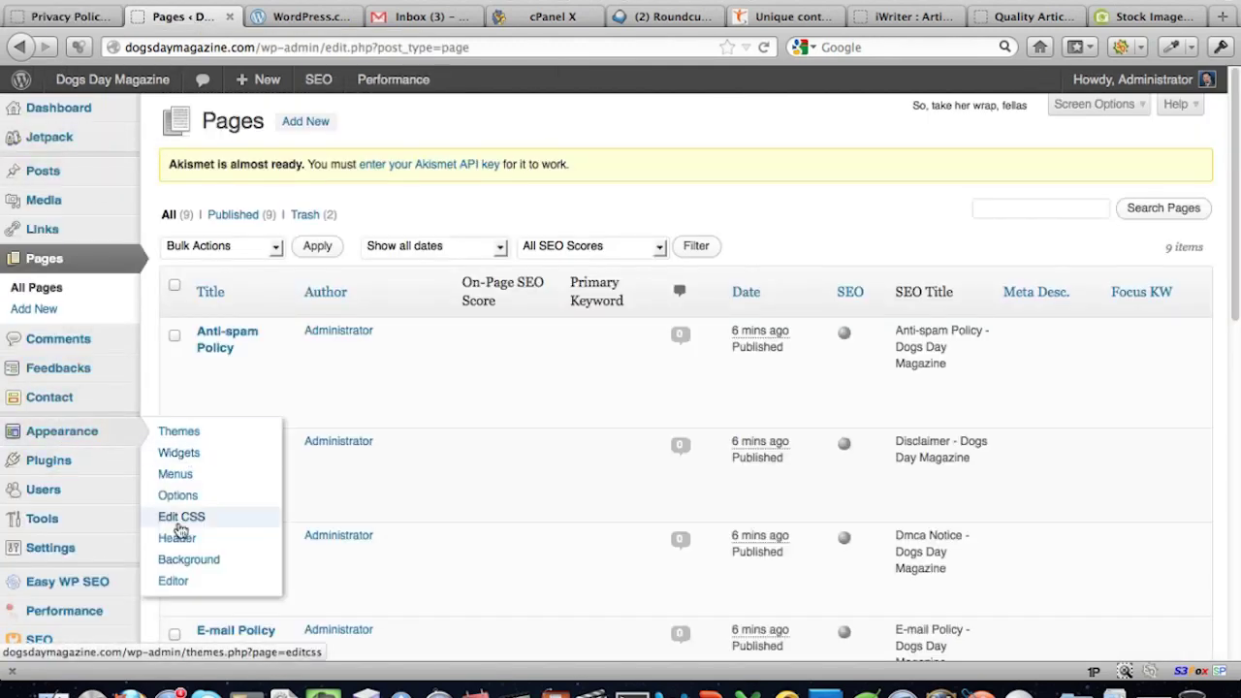
pyautogui.click(189, 438)
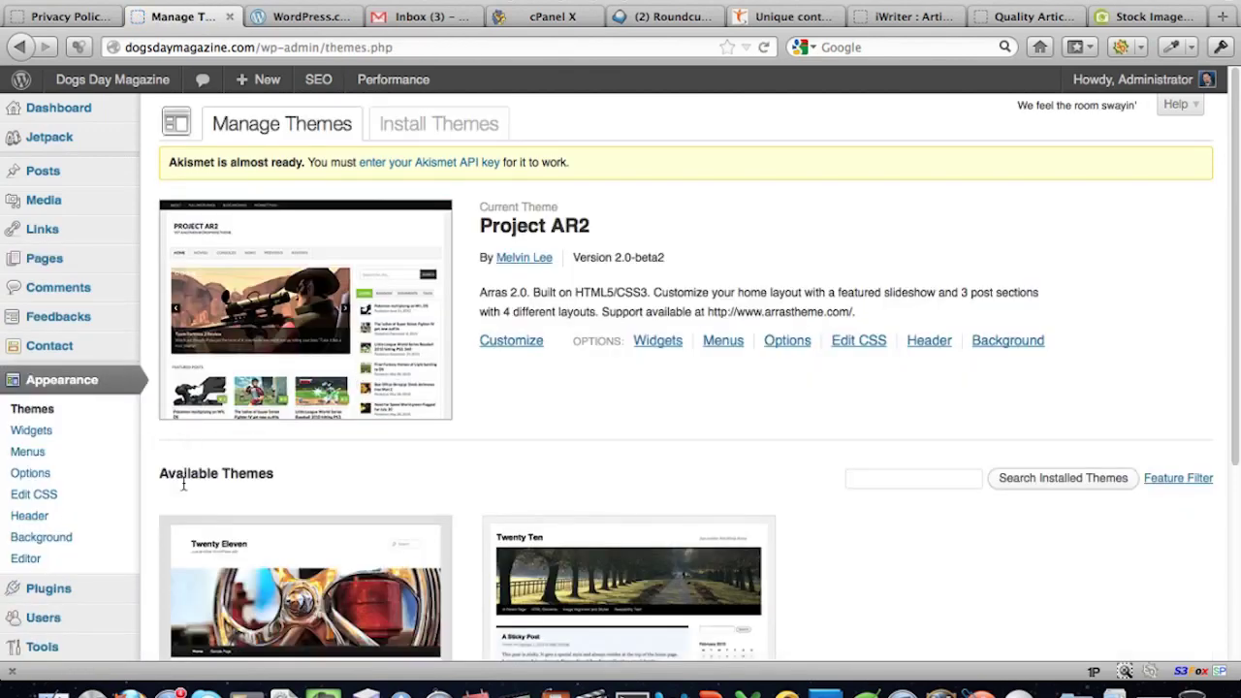
pyautogui.click(31, 476)
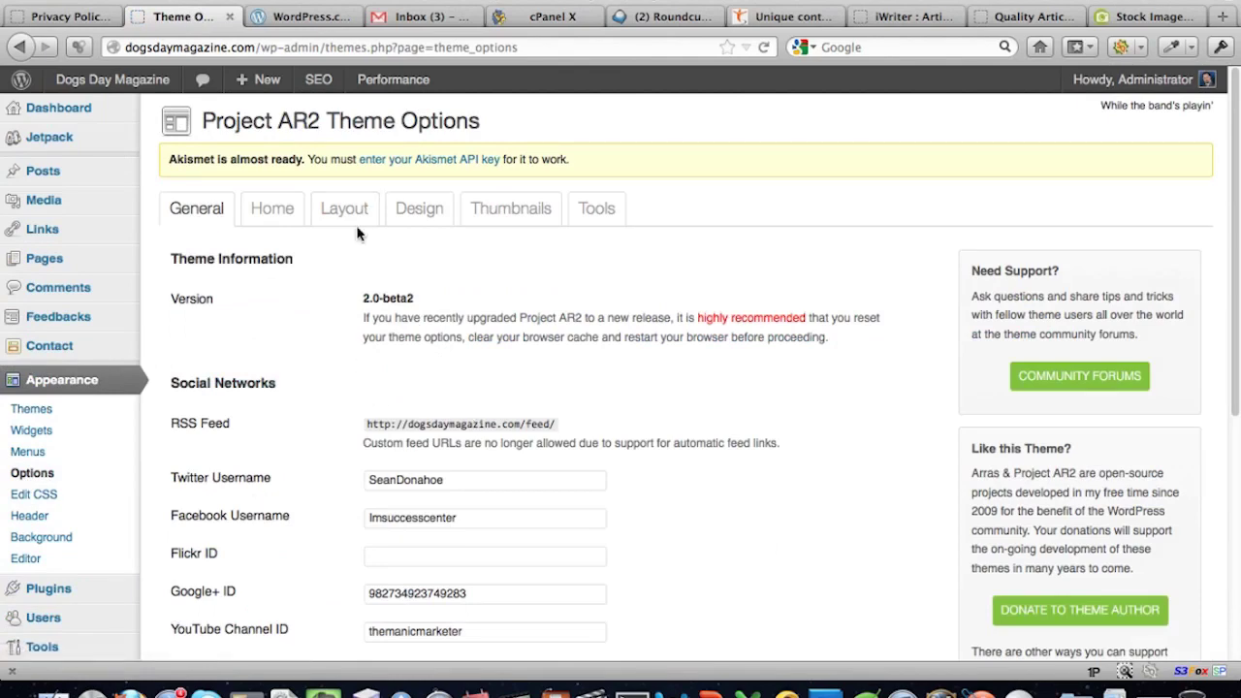
pyautogui.click(355, 216)
pyautogui.scroll(-5, 350, 290)
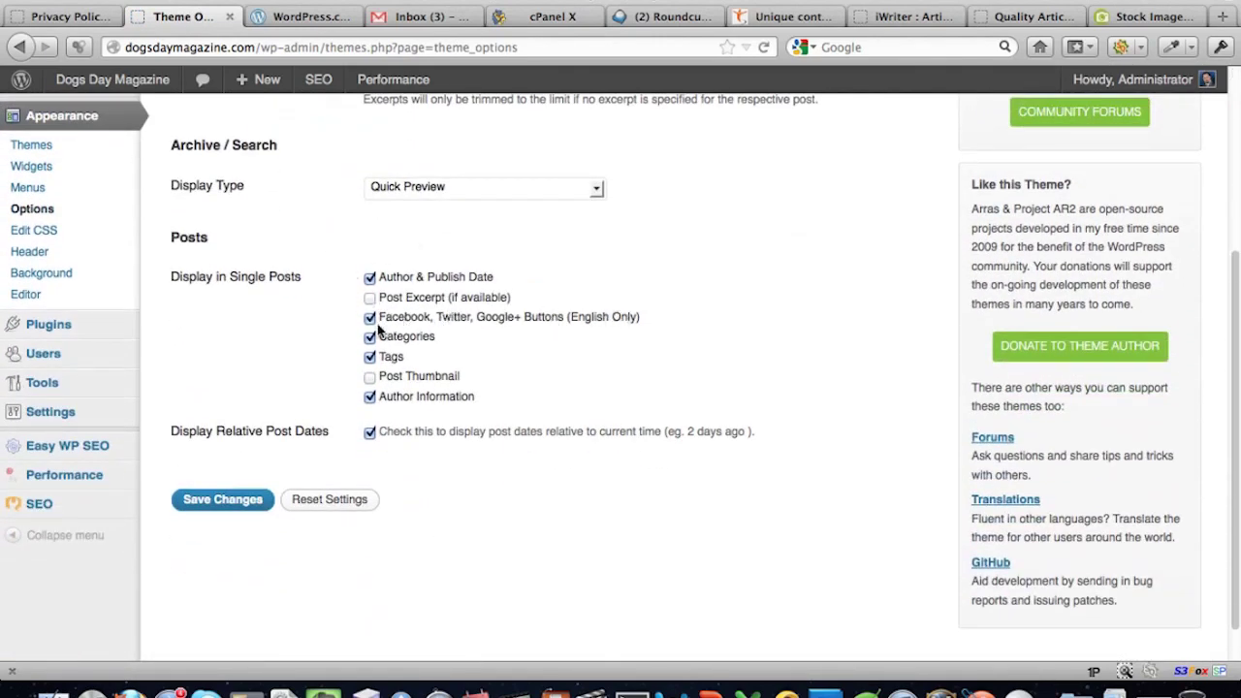
pyautogui.click(369, 318)
pyautogui.click(231, 502)
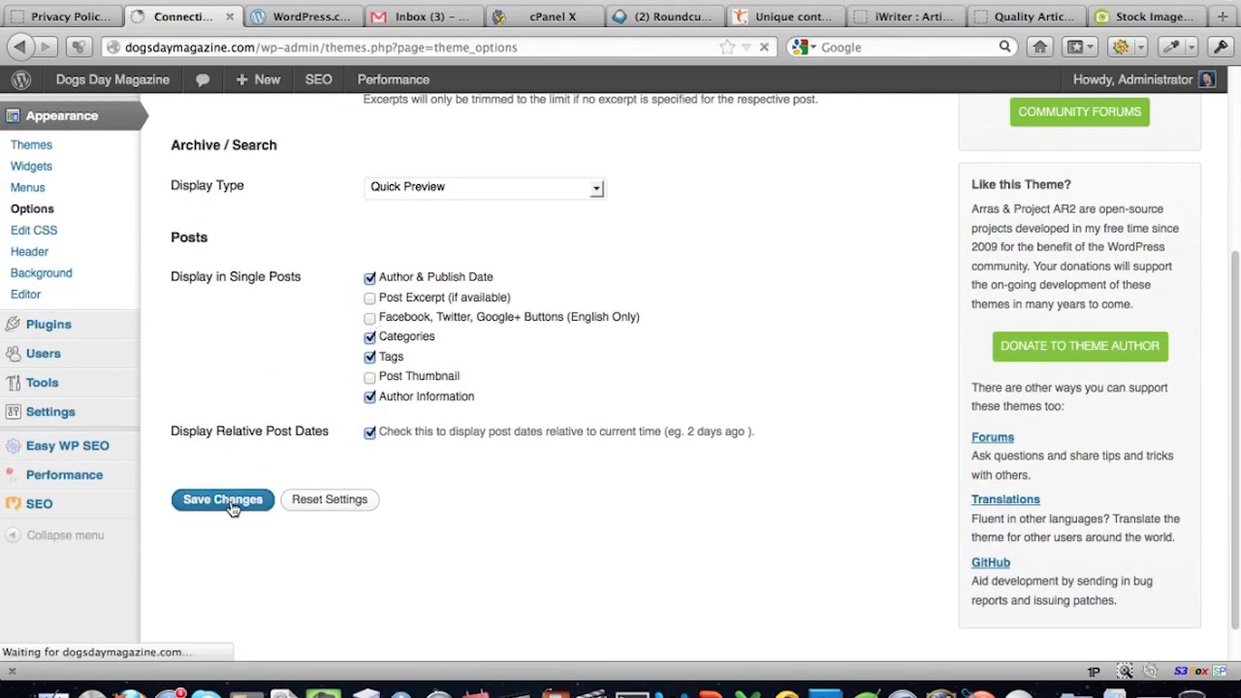
# Step: Reload the live Privacy Policy page and check that the share buttons are gone
pyautogui.click(58, 17)
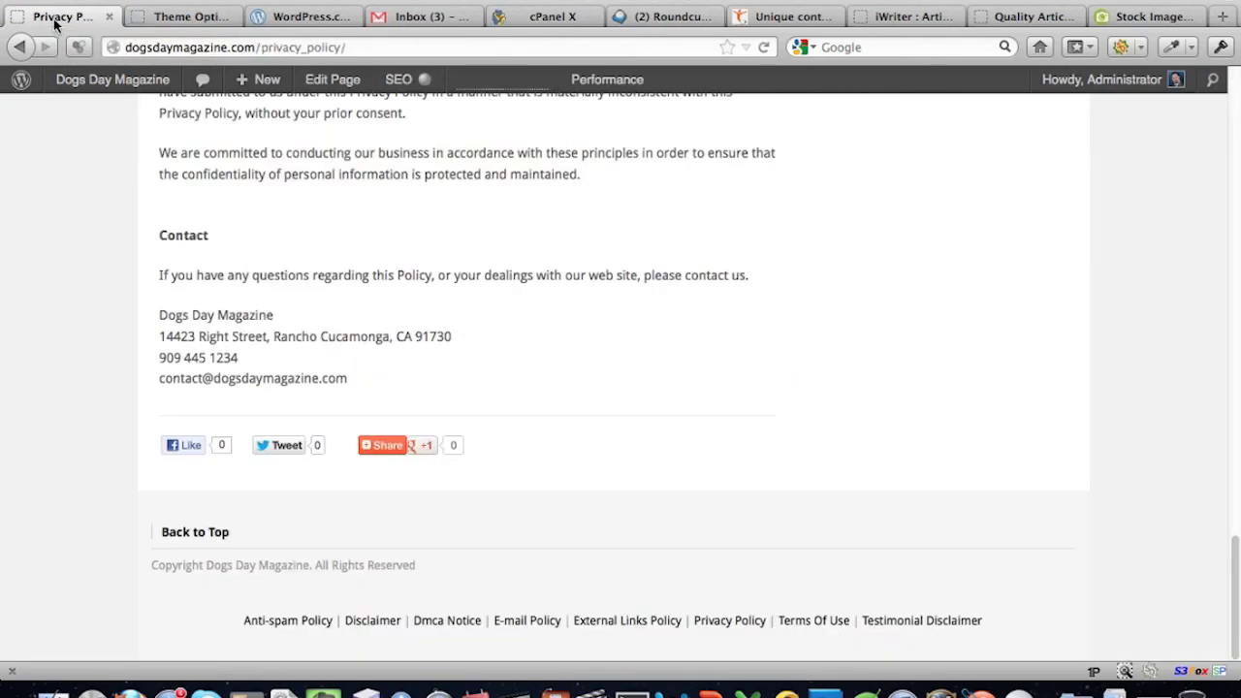
pyautogui.click(763, 48)
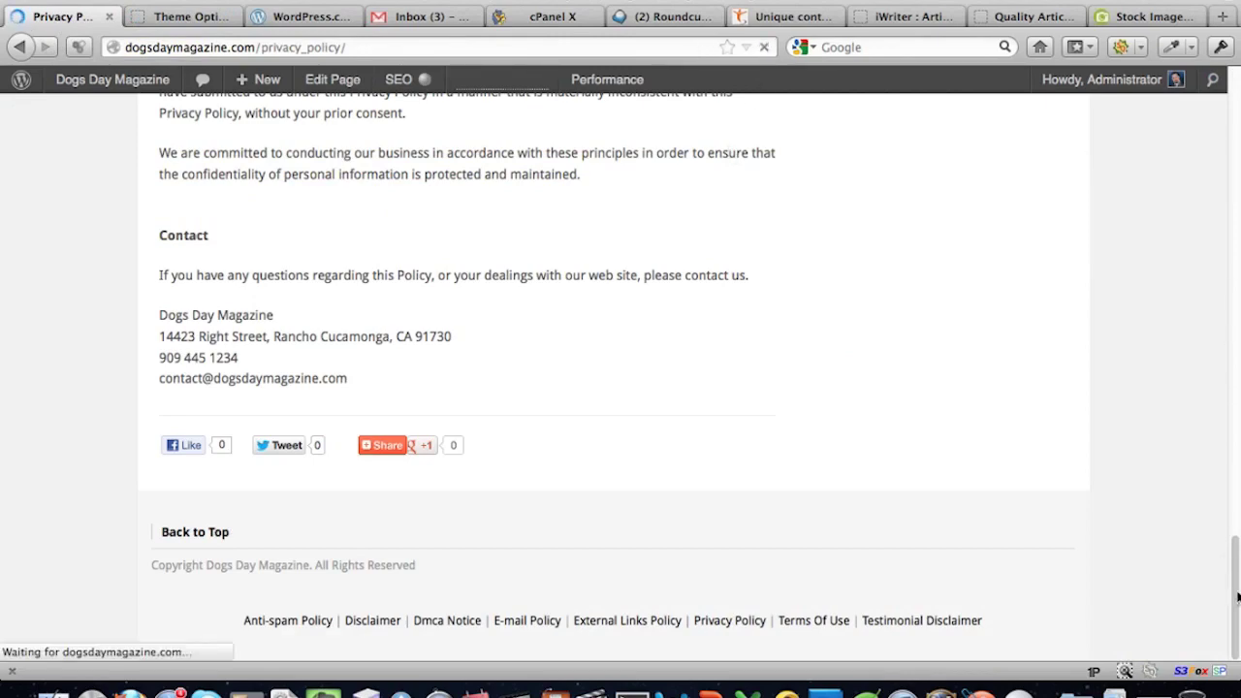
pyautogui.moveTo(1236, 611); pyautogui.dragTo(1229, 128)
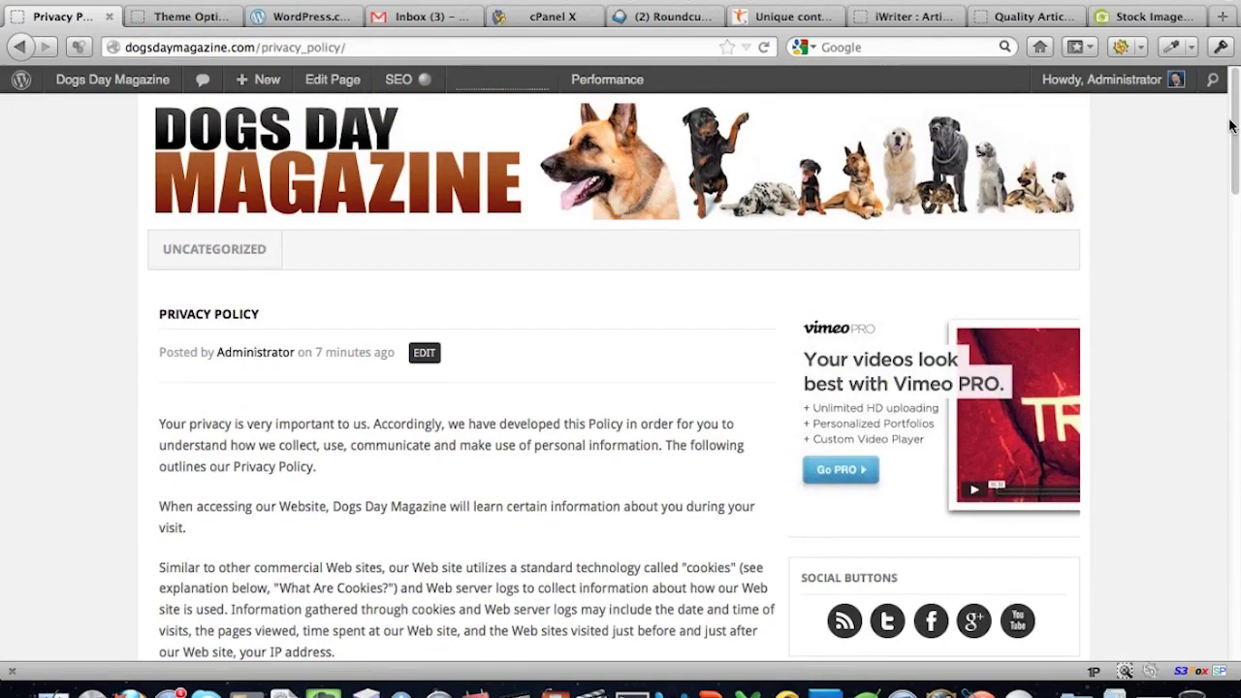
pyautogui.moveTo(1230, 127); pyautogui.dragTo(1206, 626)
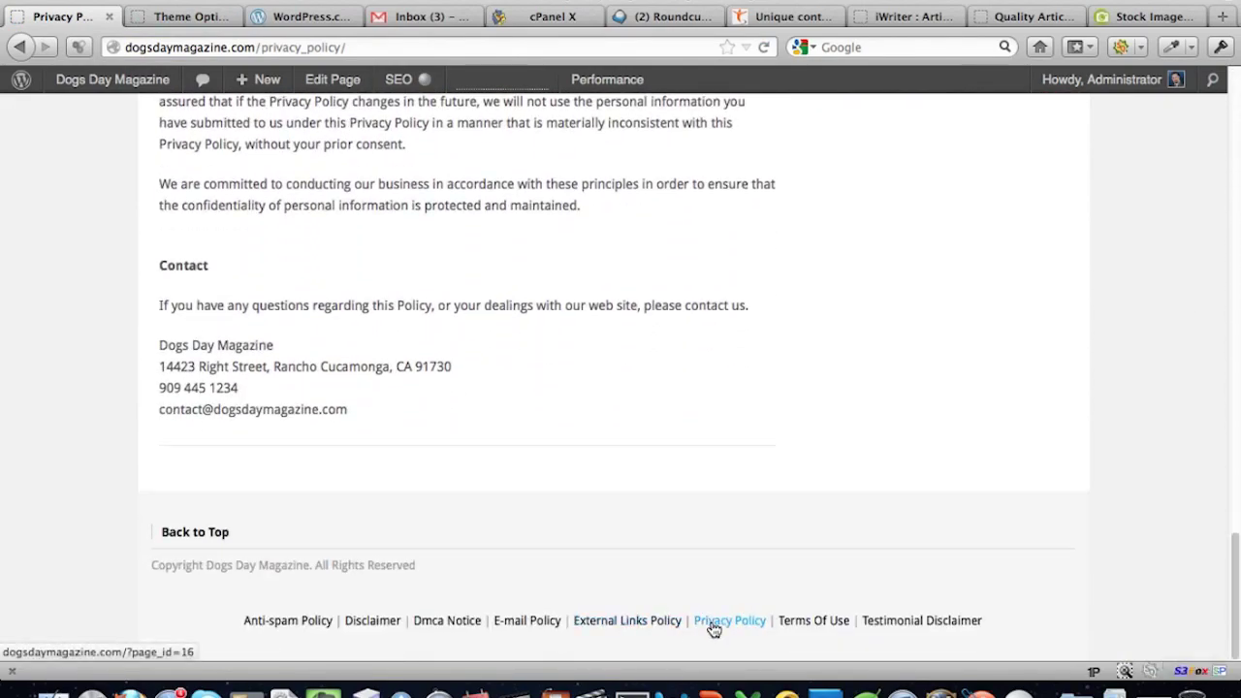
pyautogui.click(748, 628)
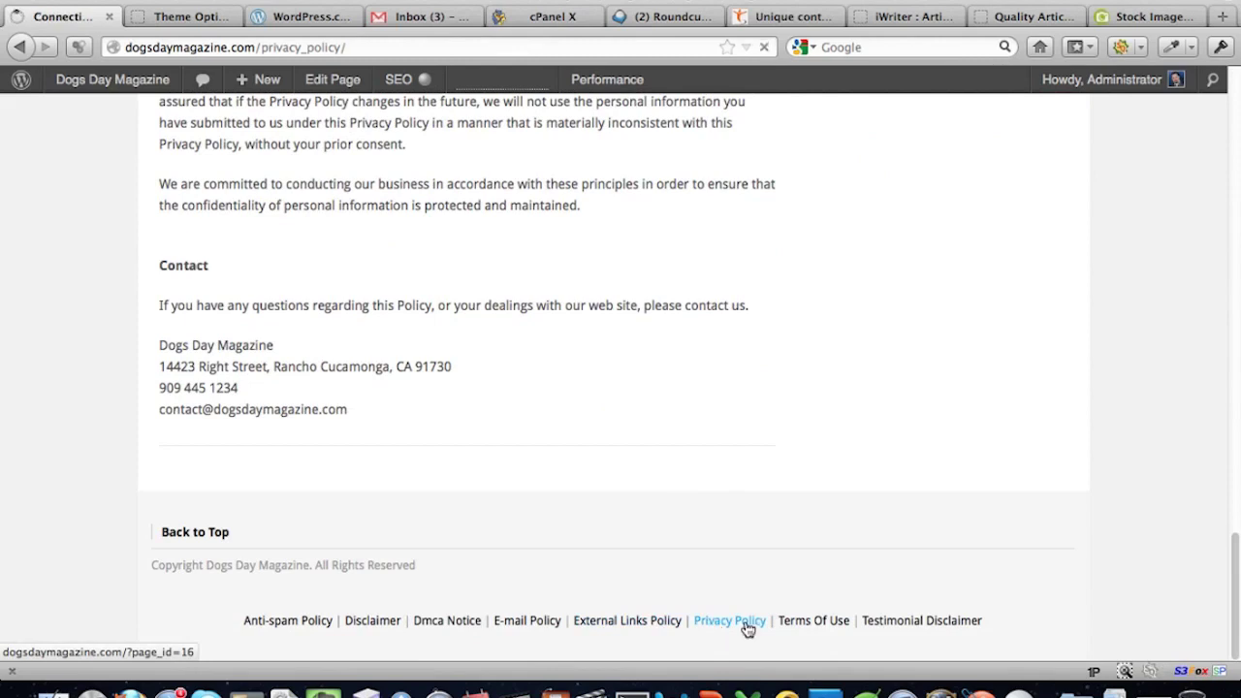
# Step: Open the Terms Of Use page from the footer and scroll through it
pyautogui.click(818, 629)
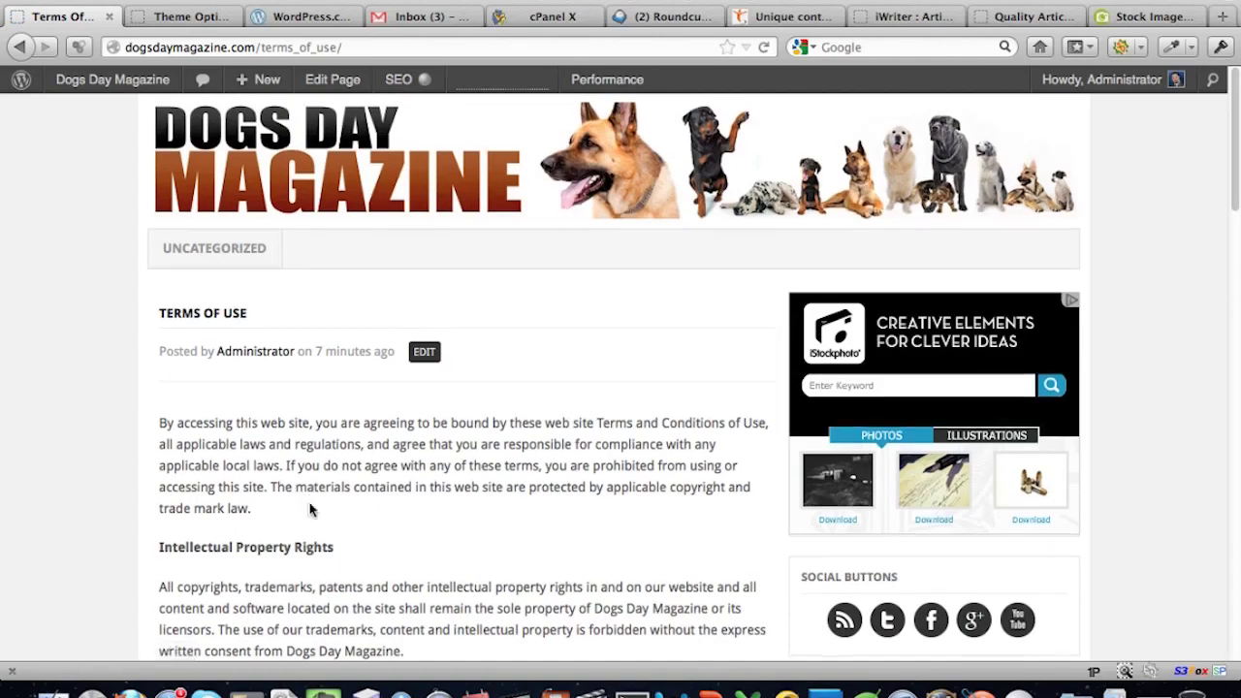
pyautogui.scroll(-5, 310, 507)
pyautogui.scroll(-20, 310, 510)
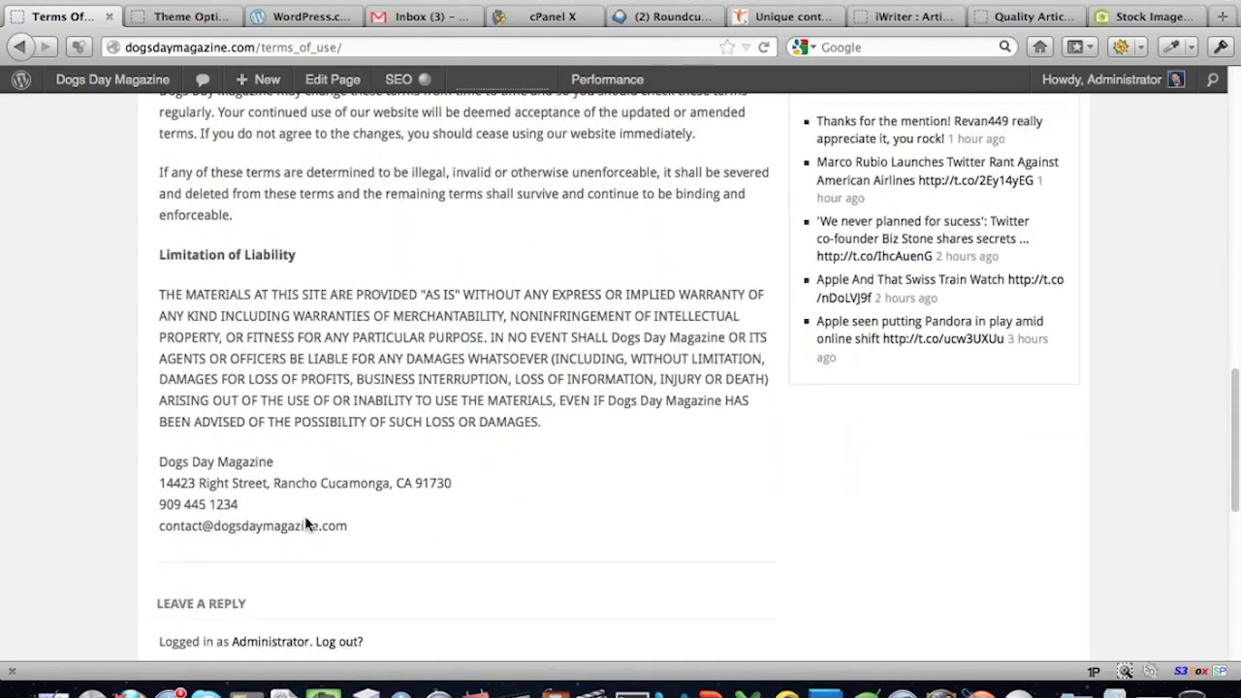
pyautogui.scroll(-6, 306, 518)
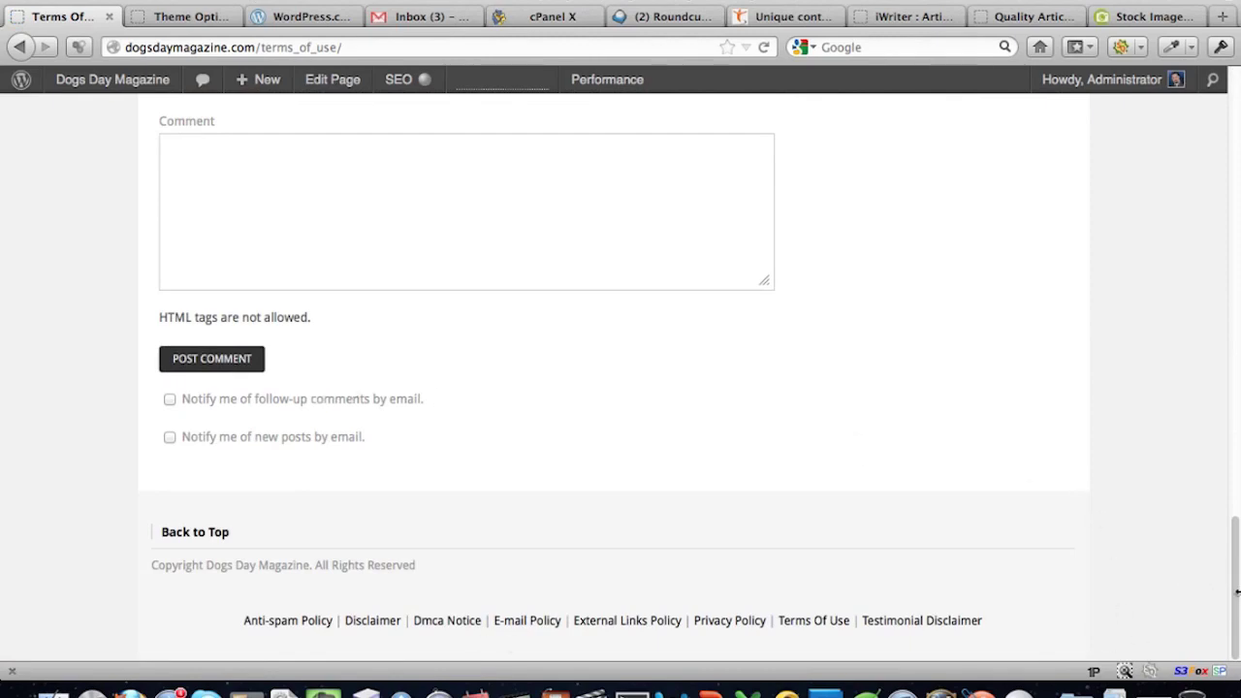
pyautogui.moveTo(1234, 607); pyautogui.dragTo(1237, 104)
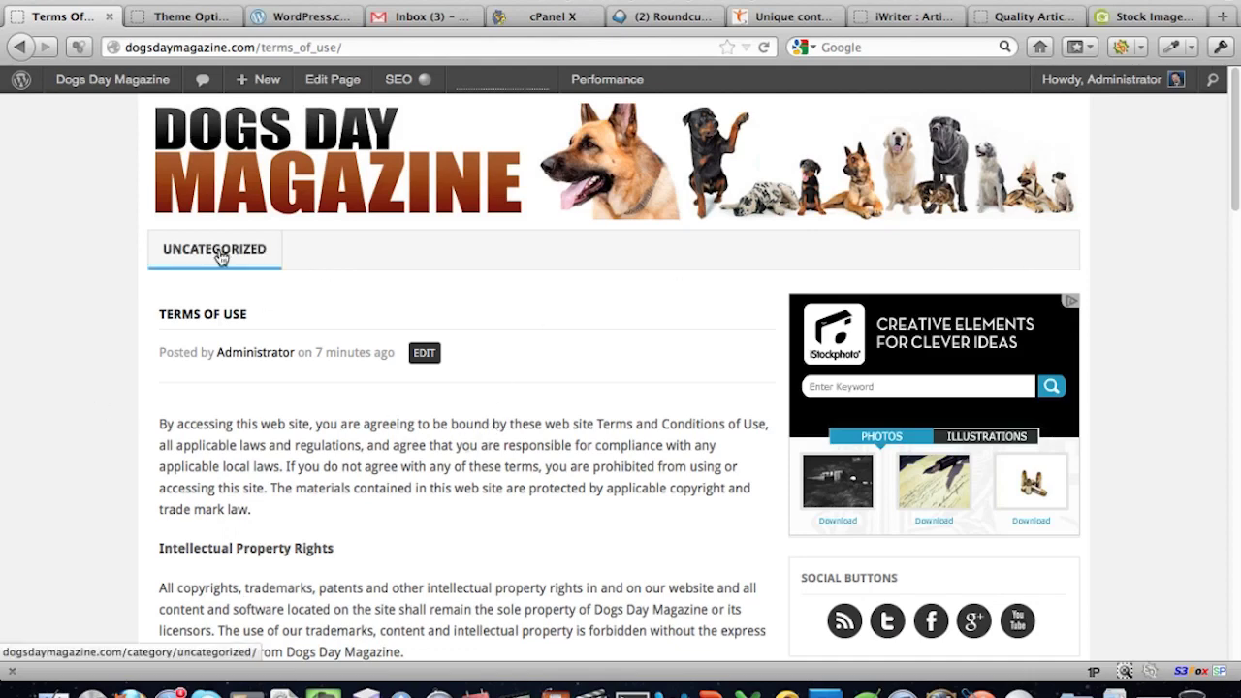
# Step: Quick Edit the Uncategorized category, renaming it 'Blog' with slug 'blog'
pyautogui.click(145, 19)
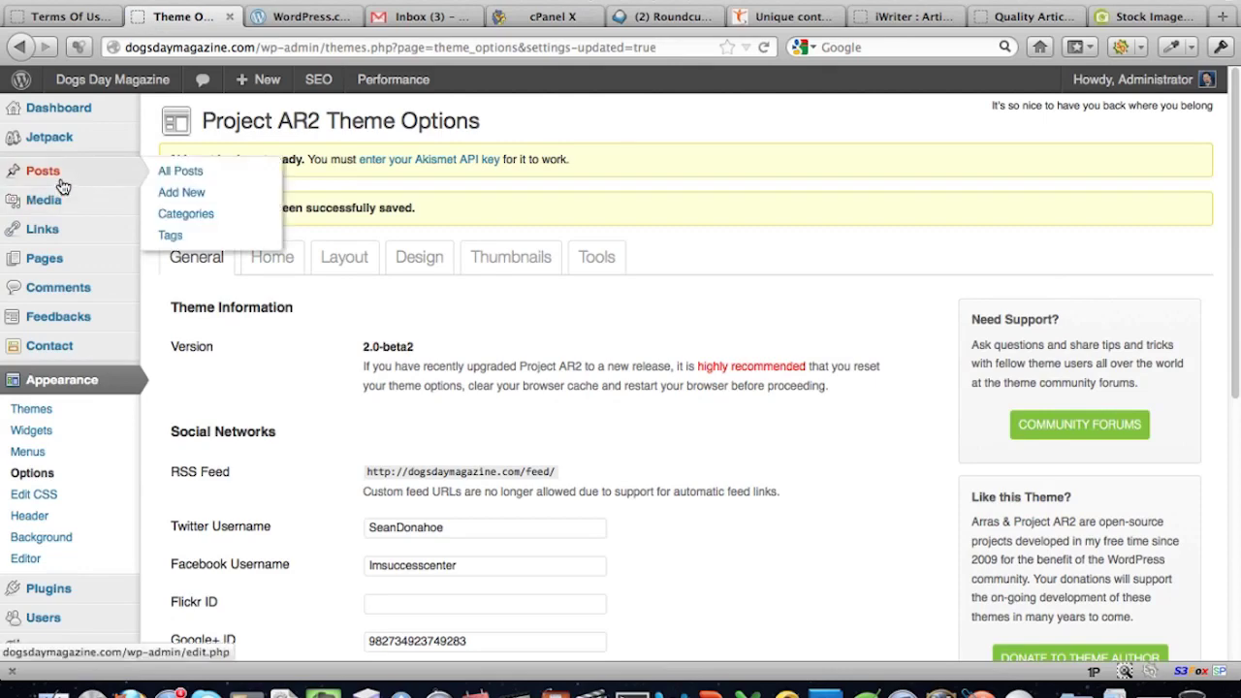
pyautogui.click(188, 215)
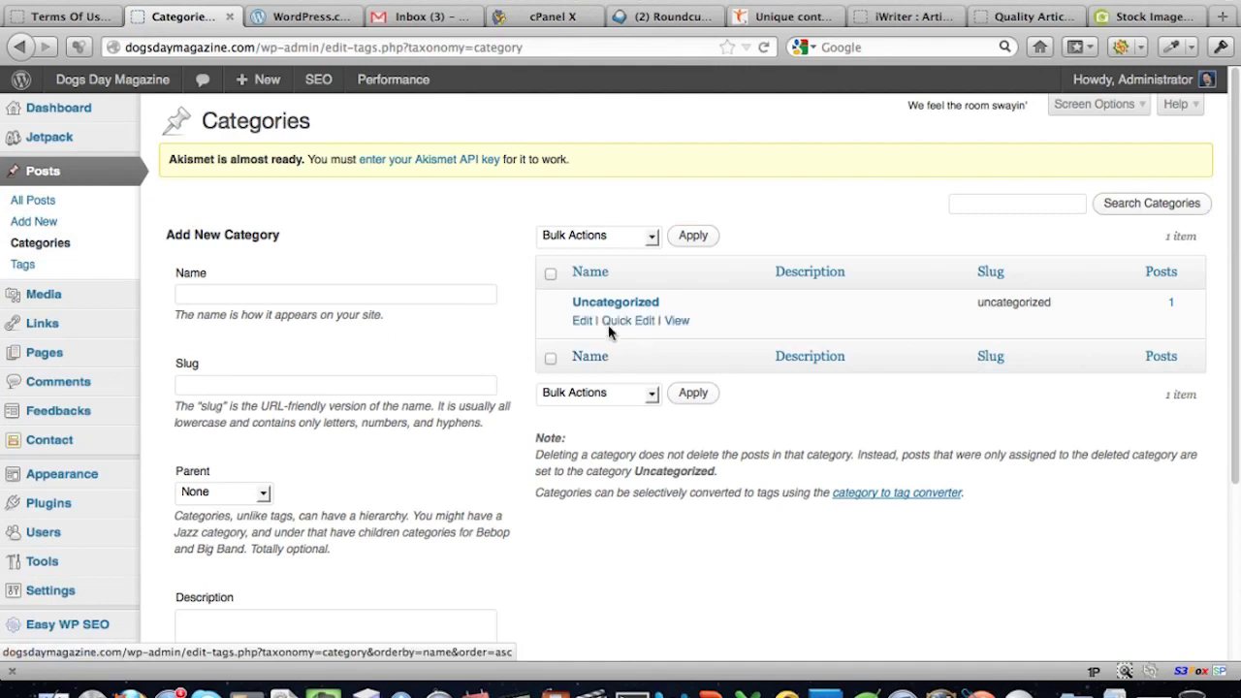
pyautogui.click(611, 320)
pyautogui.doubleClick(613, 328)
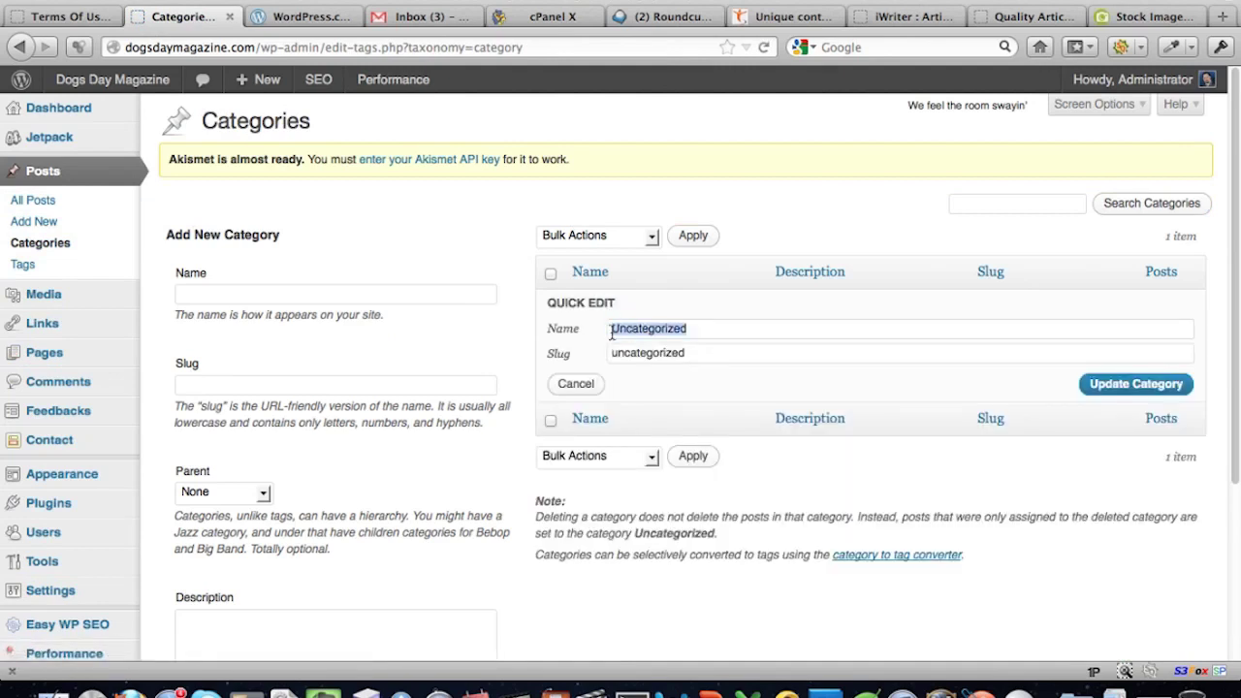
pyautogui.write('Blog')
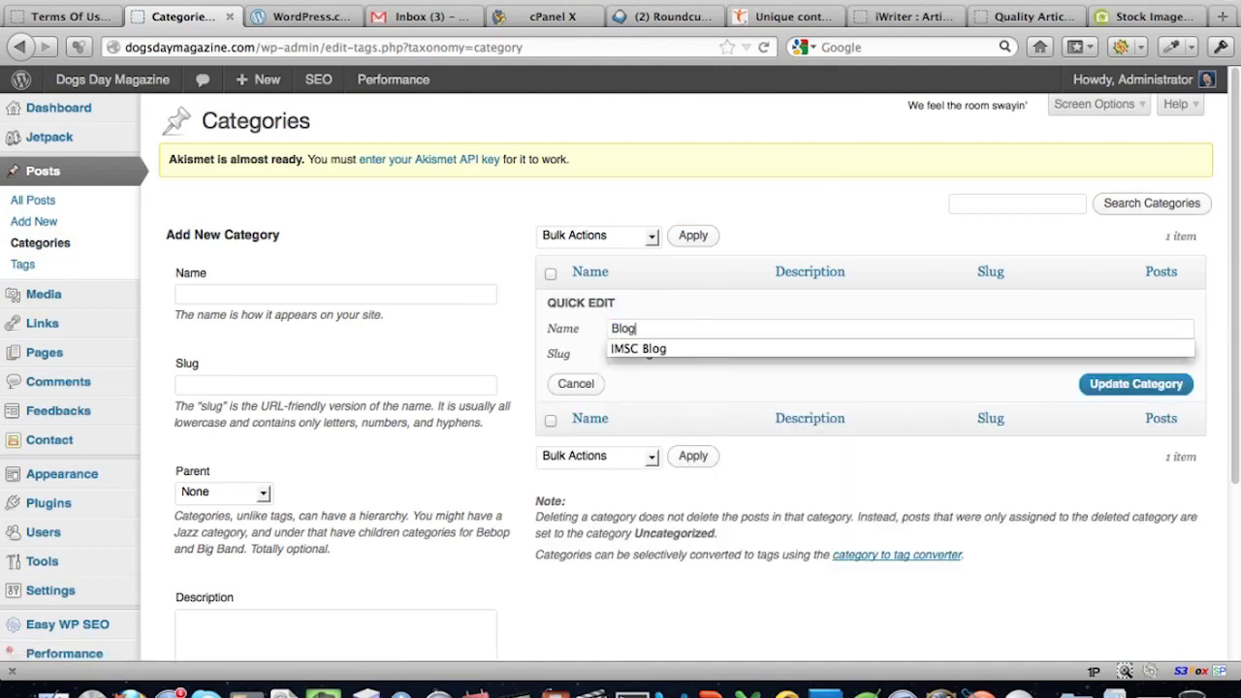
pyautogui.click(637, 357)
pyautogui.doubleClick(637, 355)
pyautogui.write('blog')
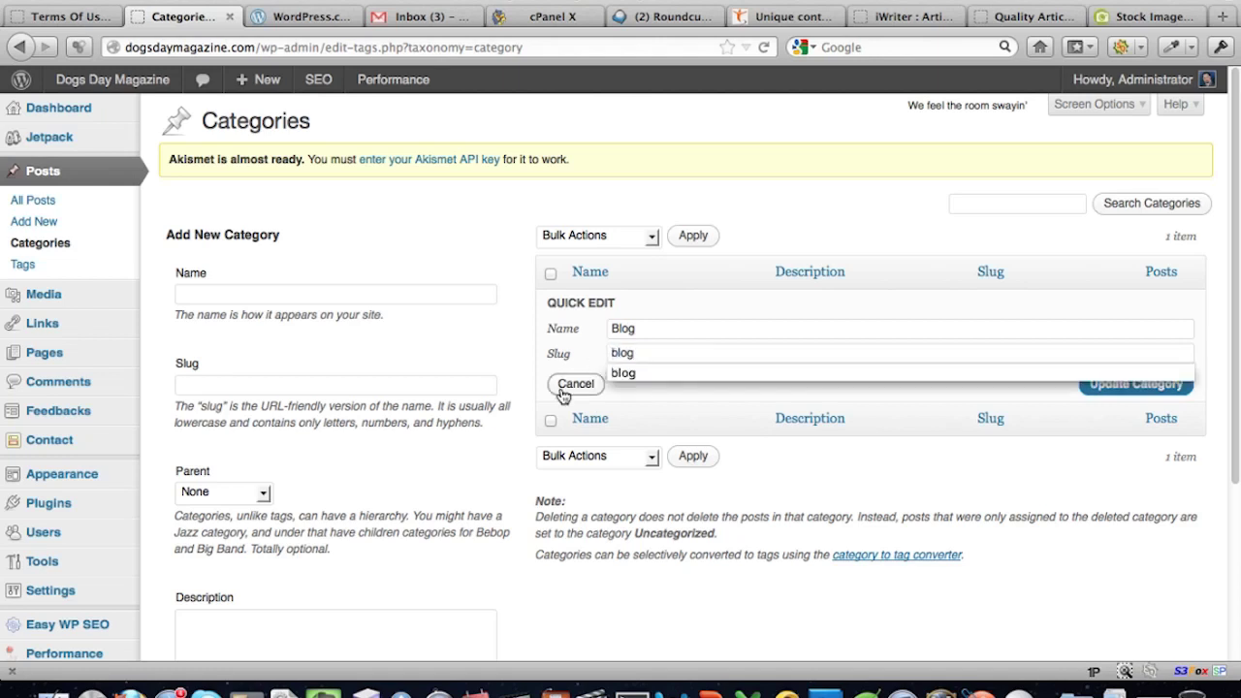
pyautogui.click(809, 396)
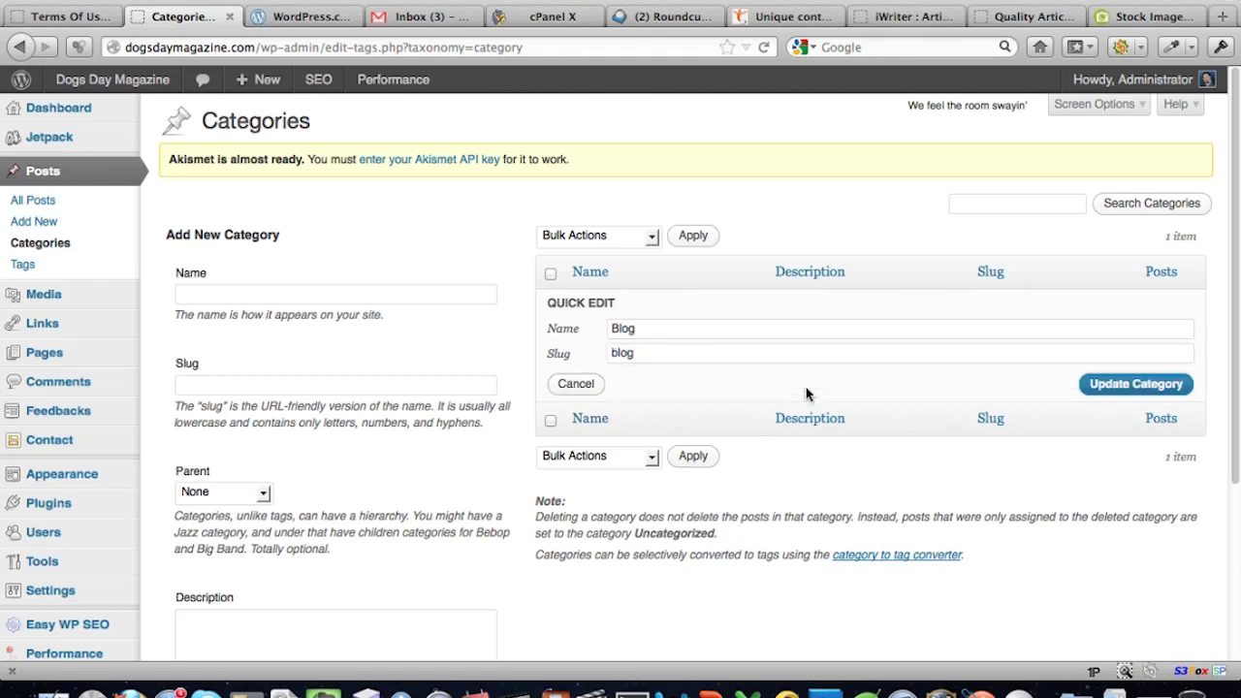
pyautogui.click(1159, 386)
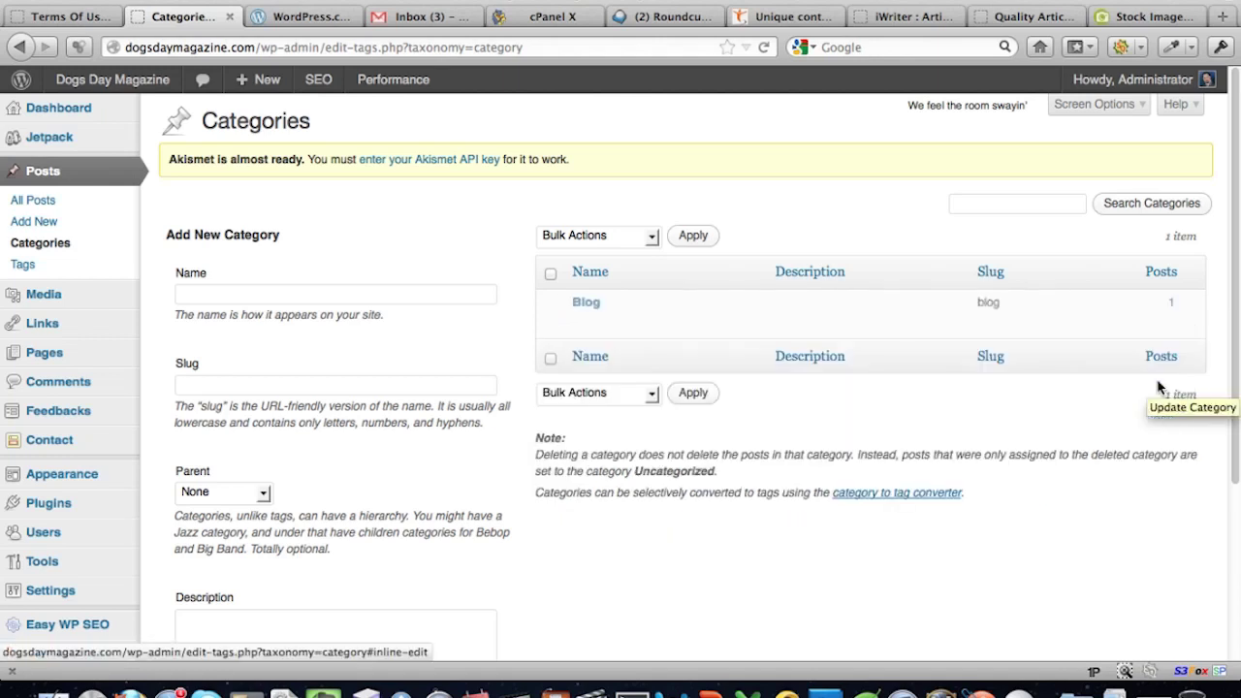
pyautogui.click(272, 19)
# Step: Reload the live site, open BLOG from the menu, and scroll the archive listing Hello world
pyautogui.click(113, 17)
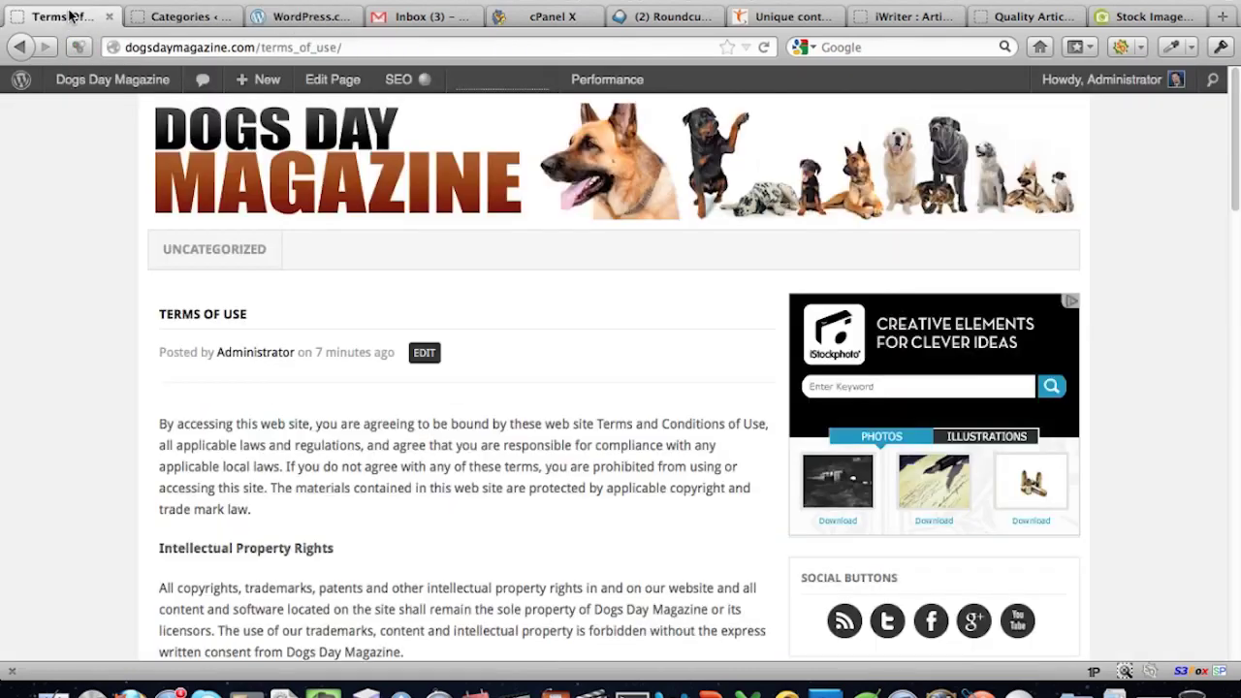
pyautogui.click(764, 47)
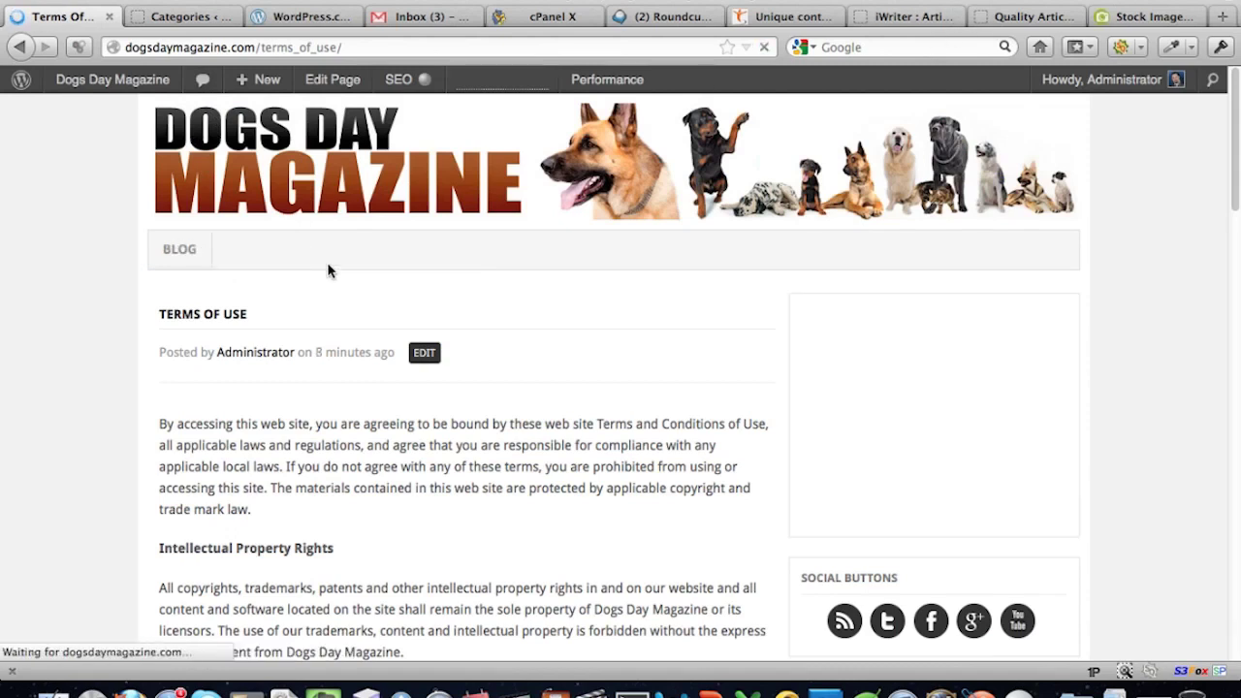
pyautogui.click(193, 264)
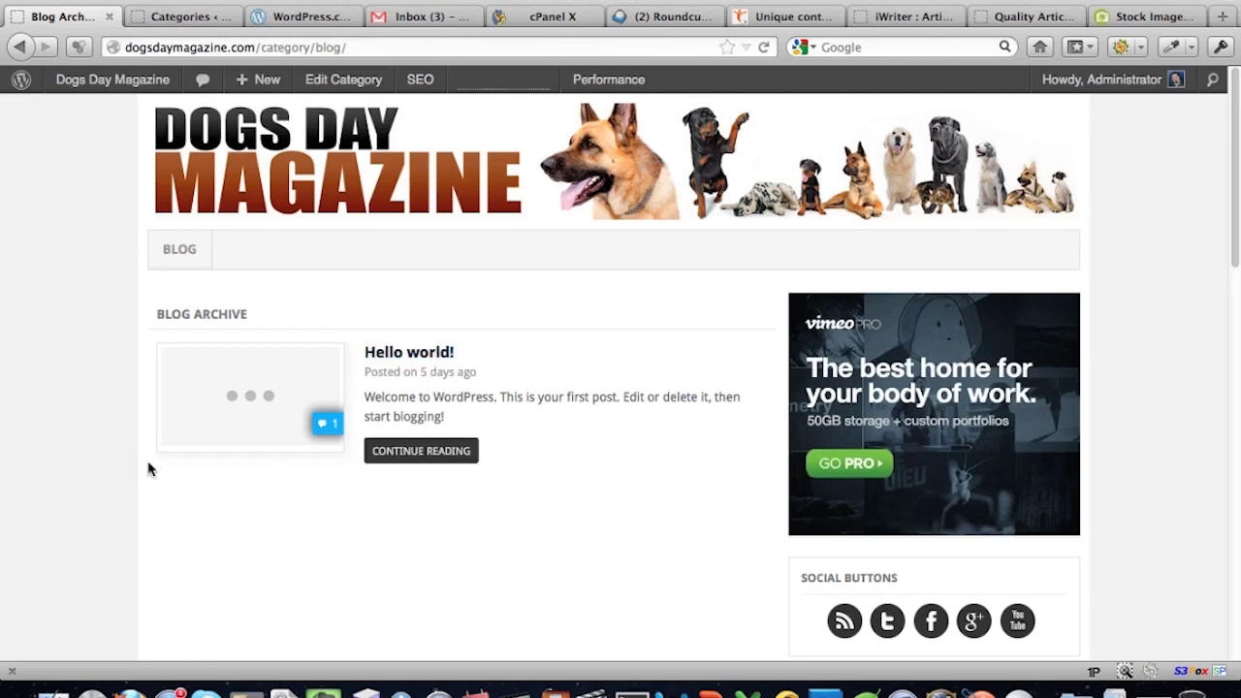
pyautogui.scroll(-10, 142, 475)
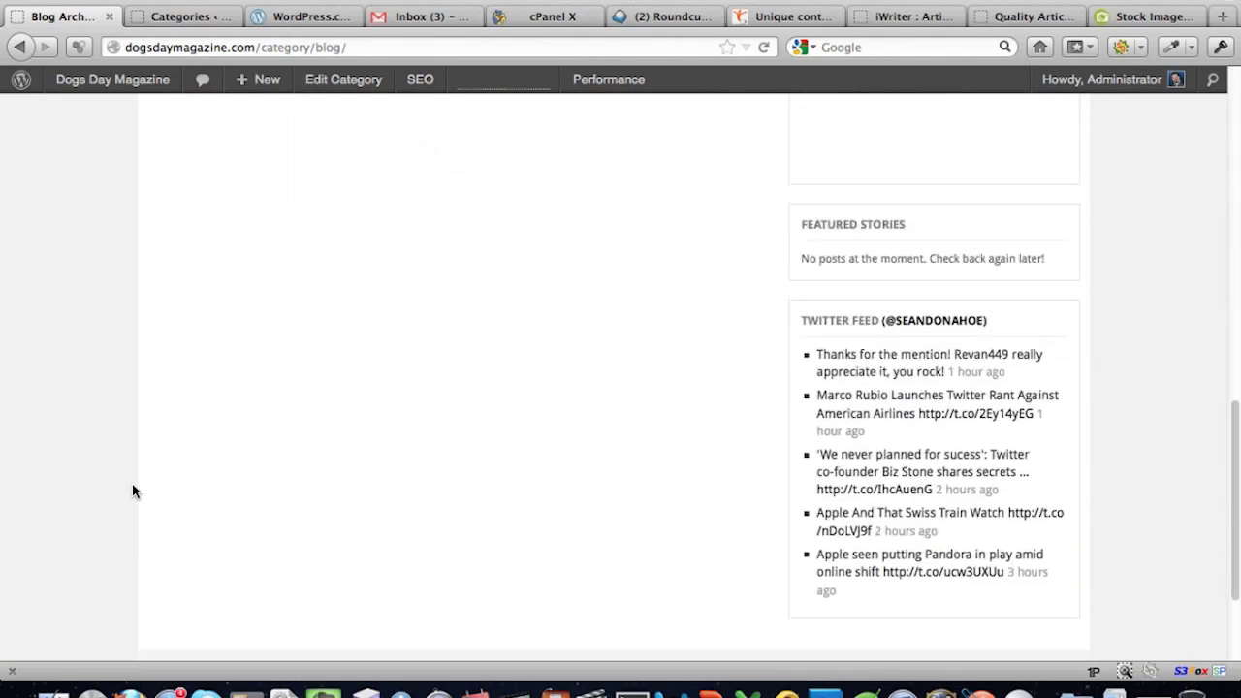
pyautogui.scroll(10, 134, 492)
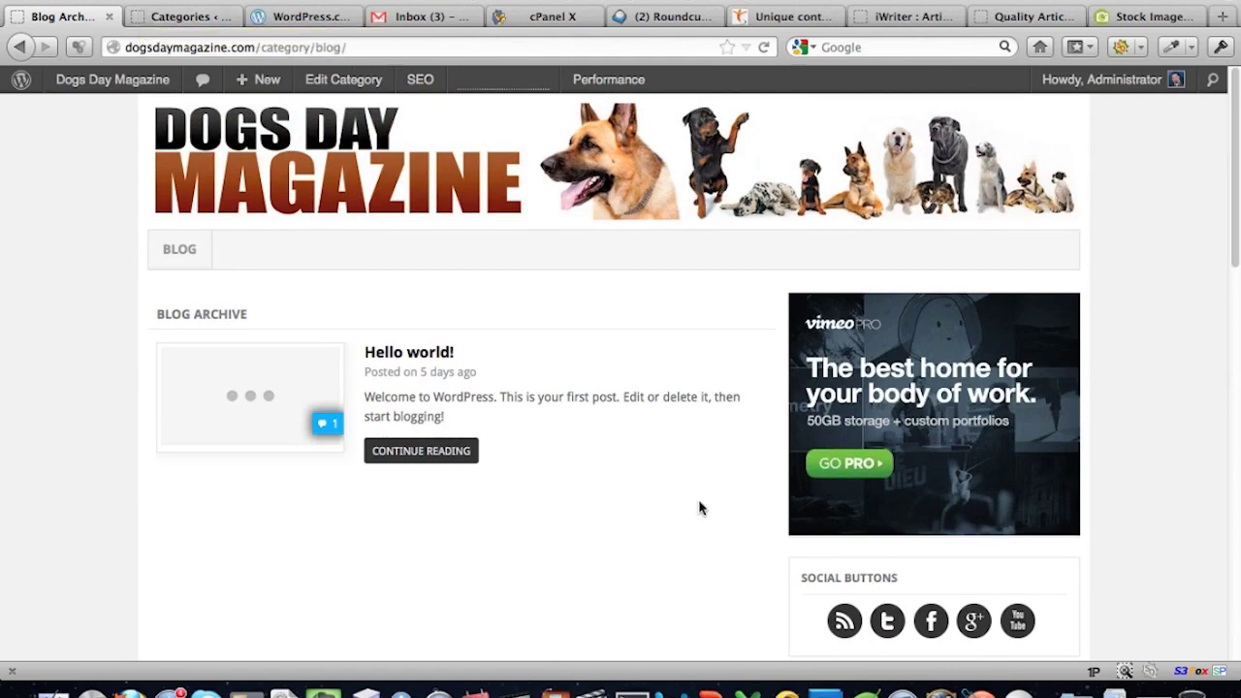
pyautogui.scroll(-10, 646, 488)
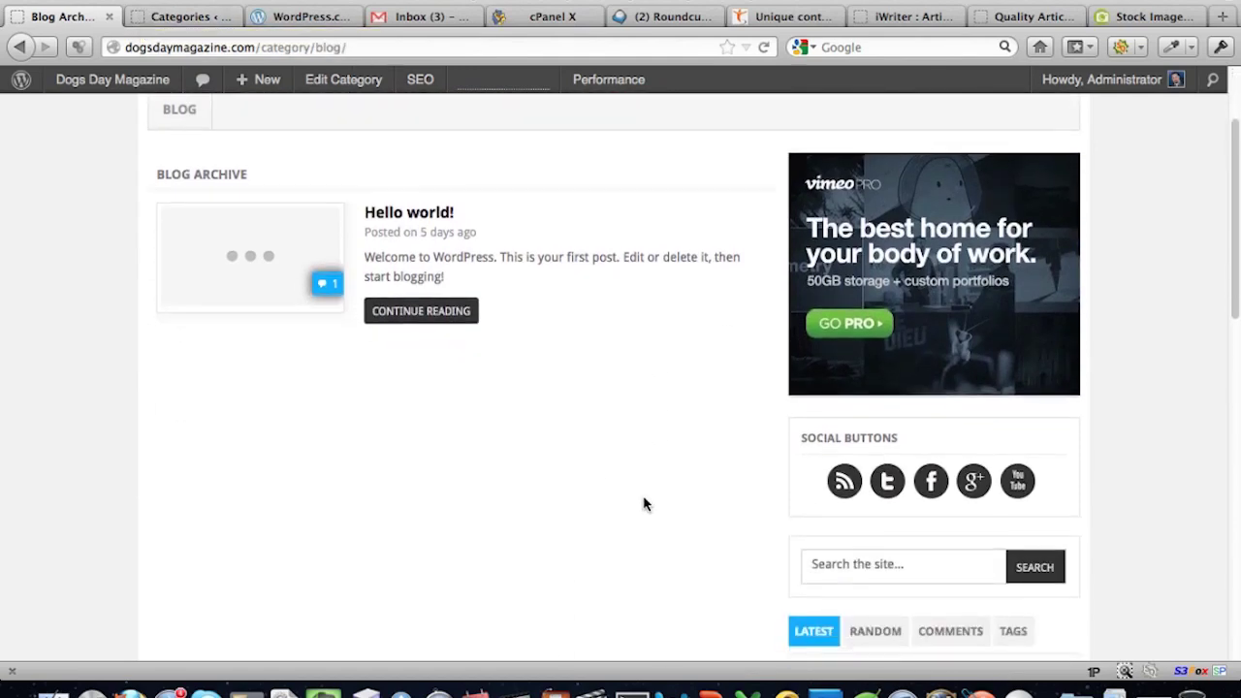
pyautogui.scroll(5, 645, 503)
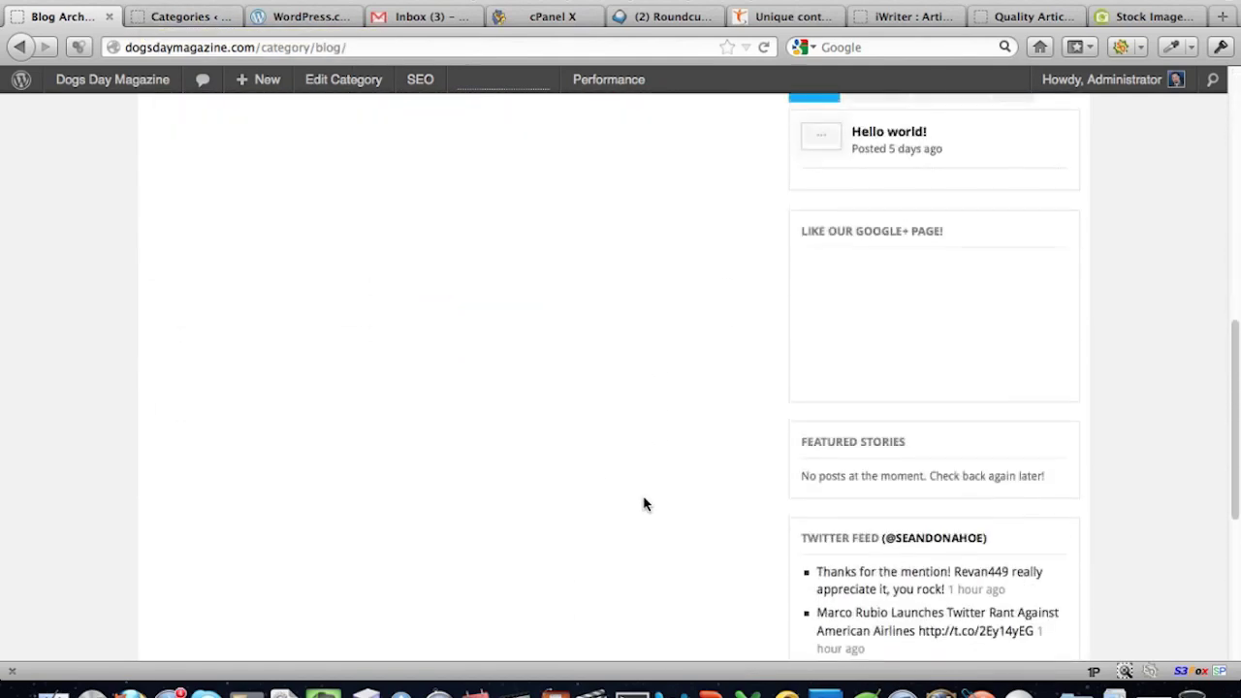
pyautogui.scroll(-3, 715, 485)
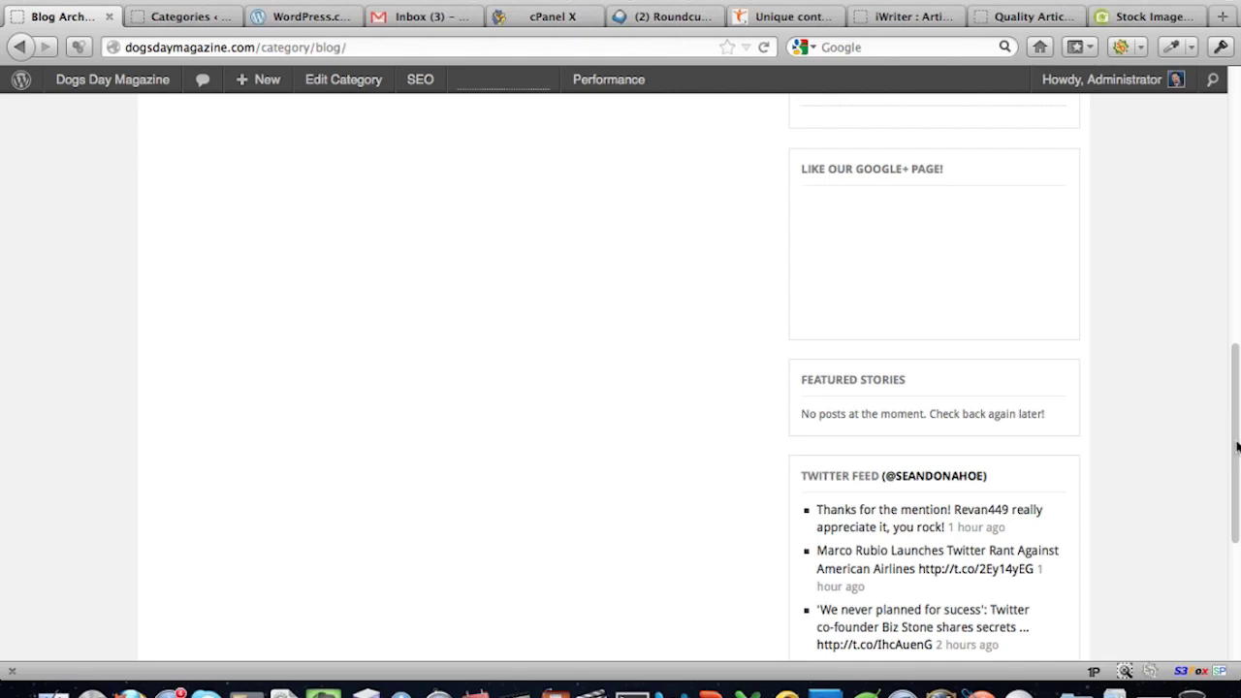
pyautogui.moveTo(1236, 443); pyautogui.dragTo(1226, 194)
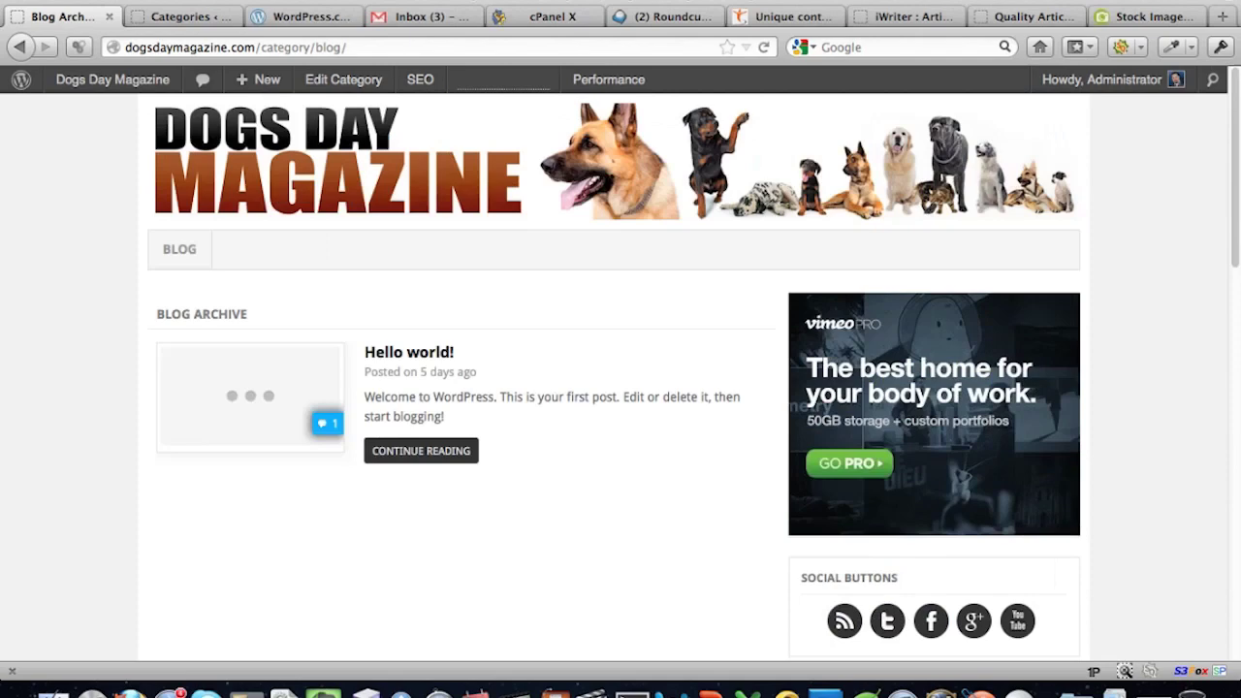
pyautogui.click(288, 19)
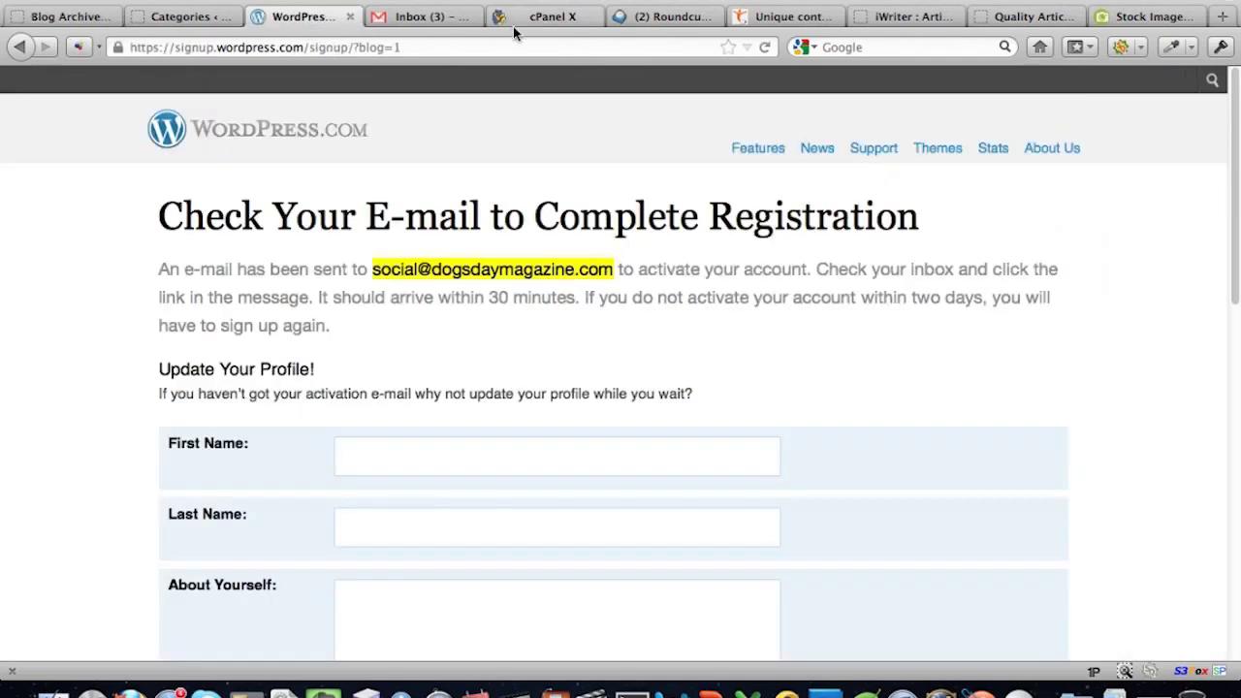
# Step: Go to analytics.google.com, choose Create an account, and sign in with the account password
pyautogui.click(258, 55)
pyautogui.write('anal')
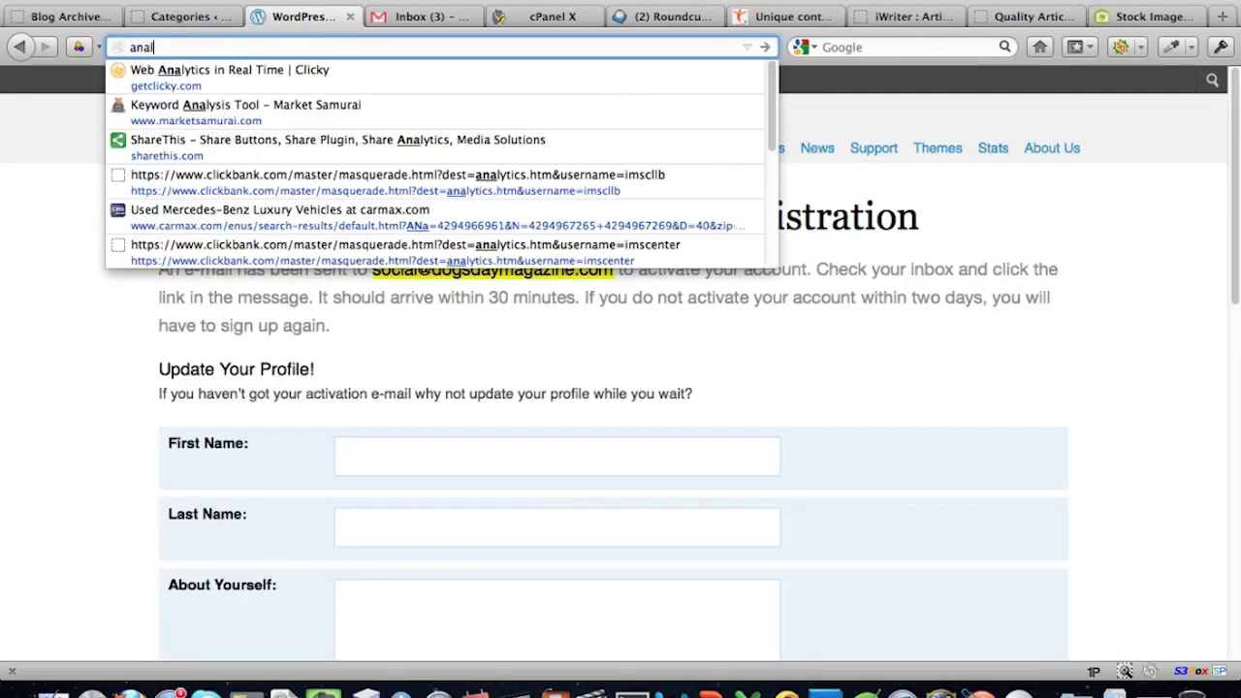
pyautogui.write('ytics.goog.eco')
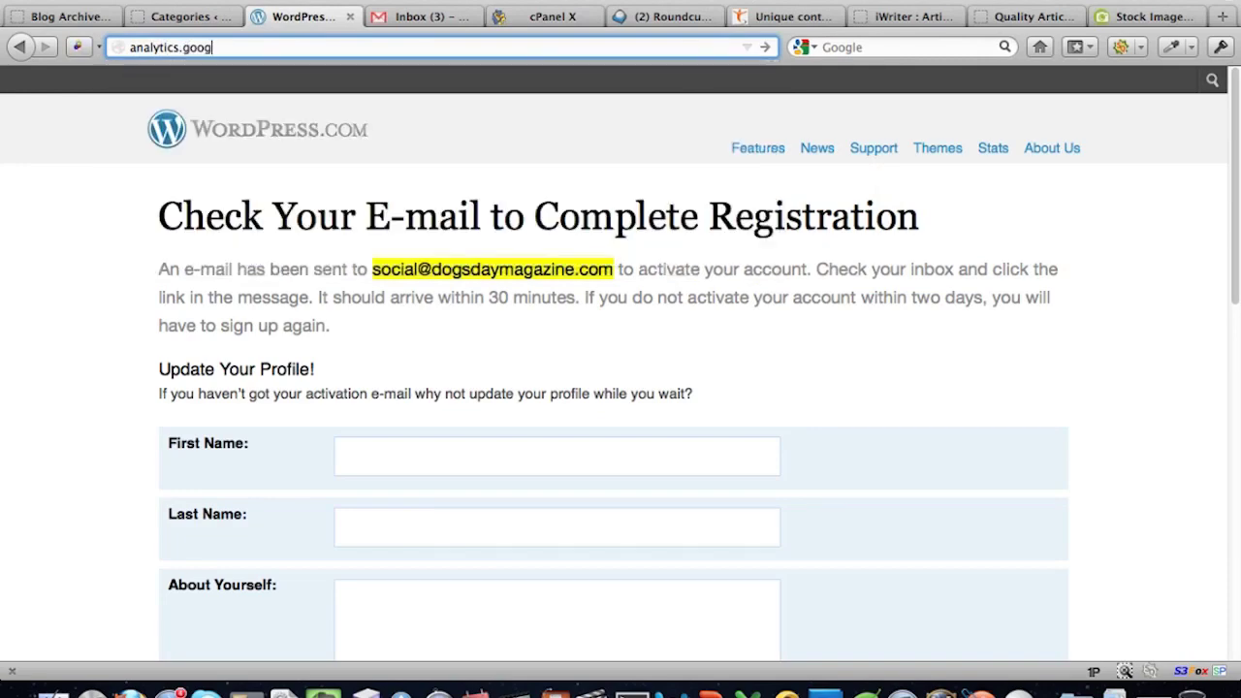
pyautogui.press('BackSpace')
pyautogui.press('BackSpace')
pyautogui.press('BackSpace')
pyautogui.press('BackSpace')
pyautogui.write('le.com')
pyautogui.press('Return')
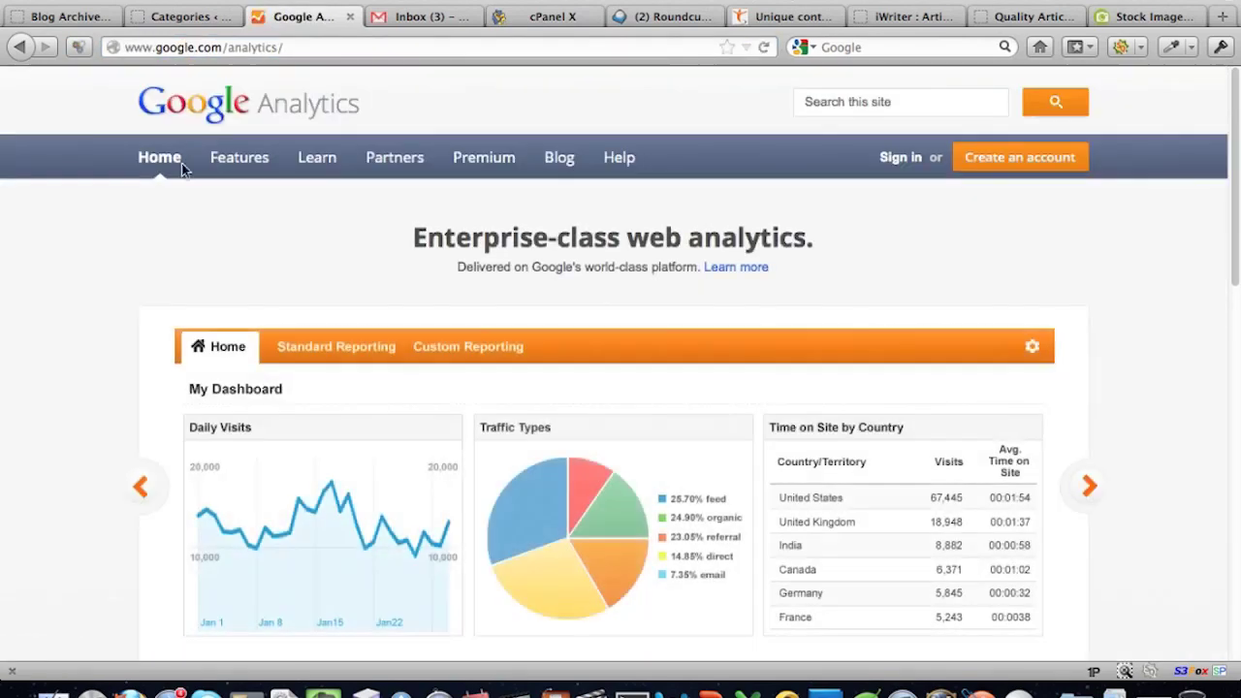
pyautogui.click(980, 163)
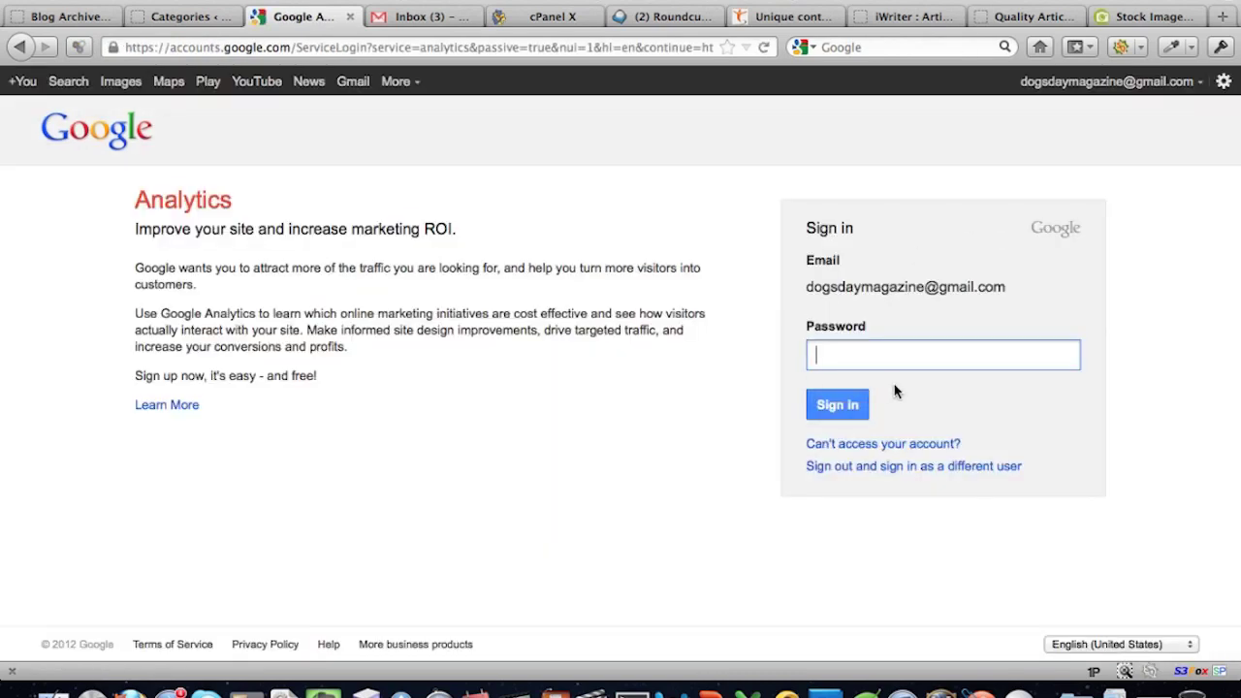
pyautogui.write('•••••')
pyautogui.press('Return')
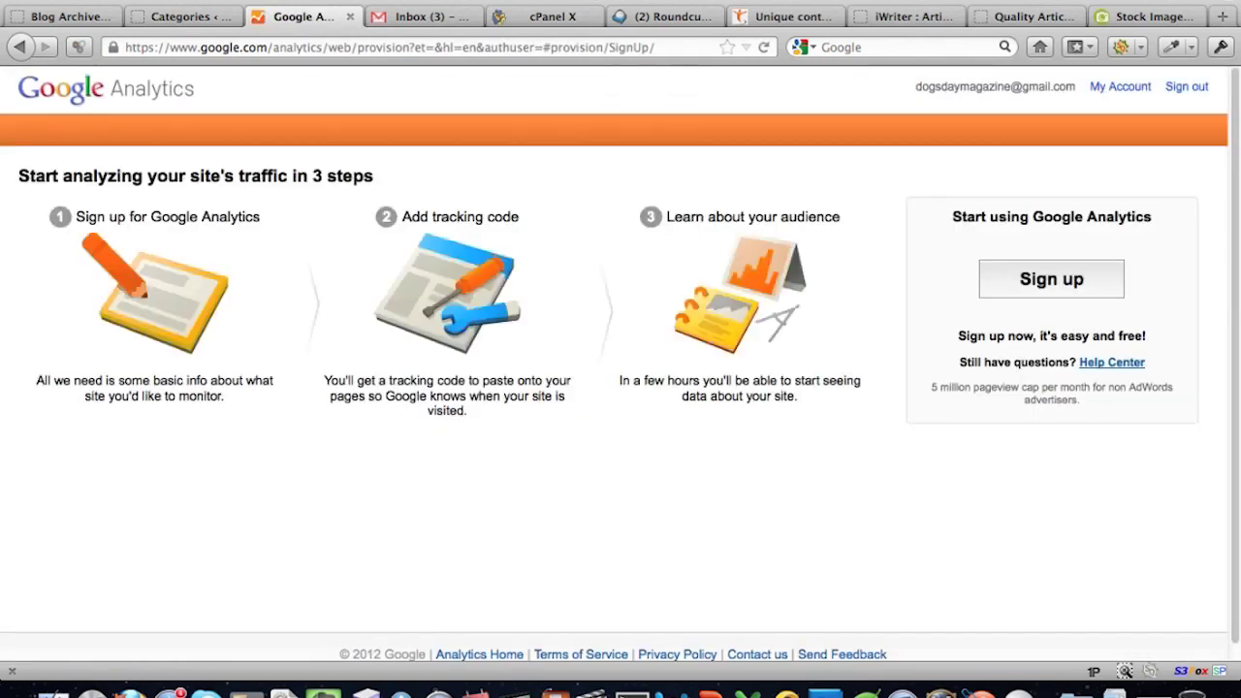
pyautogui.click(1045, 288)
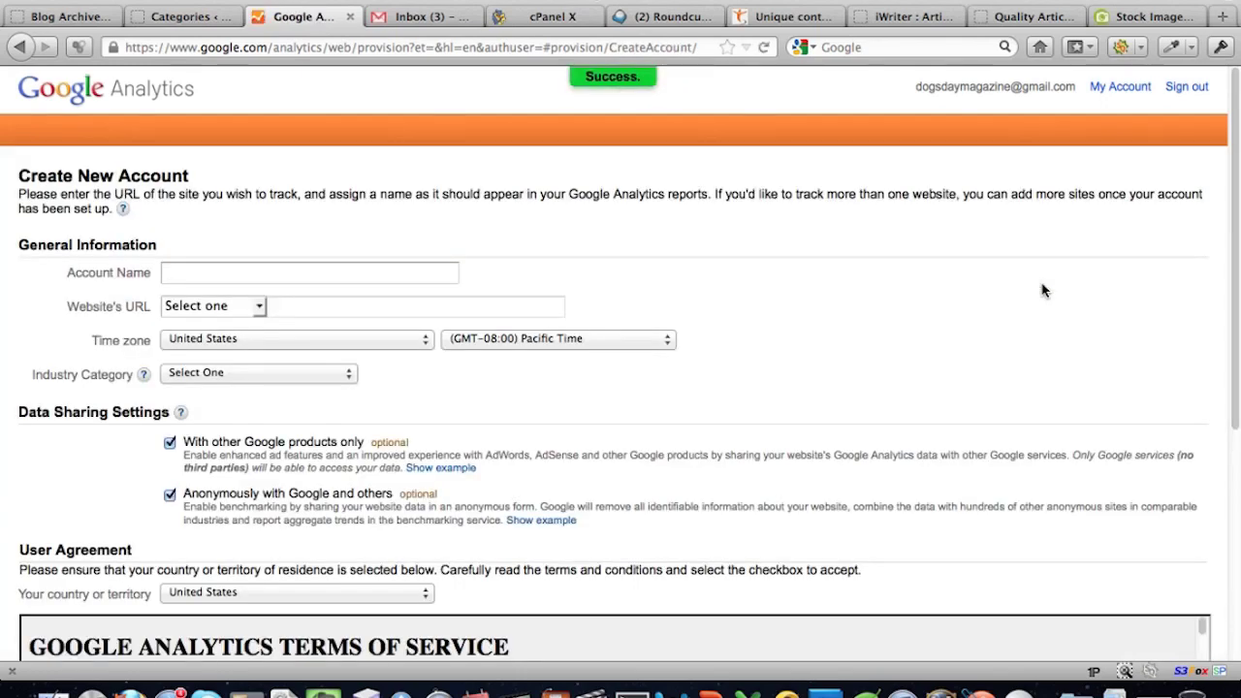
pyautogui.write('DogsDay')
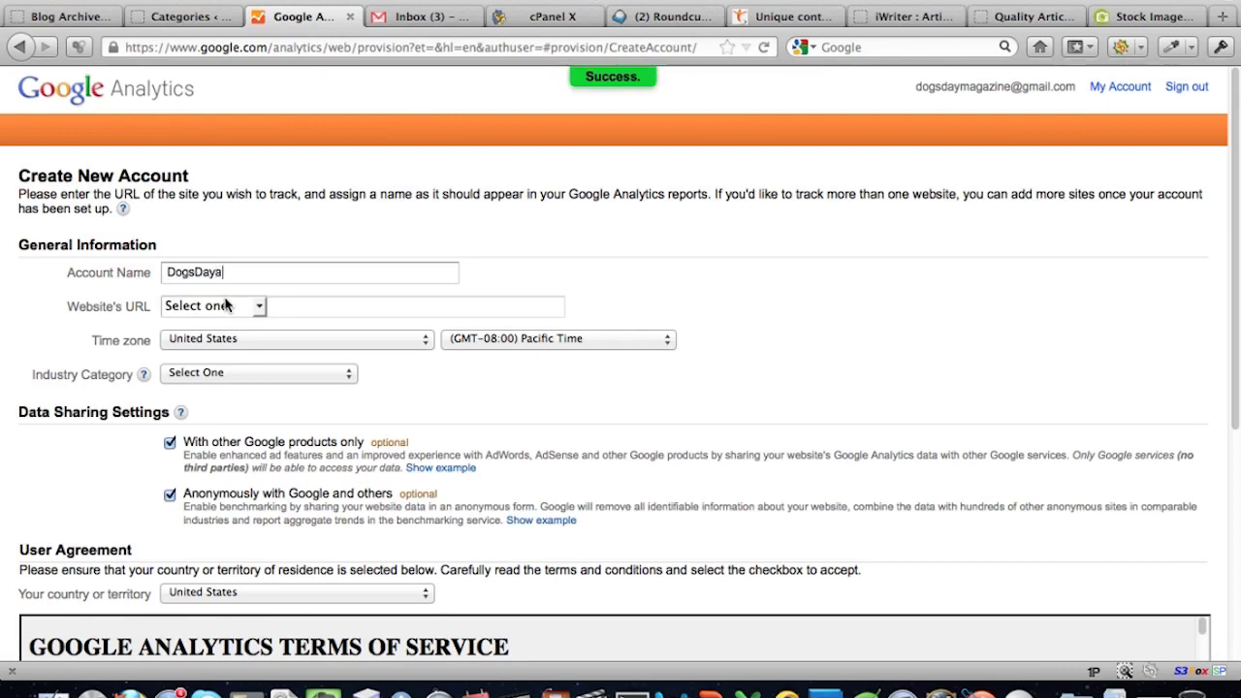
pyautogui.write('Magazine')
pyautogui.click(244, 306)
pyautogui.click(194, 341)
pyautogui.moveTo(286, 281); pyautogui.dragTo(10, 272)
pyautogui.press('super+c')
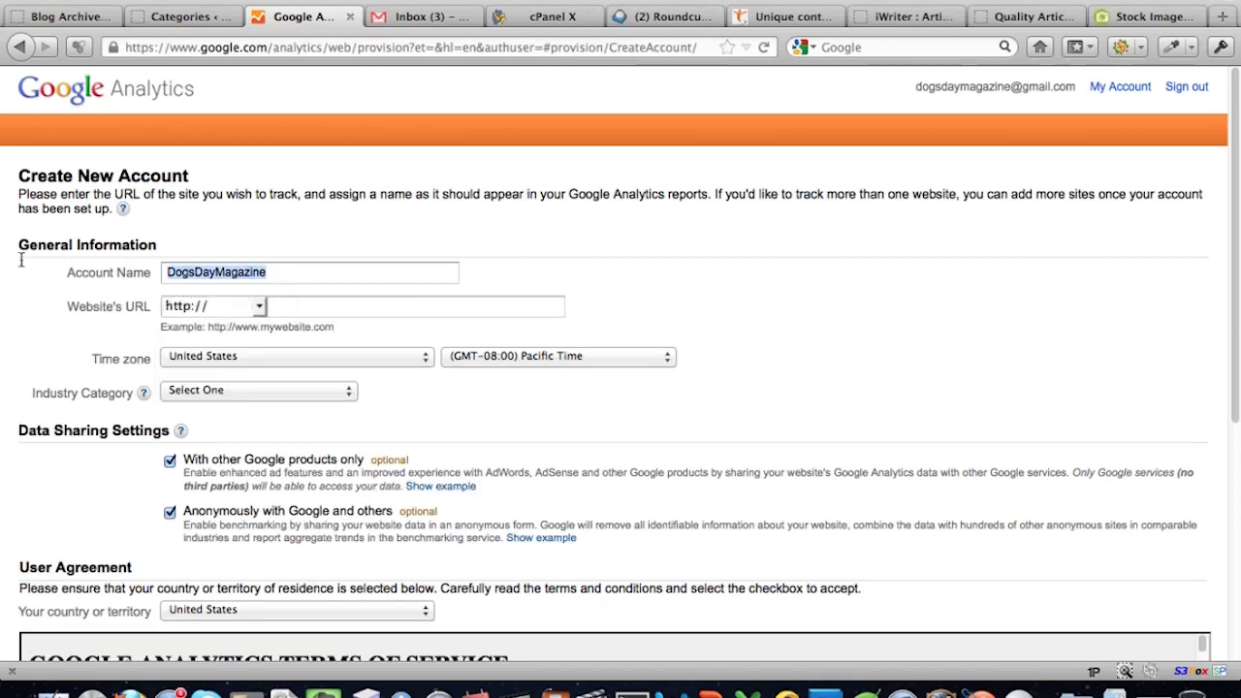
pyautogui.click(331, 311)
pyautogui.press('super+v')
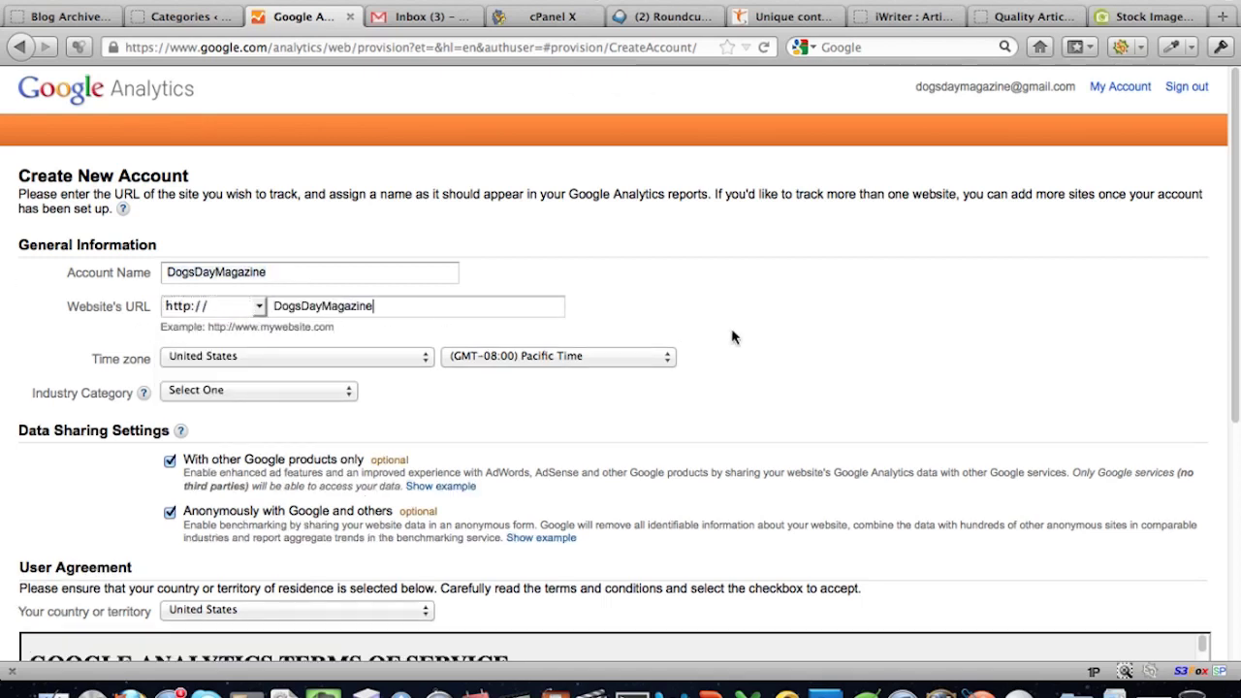
pyautogui.write('.com')
# Step: Choose the Retail industry, turn off data sharing, accept the terms and create the account
pyautogui.click(242, 391)
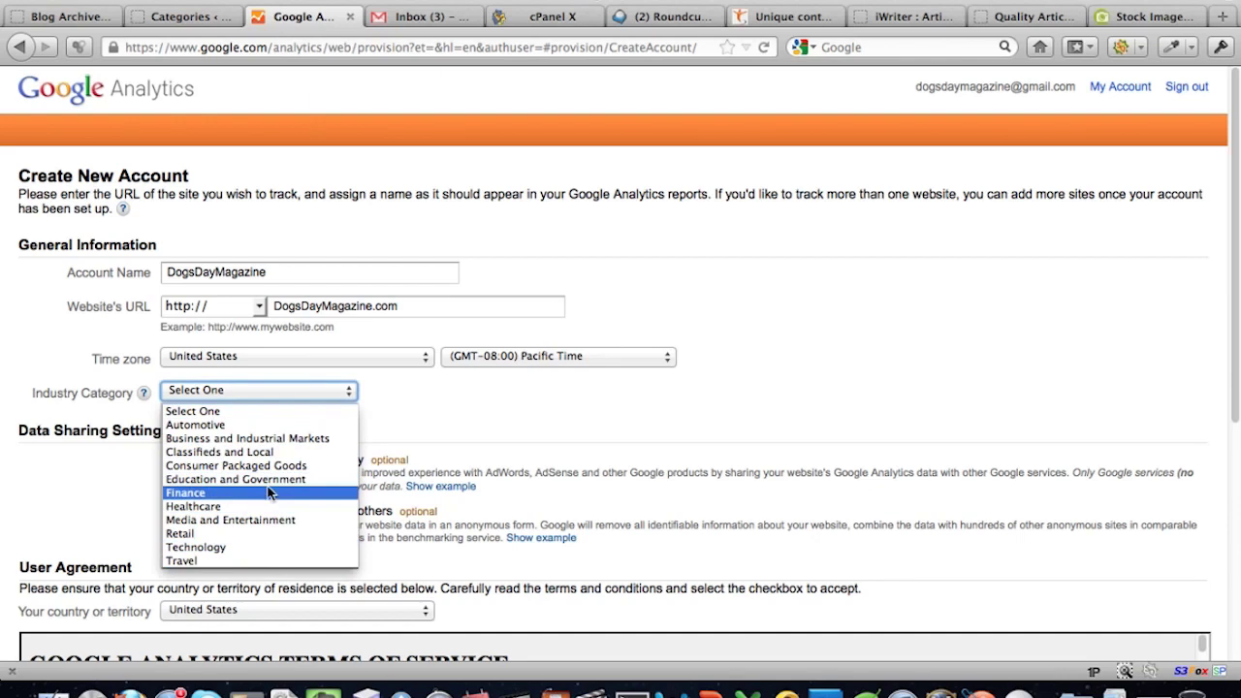
pyautogui.click(249, 534)
pyautogui.scroll(-1, 88, 489)
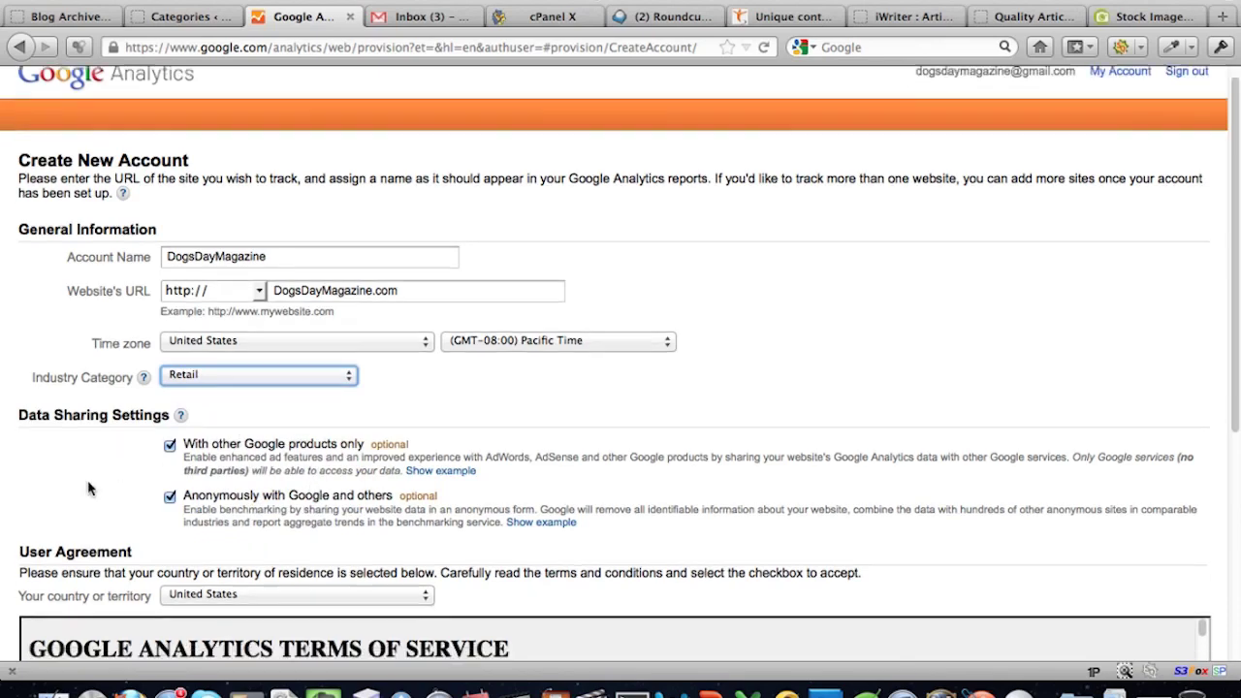
pyautogui.scroll(-5, 87, 489)
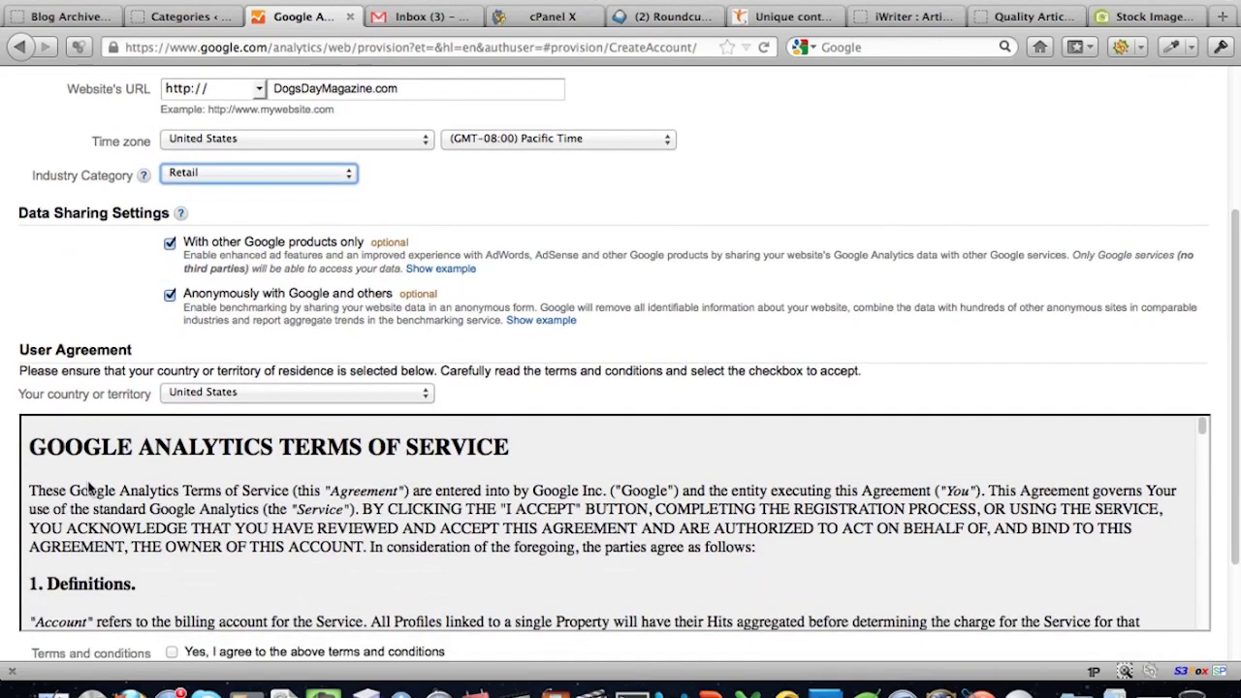
pyautogui.click(171, 246)
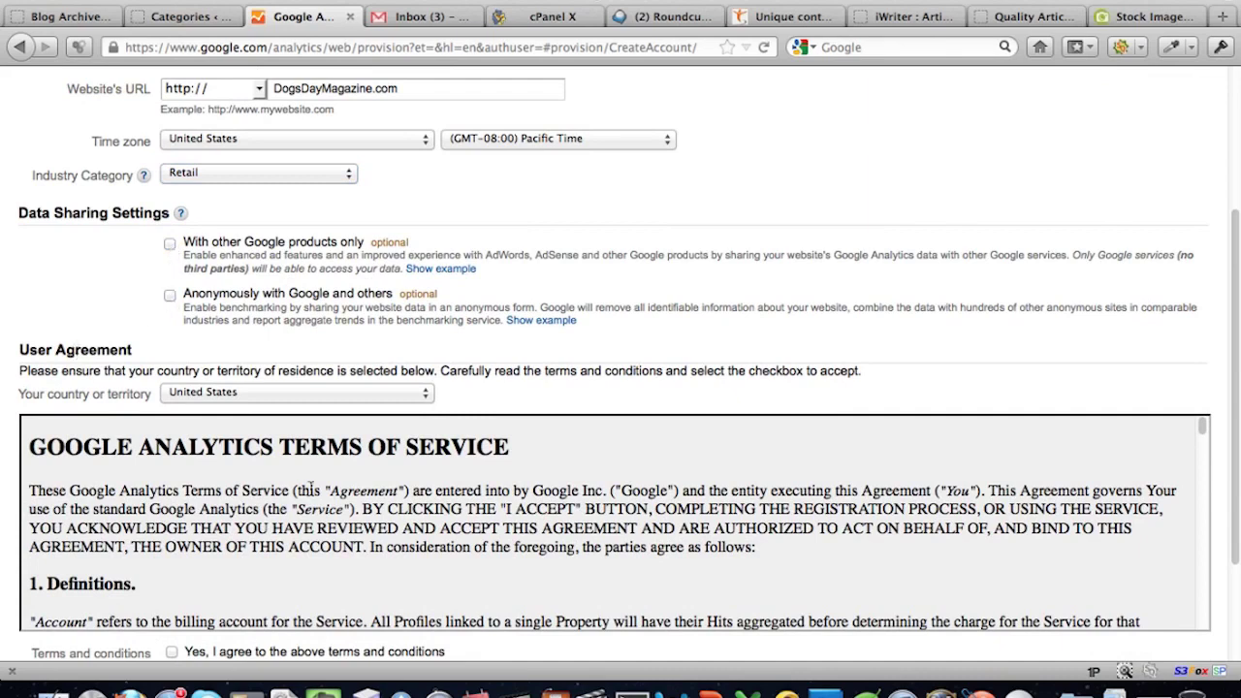
pyautogui.scroll(-5, 311, 490)
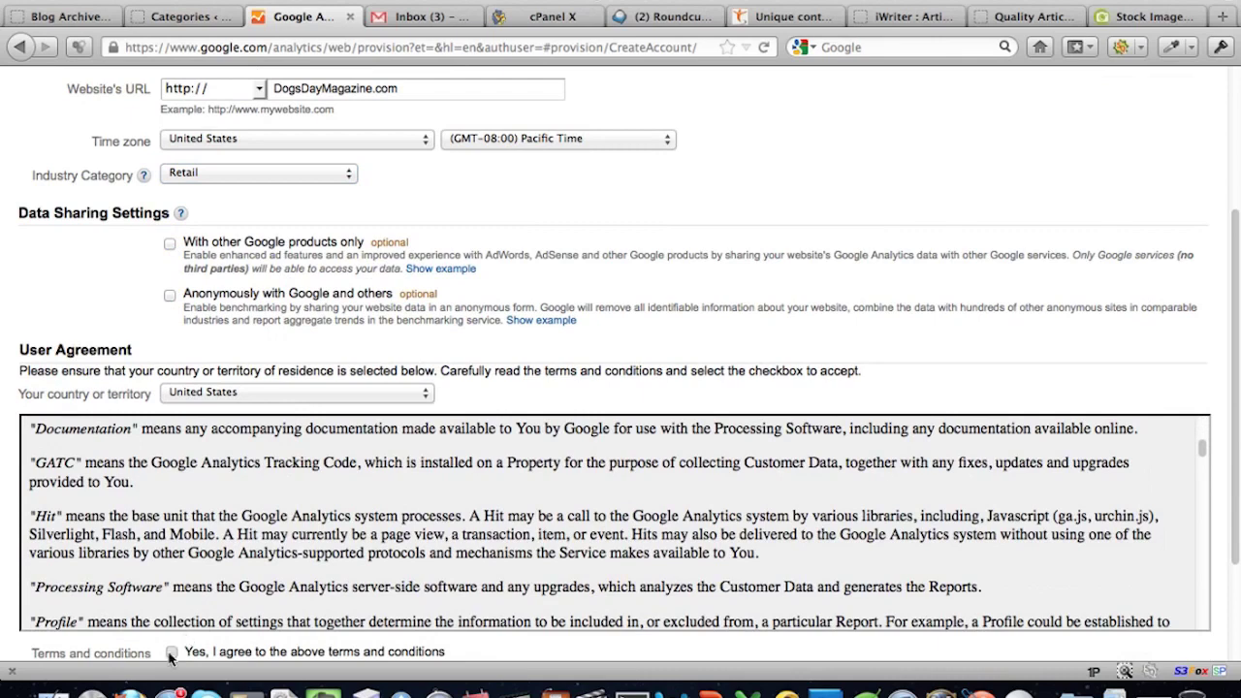
pyautogui.click(171, 653)
pyautogui.scroll(-3, 1235, 383)
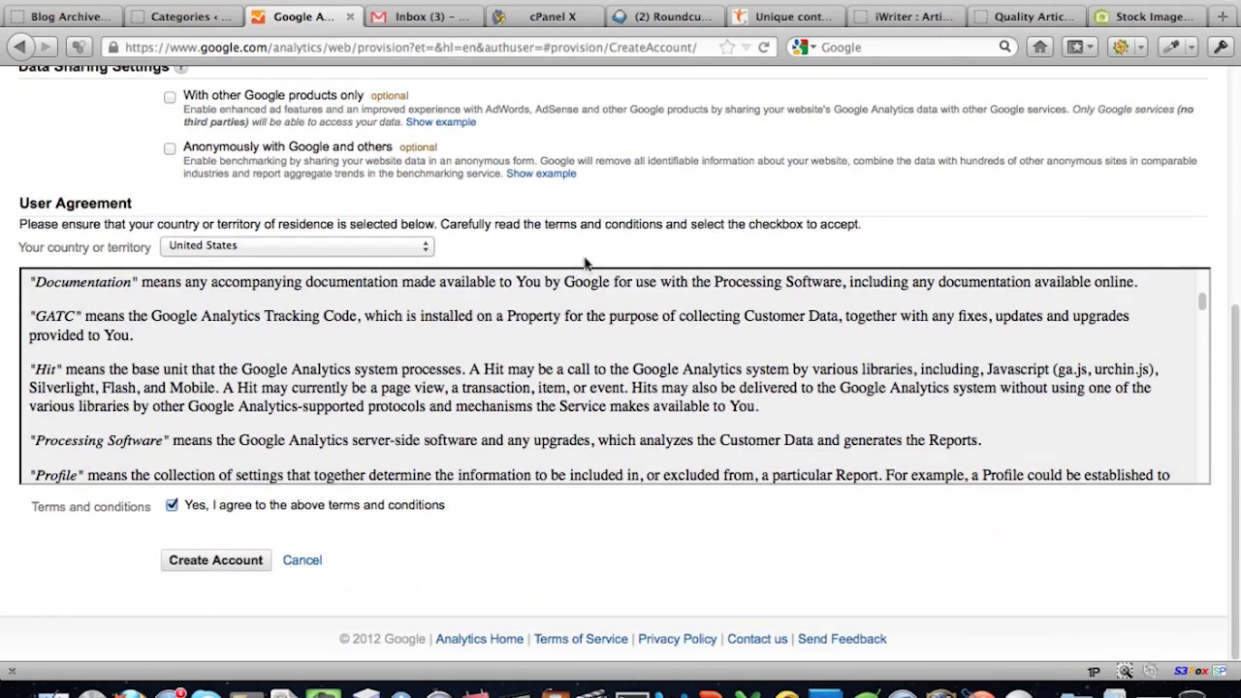
pyautogui.click(221, 564)
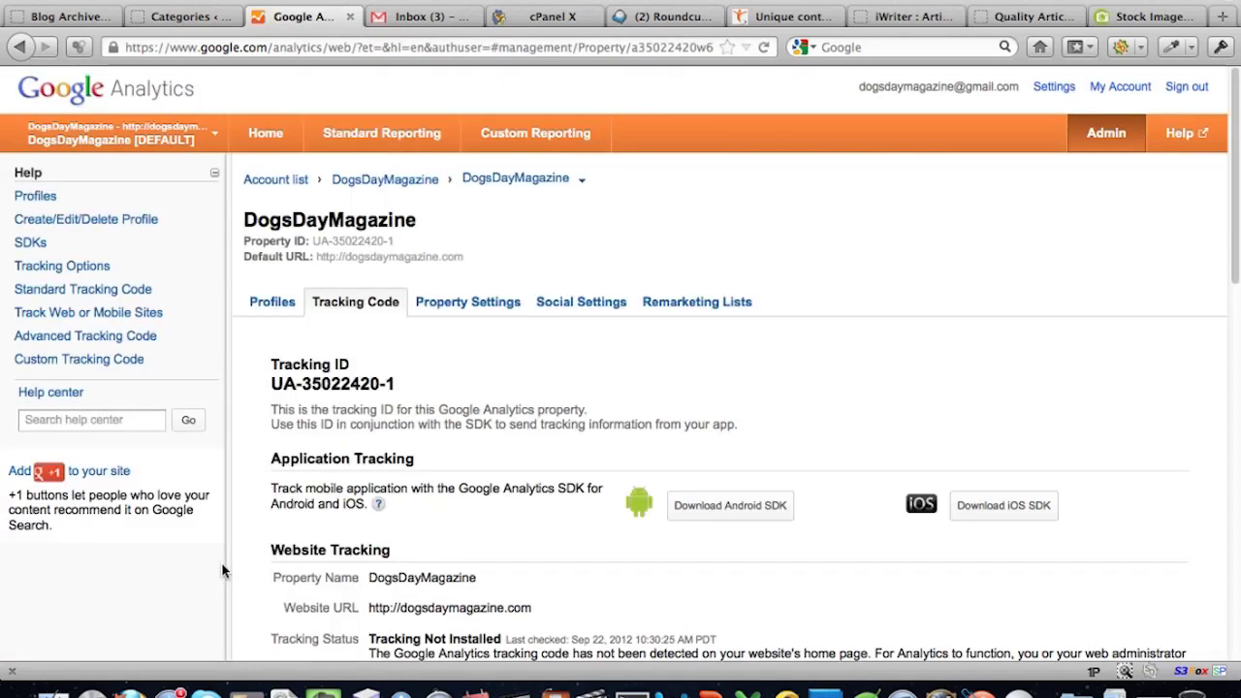
# Step: Scroll to 'Paste this code on your site' and select the entire tracking script
pyautogui.scroll(-1, 515, 540)
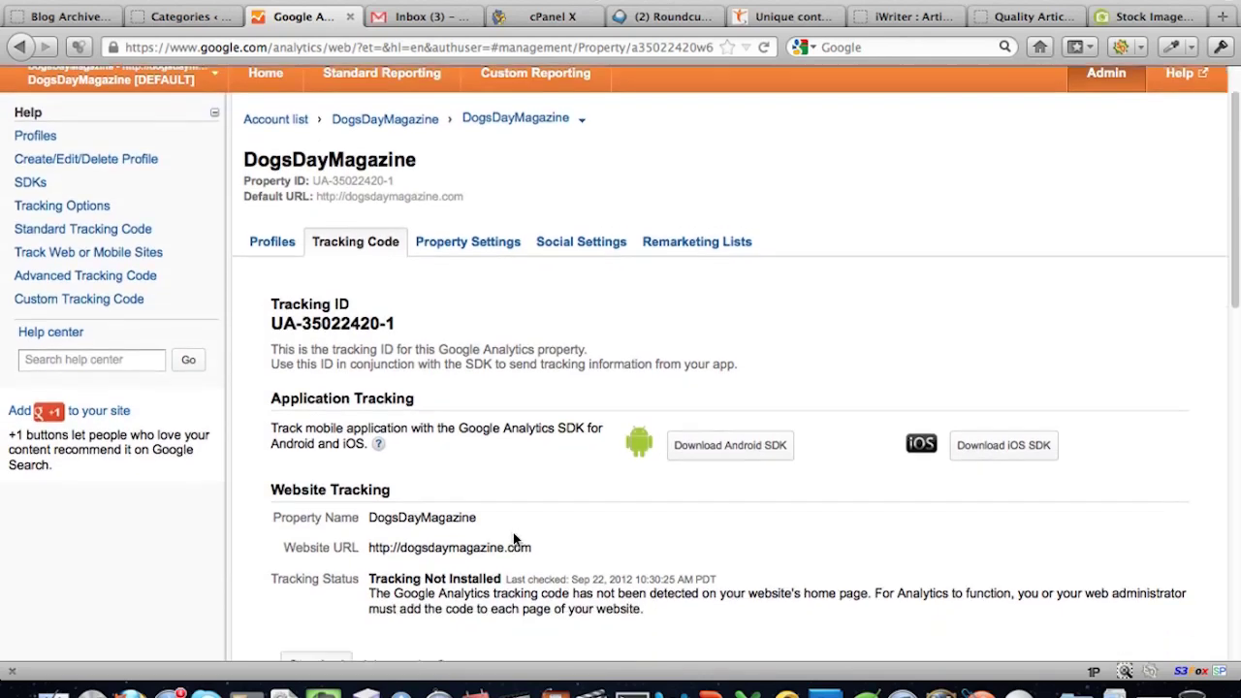
pyautogui.scroll(-5, 514, 541)
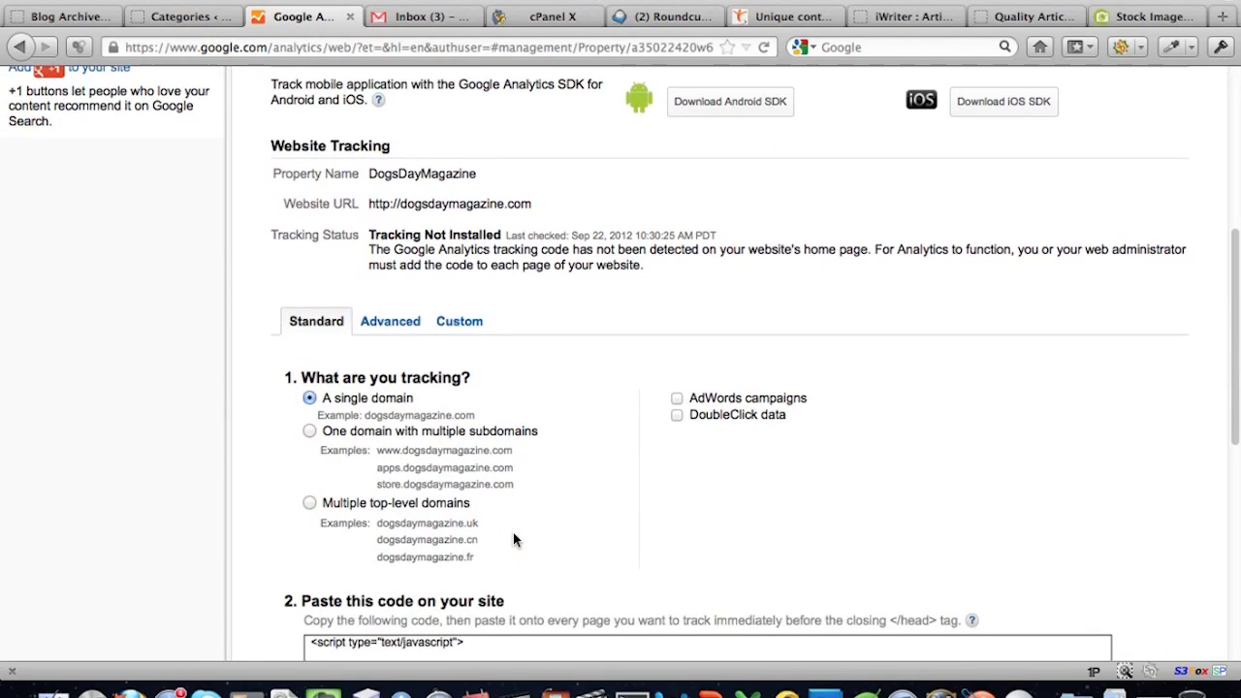
pyautogui.scroll(-1, 514, 540)
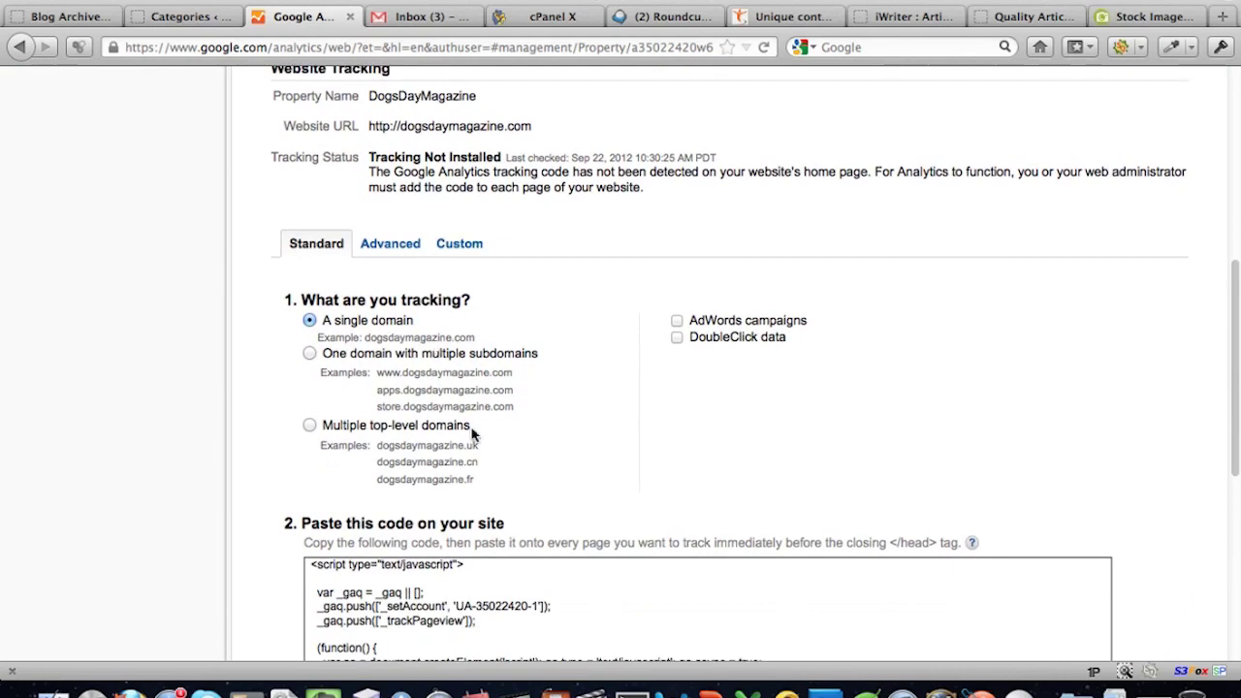
pyautogui.scroll(-3, 583, 537)
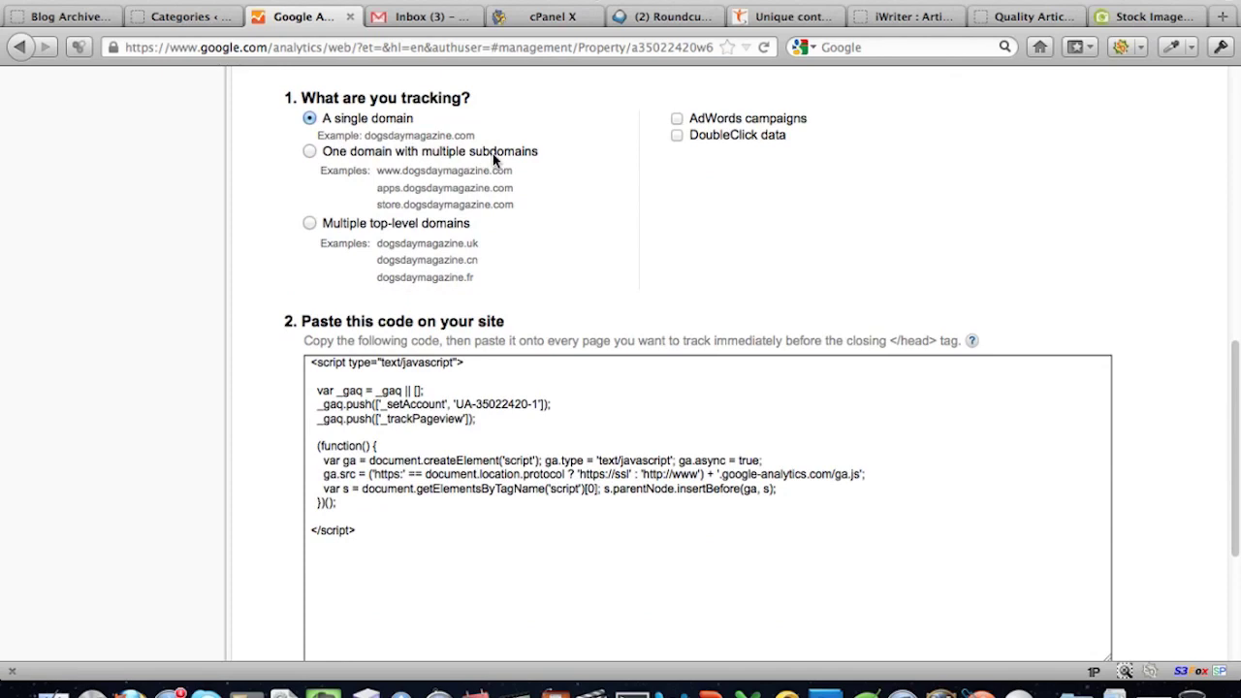
pyautogui.moveTo(372, 537); pyautogui.dragTo(106, 340)
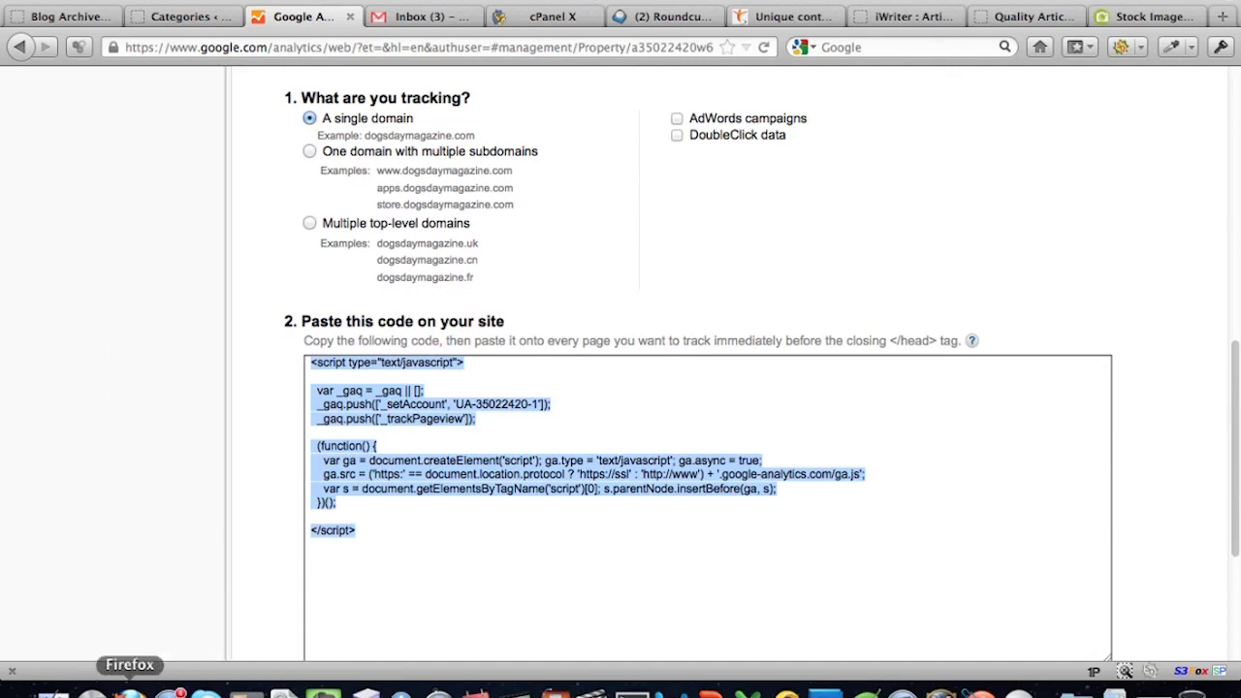
# Step: Open the Project AR2 Theme Options page under Appearance in the WordPress admin
pyautogui.click(58, 16)
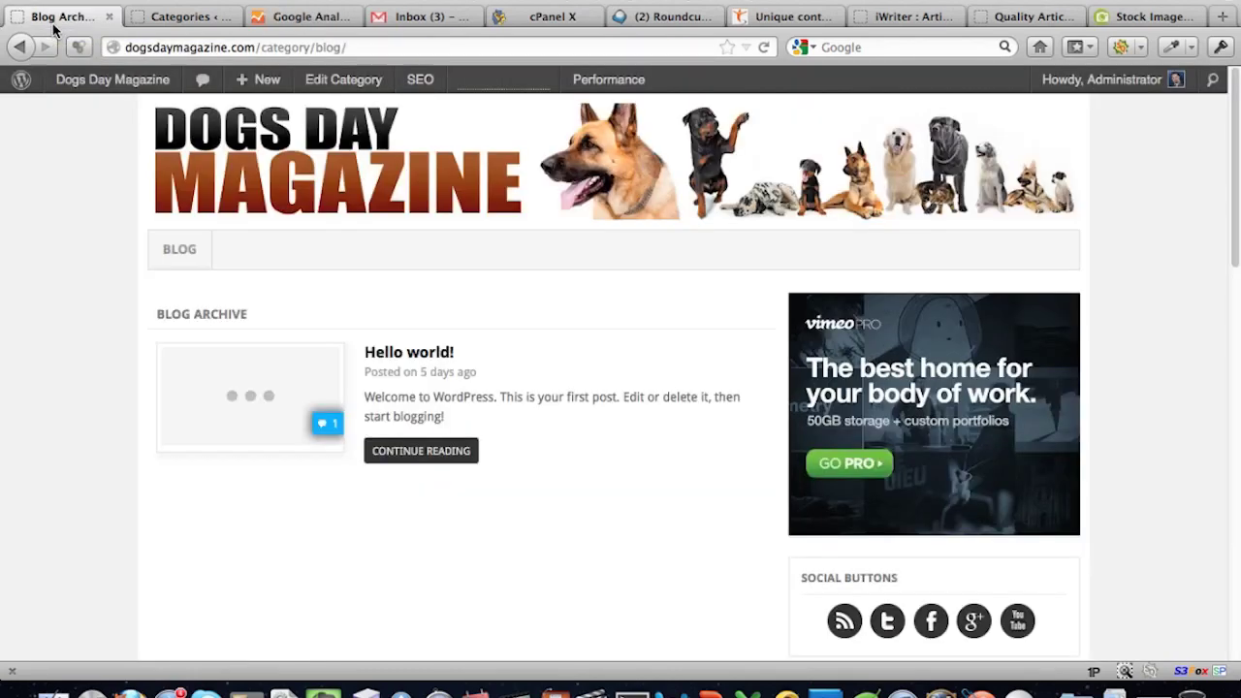
pyautogui.click(204, 29)
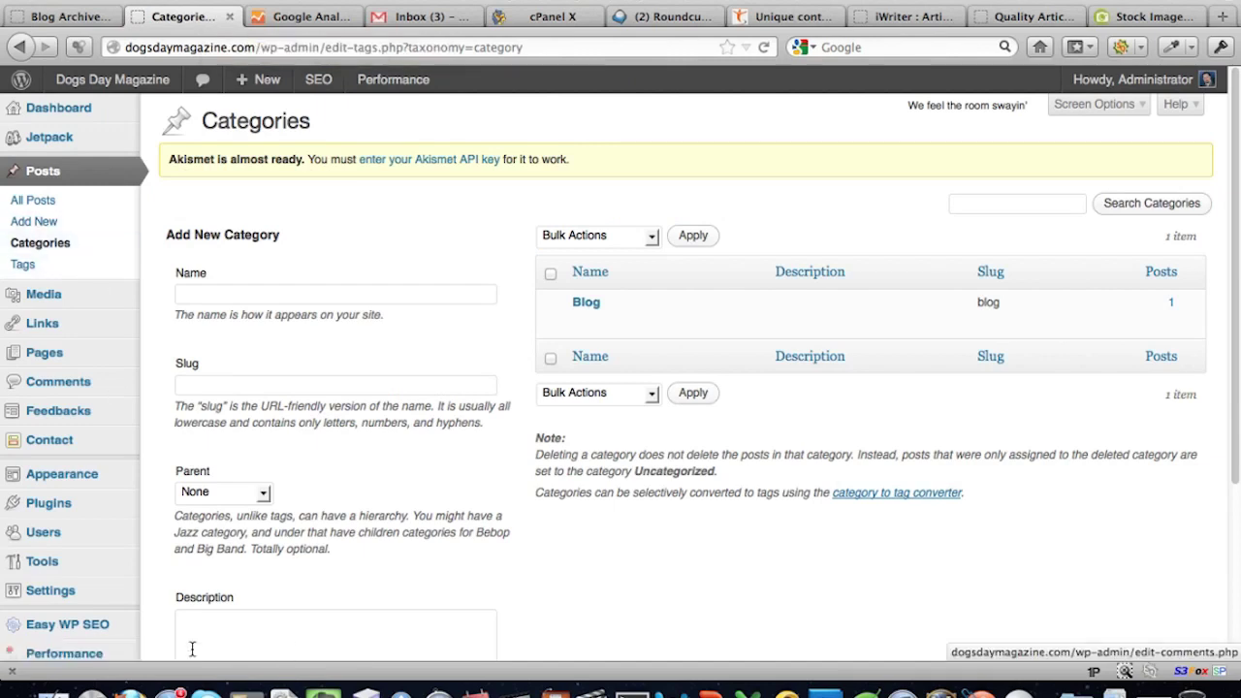
pyautogui.scroll(-2, 146, 582)
pyautogui.moveTo(61, 397)
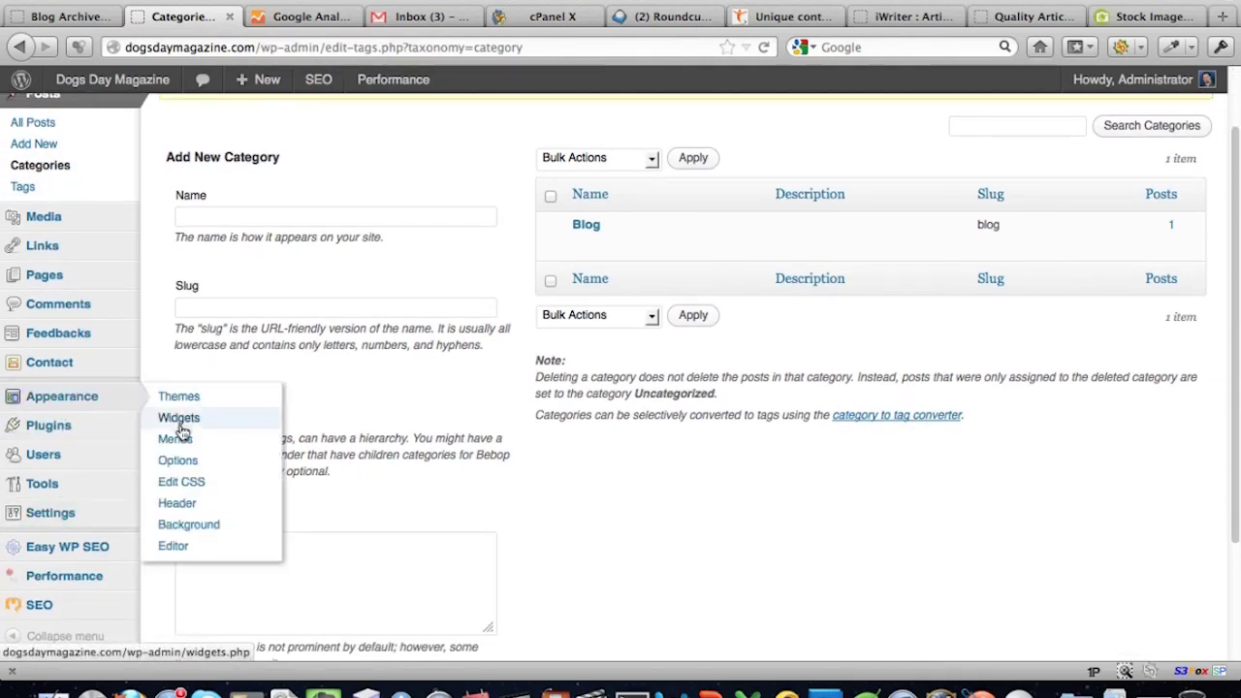
pyautogui.click(175, 462)
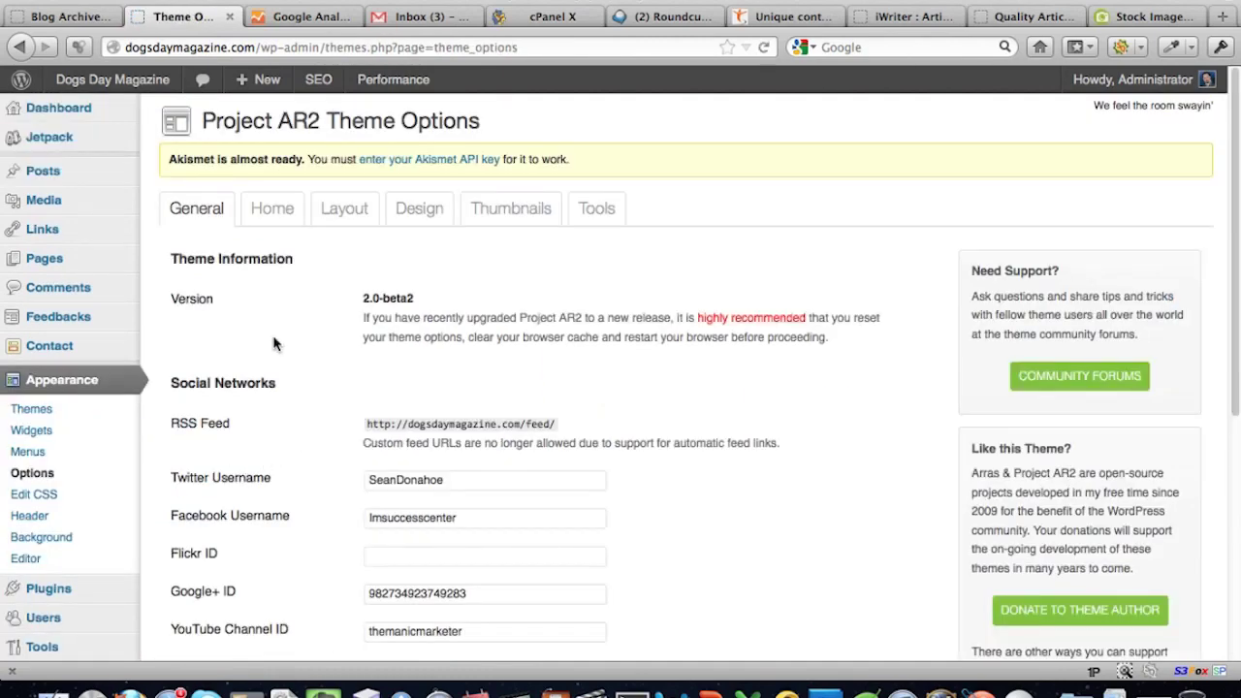
# Step: Review the Tools, Thumbnails and Design theme option tabs
pyautogui.click(594, 209)
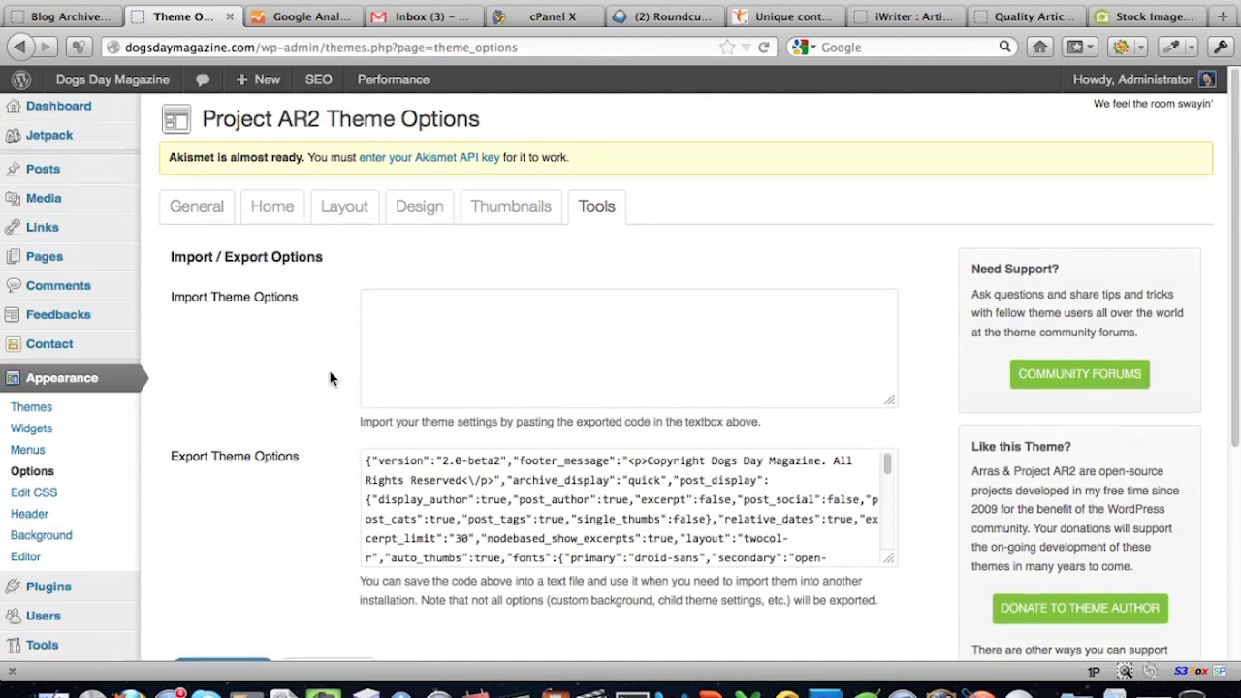
pyautogui.scroll(-5, 310, 416)
pyautogui.scroll(5, 311, 416)
pyautogui.click(544, 200)
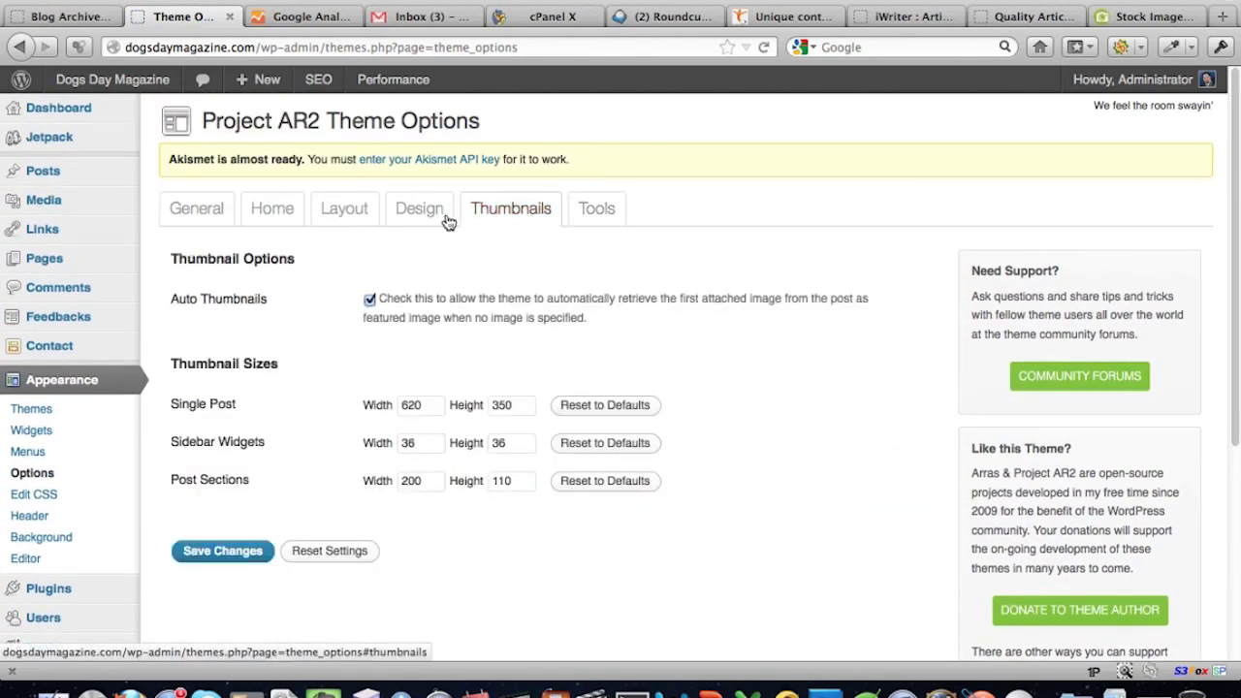
pyautogui.click(421, 211)
pyautogui.scroll(-5, 276, 301)
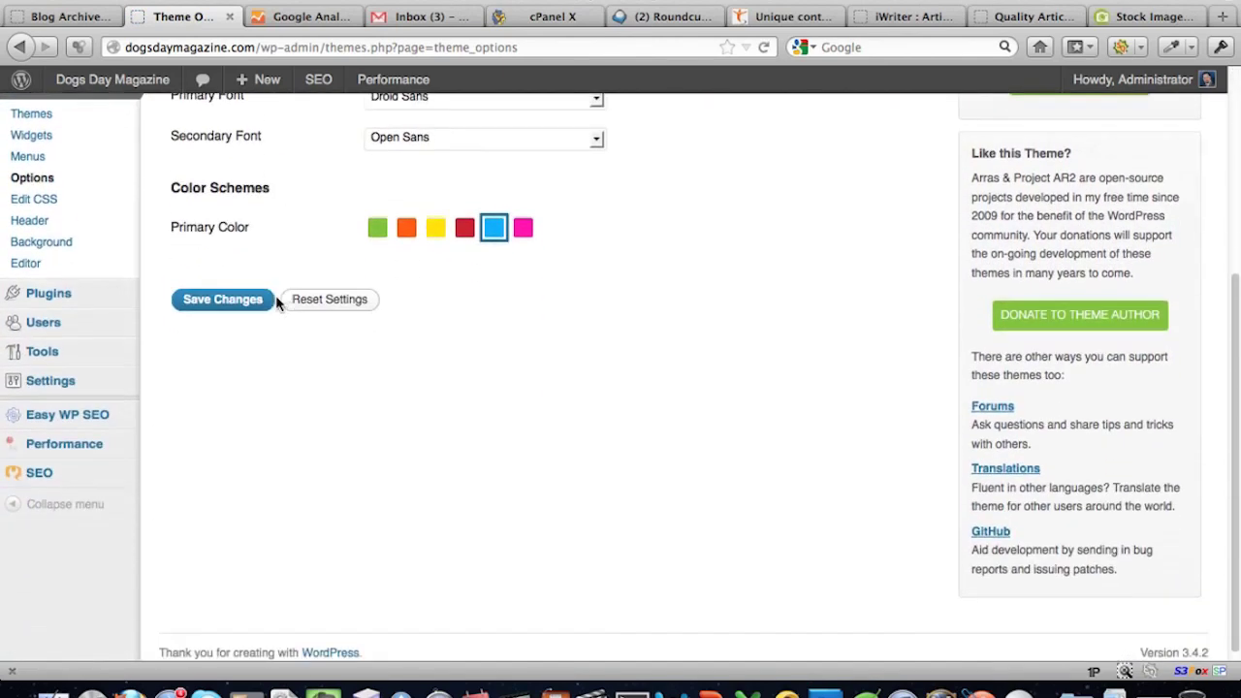
pyautogui.scroll(5, 275, 301)
# Step: Review the Layout and Home tabs, then return to the General settings
pyautogui.click(330, 197)
pyautogui.scroll(-5, 237, 274)
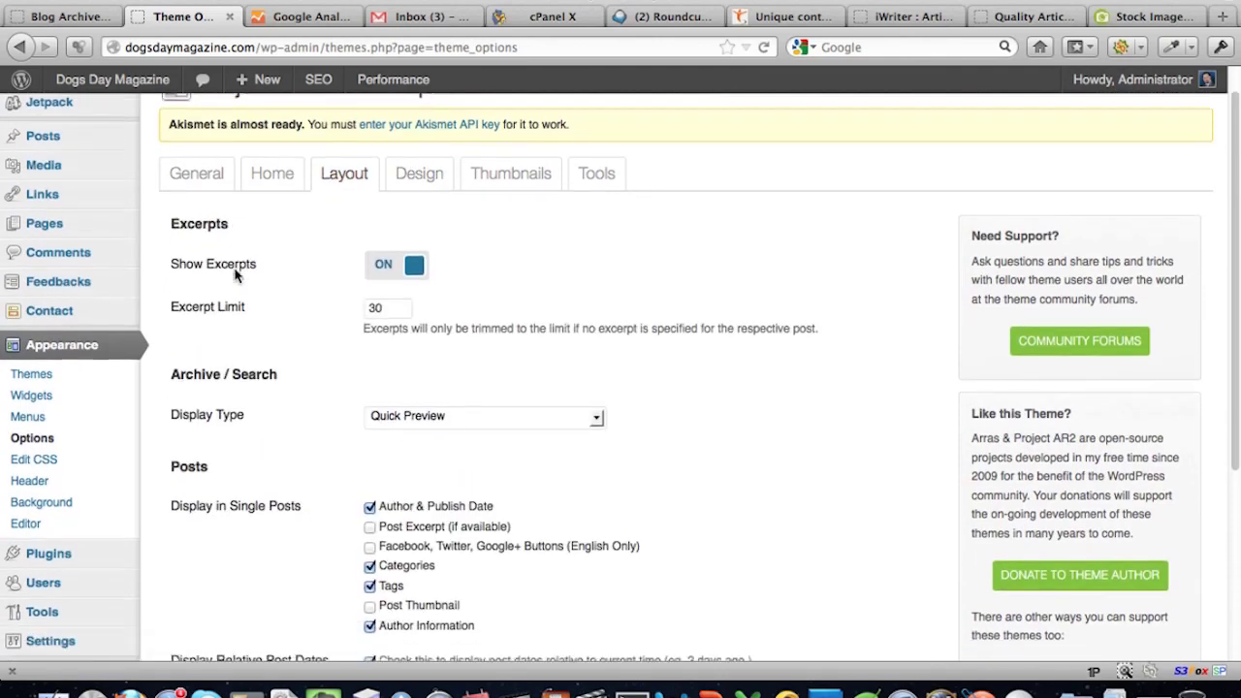
pyautogui.scroll(4, 244, 280)
pyautogui.click(274, 214)
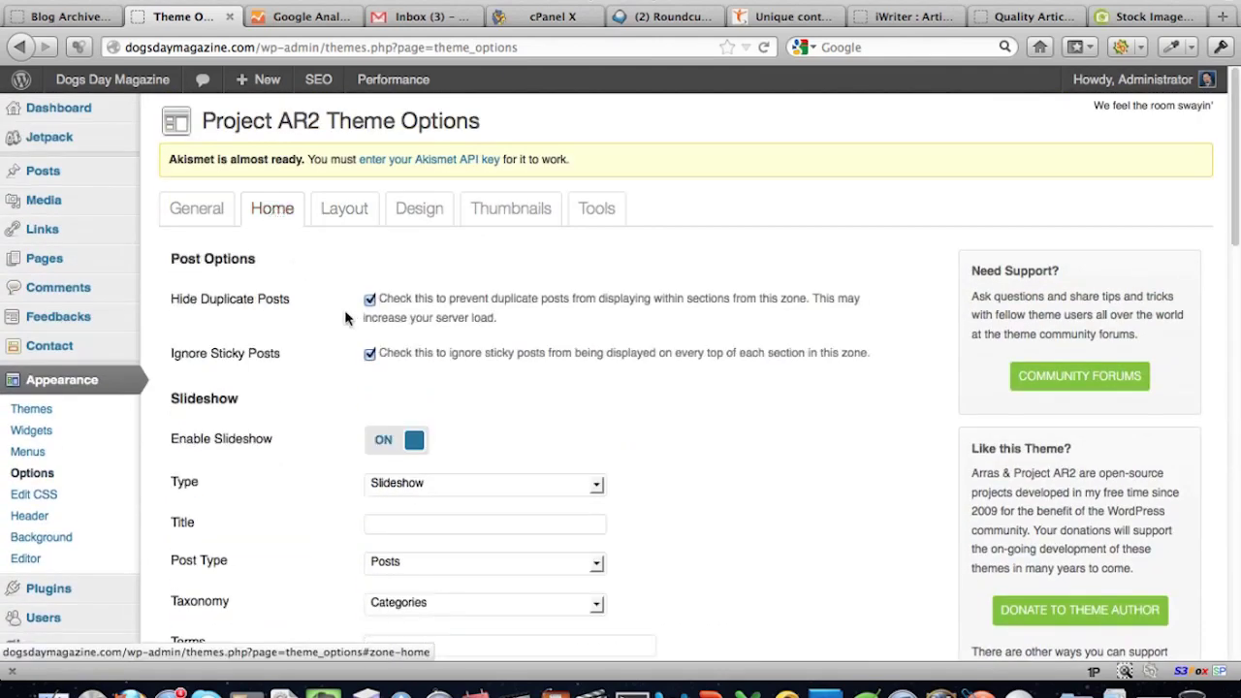
pyautogui.scroll(-8, 315, 309)
pyautogui.scroll(-15, 310, 311)
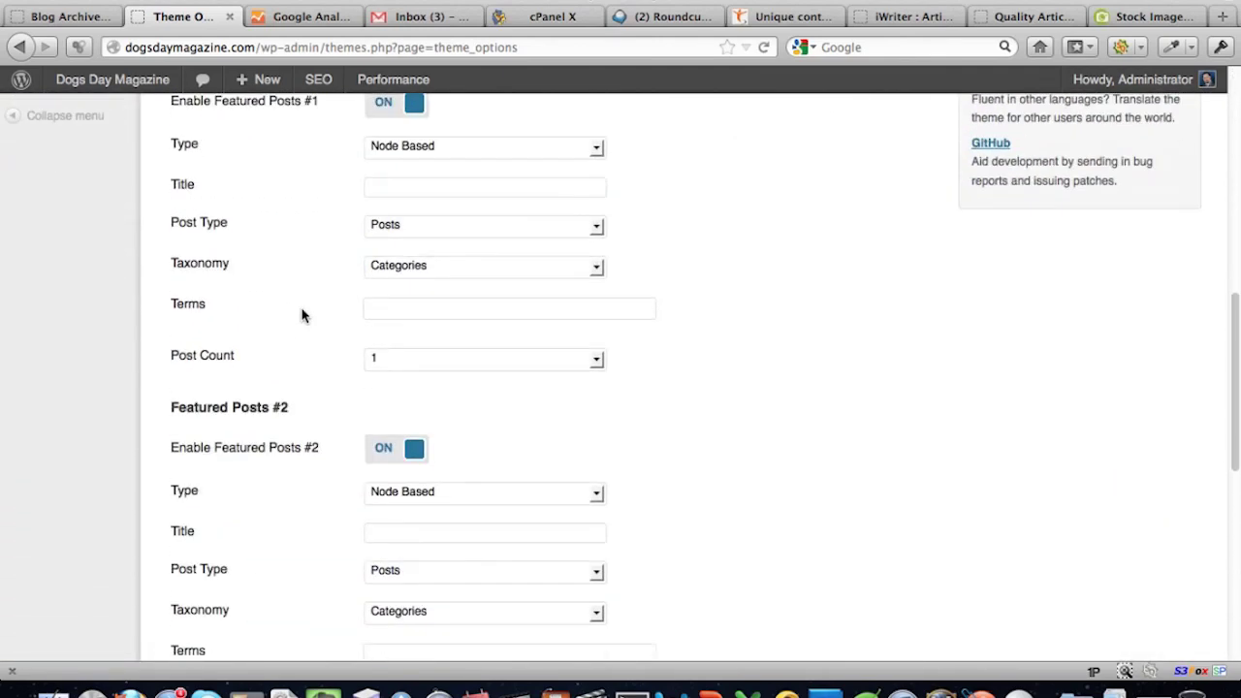
pyautogui.scroll(20, 301, 313)
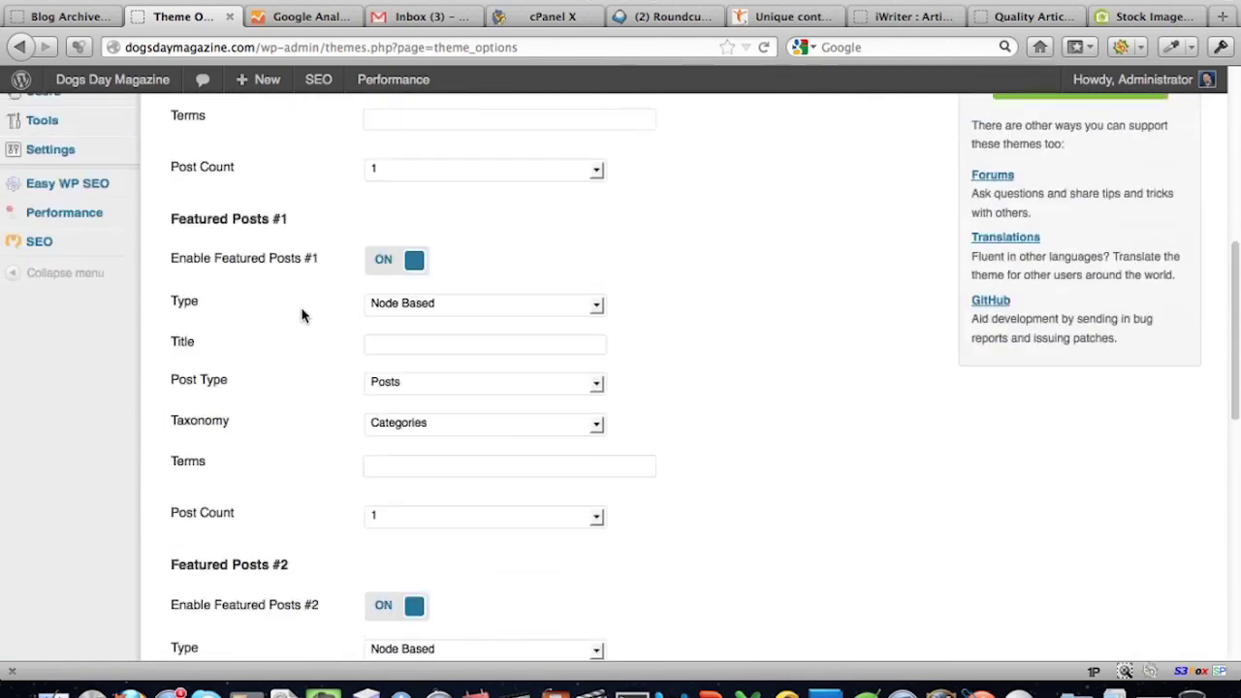
pyautogui.click(202, 226)
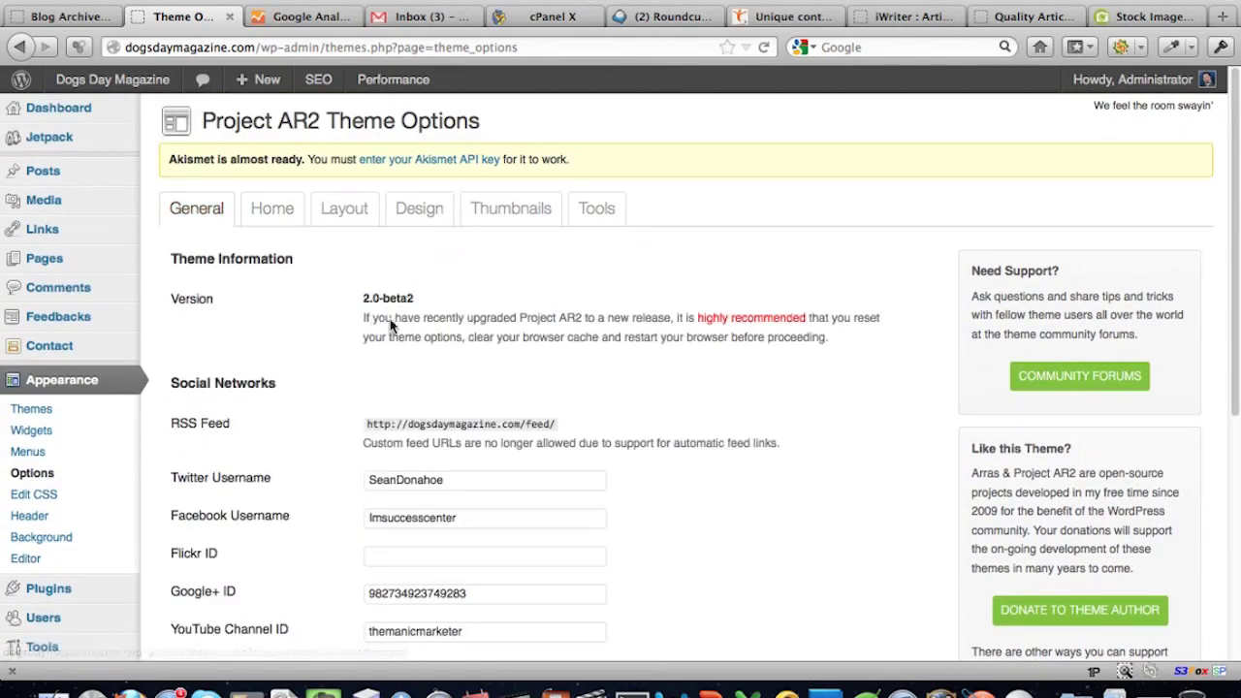
pyautogui.scroll(-3, 303, 332)
pyautogui.scroll(-8, 303, 333)
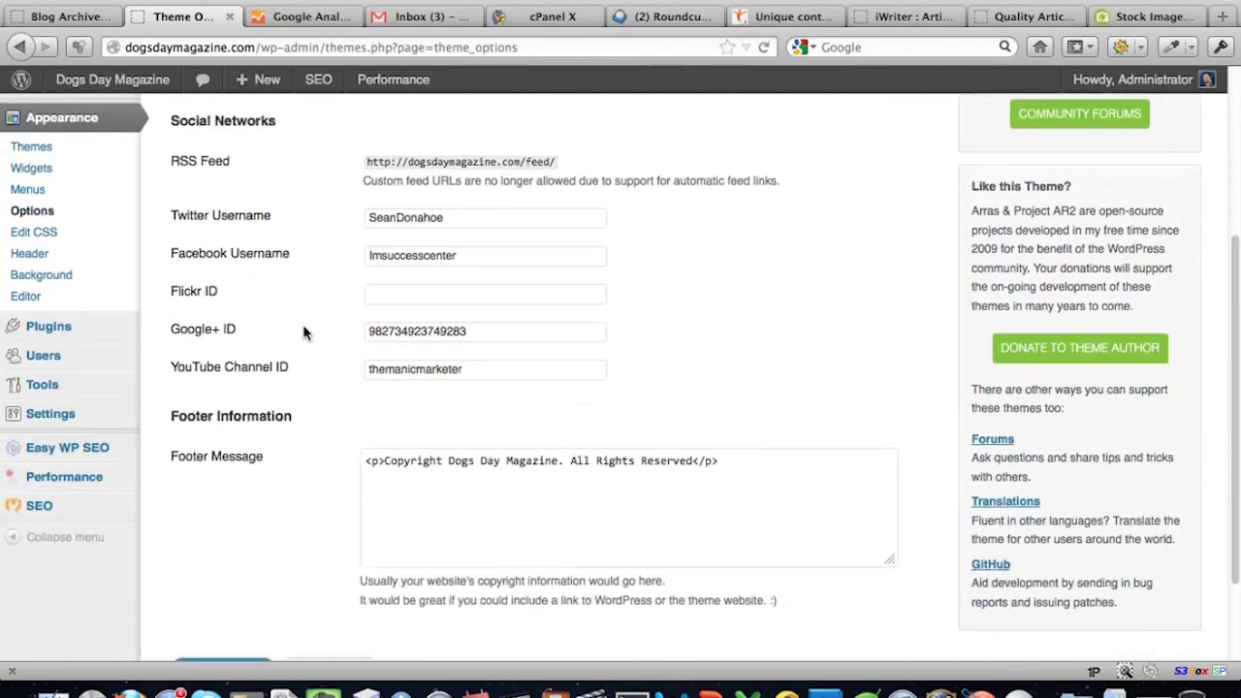
pyautogui.scroll(10, 303, 332)
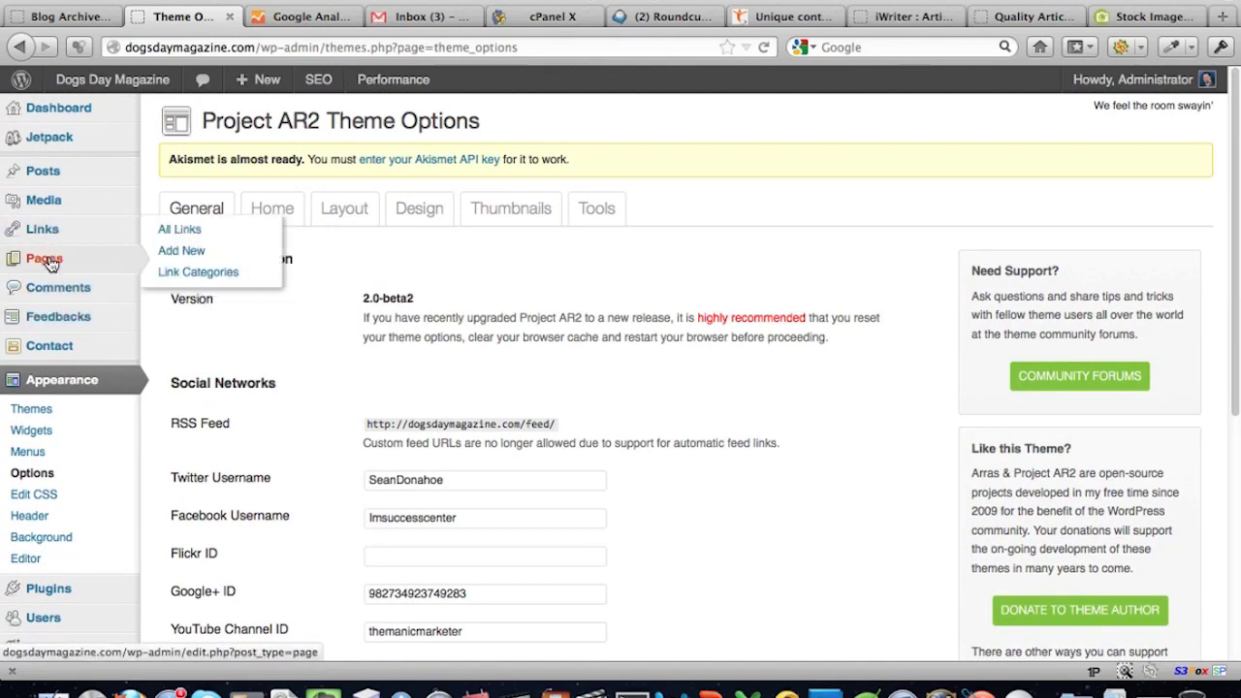
# Step: Open the Footer (footer.php) template in the Appearance theme editor
pyautogui.click(23, 560)
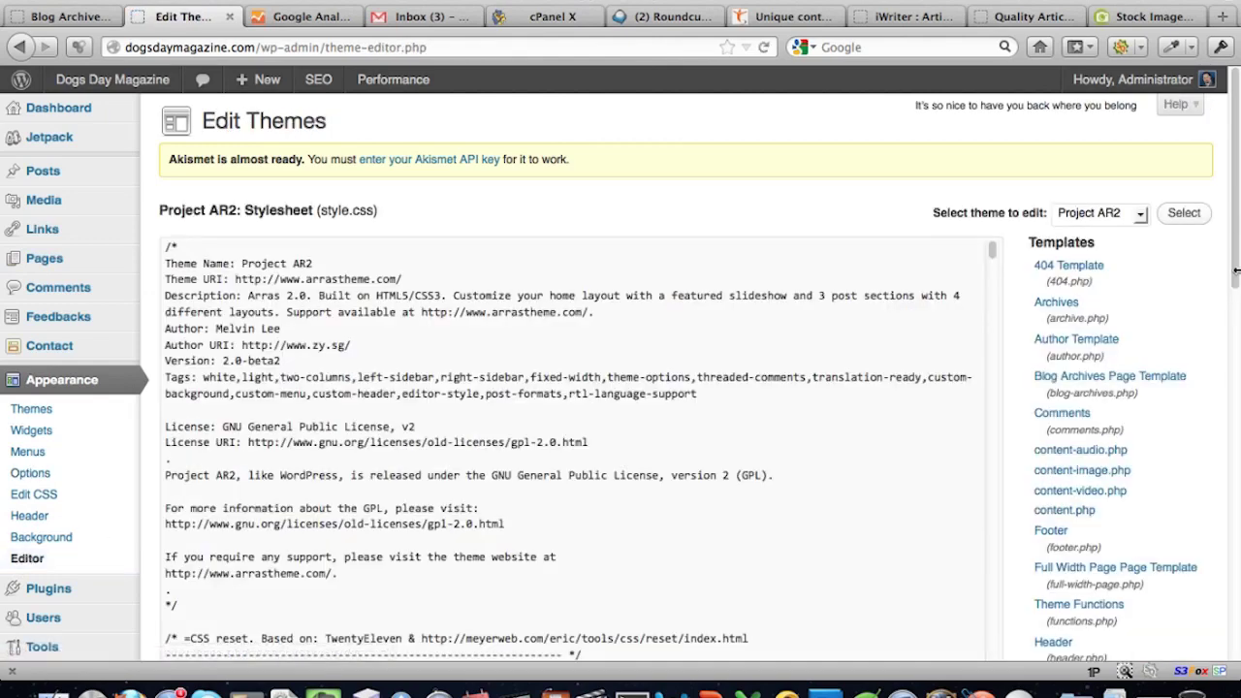
pyautogui.moveTo(1236, 266); pyautogui.dragTo(1230, 407)
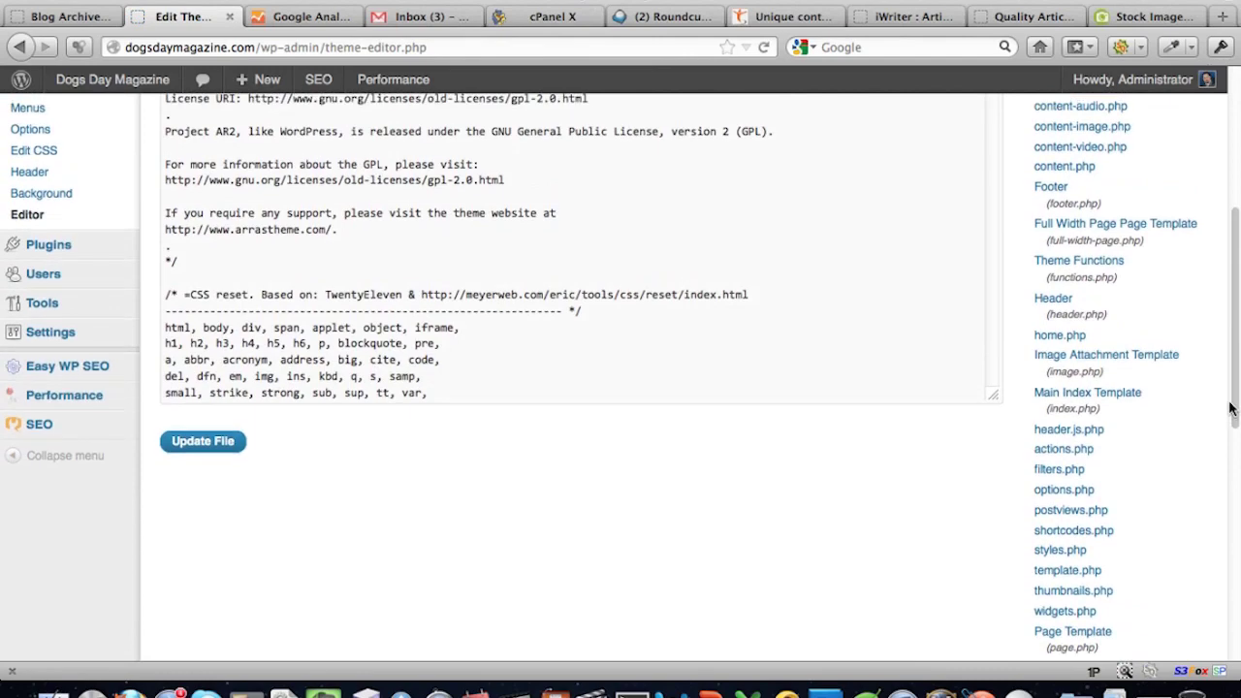
pyautogui.click(1050, 193)
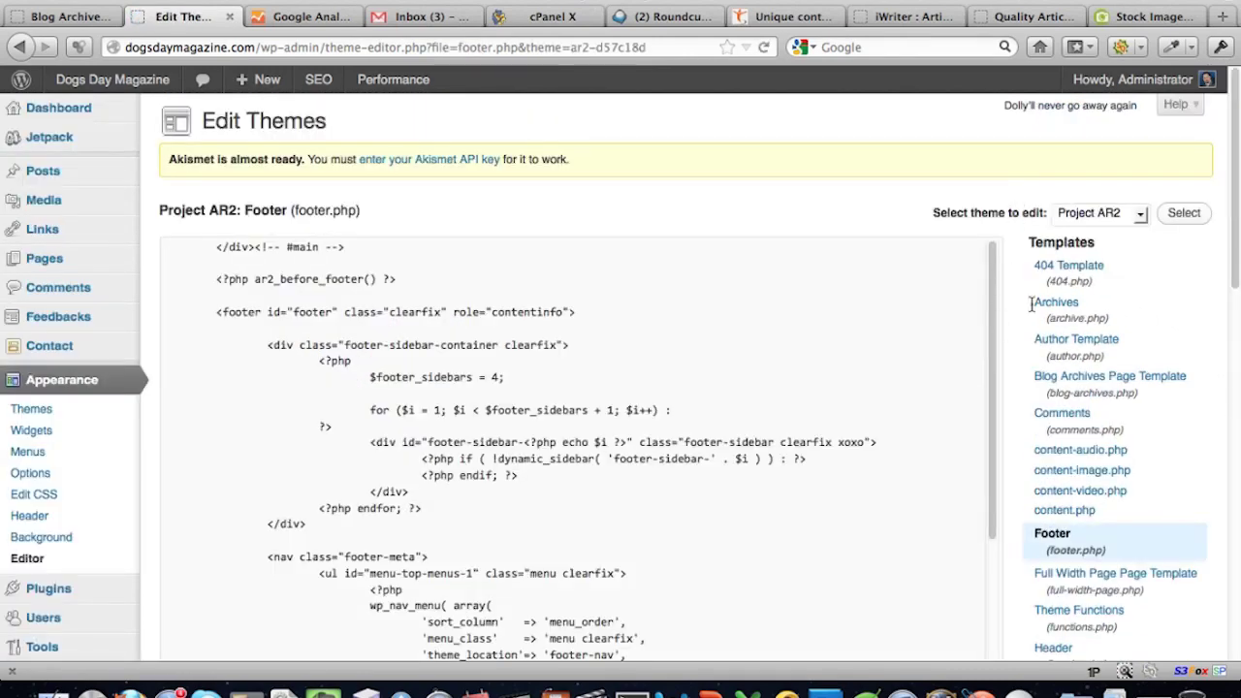
pyautogui.moveTo(1226, 207); pyautogui.dragTo(1230, 327)
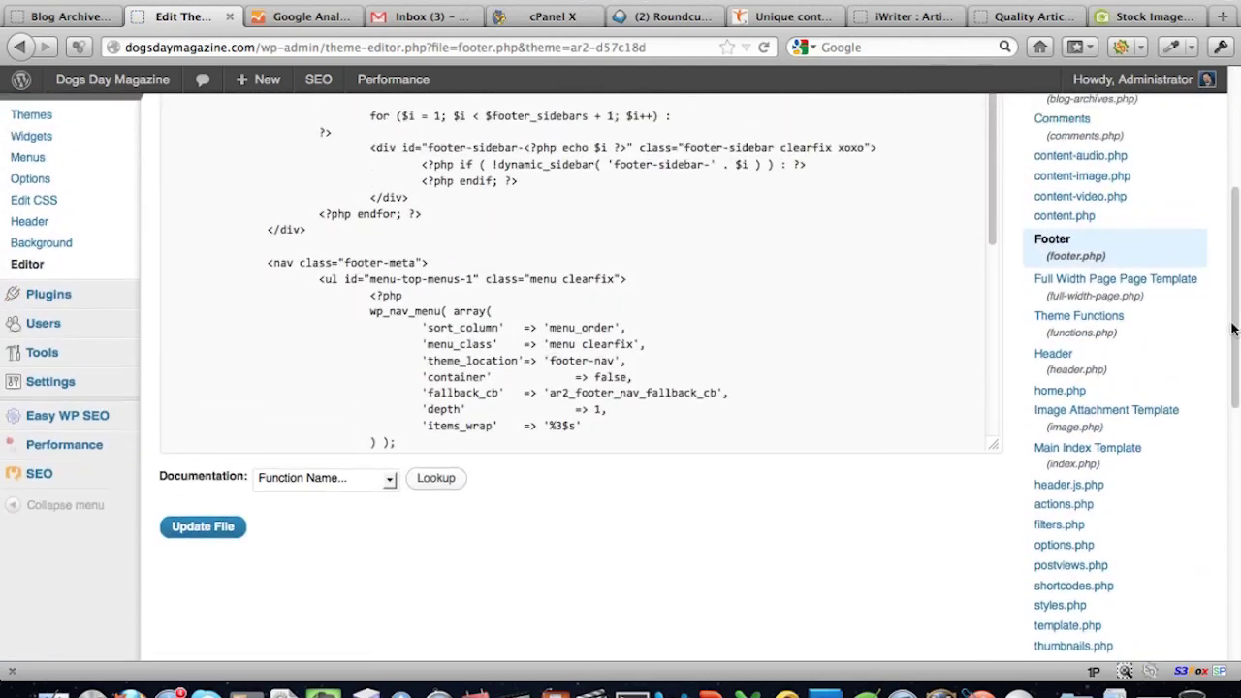
pyautogui.moveTo(990, 225); pyautogui.dragTo(997, 446)
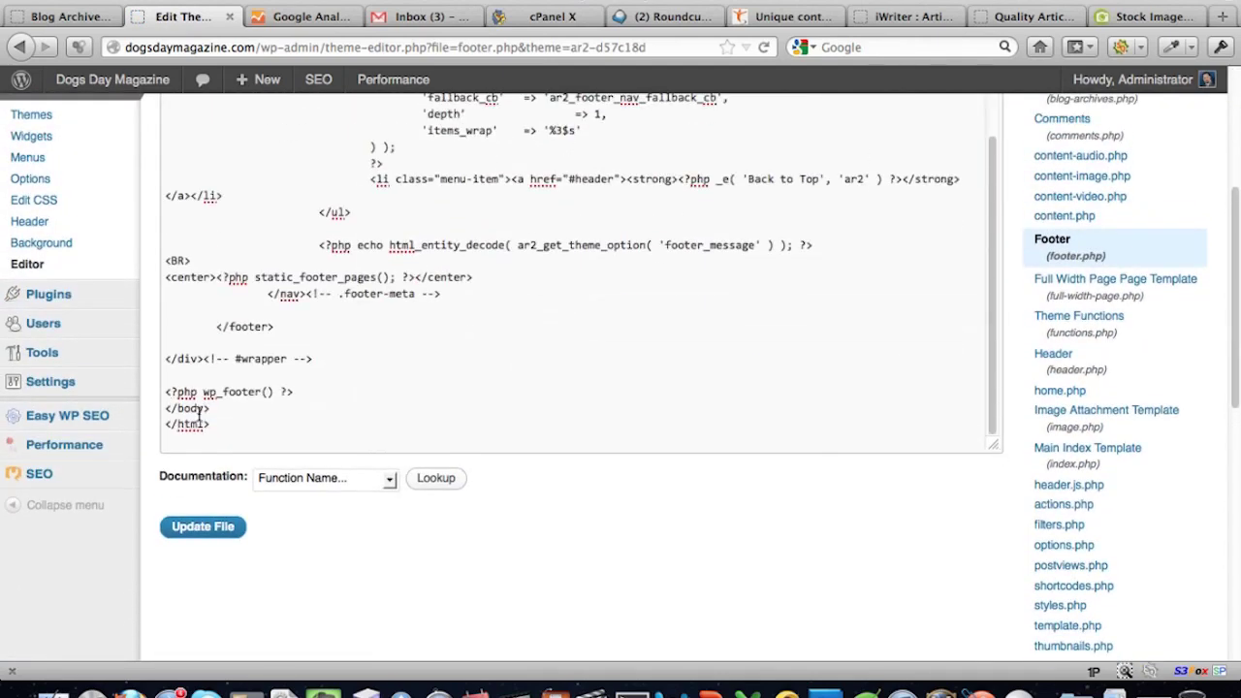
# Step: Paste the Google Analytics tracking script on a new line after wp_footer and save the file
pyautogui.moveTo(213, 409); pyautogui.dragTo(150, 408)
pyautogui.click(296, 391)
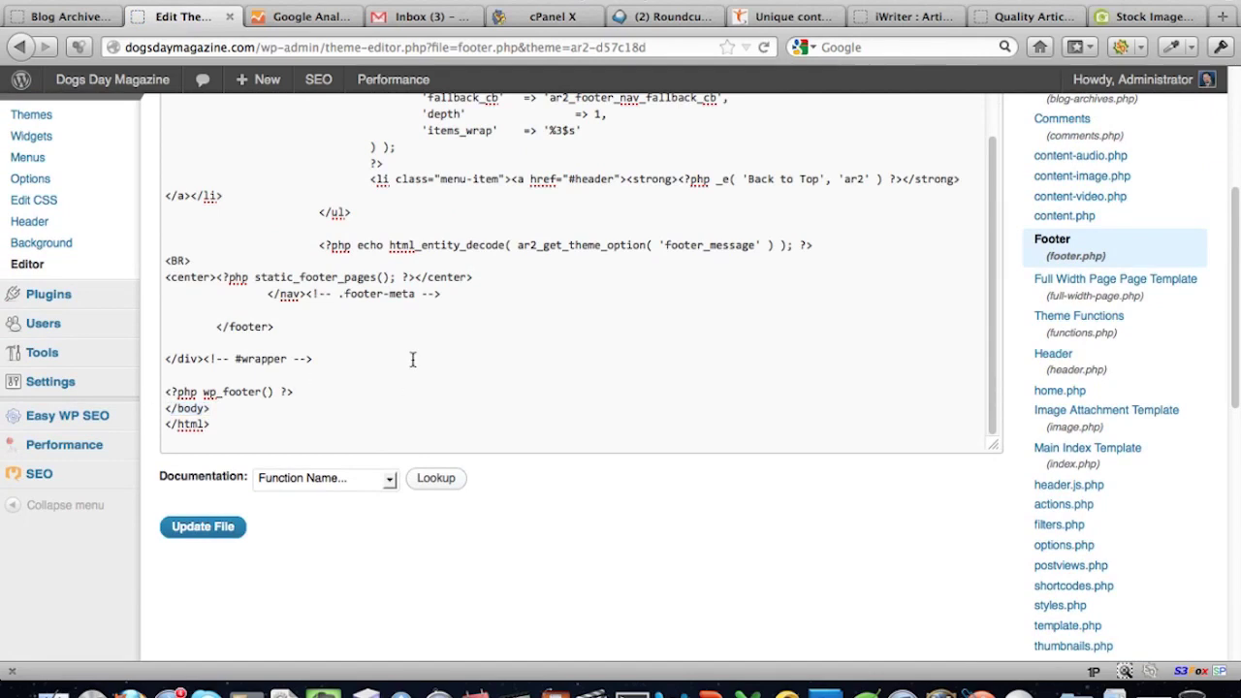
pyautogui.press('Return')
pyautogui.write('<script type="text/javascript">    var _gaq = _gaq || [];   _gaq.push([\'_setAccount\', \'UA-35022420-1\']);   _gaq.push([\'_trackPageview\']);    (function() {     var ga = document.createElement(\'script\'); ga.type = \'text/javascript\'; ga.async = true;     ga.src = (\'https:\' == document.location.protocol ? \'https://ssl\' : \'http://www\') + \'.google-analytics.com/ga.js\';     var s = document.getElementsByTagName(\'script\')[0]; s.parentNode.insertBefore(ga, s);   })();  </script>')
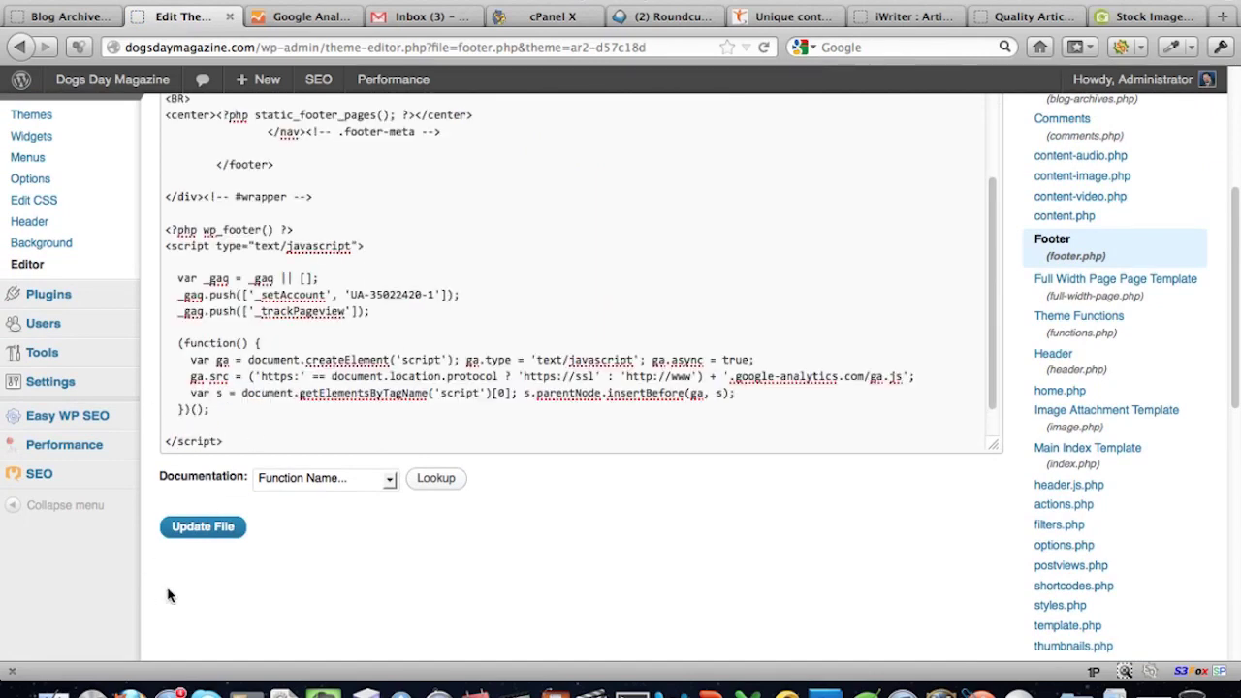
pyautogui.click(194, 527)
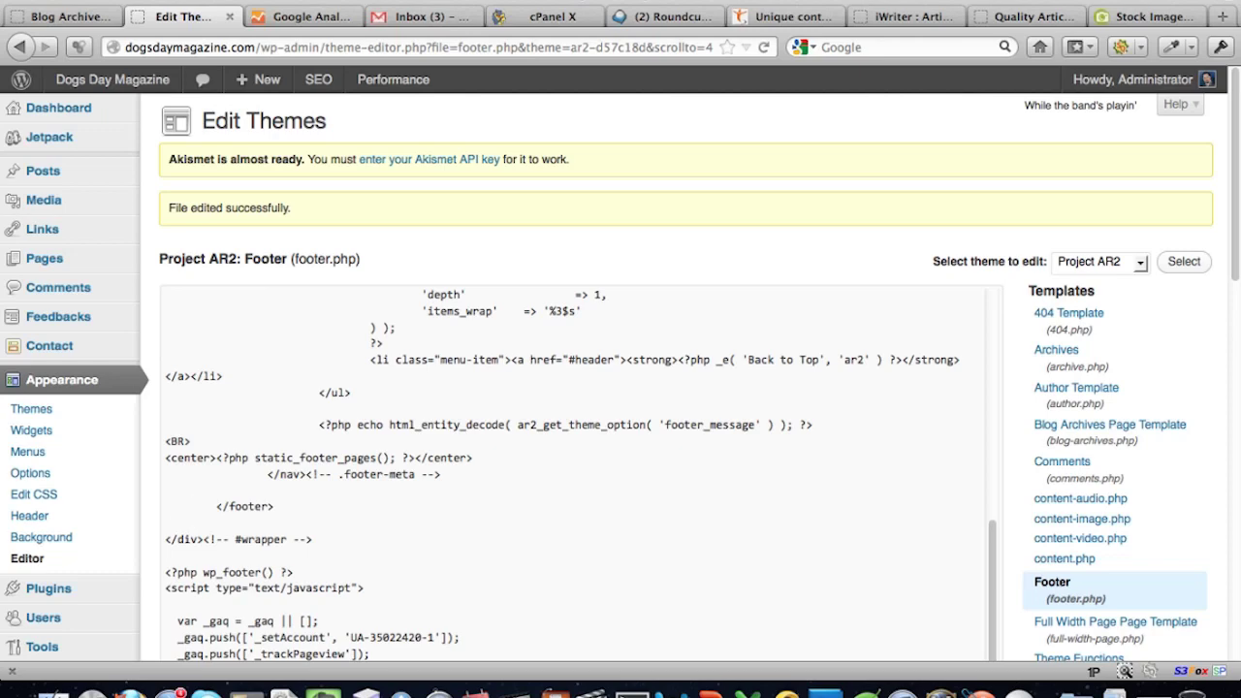
# Step: Save footer.php with the tracking code using Update File
pyautogui.click(279, 18)
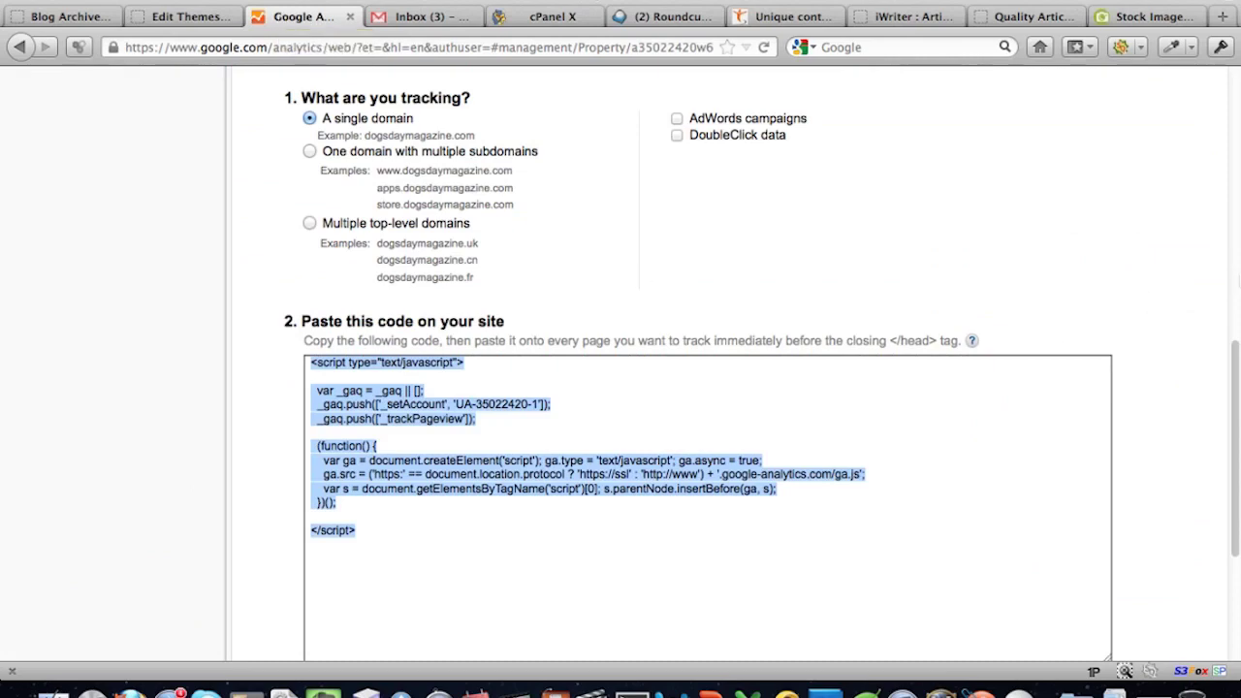
pyautogui.scroll(-2, 1236, 407)
pyautogui.scroll(3, 1236, 408)
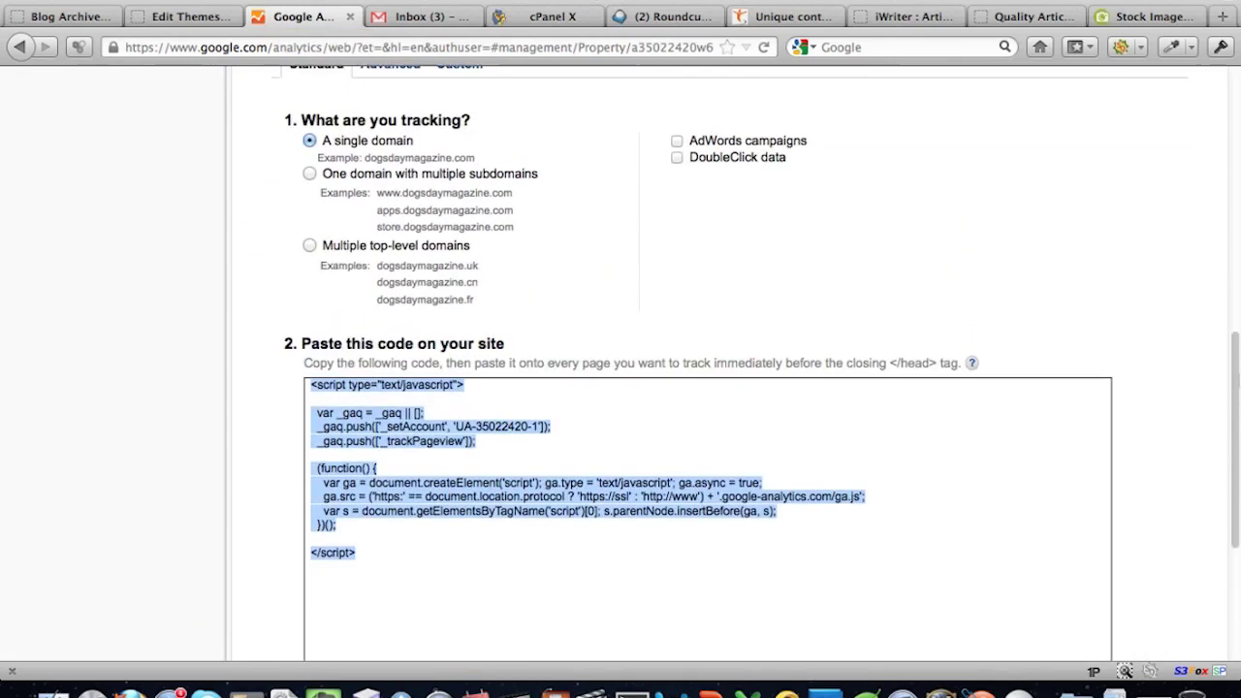
pyautogui.click(64, 18)
pyautogui.click(186, 16)
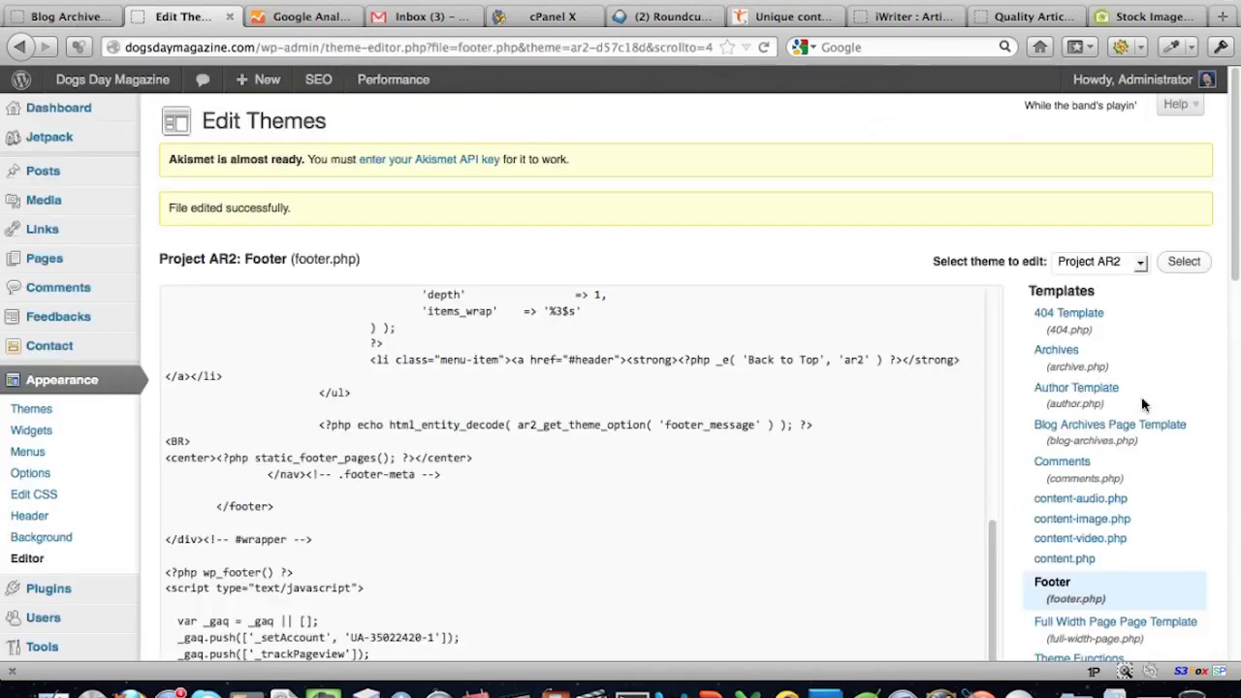
pyautogui.moveTo(1230, 254); pyautogui.dragTo(1238, 648)
pyautogui.scroll(5, 1208, 427)
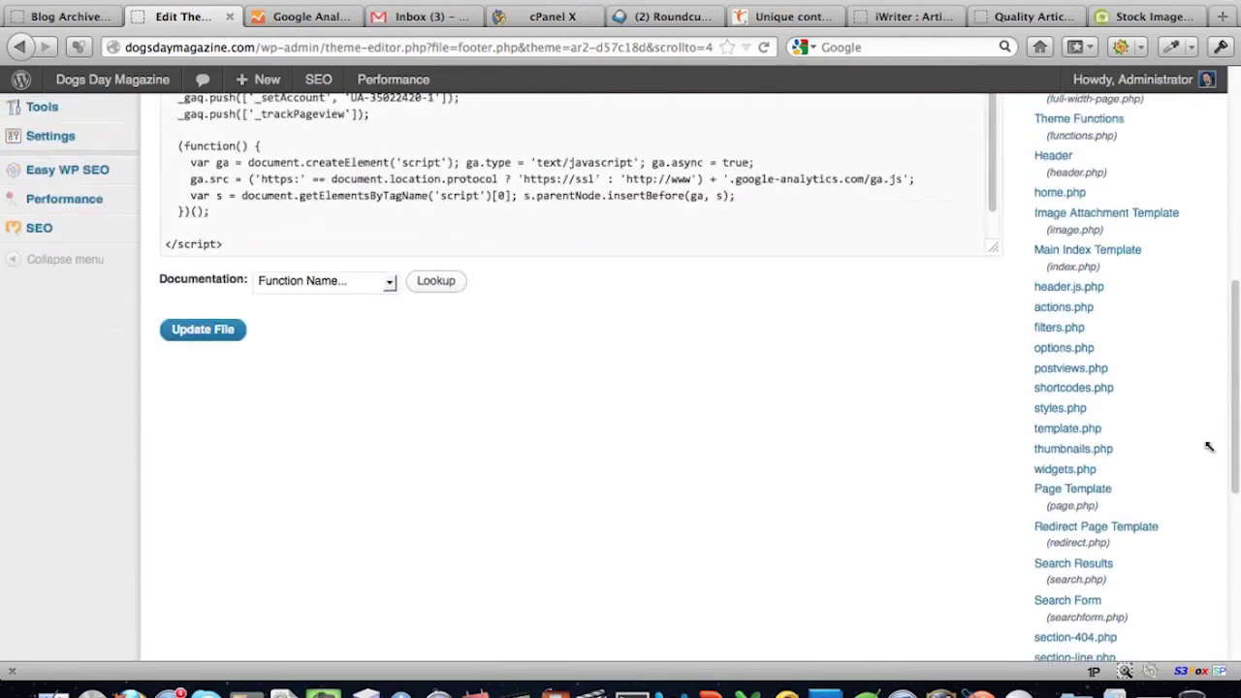
pyautogui.click(202, 427)
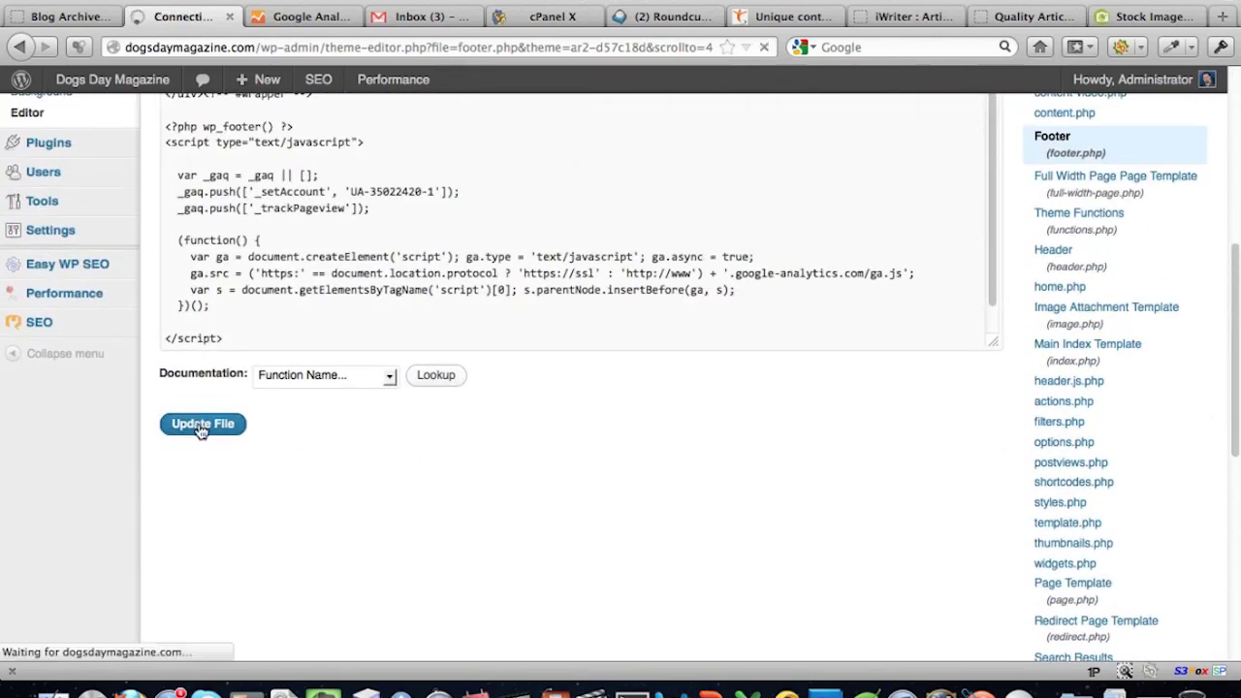
# Step: Save the tracking code settings on the Google Analytics tracking page
pyautogui.click(320, 12)
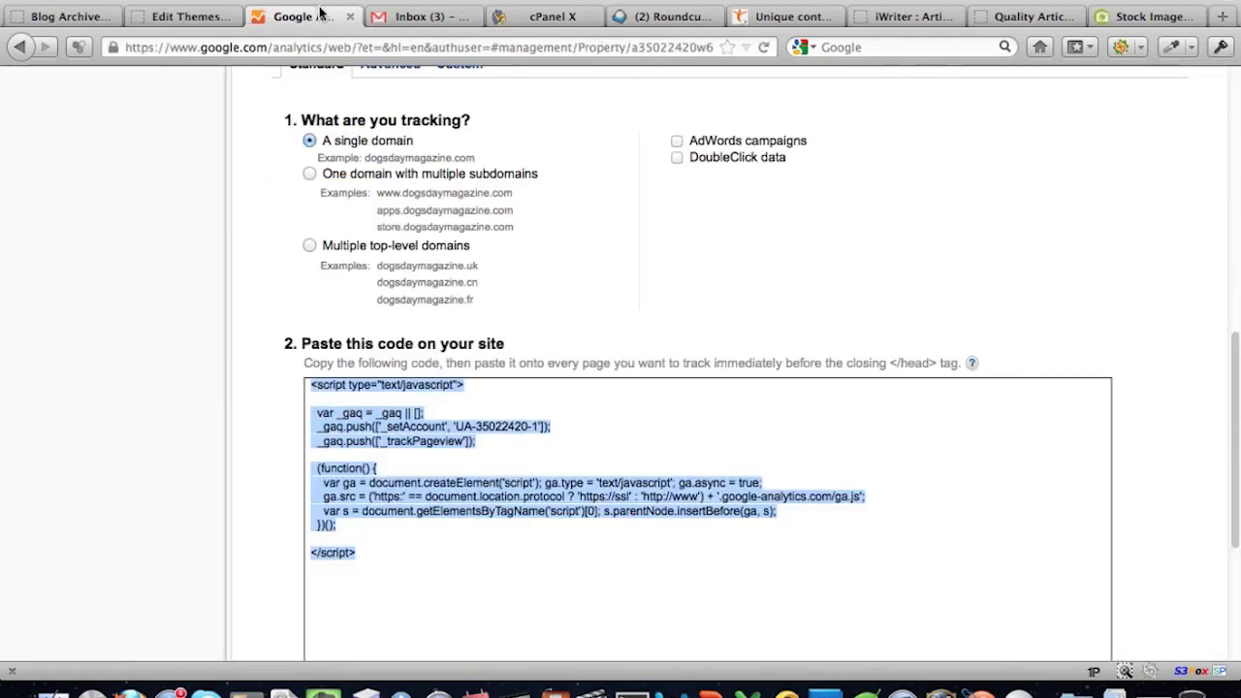
pyautogui.moveTo(1236, 427); pyautogui.dragTo(1237, 543)
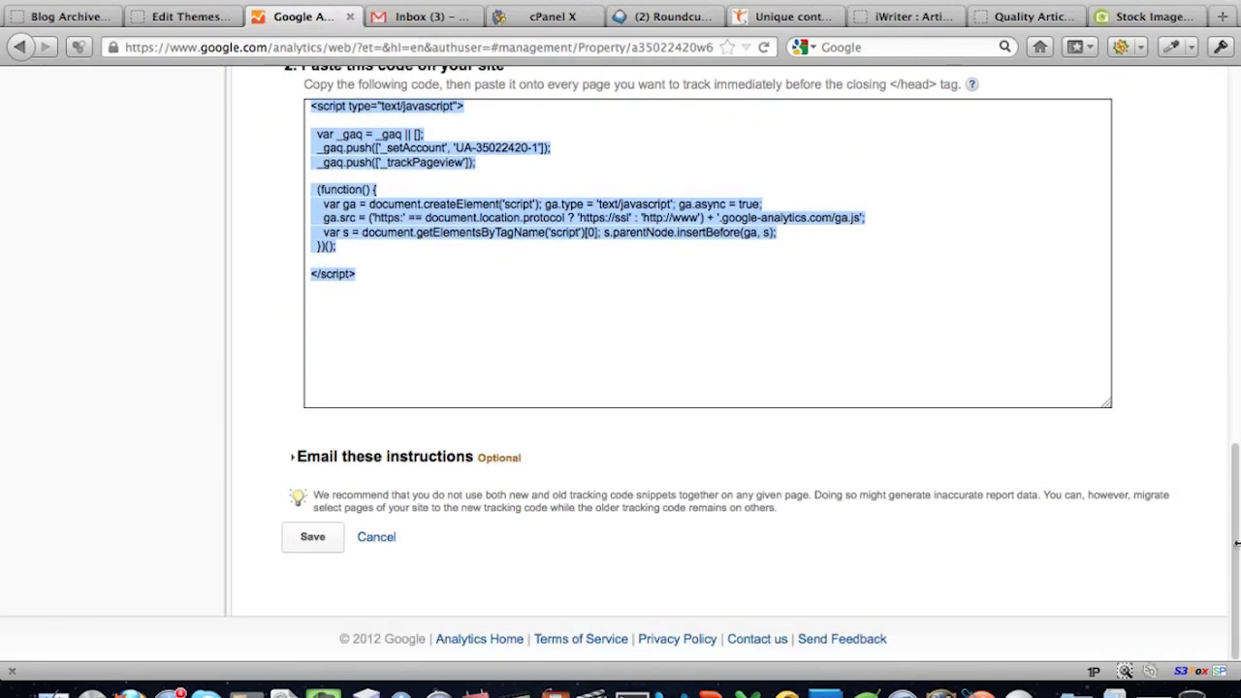
pyautogui.click(331, 538)
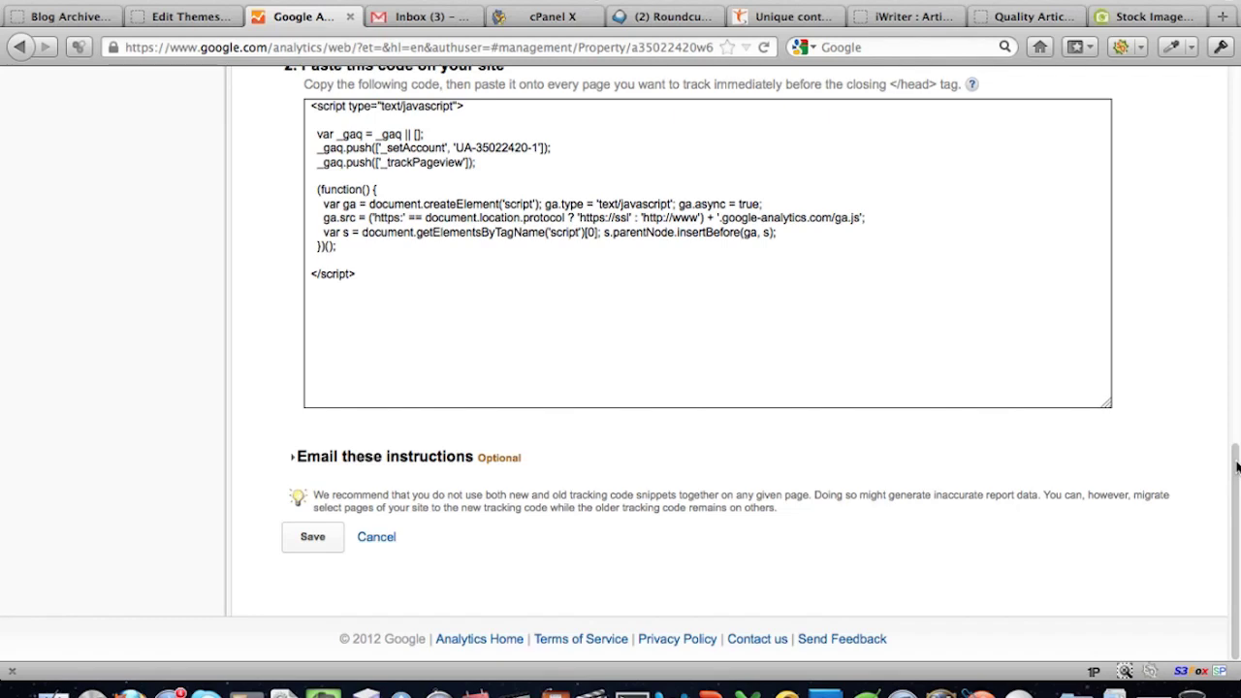
pyautogui.moveTo(1237, 468); pyautogui.dragTo(1237, 87)
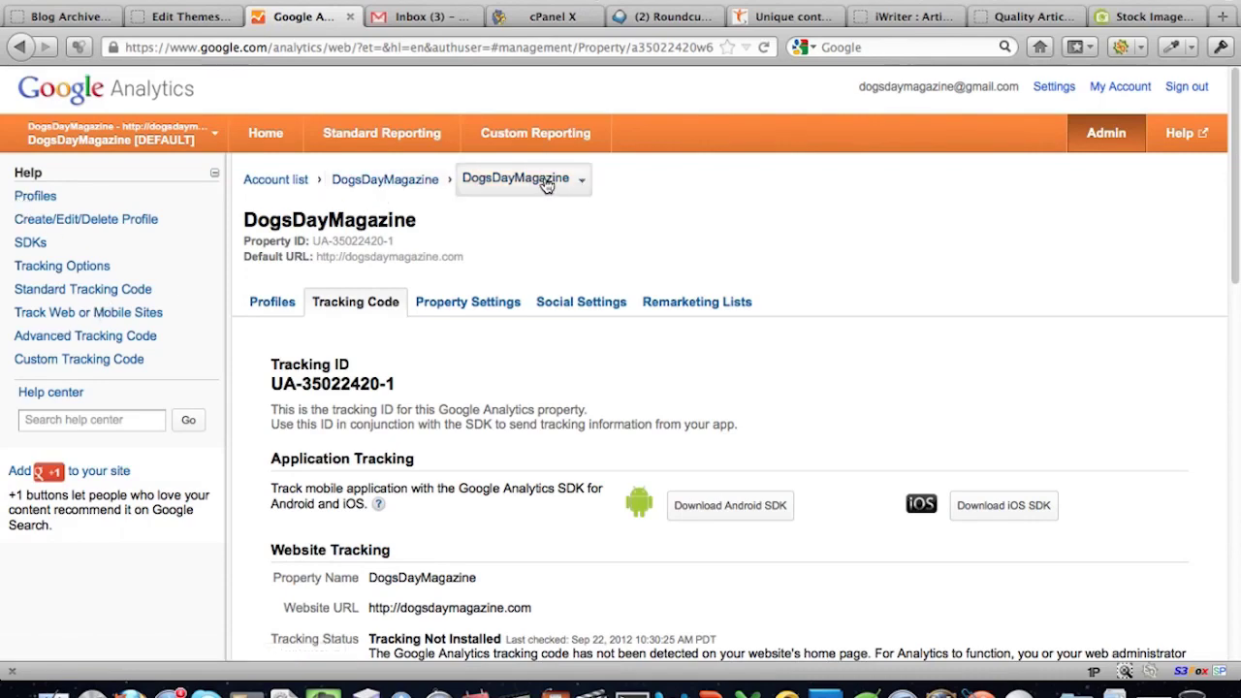
# Step: Open the Real-Time Overview report from the Analytics home, showing 0 active visitors
pyautogui.click(254, 144)
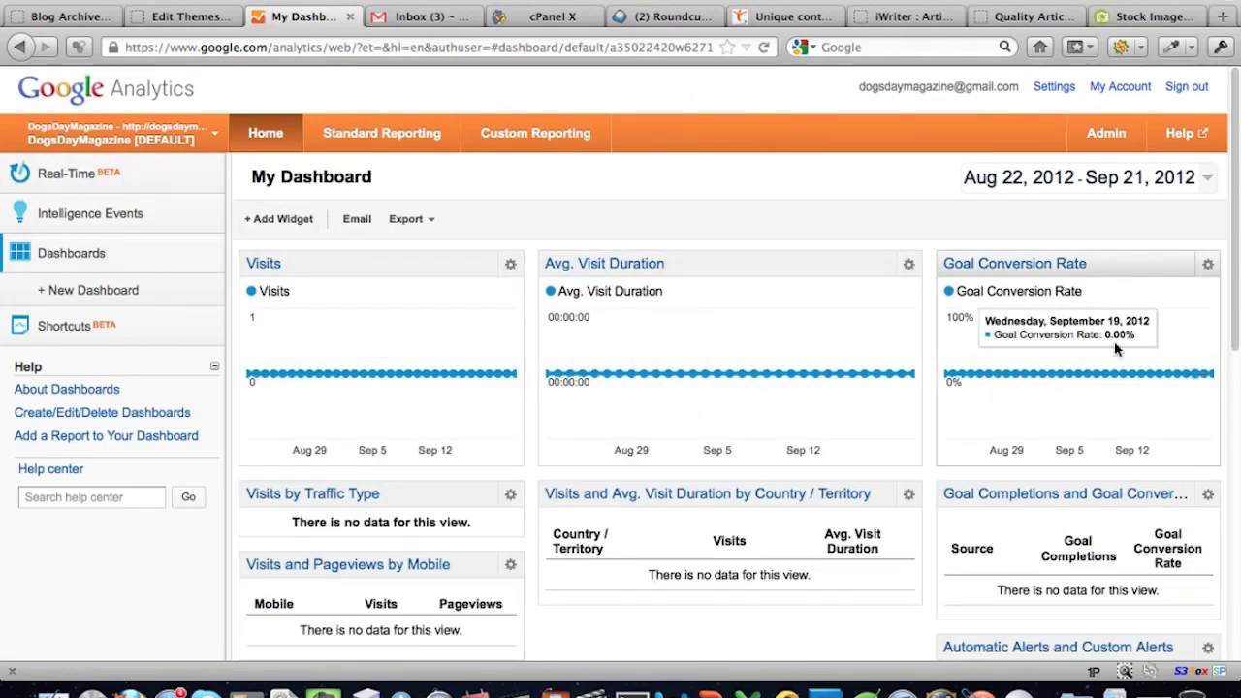
pyautogui.click(66, 176)
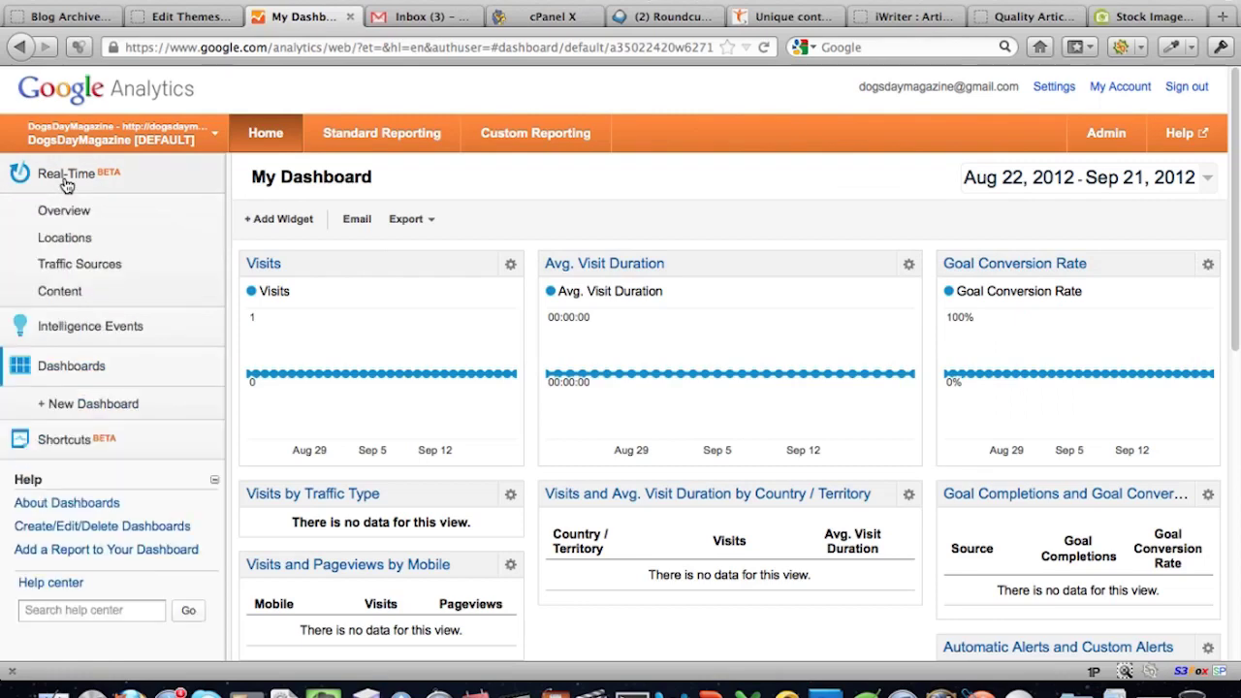
pyautogui.click(68, 212)
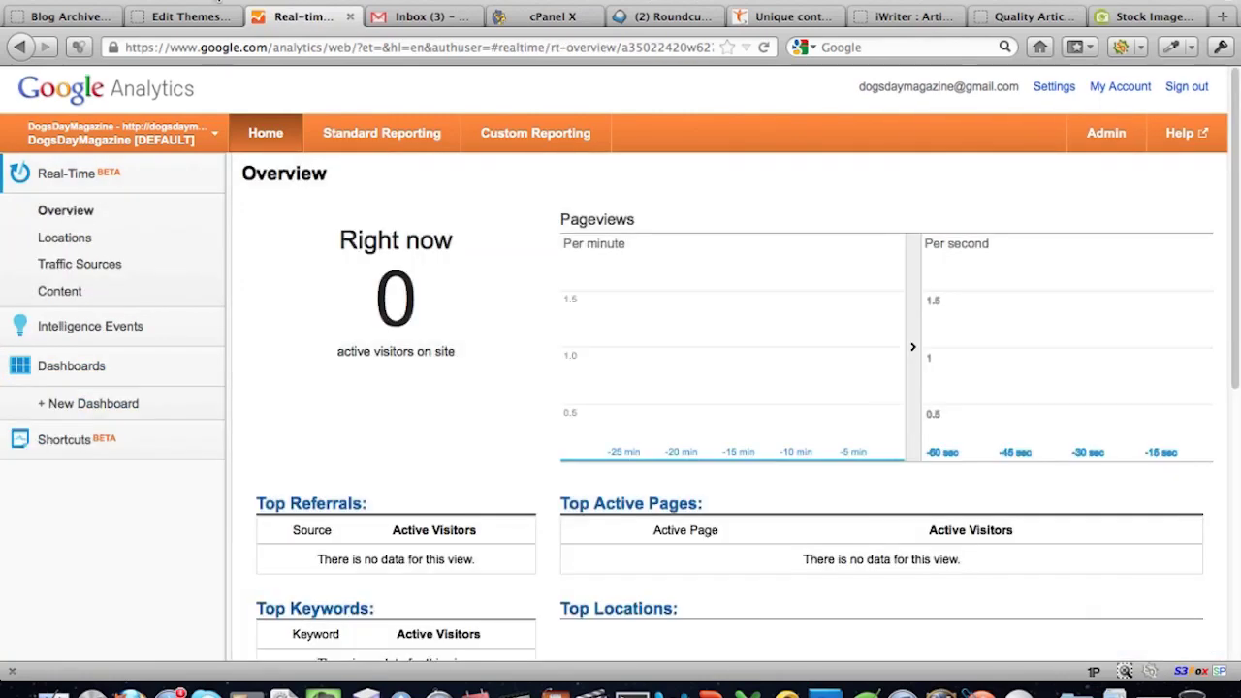
pyautogui.click(96, 18)
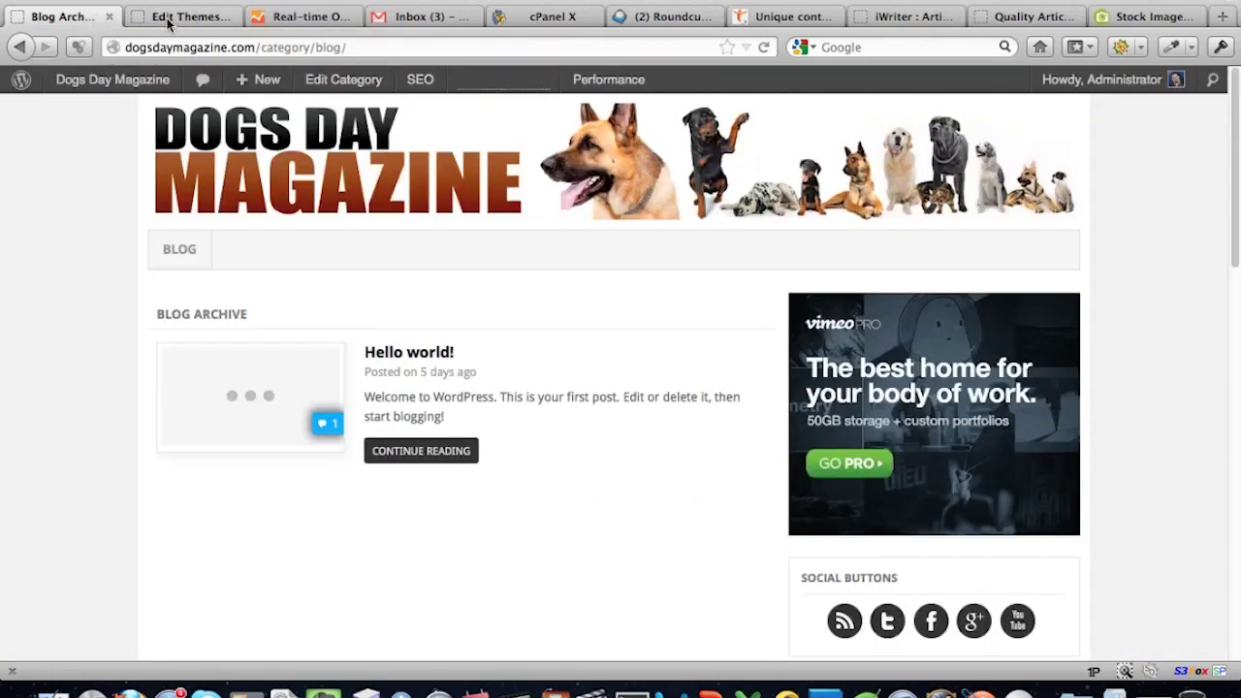
# Step: Open the Hello world! post and view the About Administrator box with the author's Gravatar
pyautogui.click(429, 356)
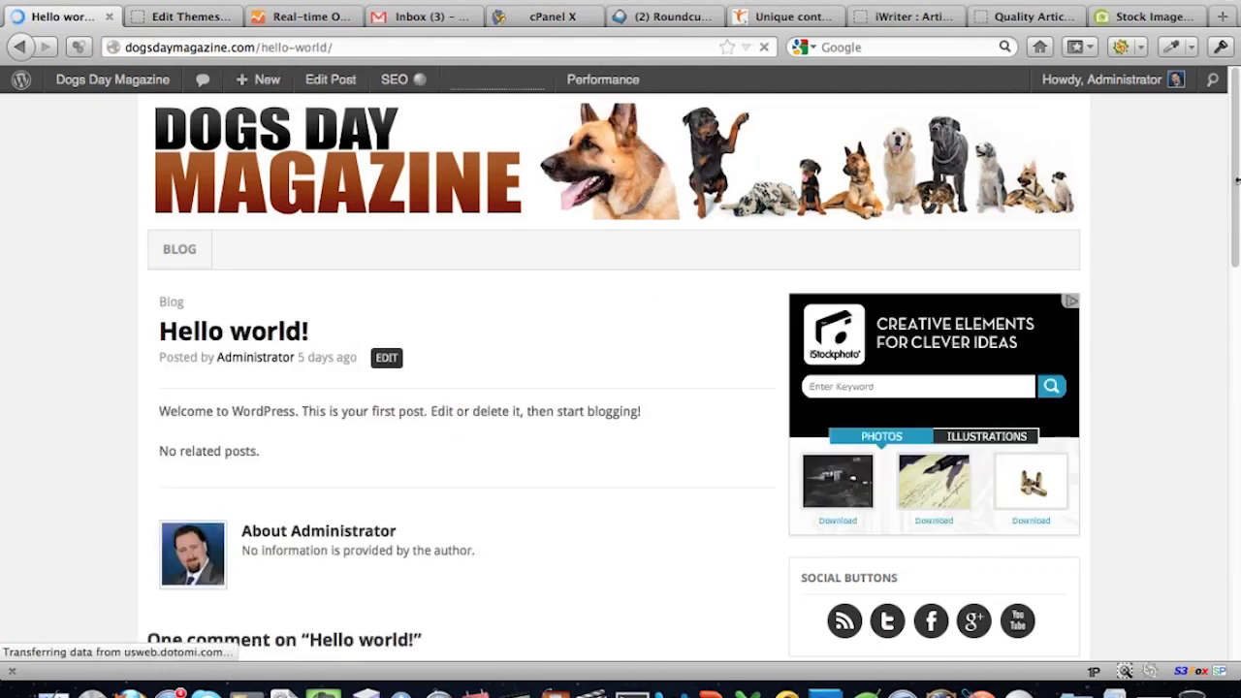
pyautogui.moveTo(1234, 160); pyautogui.dragTo(1236, 197)
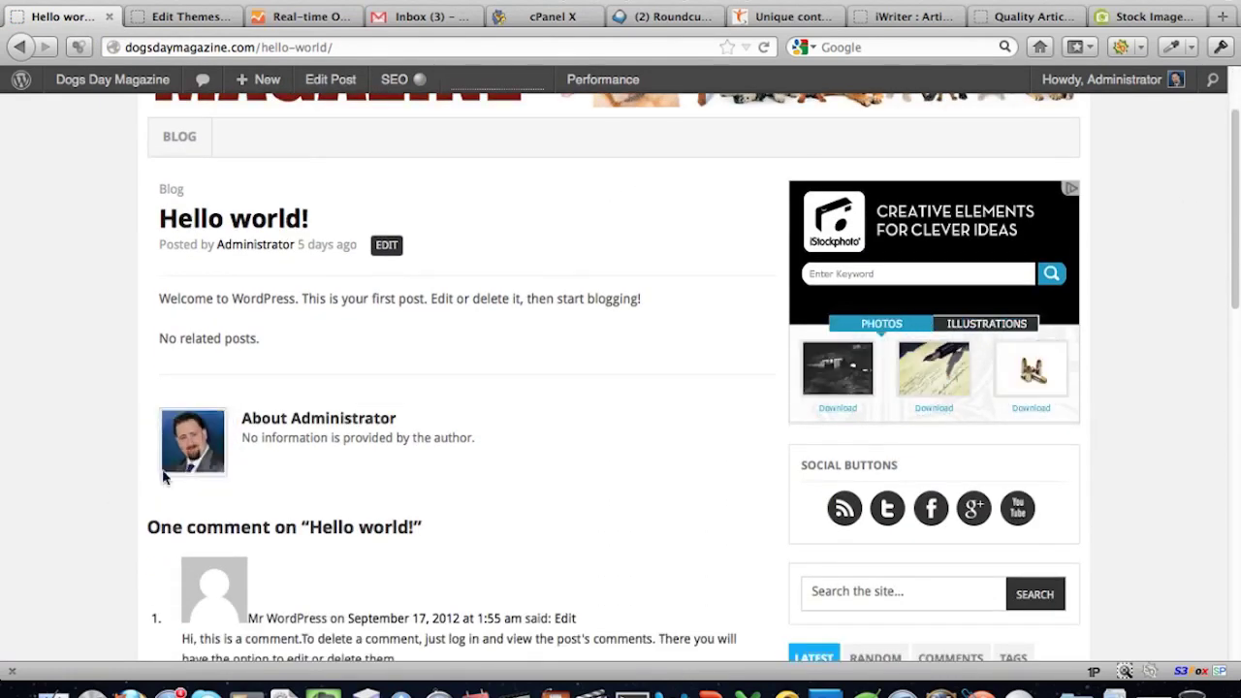
pyautogui.moveTo(167, 461)
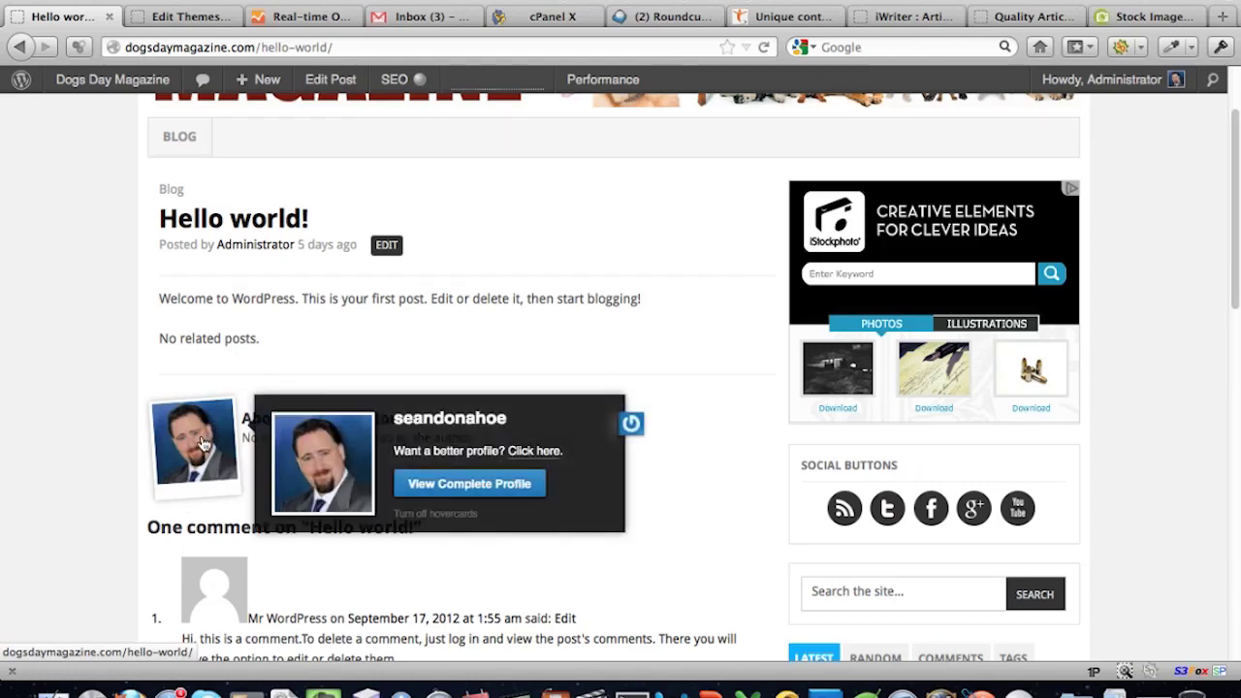
# Step: Confirm Analytics real-time shows 1 active visitor on /hello-world/ from Hesperia, then return to Hello world!
pyautogui.click(199, 17)
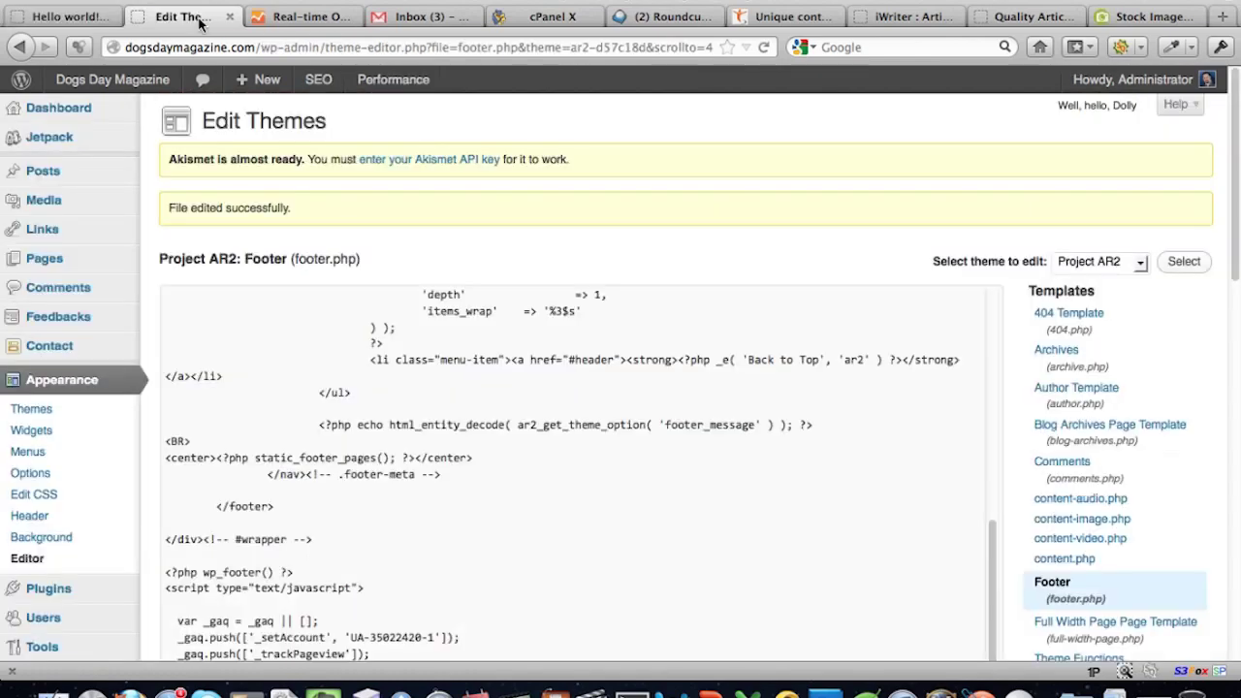
pyautogui.click(306, 16)
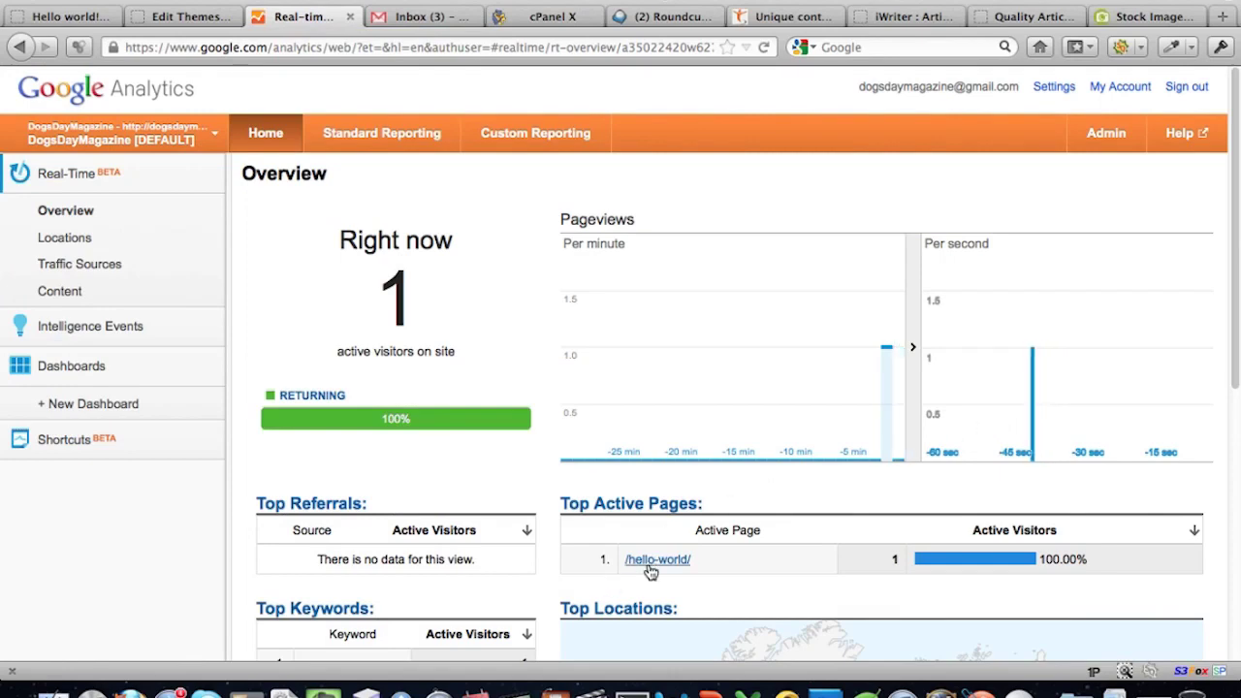
pyautogui.scroll(-5, 651, 572)
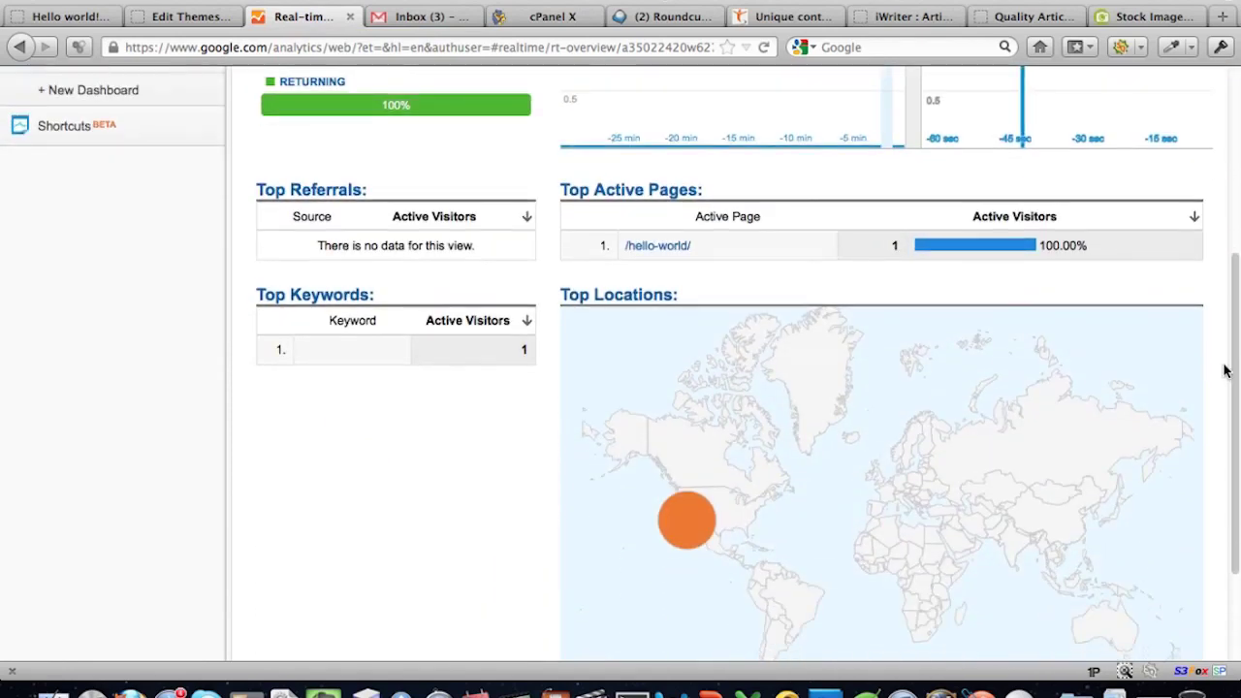
pyautogui.moveTo(686, 540)
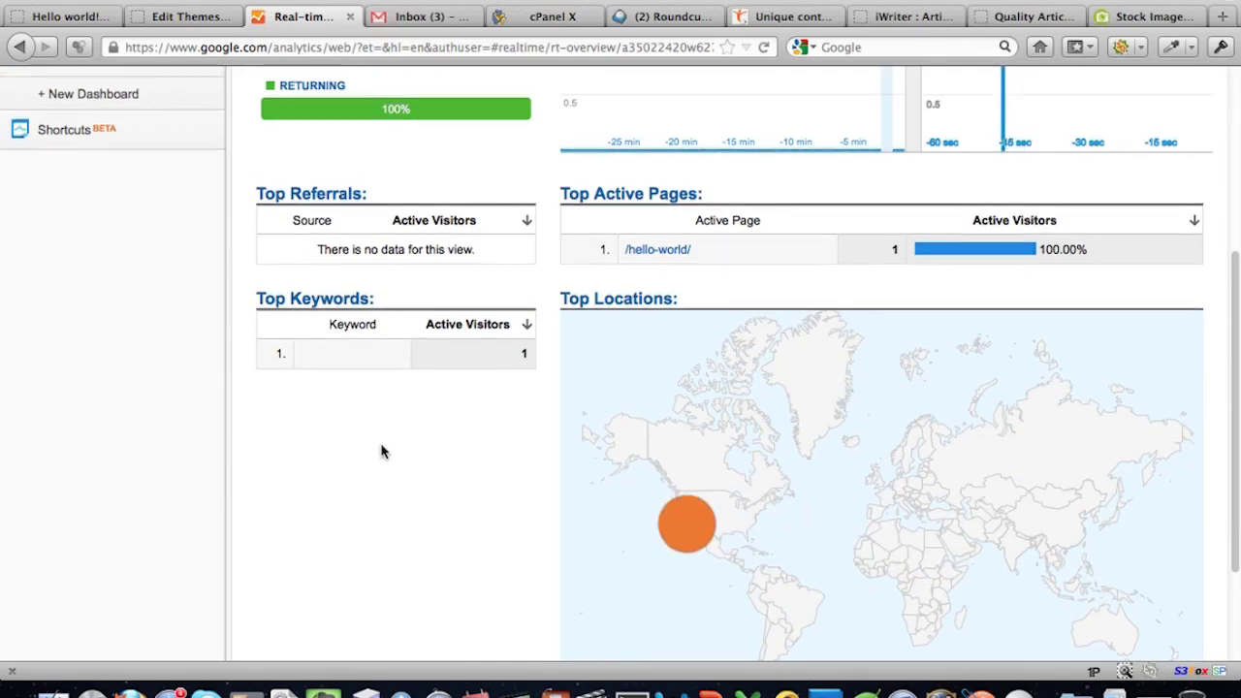
pyautogui.scroll(3, 382, 450)
pyautogui.scroll(4, 382, 452)
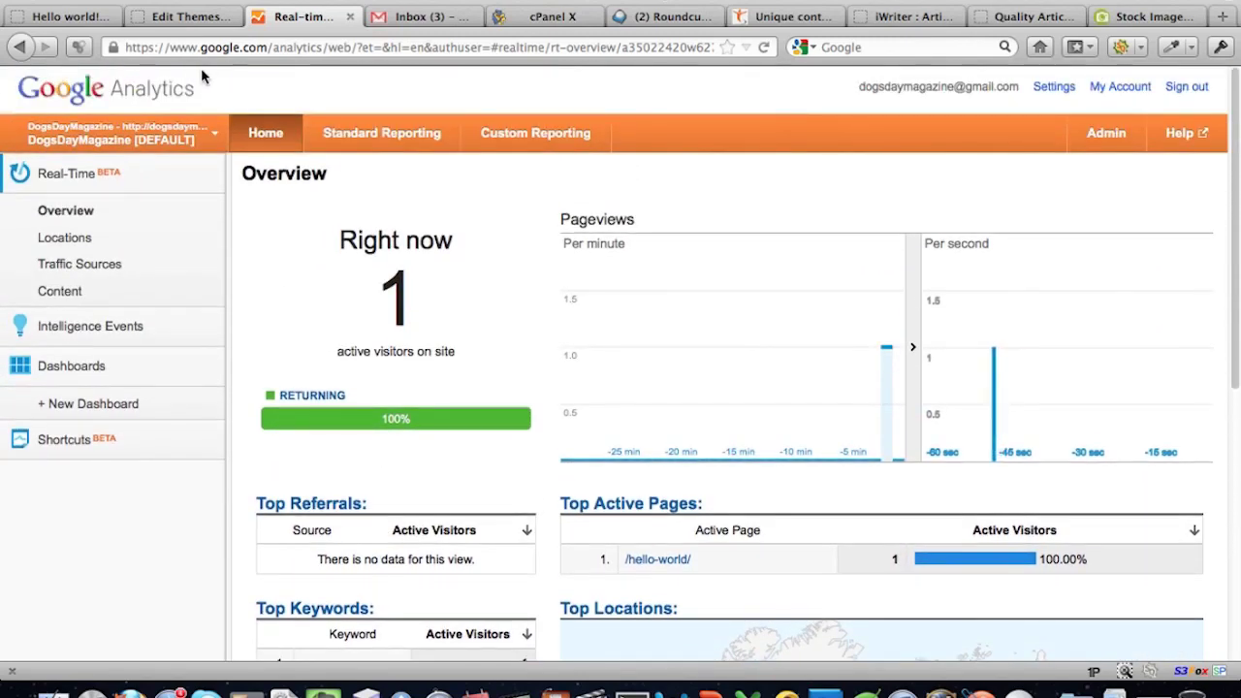
pyautogui.click(64, 15)
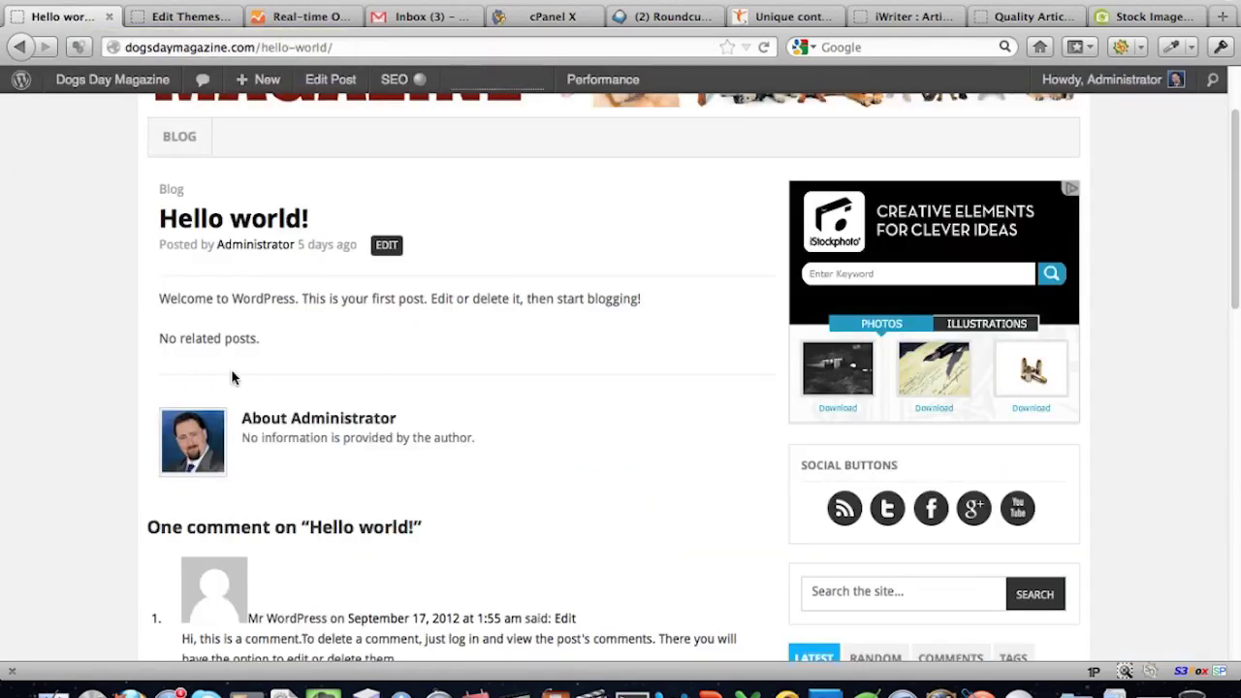
# Step: Open gravatar.com in a new browser tab placed beside the theme editor
pyautogui.click(1223, 16)
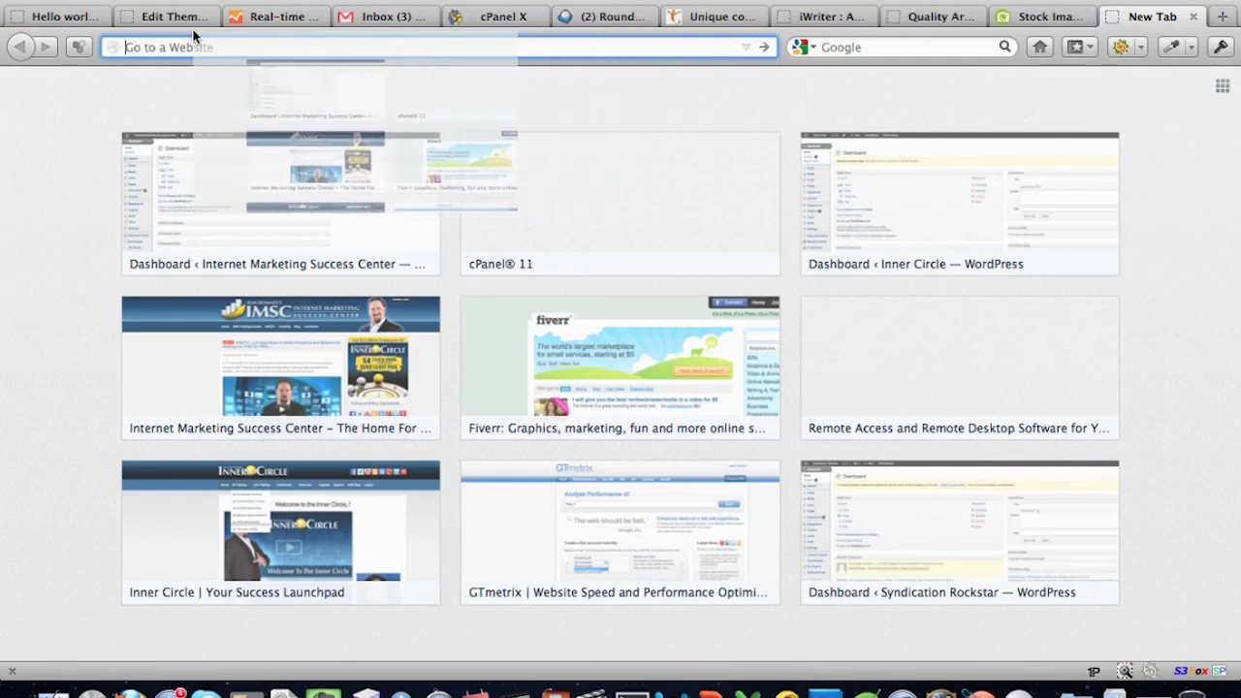
pyautogui.moveTo(165, 19); pyautogui.dragTo(308, 33)
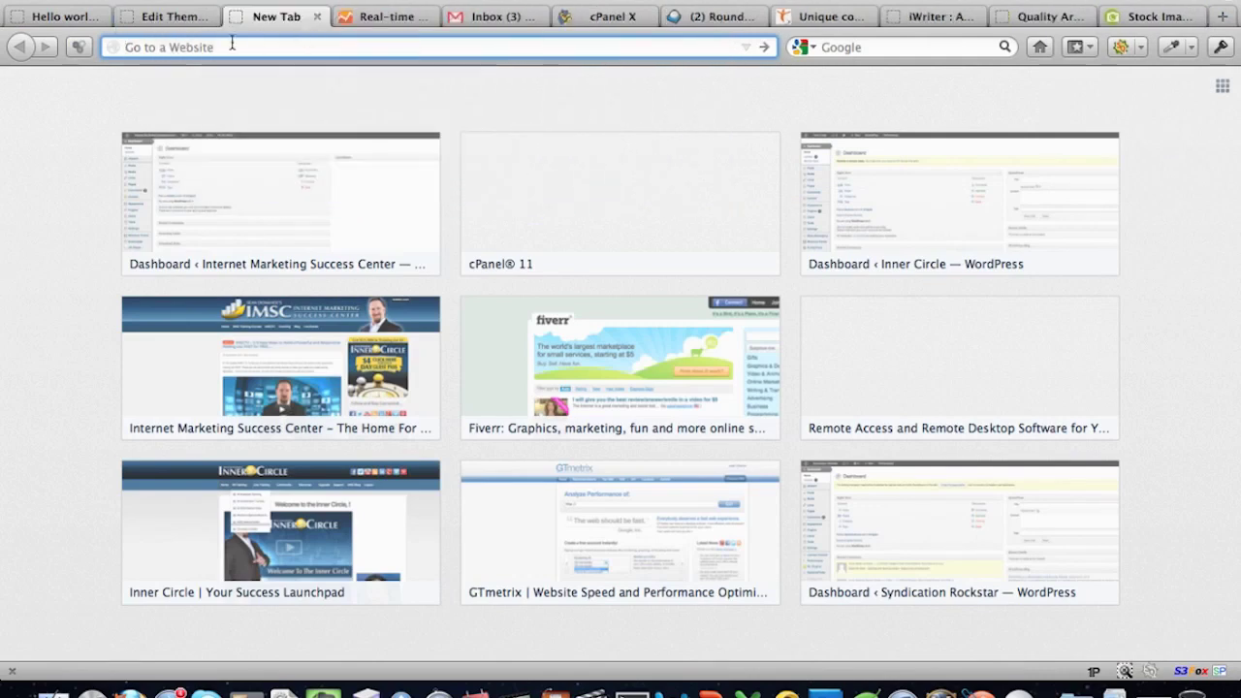
pyautogui.write('grava')
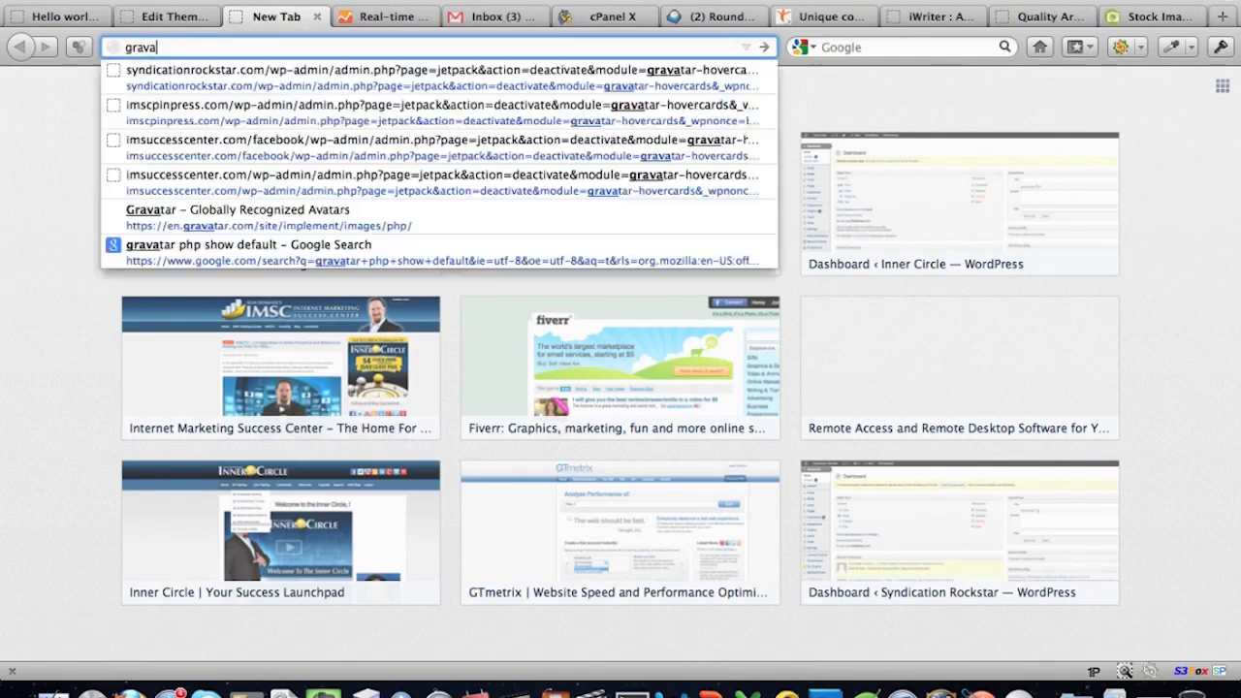
pyautogui.write('tar.com')
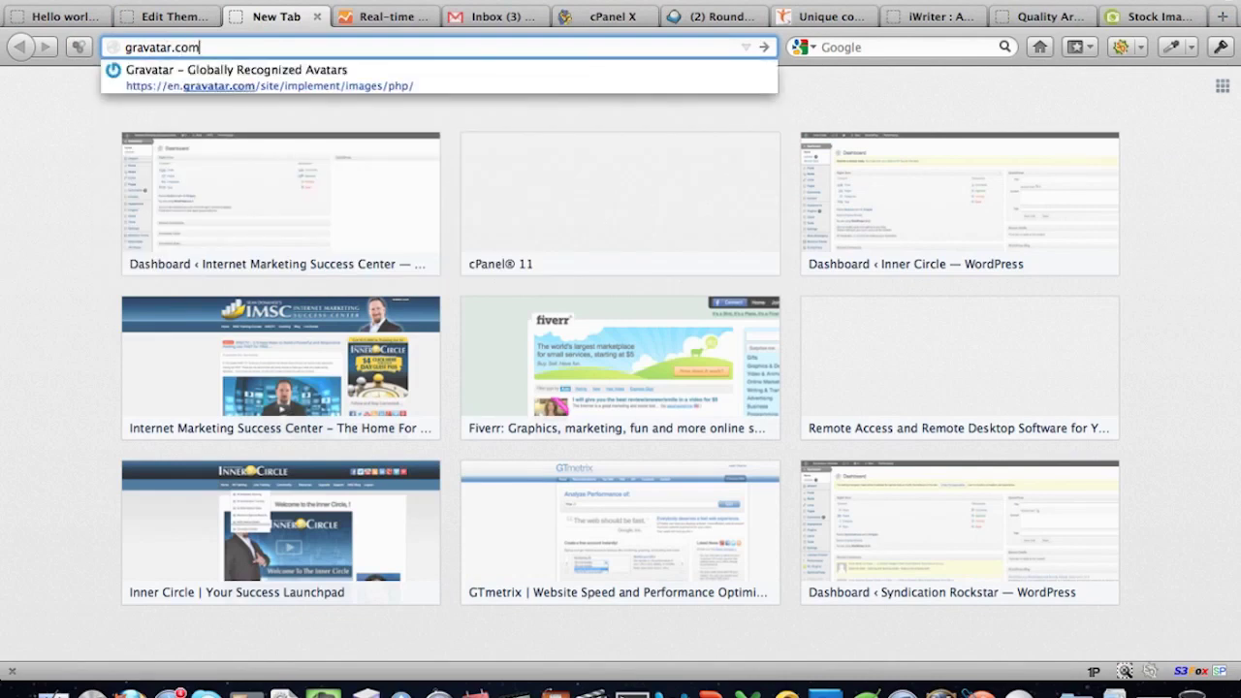
pyautogui.press('Return')
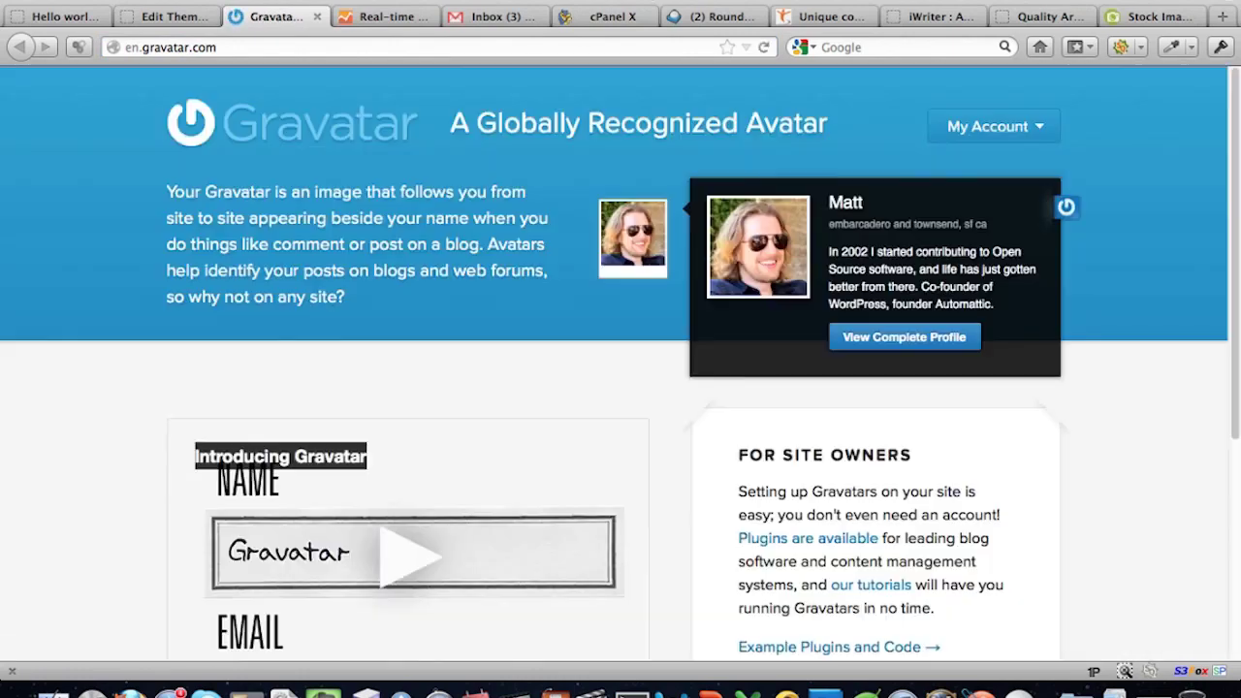
# Step: Log out of the currently signed-in Gravatar account
pyautogui.click(1035, 127)
pyautogui.scroll(-3, 225, 284)
pyautogui.scroll(-7, 519, 356)
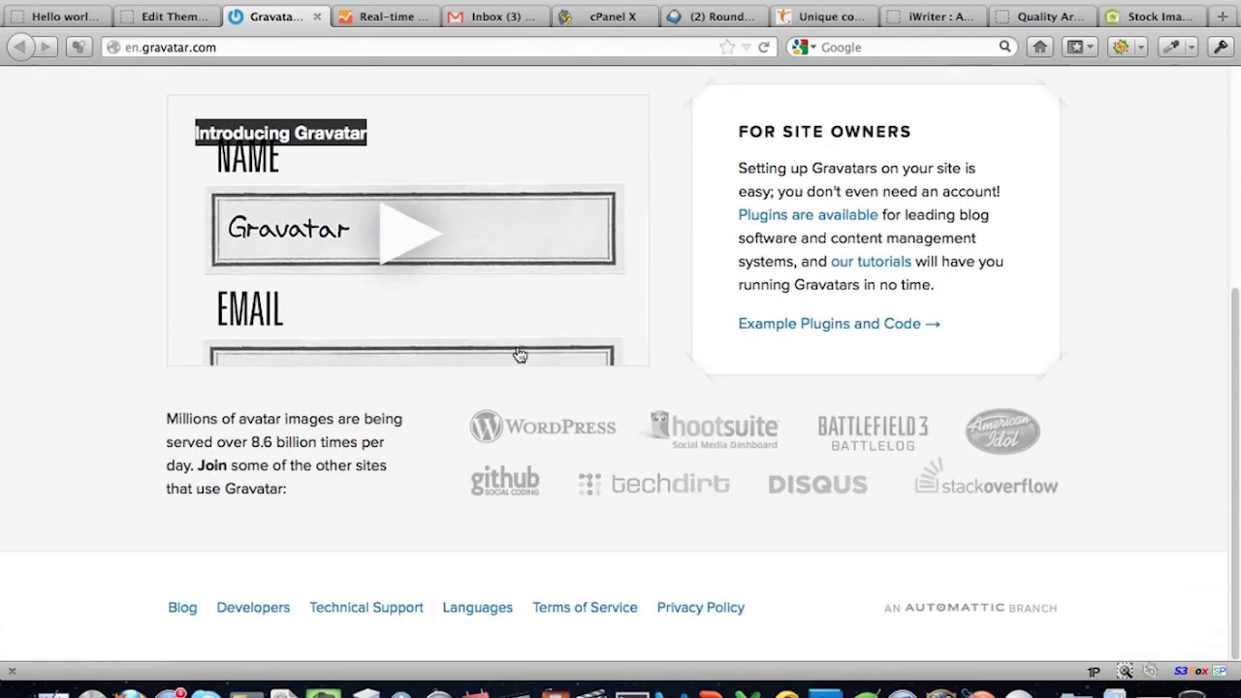
pyautogui.scroll(9, 520, 356)
pyautogui.scroll(2, 519, 354)
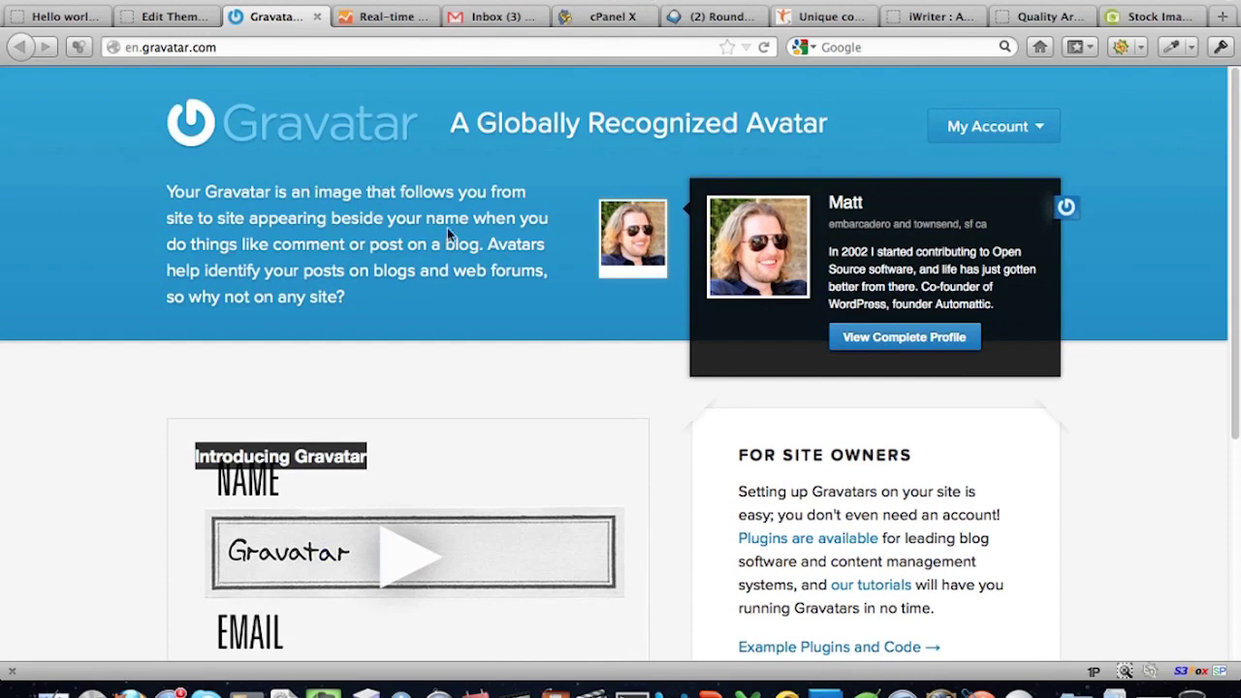
pyautogui.click(1034, 135)
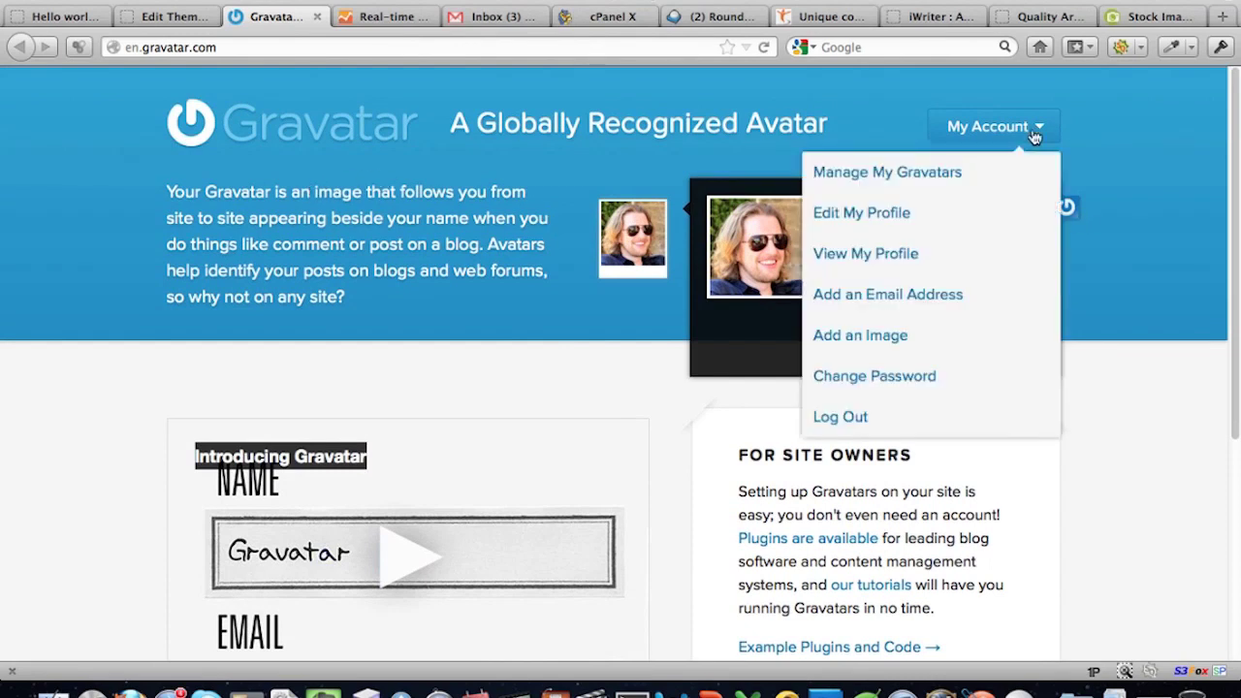
pyautogui.click(859, 427)
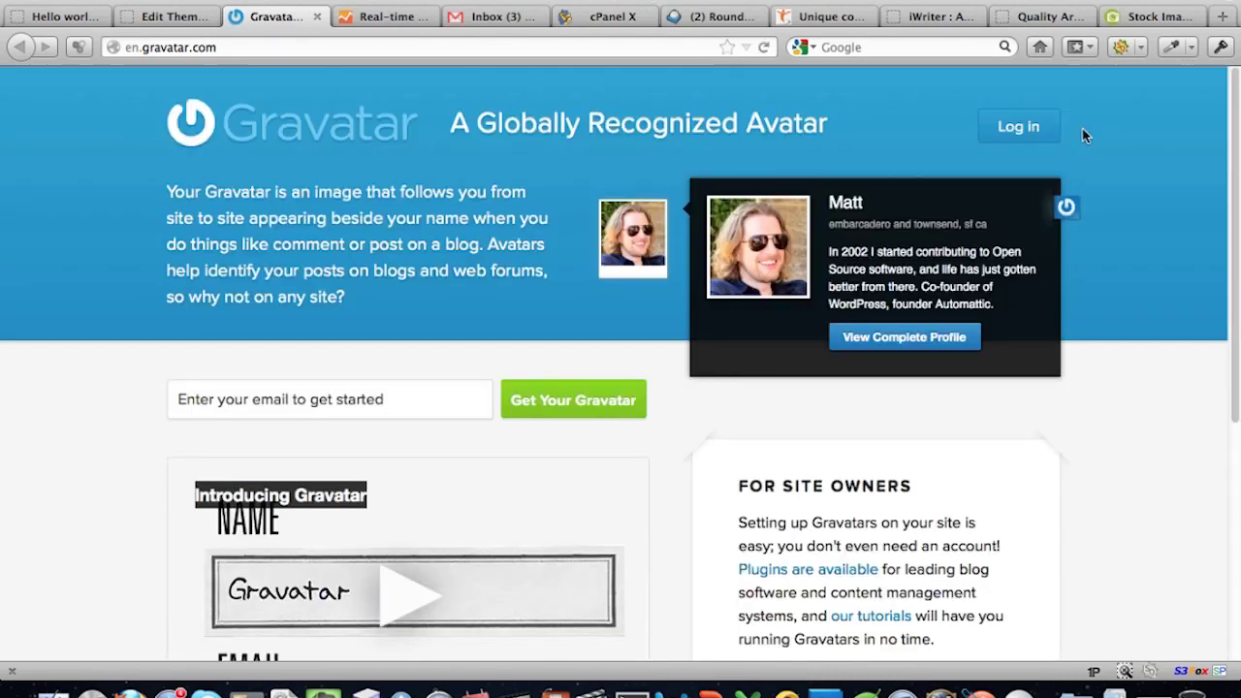
# Step: Request a Gravatar using the site's admin e-mail address
pyautogui.click(326, 409)
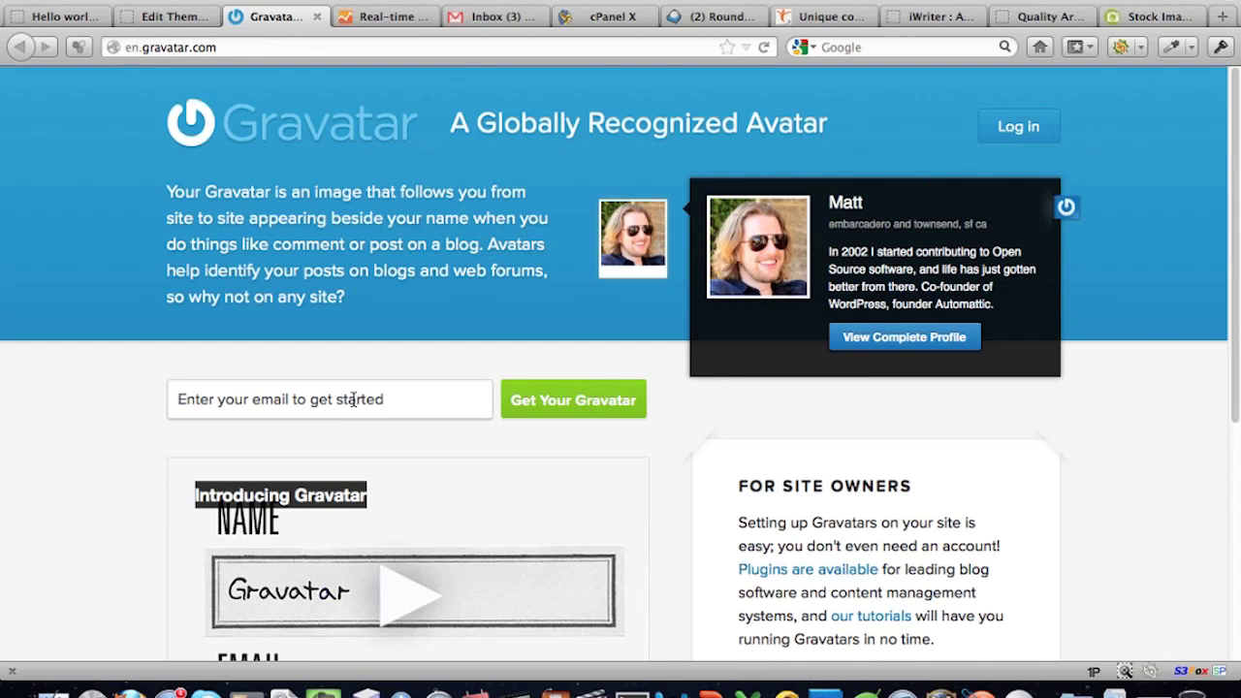
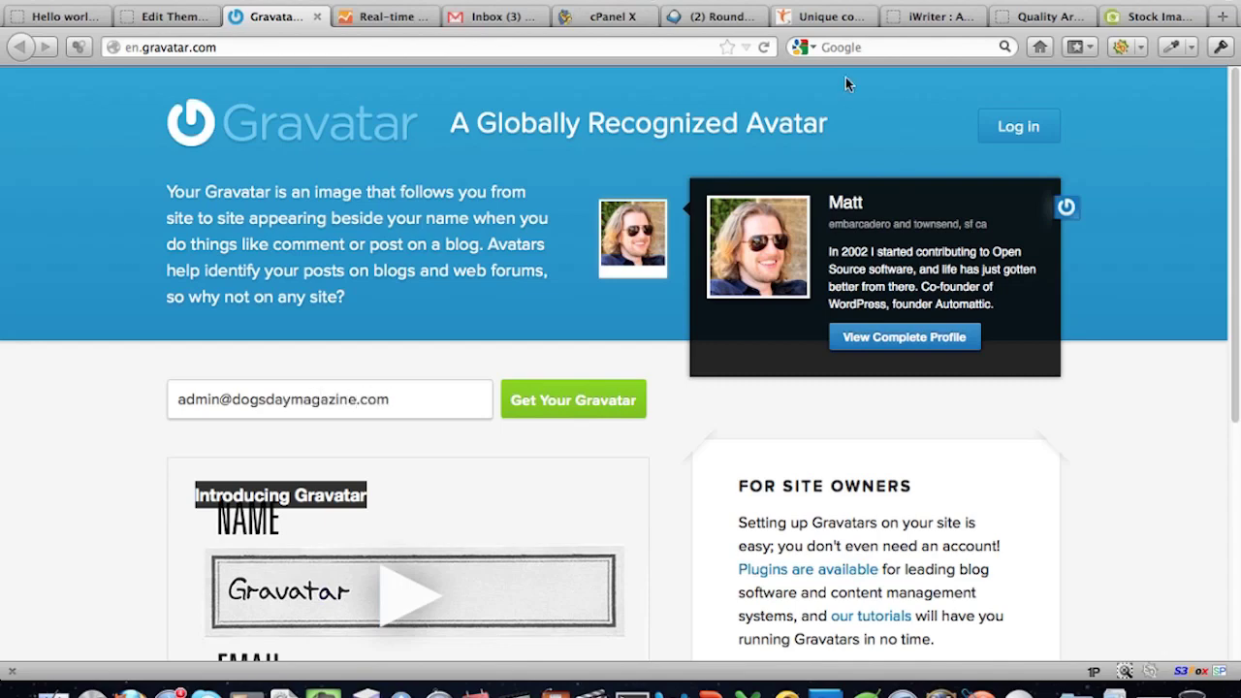
pyautogui.click(596, 401)
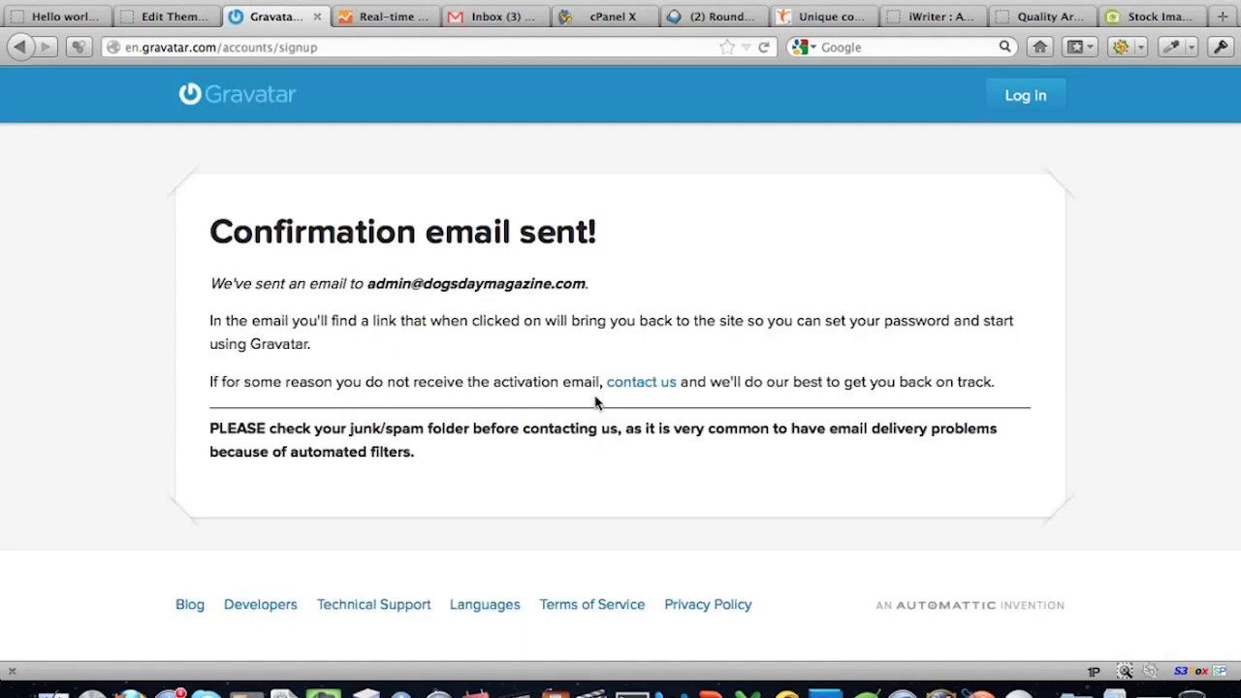
# Step: Open the admin mailbox in RoundCube via the hosting account's Access Webmail option
pyautogui.click(480, 18)
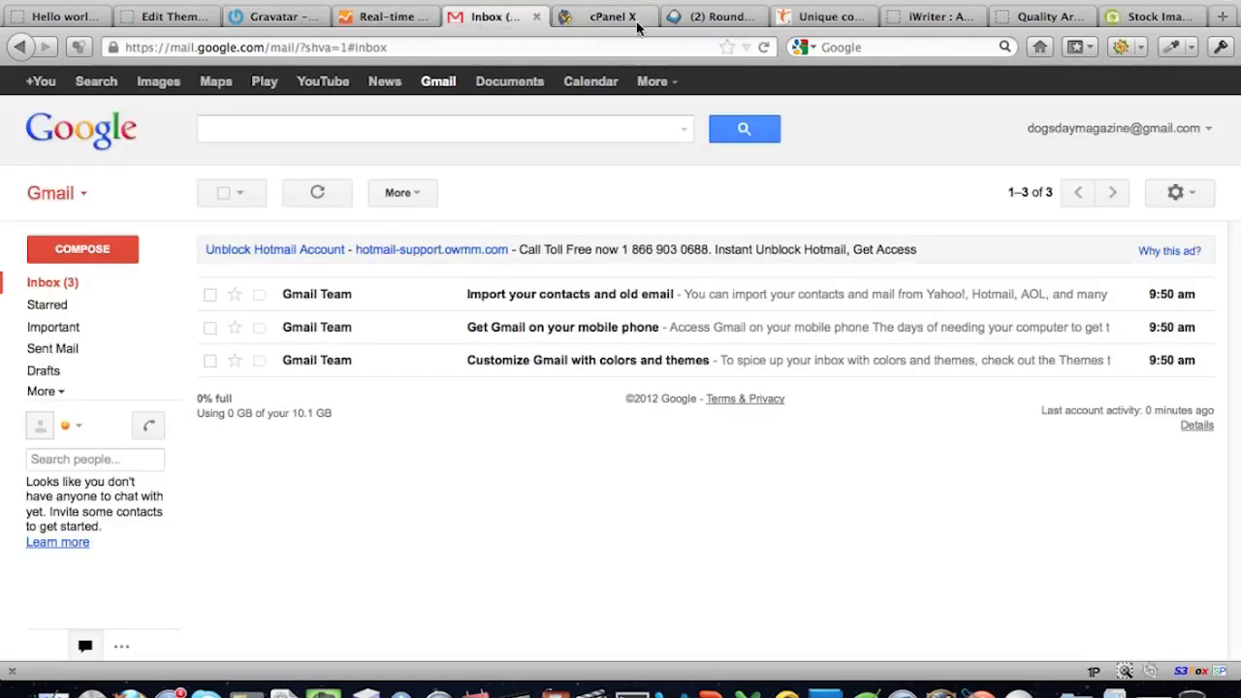
pyautogui.click(730, 19)
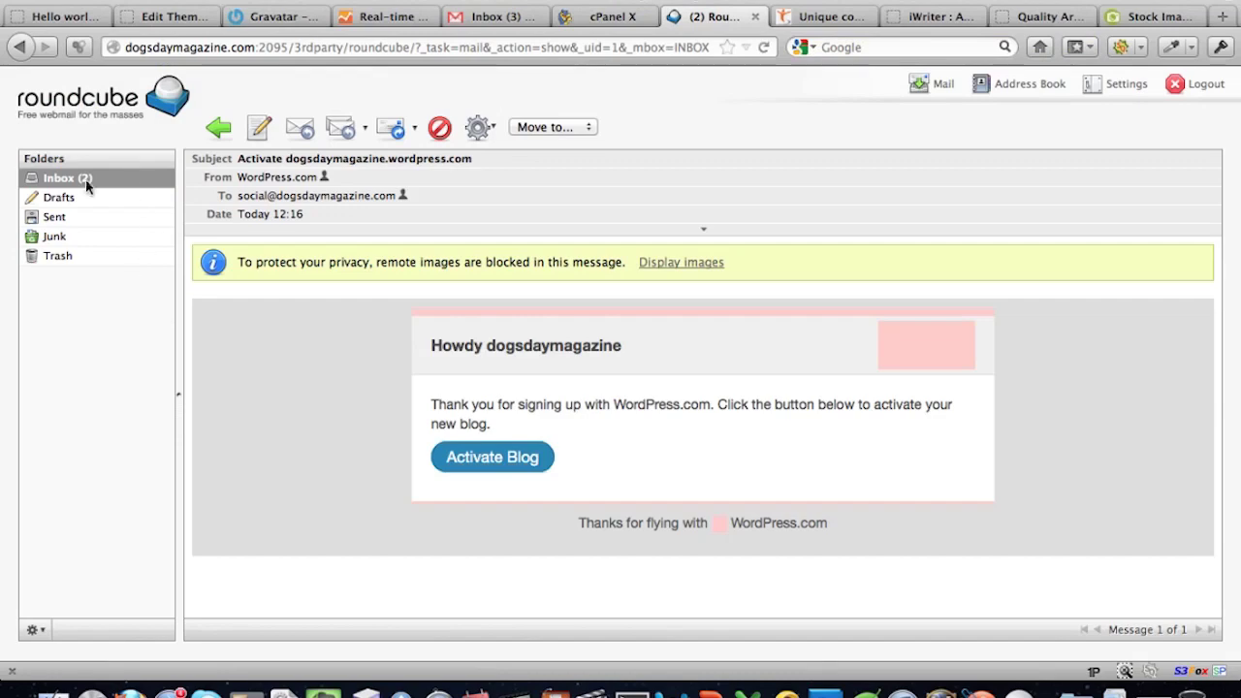
pyautogui.click(85, 179)
pyautogui.click(636, 17)
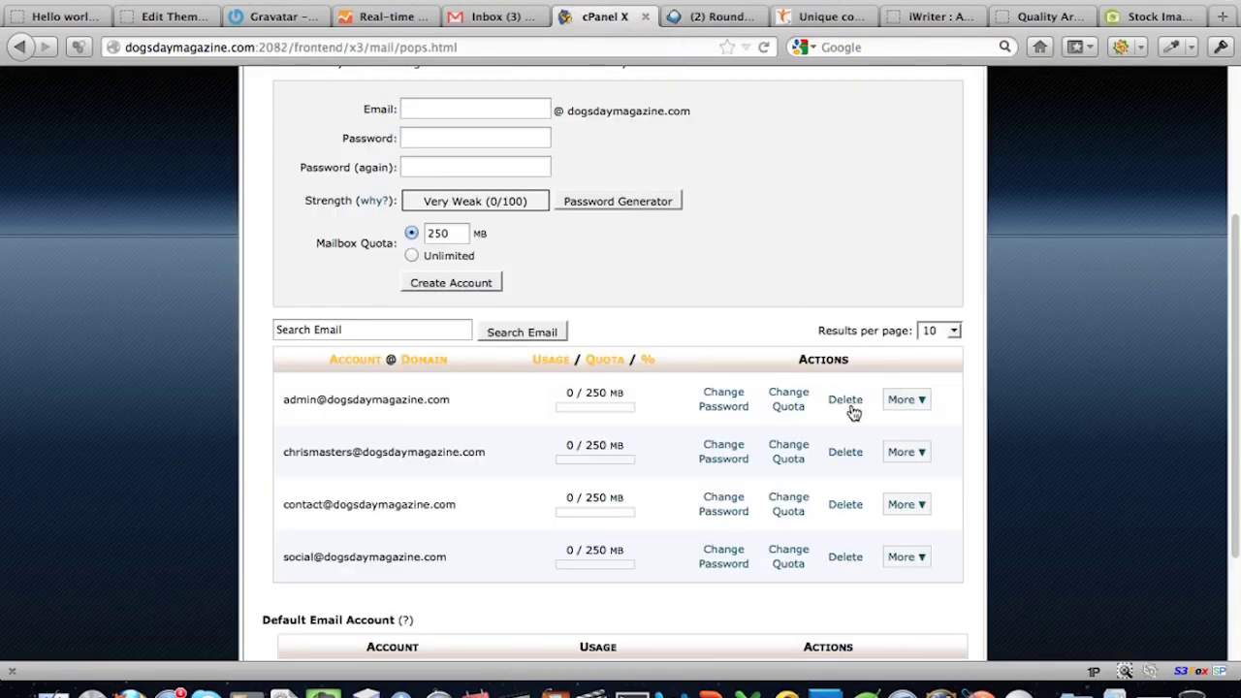
pyautogui.click(910, 401)
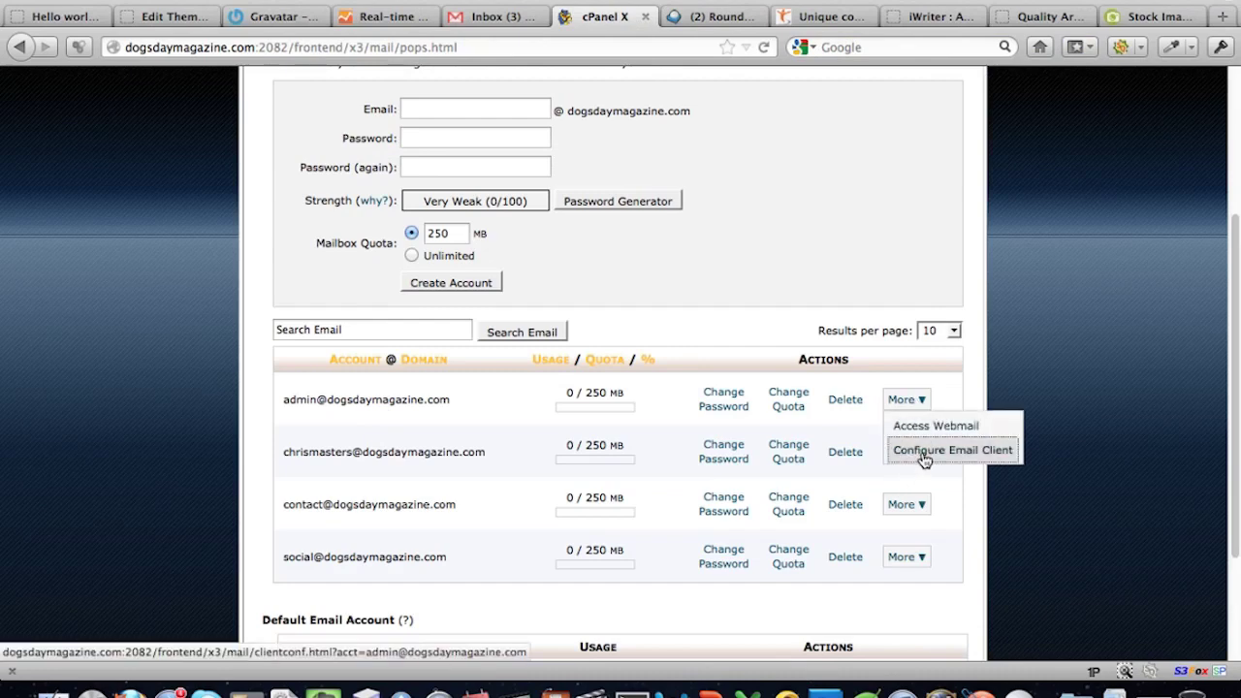
pyautogui.click(923, 433)
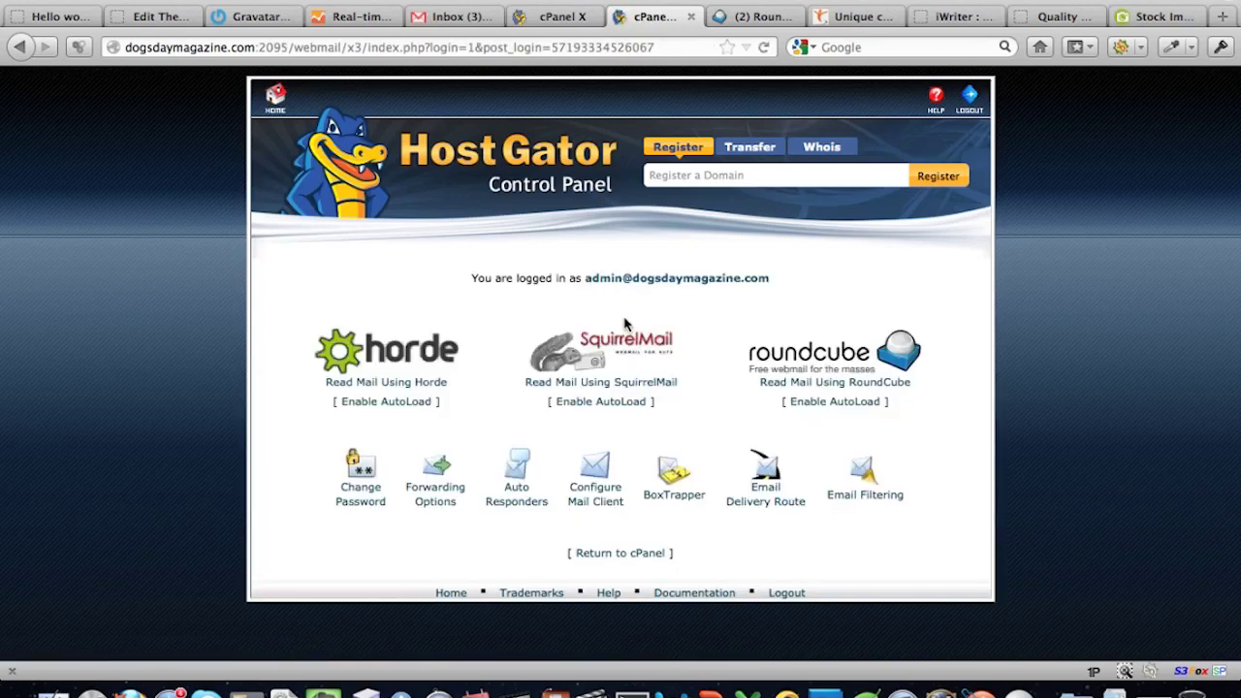
pyautogui.click(818, 367)
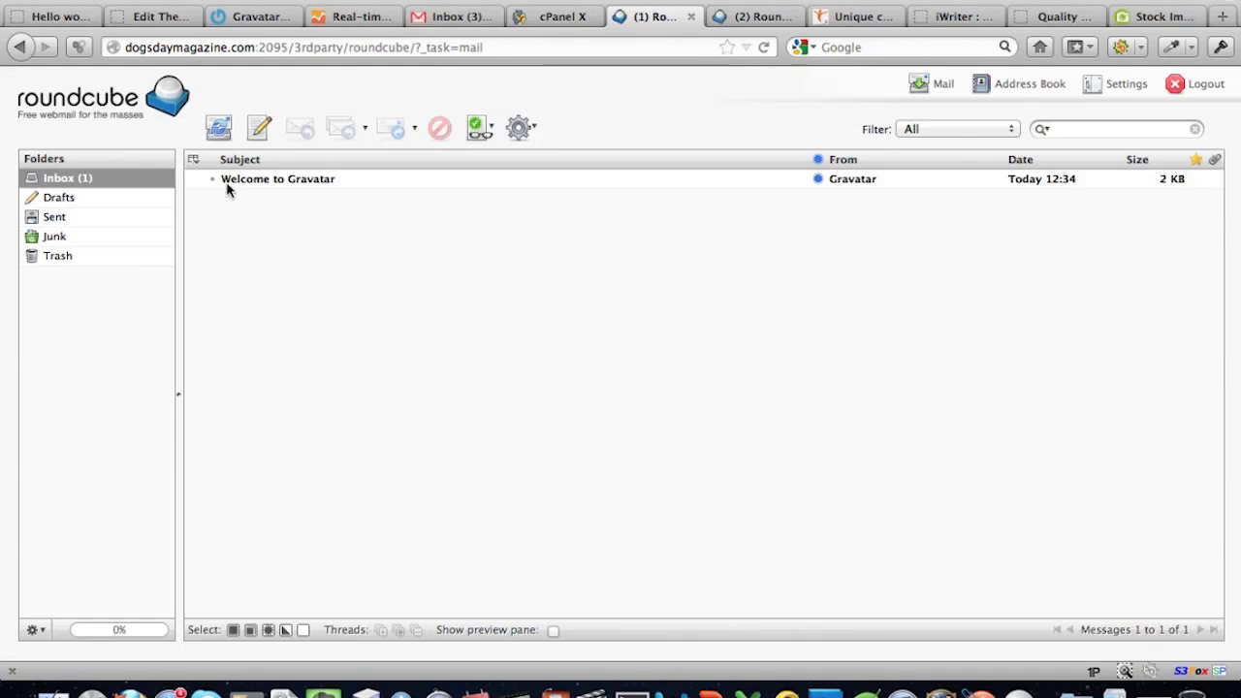
# Step: Open the Welcome to Gravatar message and follow its account activation link
pyautogui.click(228, 182)
pyautogui.doubleClick(228, 183)
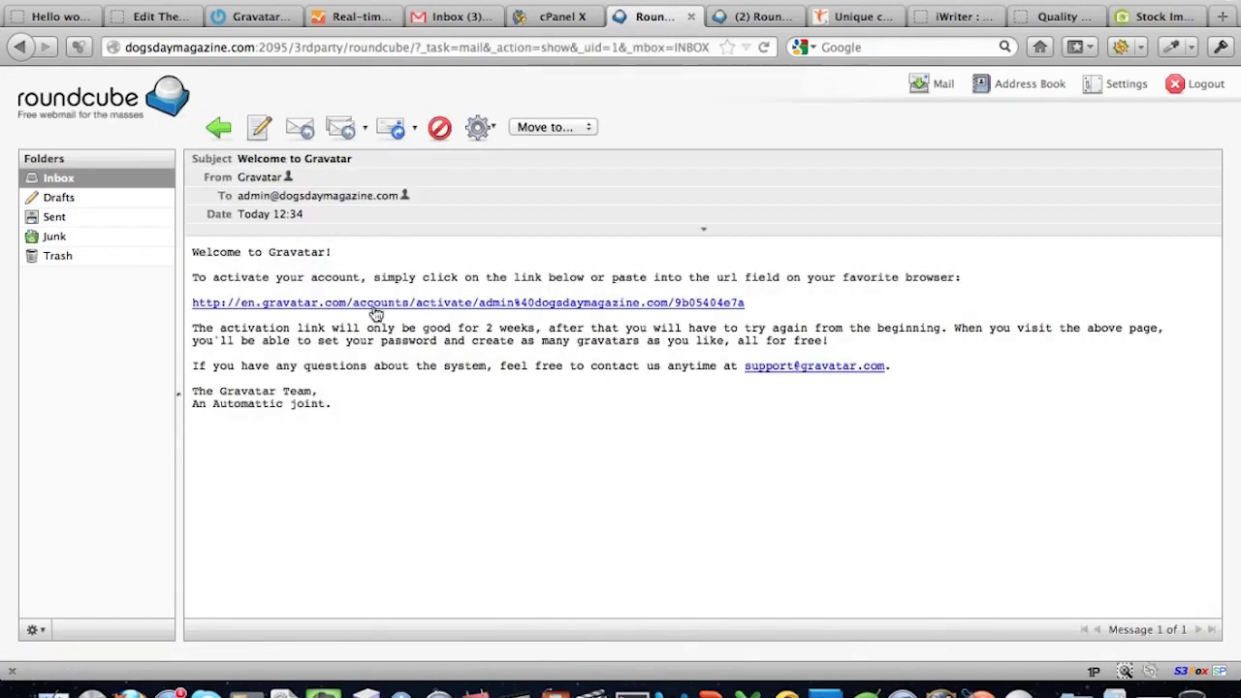
pyautogui.click(374, 313)
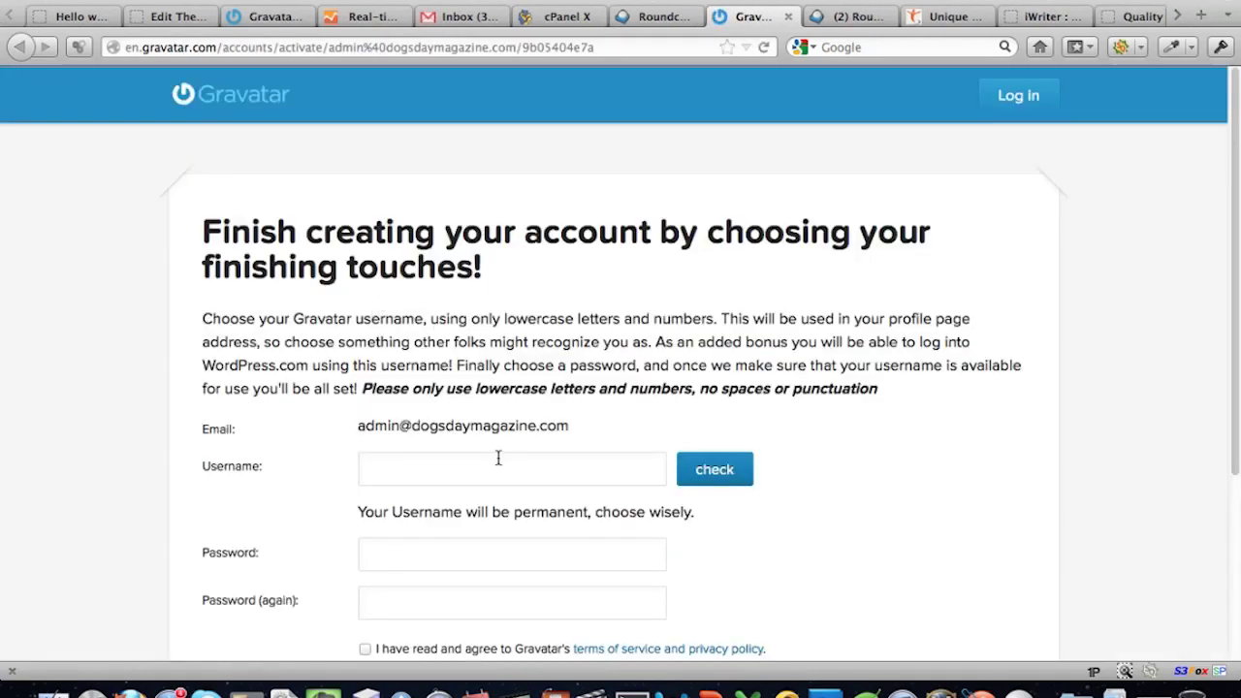
# Step: Enter username 'dogsdaymagazine' and the account password twice on the signup form
pyautogui.click(499, 459)
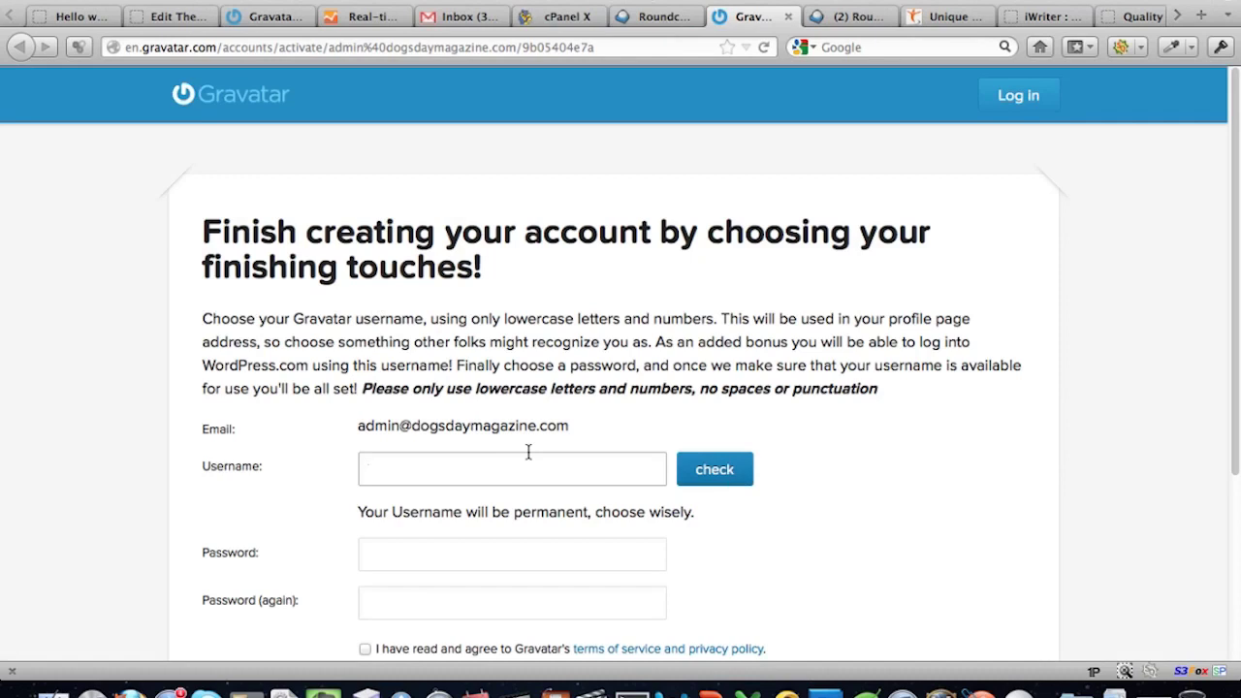
pyautogui.write('dogsdaymagazine')
pyautogui.press('BackSpace')
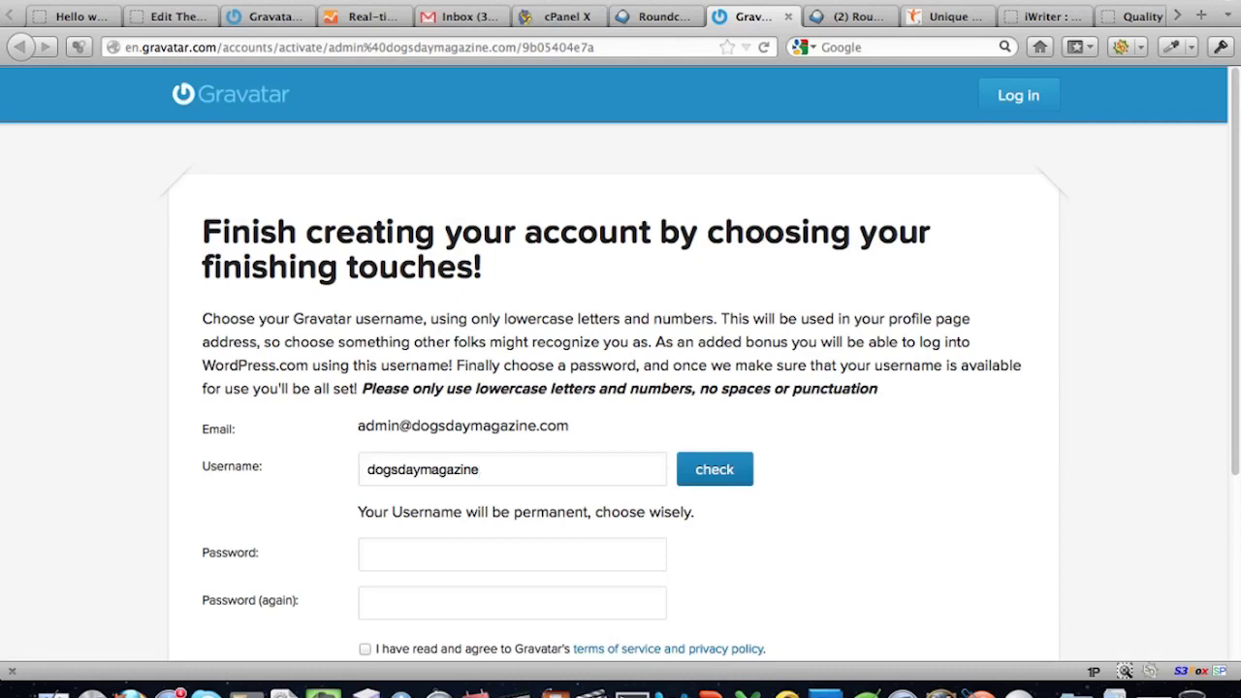
pyautogui.click(587, 562)
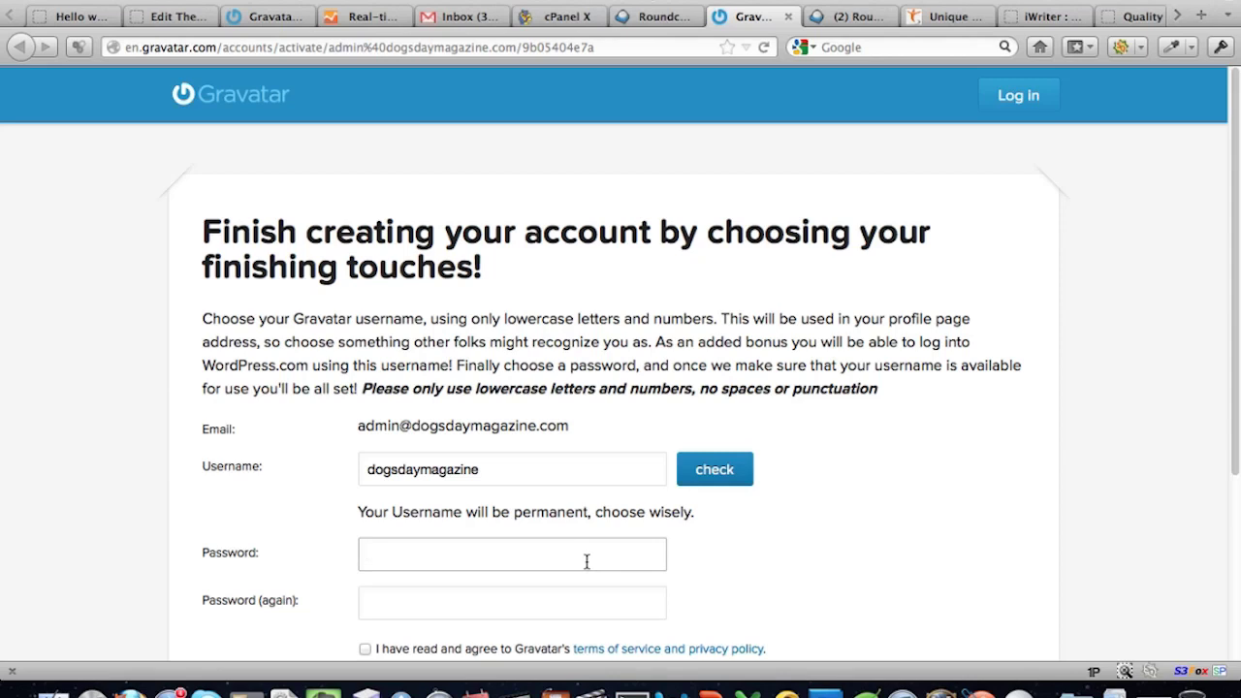
pyautogui.write('••••••••')
pyautogui.press('Tab')
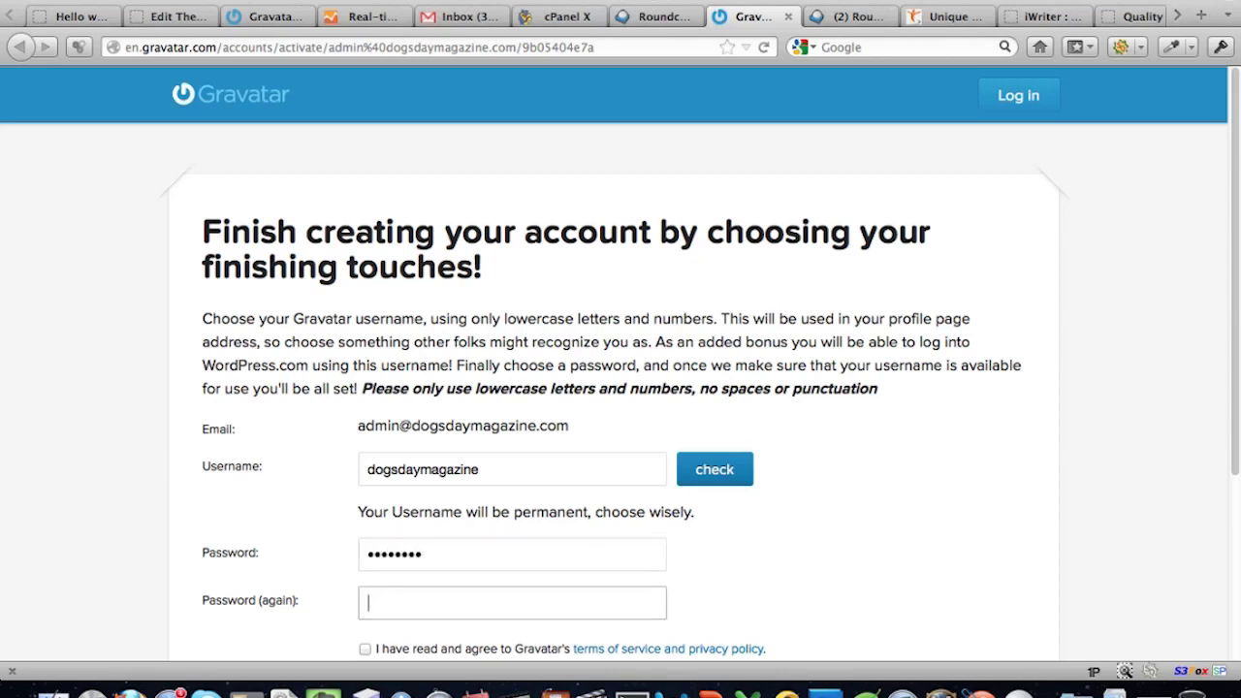
pyautogui.write('••••••••')
# Step: Dismiss the password manager, accept the terms of service and submit the signup form
pyautogui.click(1220, 51)
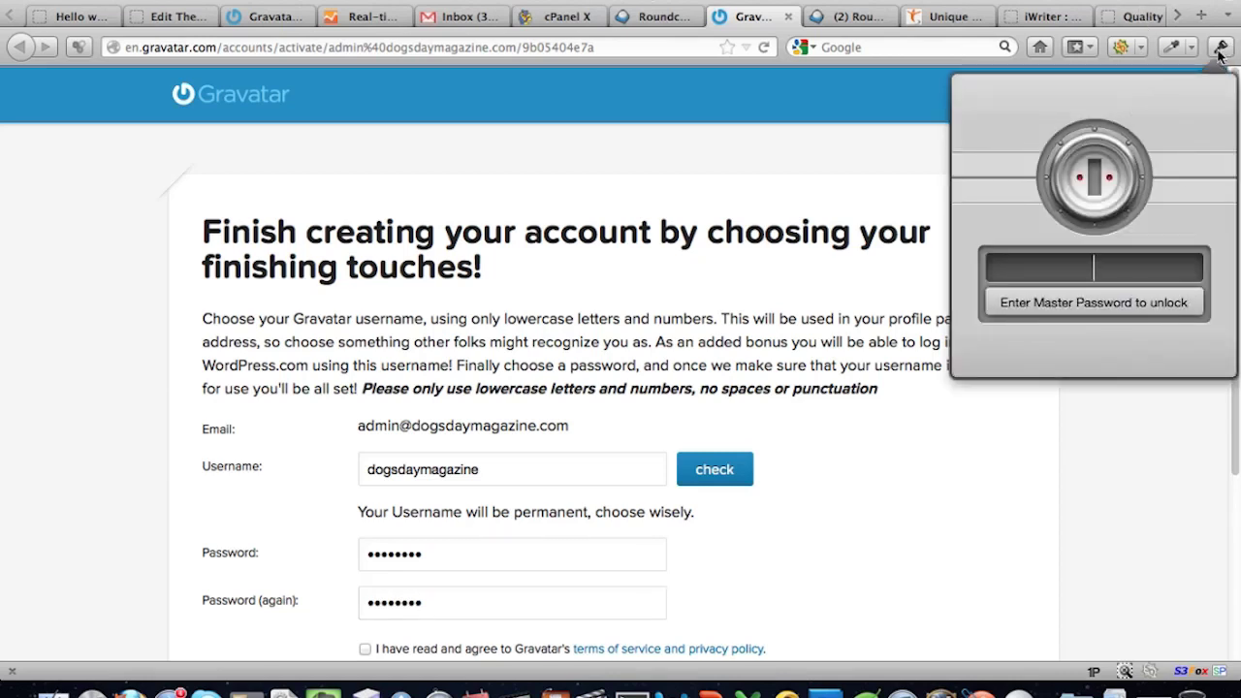
pyautogui.click(615, 124)
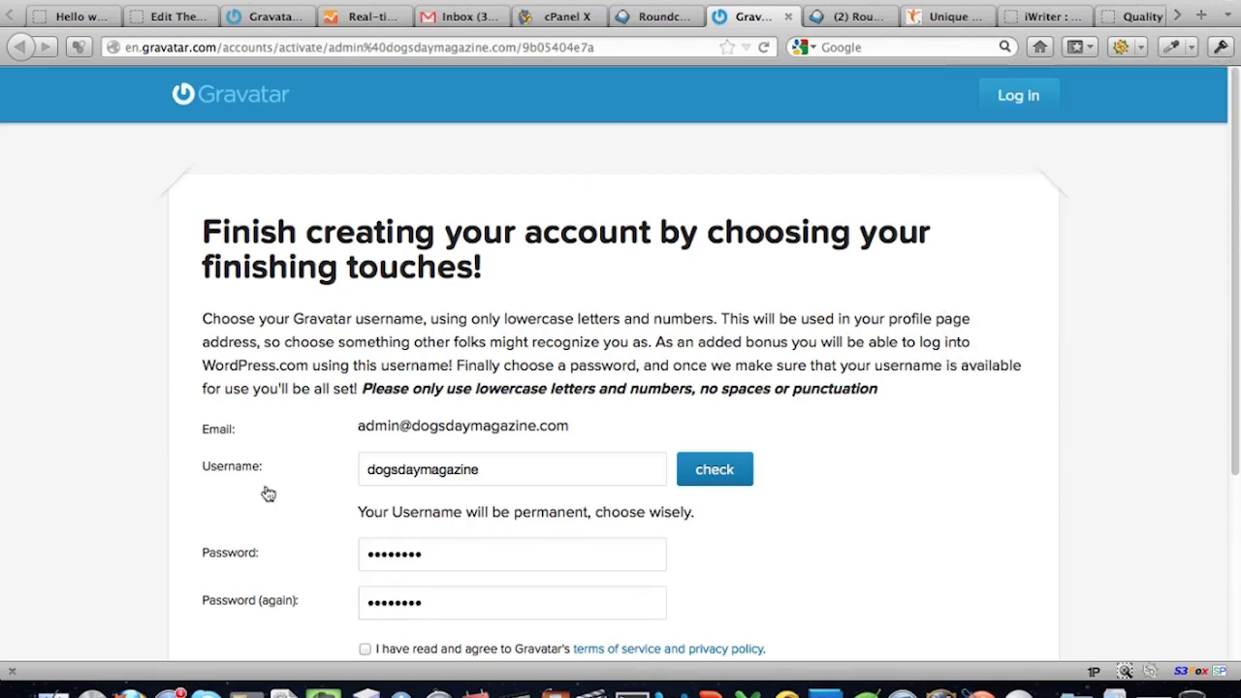
pyautogui.scroll(-5, 67, 646)
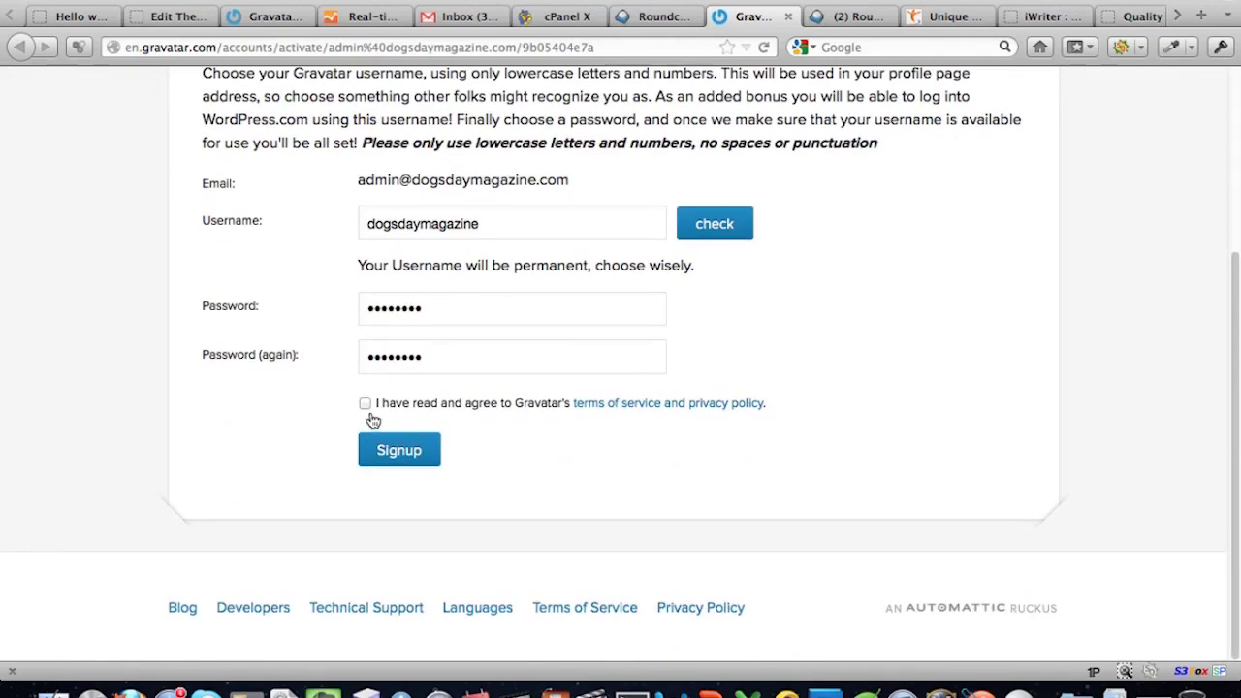
pyautogui.click(365, 404)
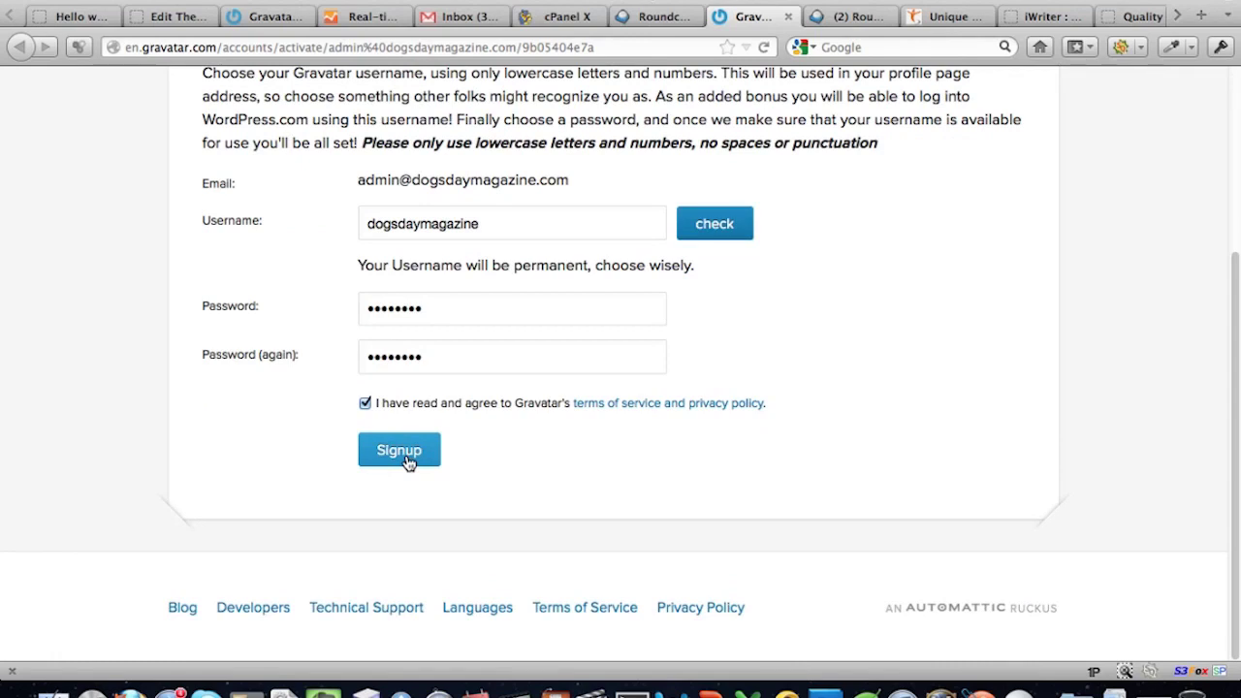
pyautogui.click(407, 453)
pyautogui.click(432, 454)
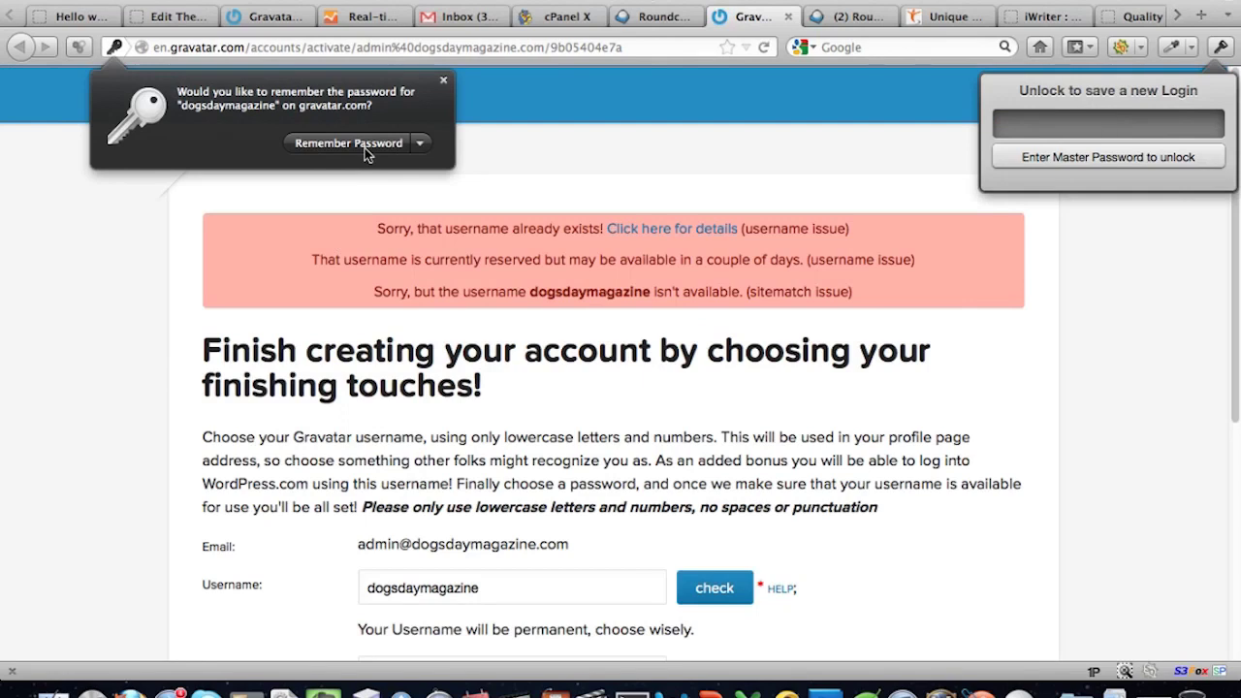
# Step: Replace the rejected username with a longer one and confirm it is available
pyautogui.click(366, 145)
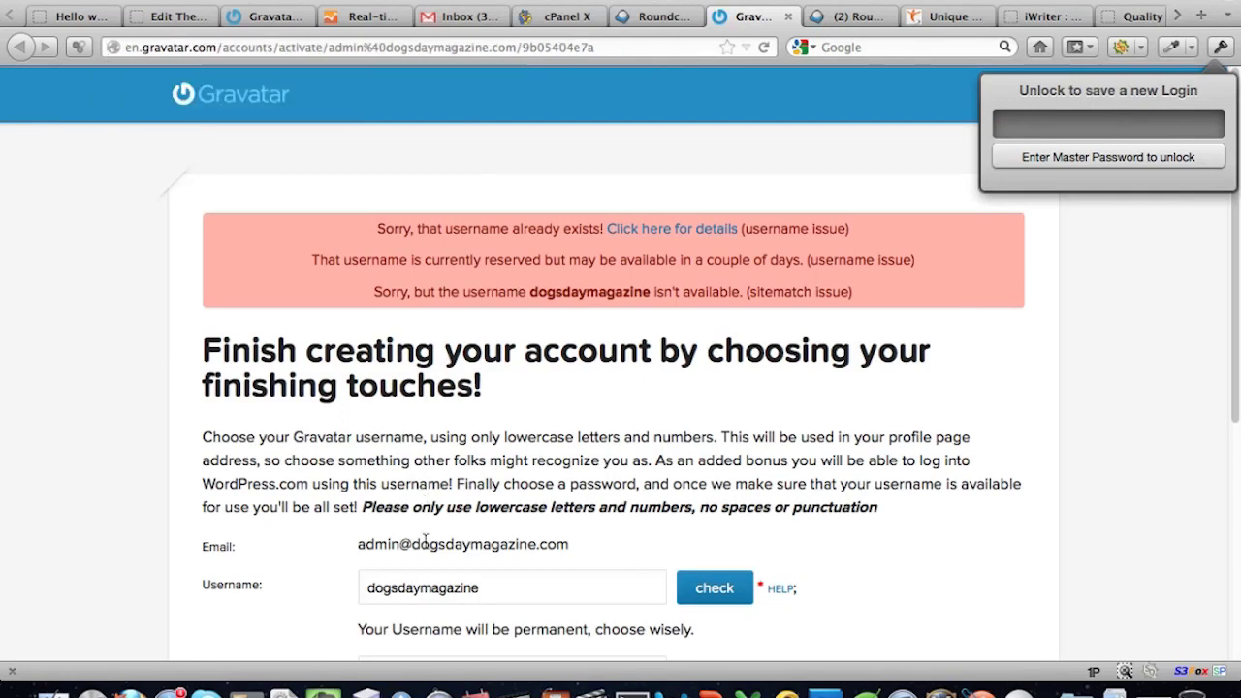
pyautogui.click(522, 588)
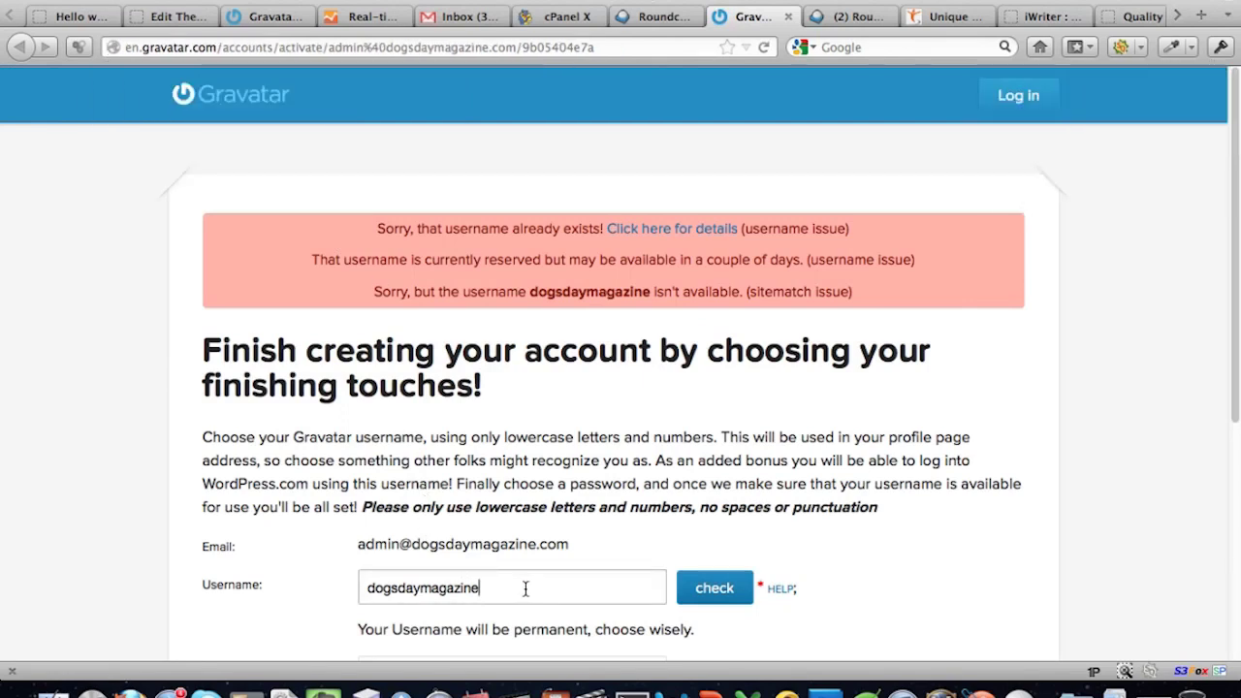
pyautogui.click(523, 588)
pyautogui.scroll(-3, 194, 540)
pyautogui.scroll(-3, 194, 540)
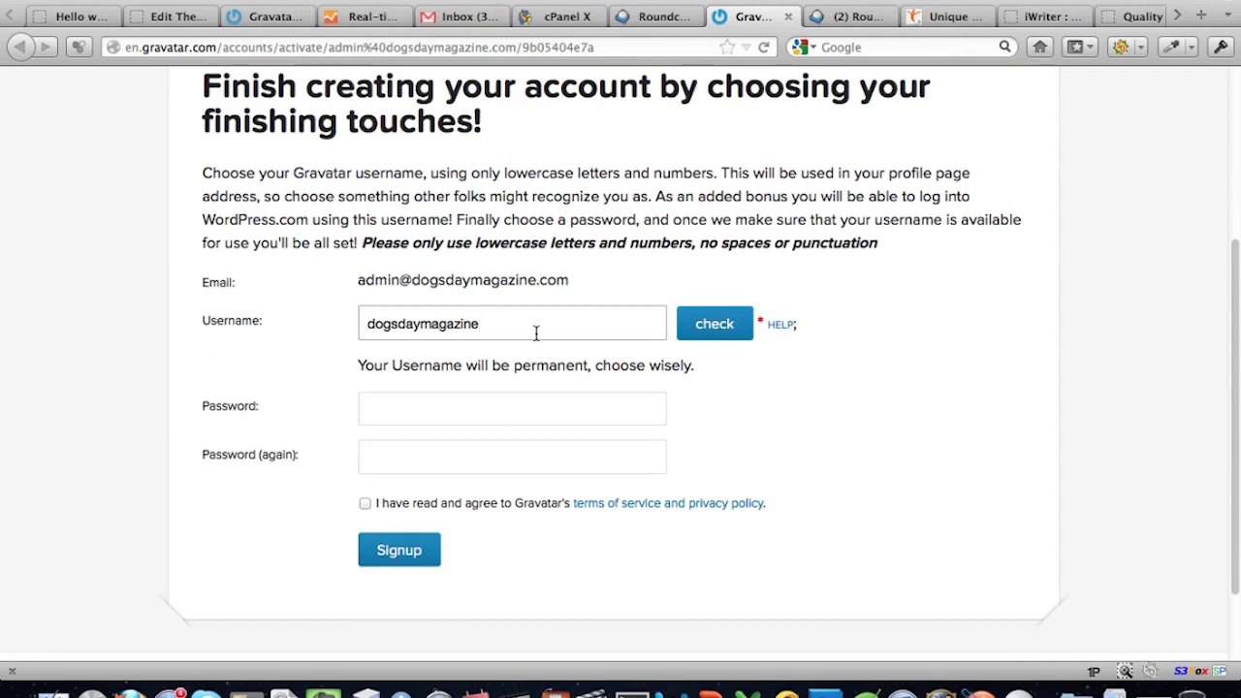
pyautogui.hotkey('ctrl', 'a')
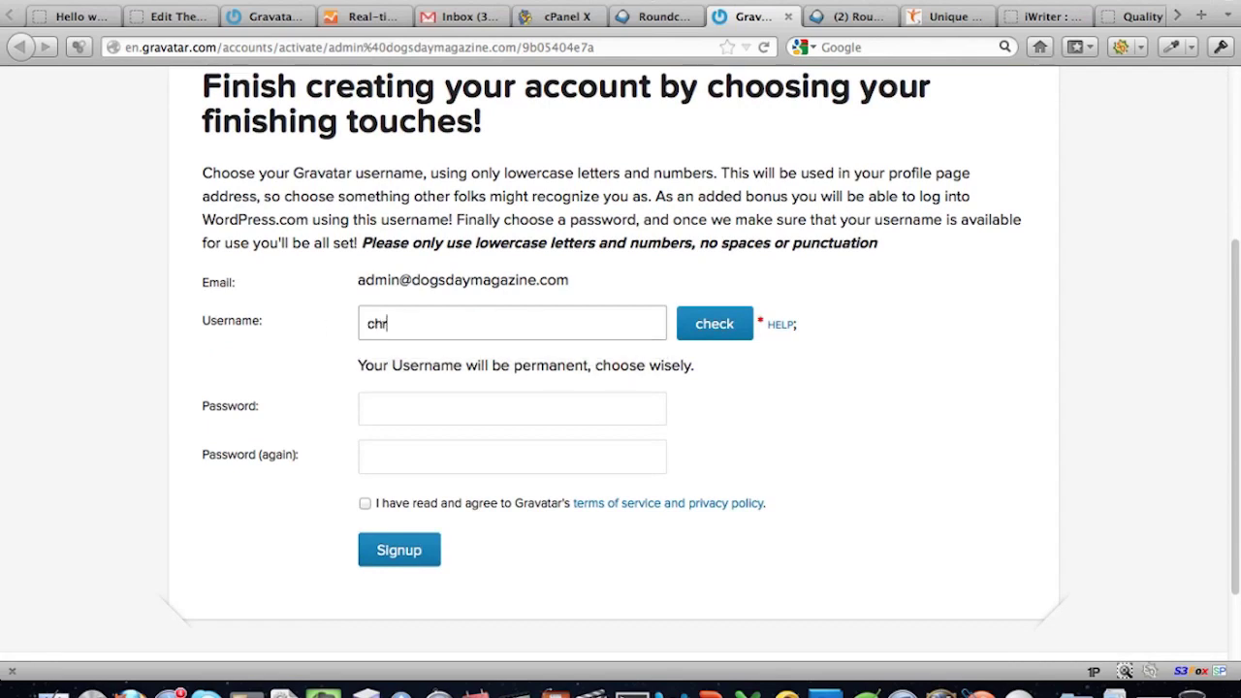
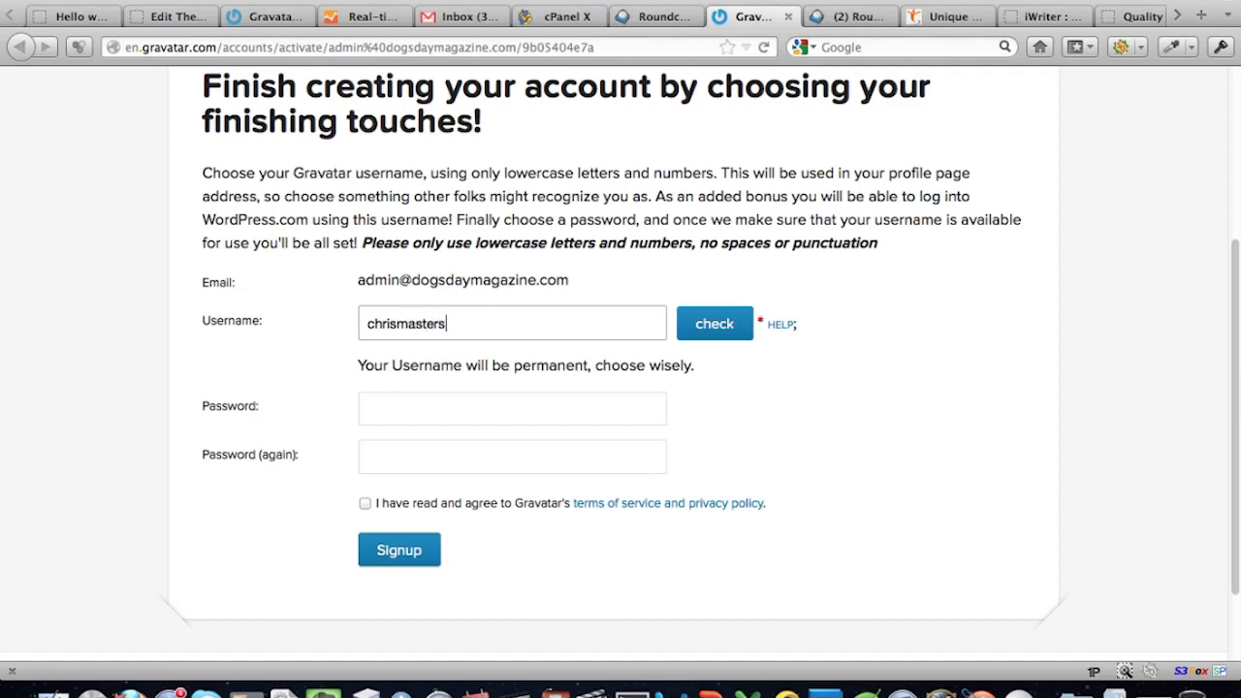
pyautogui.click(704, 327)
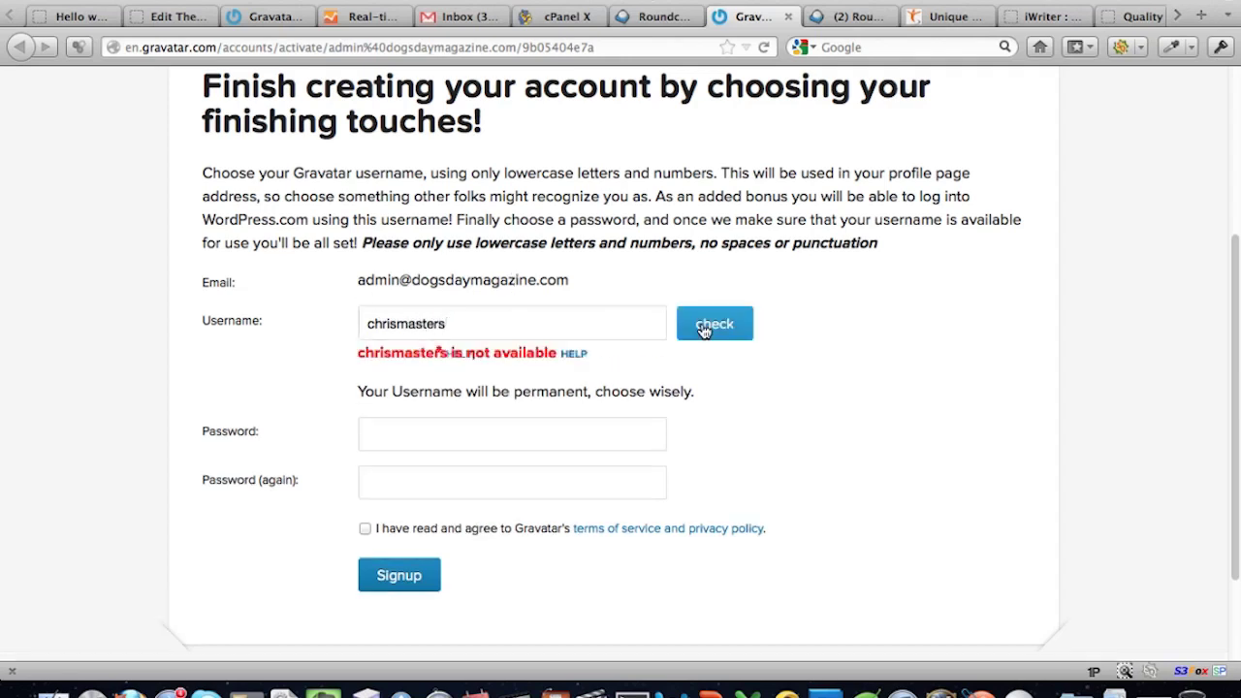
pyautogui.click(466, 324)
pyautogui.write('do')
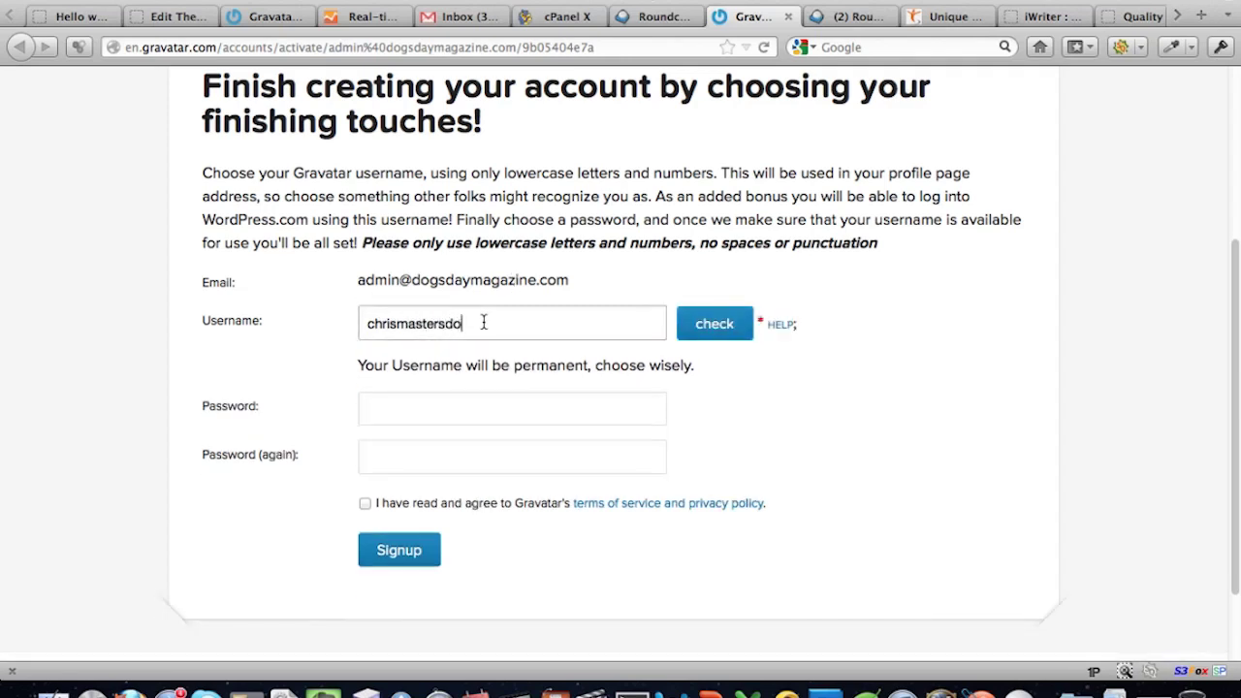
pyautogui.write('gsdaymagazine')
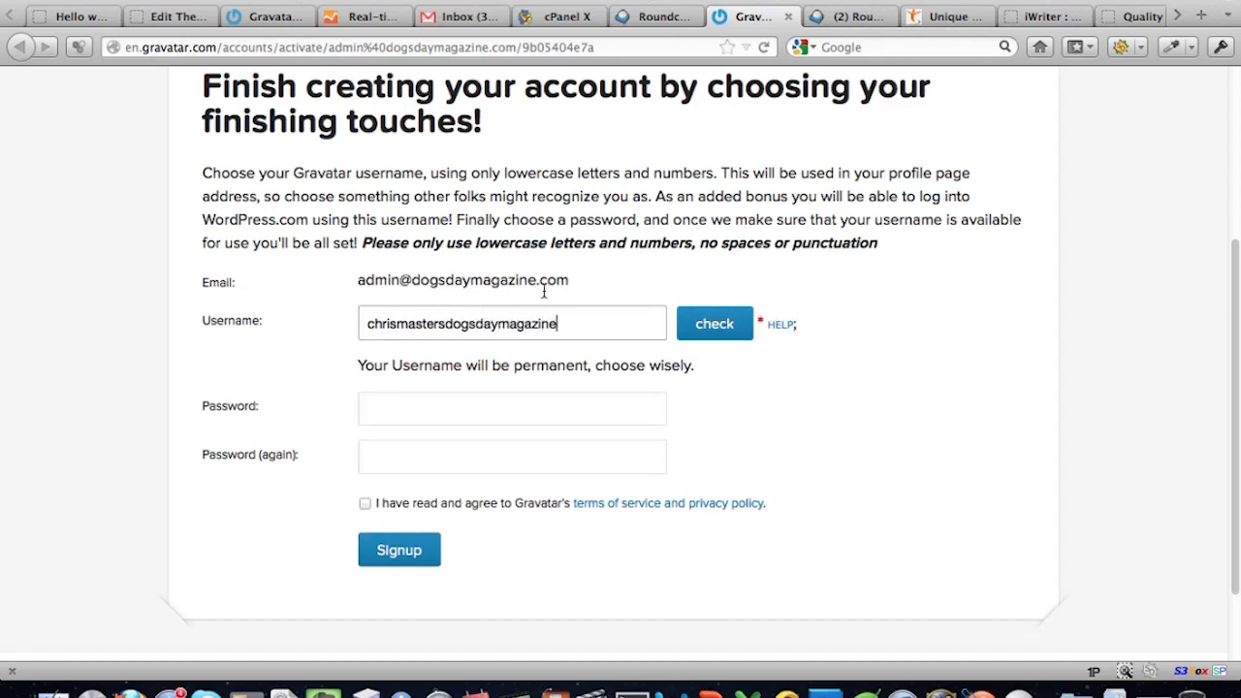
pyautogui.click(692, 327)
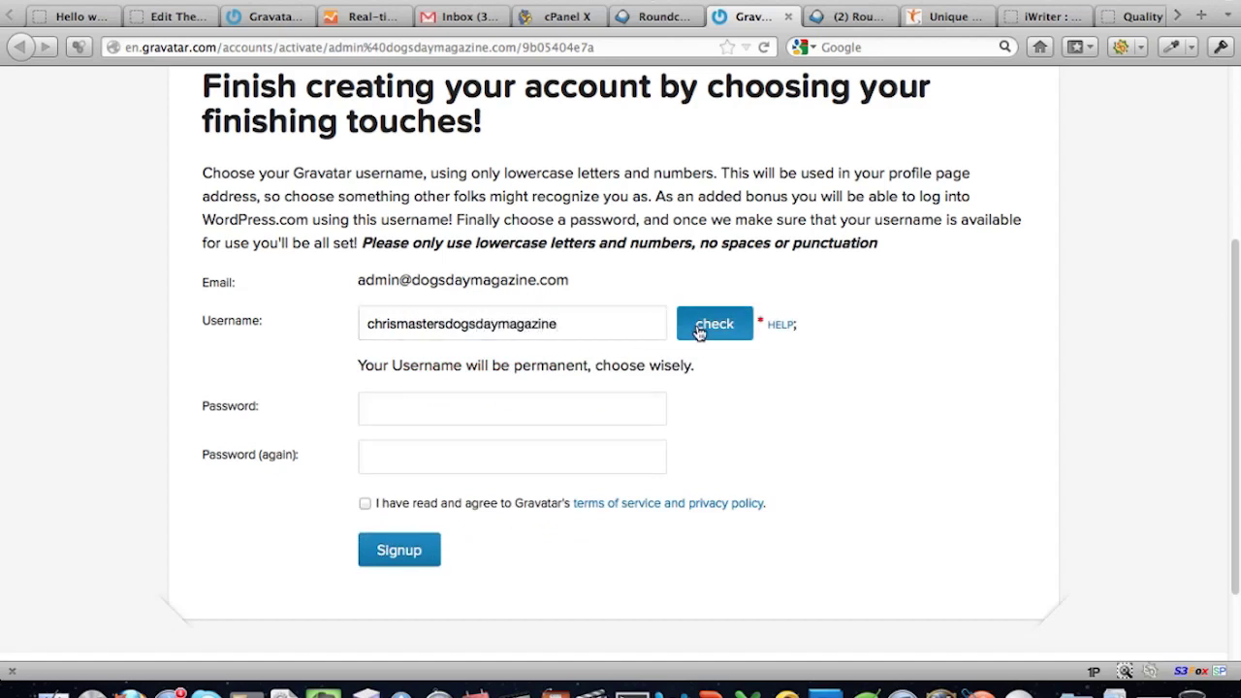
# Step: Re-enter both passwords, accept the terms, submit the signup and choose to save the login
pyautogui.click(432, 435)
pyautogui.write('••••••••')
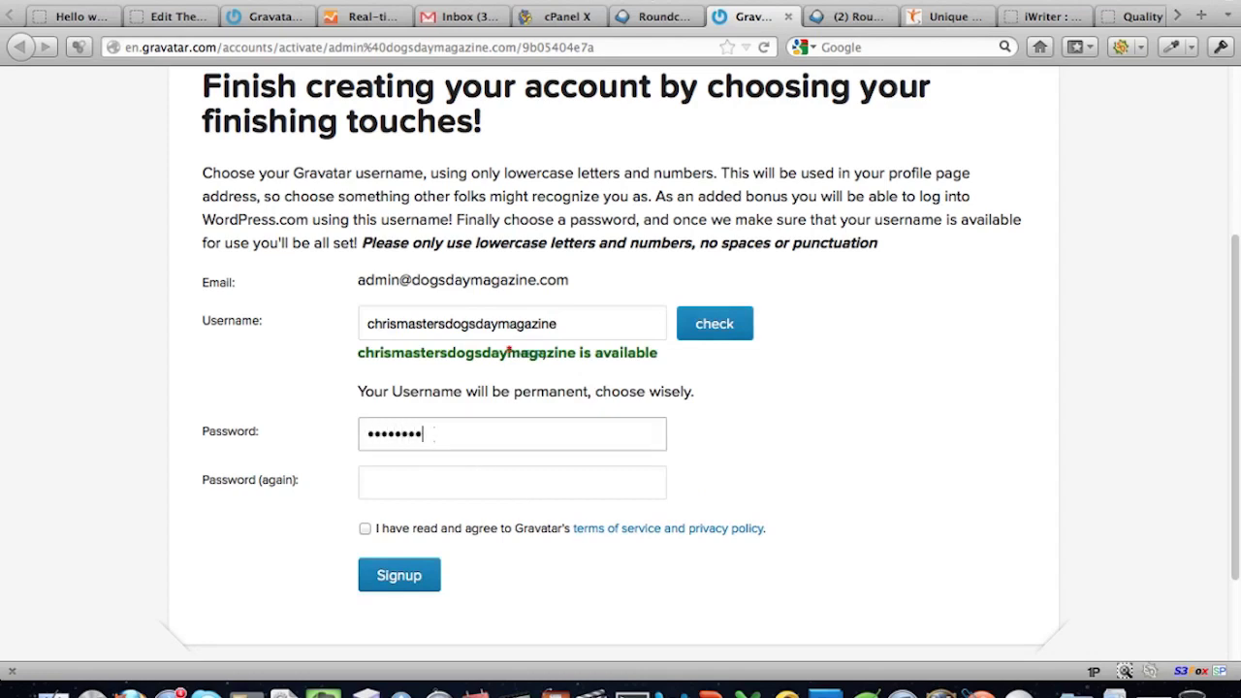
pyautogui.press('Tab')
pyautogui.write('•••••')
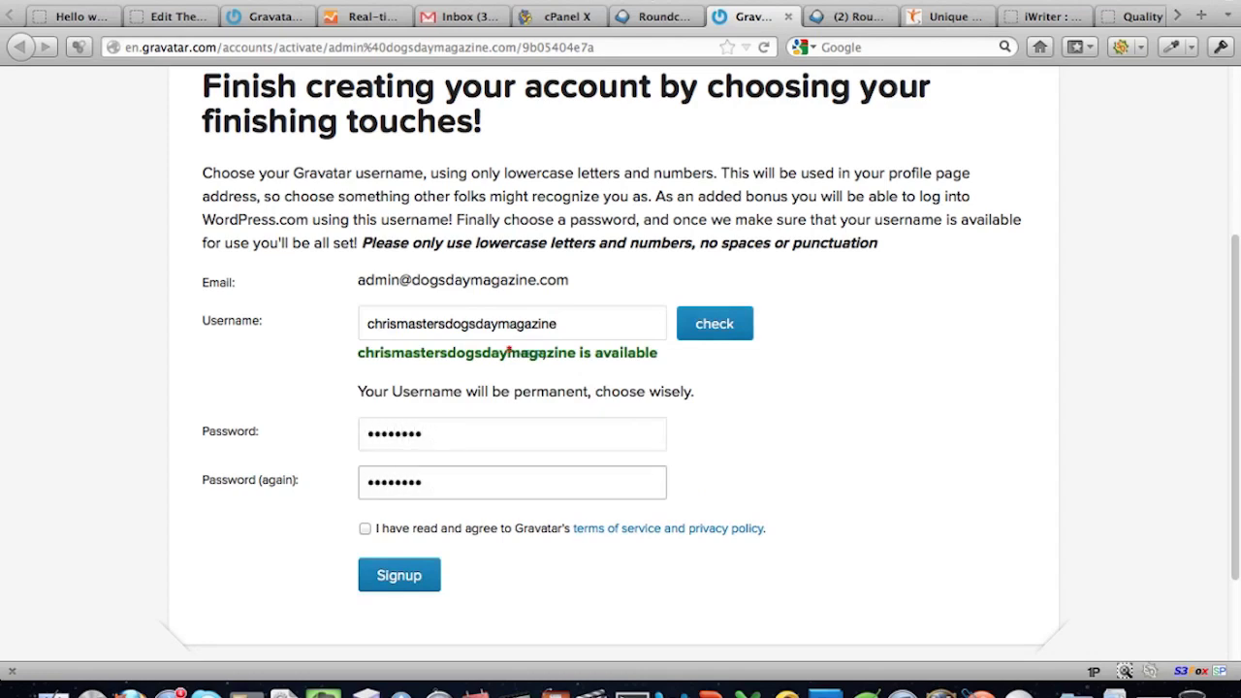
pyautogui.click(365, 528)
pyautogui.click(397, 577)
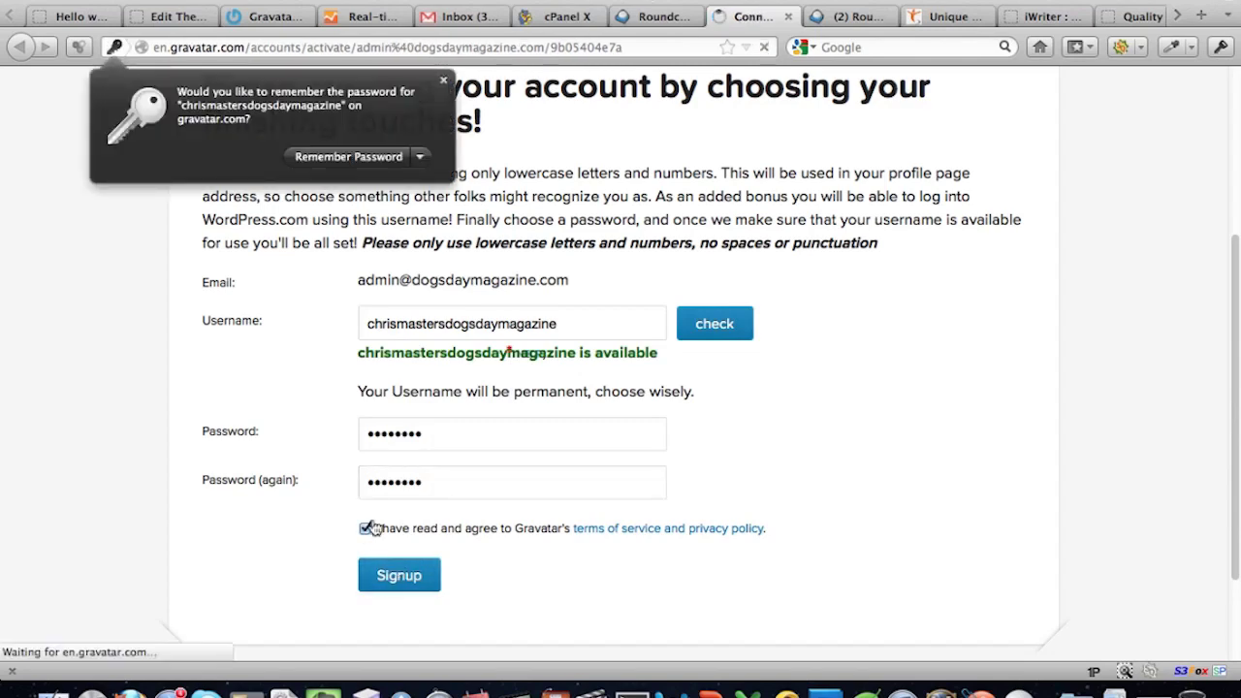
pyautogui.click(348, 156)
pyautogui.click(1217, 123)
pyautogui.write('•')
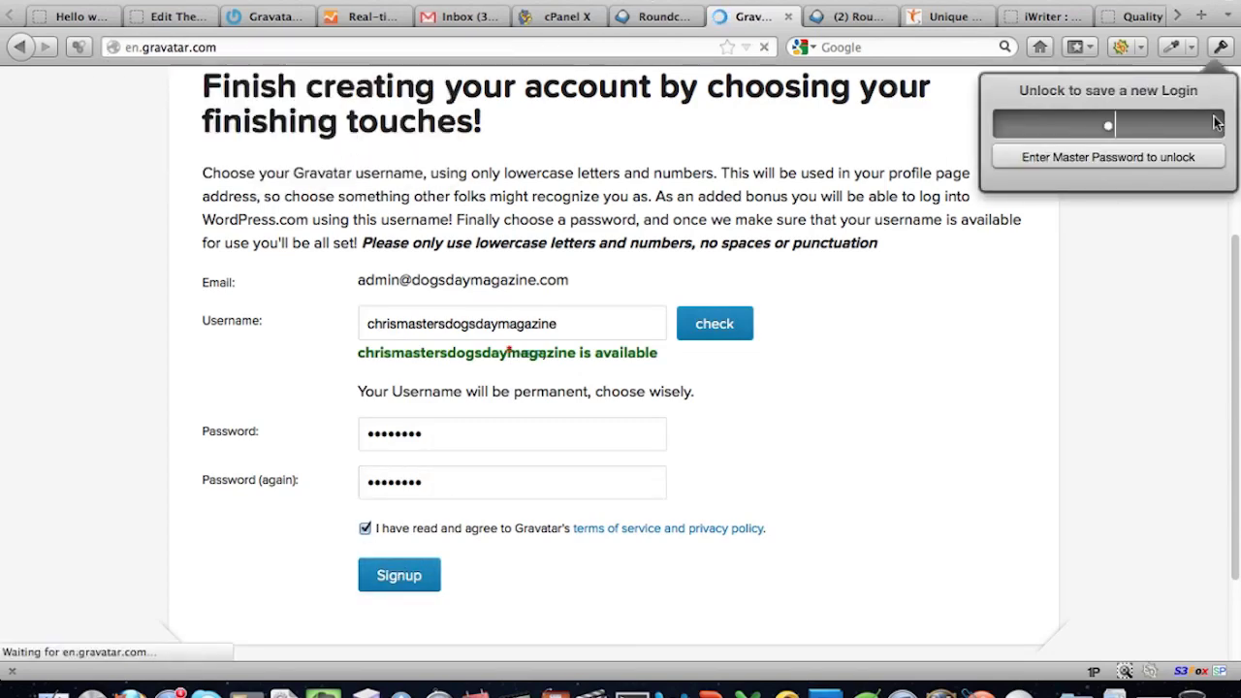
pyautogui.write('•••••••••••')
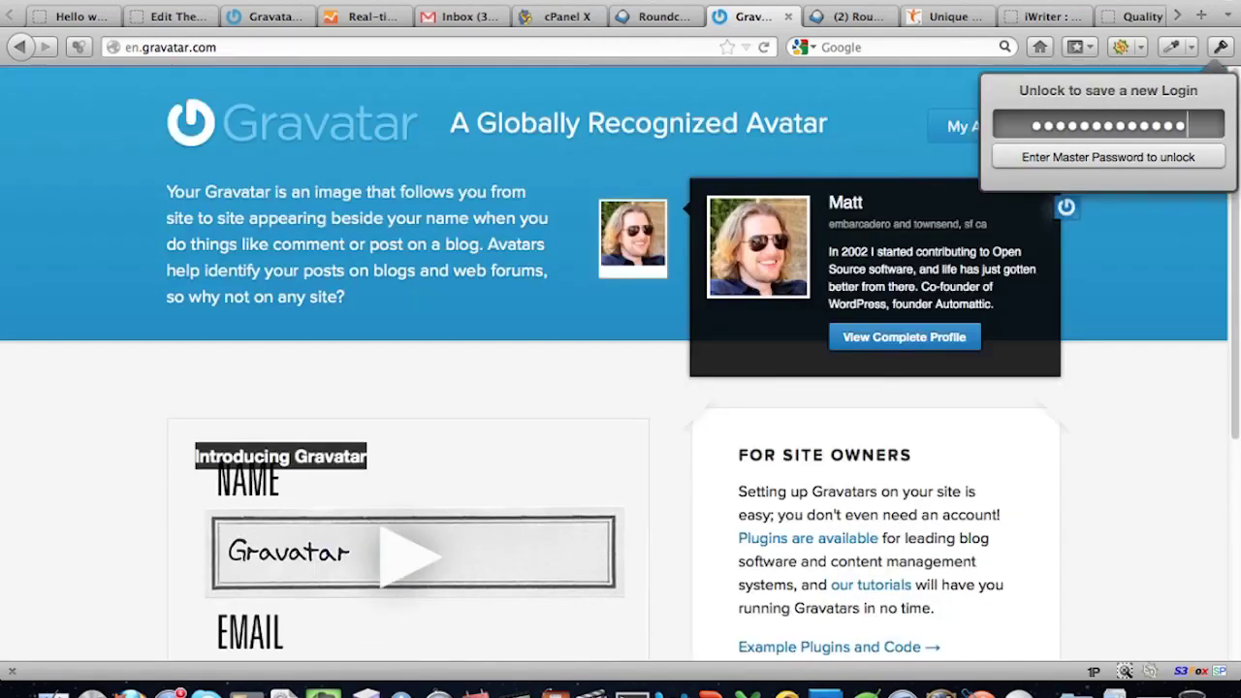
# Step: Save the Gravatar login in 1Password and view Manage Gravatars, which shows no images yet
pyautogui.press('Return')
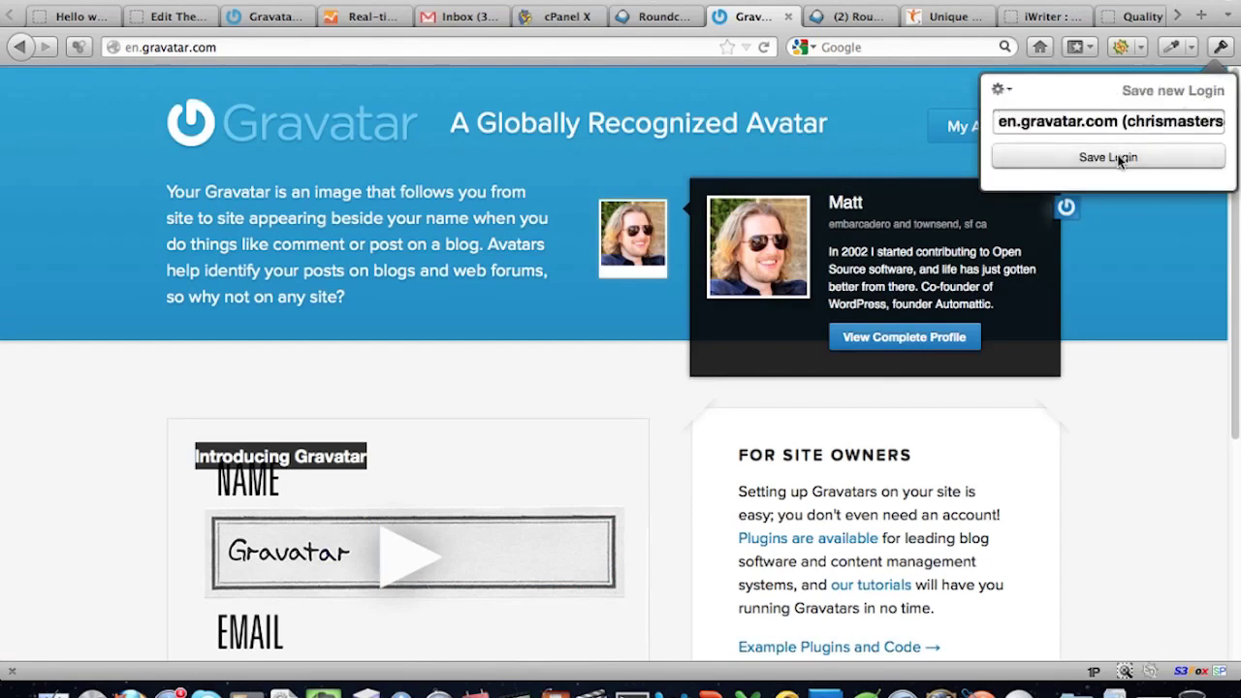
pyautogui.click(1109, 158)
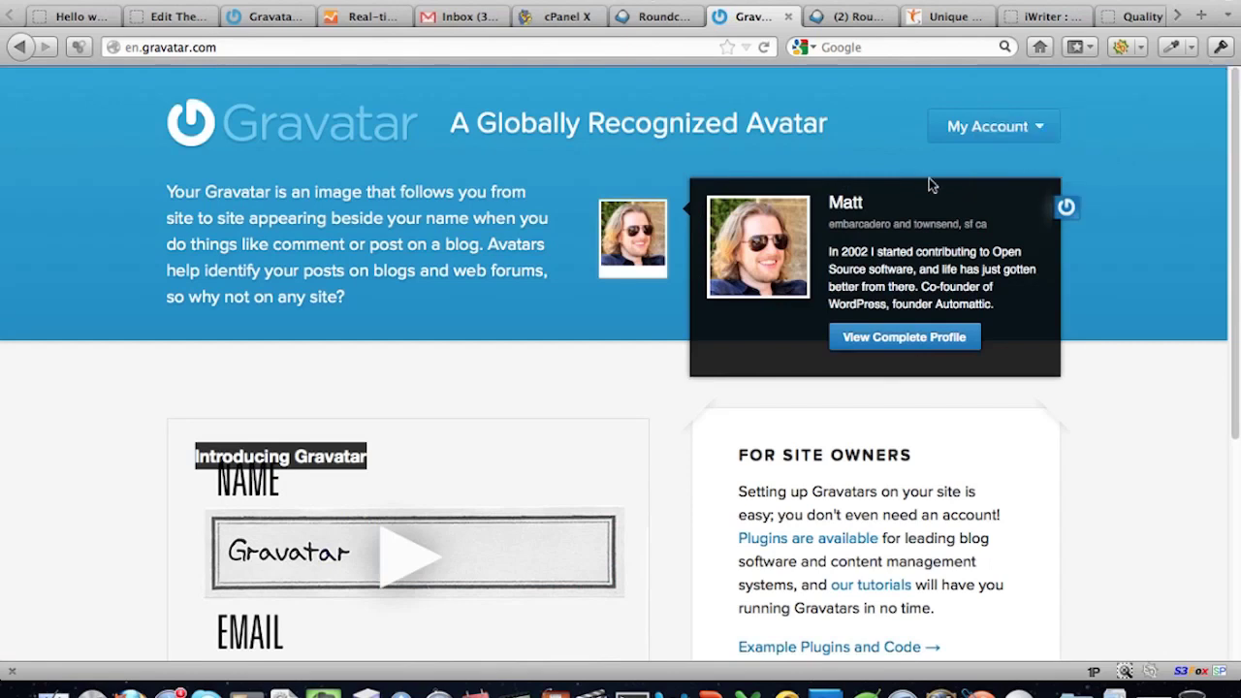
pyautogui.click(1044, 126)
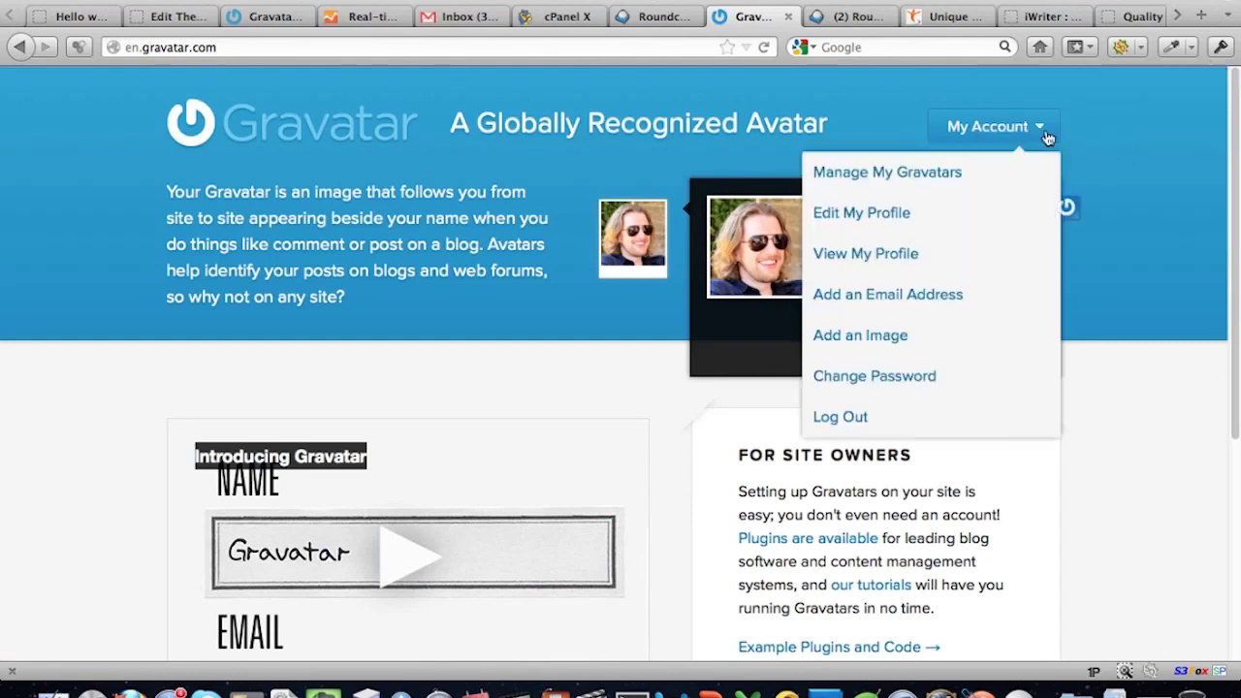
pyautogui.click(857, 174)
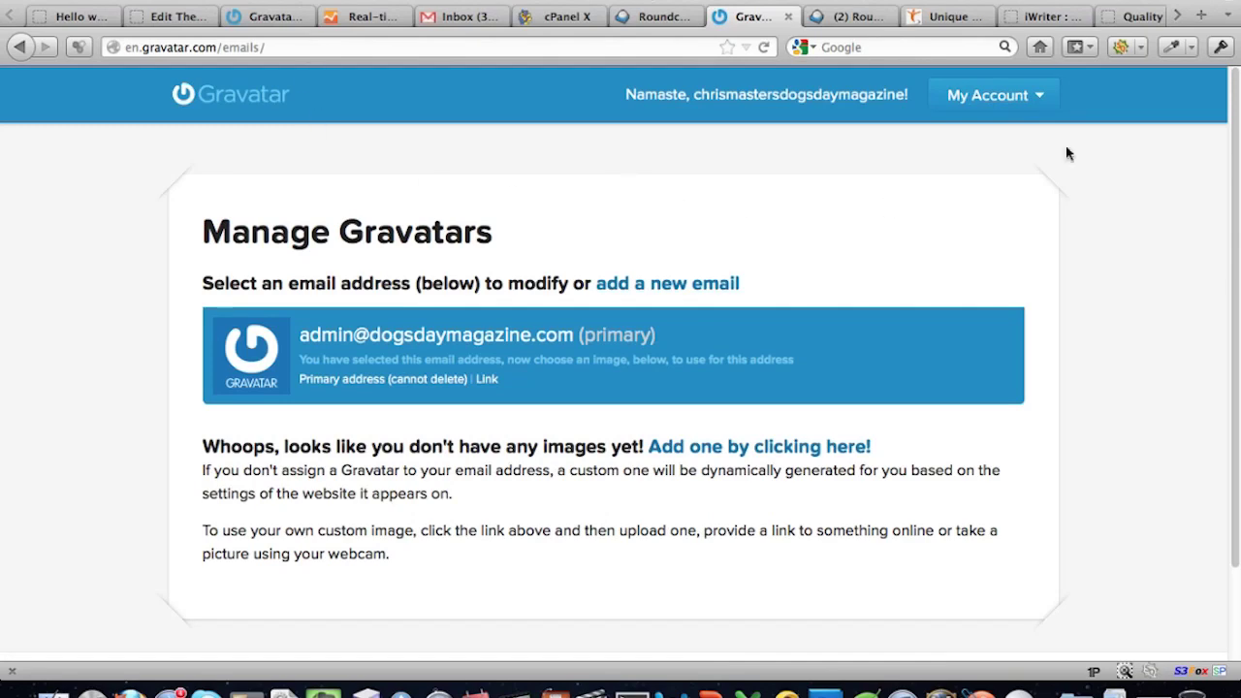
pyautogui.click(1177, 15)
pyautogui.click(1106, 17)
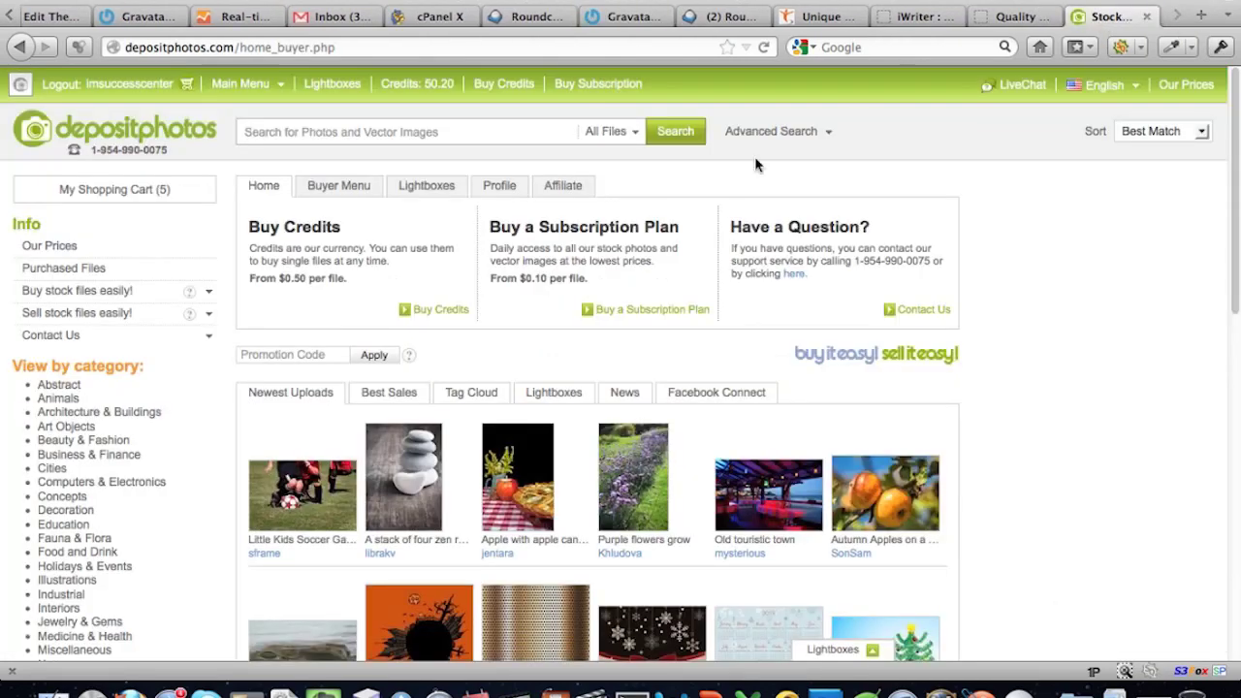
# Step: Search Depositphotos for 'Dog Trainer' stock photos, returning 154 results
pyautogui.click(289, 131)
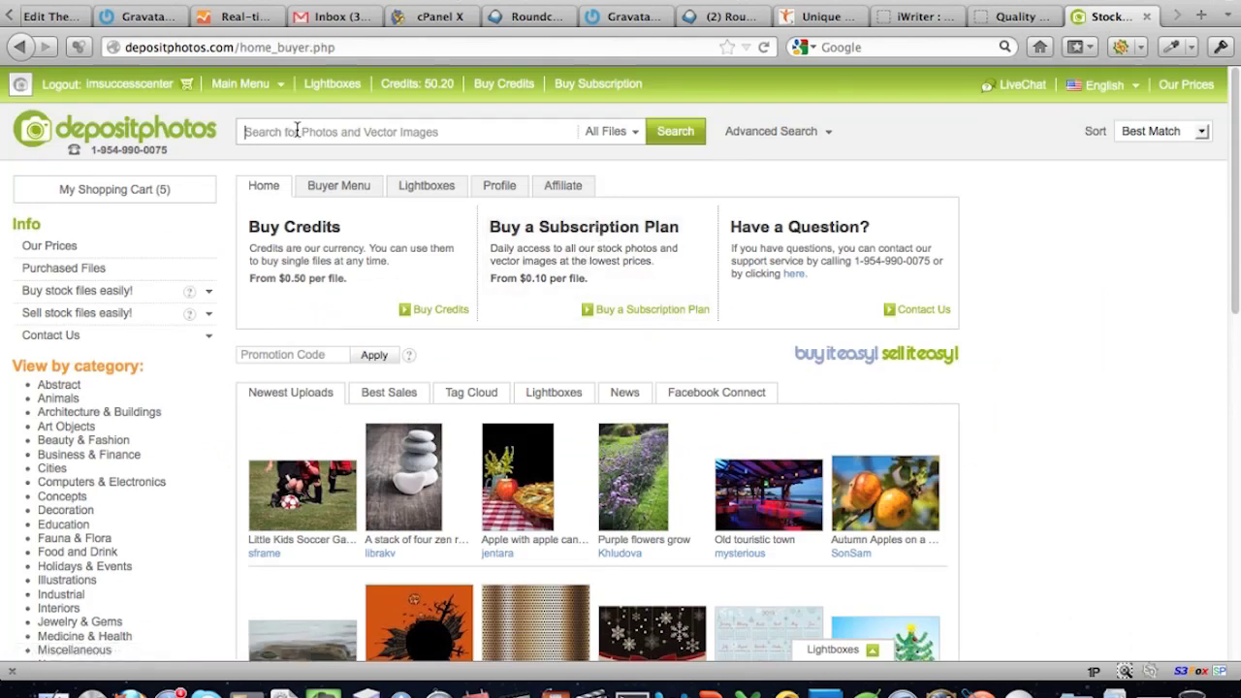
pyautogui.write('Dog Traini')
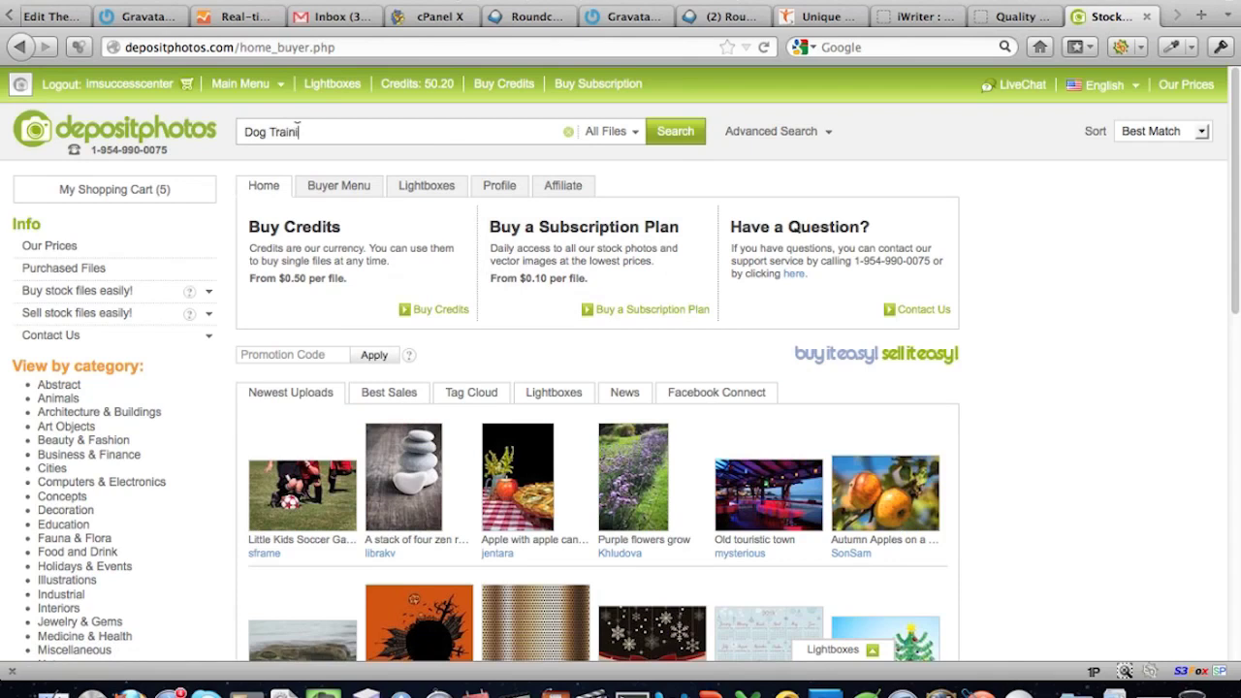
pyautogui.press('BackSpace')
pyautogui.write('er')
pyautogui.press('Return')
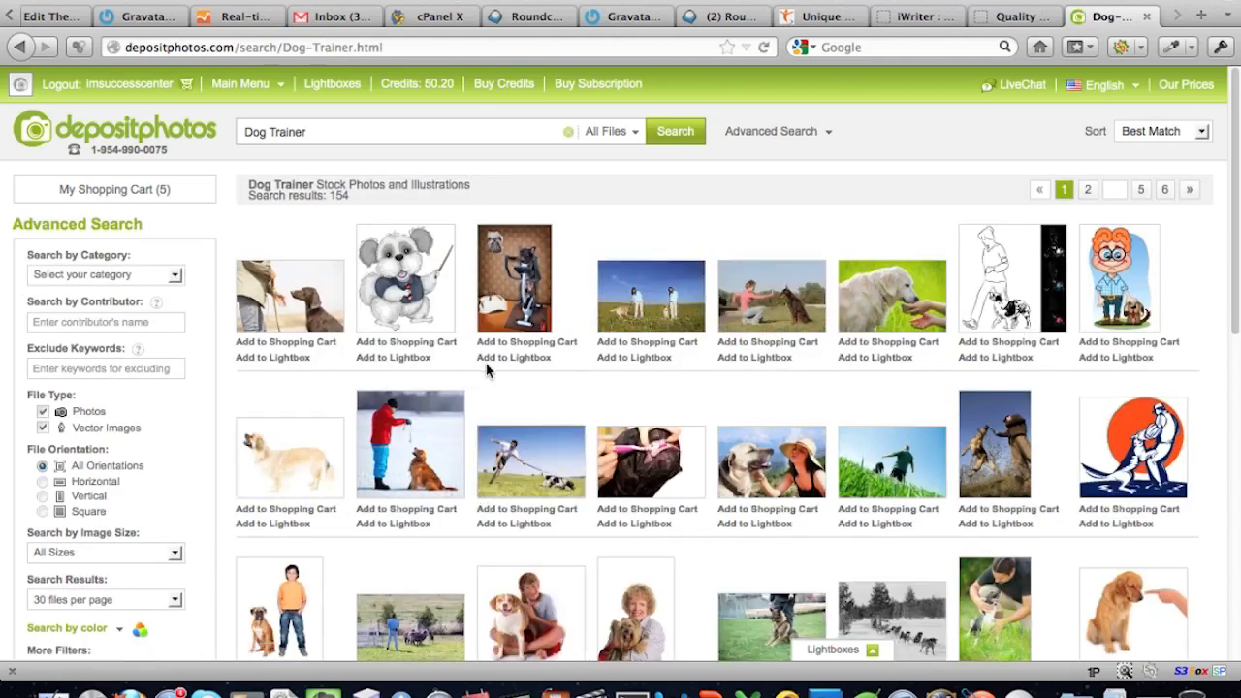
pyautogui.scroll(-3, 488, 407)
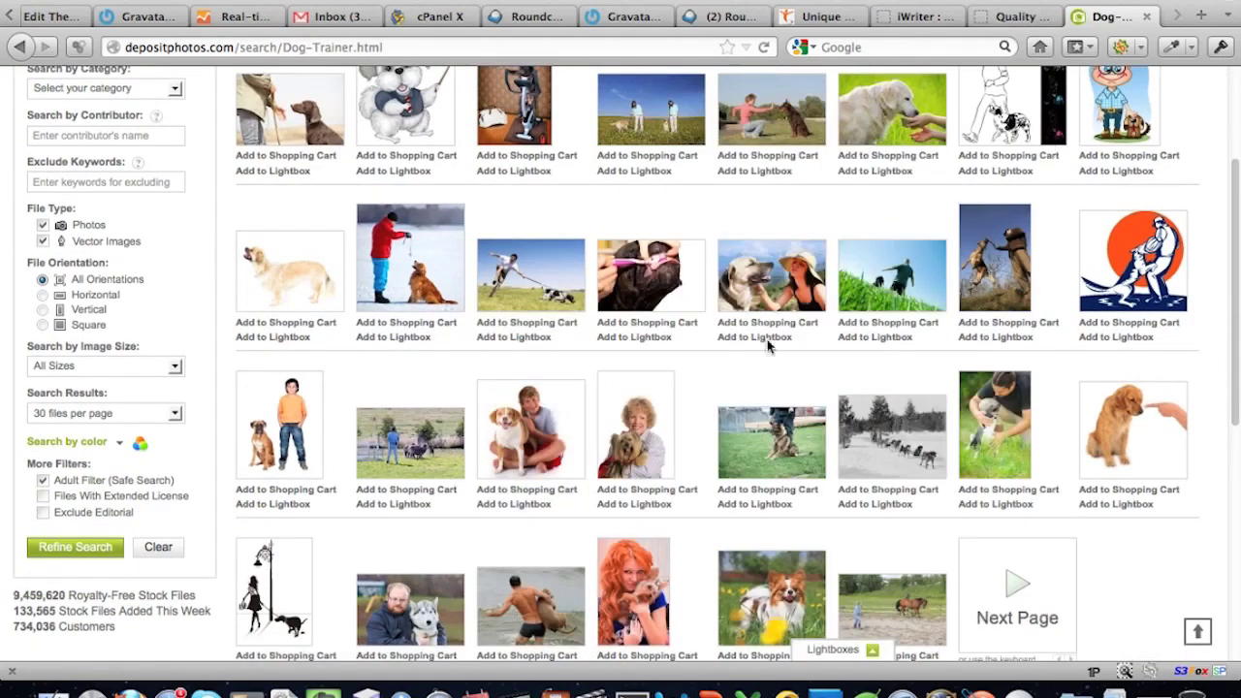
pyautogui.scroll(3, 1233, 264)
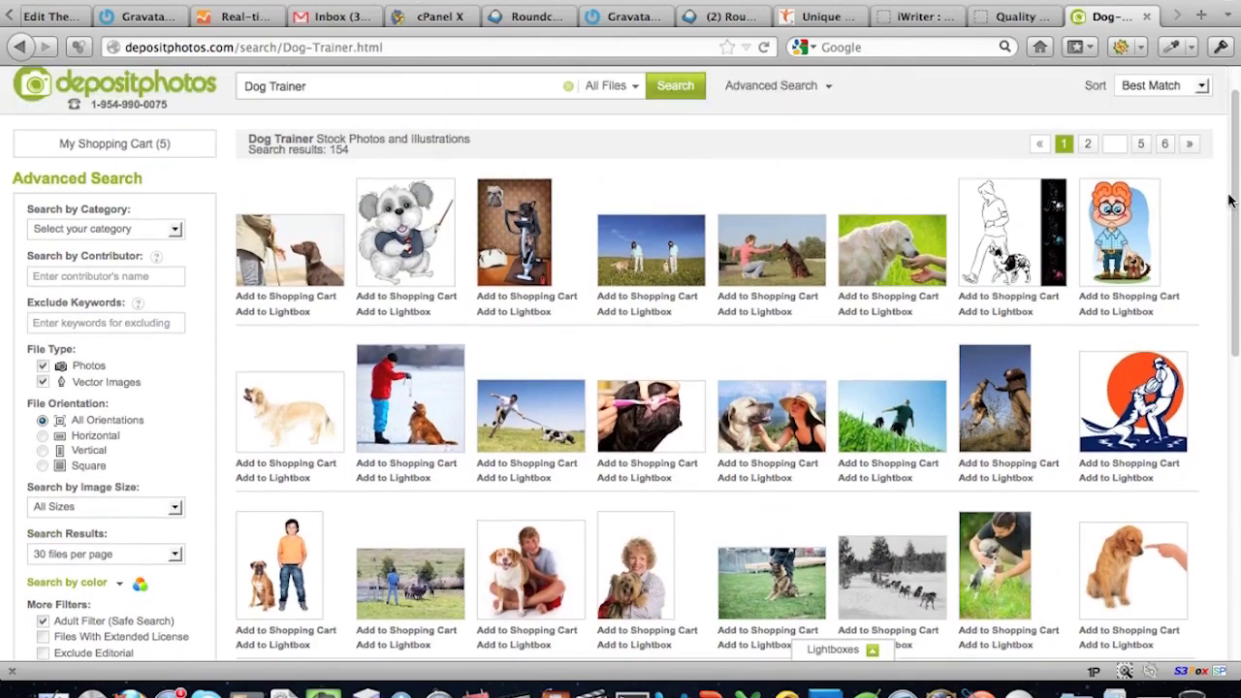
pyautogui.scroll(-2, 1219, 246)
pyautogui.scroll(-5, 1219, 247)
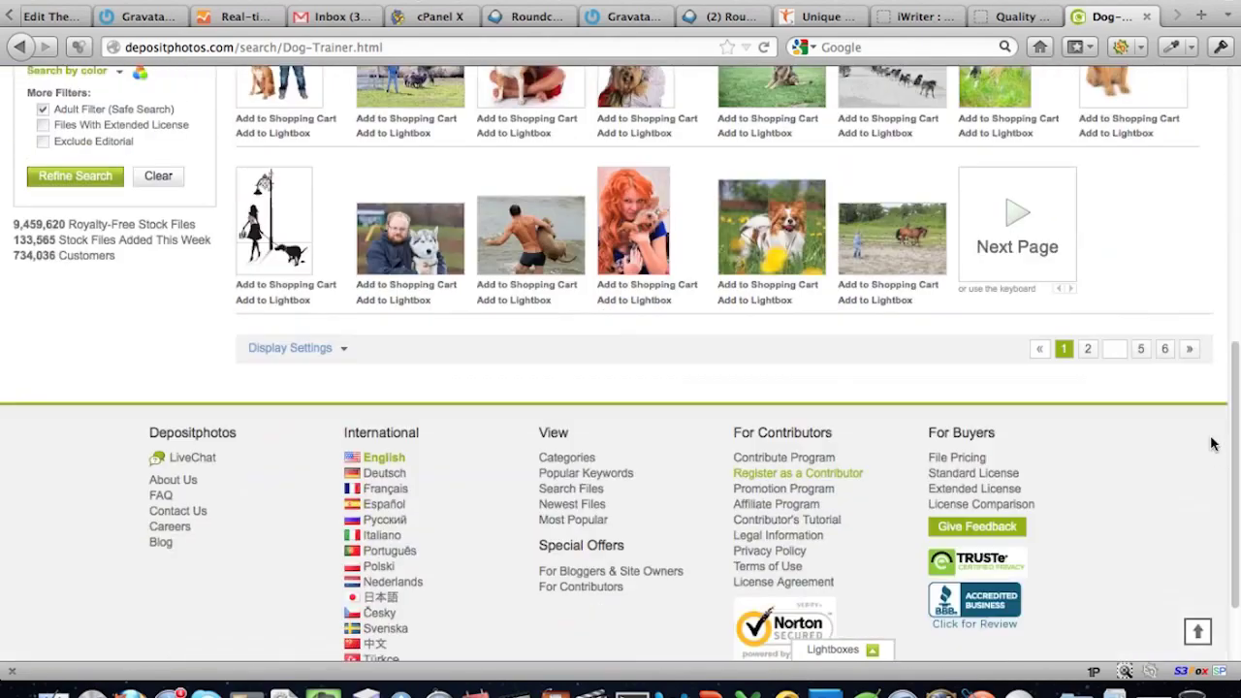
pyautogui.scroll(4, 1228, 310)
pyautogui.moveTo(433, 560)
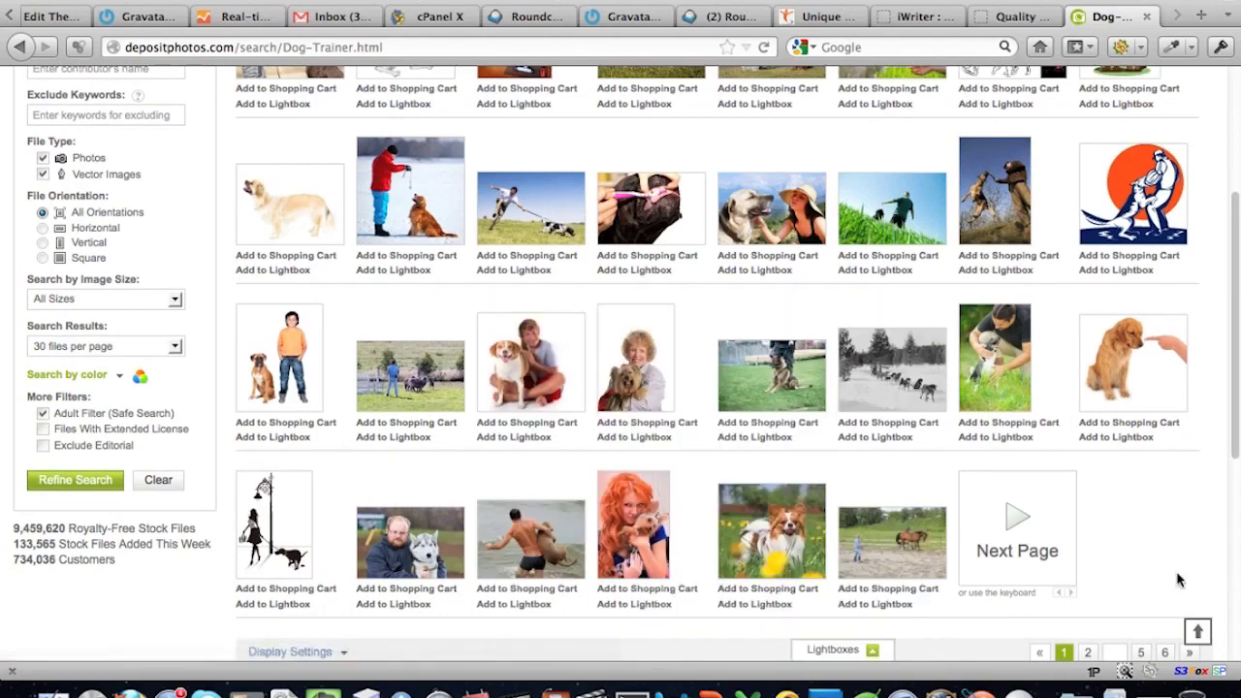
# Step: Browse the Dog Trainer results through to page 3
pyautogui.click(1026, 553)
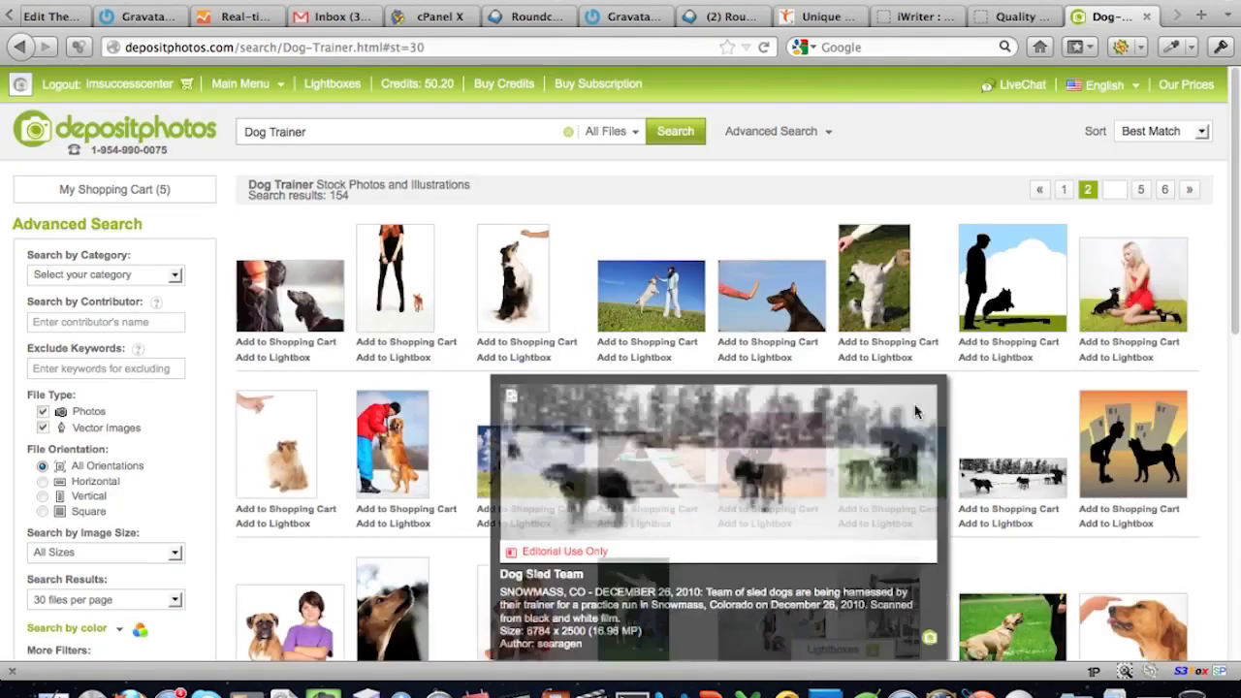
pyautogui.scroll(-3, 776, 419)
pyautogui.scroll(-2, 676, 429)
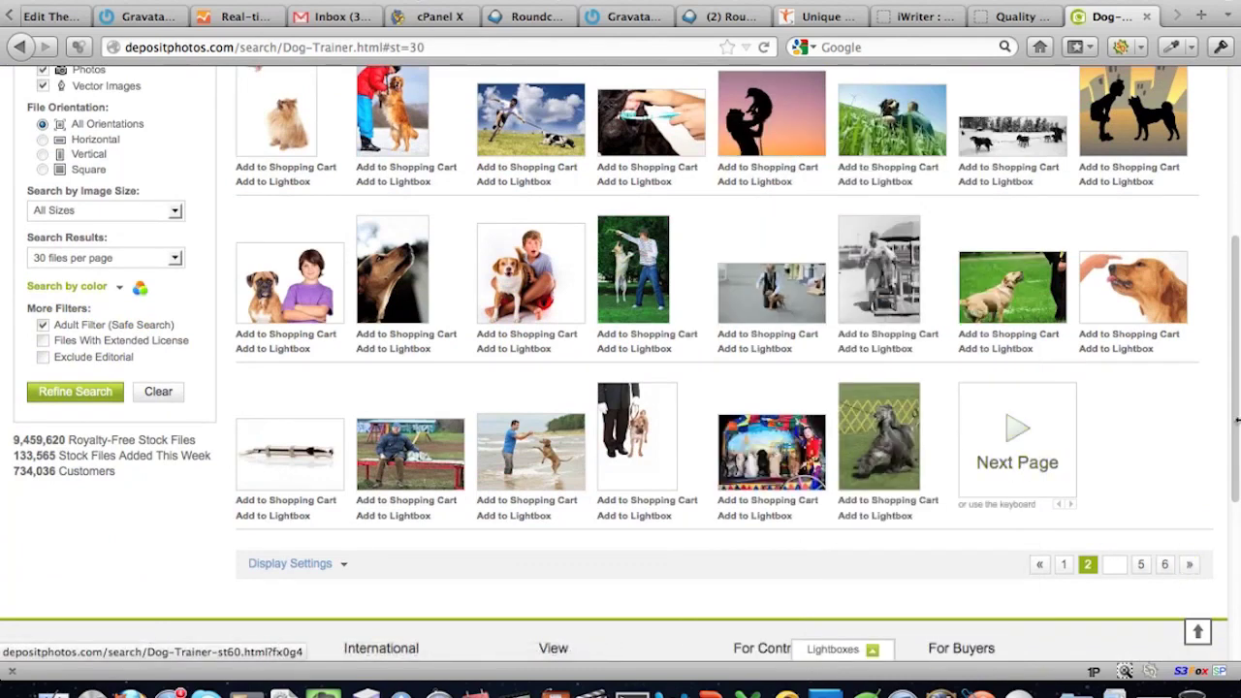
pyautogui.click(1020, 439)
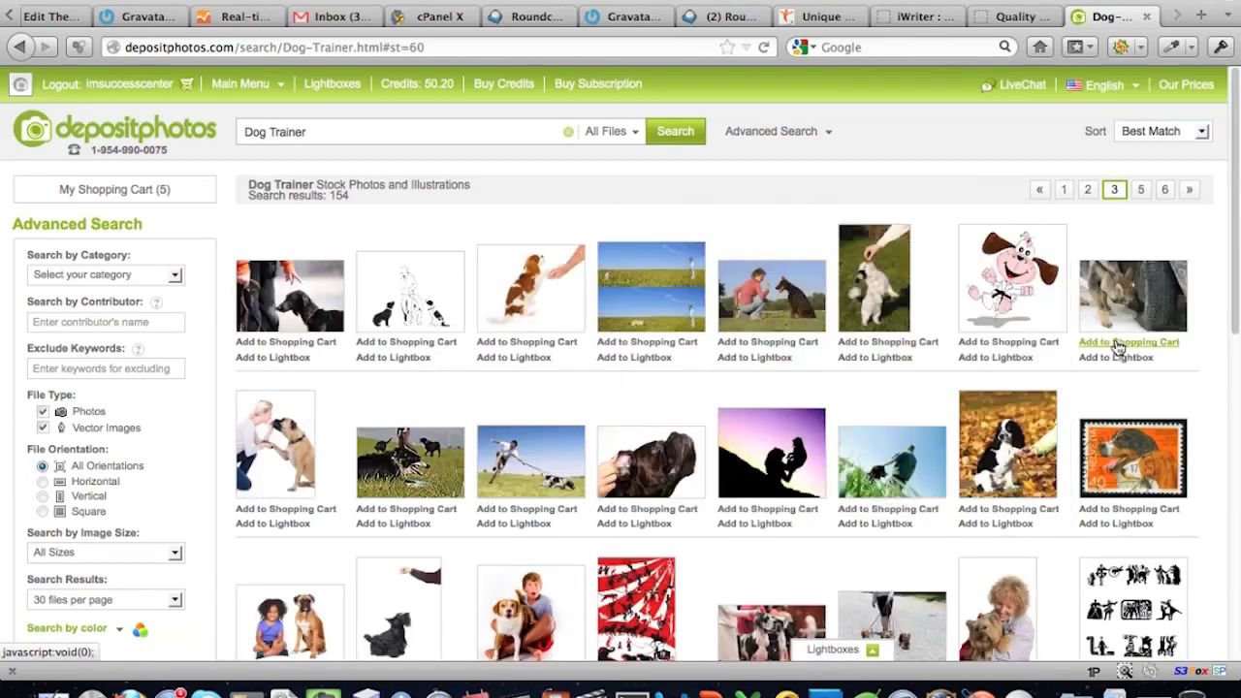
pyautogui.scroll(-1, 1236, 295)
pyautogui.scroll(-1, 1237, 296)
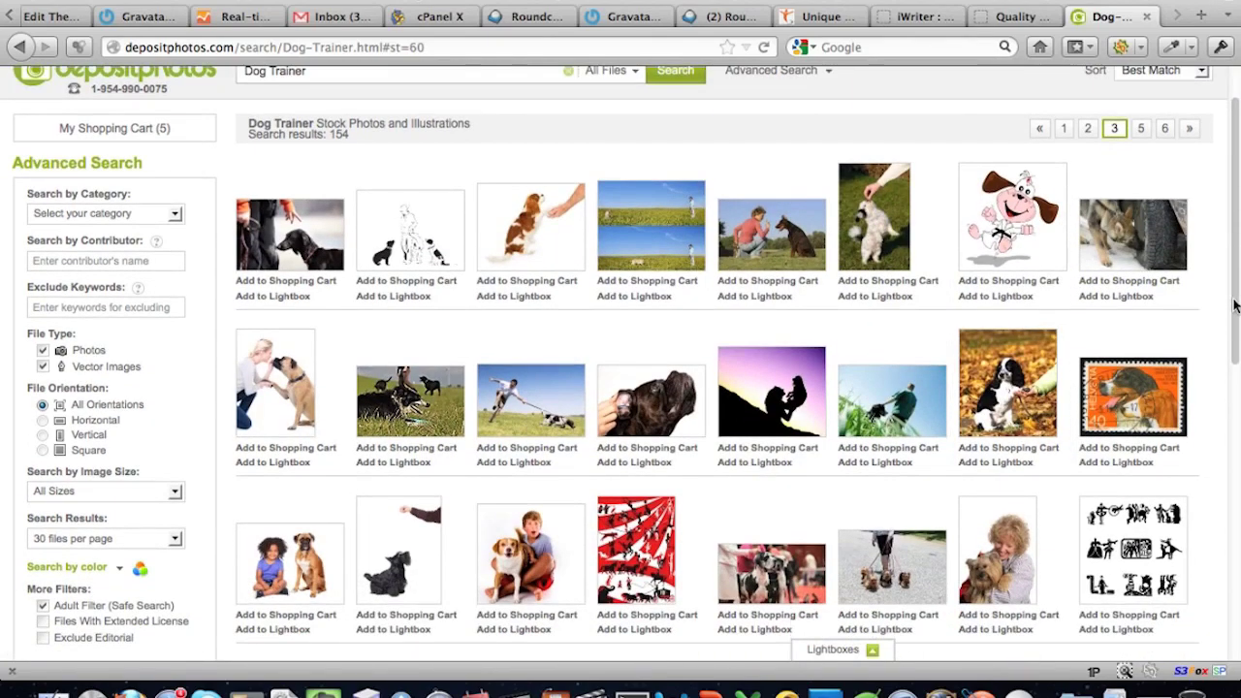
pyautogui.scroll(-10, 1228, 374)
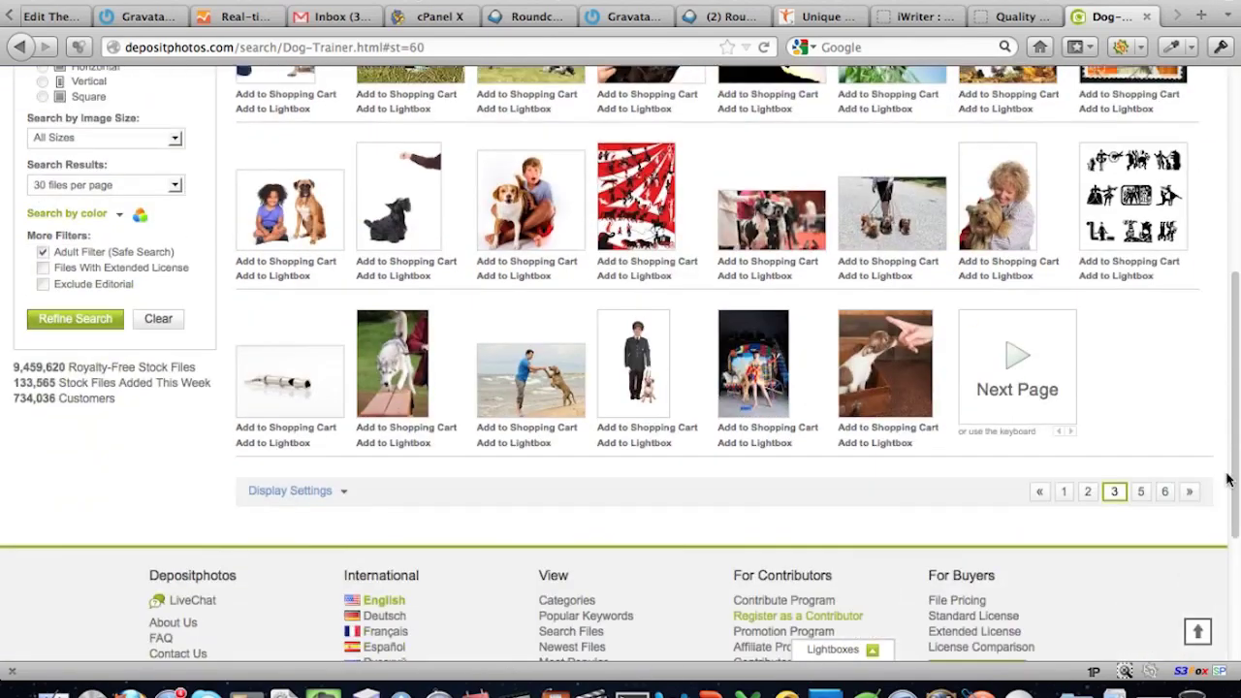
pyautogui.scroll(8, 1228, 477)
pyautogui.scroll(2, 1219, 101)
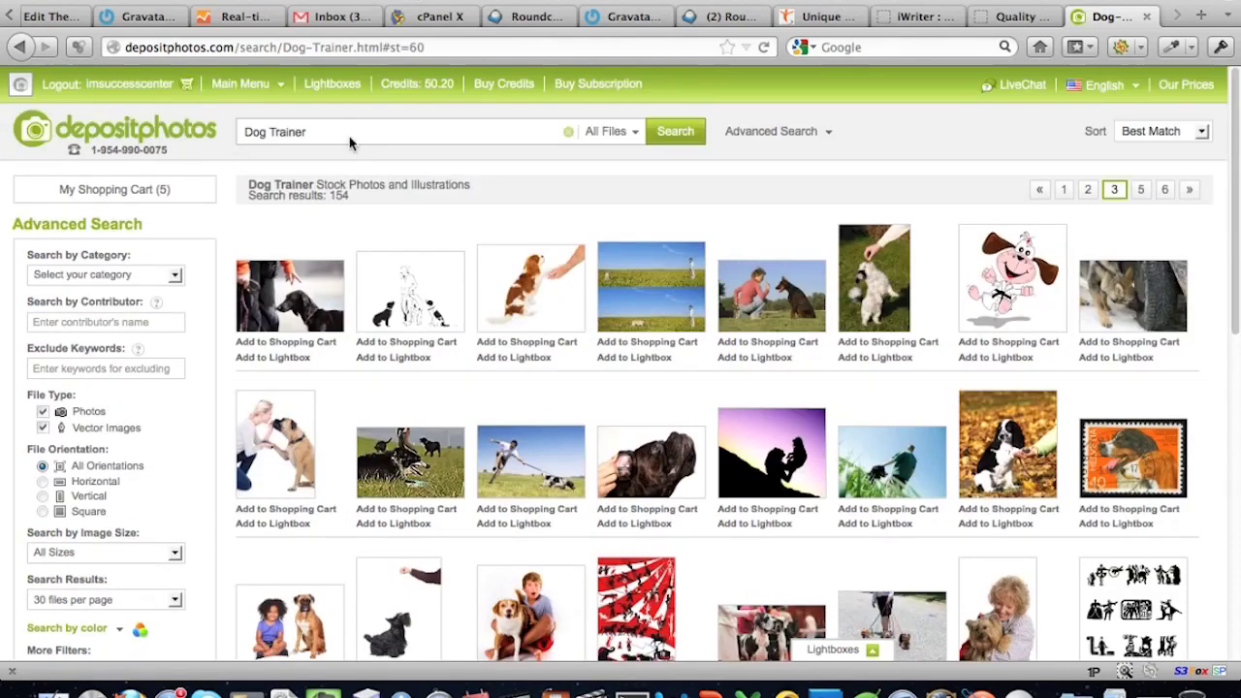
# Step: Refine the search to 'Dog Trainer man', giving 41 results
pyautogui.write('n')
pyautogui.press('Return')
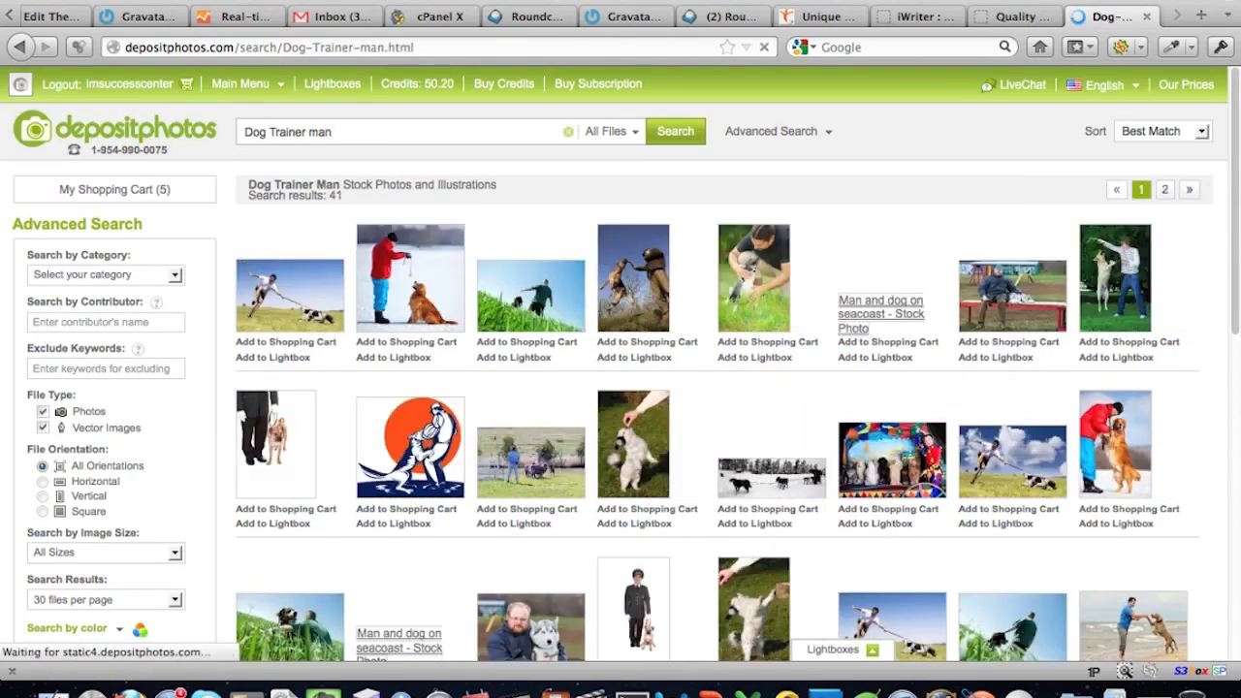
pyautogui.scroll(-5, 514, 485)
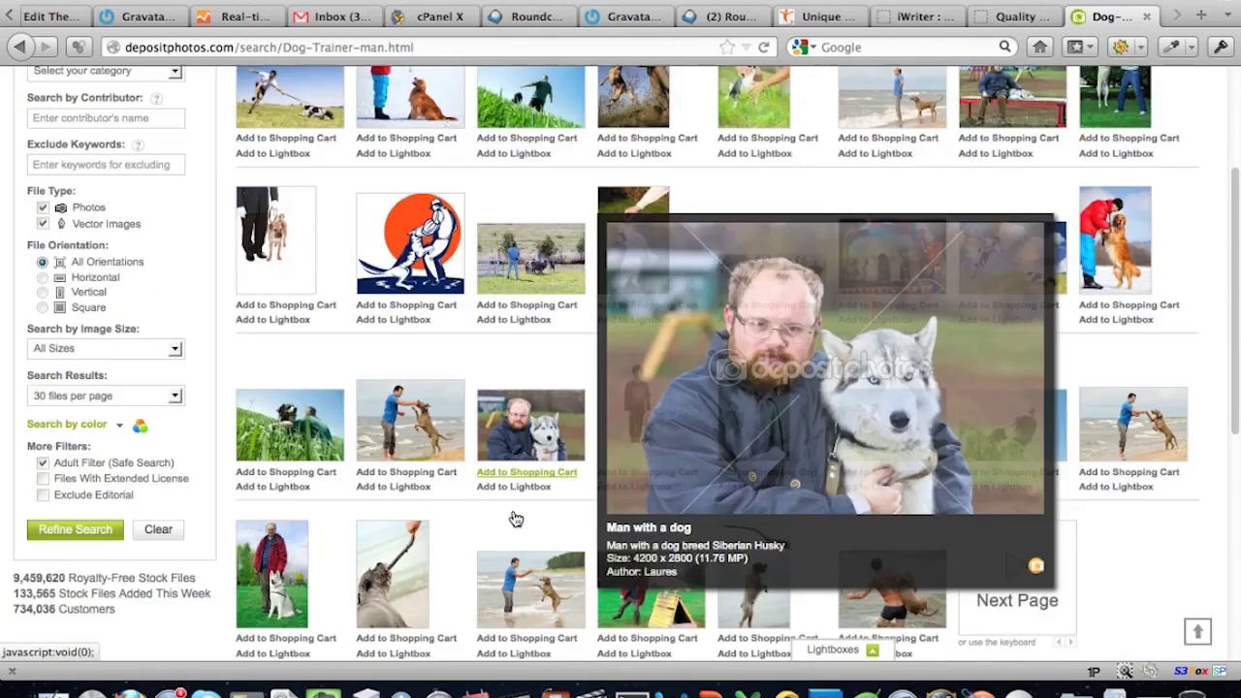
pyautogui.moveTo(517, 403)
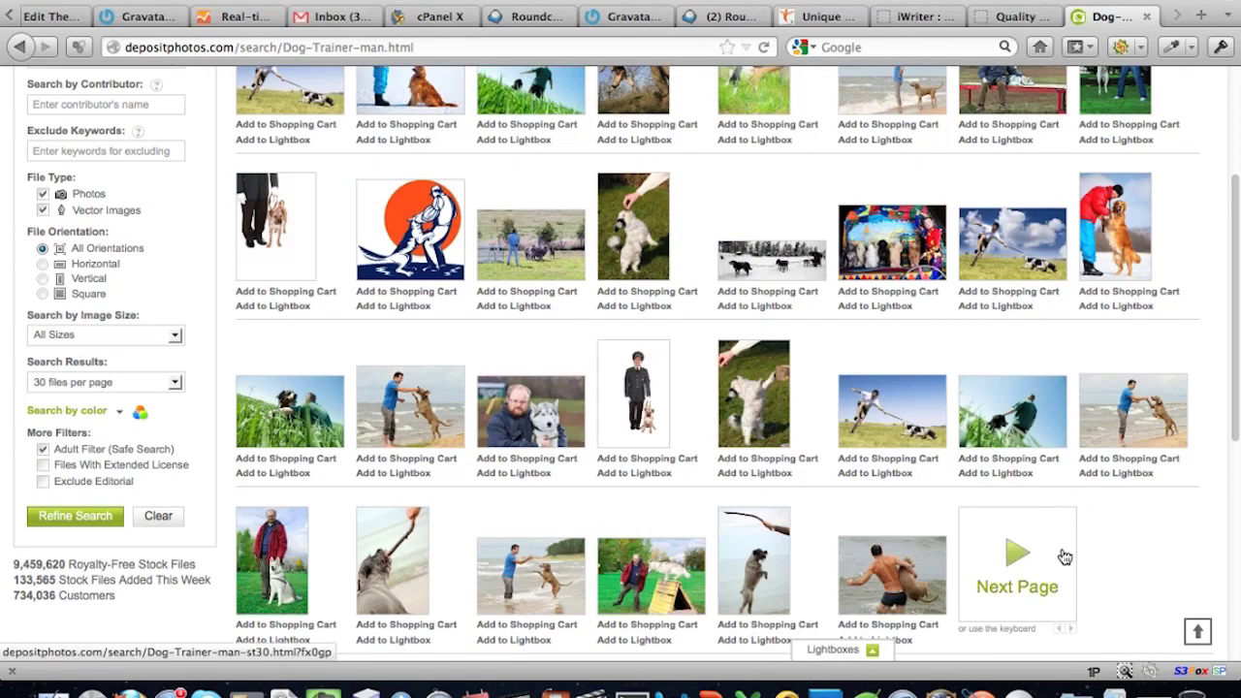
# Step: Open the 'Siberian Husky with a man' photo from the next results page
pyautogui.click(1065, 558)
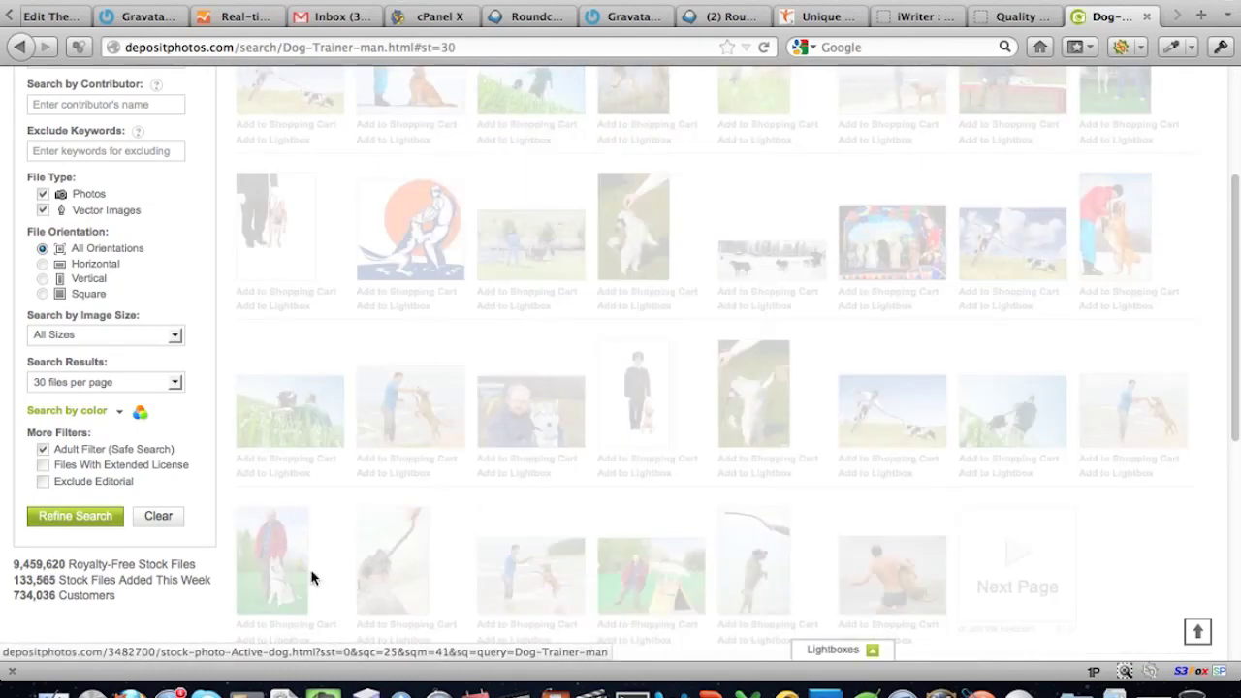
pyautogui.moveTo(271, 579)
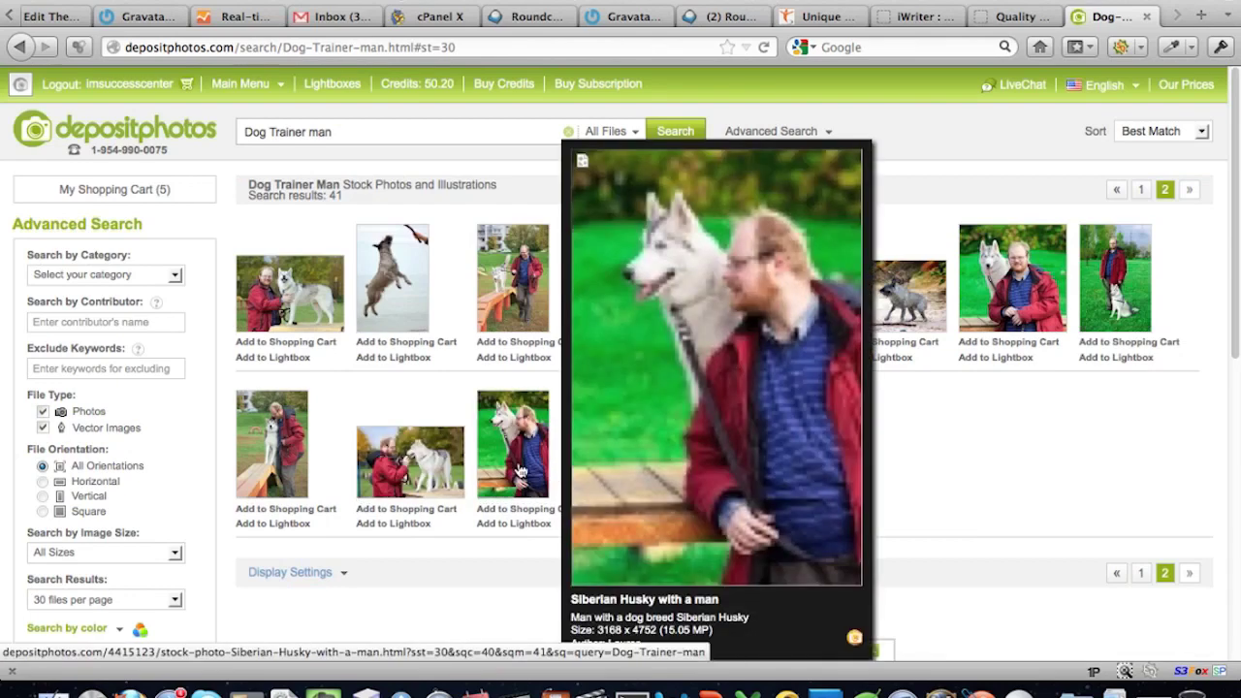
pyautogui.moveTo(1011, 282)
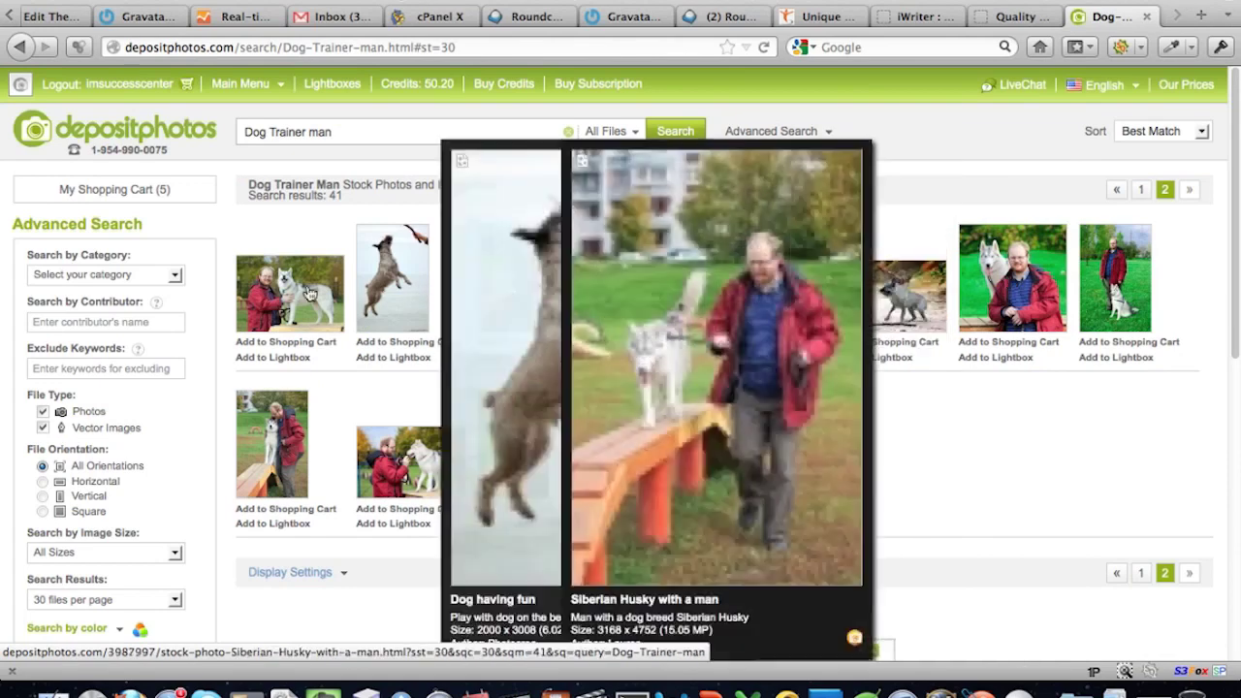
pyautogui.moveTo(265, 296)
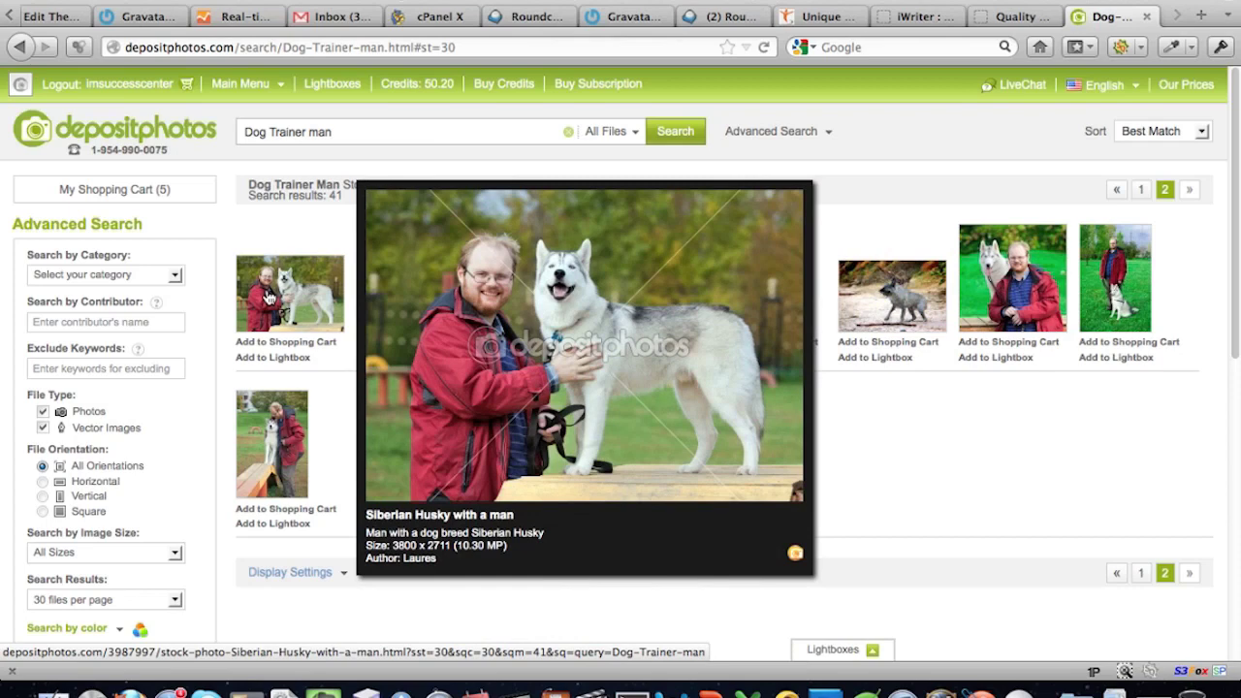
pyautogui.click(270, 298)
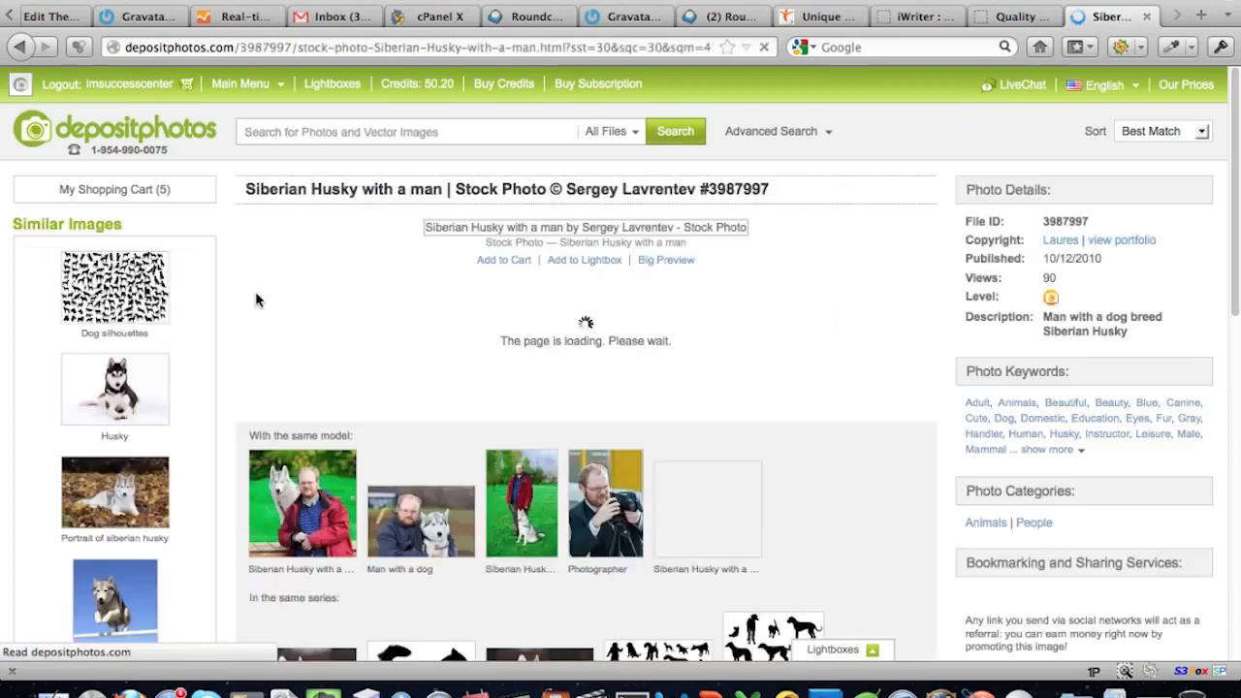
# Step: Download the XSmall size of the husky photo for 1 credit
pyautogui.scroll(-1, 300, 401)
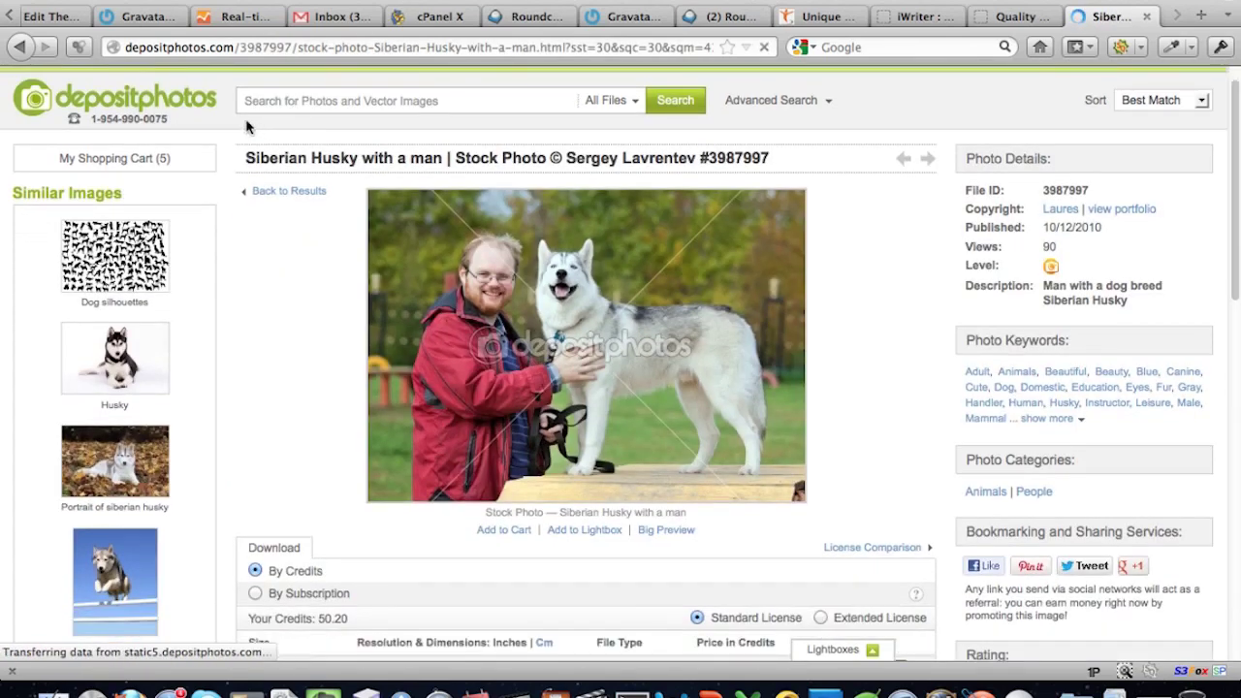
pyautogui.scroll(-4, 300, 402)
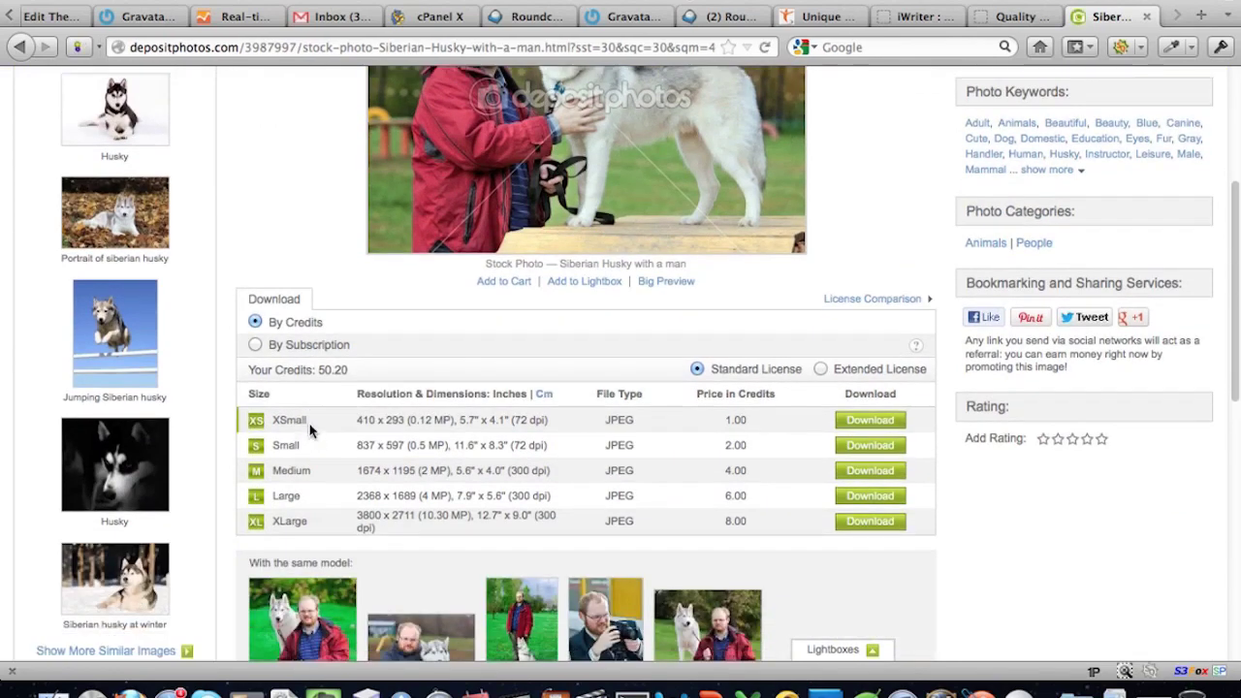
pyautogui.scroll(-3, 308, 428)
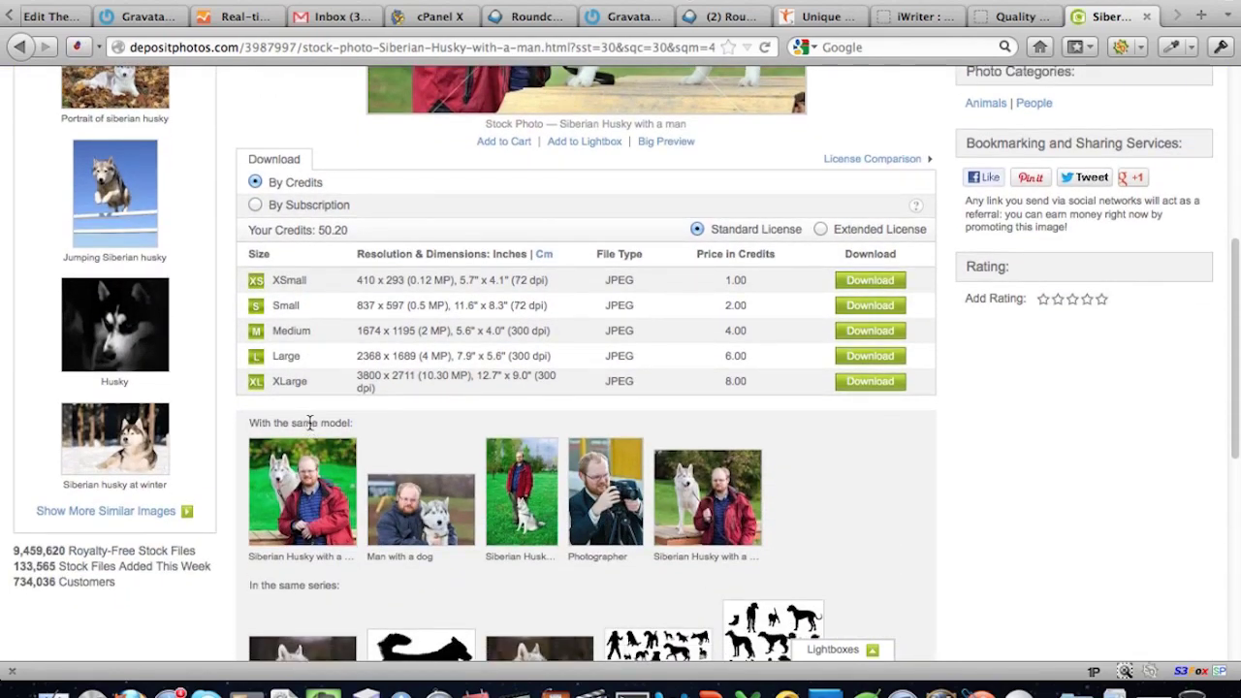
pyautogui.moveTo(308, 479)
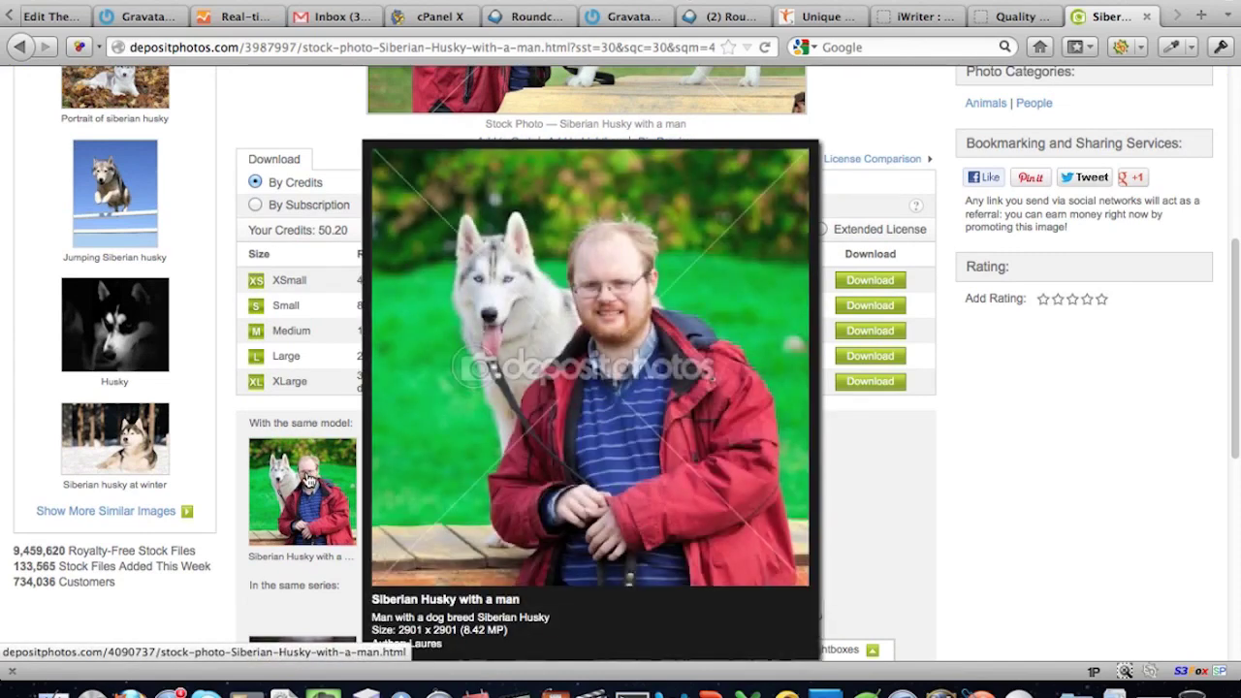
pyautogui.click(852, 287)
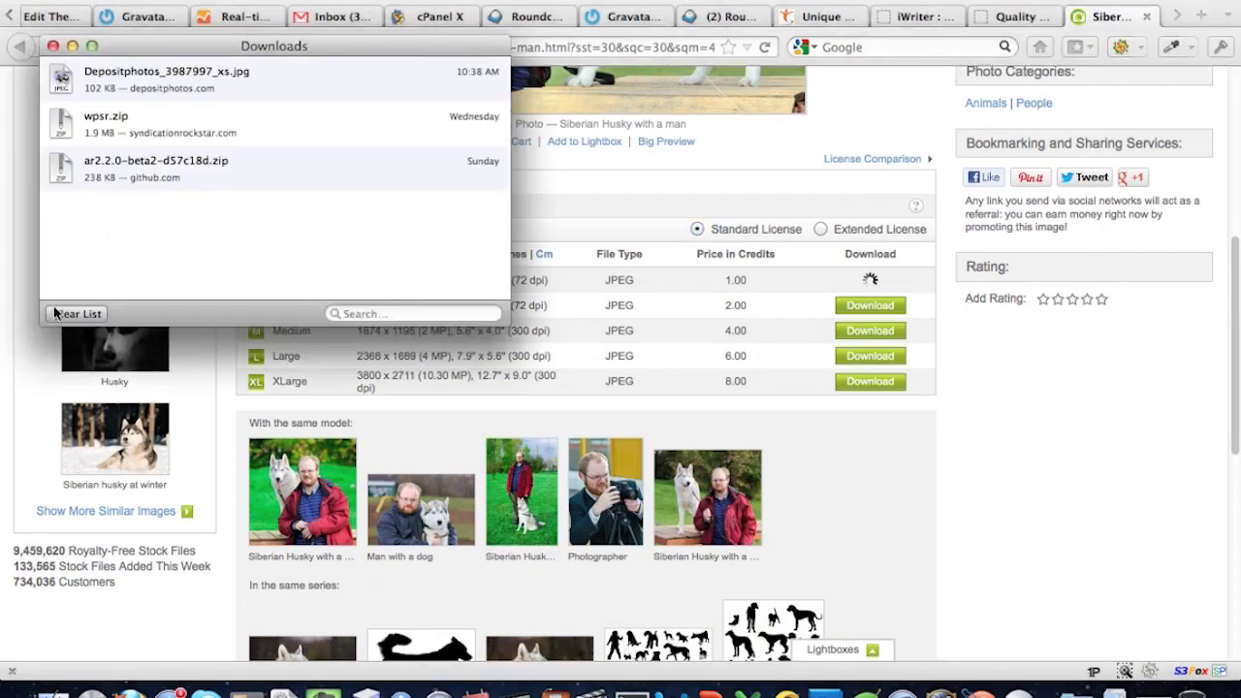
# Step: Clear and close the browser's Downloads window
pyautogui.click(59, 314)
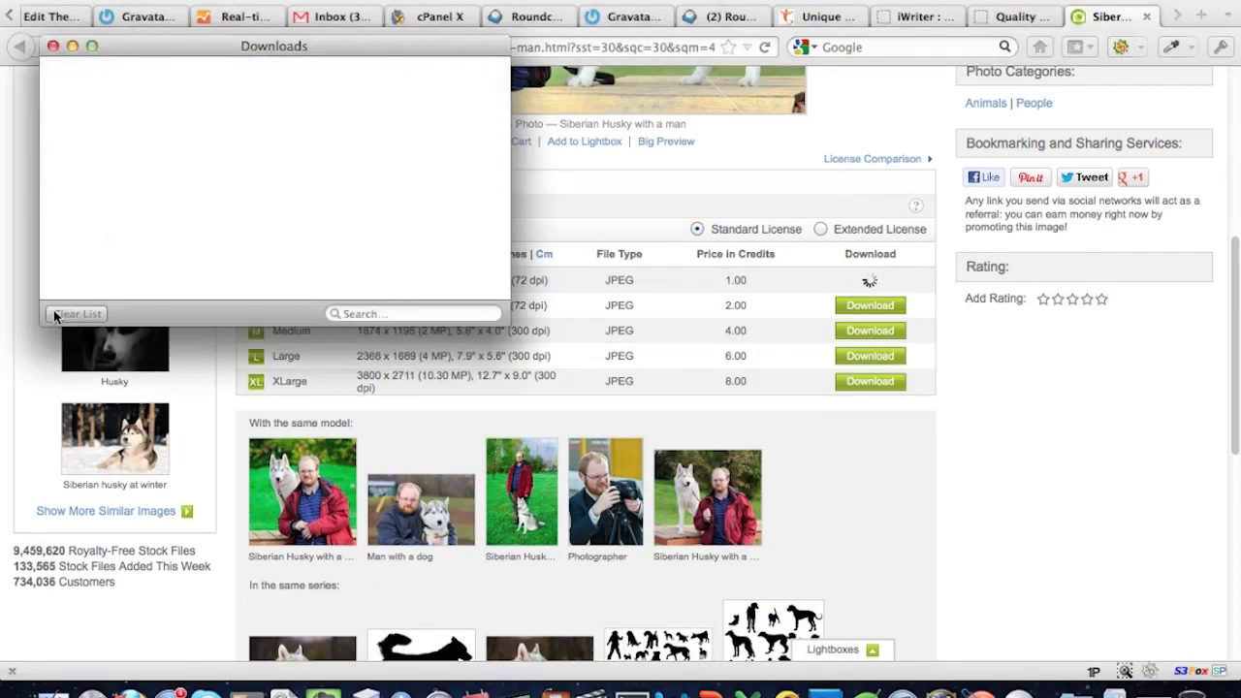
pyautogui.click(53, 45)
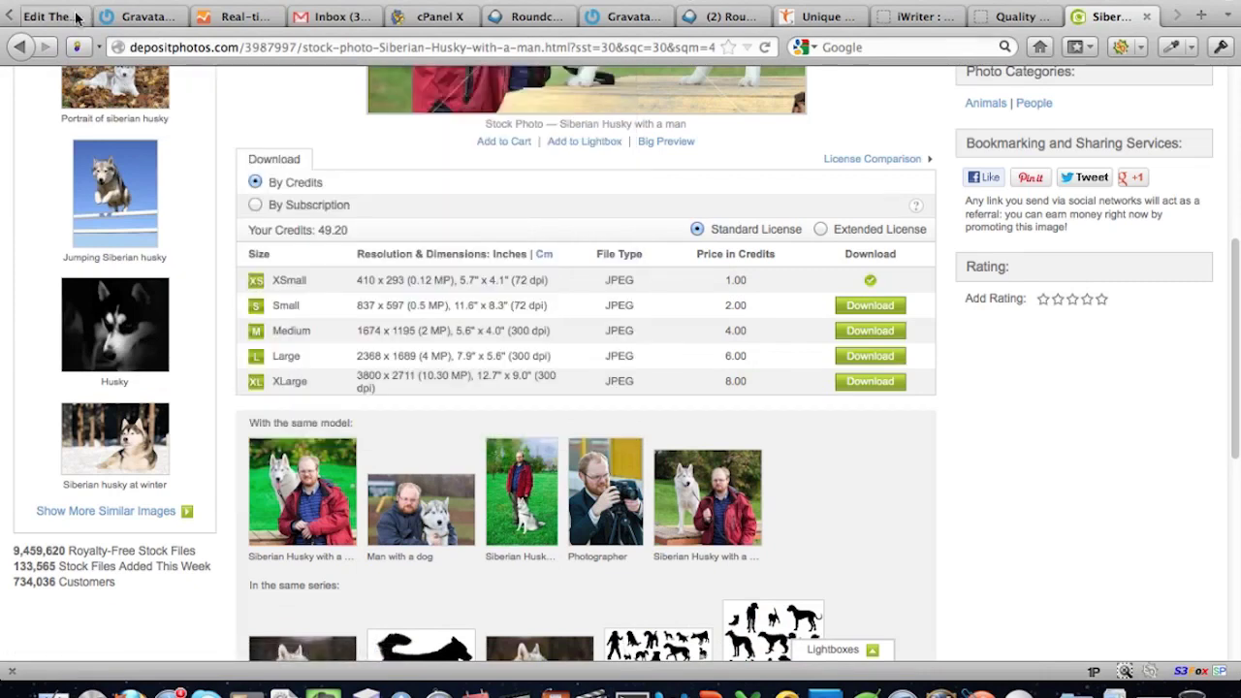
pyautogui.click(132, 18)
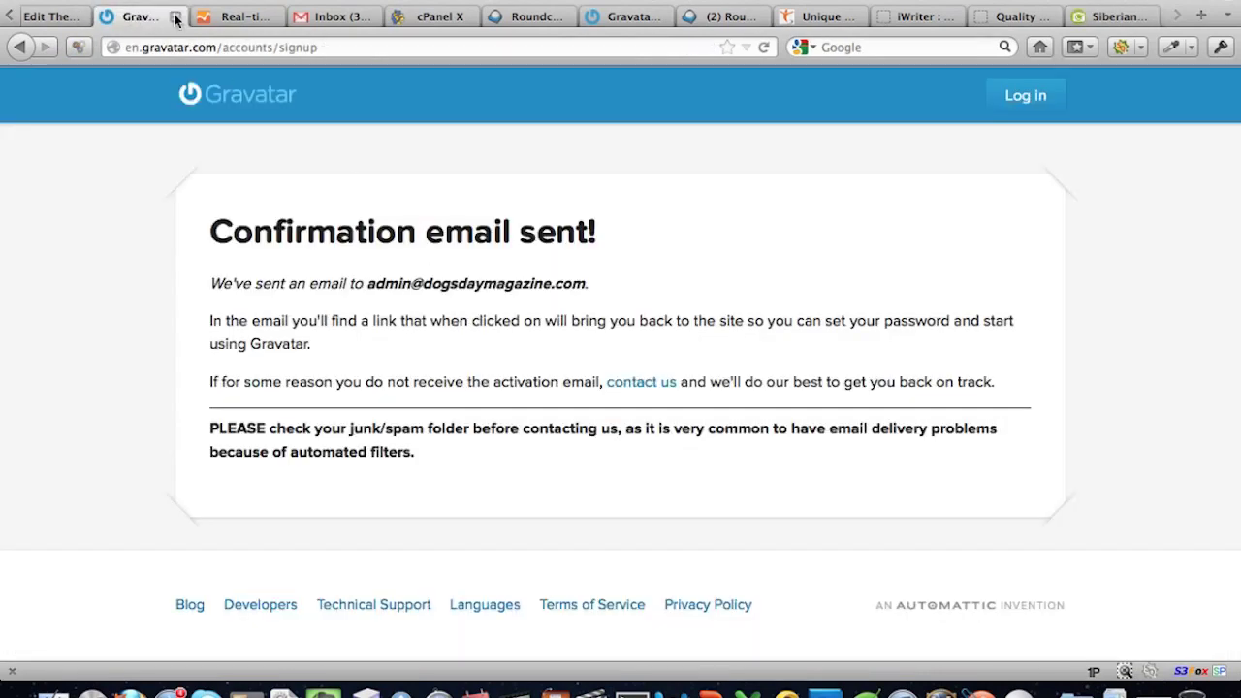
# Step: Upload Depositphotos_3987997_xs.jpg from Downloads as the admin address's Gravatar image, reaching cropping
pyautogui.click(175, 16)
pyautogui.click(628, 21)
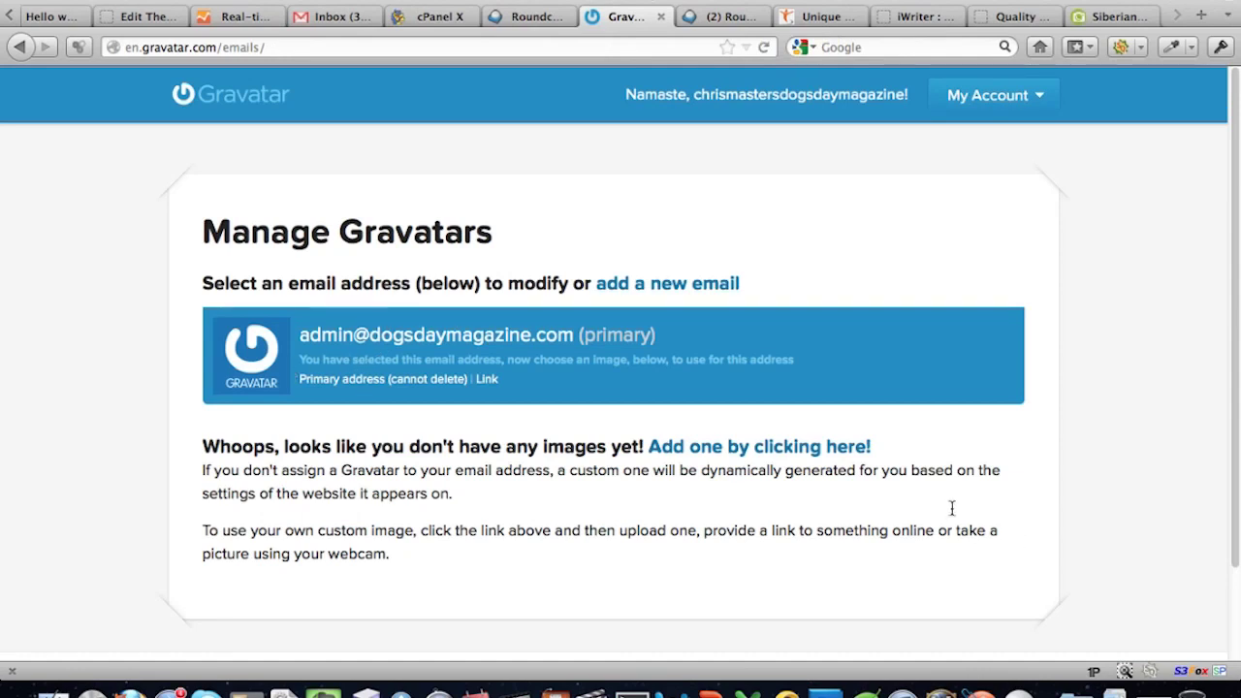
pyautogui.click(674, 452)
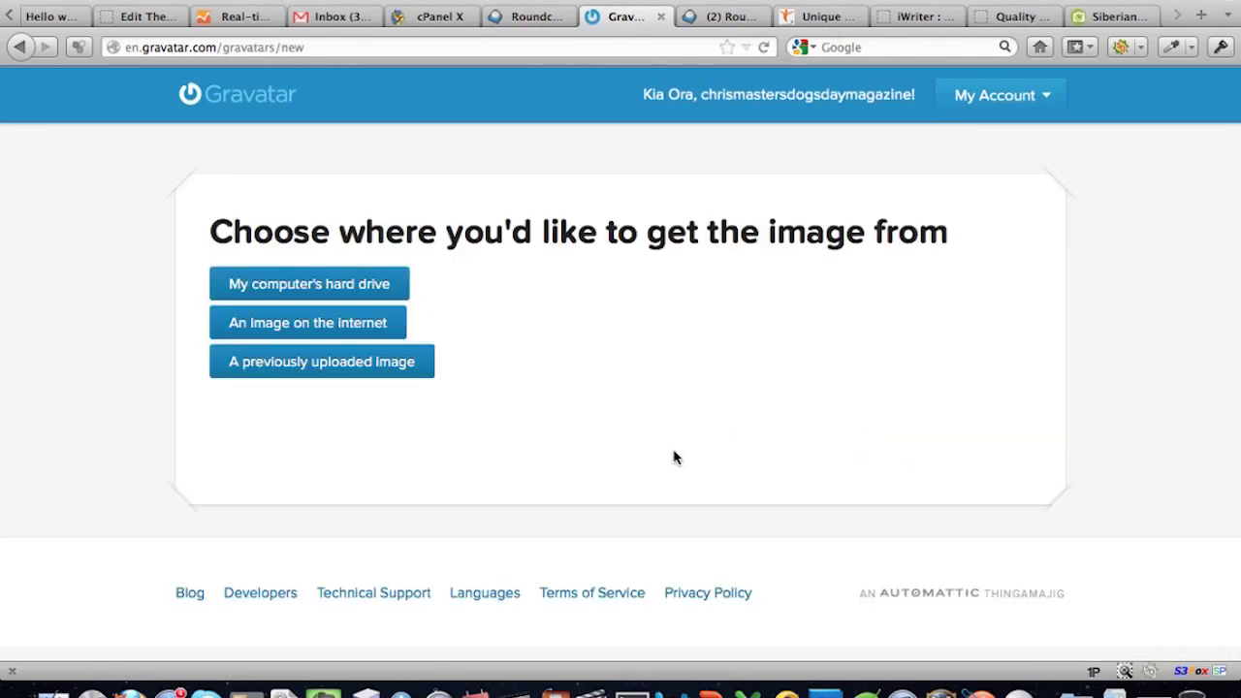
pyautogui.click(335, 296)
pyautogui.click(754, 387)
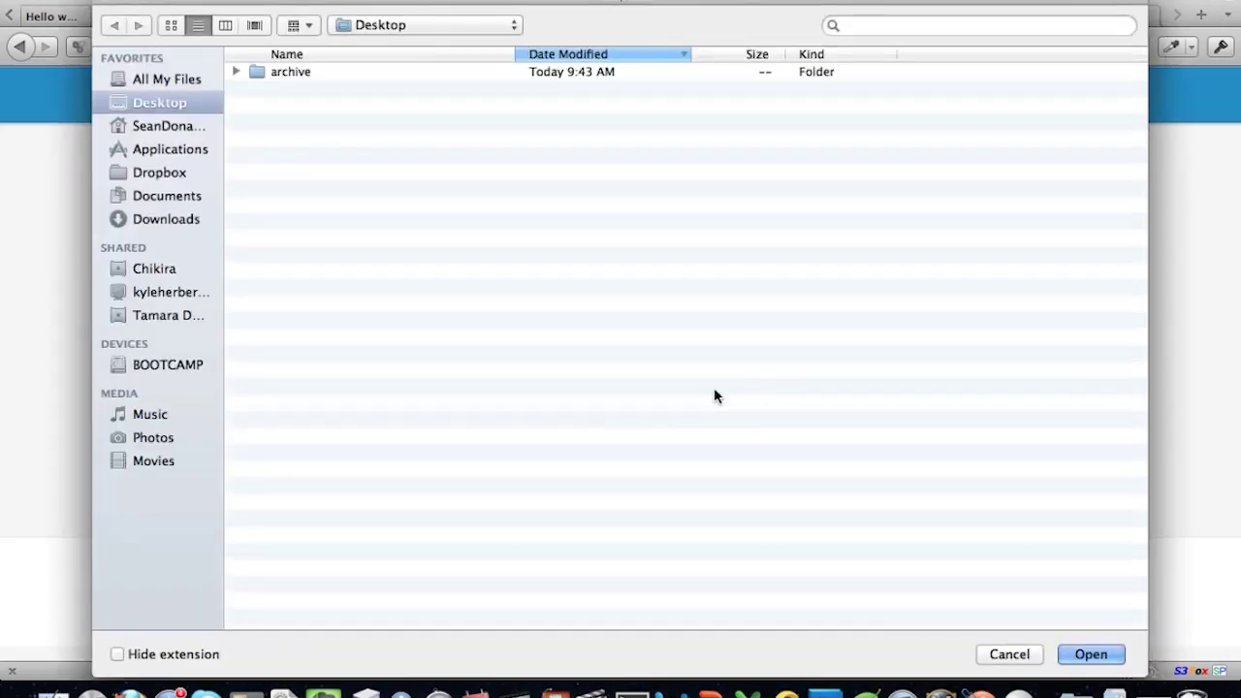
pyautogui.click(161, 221)
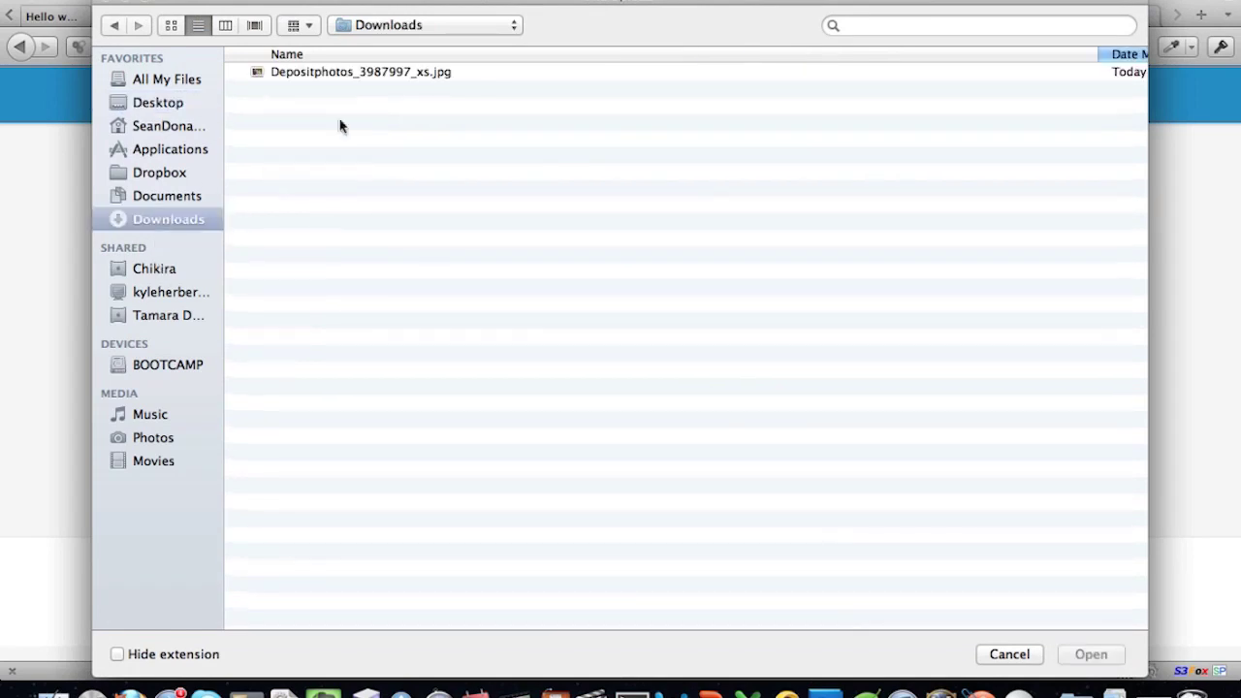
pyautogui.click(374, 75)
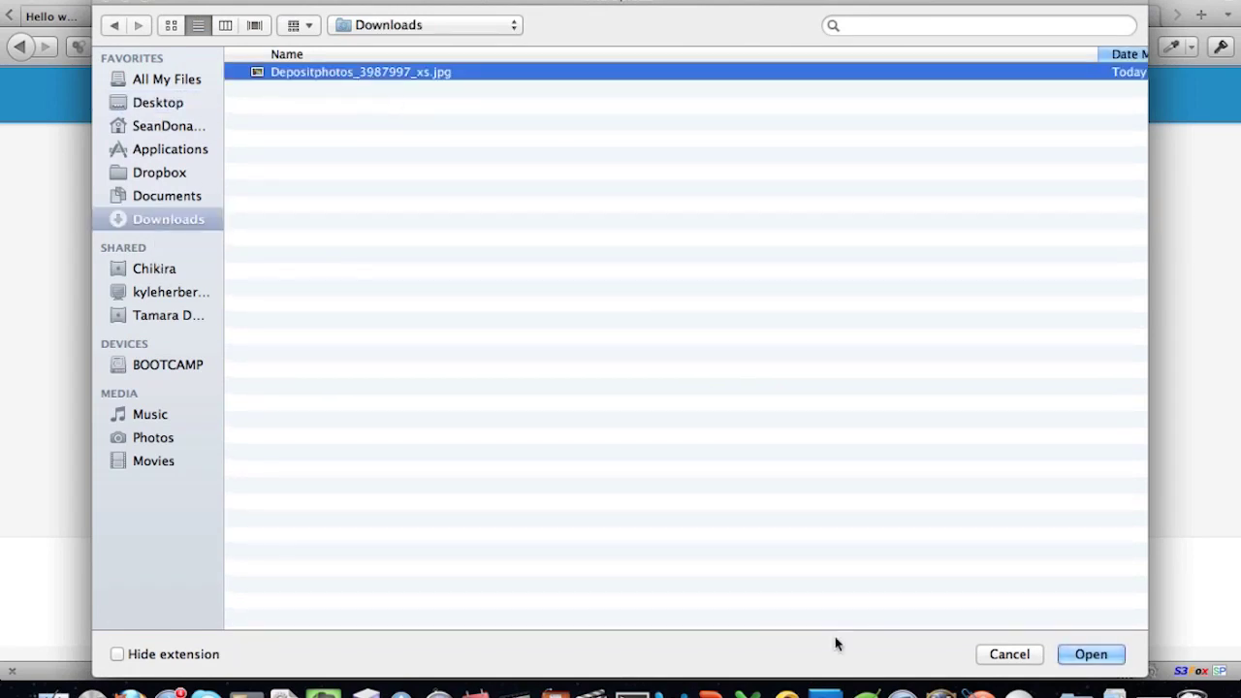
pyautogui.click(1091, 655)
pyautogui.click(398, 429)
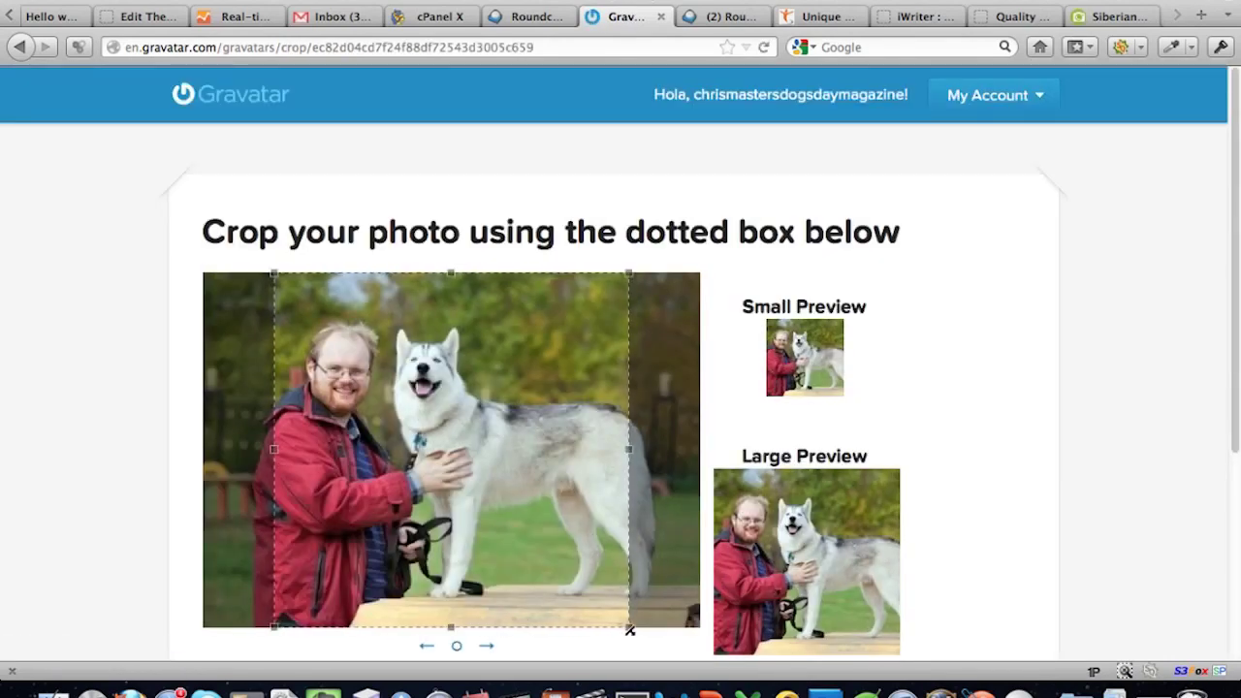
# Step: Crop the photo tightly around the man's face and the husky's head, save it, and choose a content rating
pyautogui.moveTo(630, 632); pyautogui.dragTo(439, 346)
pyautogui.moveTo(366, 359); pyautogui.dragTo(392, 383)
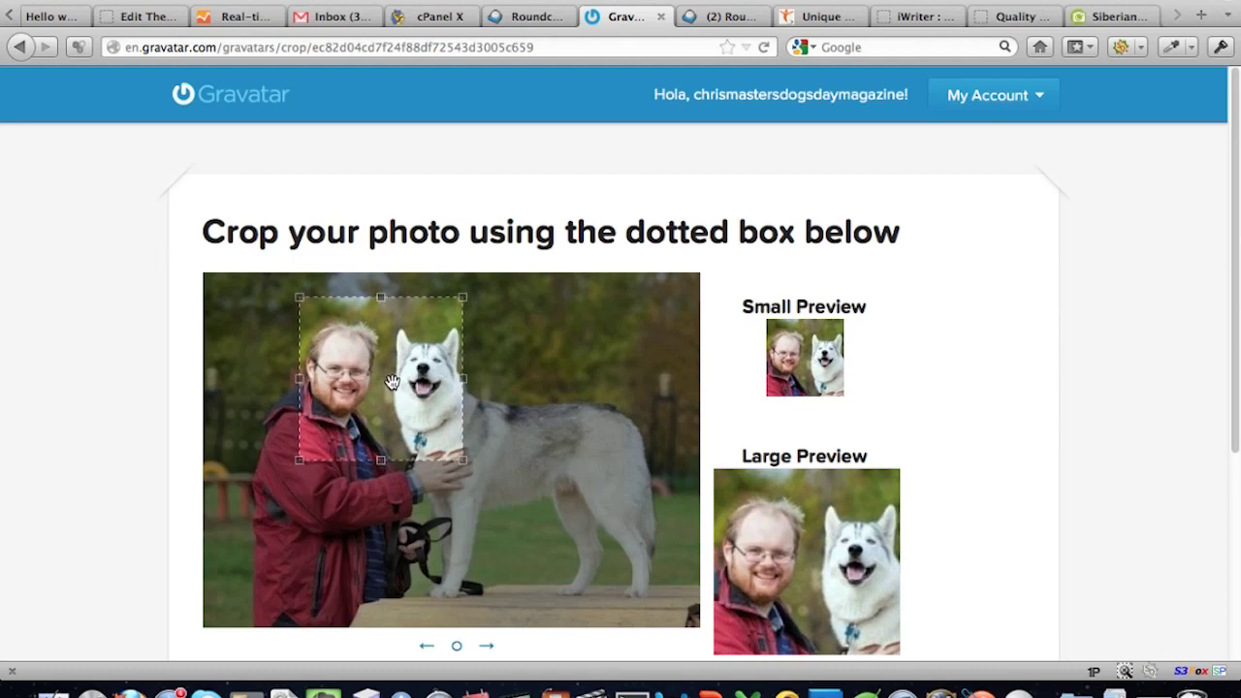
pyautogui.moveTo(392, 383); pyautogui.dragTo(390, 382)
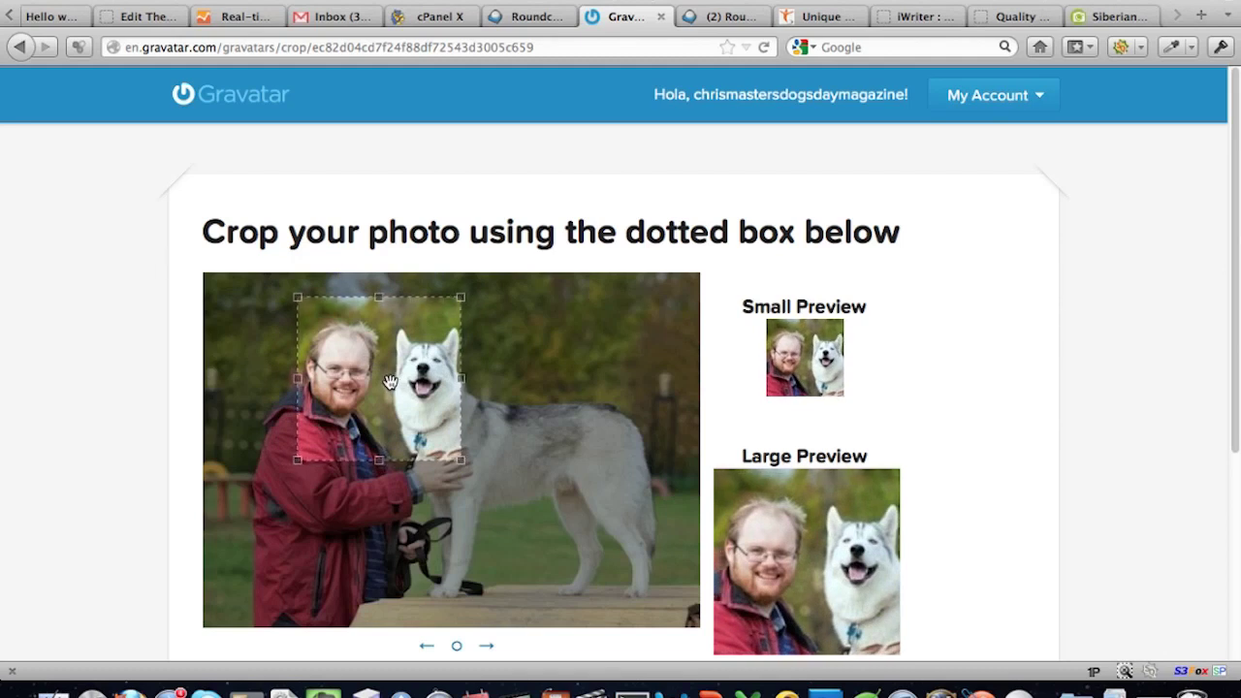
pyautogui.scroll(-4, 1230, 300)
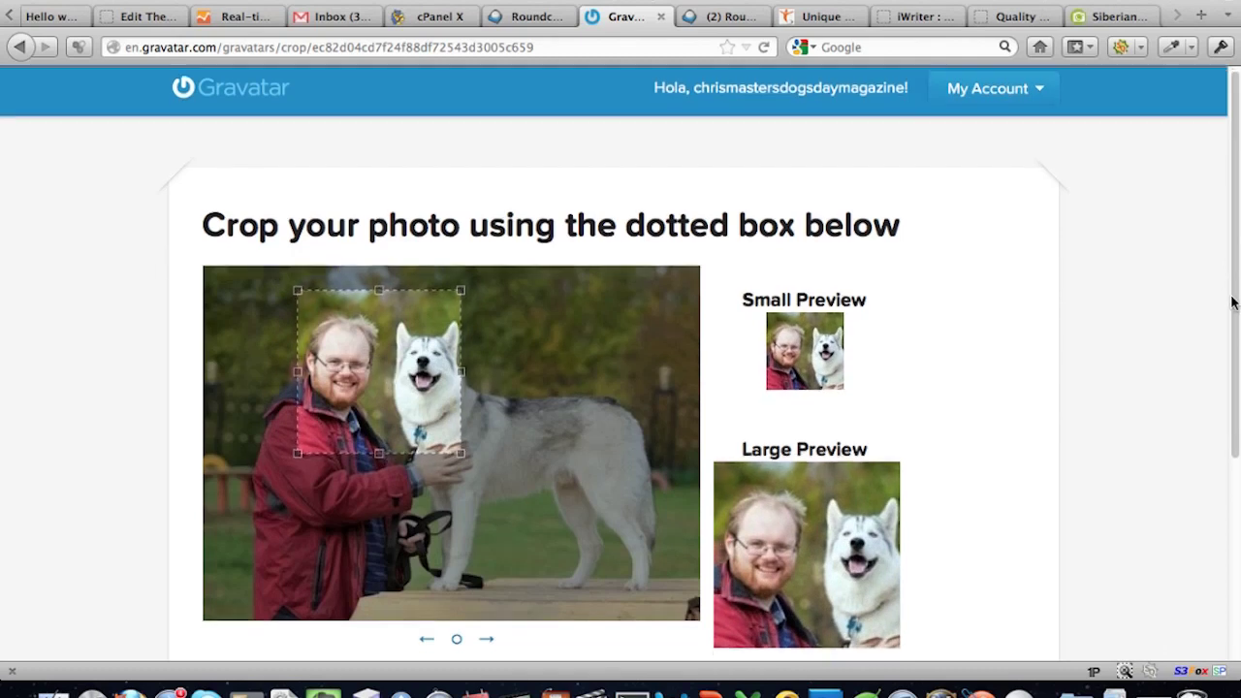
pyautogui.click(428, 549)
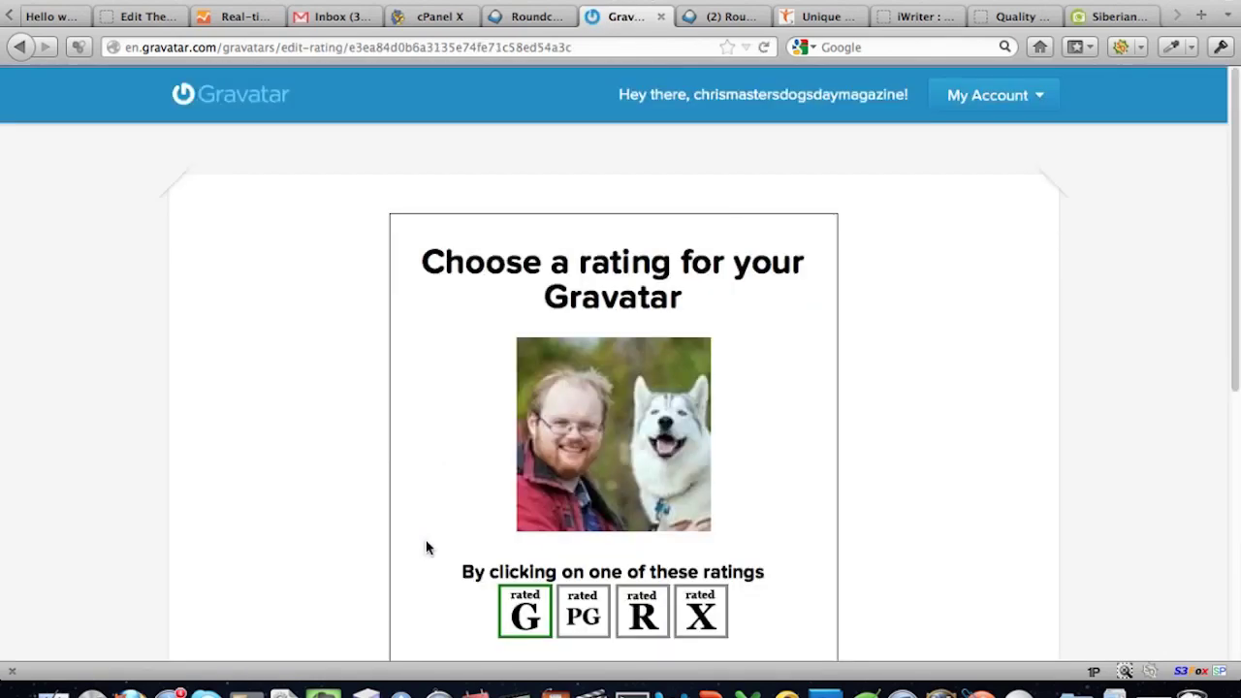
pyautogui.scroll(-3, 271, 514)
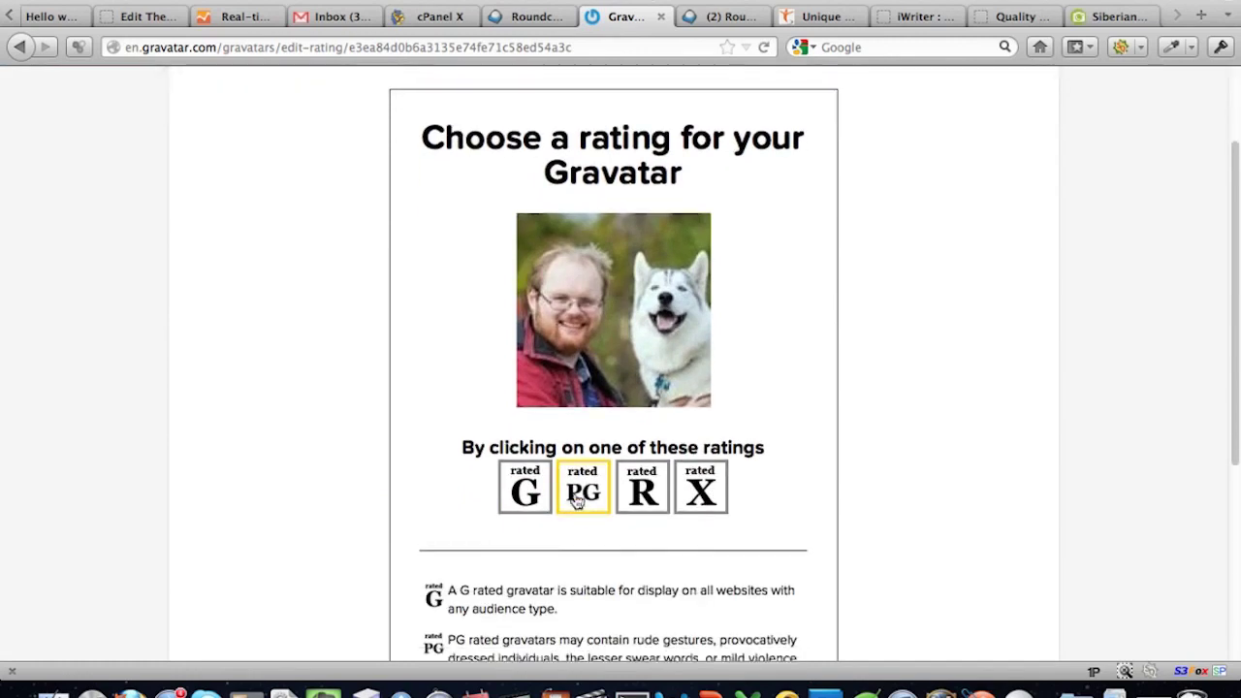
pyautogui.click(532, 498)
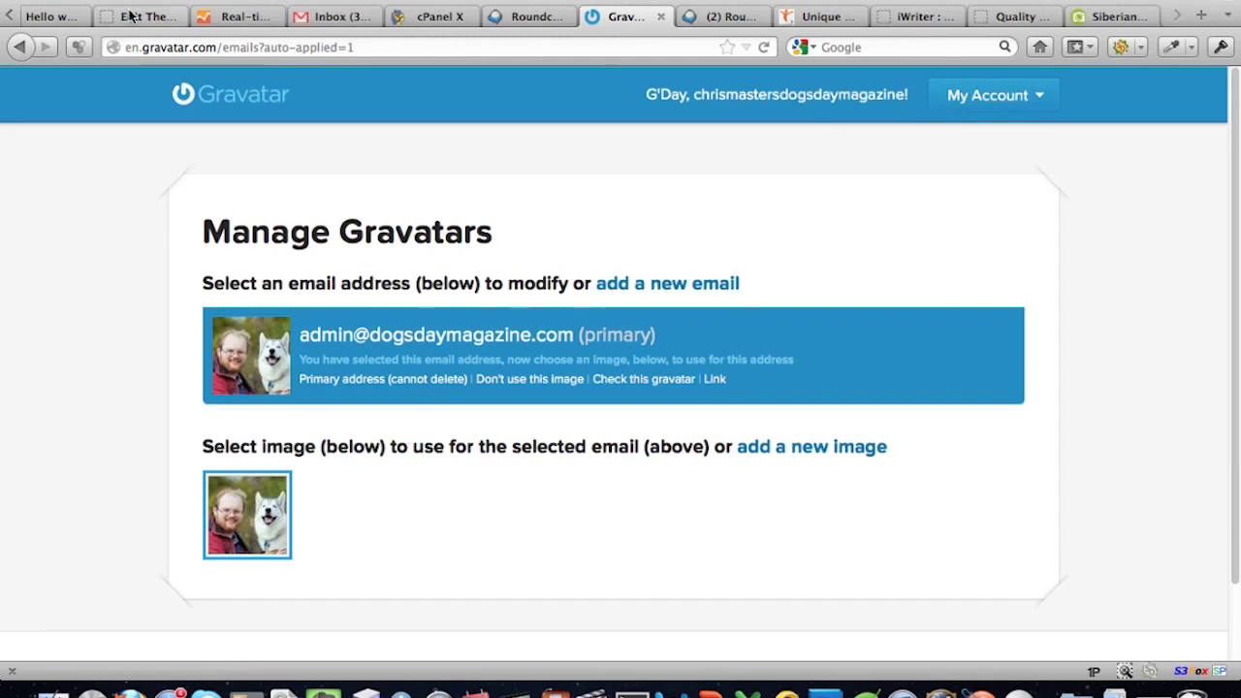
# Step: Return to the WordPress footer.php theme editor and bring the Users menu into view
pyautogui.click(58, 17)
pyautogui.click(153, 18)
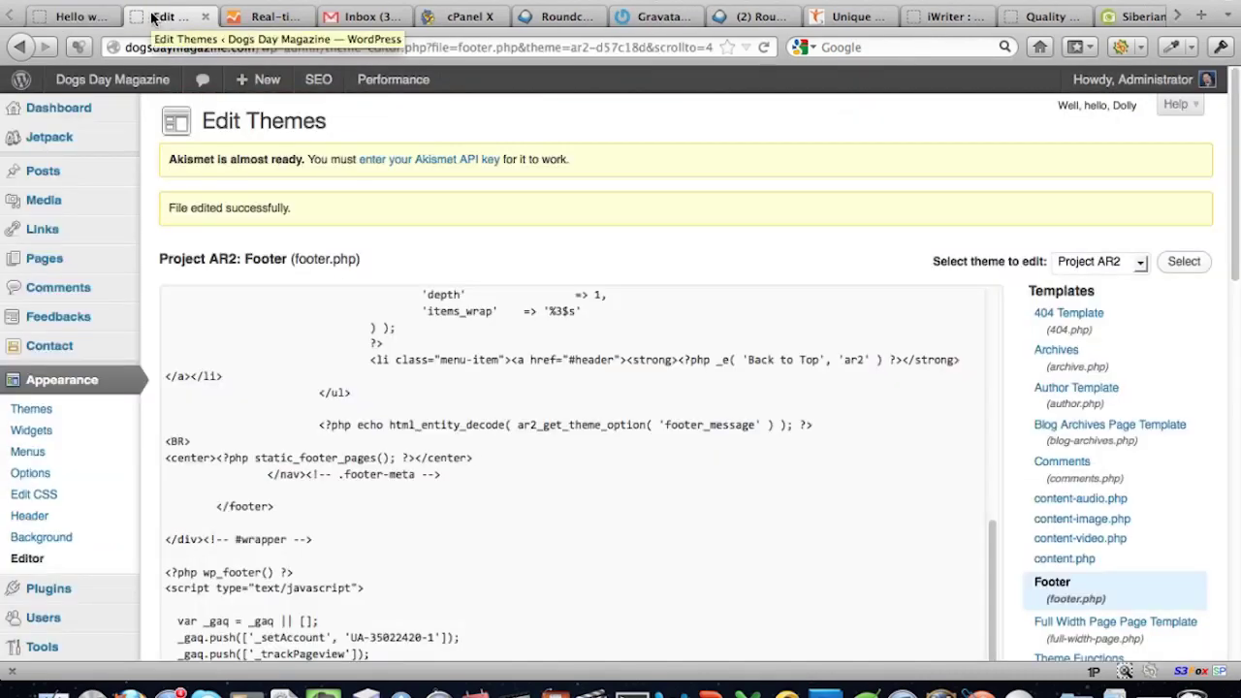
pyautogui.scroll(-5, 24, 415)
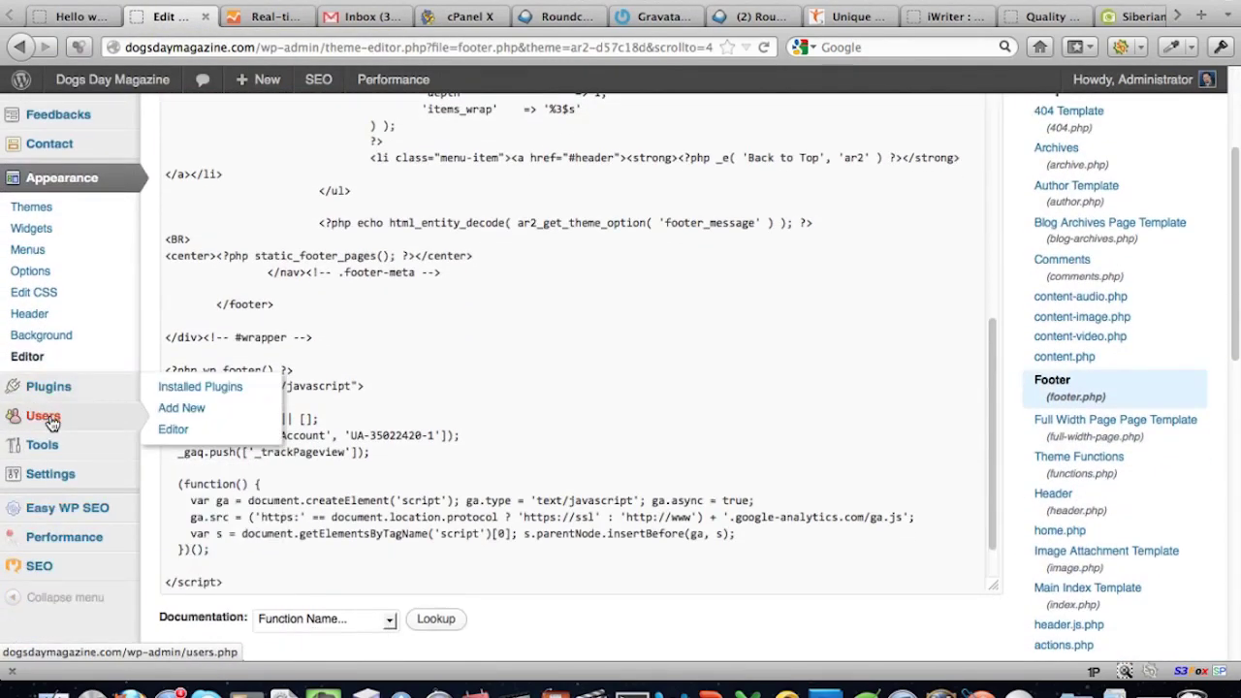
pyautogui.moveTo(29, 415)
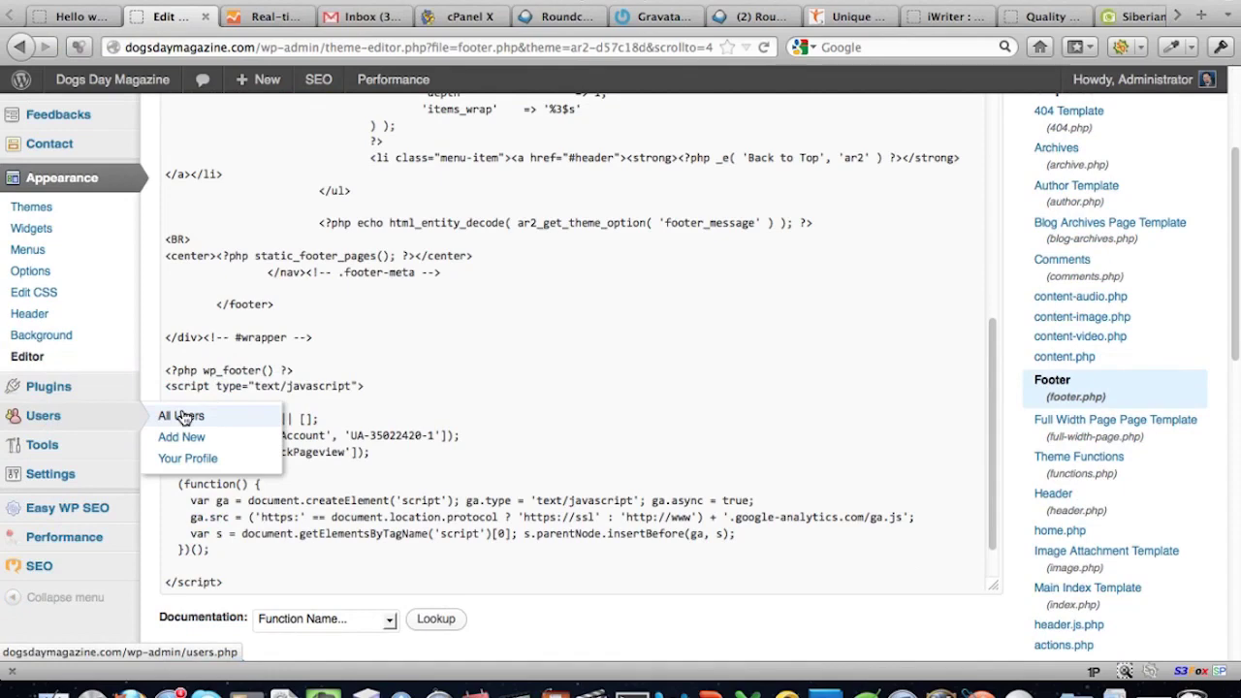
# Step: In Your Profile, change the e-mail to the dogsday domain address and the nickname to the owner's name
pyautogui.click(169, 459)
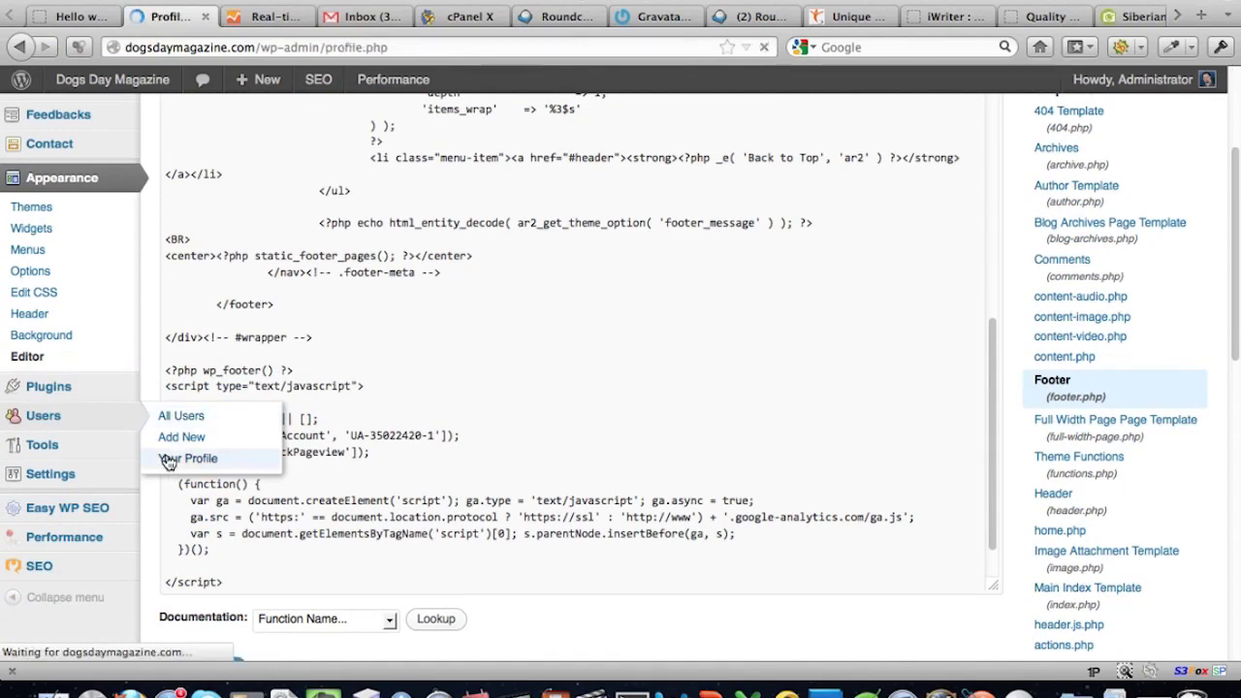
pyautogui.scroll(-15, 216, 514)
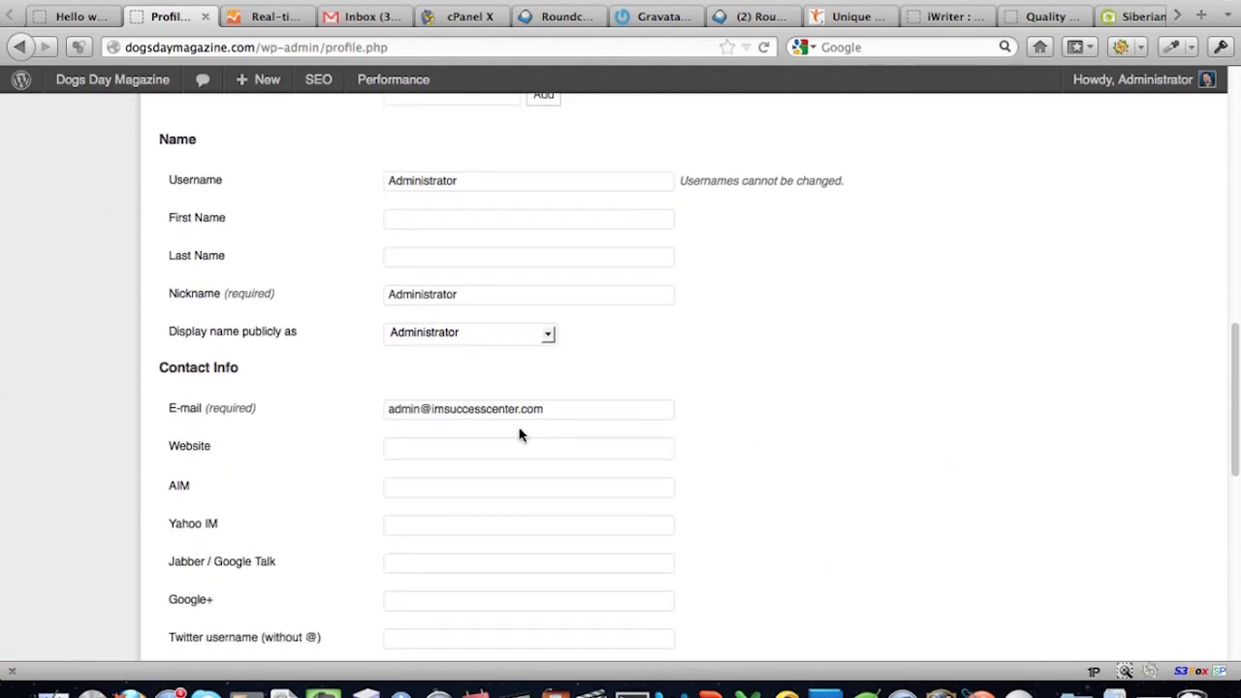
pyautogui.moveTo(543, 408); pyautogui.dragTo(436, 409)
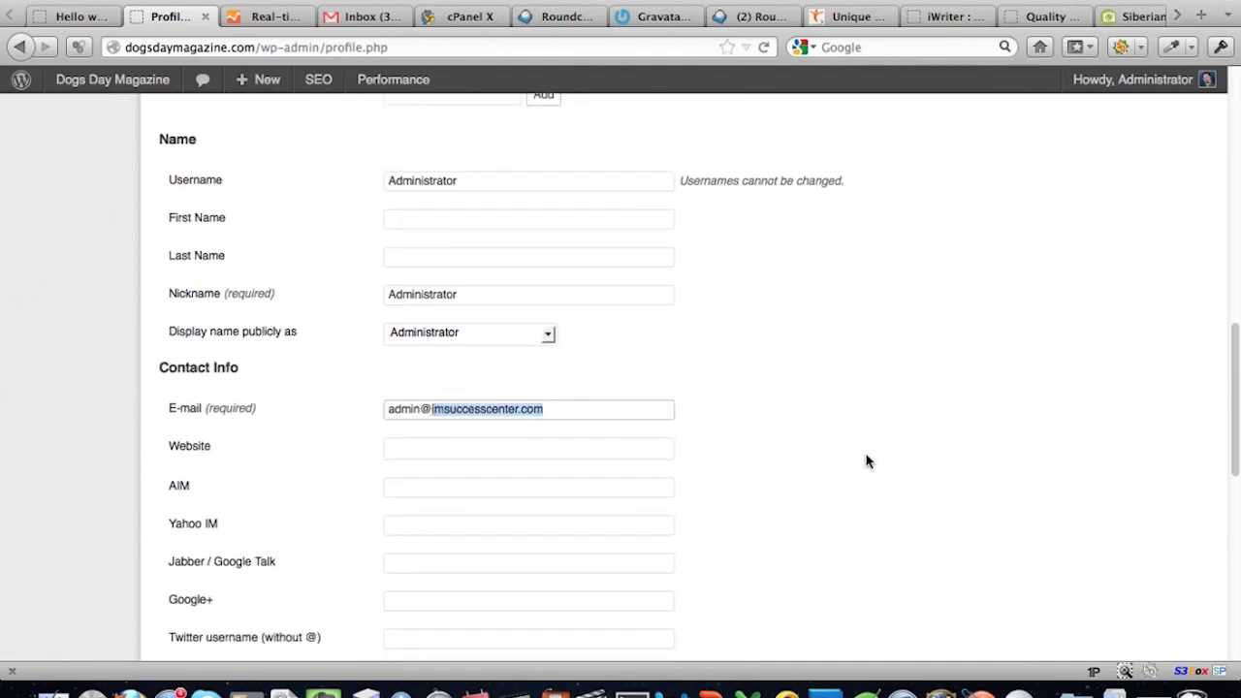
pyautogui.write('do')
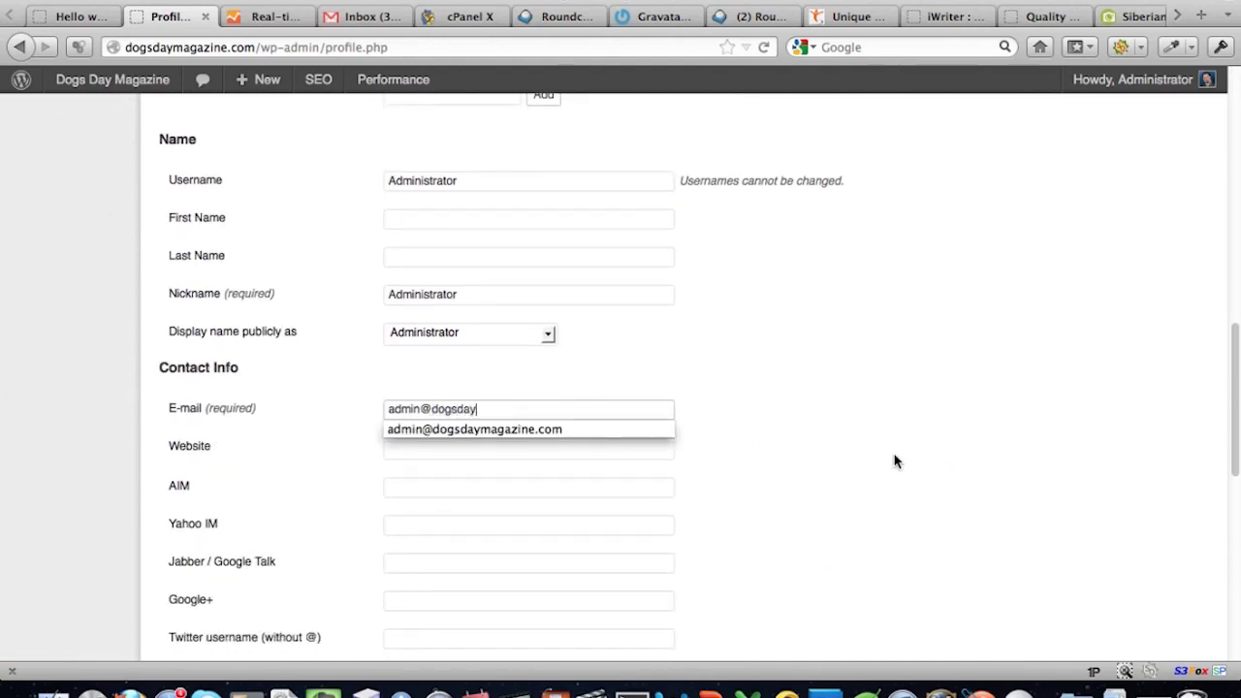
pyautogui.write('gsday')
pyautogui.press('Down')
pyautogui.press('Return')
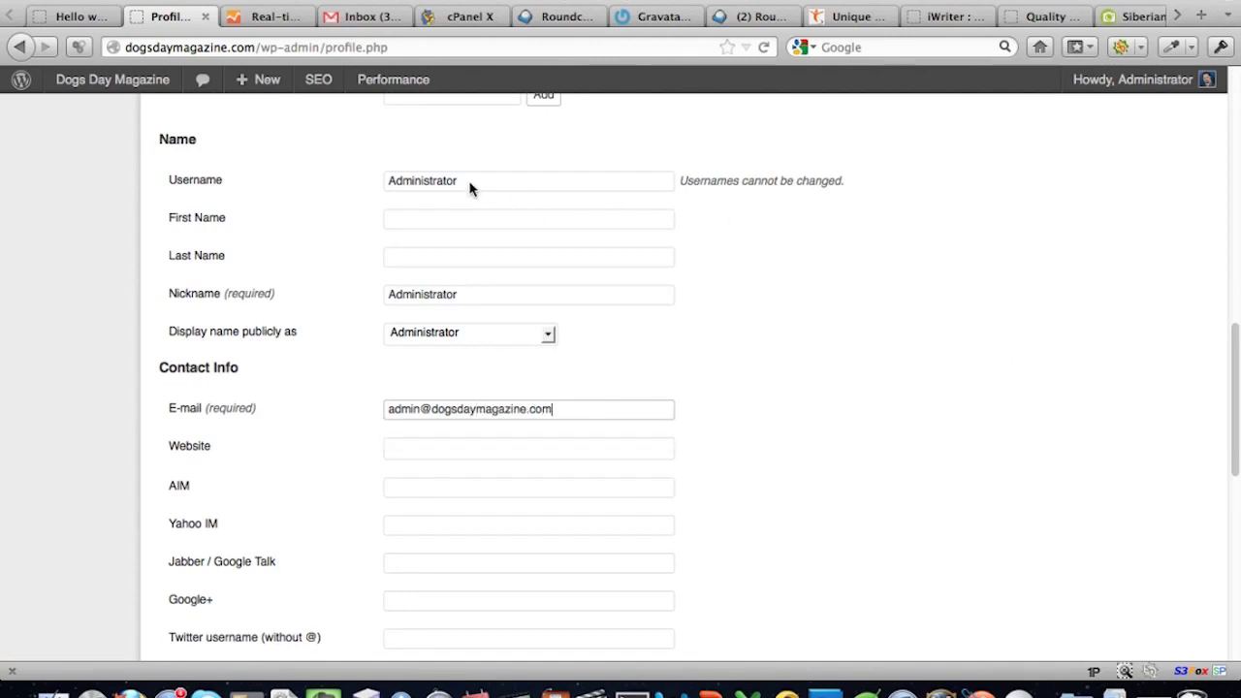
pyautogui.doubleClick(437, 291)
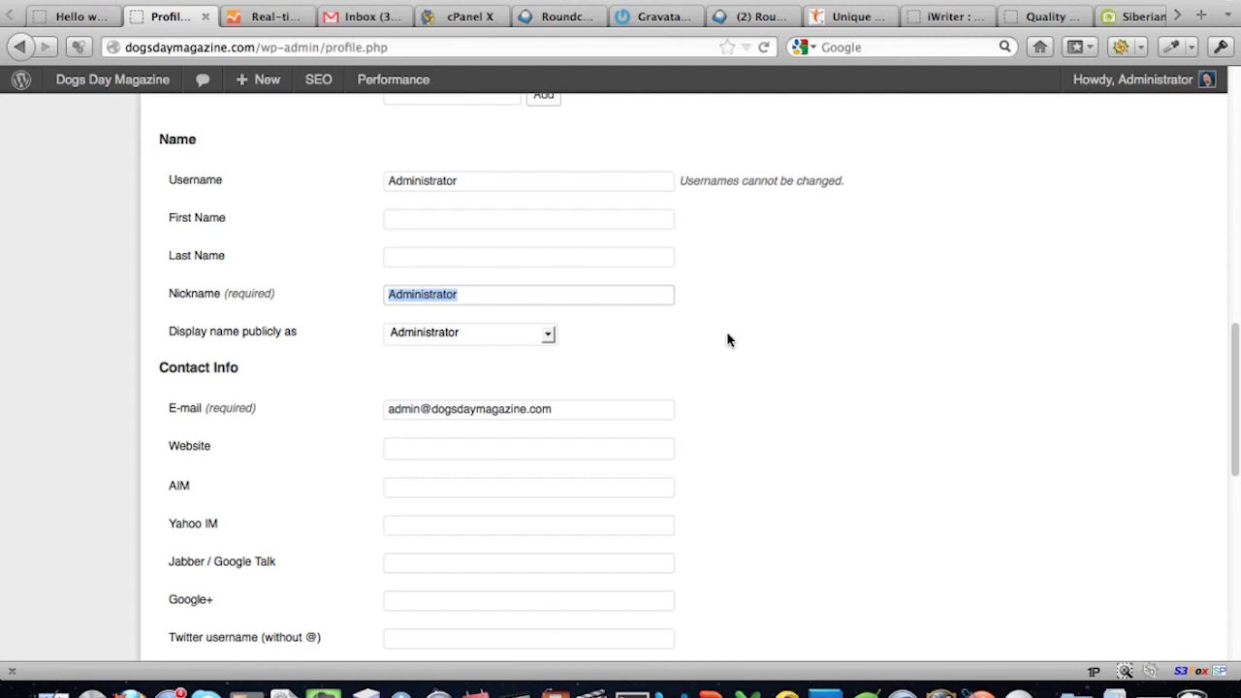
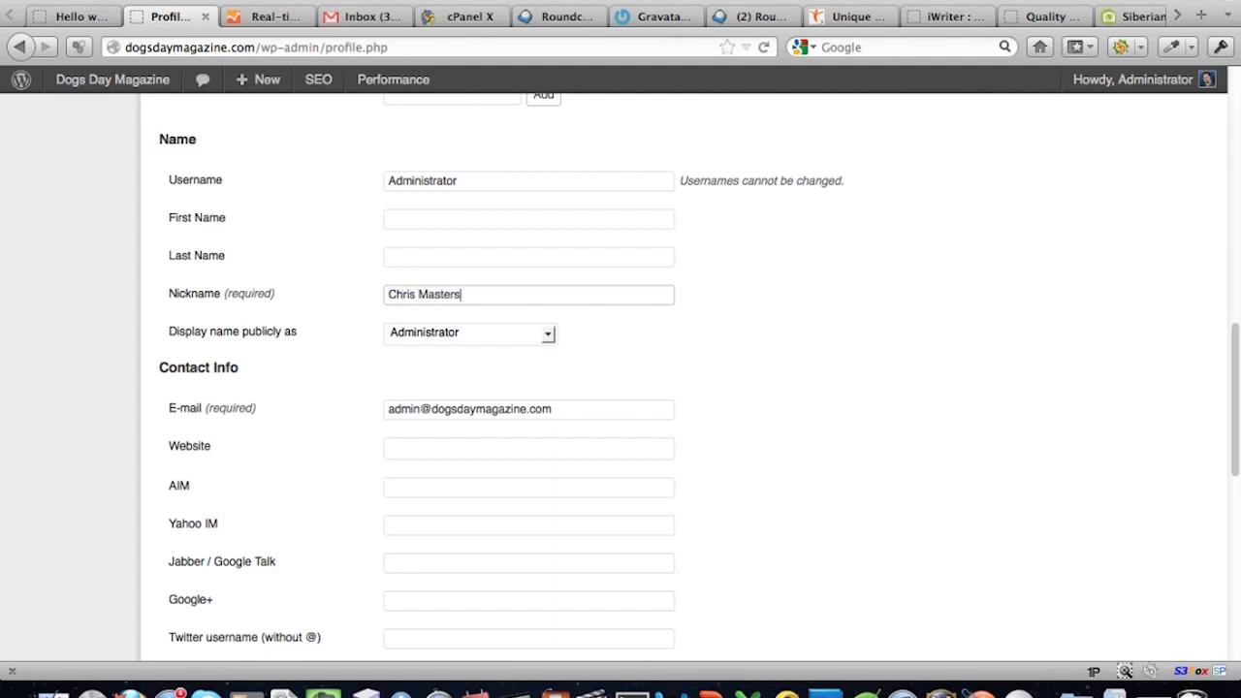
pyautogui.scroll(-5, 886, 474)
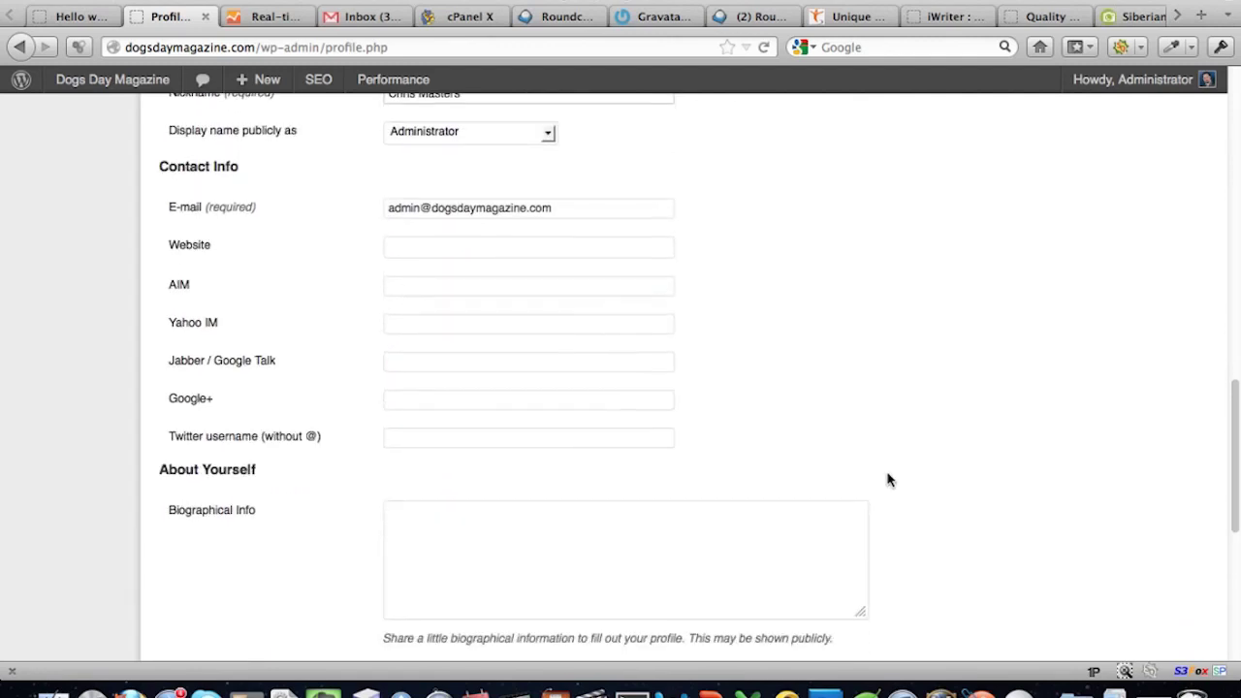
pyautogui.scroll(-1, 888, 478)
pyautogui.scroll(-1, 887, 480)
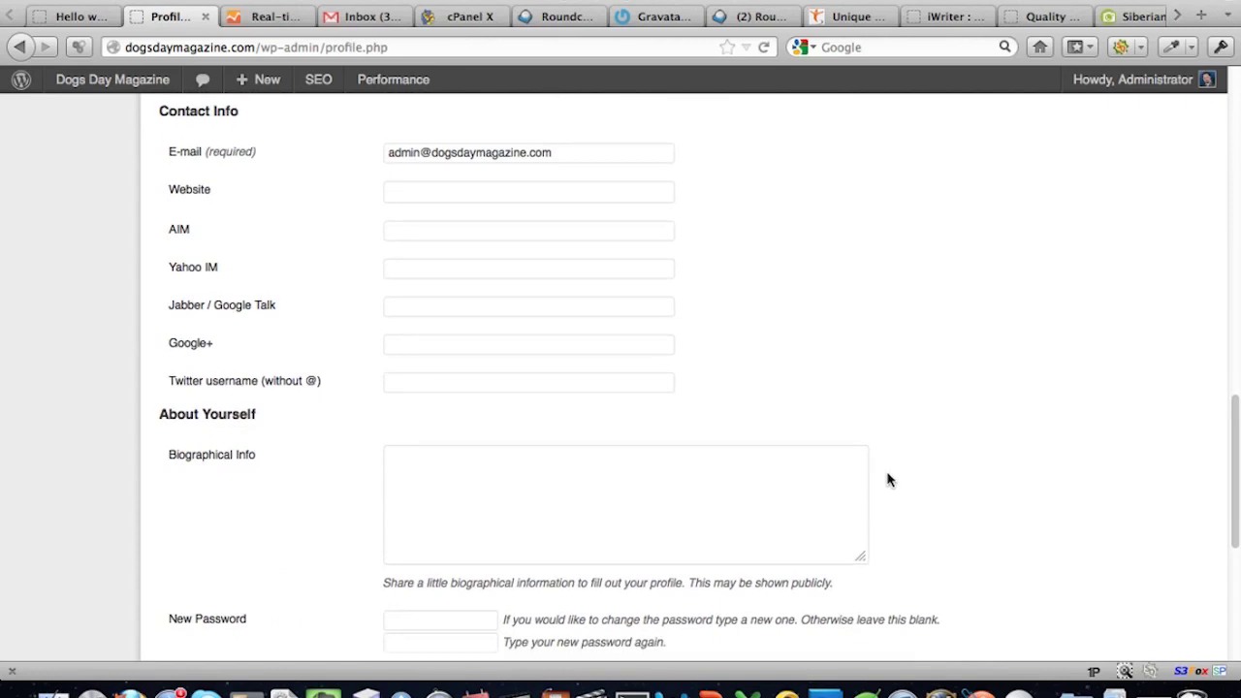
pyautogui.click(519, 188)
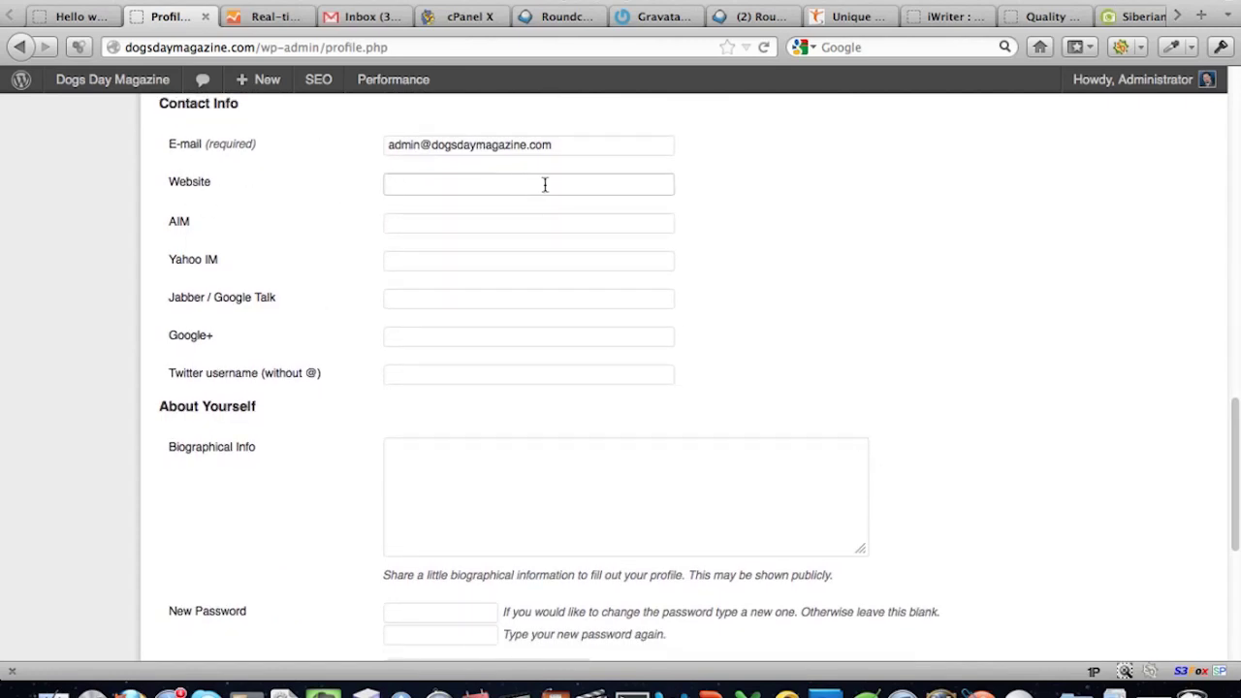
pyautogui.write('http://i')
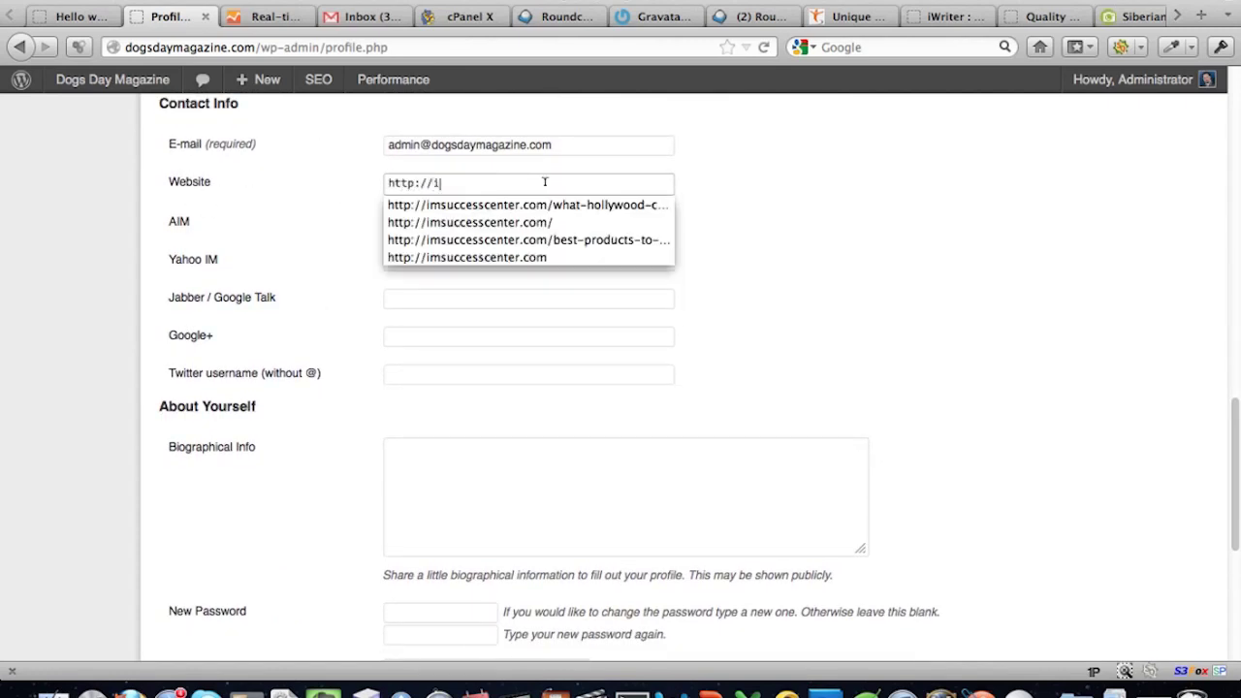
pyautogui.write('msuc')
pyautogui.press('BackSpace')
pyautogui.press('BackSpace')
pyautogui.press('BackSpace')
pyautogui.press('BackSpace')
pyautogui.press('BackSpace')
pyautogui.write('do')
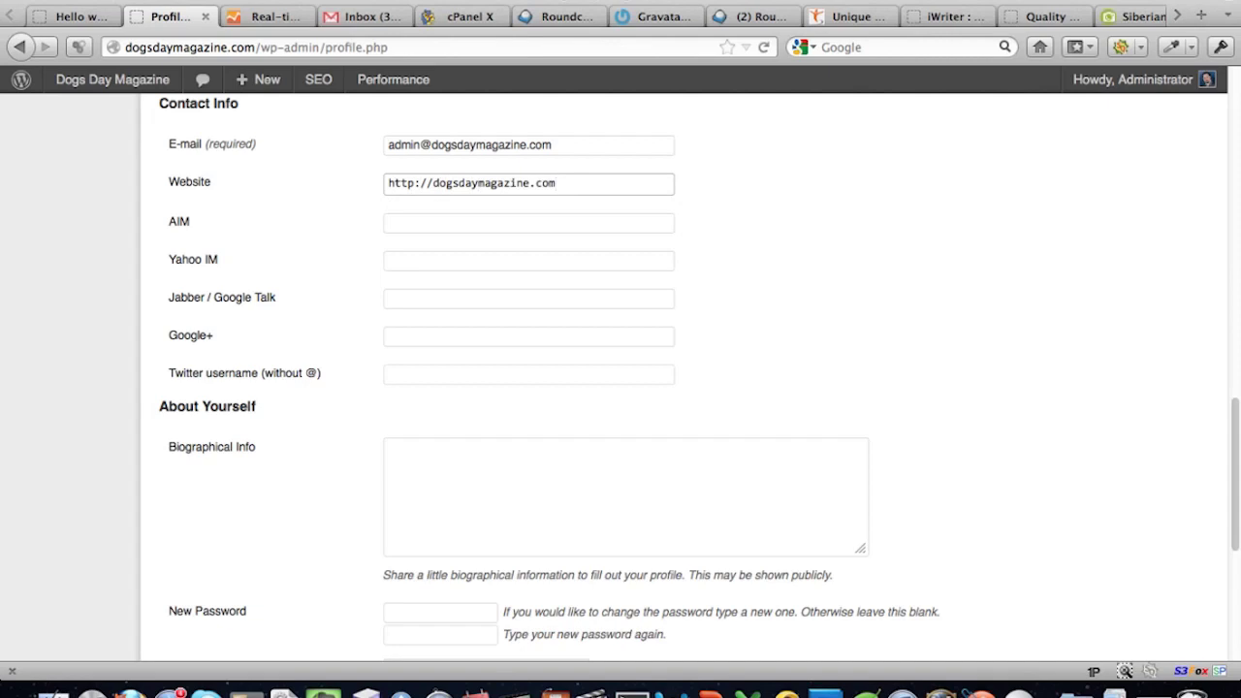
pyautogui.press('Tab')
pyautogui.press('Tab')
pyautogui.press('Tab')
pyautogui.press('Tab')
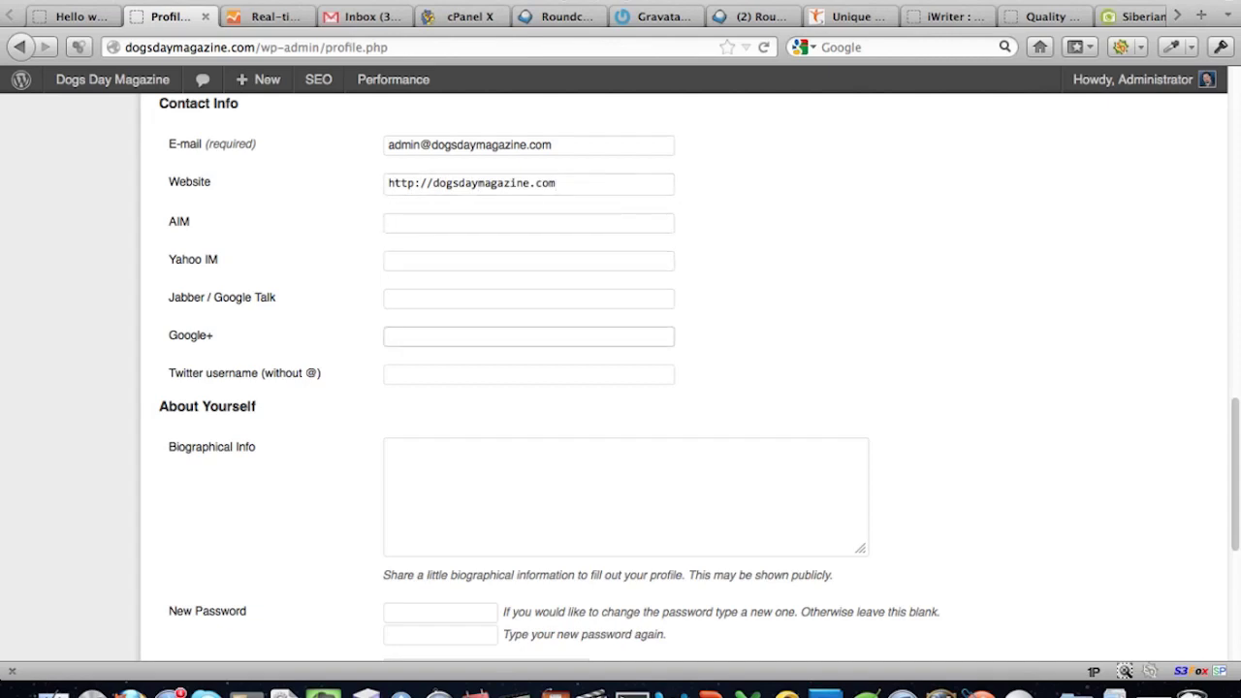
pyautogui.press('Tab')
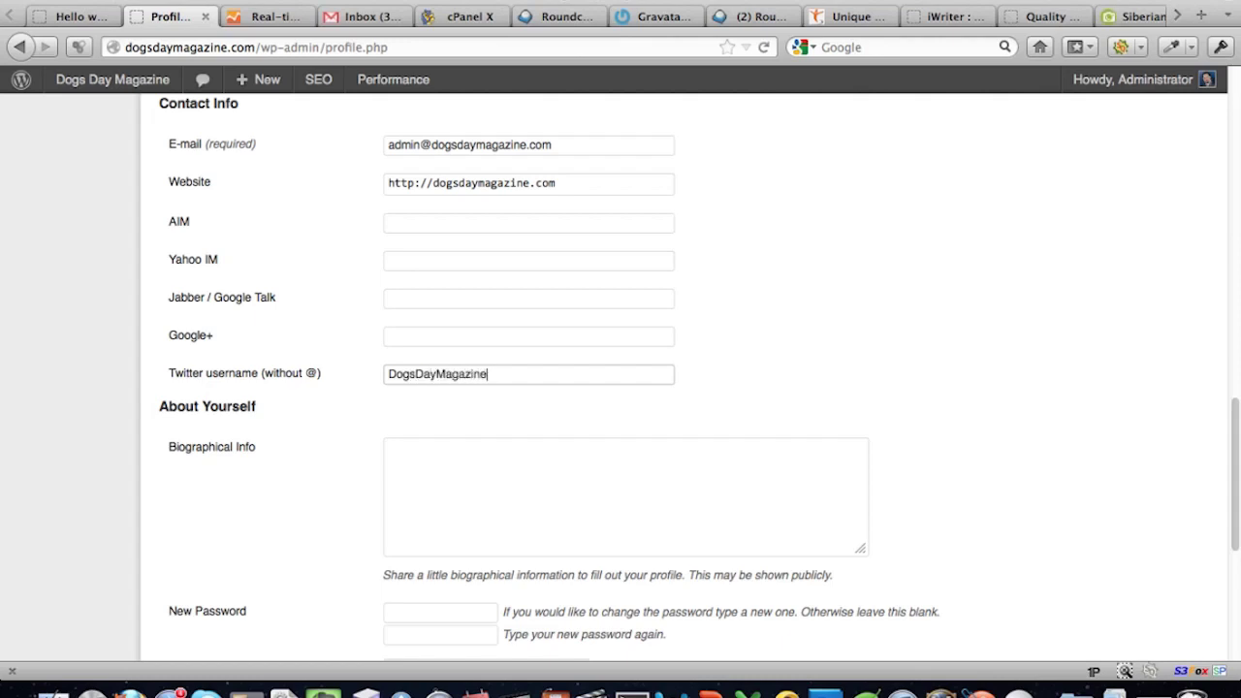
pyautogui.click(430, 332)
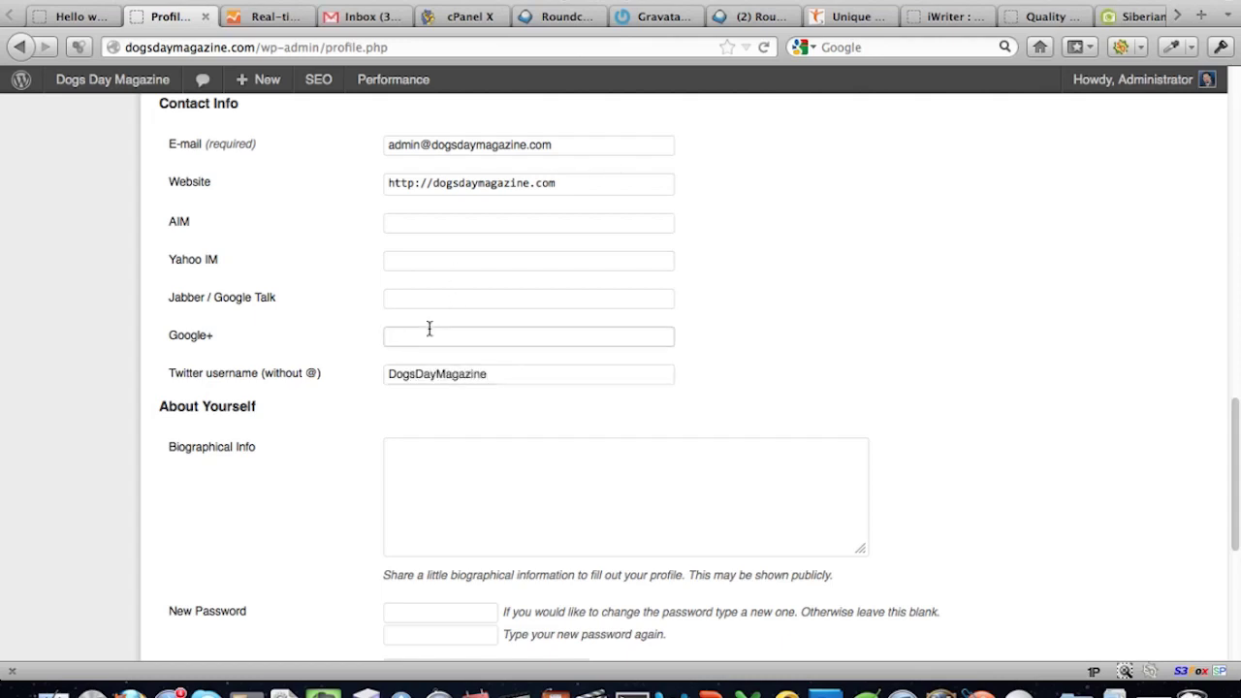
pyautogui.click(266, 16)
# Step: Search Google for 'Google Plus' and start joining Google+ from the account menu
pyautogui.click(213, 47)
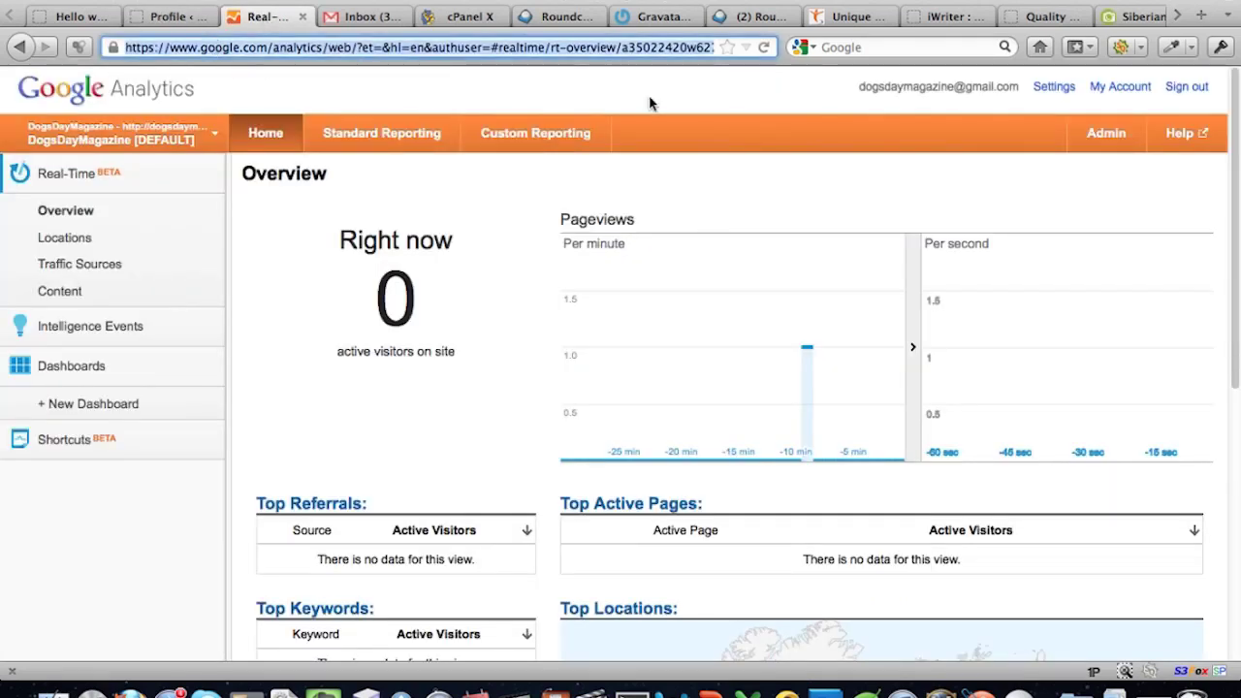
pyautogui.write('gol')
pyautogui.press('BackSpace')
pyautogui.press('BackSpace')
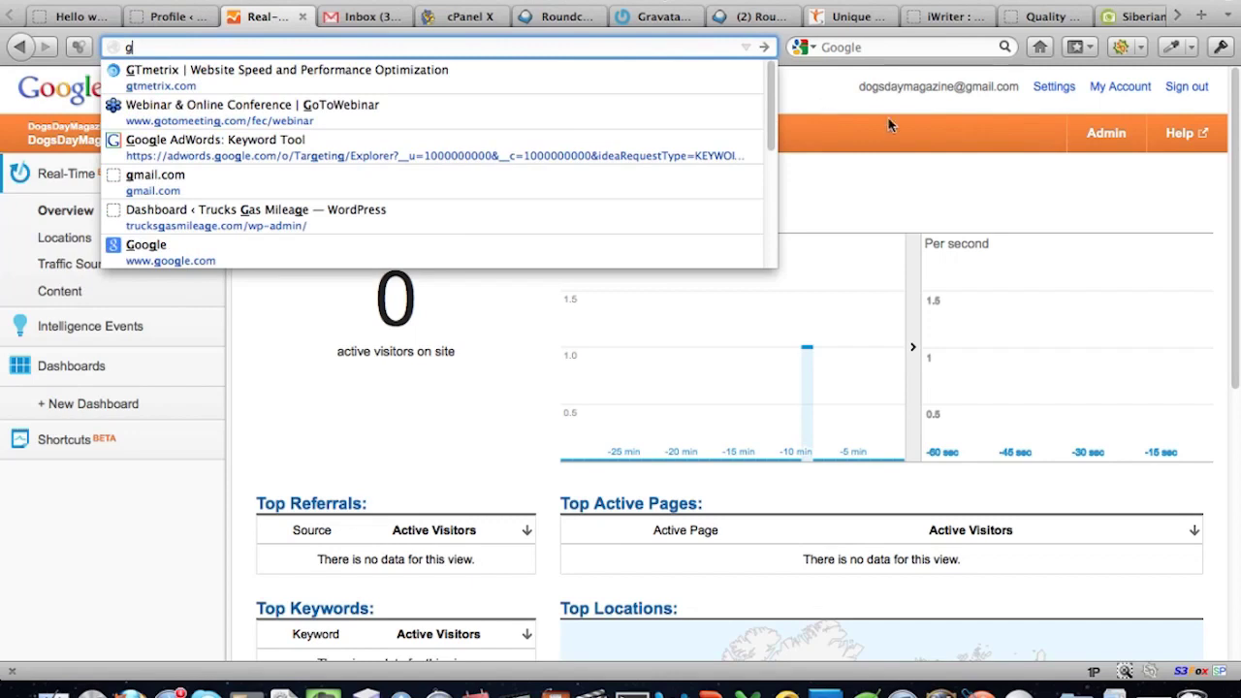
pyautogui.click(957, 43)
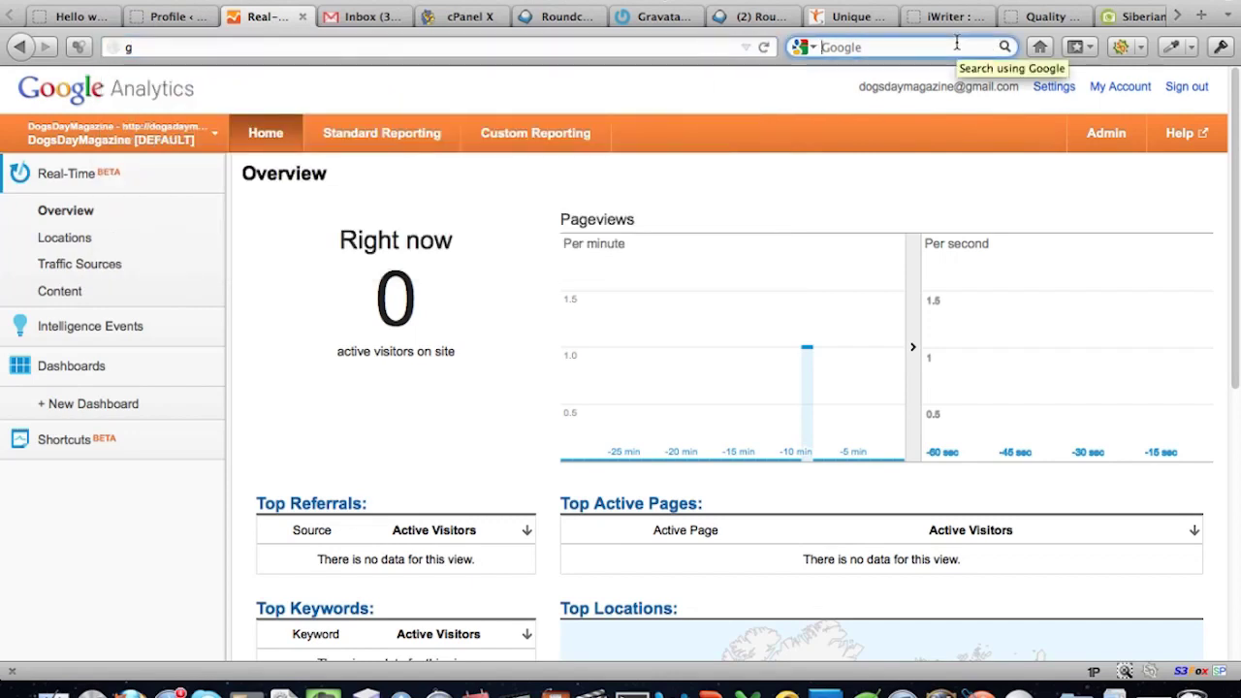
pyautogui.write('Google P')
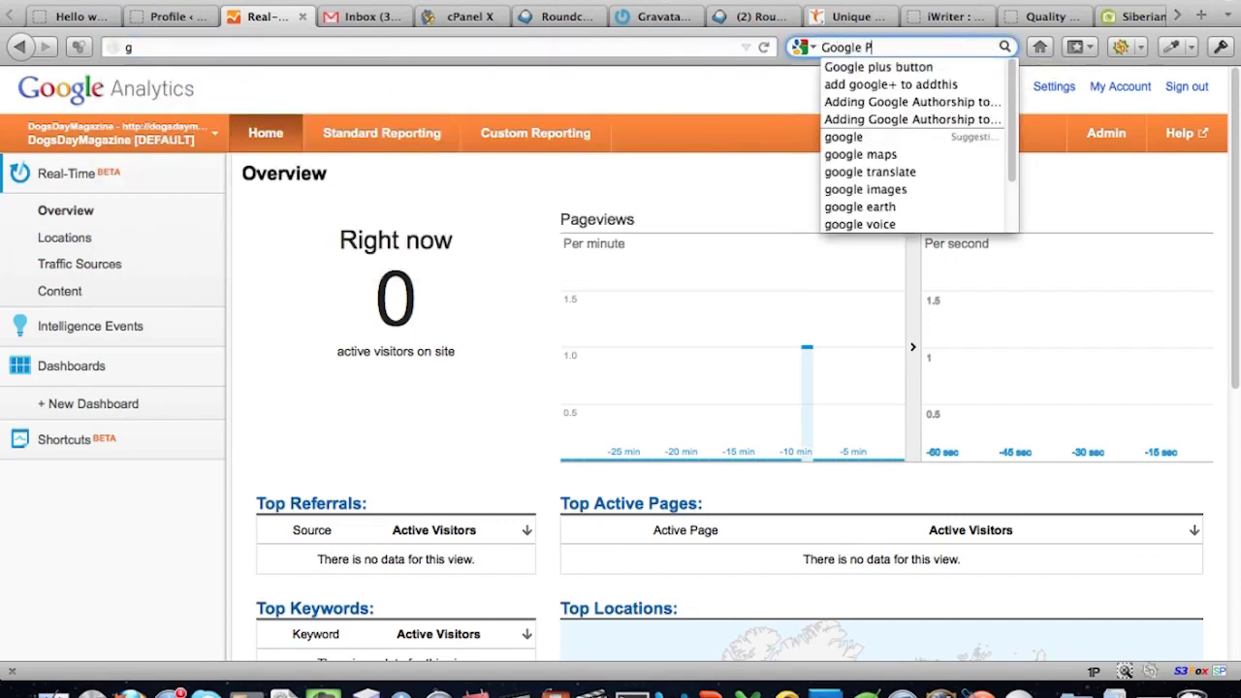
pyautogui.write('lus')
pyautogui.press('Return')
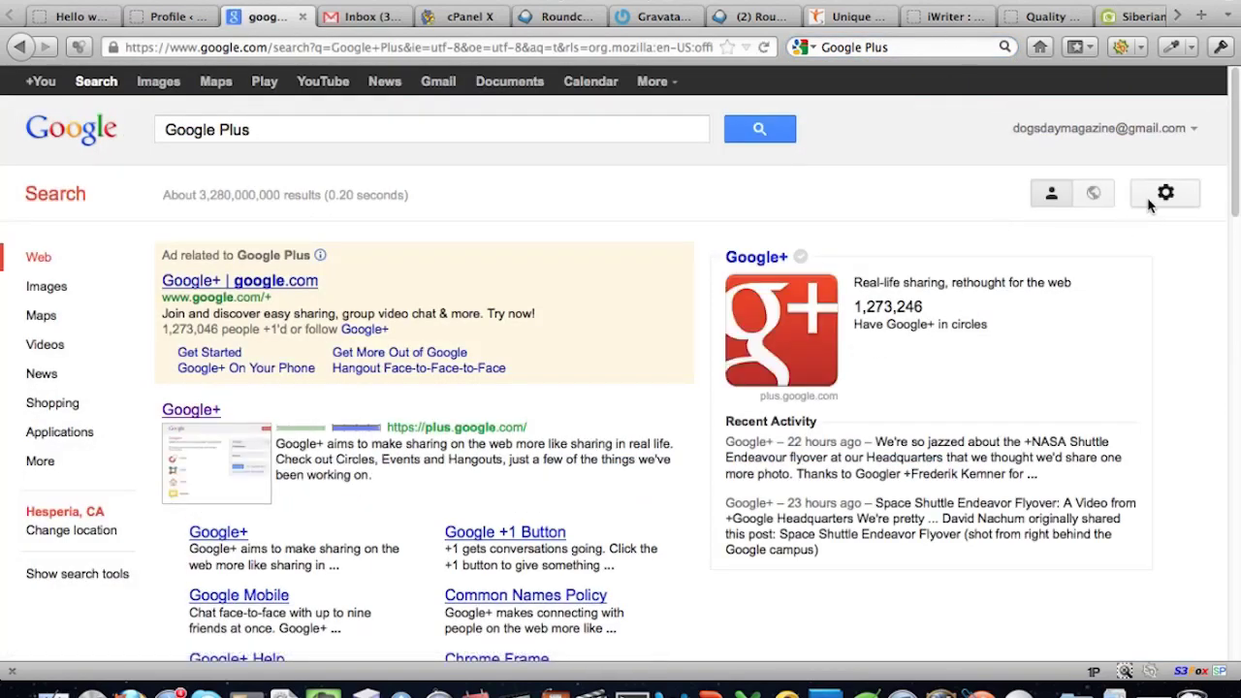
pyautogui.click(1191, 130)
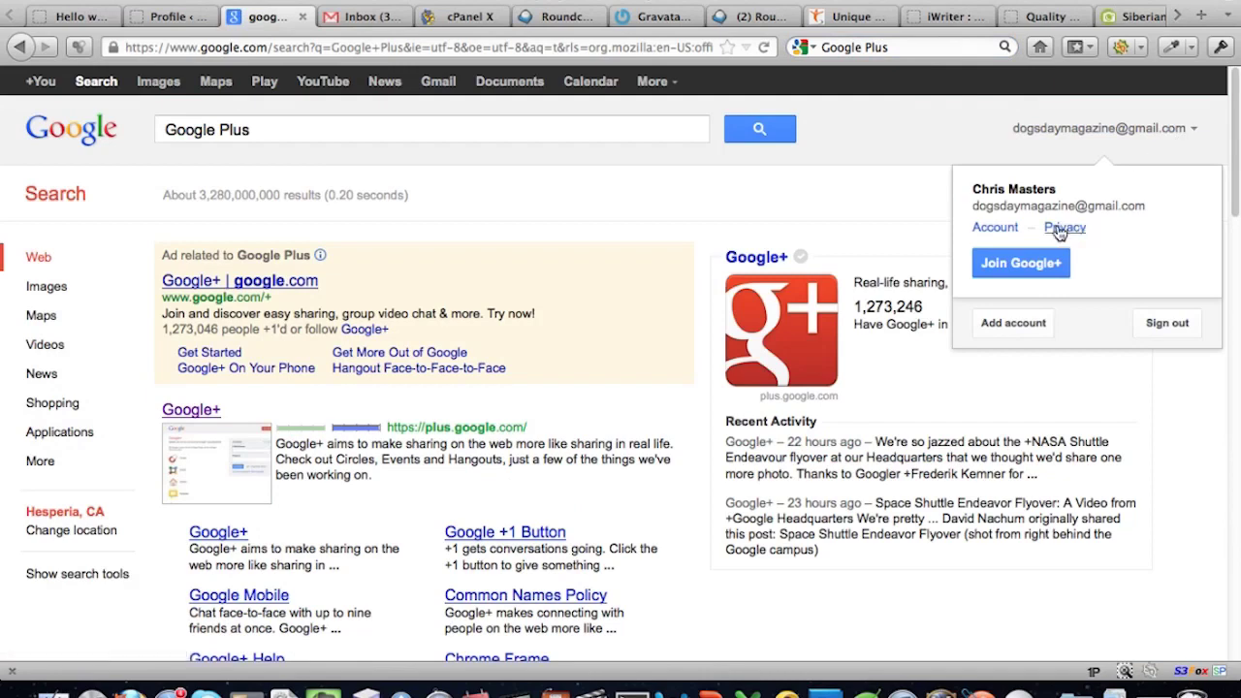
pyautogui.click(1026, 277)
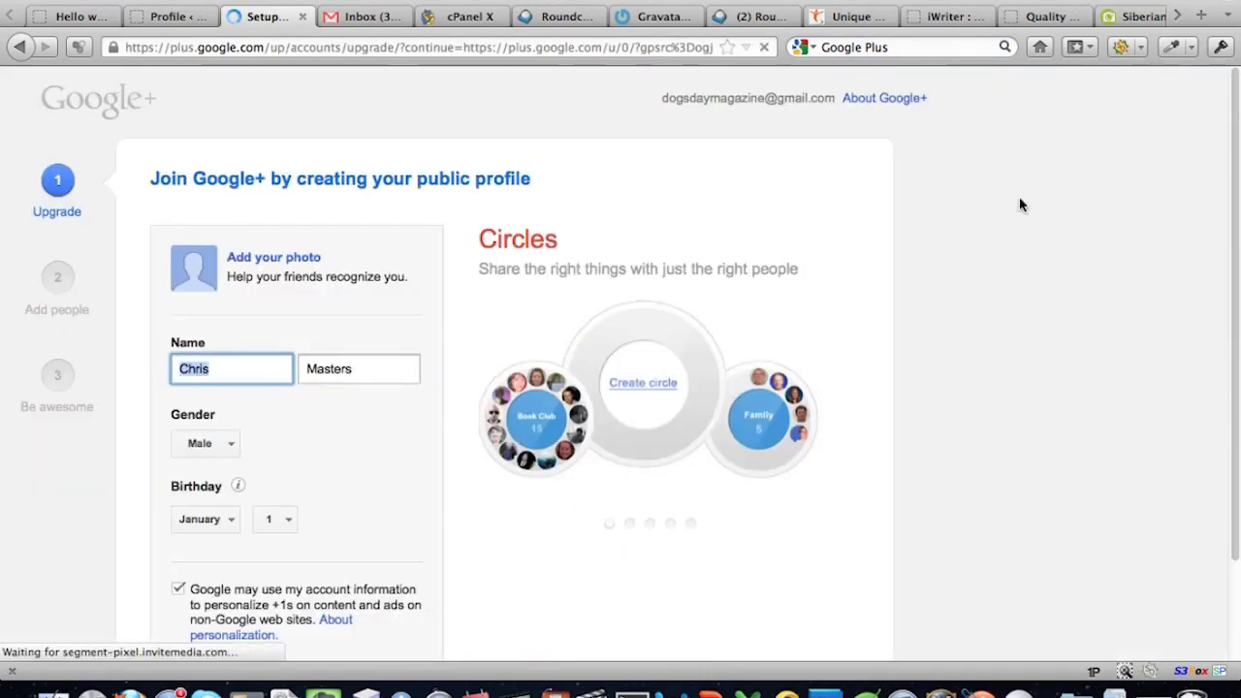
# Step: Submit the Google+ upgrade form and review the rejected first and last name fields
pyautogui.scroll(-3, 166, 368)
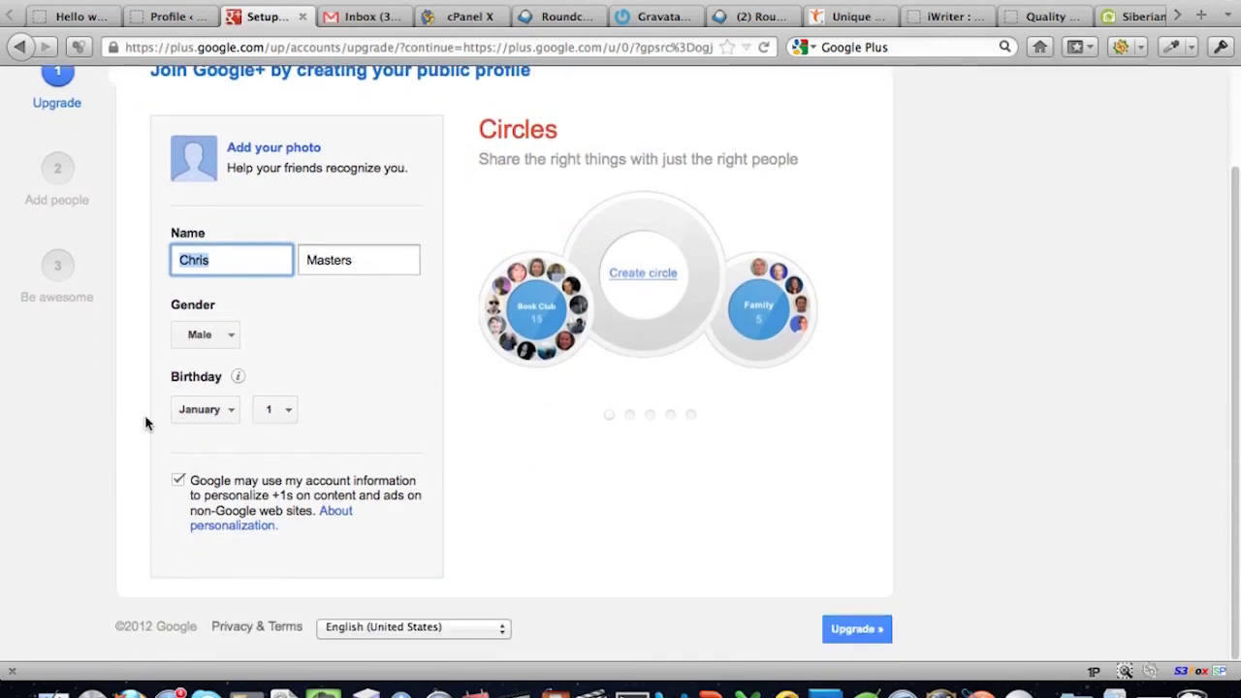
pyautogui.click(847, 630)
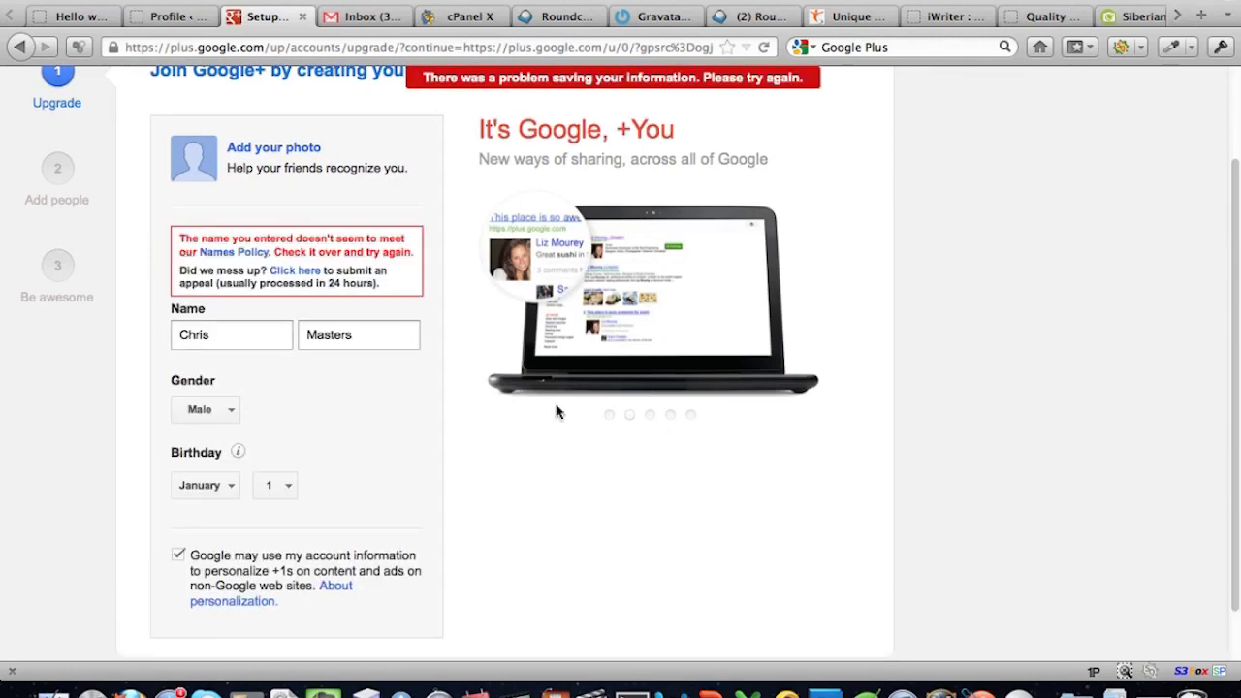
pyautogui.click(241, 330)
pyautogui.click(398, 336)
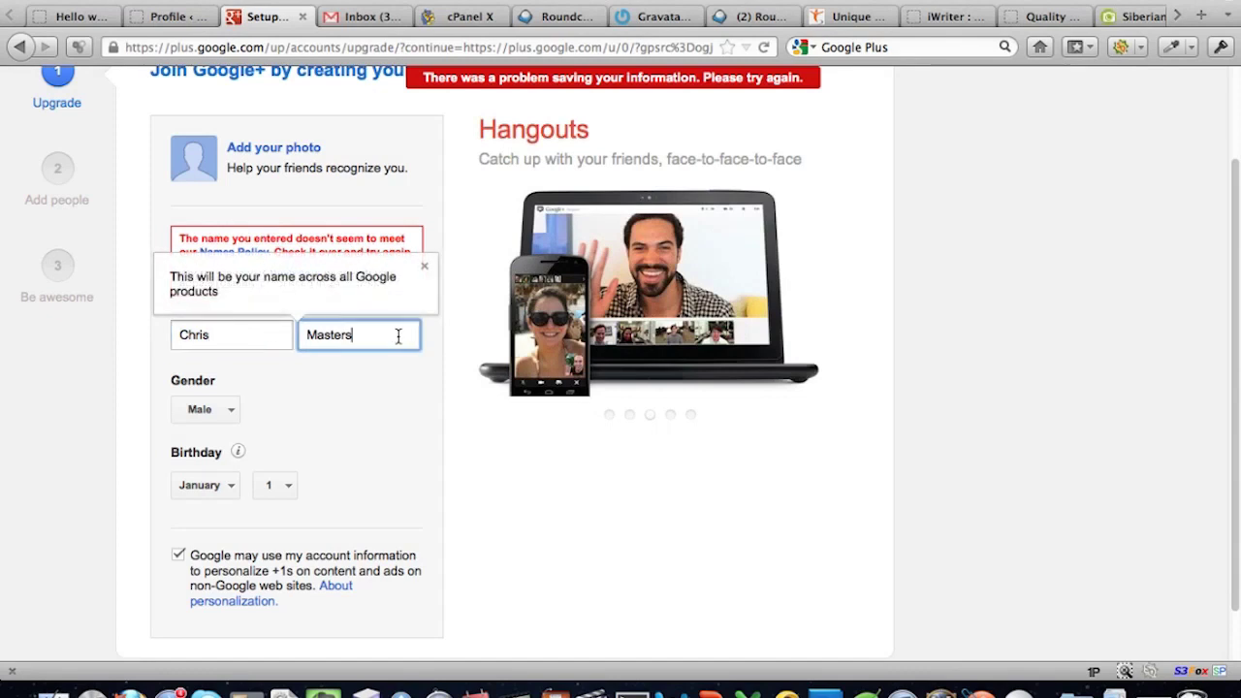
pyautogui.click(421, 268)
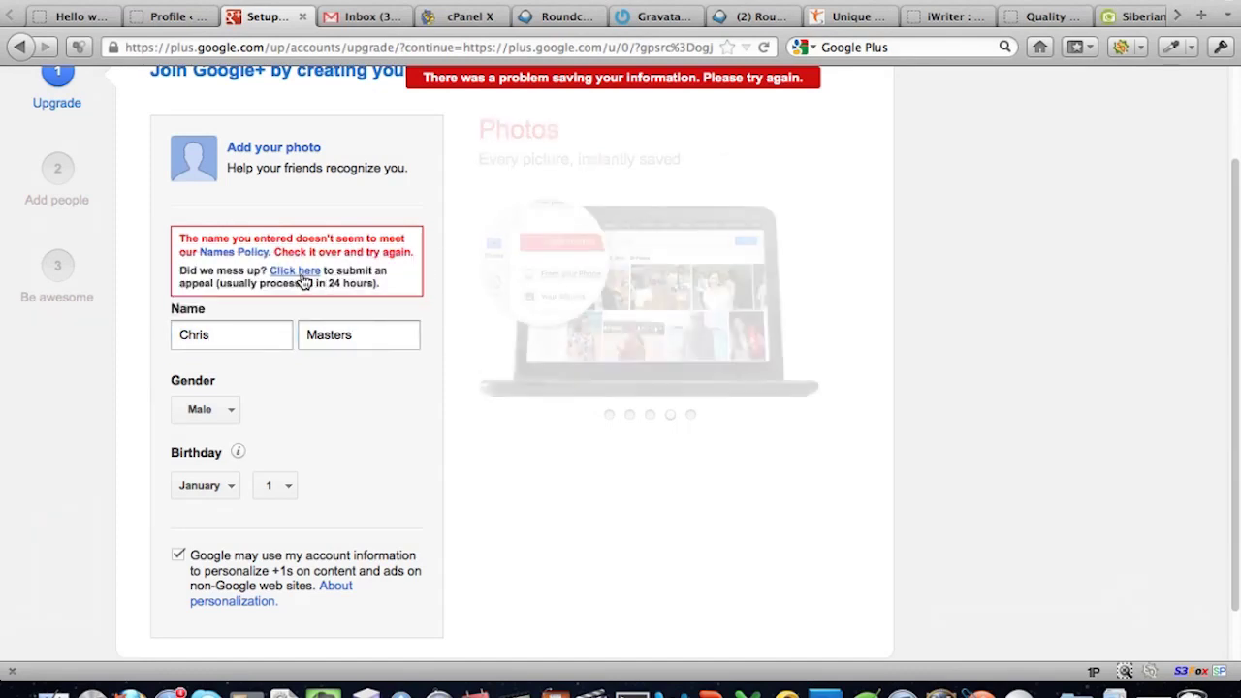
pyautogui.click(229, 333)
pyautogui.click(333, 342)
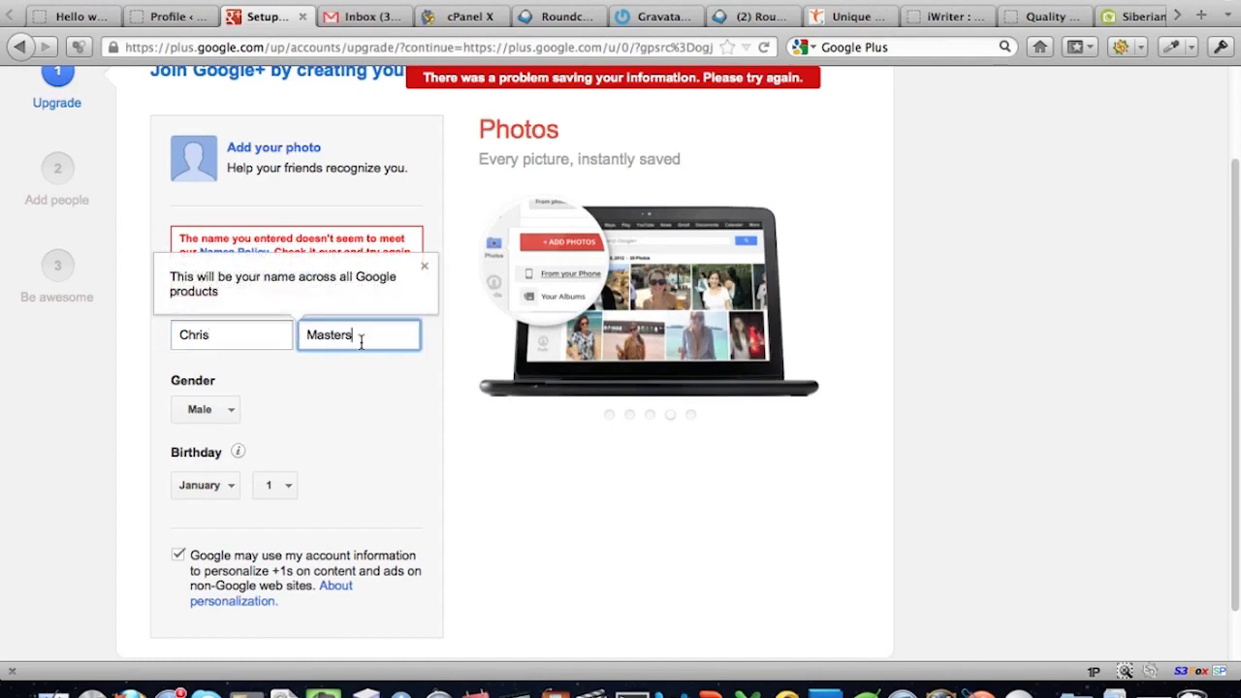
pyautogui.click(222, 341)
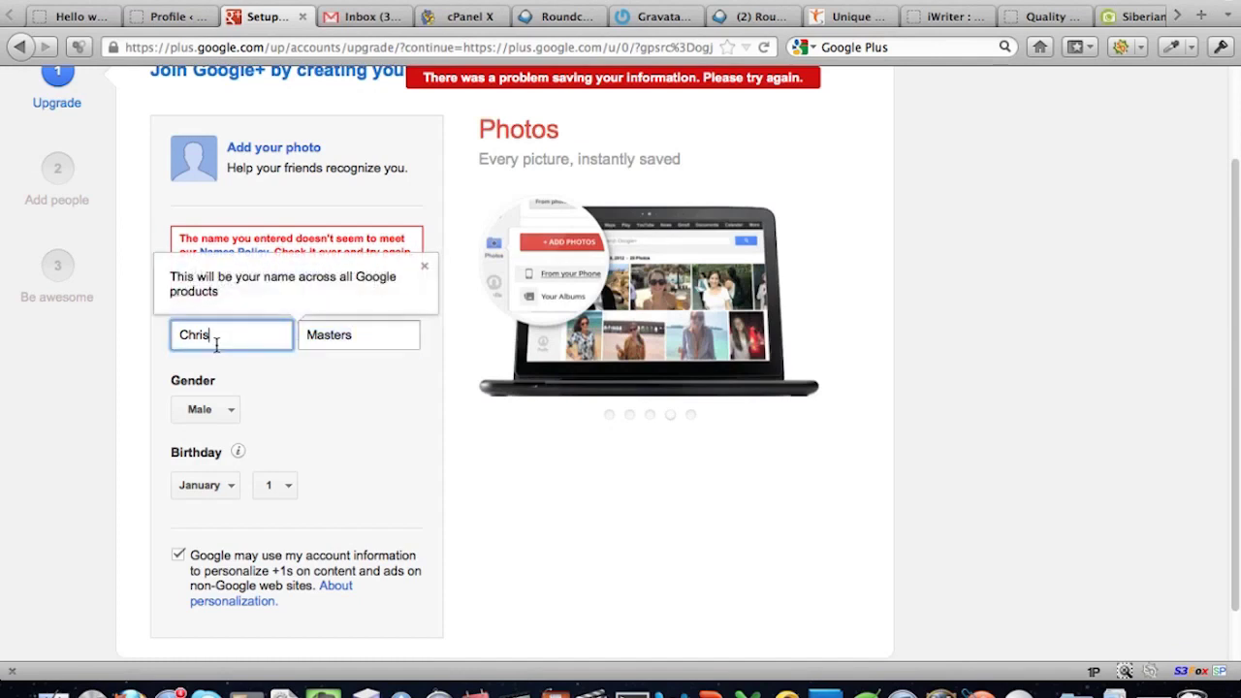
pyautogui.click(421, 265)
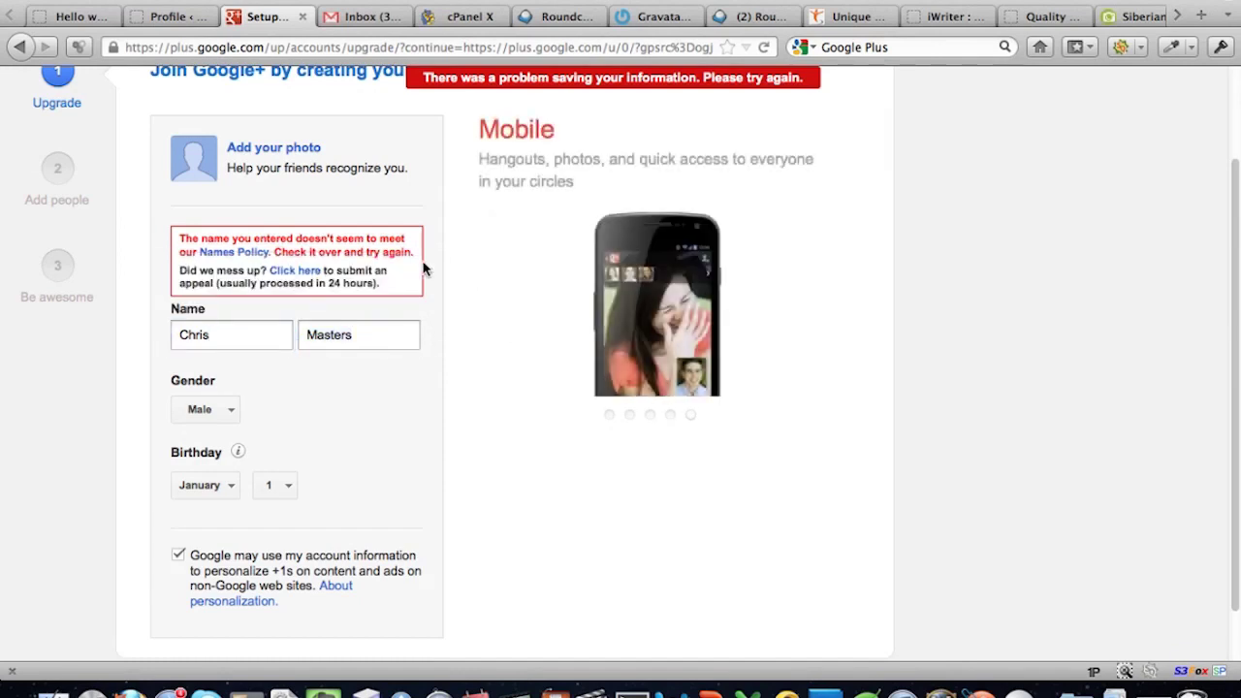
# Step: Replace the last name with an accepted surname, resubmit the upgrade, and continue without following anyone
pyautogui.click(357, 335)
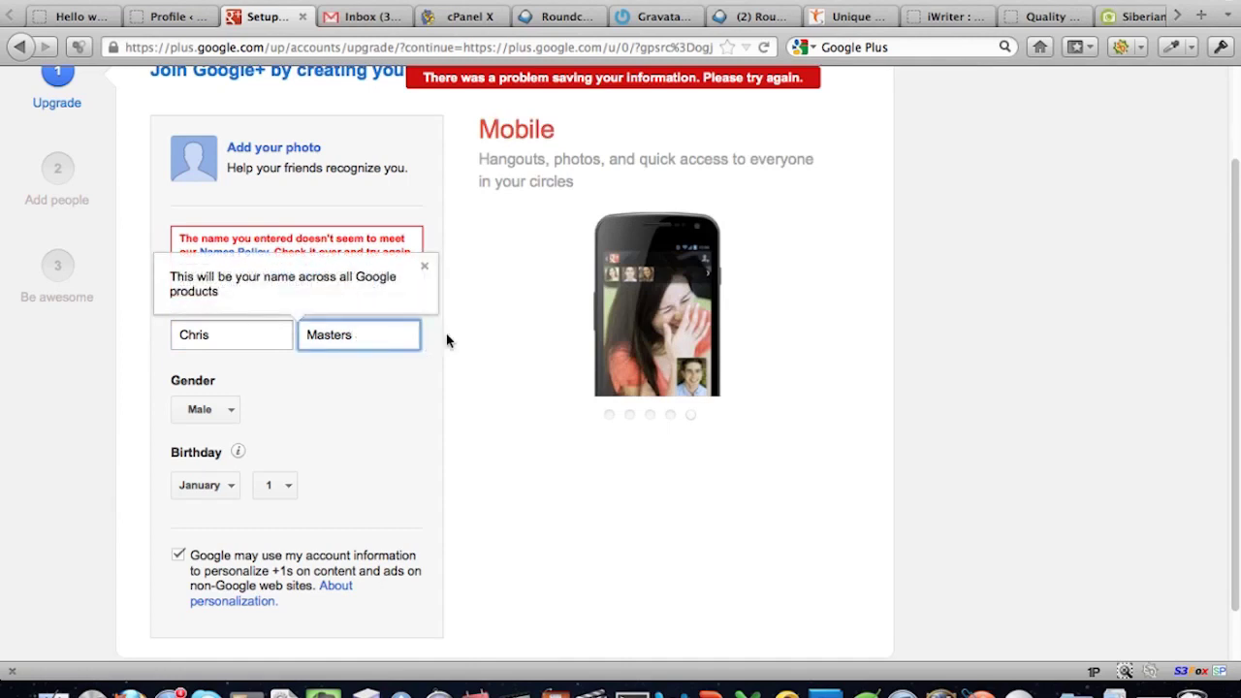
pyautogui.write('on')
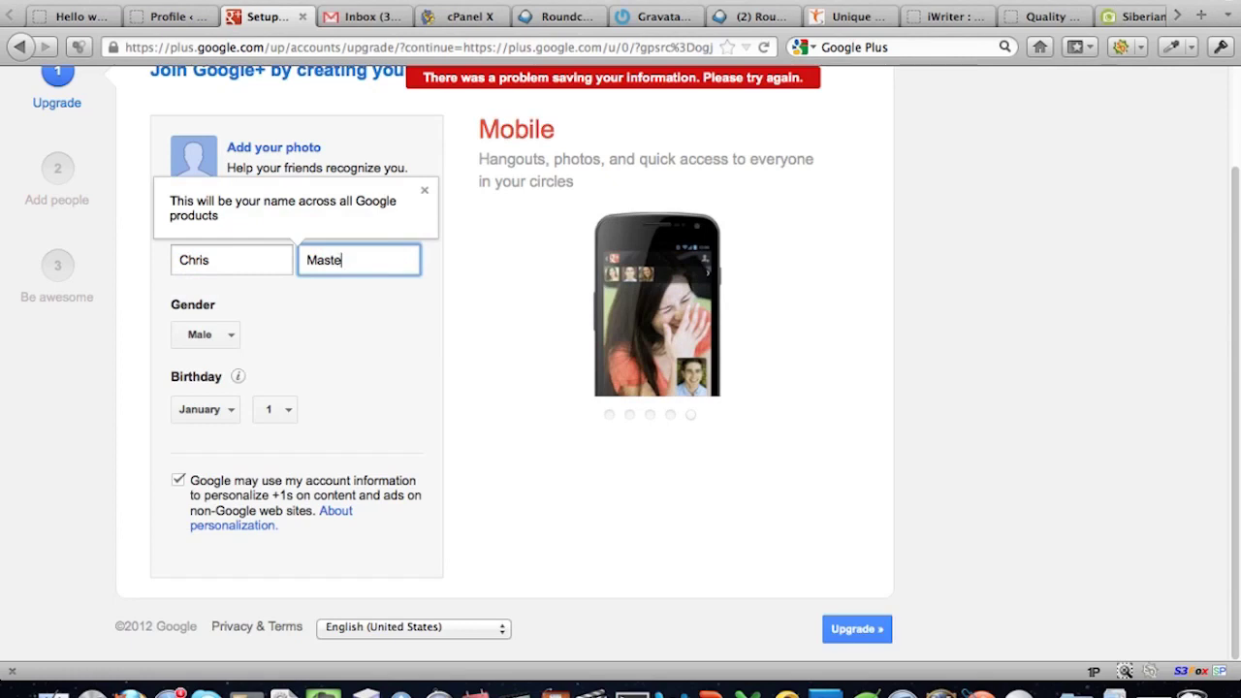
pyautogui.press('BackSpace')
pyautogui.press('BackSpace')
pyautogui.press('BackSpace')
pyautogui.write('The ')
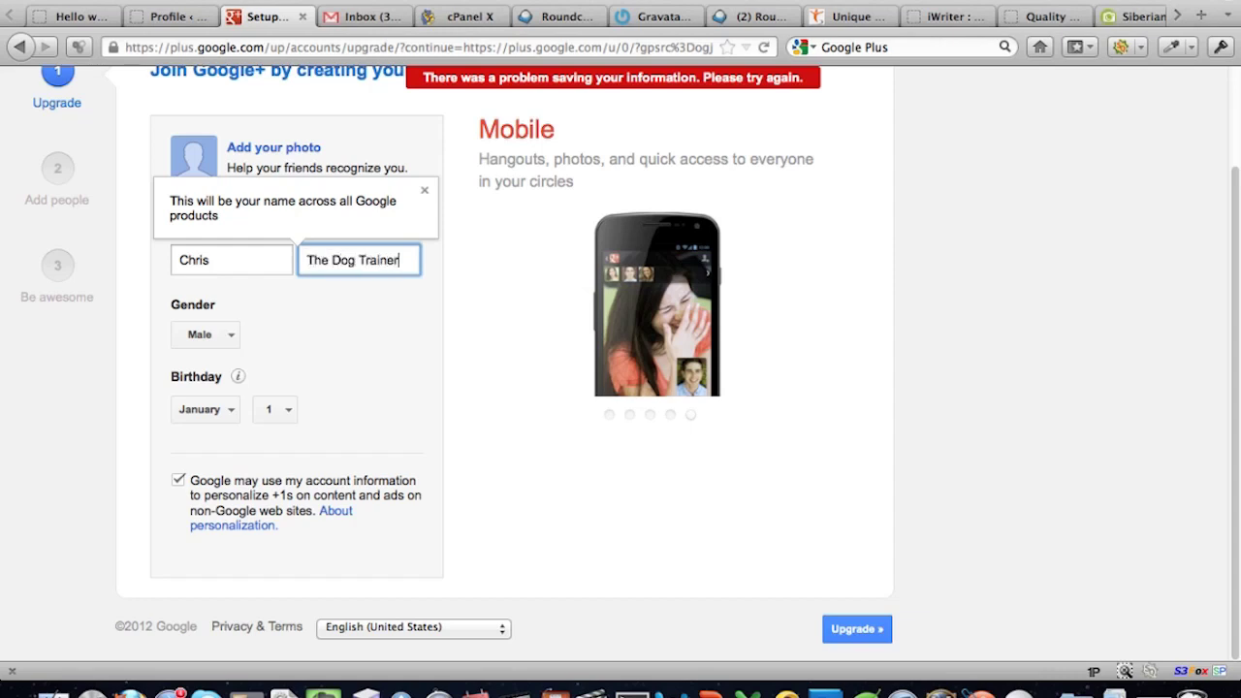
pyautogui.write('Dog Trainer')
pyautogui.click(404, 360)
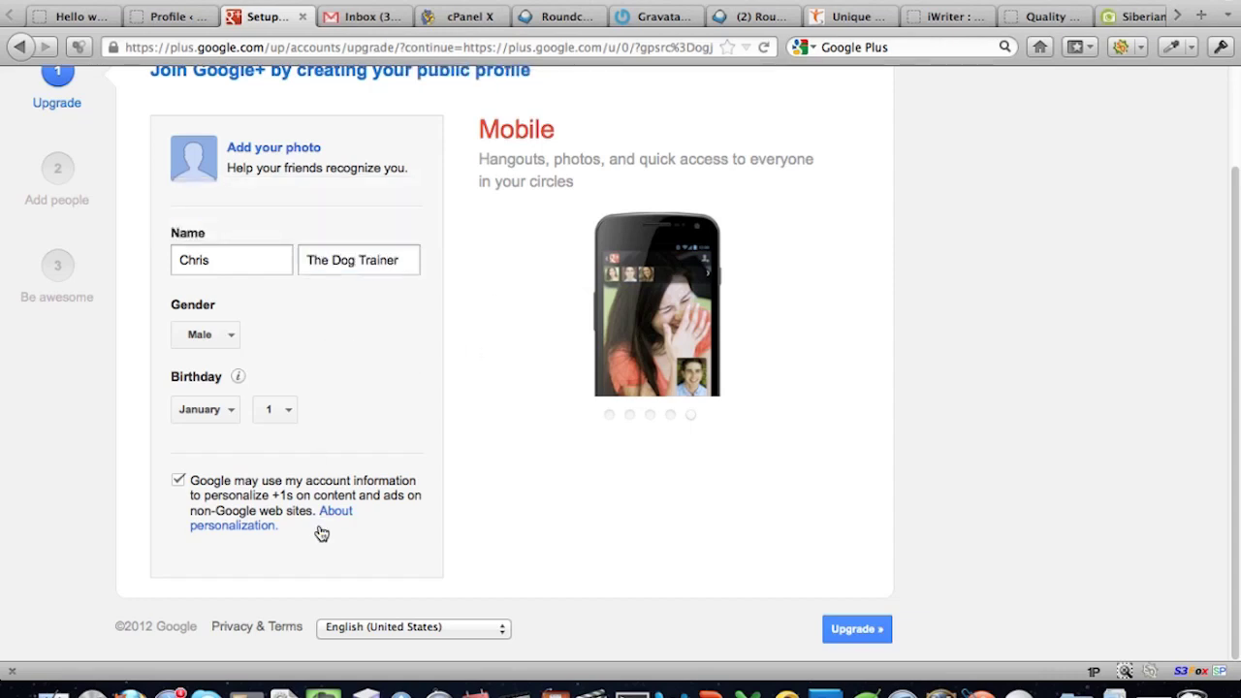
pyautogui.click(848, 628)
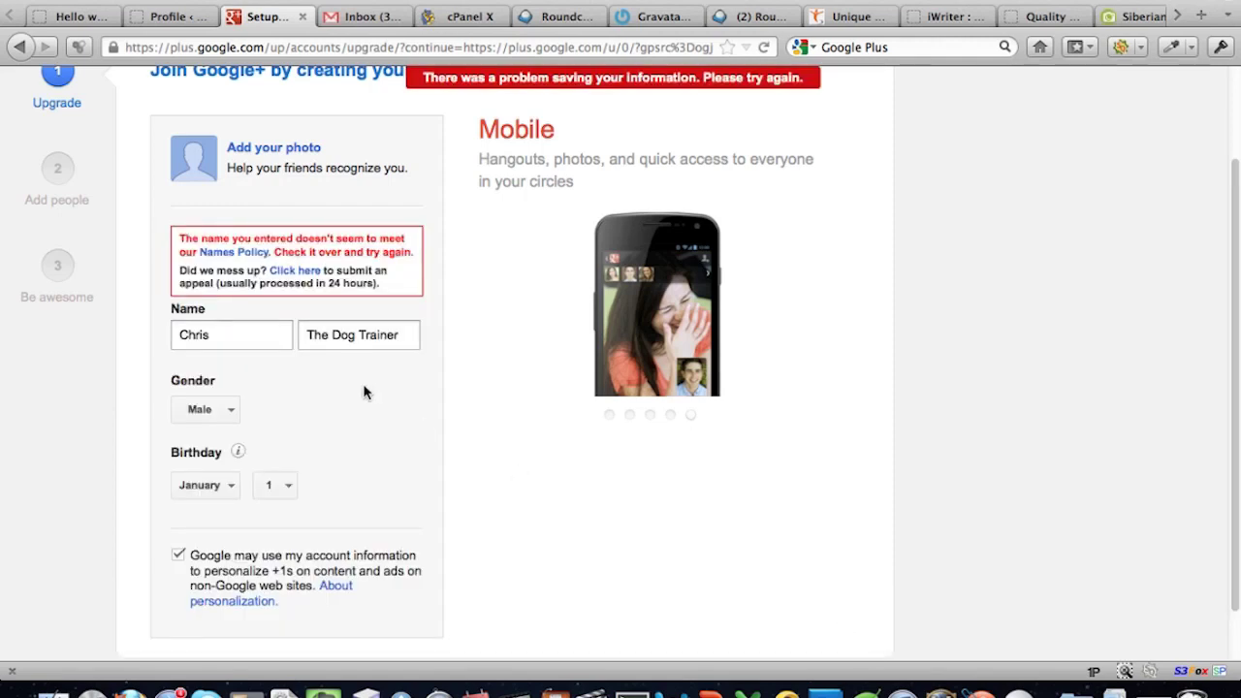
pyautogui.tripleClick(382, 334)
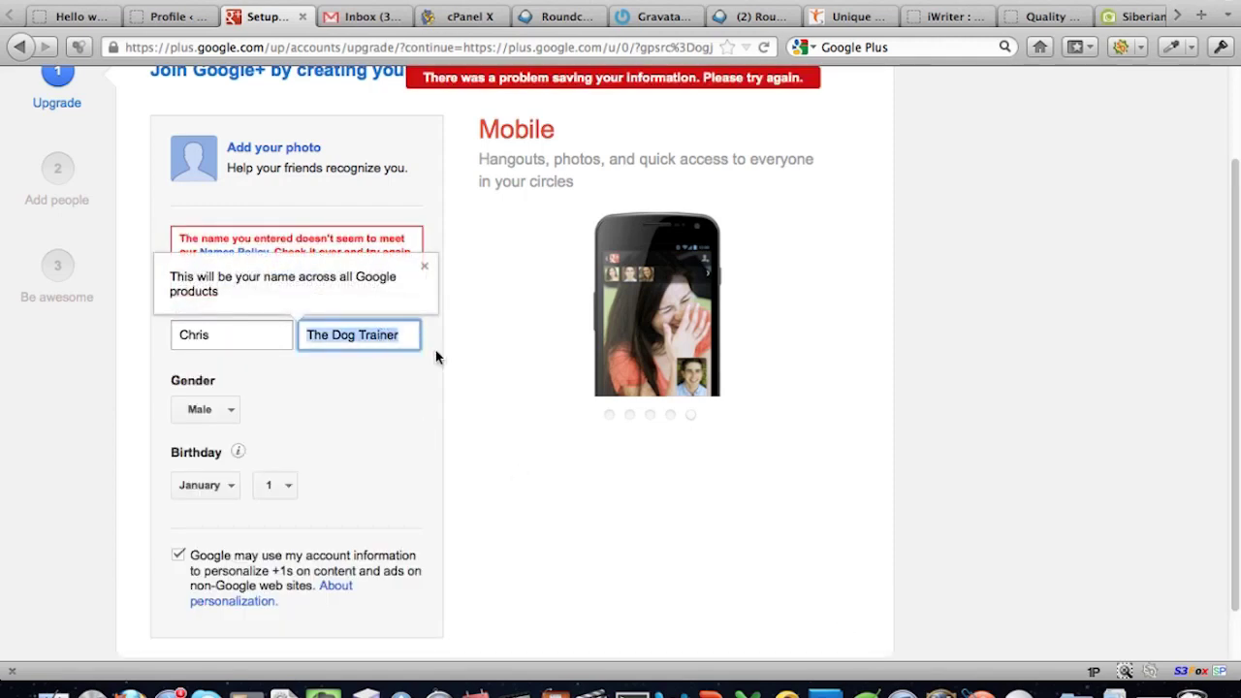
pyautogui.write('Master')
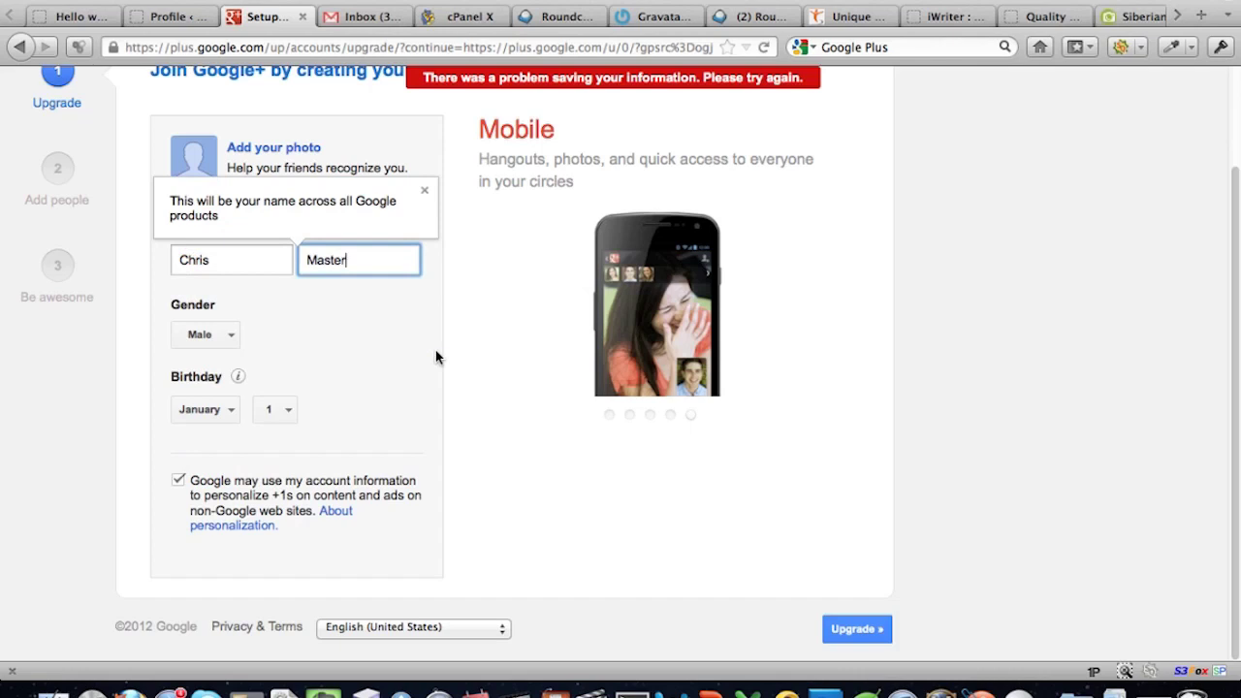
pyautogui.write('son')
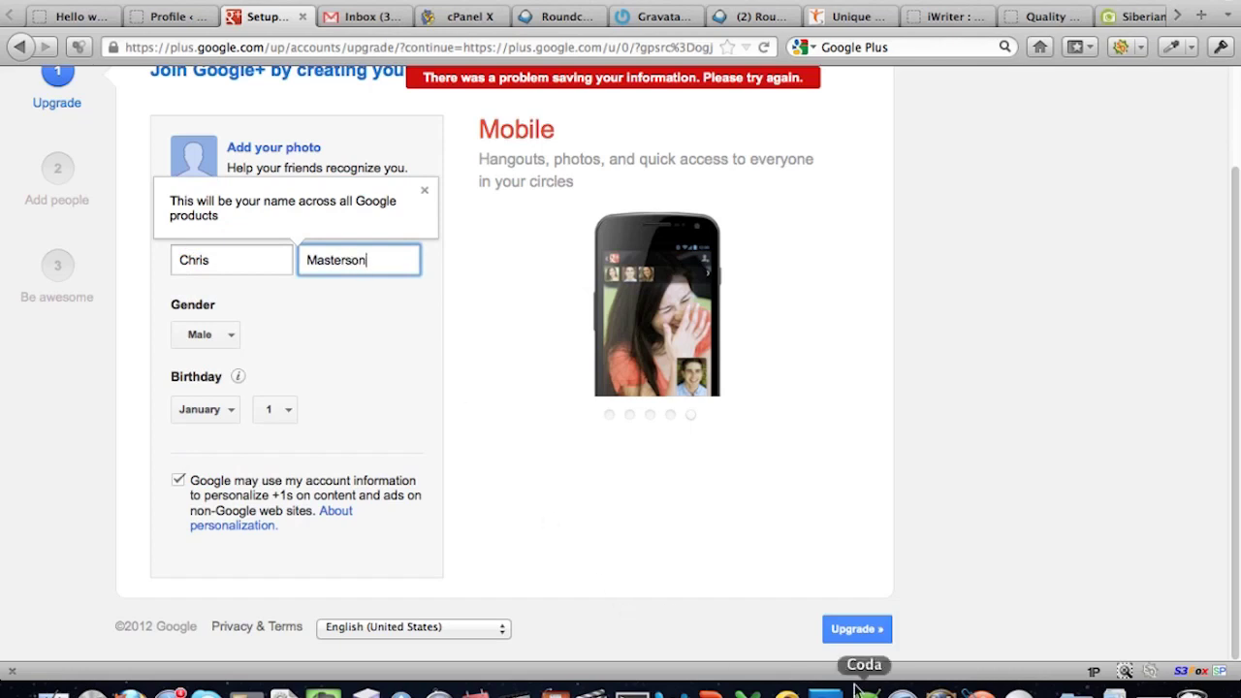
pyautogui.click(860, 630)
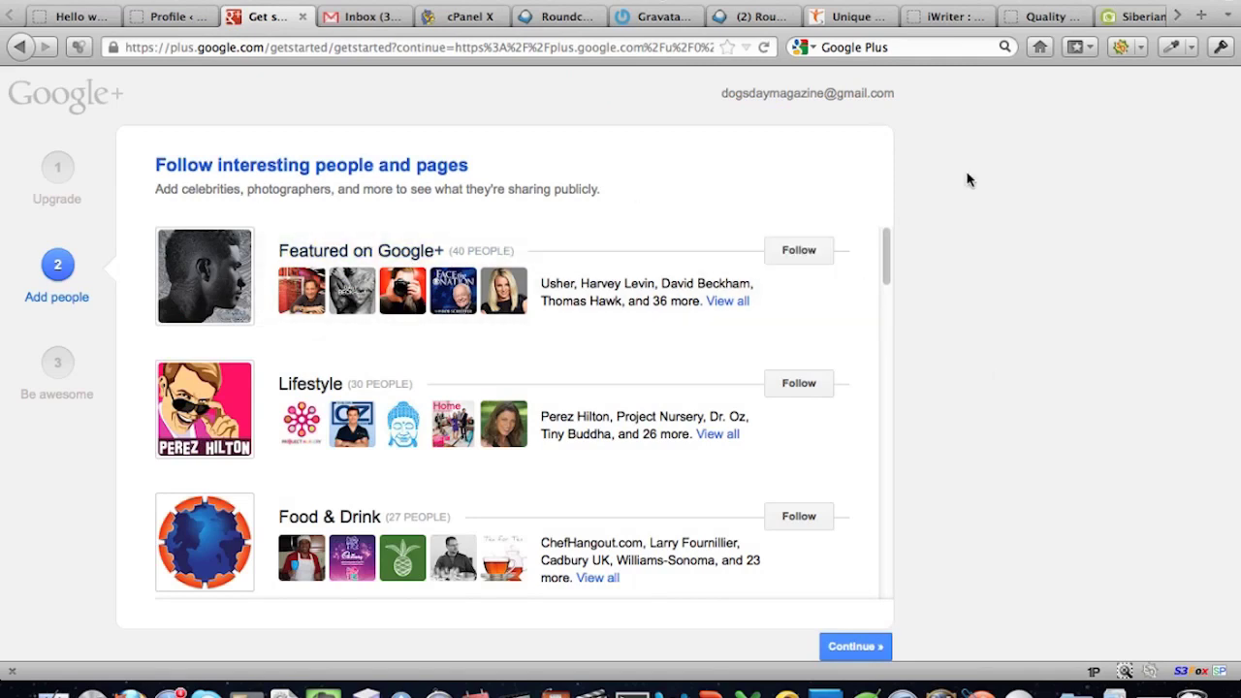
pyautogui.click(854, 640)
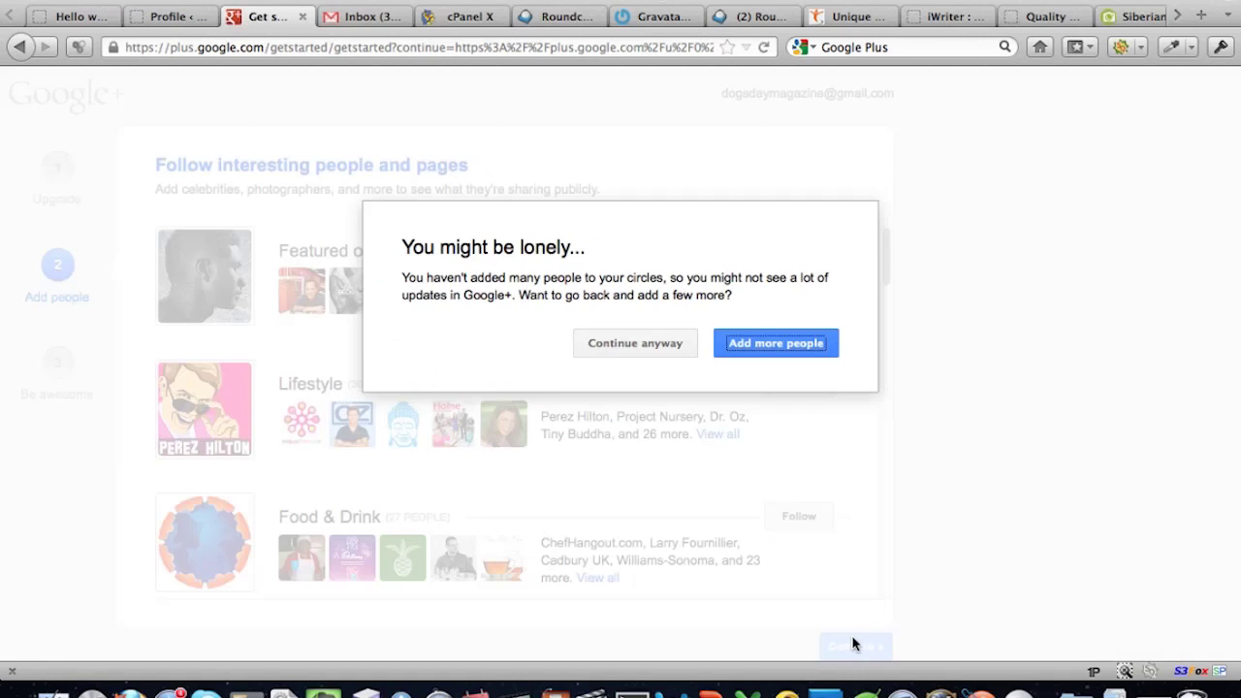
# Step: Skip adding people and upload the downloaded dog photo from the Downloads folder as profile image
pyautogui.click(639, 347)
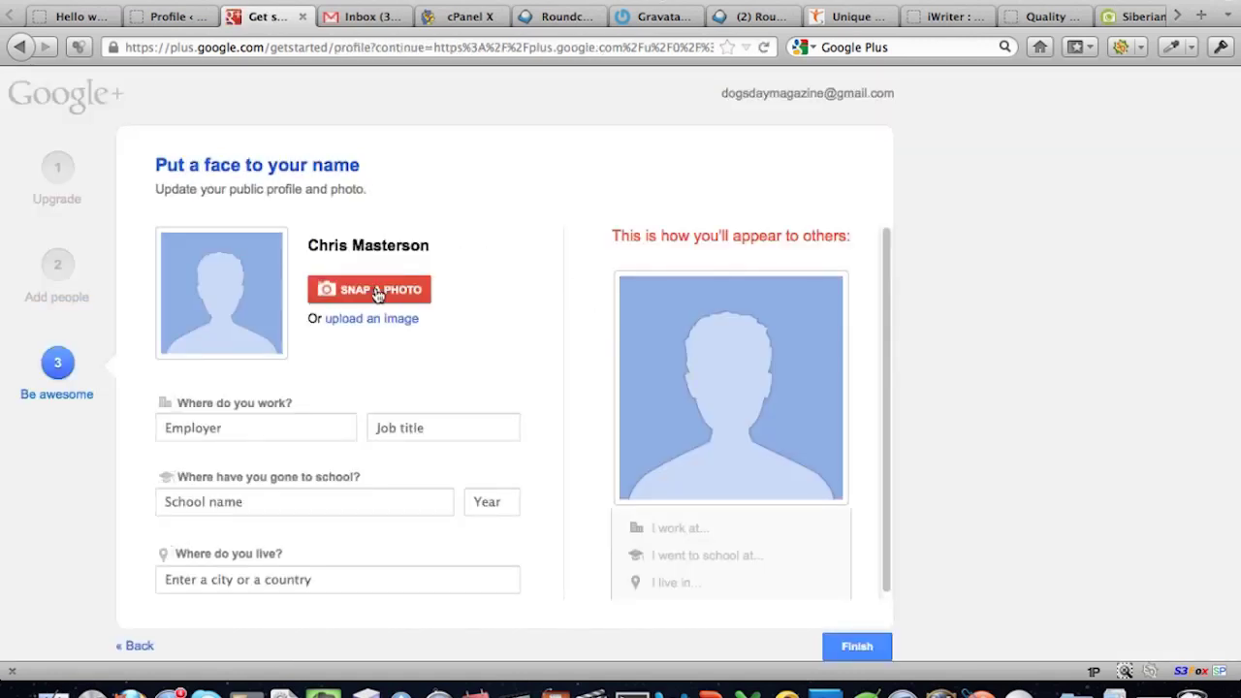
pyautogui.click(377, 294)
pyautogui.click(587, 607)
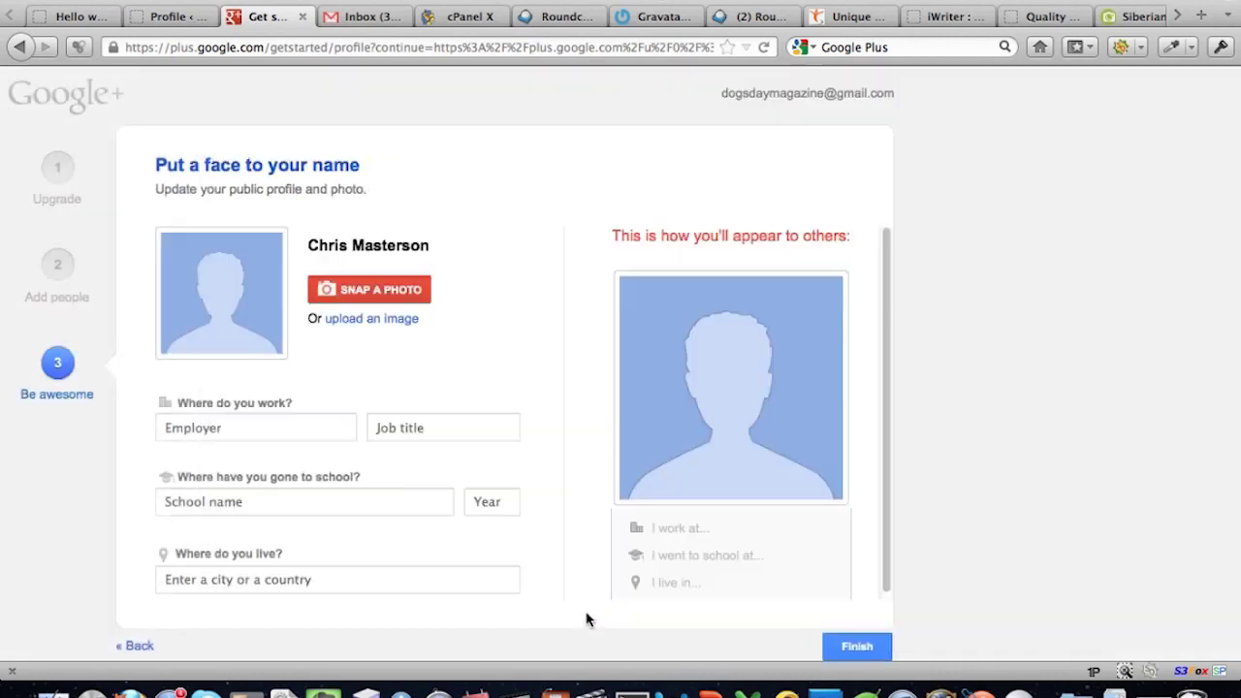
pyautogui.click(373, 323)
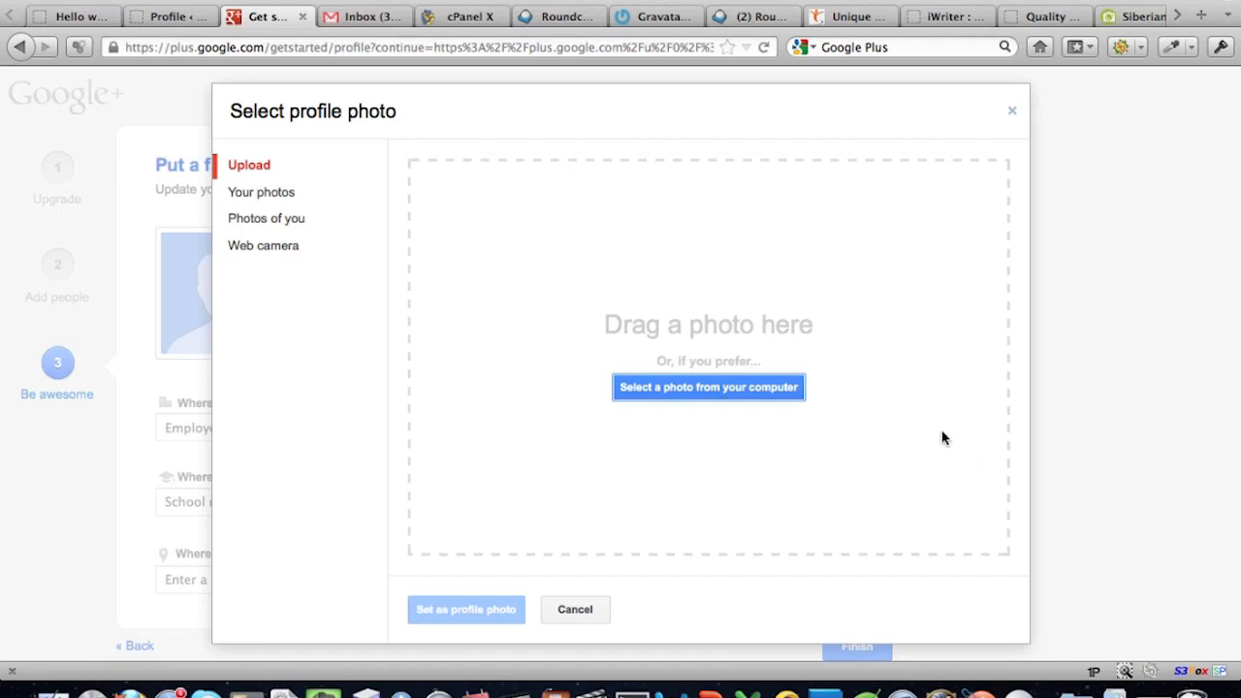
pyautogui.click(772, 388)
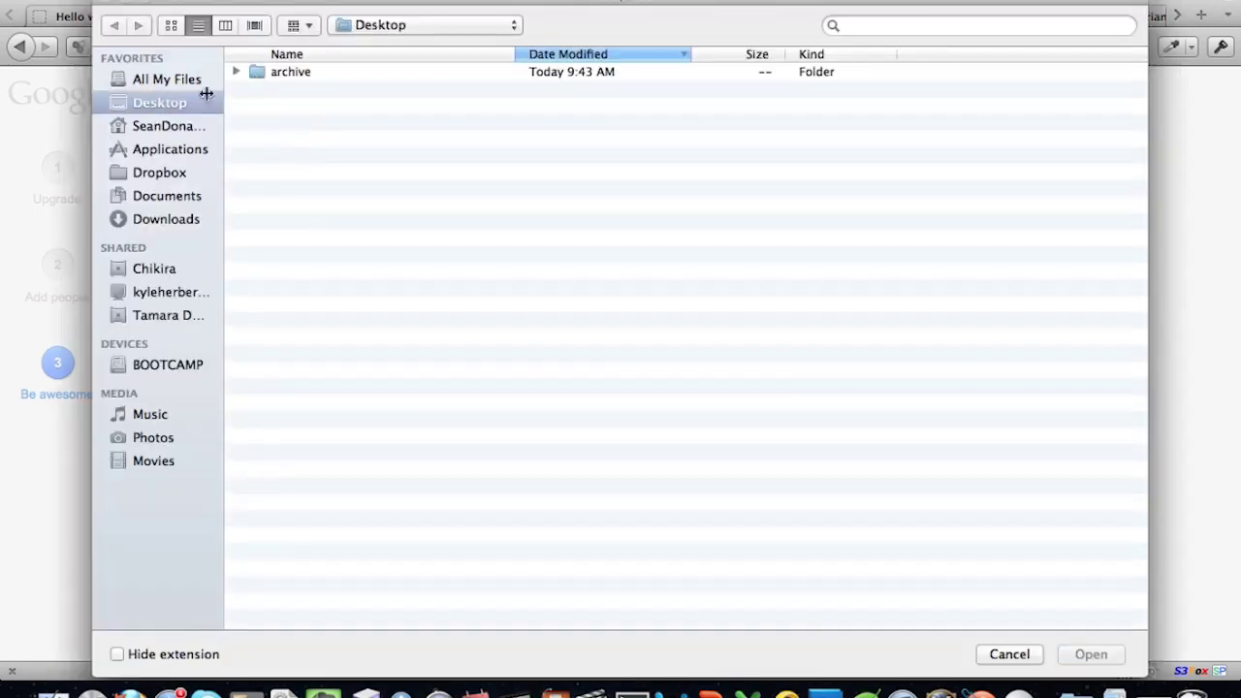
pyautogui.click(165, 222)
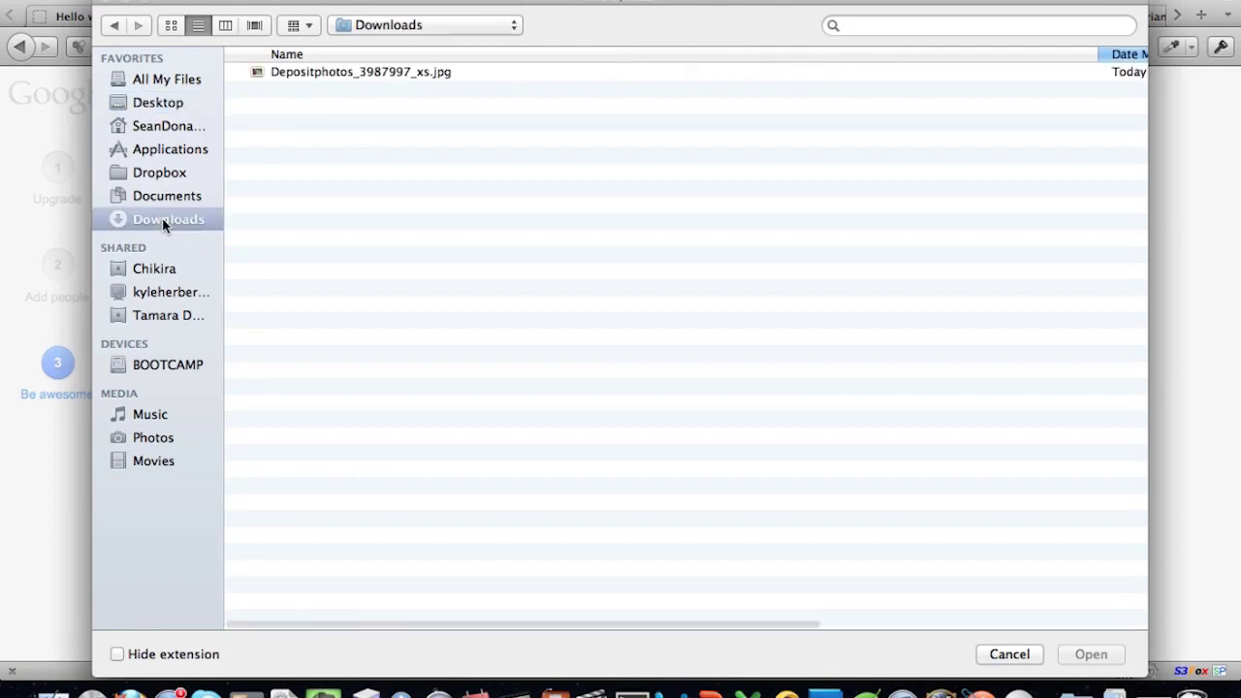
pyautogui.doubleClick(332, 74)
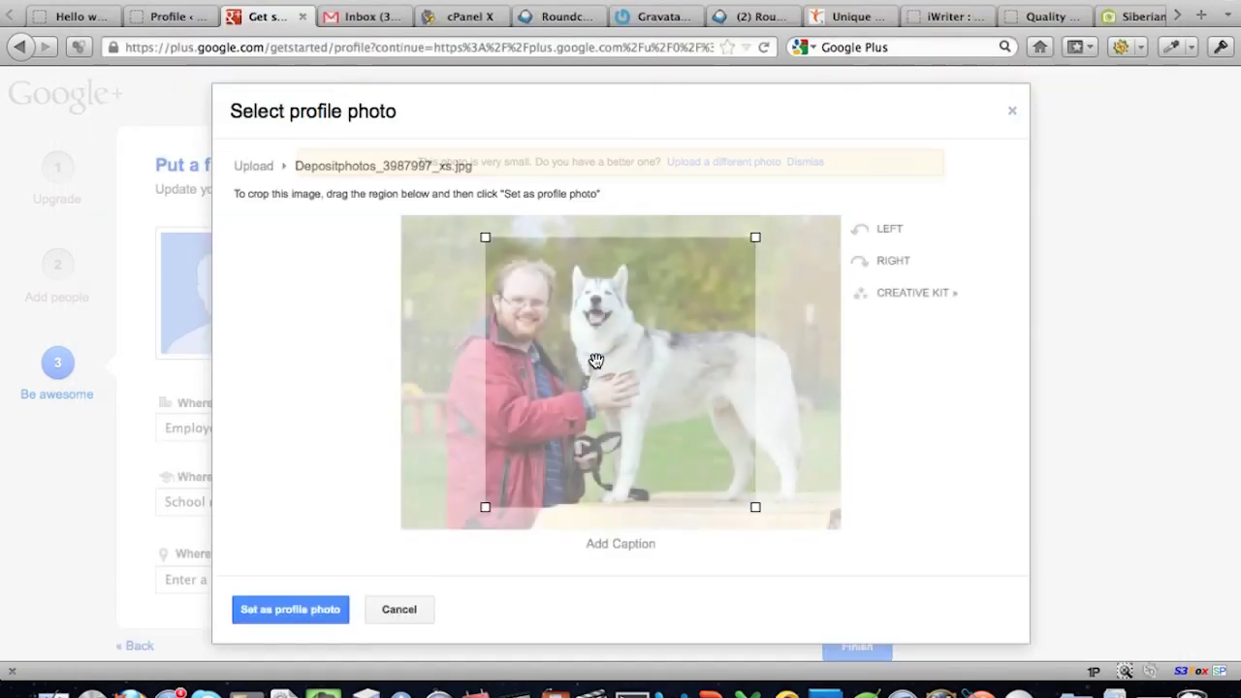
# Step: Adjust the square crop box to frame both the man and the husky
pyautogui.moveTo(659, 387)
pyautogui.mouseDown()
pyautogui.moveTo(596, 354)
pyautogui.moveTo(631, 399)
pyautogui.moveTo(640, 390)
pyautogui.mouseUp()
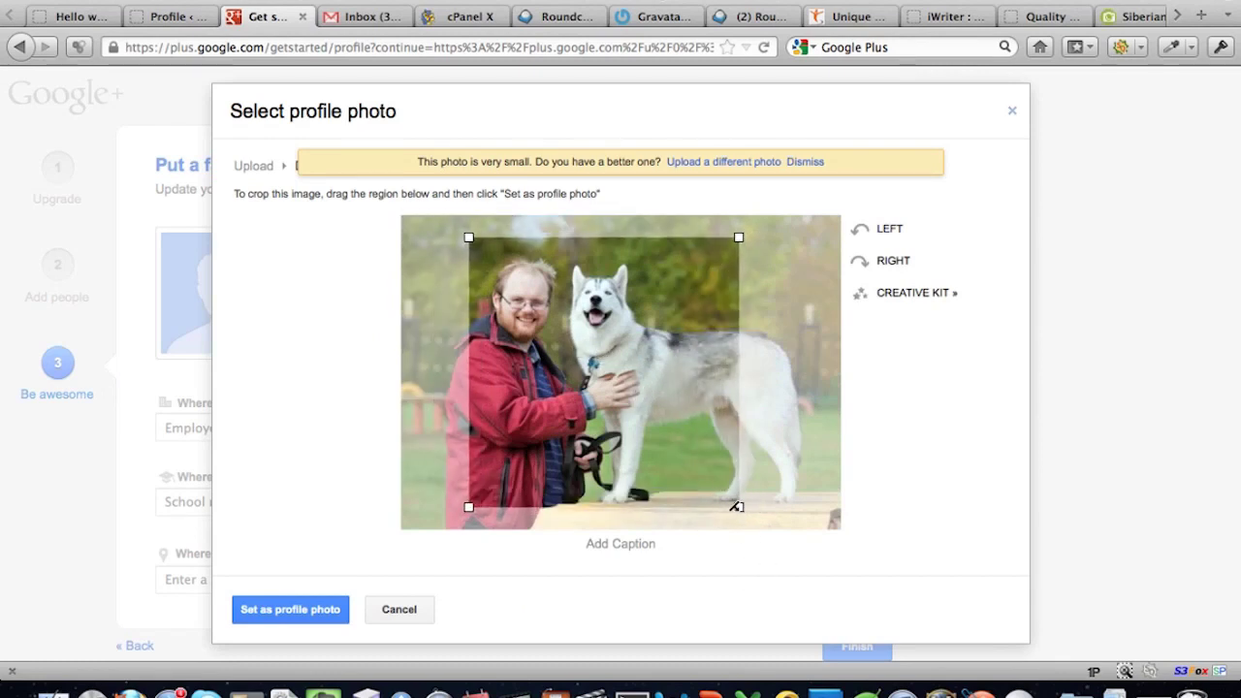
pyautogui.moveTo(735, 504); pyautogui.dragTo(735, 505)
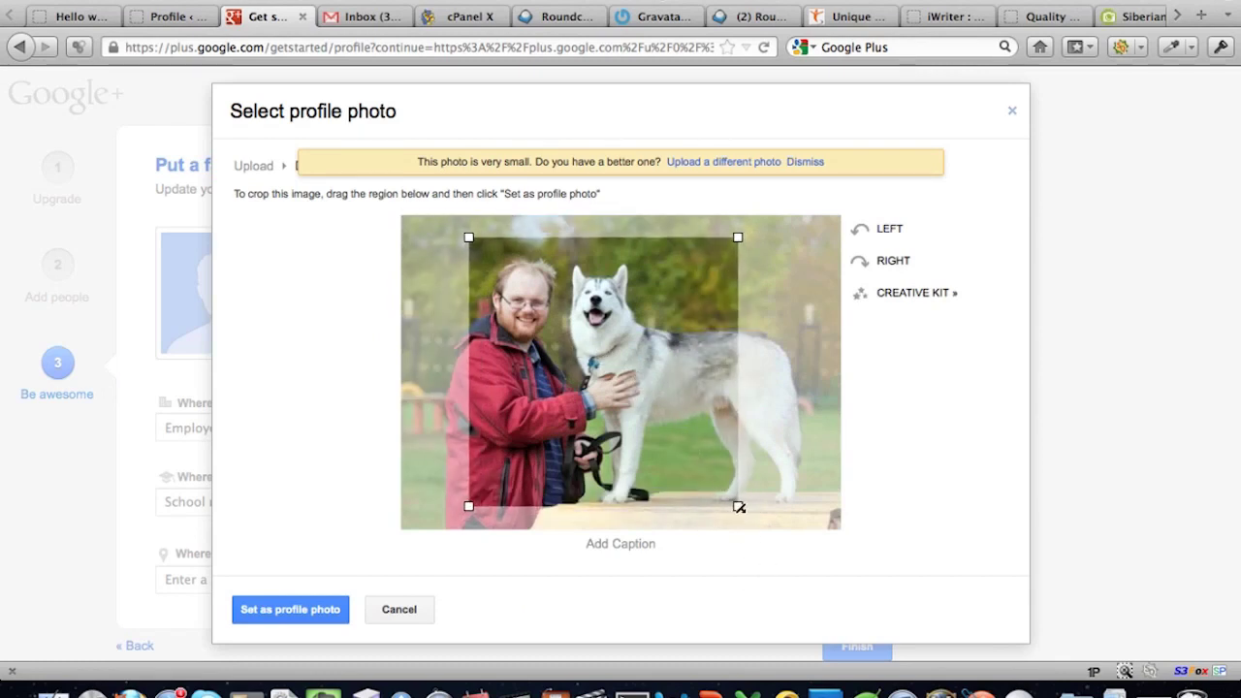
pyautogui.moveTo(670, 436)
pyautogui.mouseDown()
pyautogui.moveTo(646, 427)
pyautogui.moveTo(683, 446)
pyautogui.mouseUp()
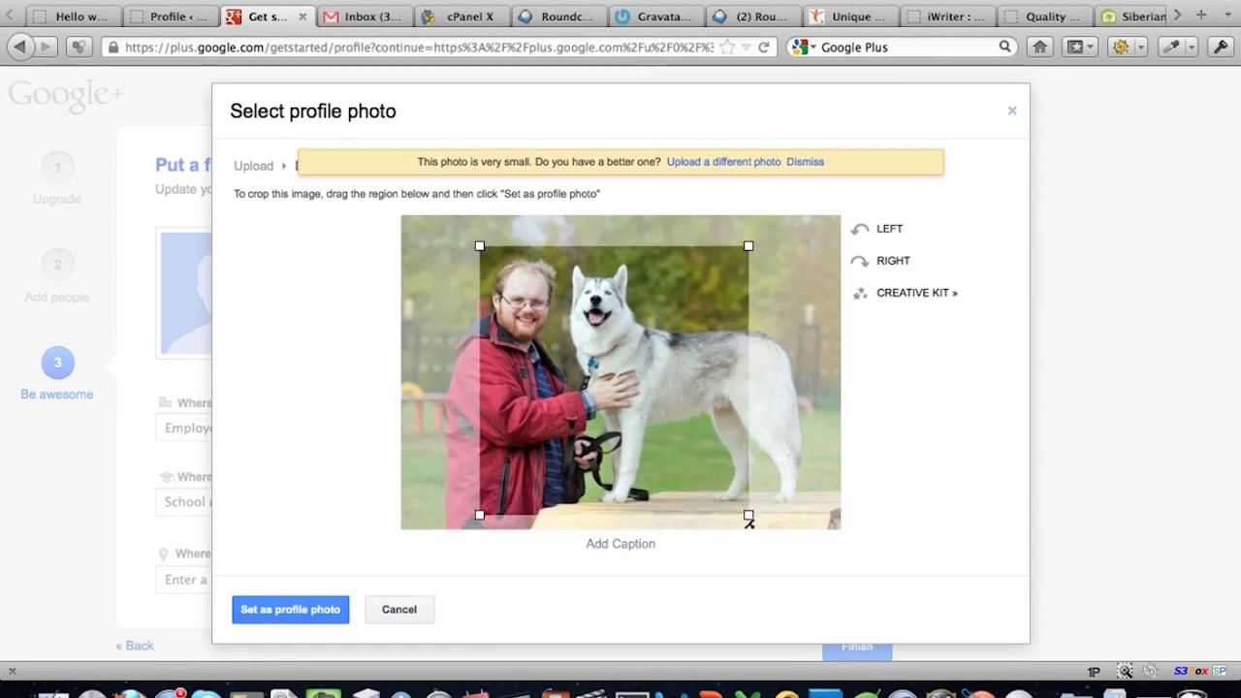
pyautogui.moveTo(710, 488); pyautogui.dragTo(676, 452)
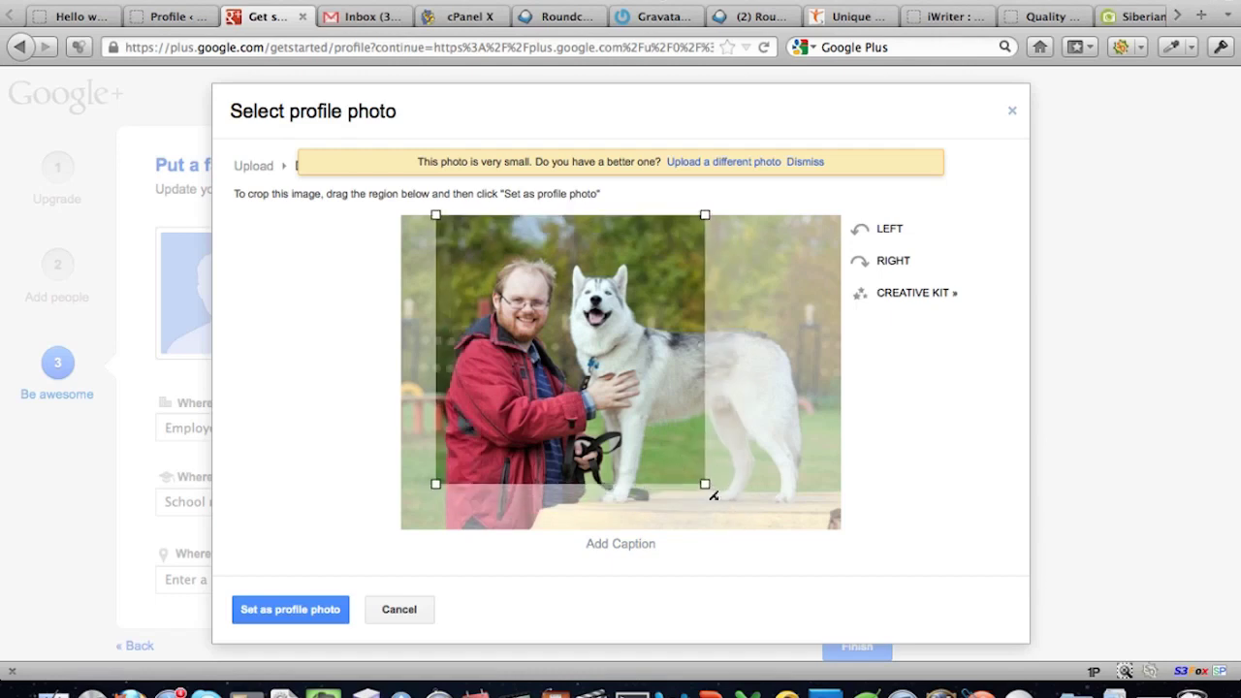
pyautogui.moveTo(714, 496)
pyautogui.mouseDown()
pyautogui.moveTo(773, 565)
pyautogui.moveTo(716, 496)
pyautogui.mouseUp()
pyautogui.moveTo(600, 378); pyautogui.dragTo(601, 373)
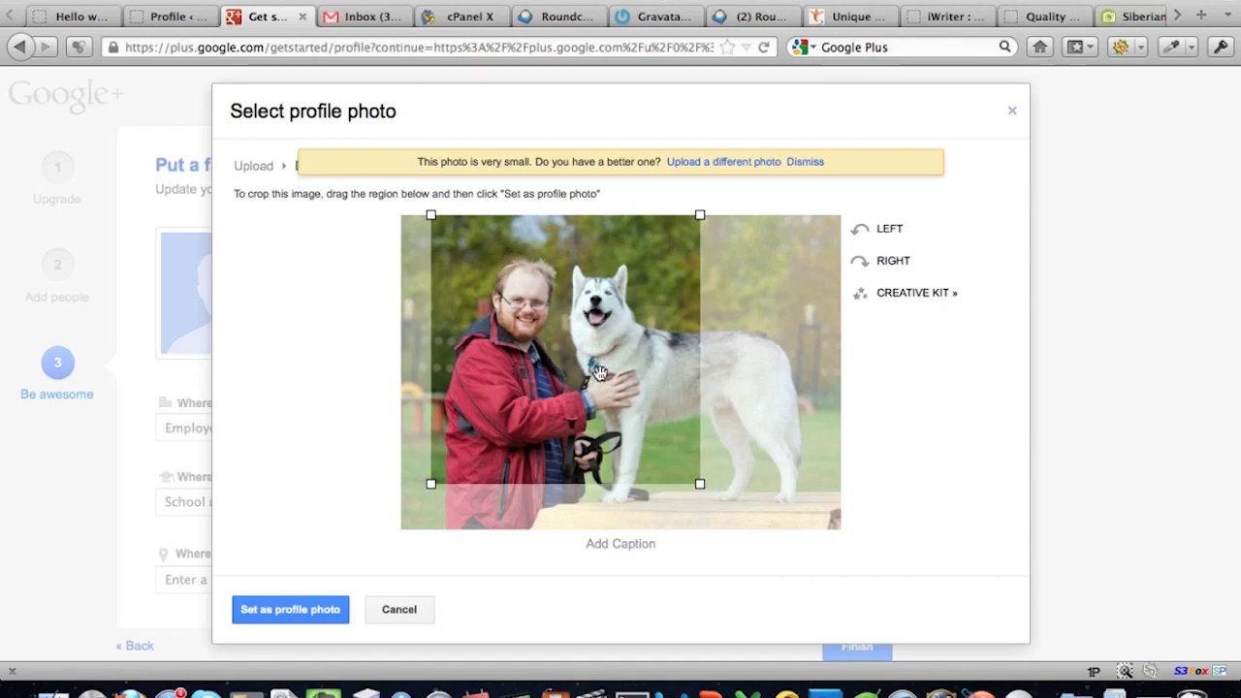
# Step: Set the husky photo as profile picture, enter employer Dogs Day Magazine and job title Trainer, and finish
pyautogui.click(279, 613)
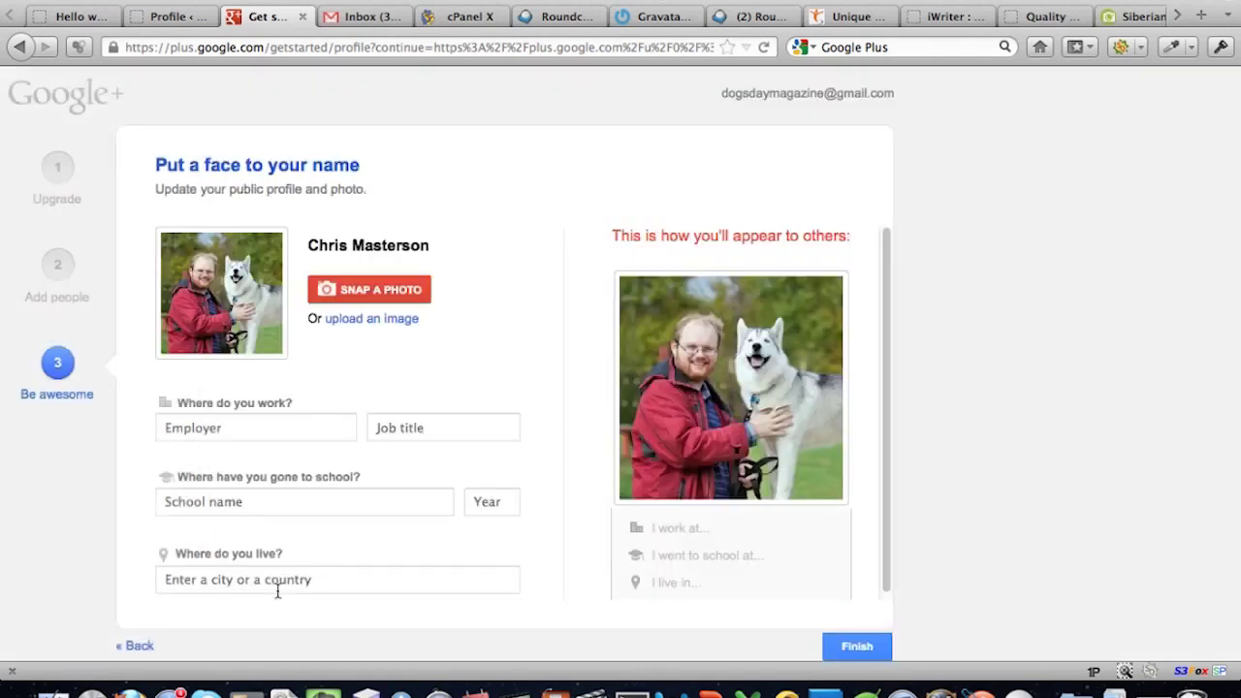
pyautogui.click(281, 433)
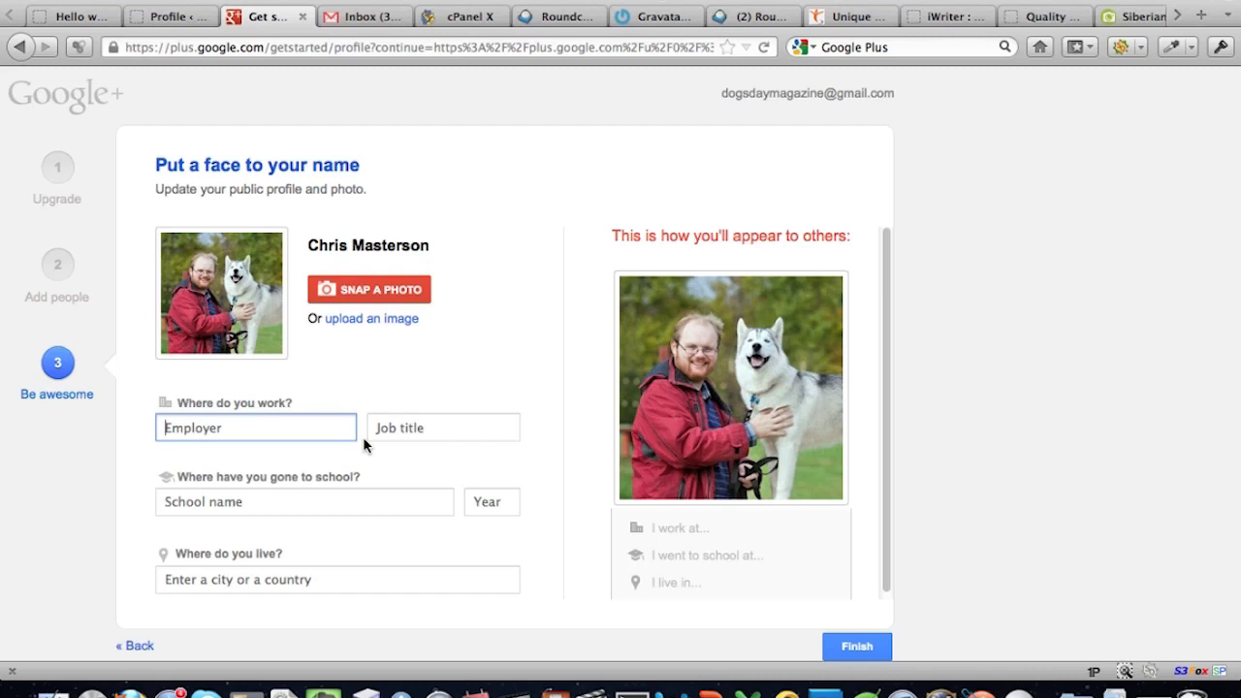
pyautogui.write('Self Em')
pyautogui.press('BackSpace')
pyautogui.press('BackSpace')
pyautogui.press('BackSpace')
pyautogui.press('BackSpace')
pyautogui.press('BackSpace')
pyautogui.press('BackSpace')
pyautogui.write('Doh')
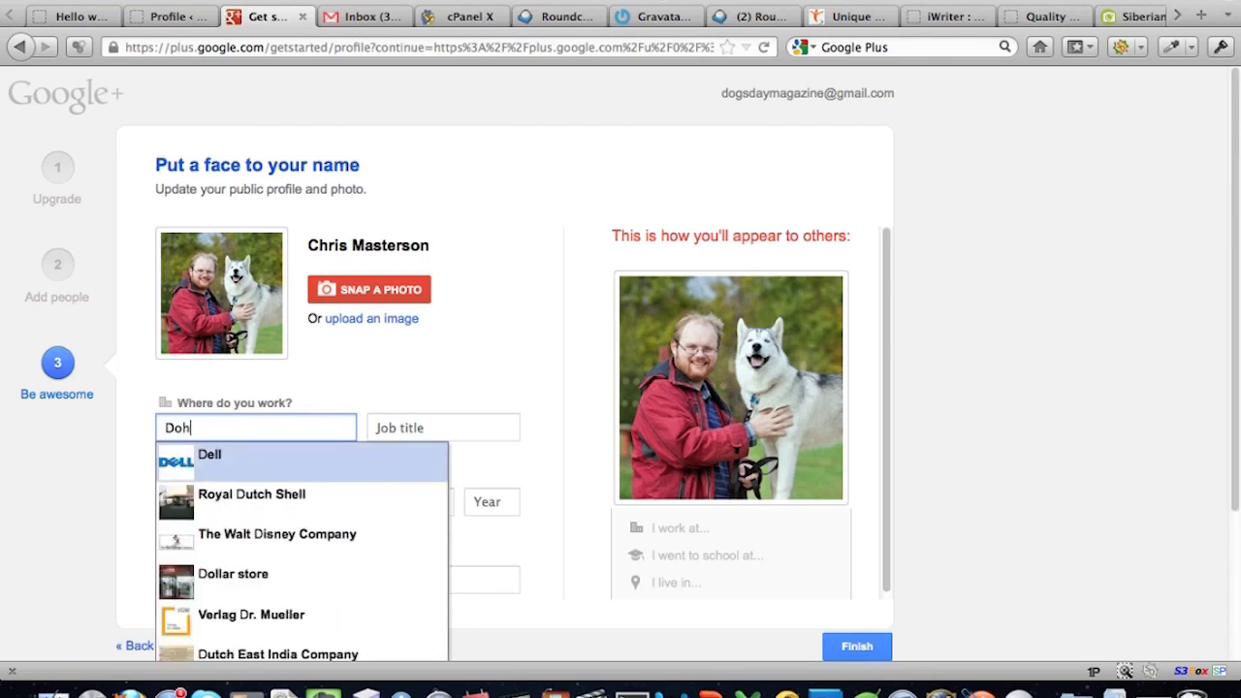
pyautogui.press('BackSpace')
pyautogui.write('gs Da')
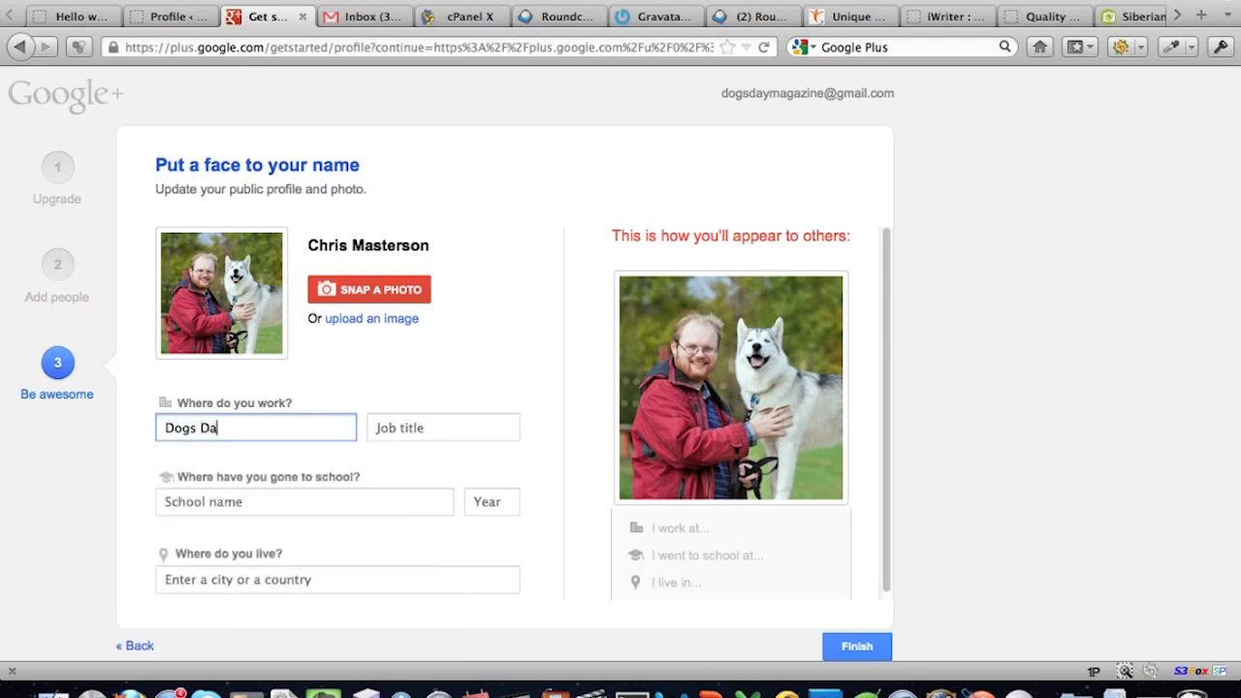
pyautogui.write('y Magazine')
pyautogui.press('Tab')
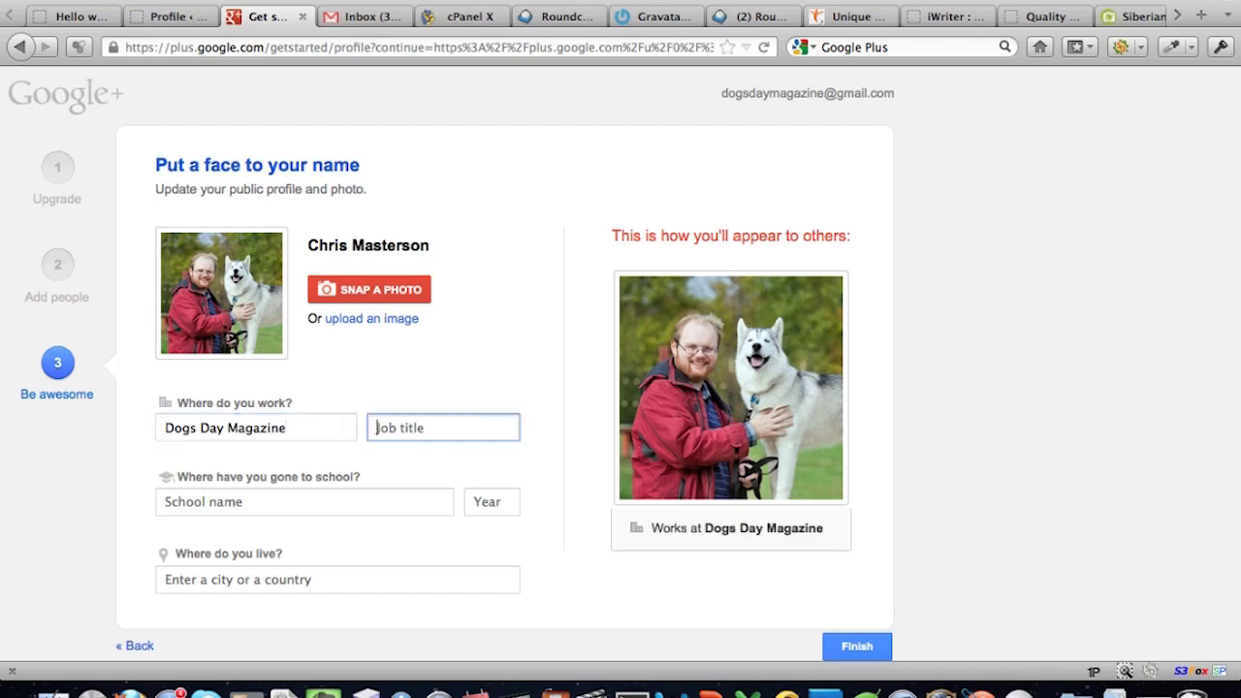
pyautogui.write('Trainer')
pyautogui.click(858, 648)
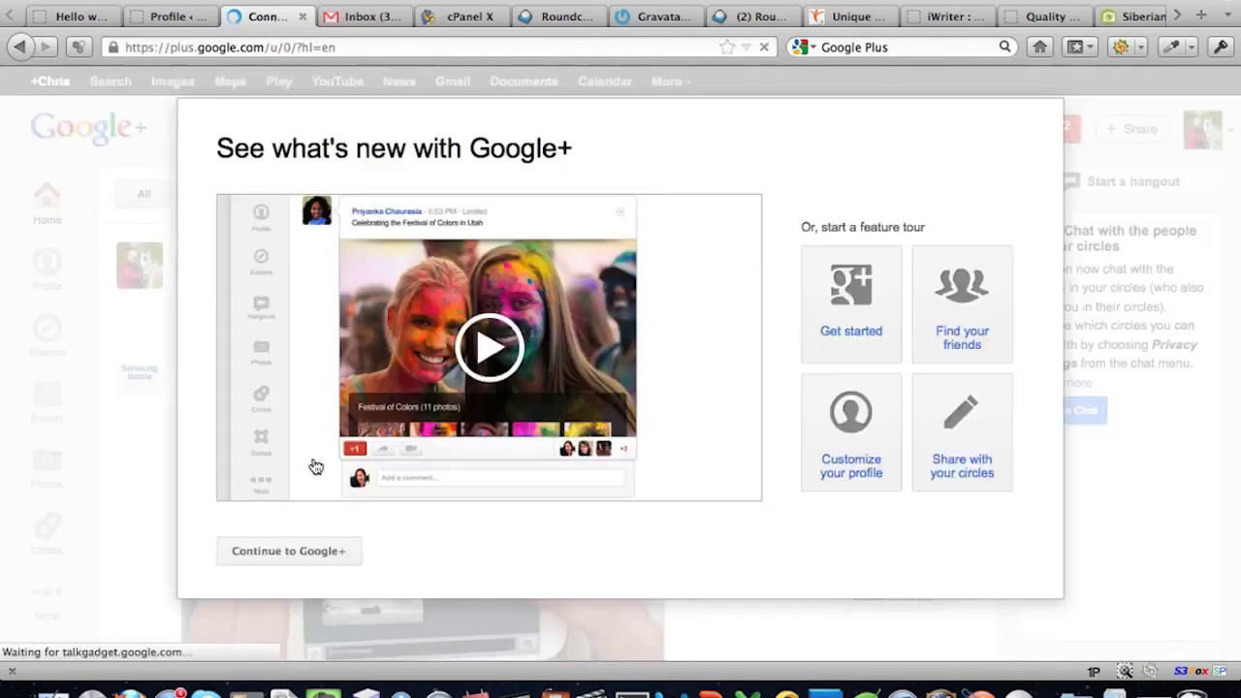
# Step: Find the public Google+ profile address in account Profile and privacy settings and copy it
pyautogui.click(260, 555)
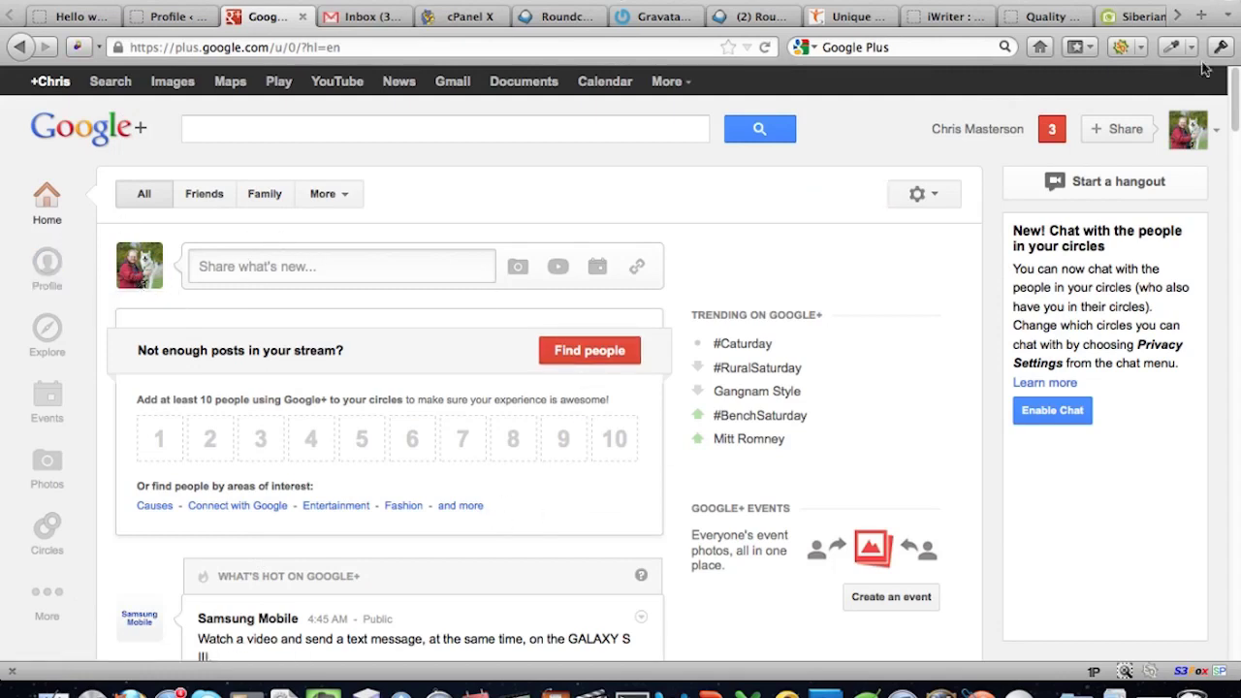
pyautogui.click(1217, 136)
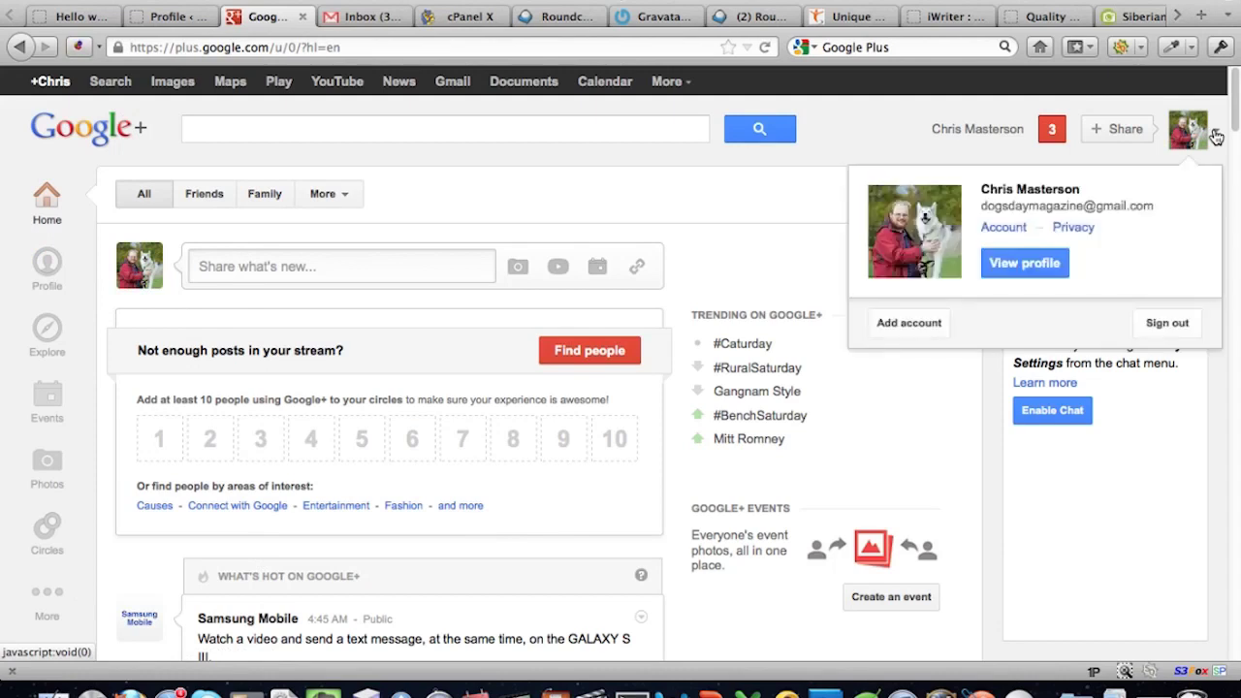
pyautogui.click(1004, 228)
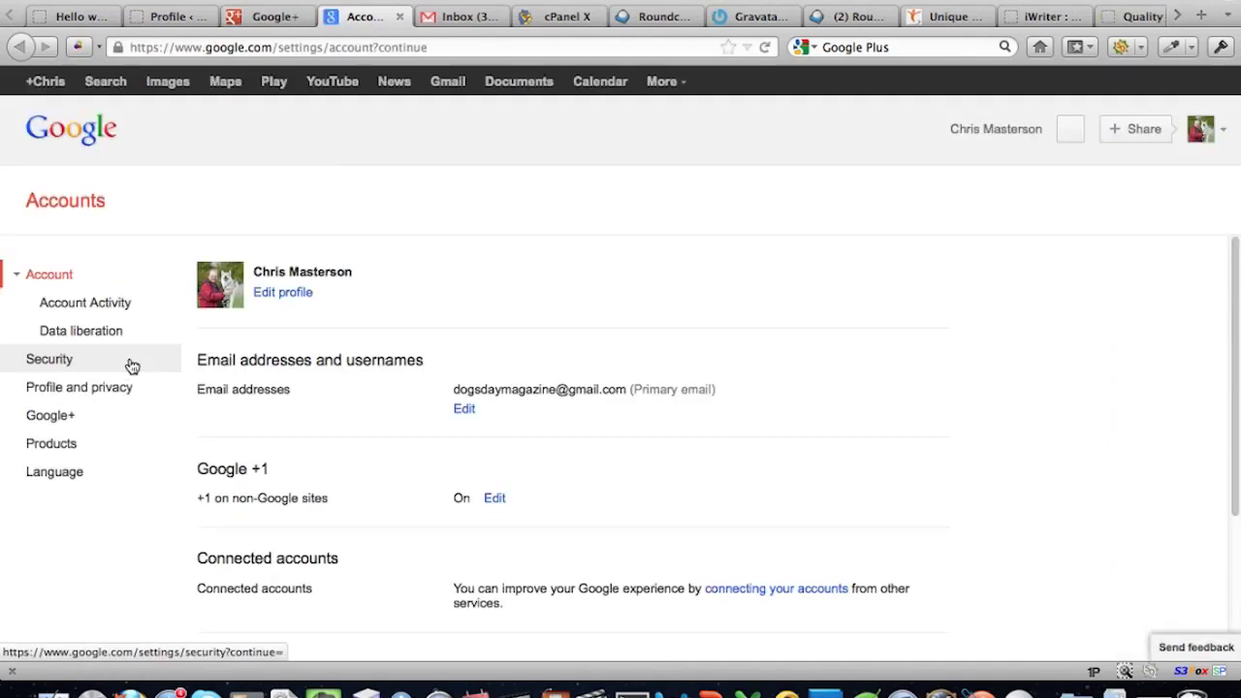
pyautogui.click(63, 390)
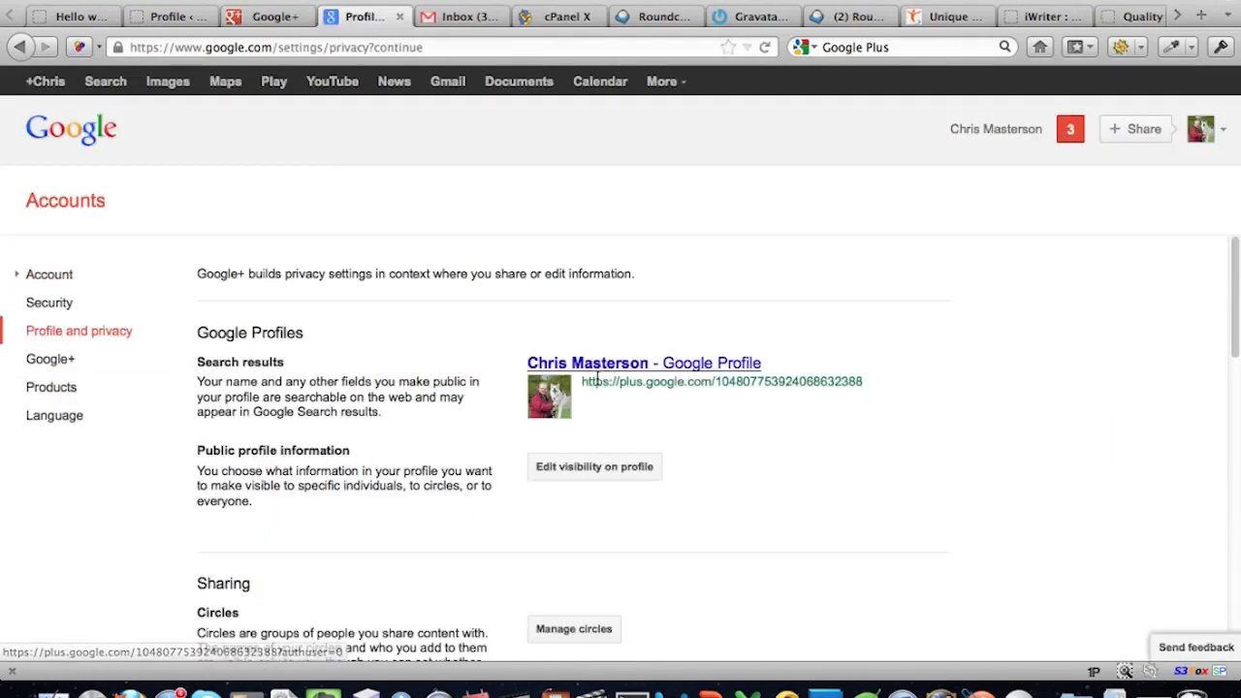
pyautogui.moveTo(597, 380); pyautogui.dragTo(912, 440)
pyautogui.press('super+c')
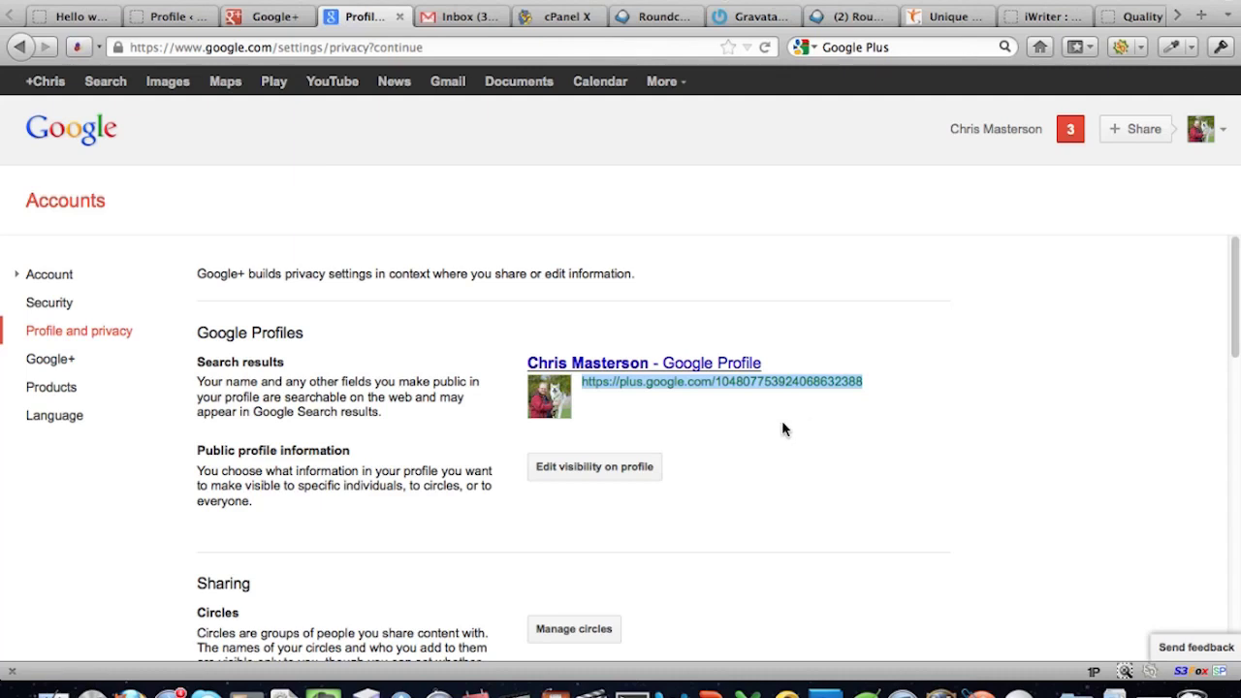
pyautogui.click(189, 28)
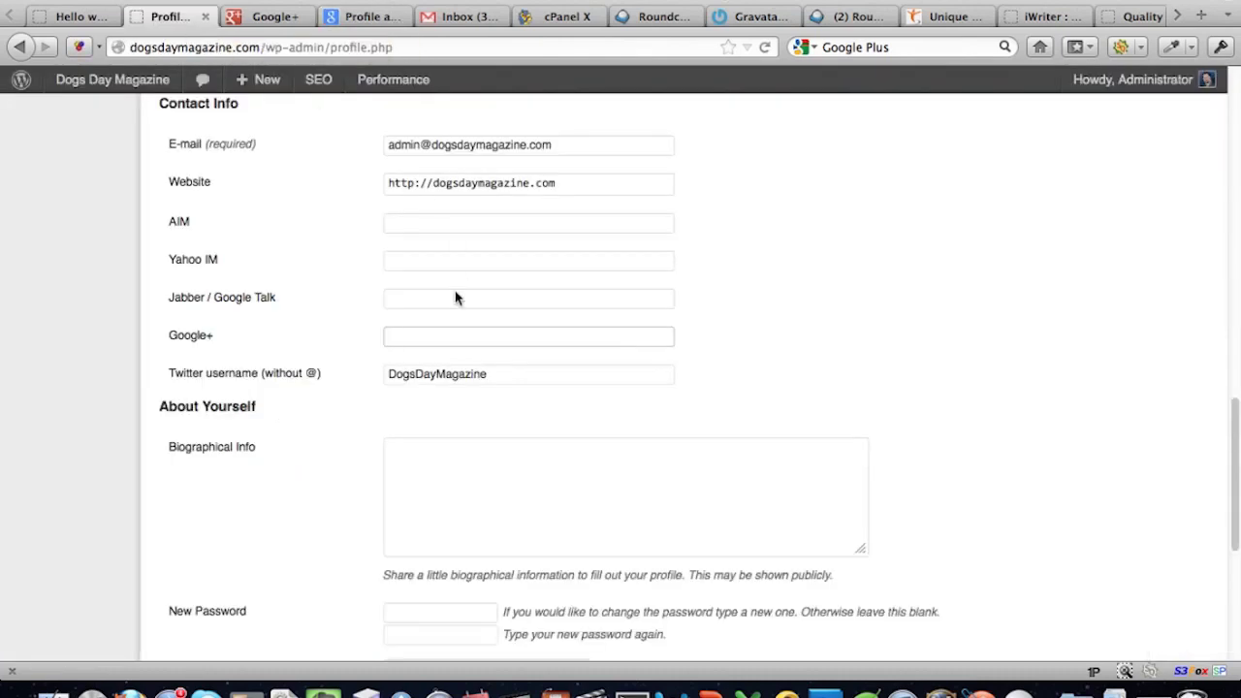
# Step: Paste the Google+ address, write a dog-training-expert biography, and update the WordPress profile
pyautogui.press('super+v')
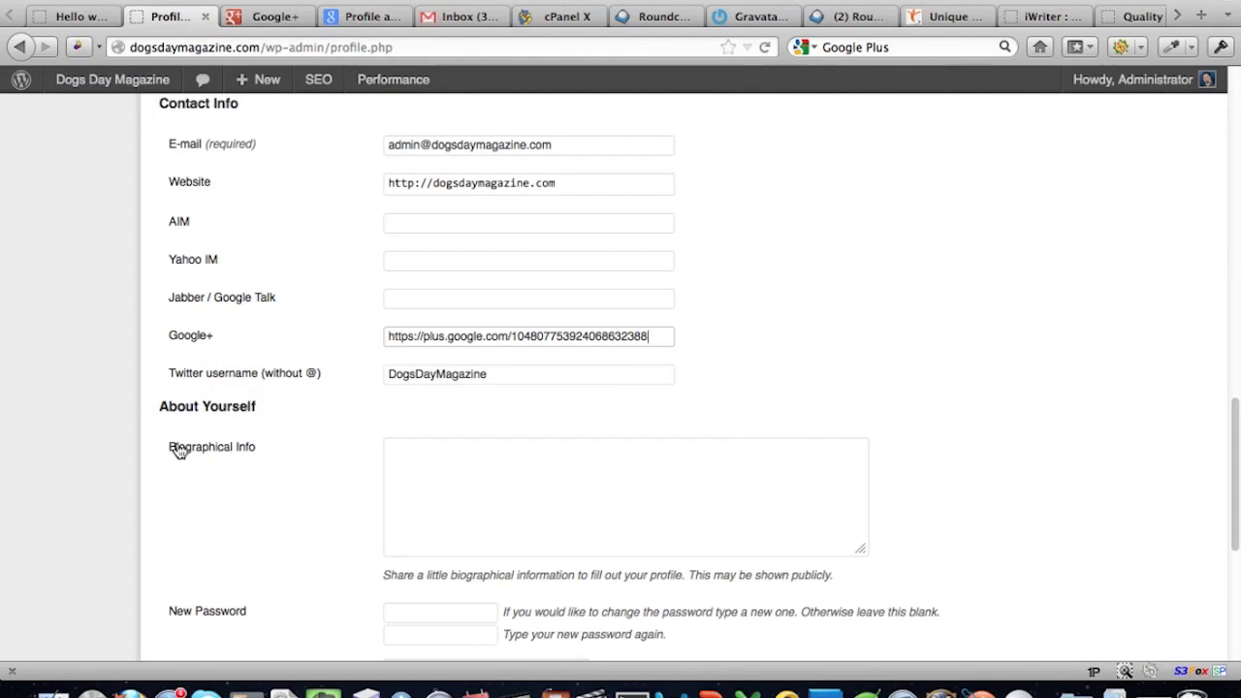
pyautogui.scroll(-3, 607, 313)
pyautogui.click(449, 331)
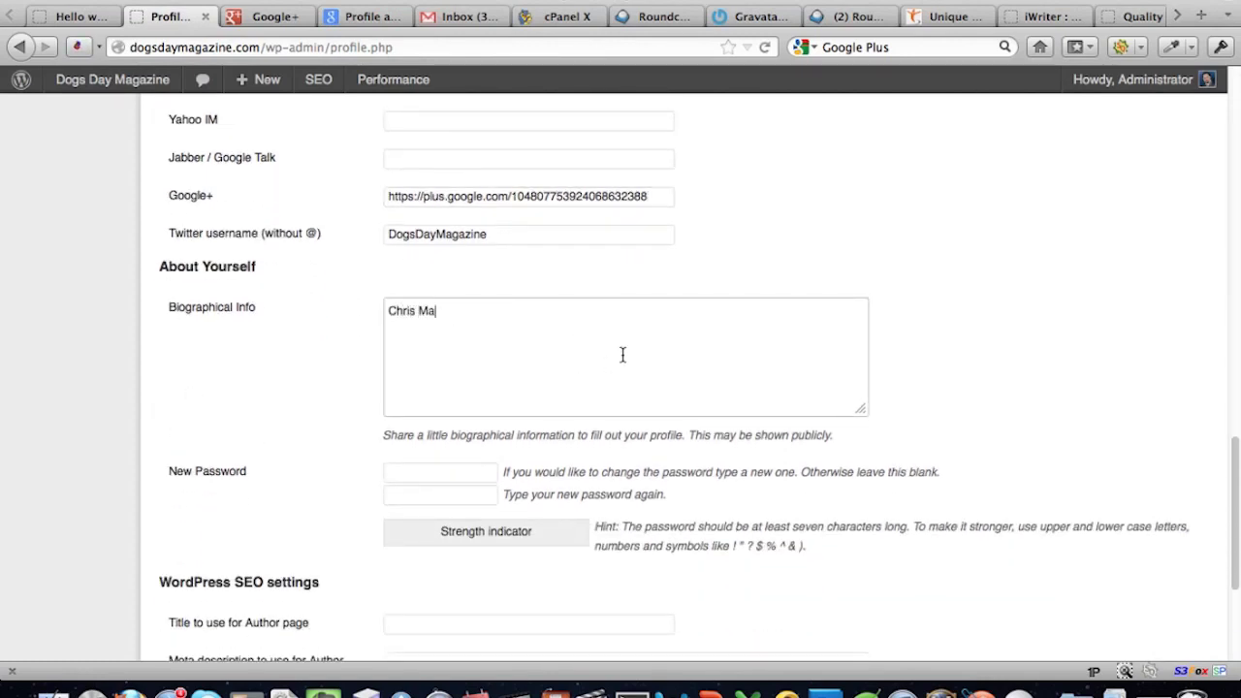
pyautogui.scroll(-1, 458, 369)
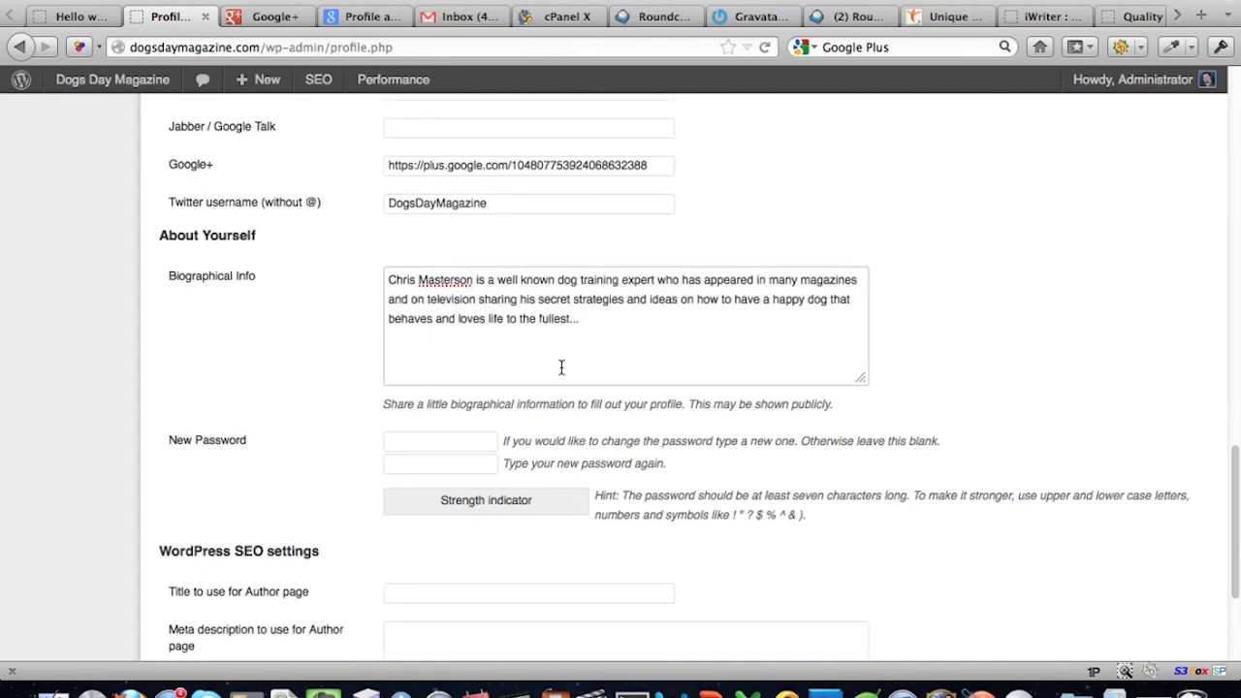
pyautogui.scroll(2, 261, 363)
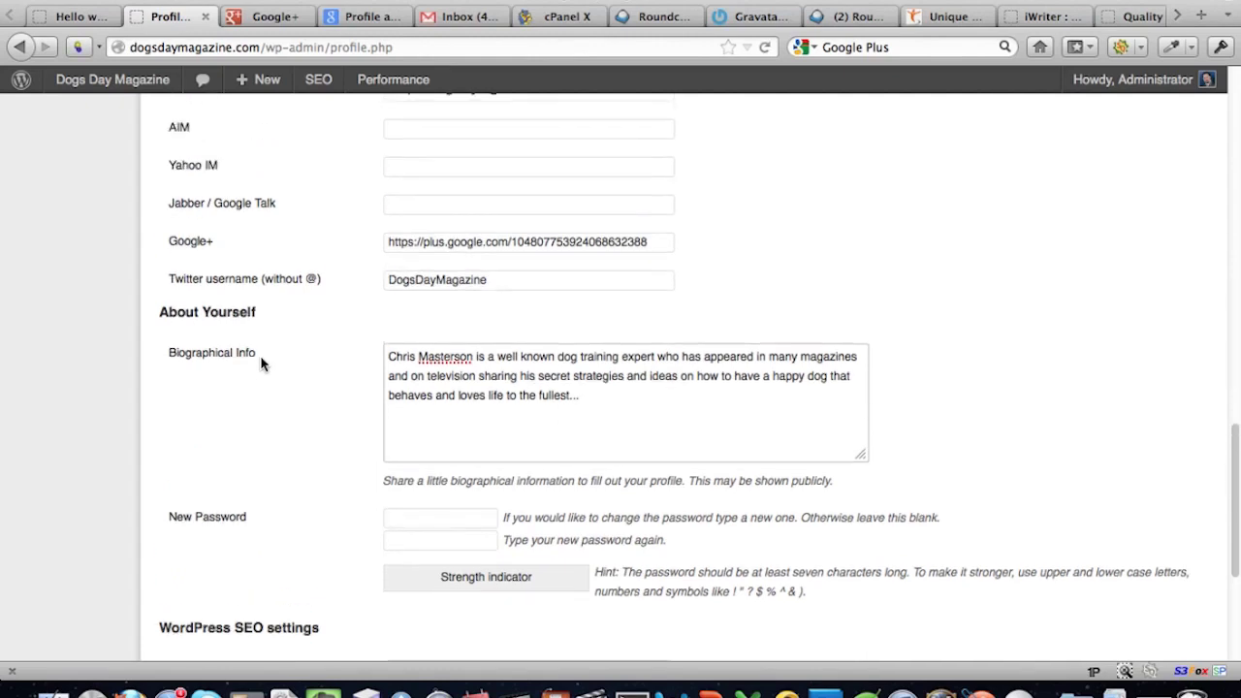
pyautogui.scroll(-6, 261, 364)
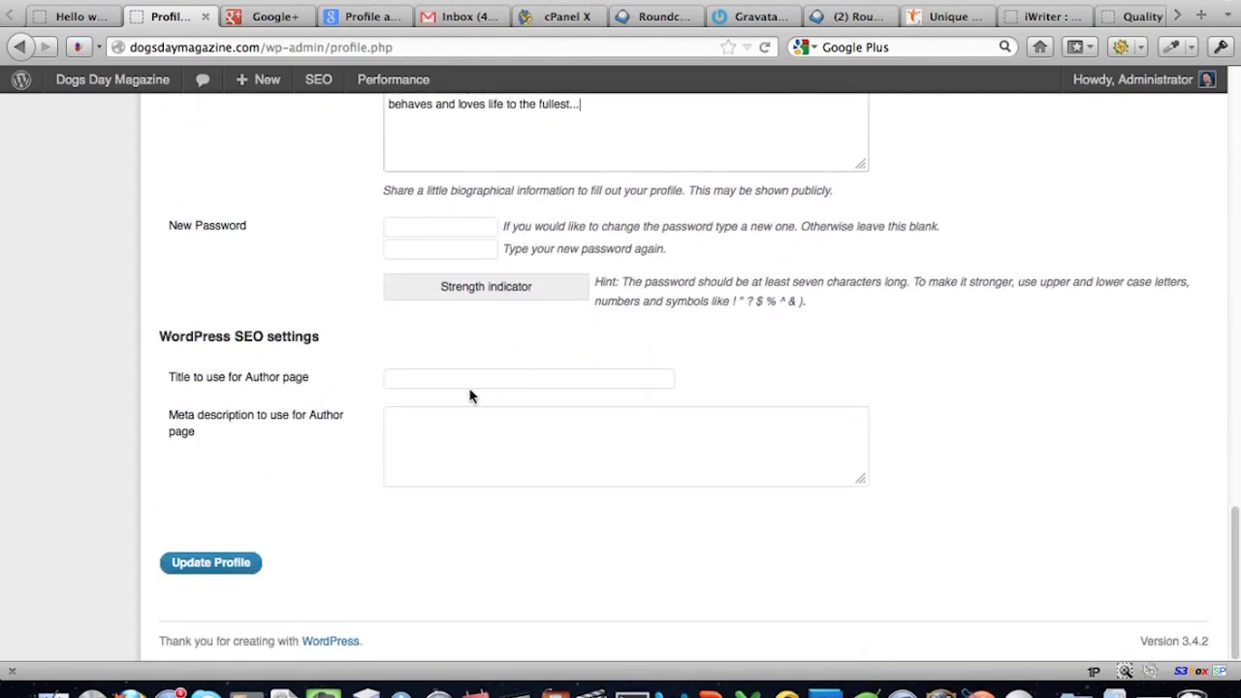
pyautogui.click(206, 572)
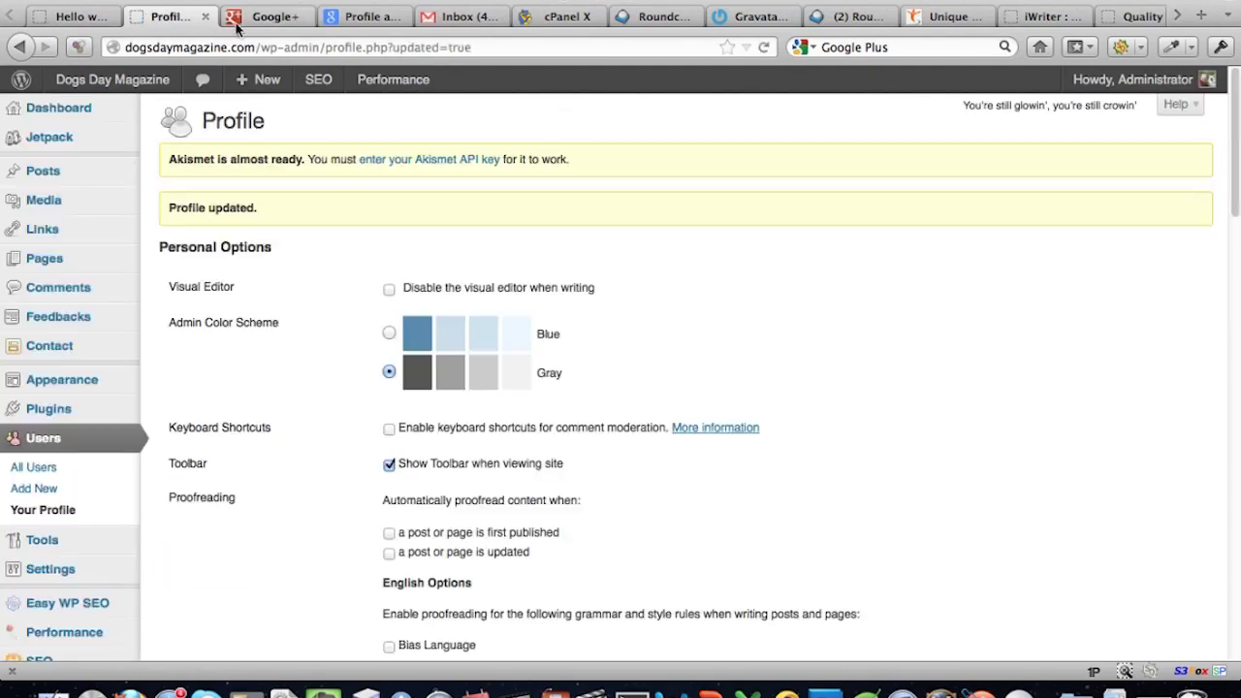
# Step: Select and copy the saved biography text
pyautogui.scroll(-3, 1239, 334)
pyautogui.scroll(-10, 1239, 333)
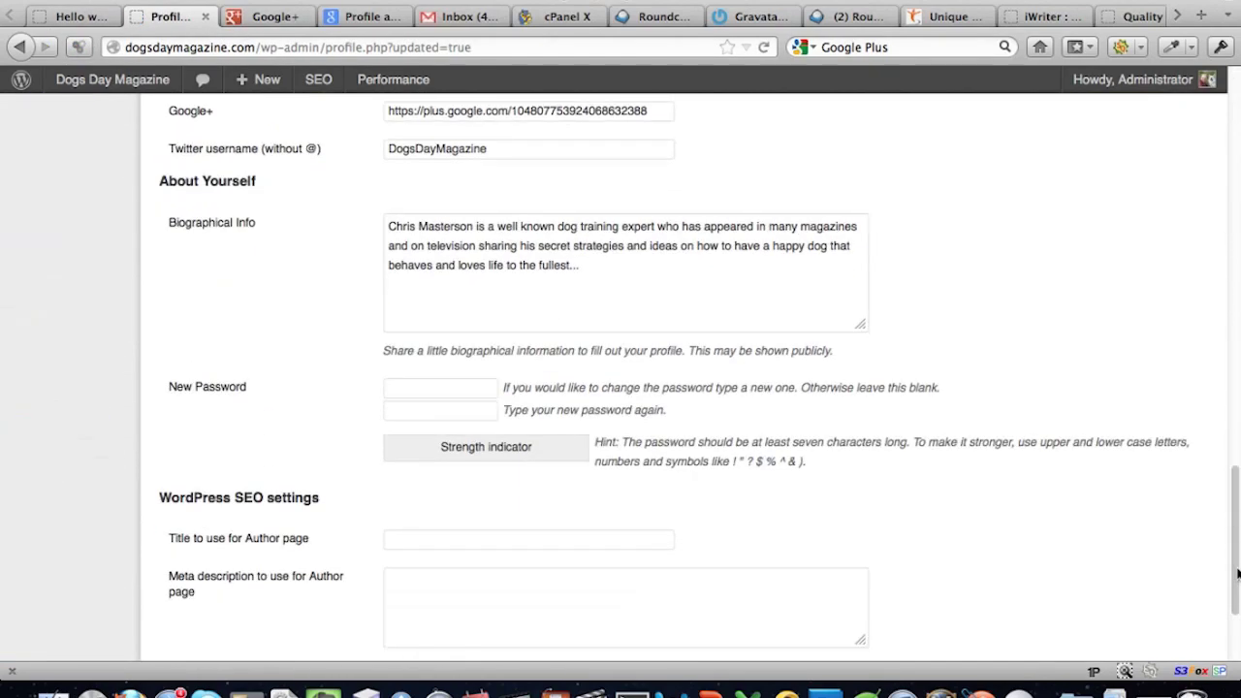
pyautogui.moveTo(628, 273); pyautogui.dragTo(538, 264)
pyautogui.press('super+a')
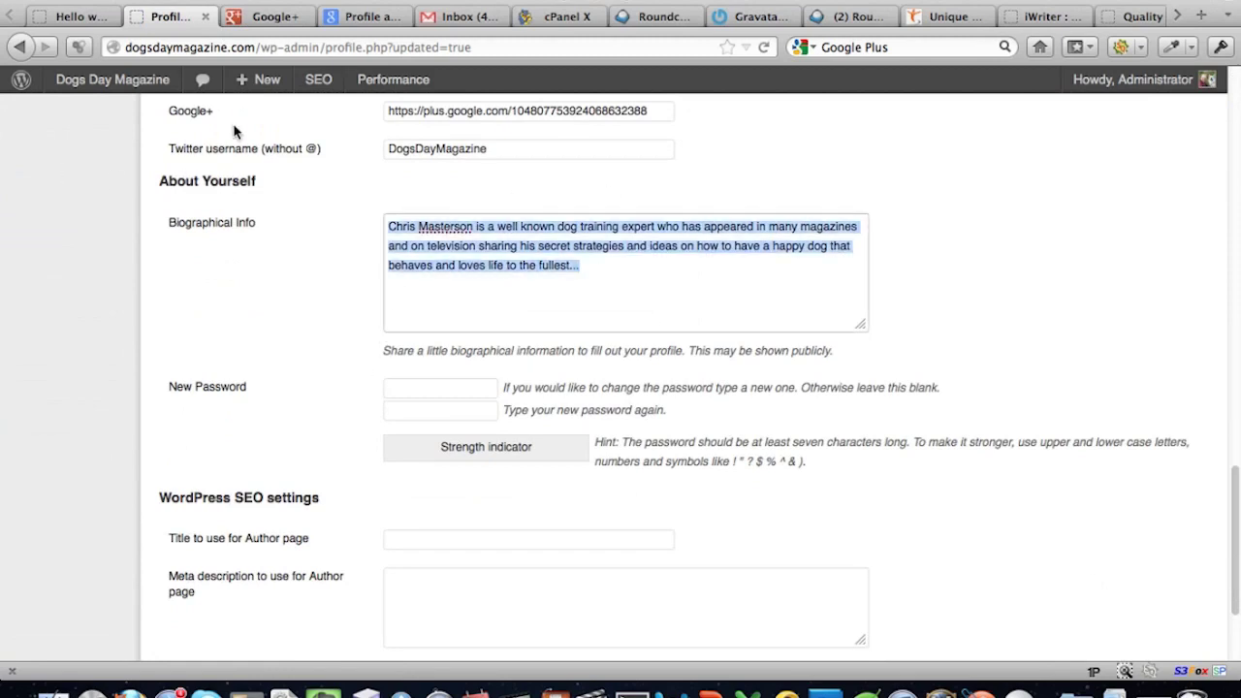
pyautogui.click(264, 17)
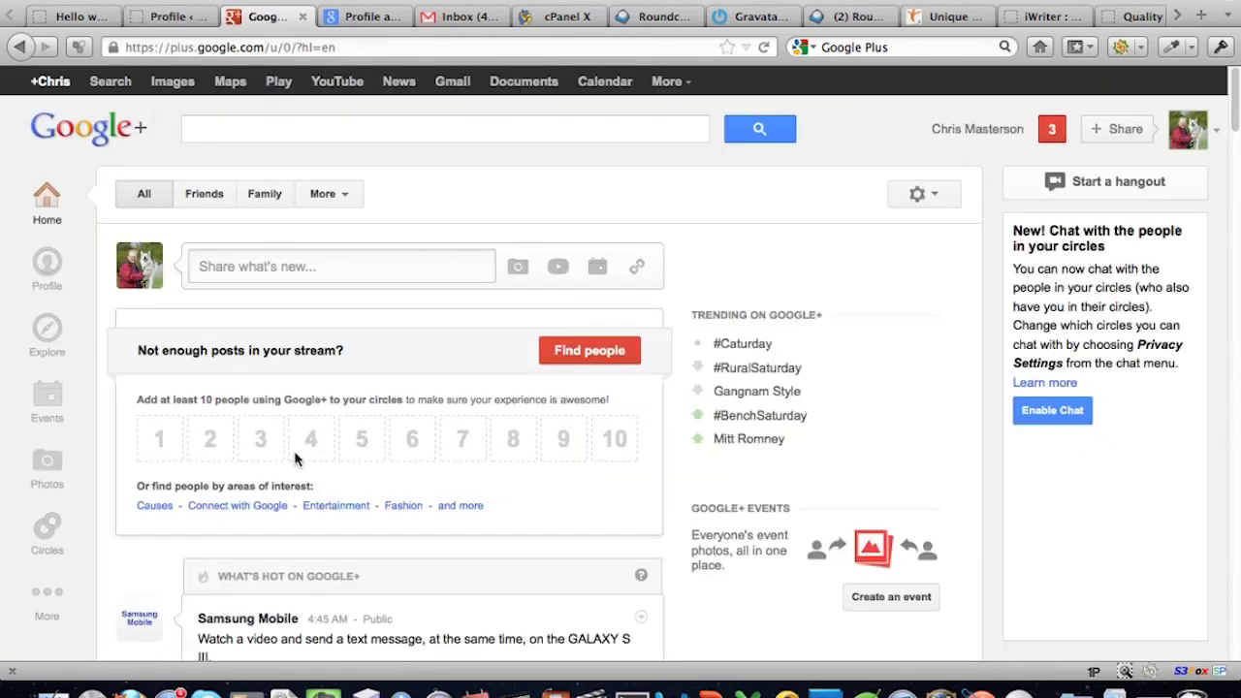
# Step: Open the Google+ profile page and put it into edit mode
pyautogui.click(926, 195)
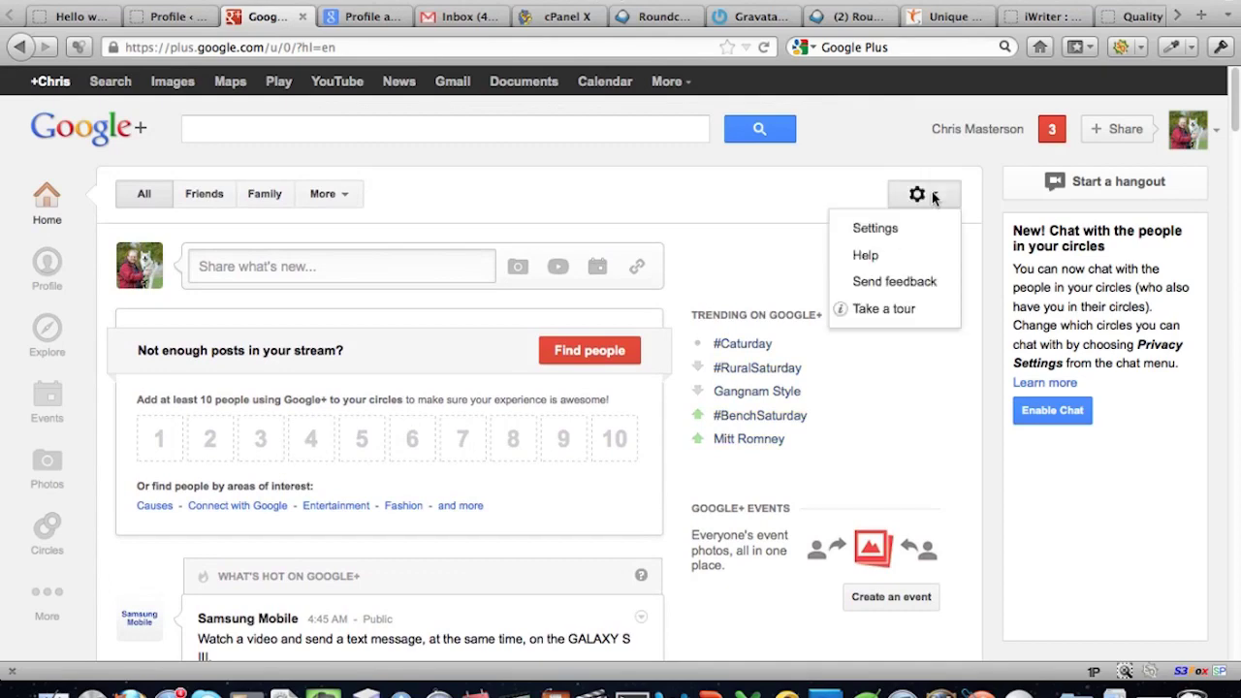
pyautogui.click(770, 200)
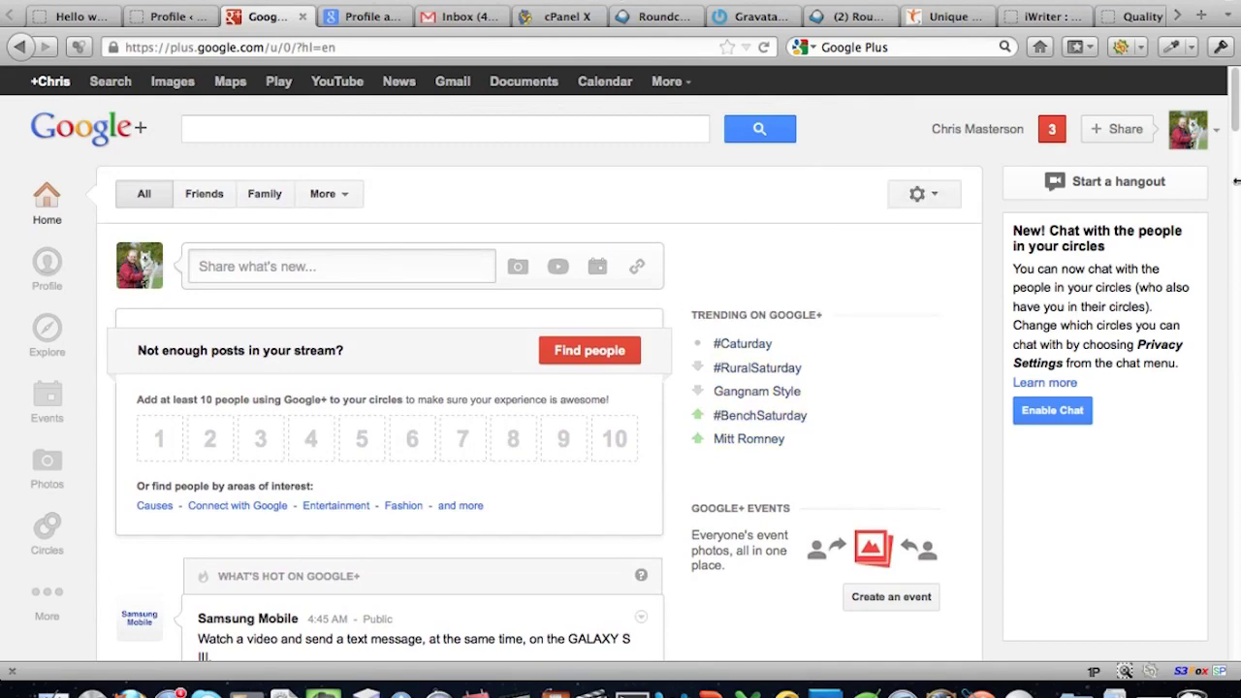
pyautogui.click(51, 271)
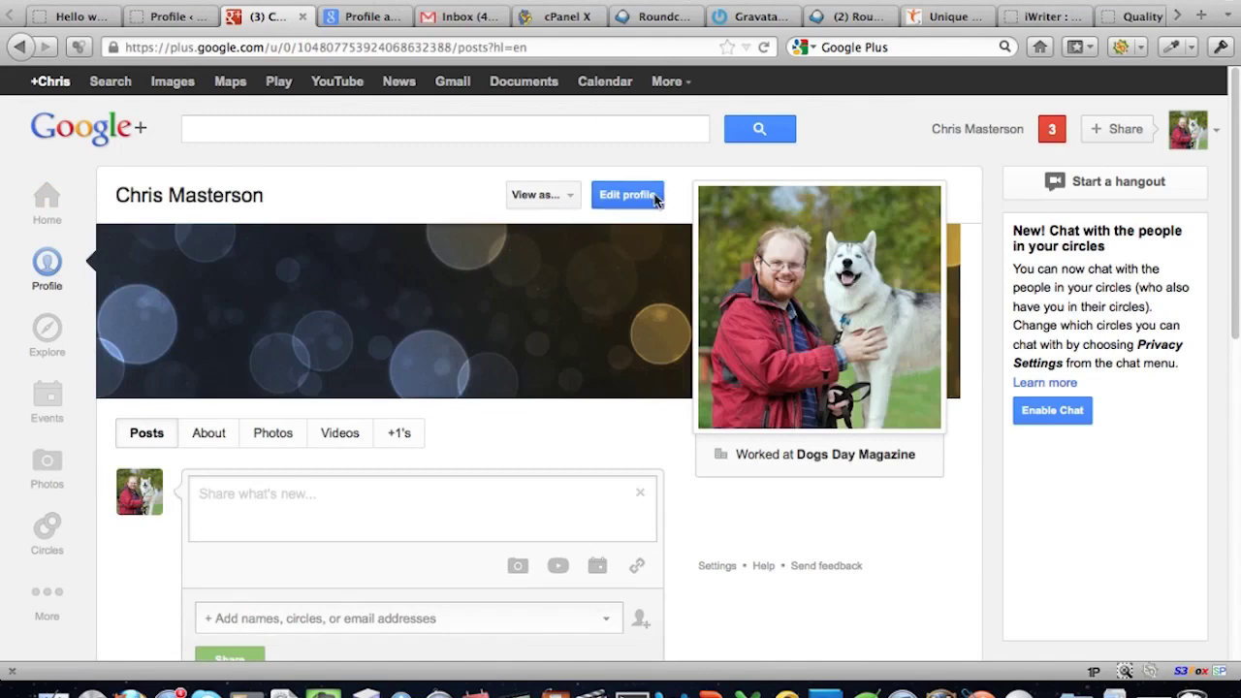
pyautogui.click(652, 199)
pyautogui.scroll(-6, 424, 463)
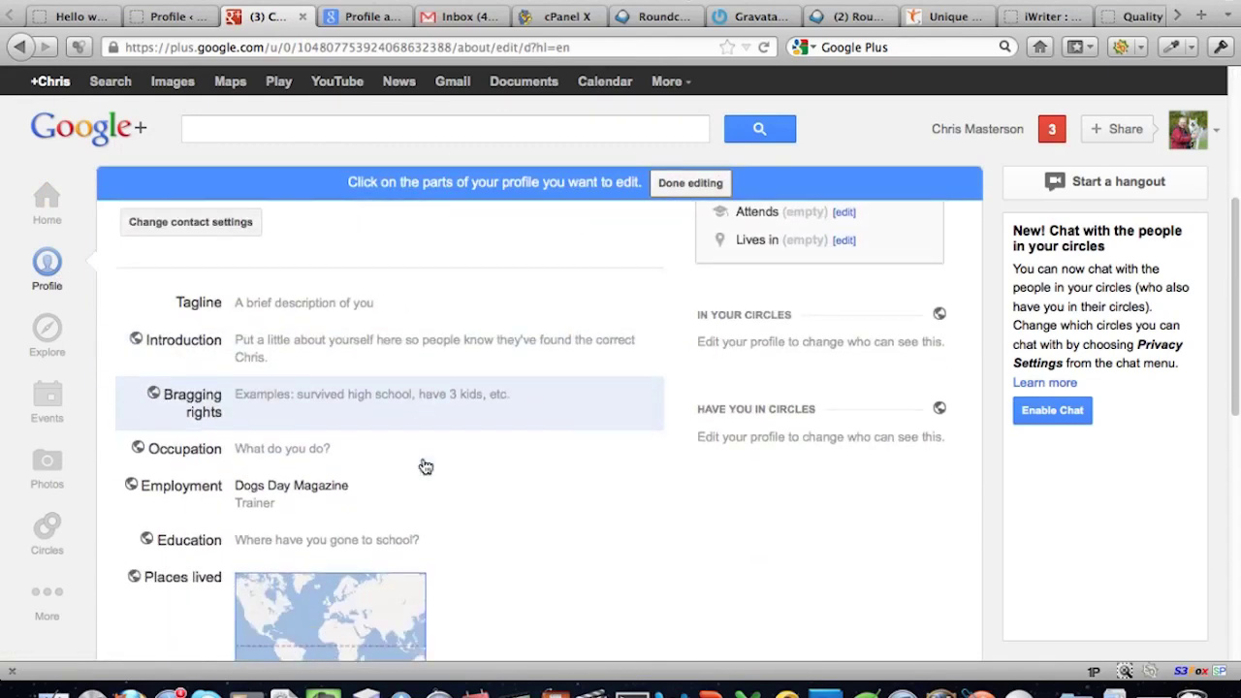
pyautogui.scroll(-5, 424, 467)
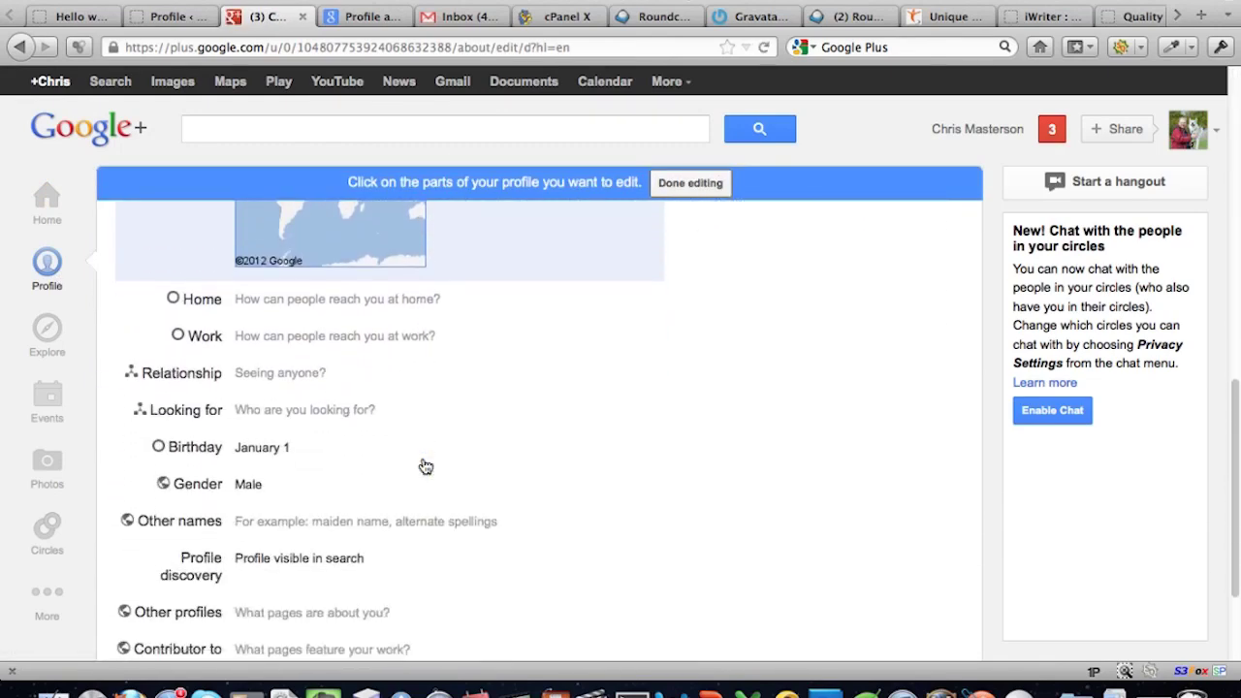
pyautogui.scroll(-2, 424, 467)
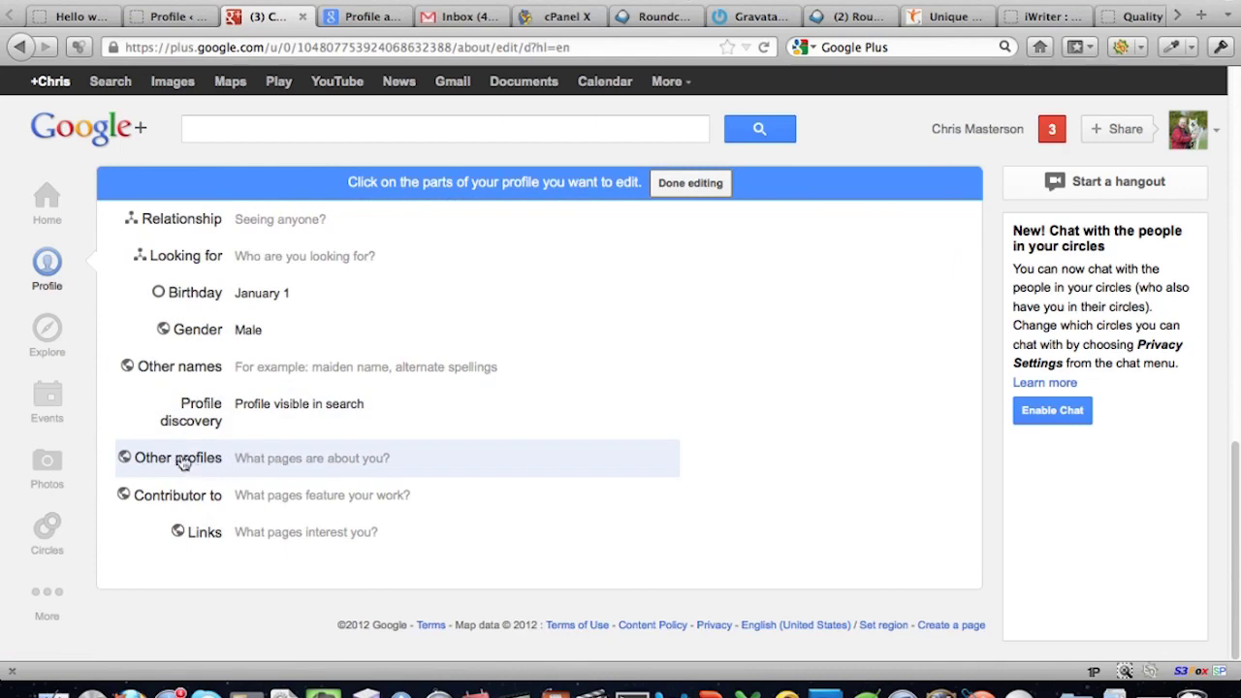
pyautogui.click(296, 461)
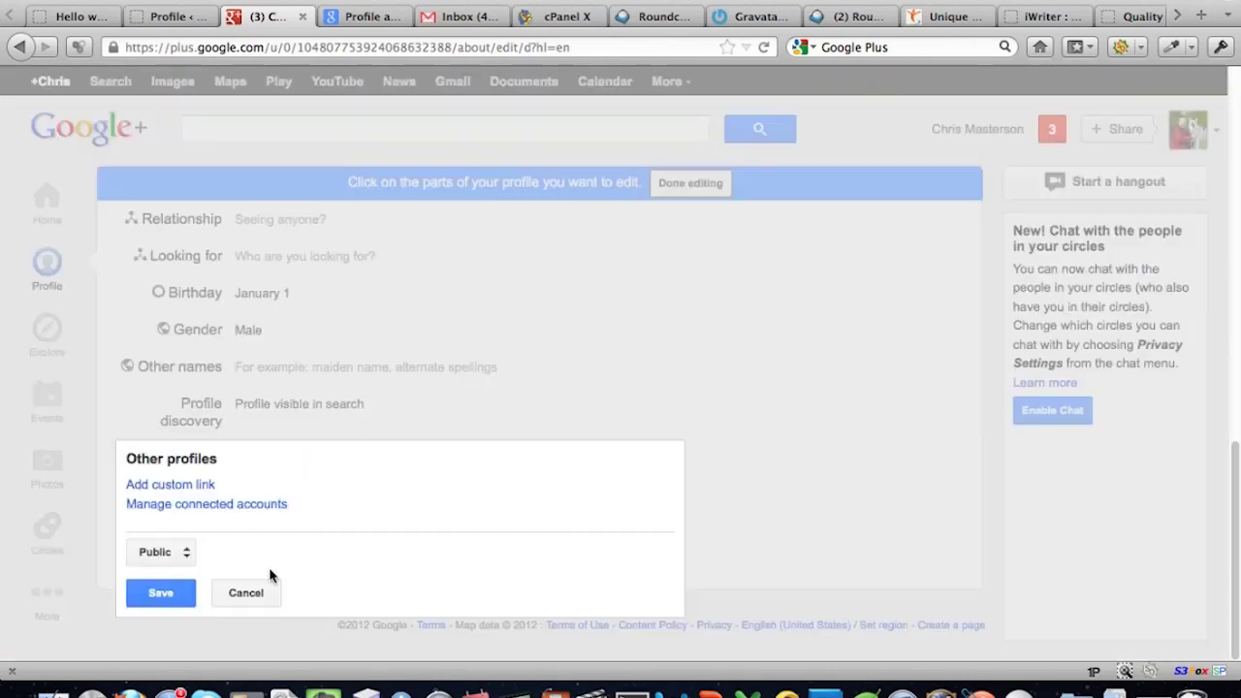
pyautogui.click(162, 490)
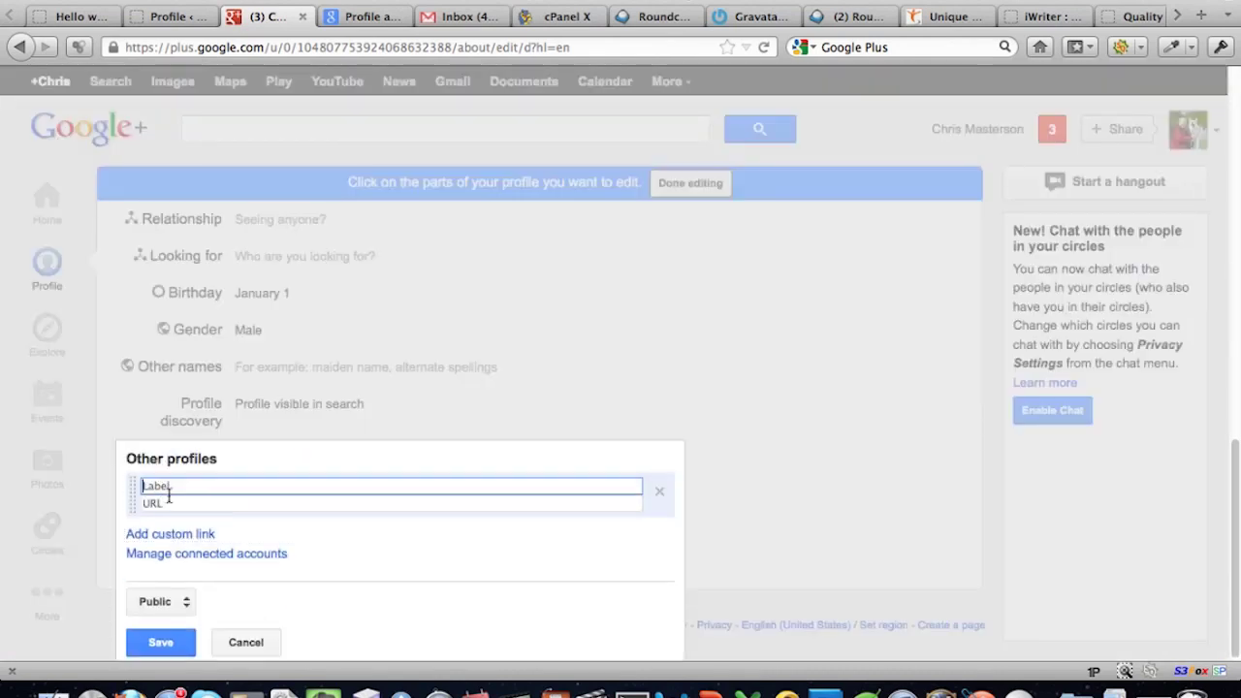
pyautogui.write('Dogs D')
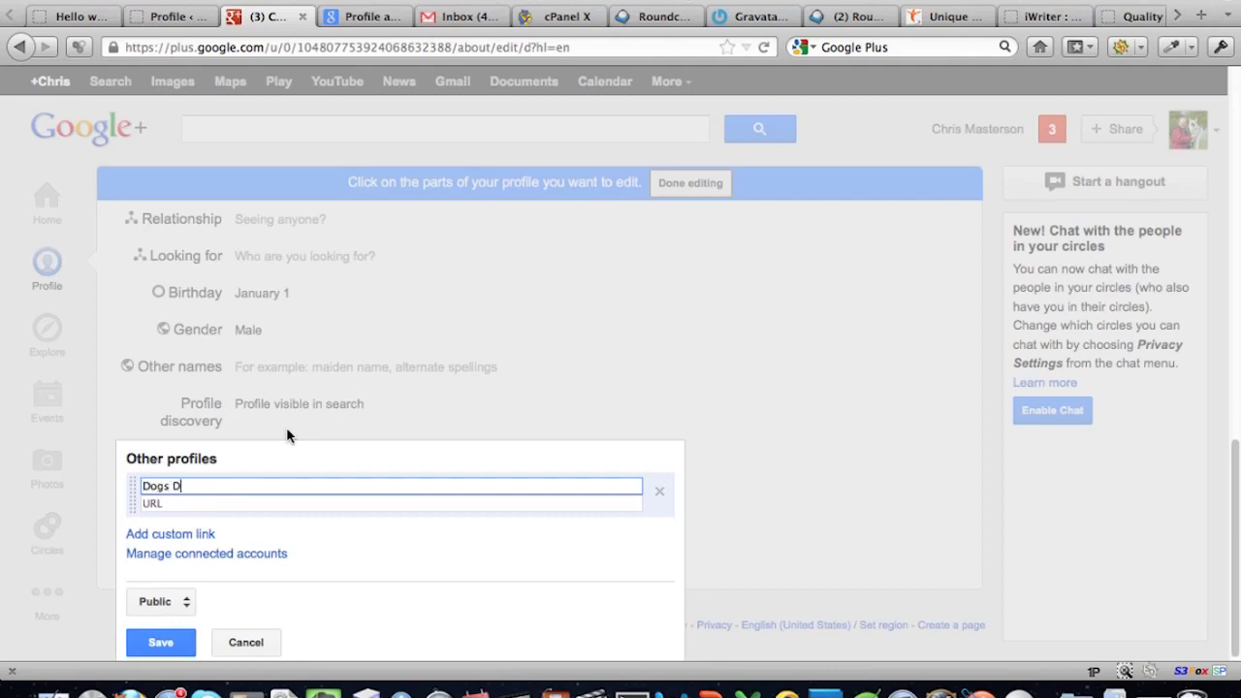
pyautogui.write('ay Magazine')
pyautogui.press('Tab')
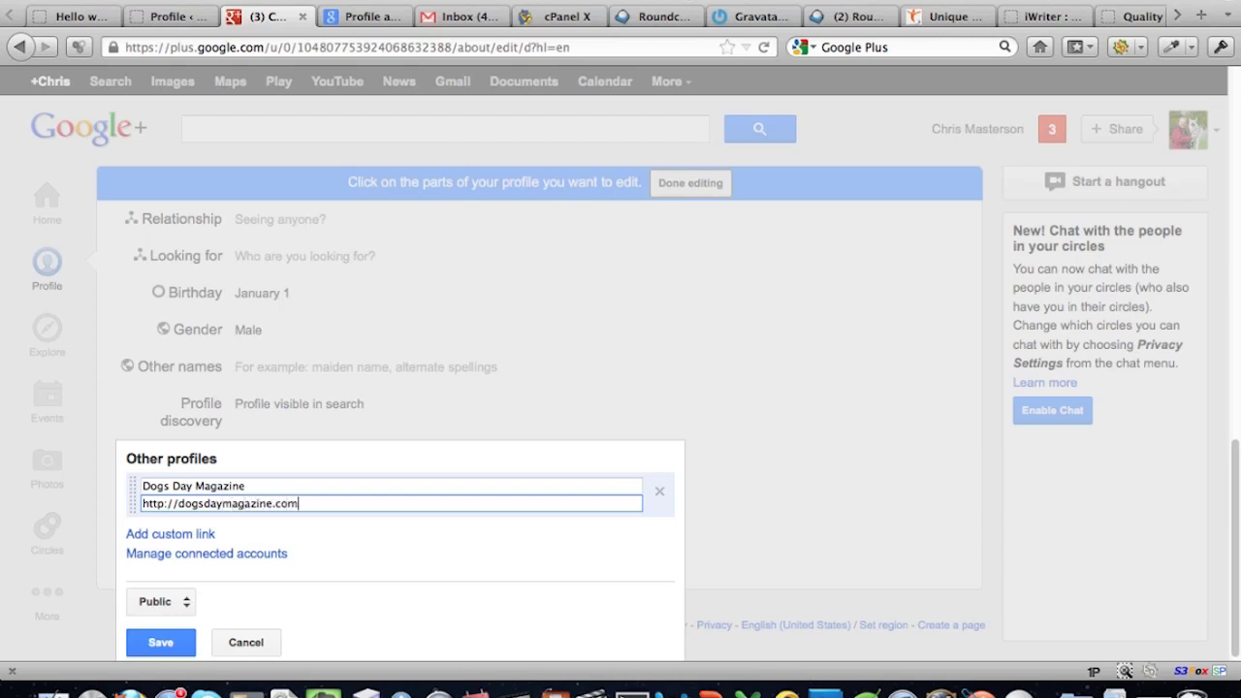
pyautogui.click(153, 646)
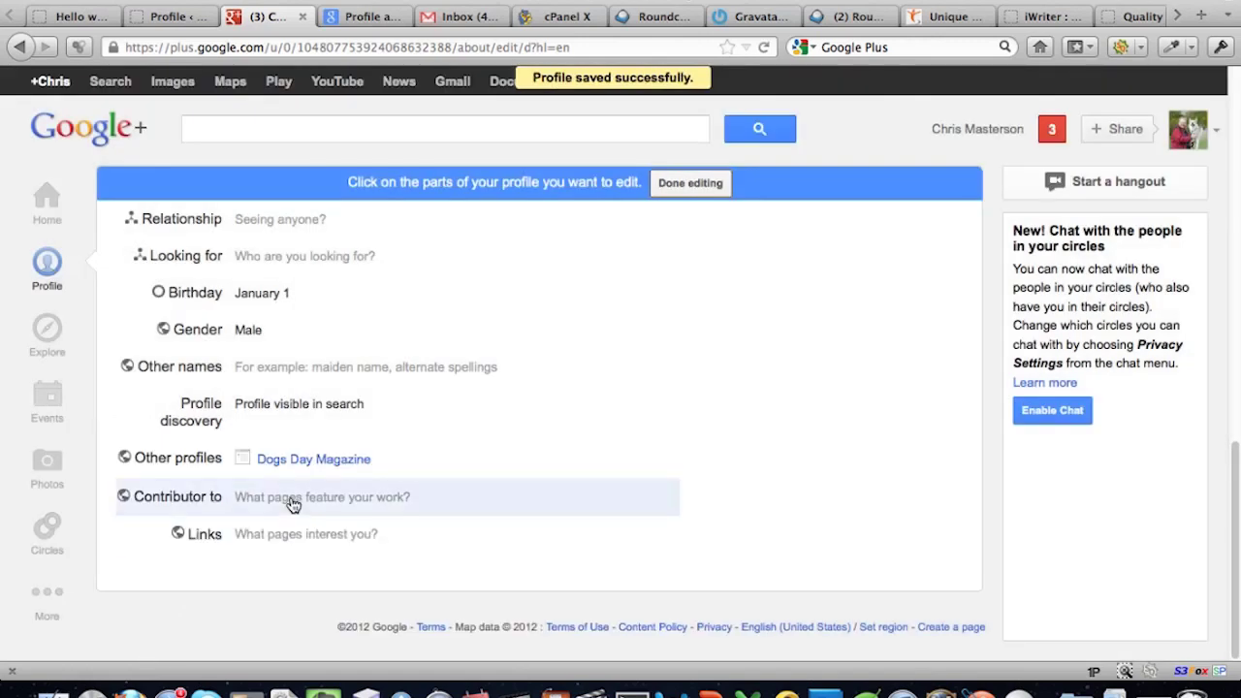
pyautogui.scroll(5, 308, 497)
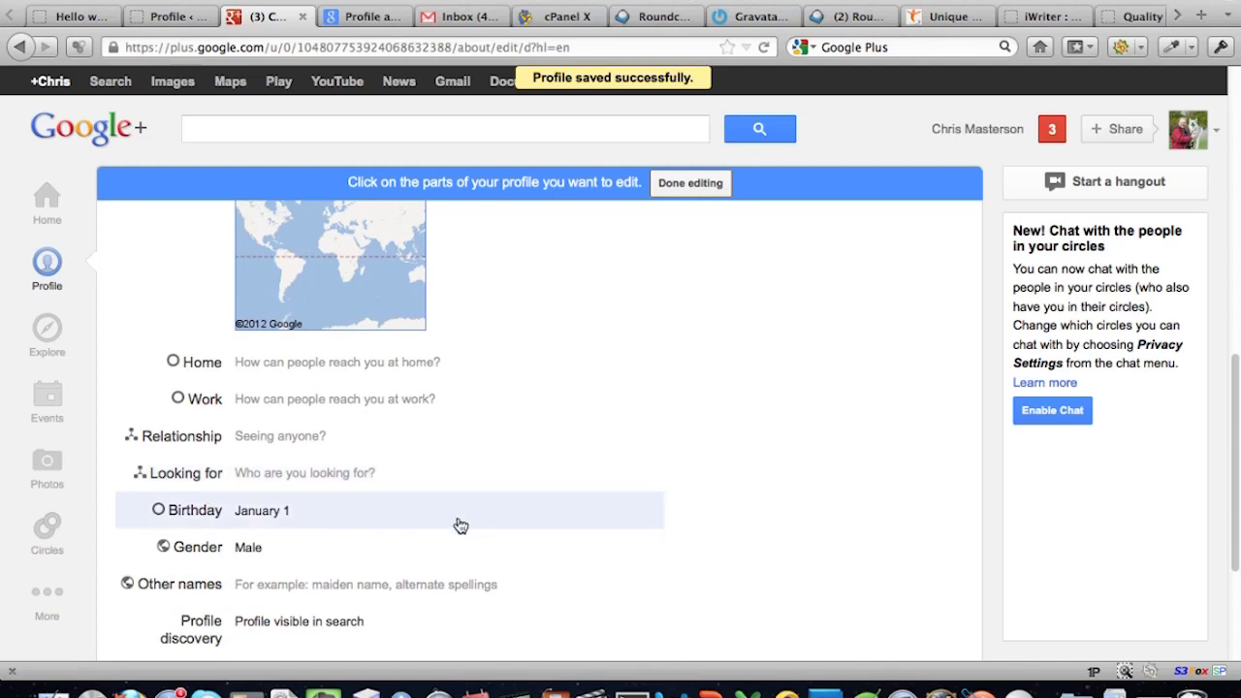
pyautogui.scroll(5, 460, 525)
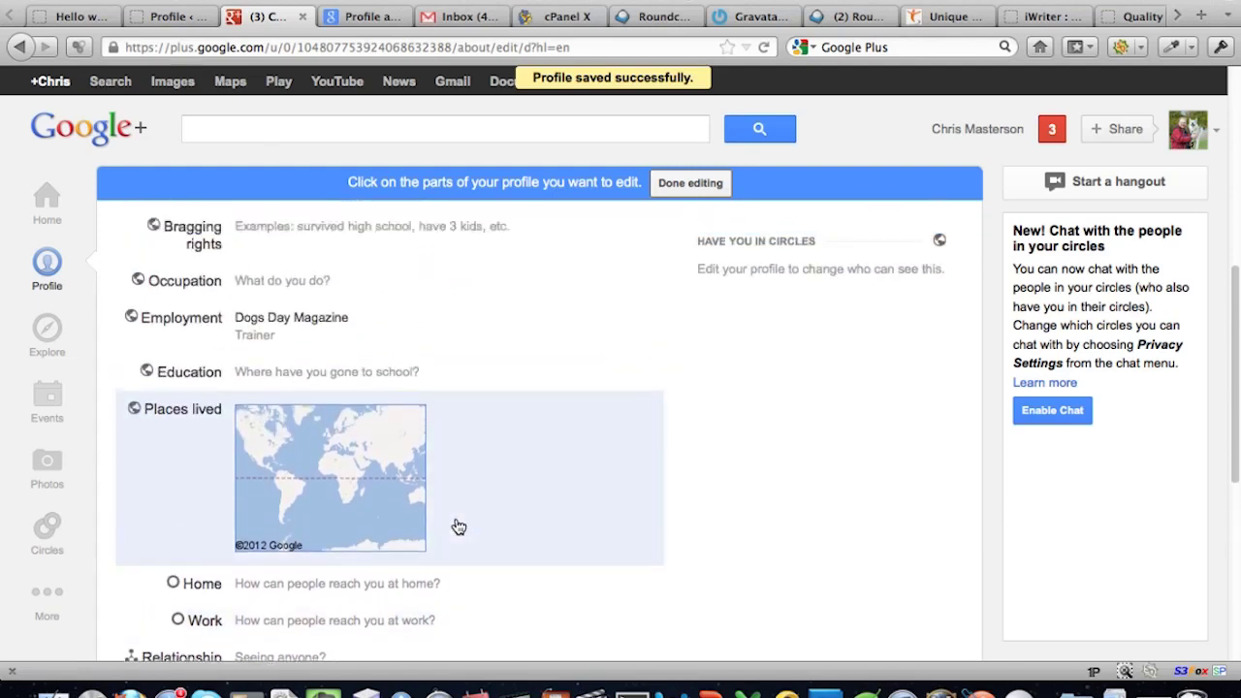
pyautogui.scroll(4, 459, 527)
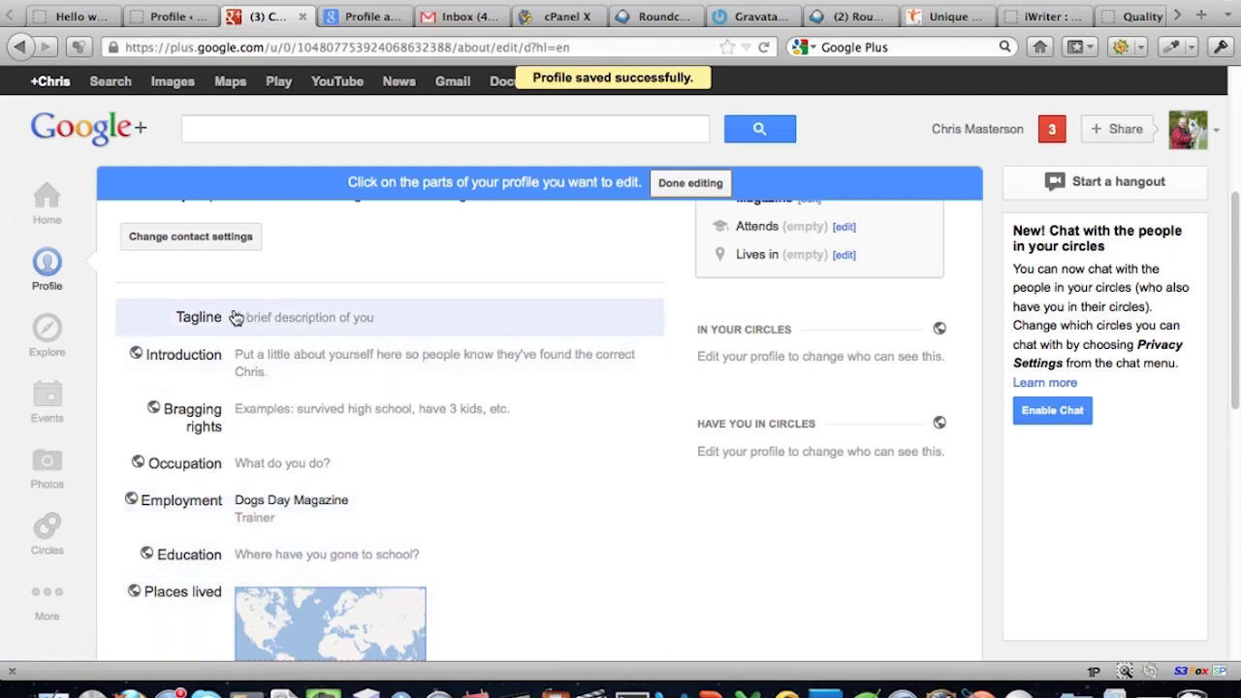
# Step: Paste the dog-trainer biography into the Introduction and save it
pyautogui.click(268, 358)
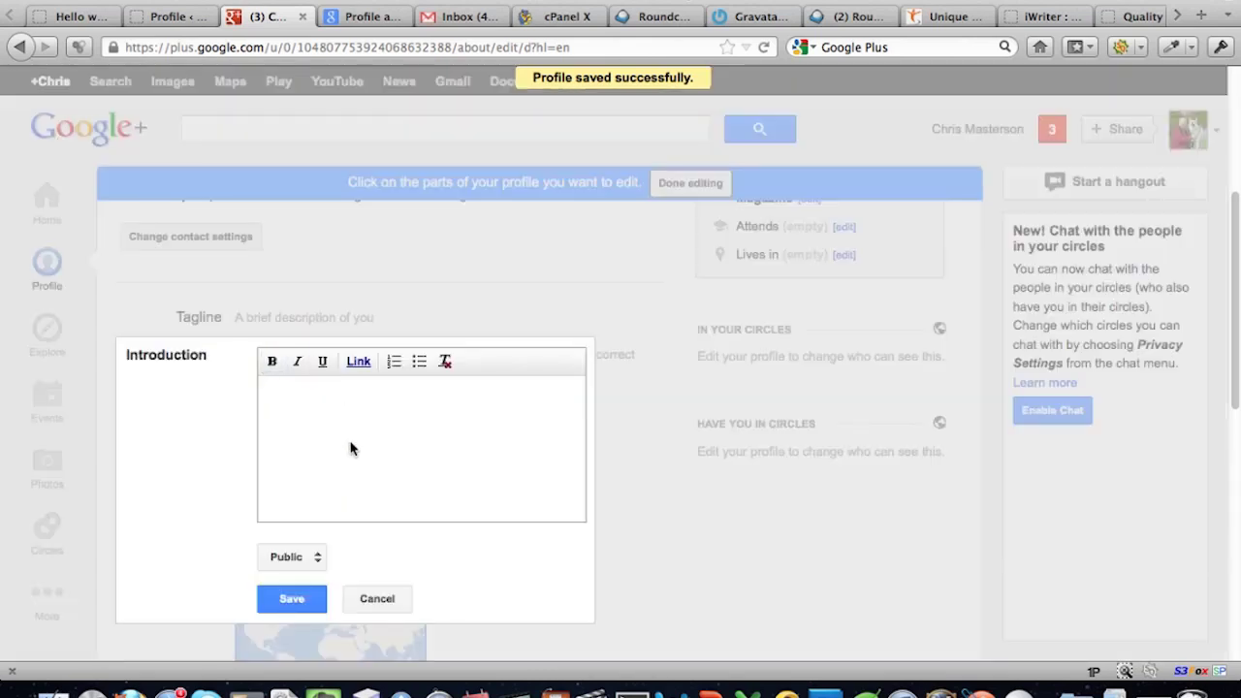
pyautogui.hotkey('ctrl', 'v')
pyautogui.click(281, 597)
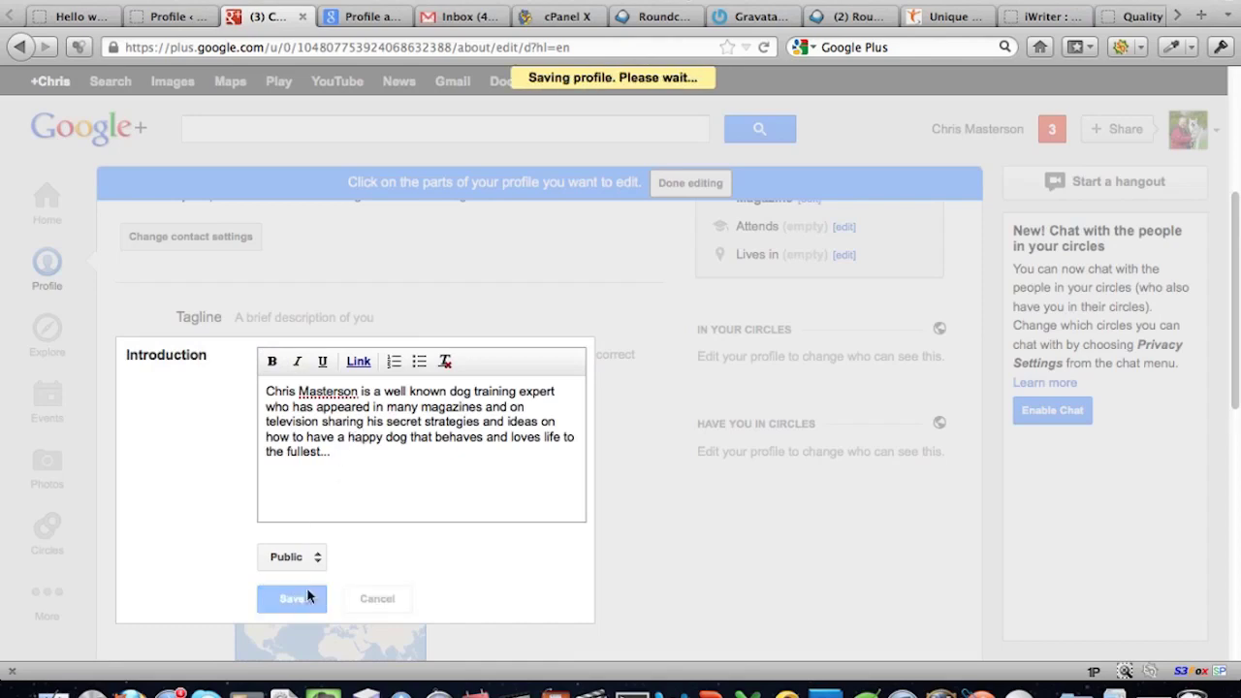
# Step: Paste and save the tagline 'Dog Training Expert Who Helps You Have a Happier, Healthier and Behaved Dog...'
pyautogui.click(339, 320)
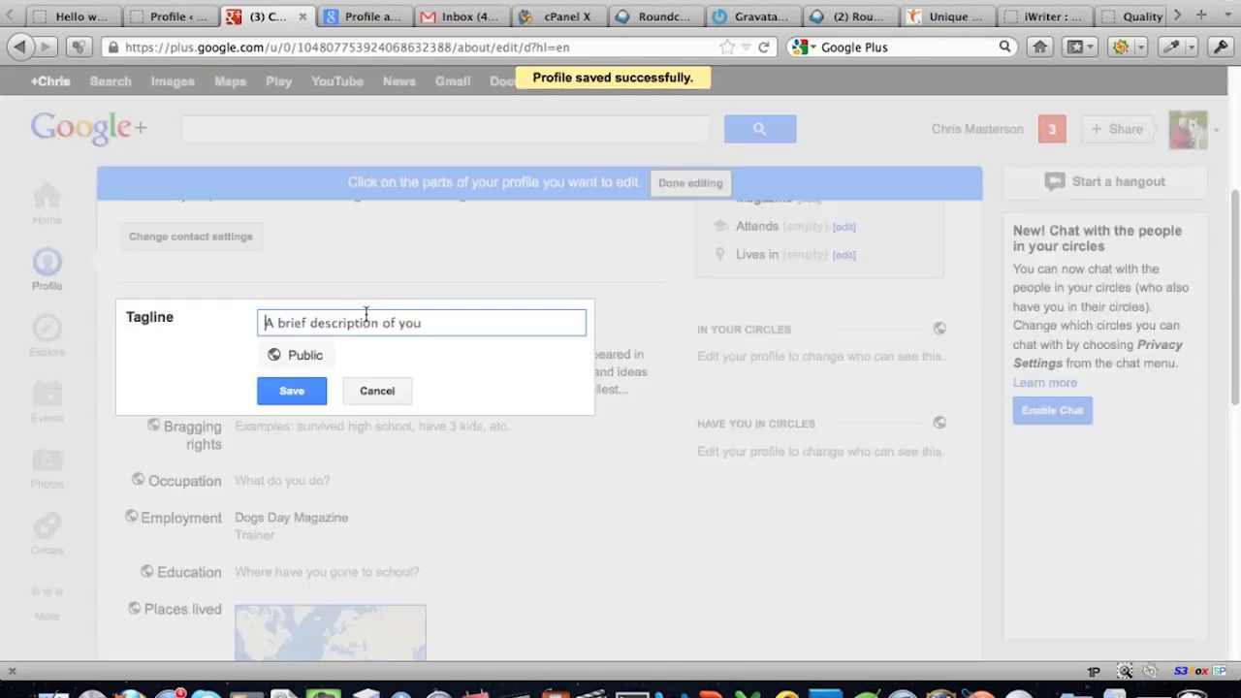
pyautogui.hotkey('ctrl', 'v')
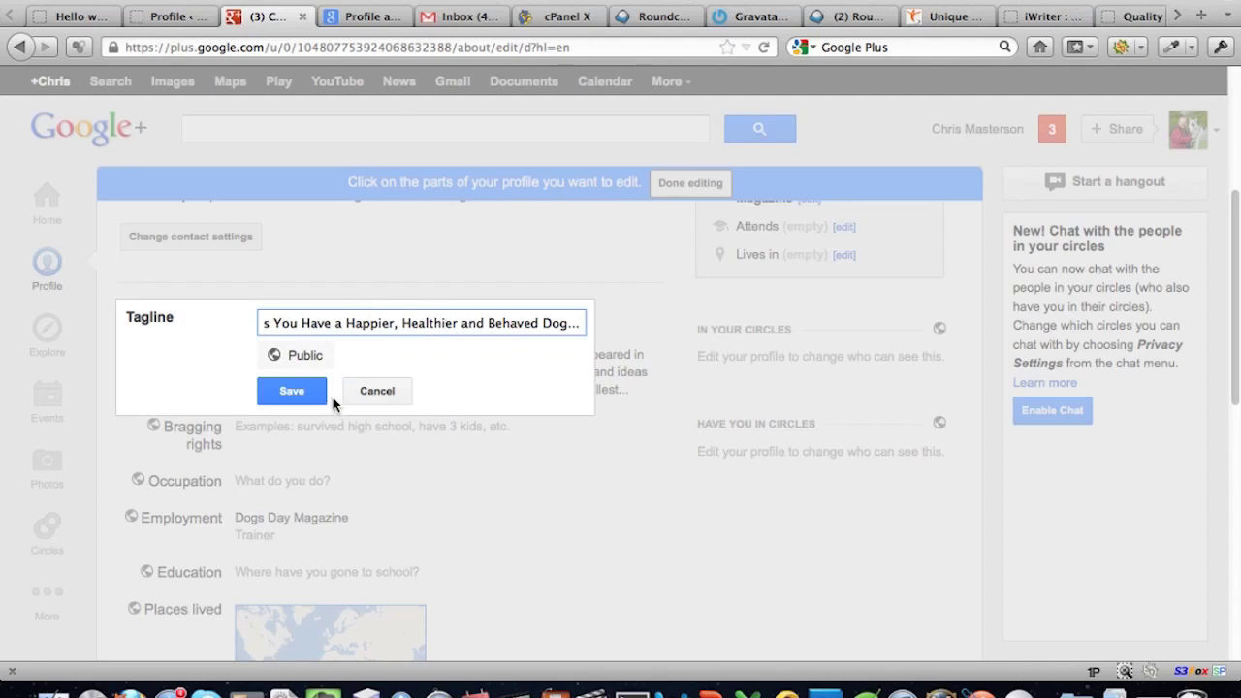
pyautogui.moveTo(299, 322); pyautogui.dragTo(255, 331)
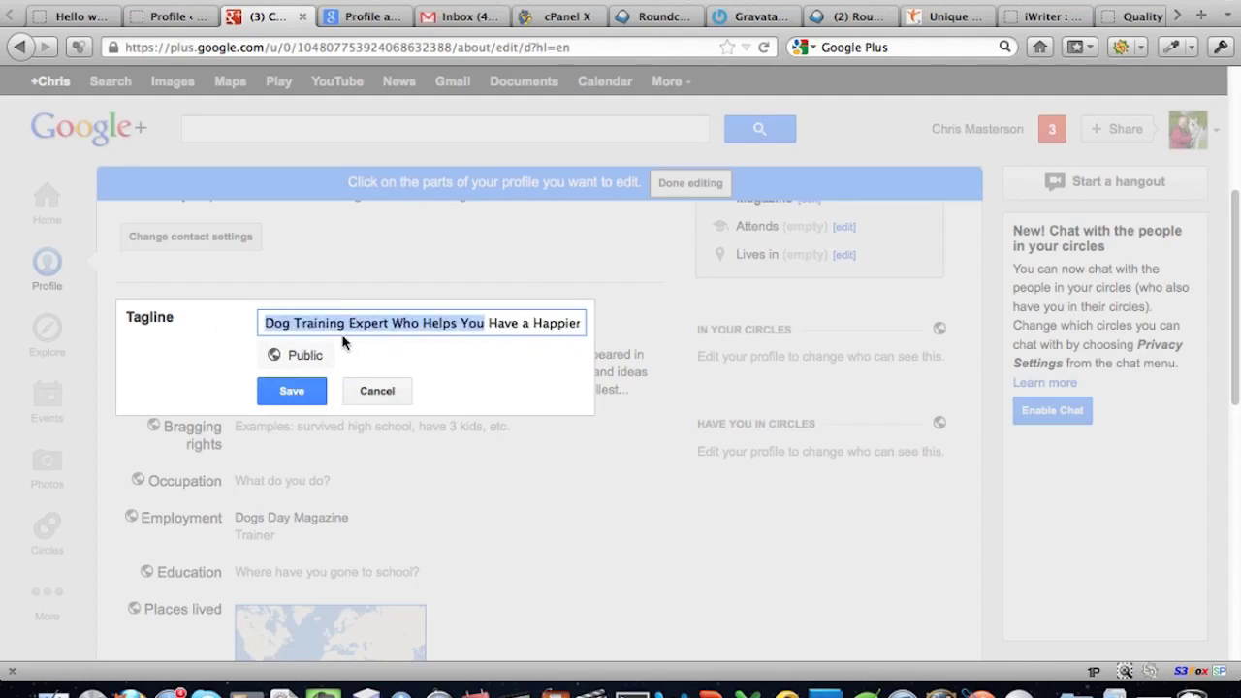
pyautogui.click(421, 345)
pyautogui.tripleClick(443, 325)
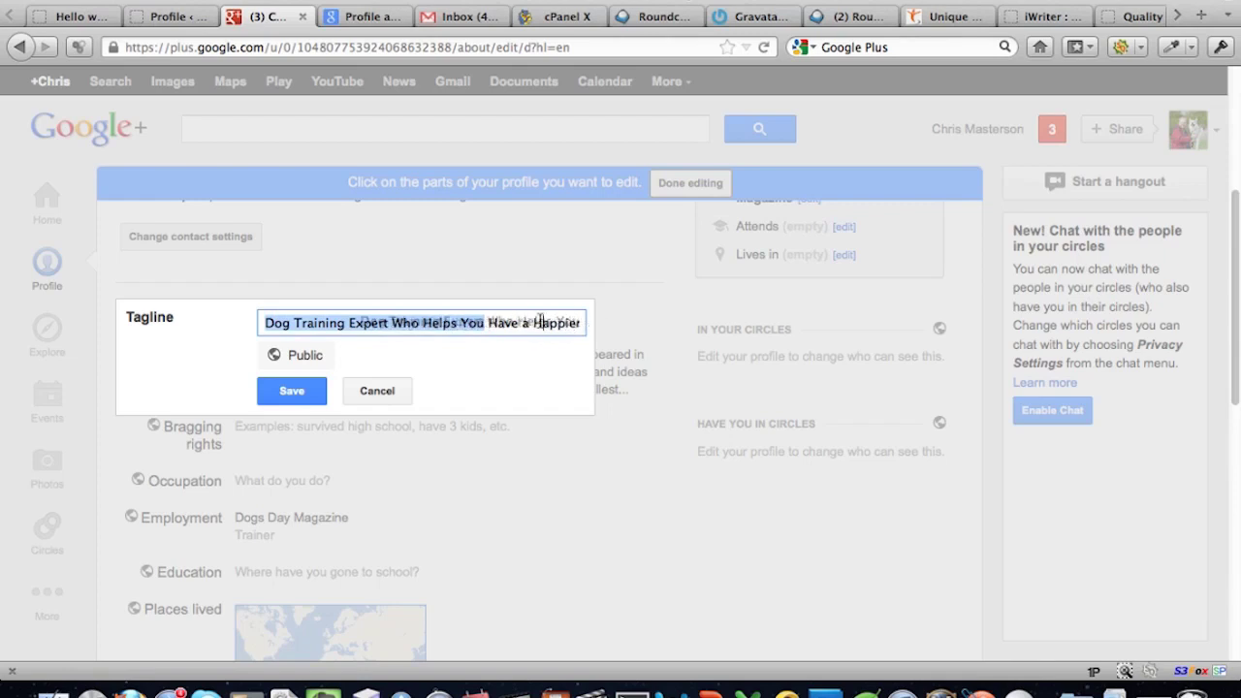
pyautogui.moveTo(540, 323)
pyautogui.mouseDown()
pyautogui.moveTo(488, 324)
pyautogui.moveTo(593, 325)
pyautogui.mouseUp()
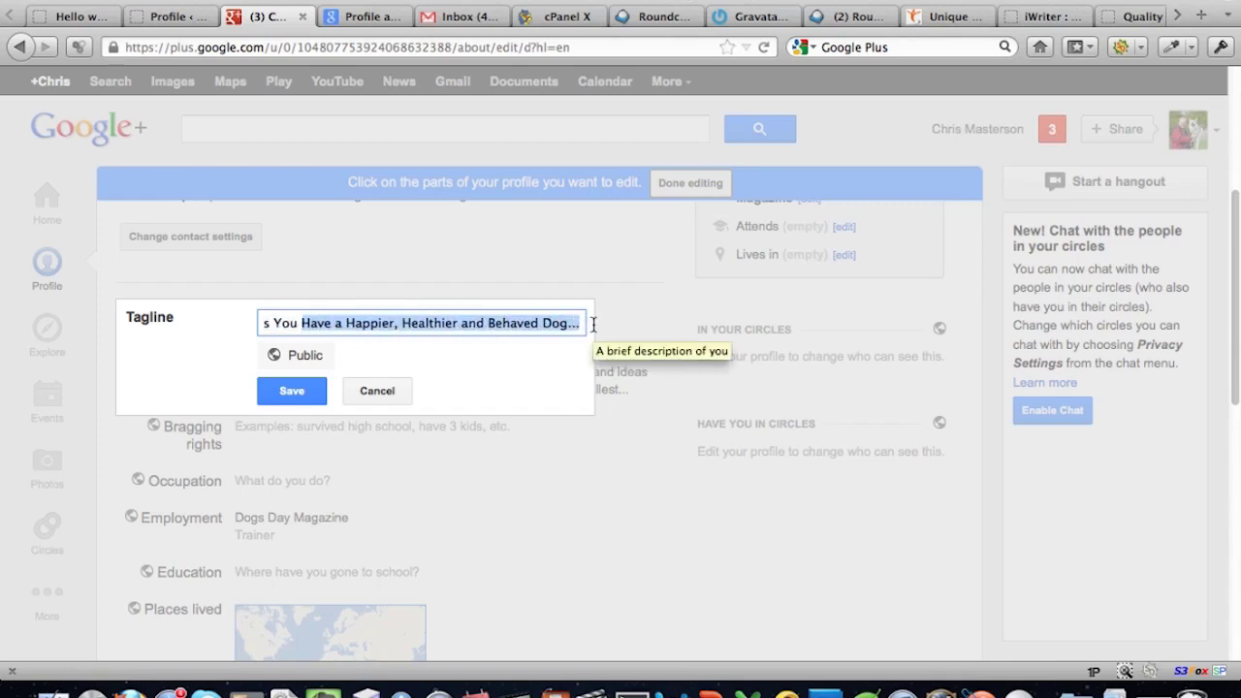
pyautogui.click(544, 410)
pyautogui.click(575, 323)
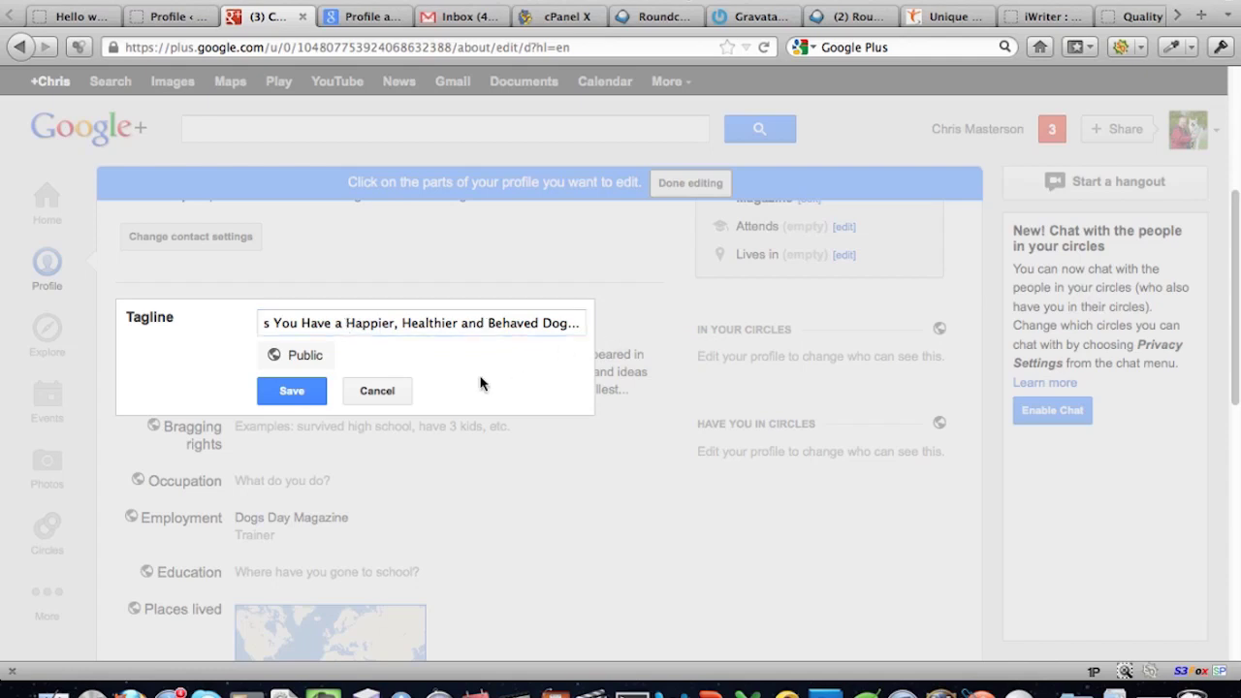
pyautogui.click(279, 393)
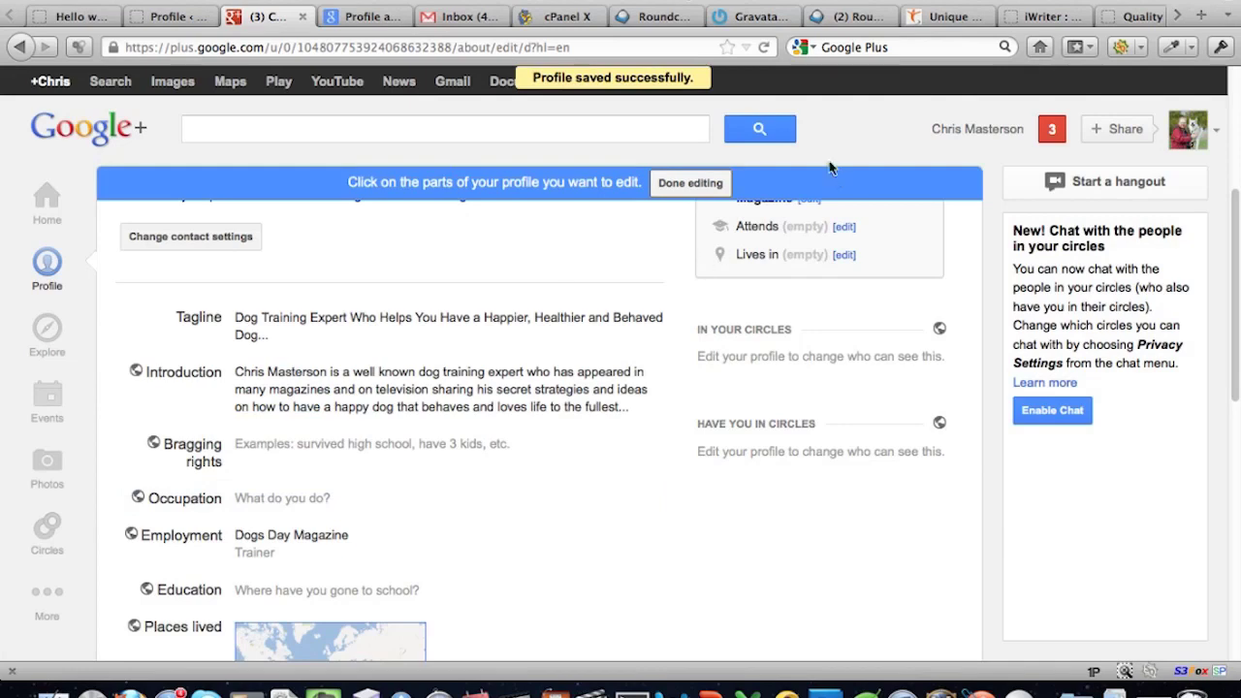
pyautogui.scroll(4, 435, 291)
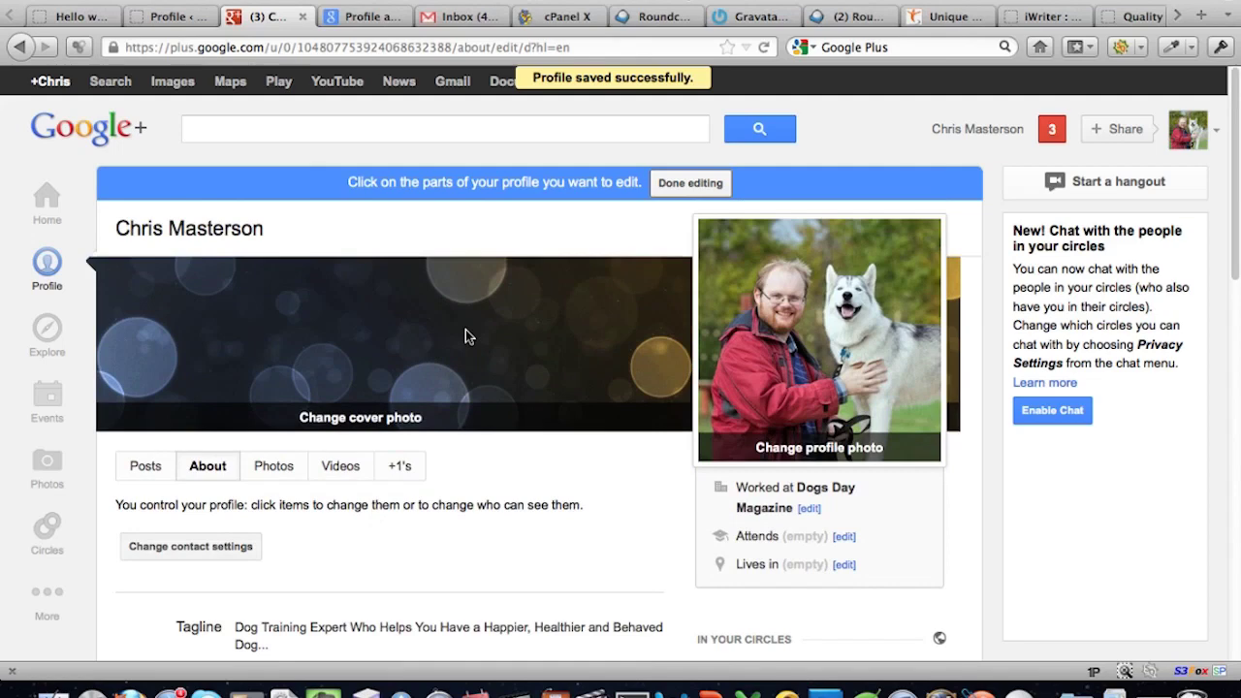
# Step: Save the WordPress profile bio, then reload the Hello world post to check its author box
pyautogui.click(194, 17)
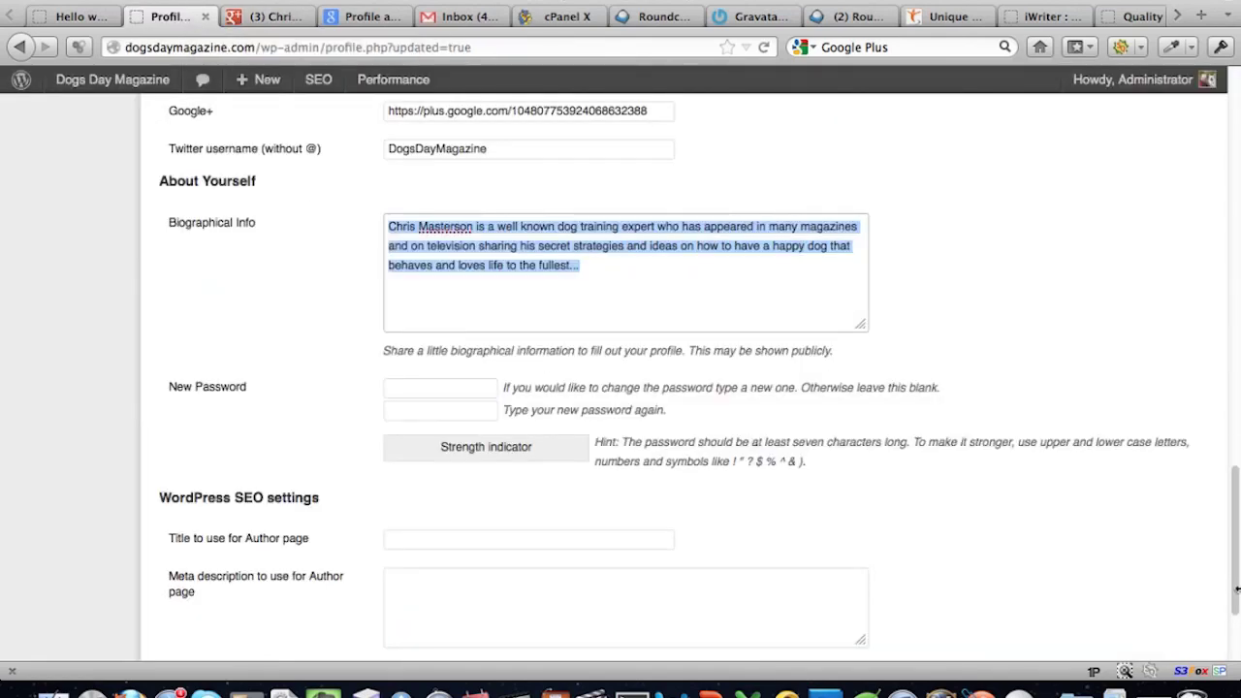
pyautogui.scroll(-3, 1237, 594)
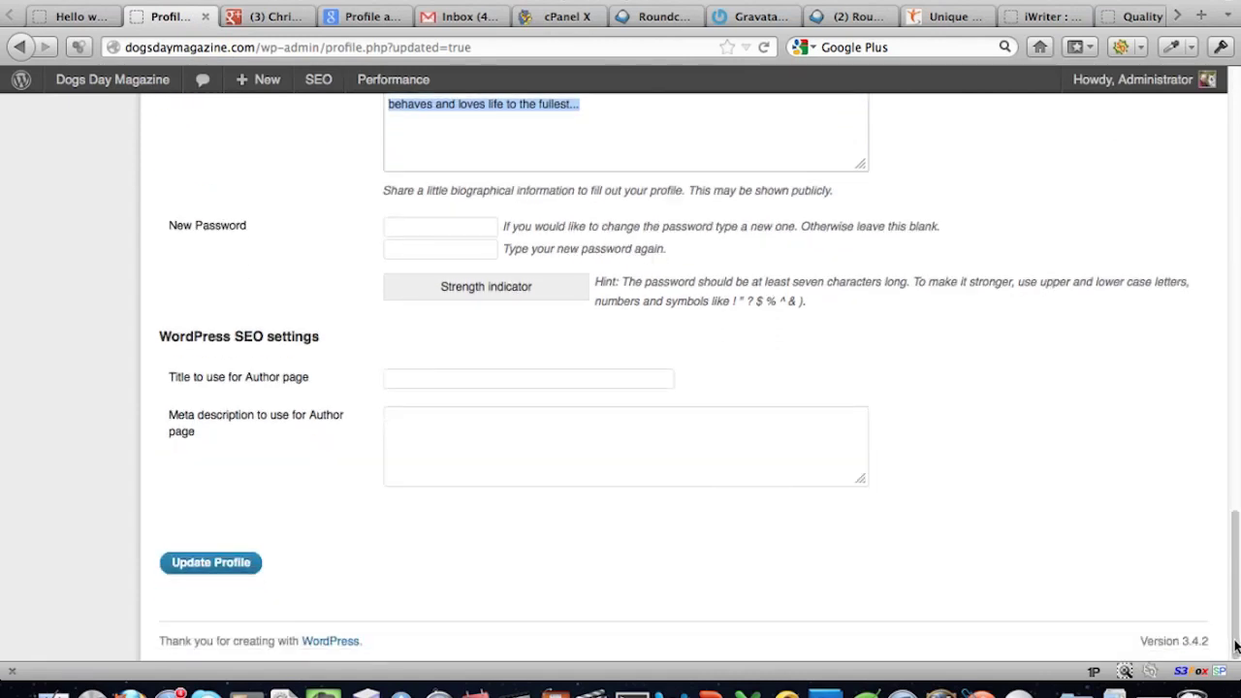
pyautogui.click(181, 572)
pyautogui.click(85, 18)
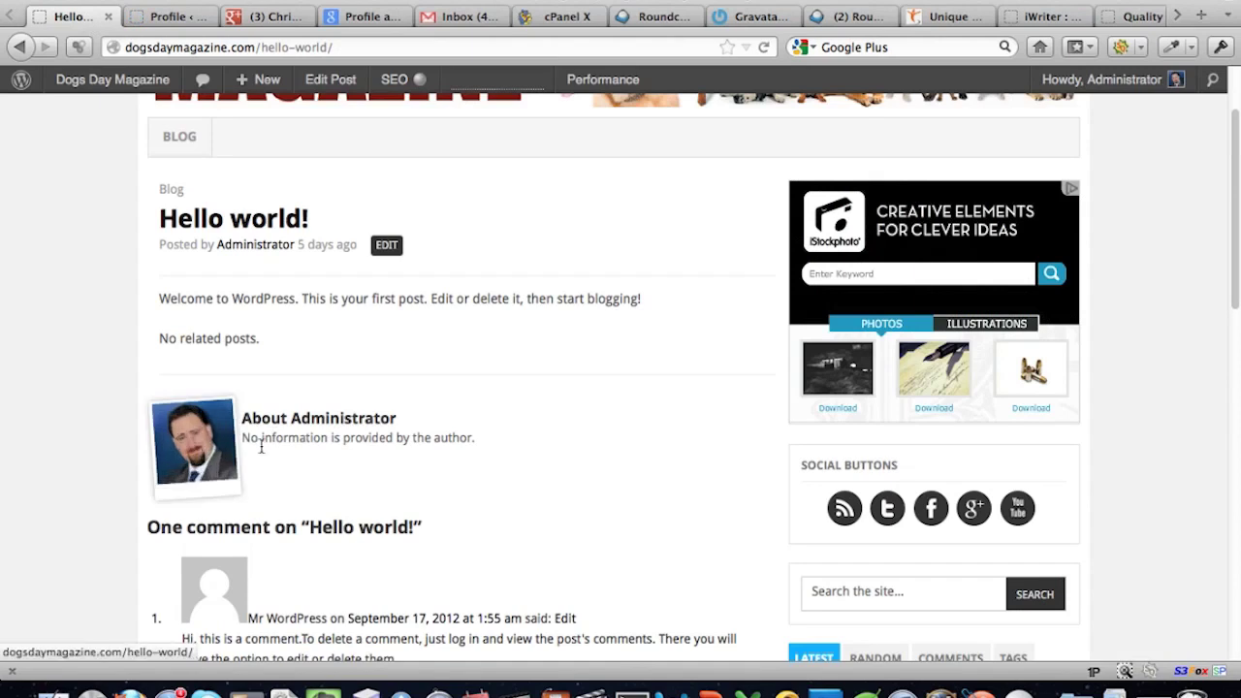
pyautogui.click(765, 48)
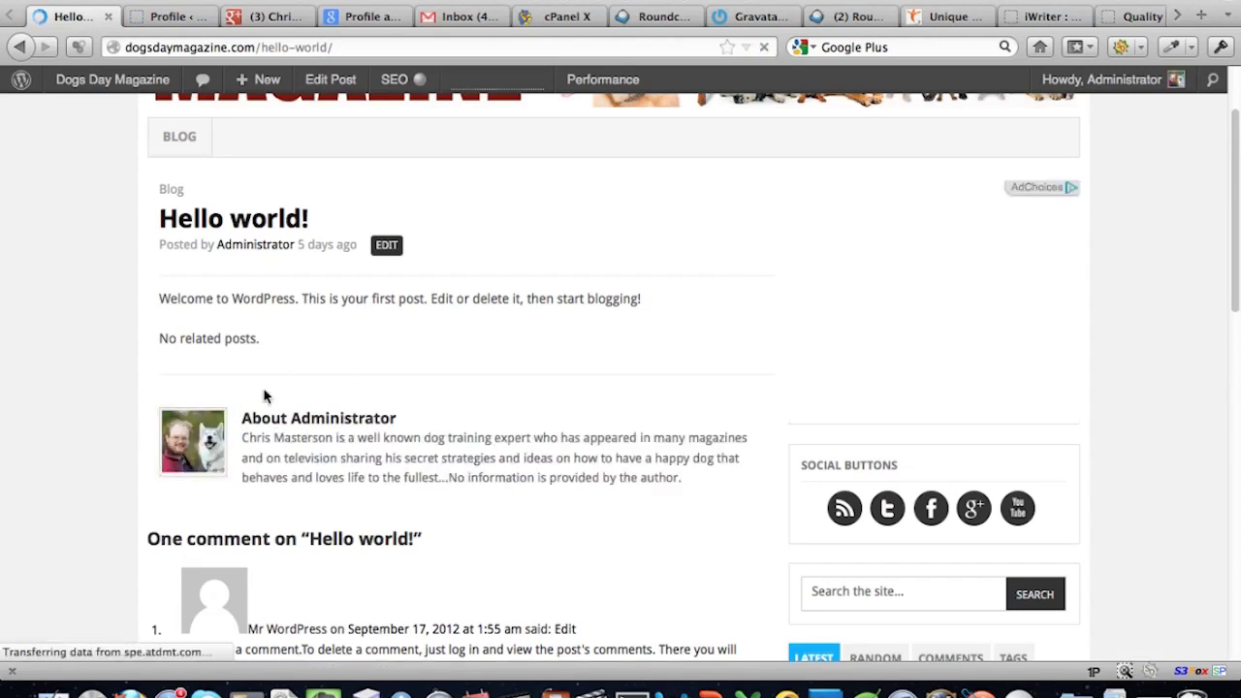
pyautogui.moveTo(215, 456)
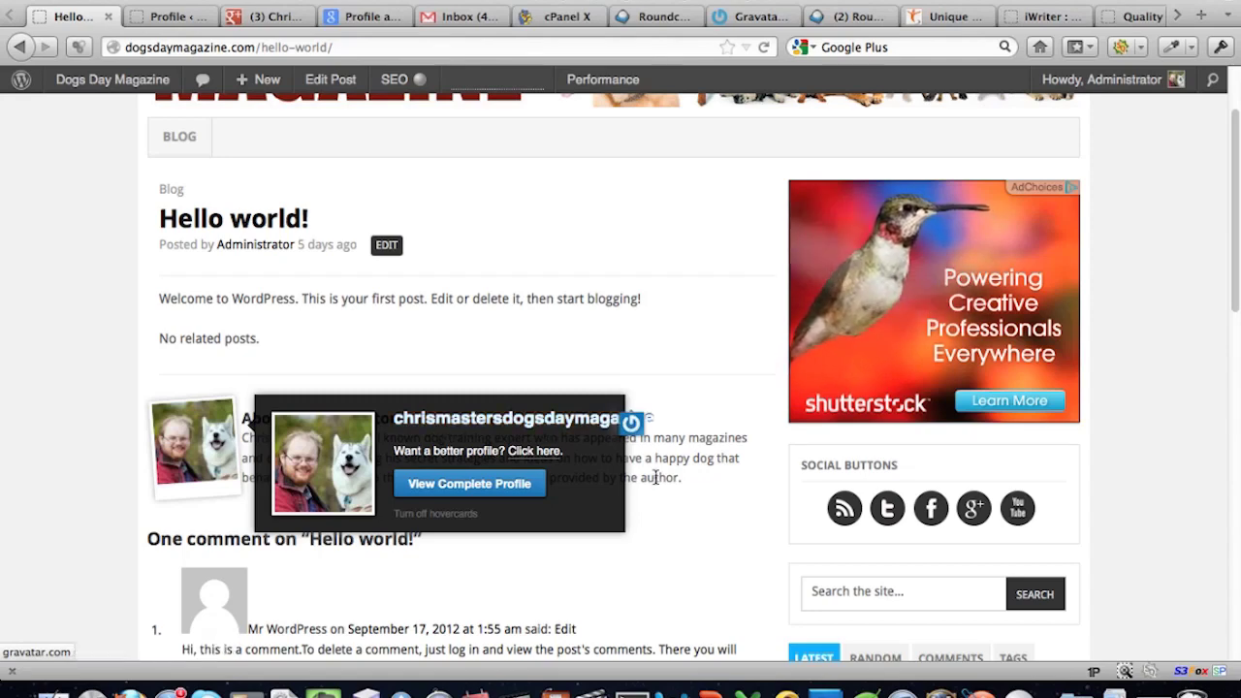
# Step: Glance at the Gravatar page, then review the post's new dog-trainer author box with husky photo
pyautogui.click(776, 27)
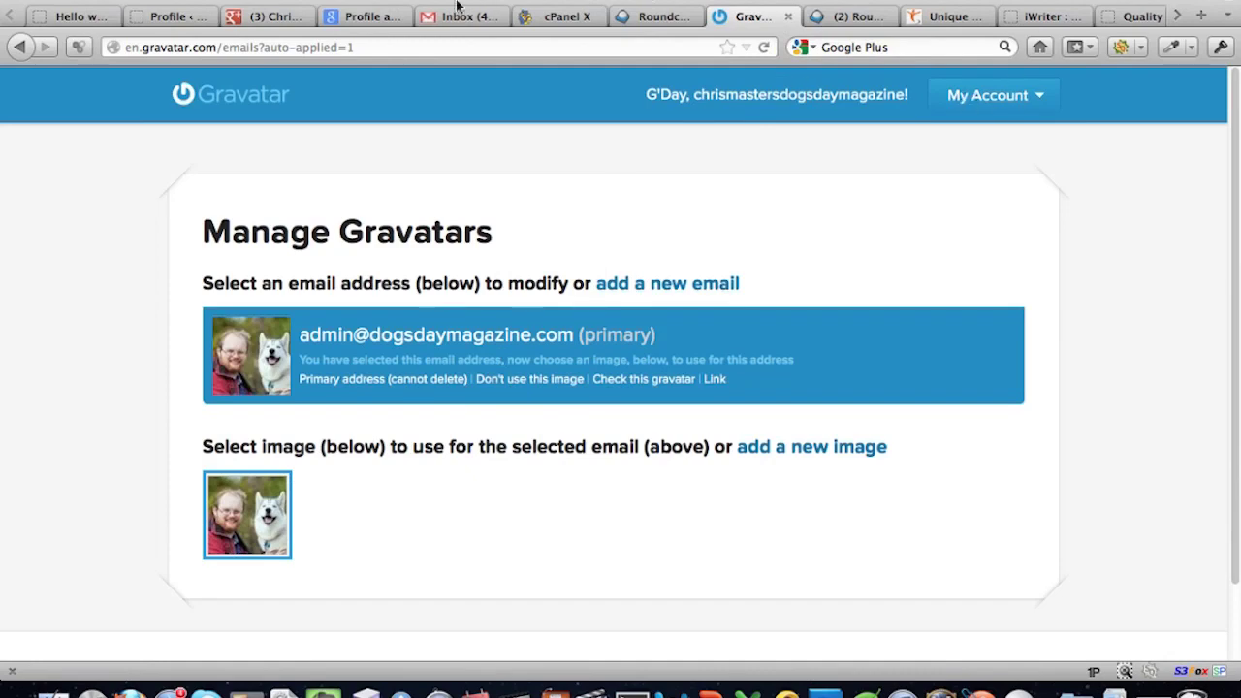
pyautogui.click(184, 18)
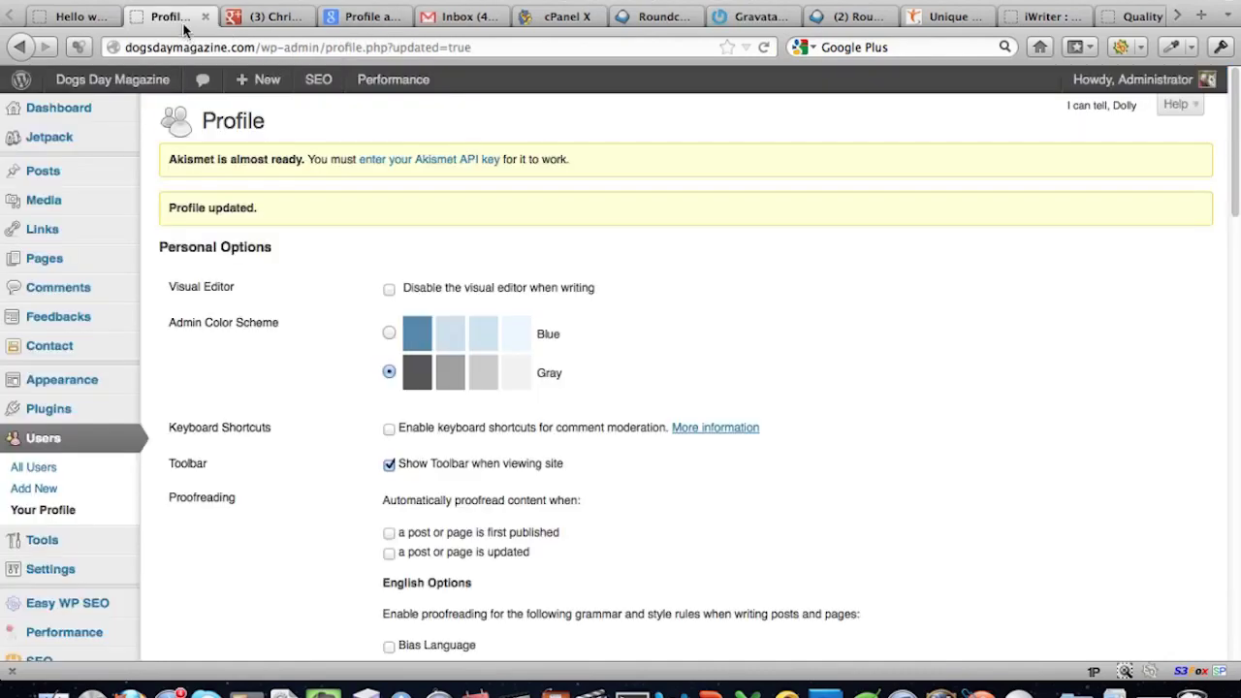
pyautogui.click(80, 17)
pyautogui.scroll(2, 354, 359)
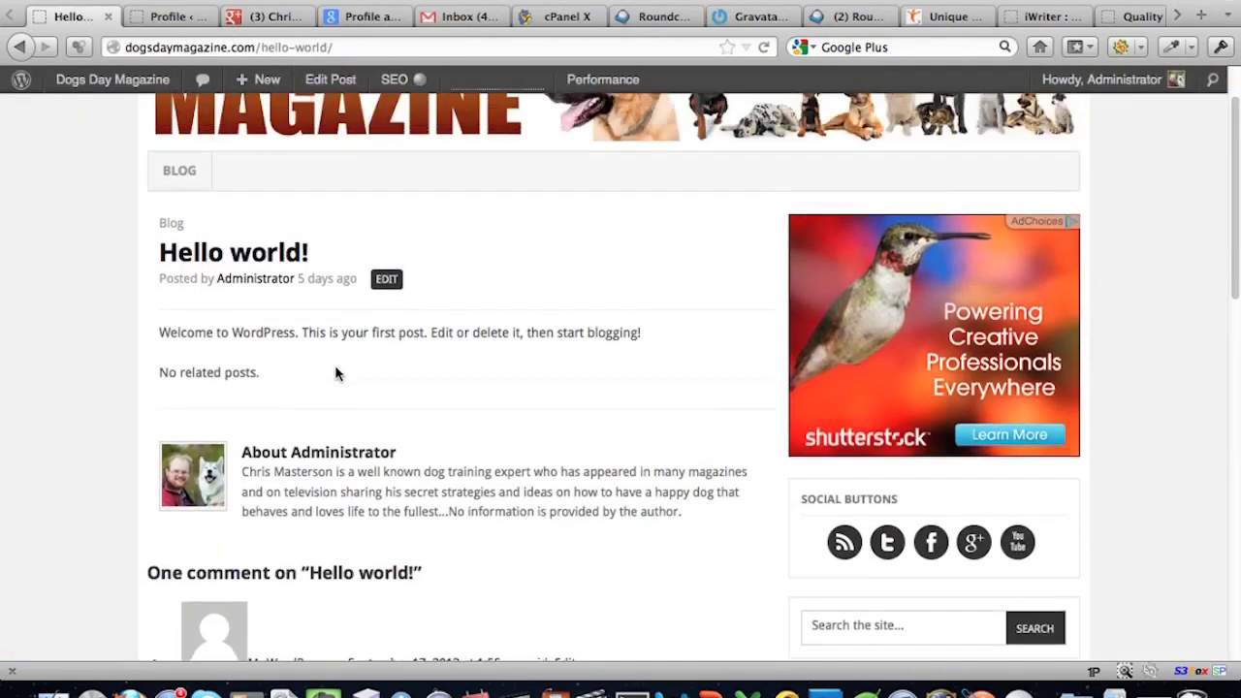
pyautogui.scroll(1, 328, 381)
pyautogui.moveTo(213, 543)
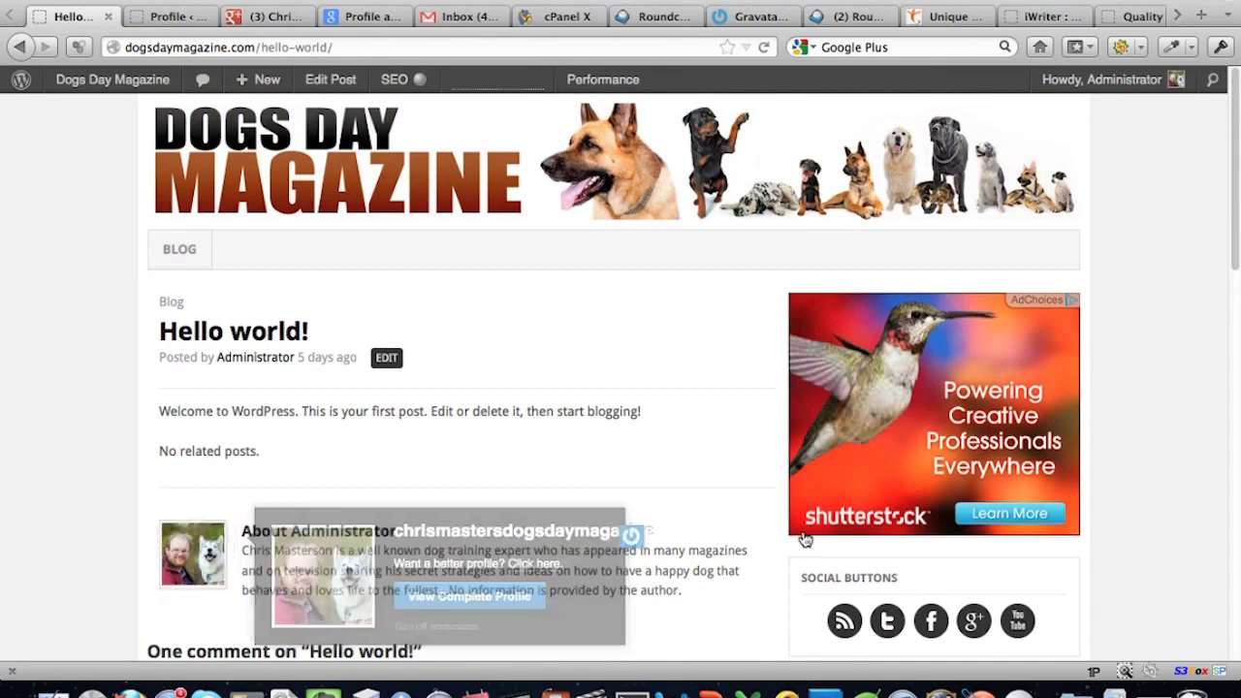
pyautogui.scroll(-1, 585, 479)
pyautogui.scroll(-10, 585, 479)
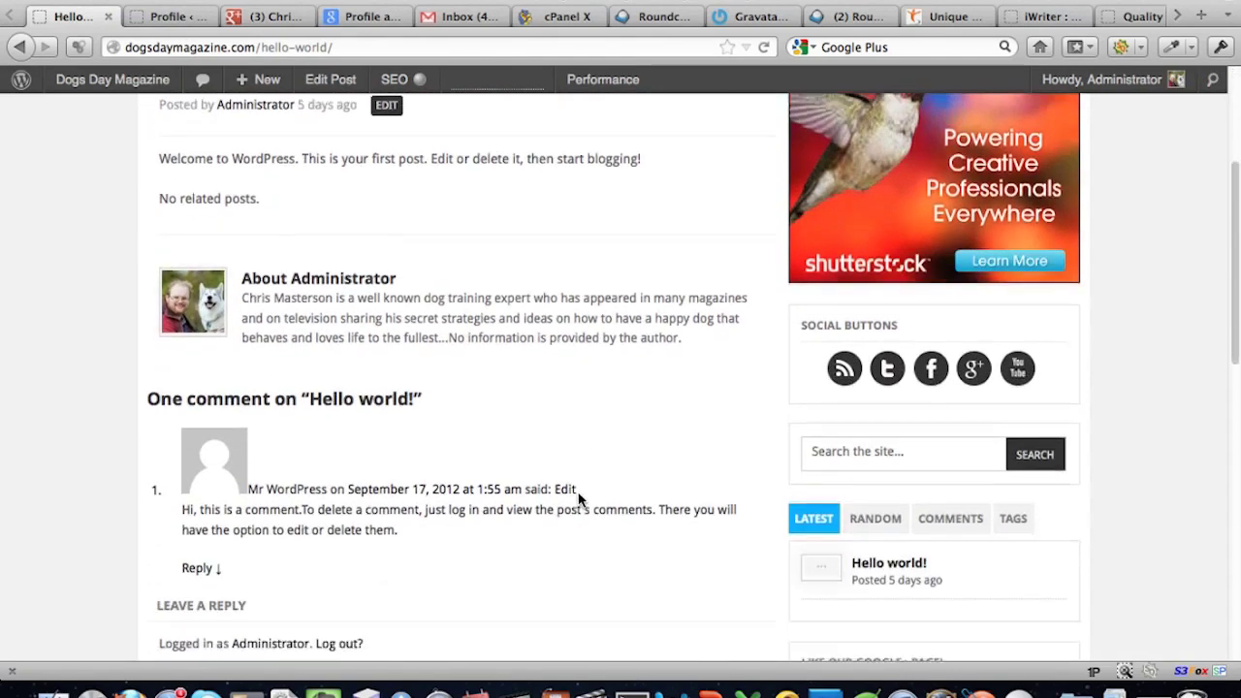
pyautogui.scroll(10, 573, 509)
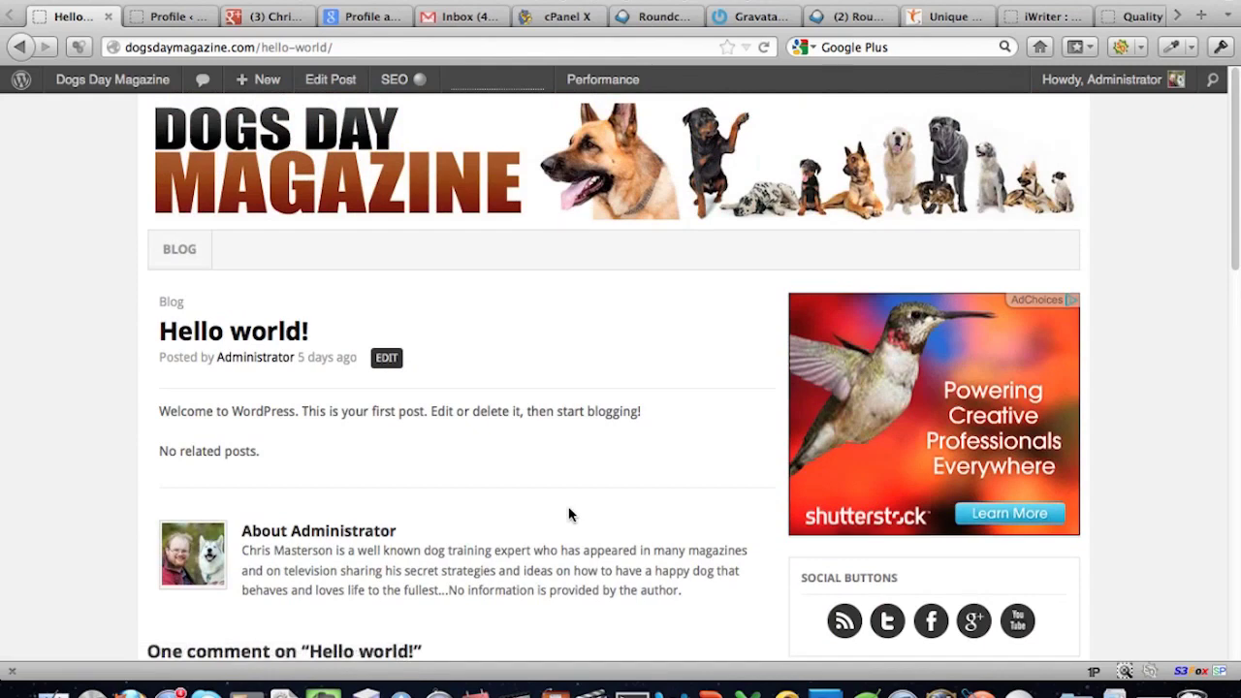
# Step: Close the WordPress profile, Google+, Google Accounts, webmail message, Gravatar and Roundcube tabs
pyautogui.click(194, 18)
pyautogui.click(204, 18)
pyautogui.click(205, 17)
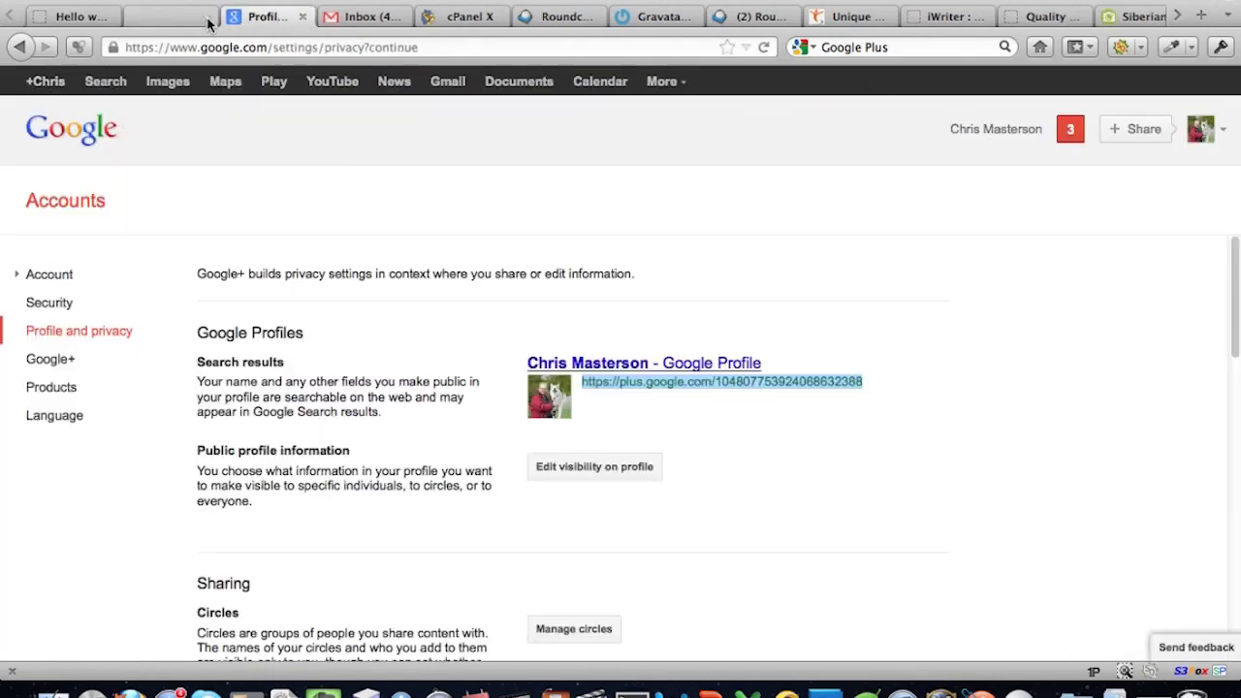
pyautogui.click(200, 18)
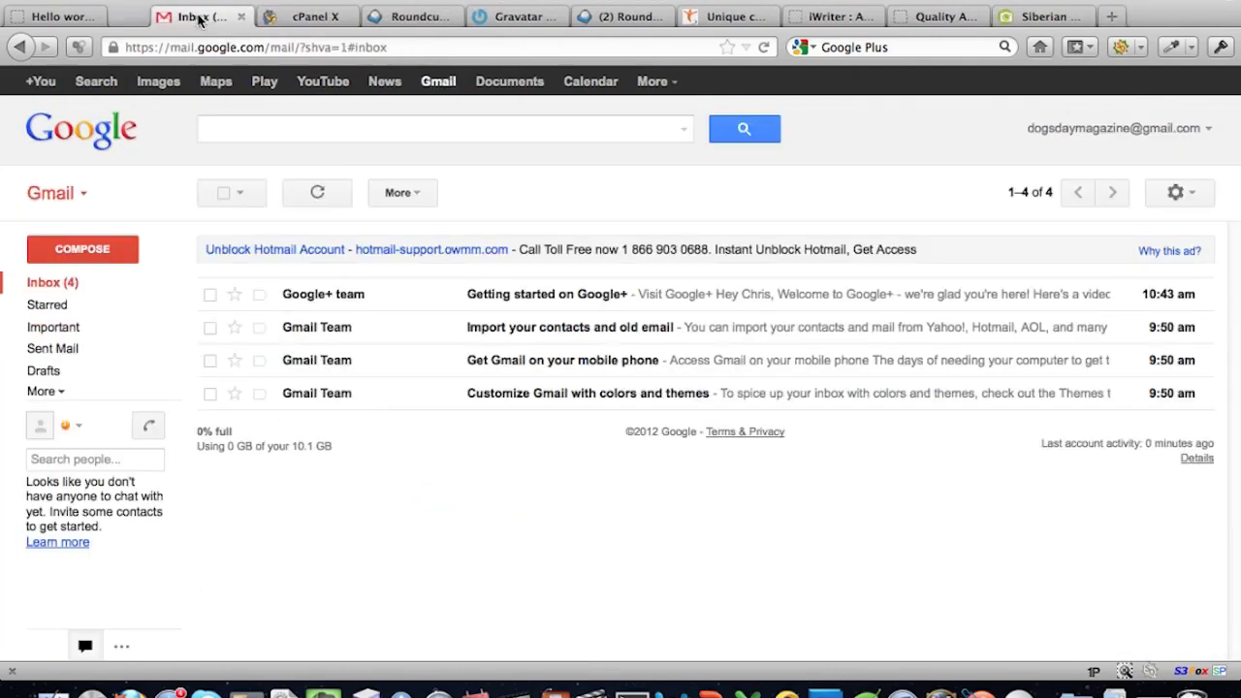
pyautogui.click(259, 17)
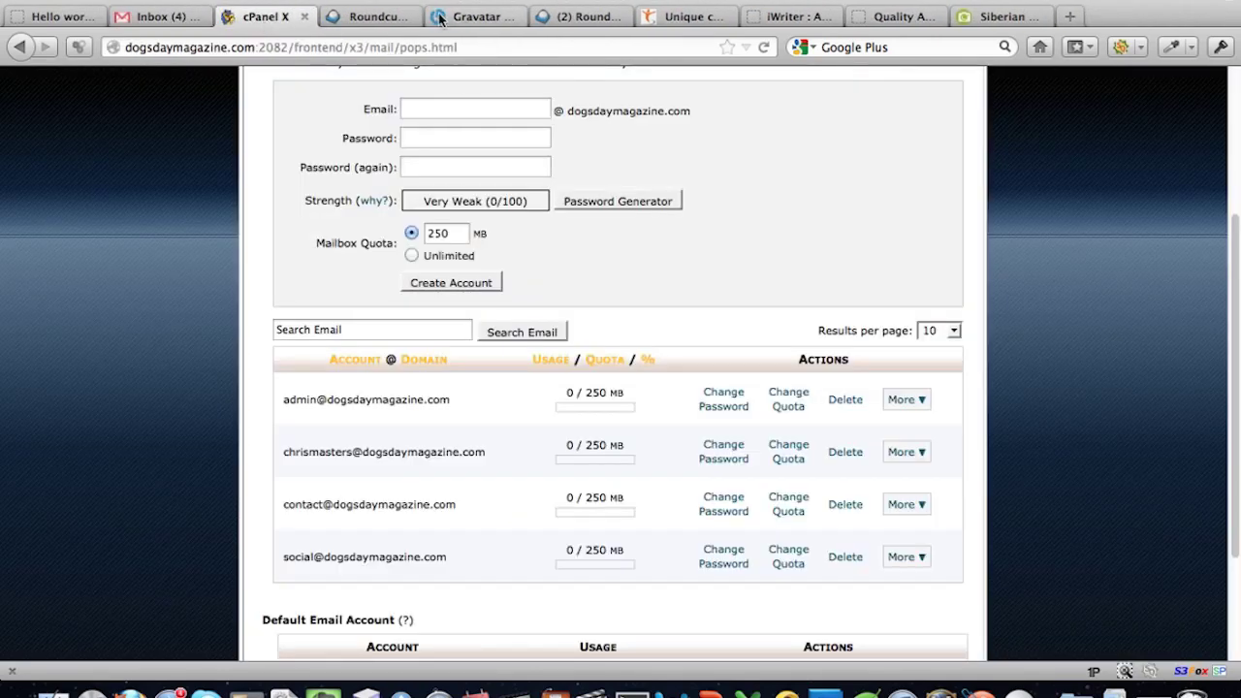
pyautogui.click(398, 17)
pyautogui.click(408, 19)
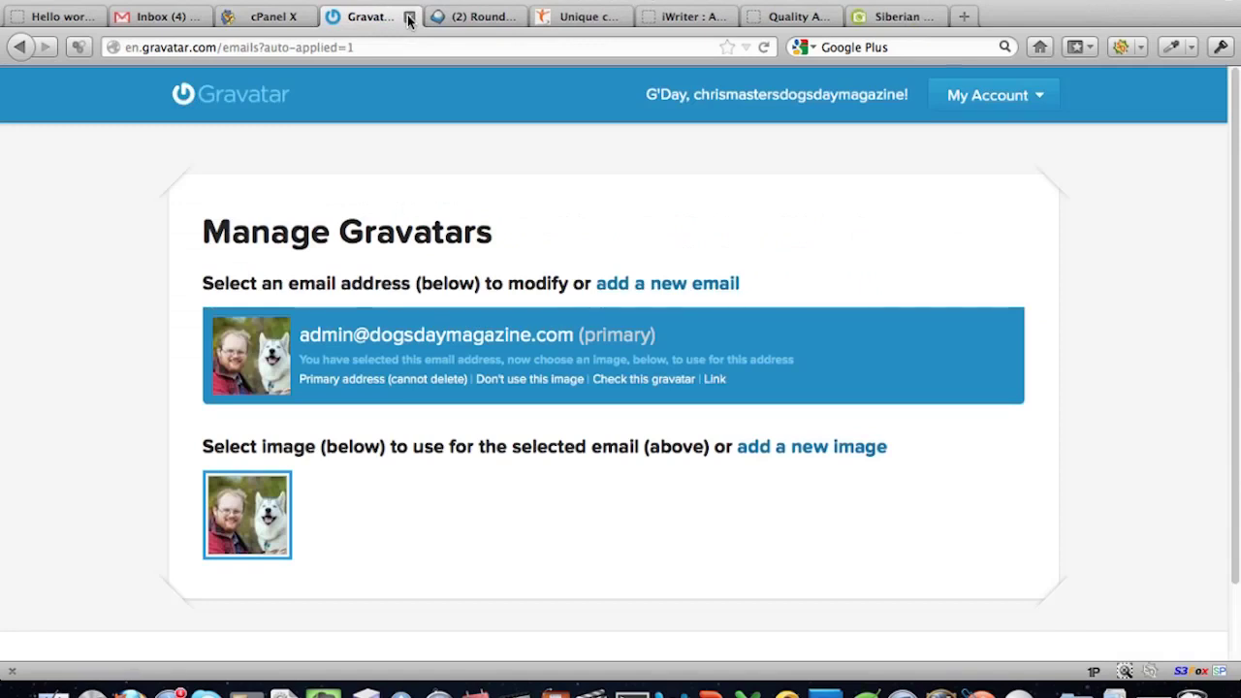
pyautogui.click(409, 20)
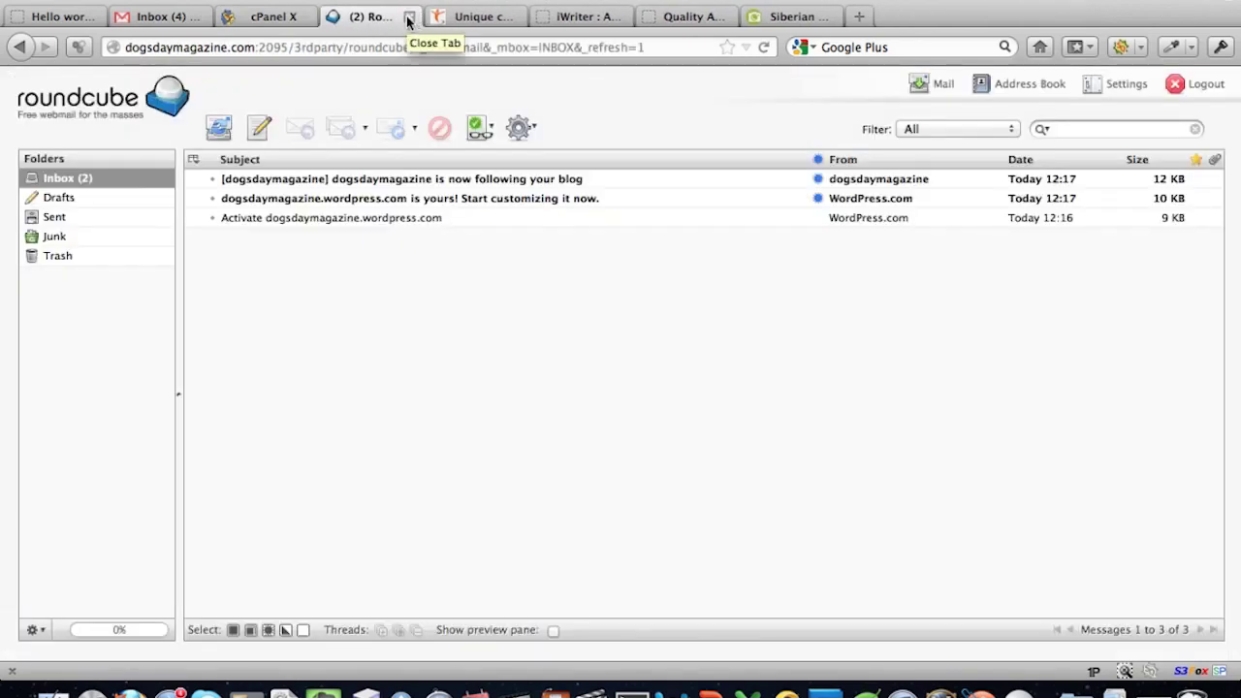
pyautogui.click(408, 19)
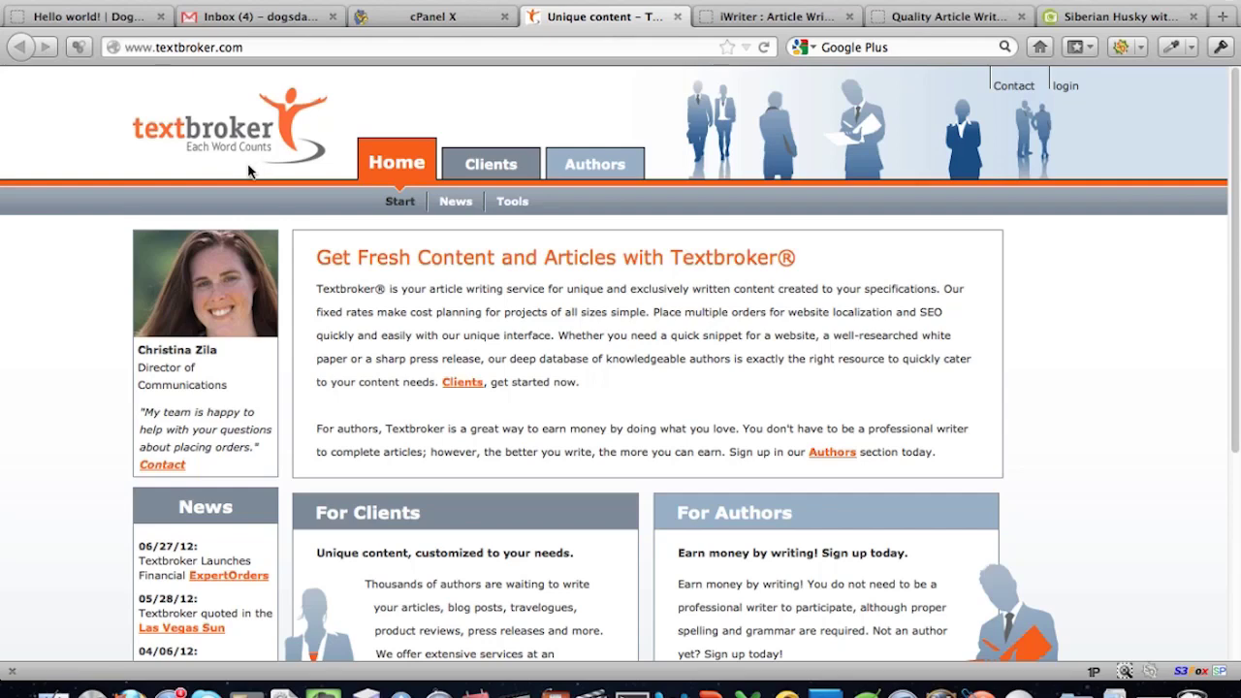
# Step: Scroll through the Textbroker homepage, then move on to the iWriter site tab
pyautogui.scroll(-2, 230, 185)
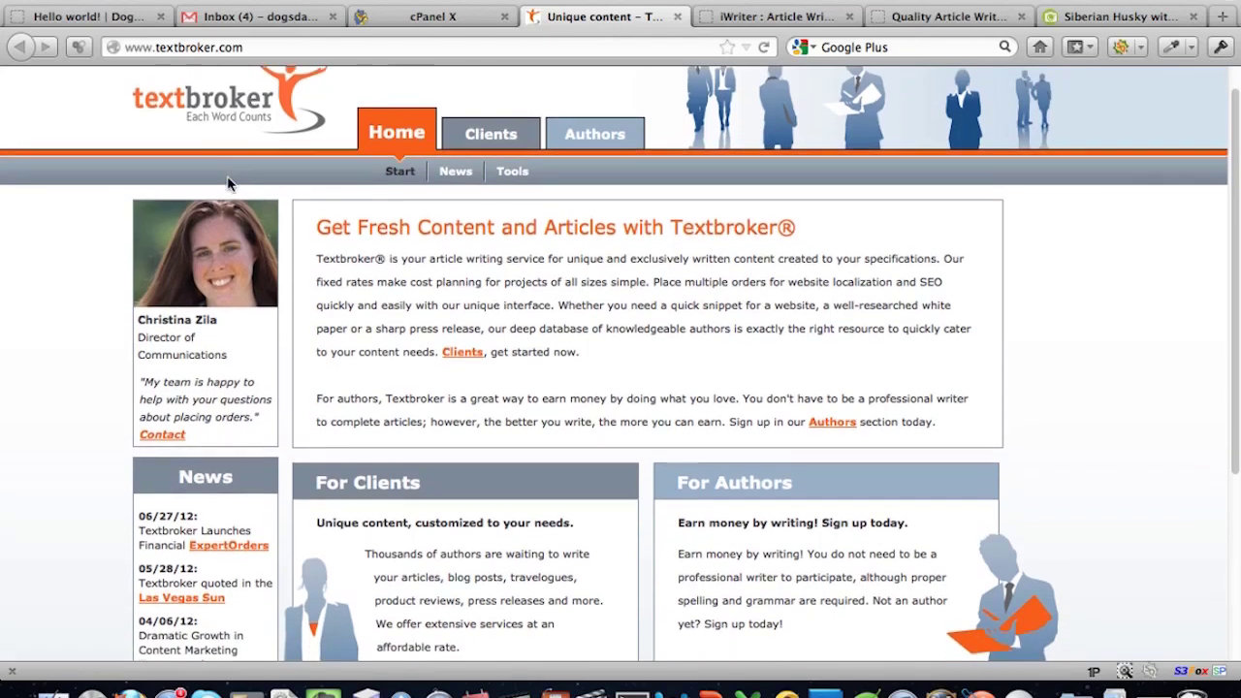
pyautogui.scroll(-1, 229, 184)
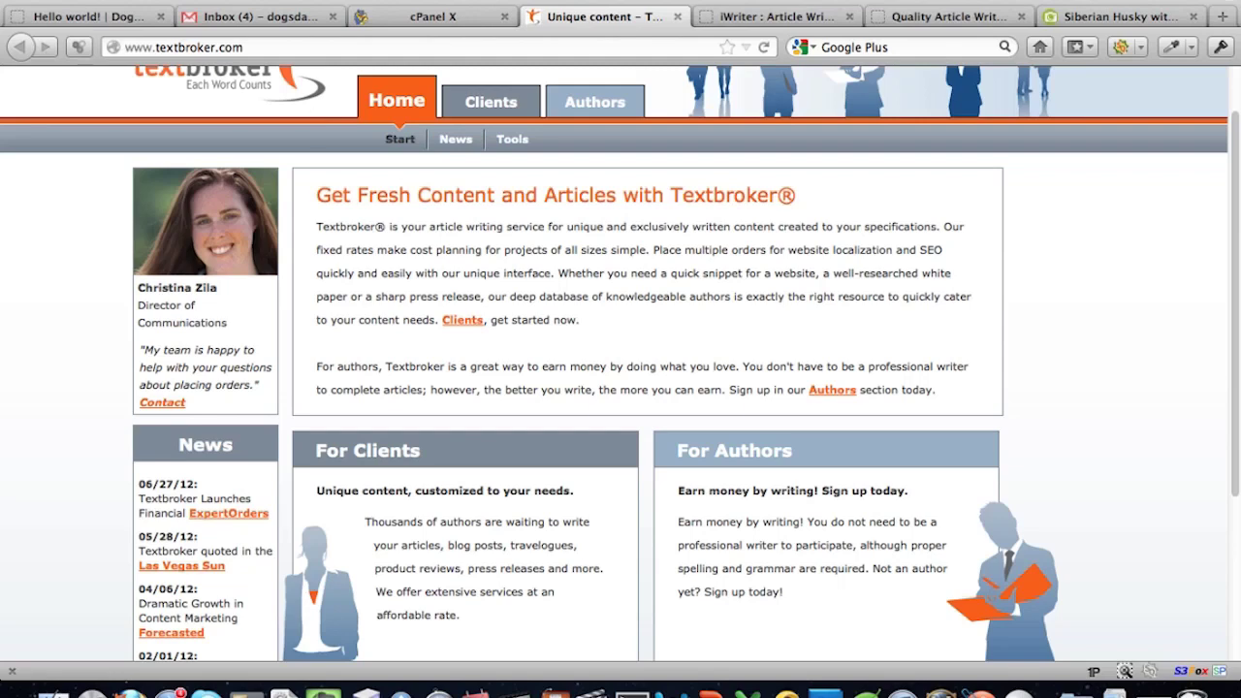
pyautogui.click(765, 19)
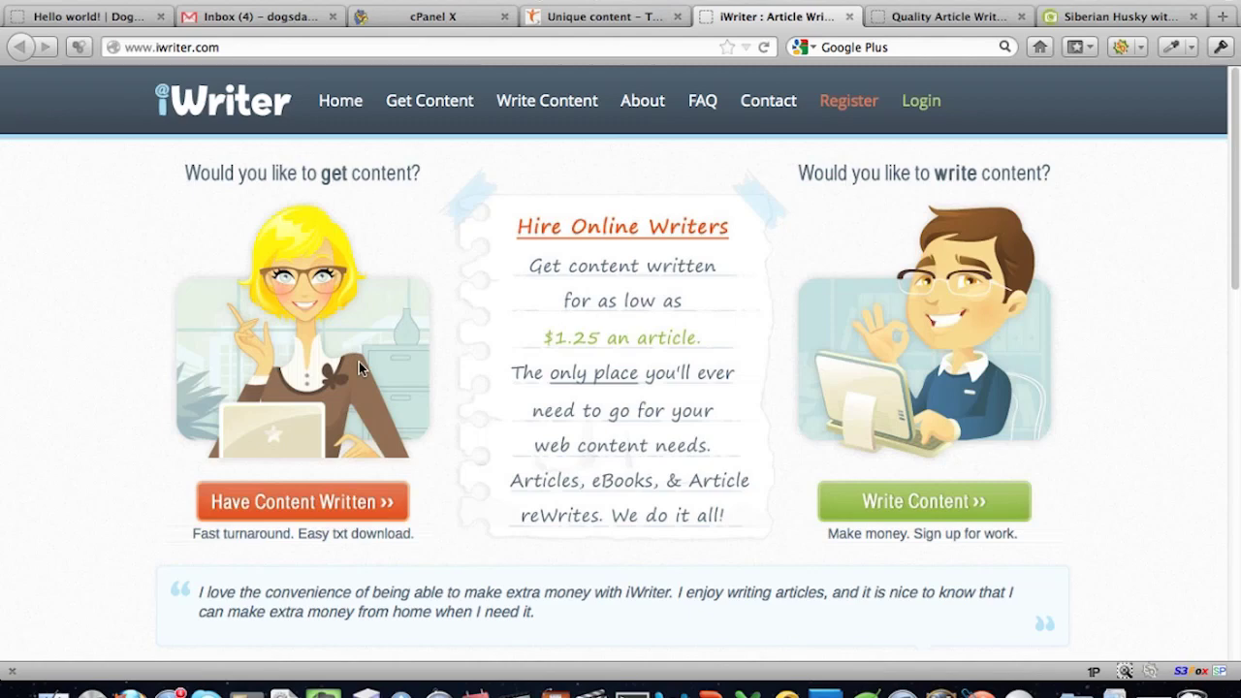
# Step: Switch to the 99centarticles.com 'Quality Article Writ...' tab
pyautogui.click(960, 19)
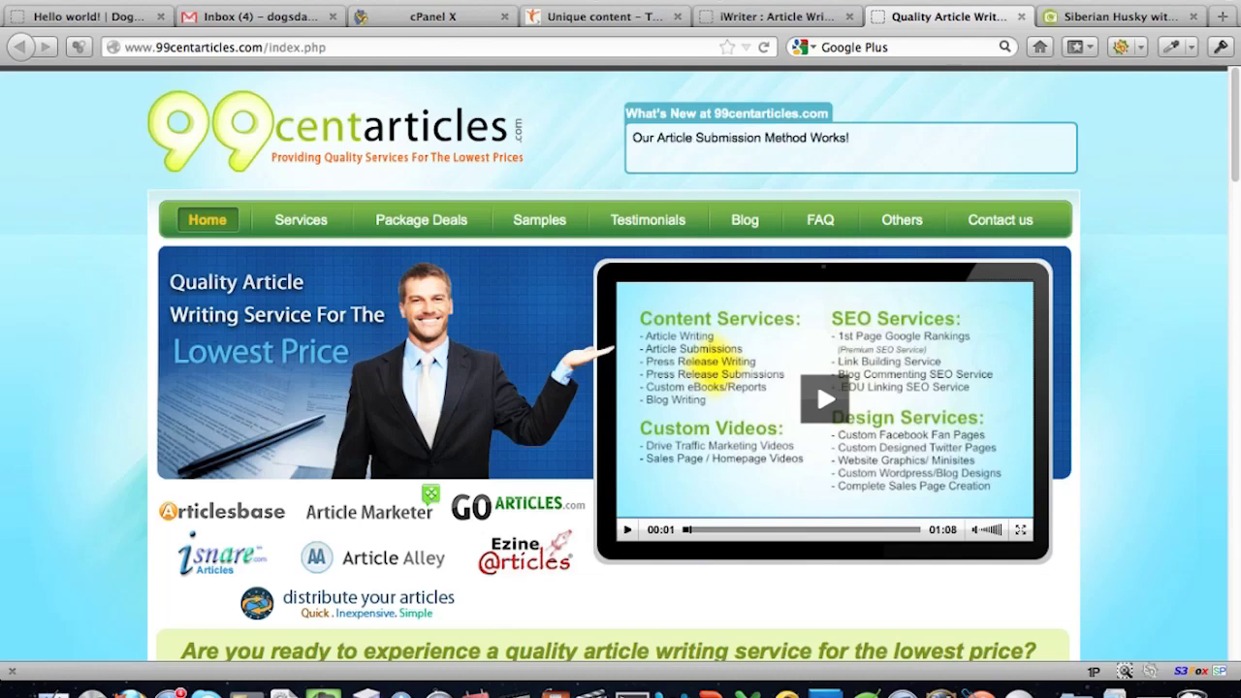
# Step: Return to Textbroker and open the client registration form from the clients section
pyautogui.click(638, 20)
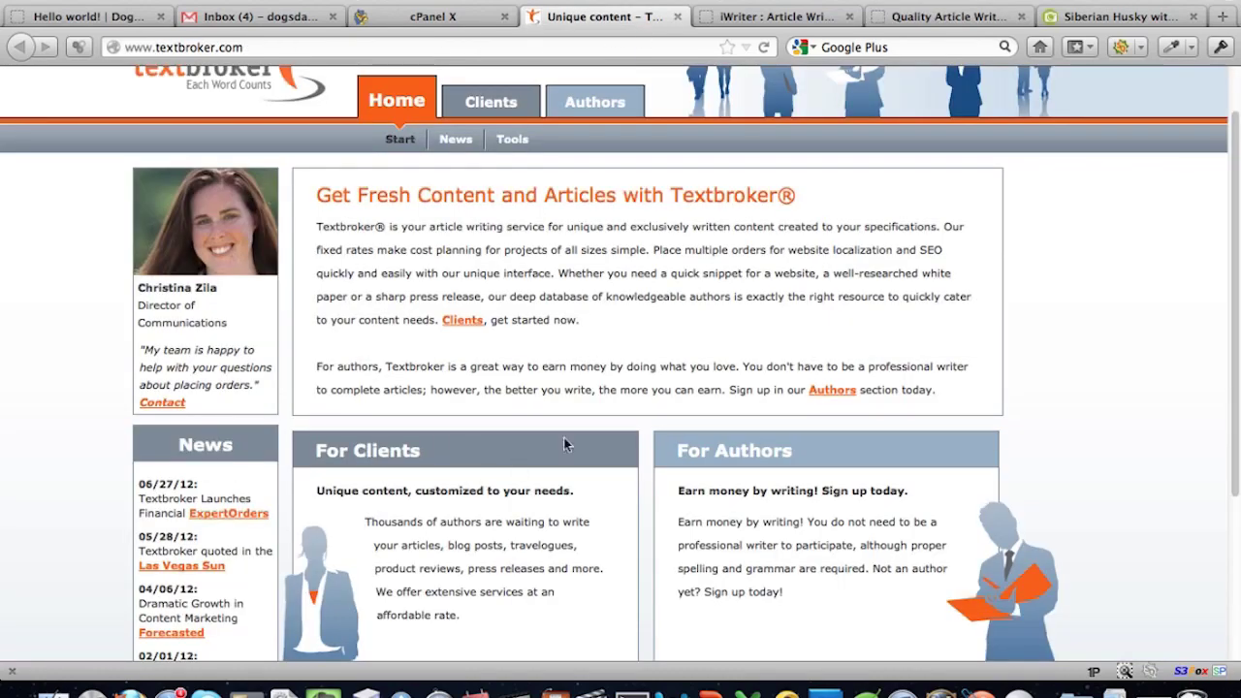
pyautogui.scroll(2, 711, 331)
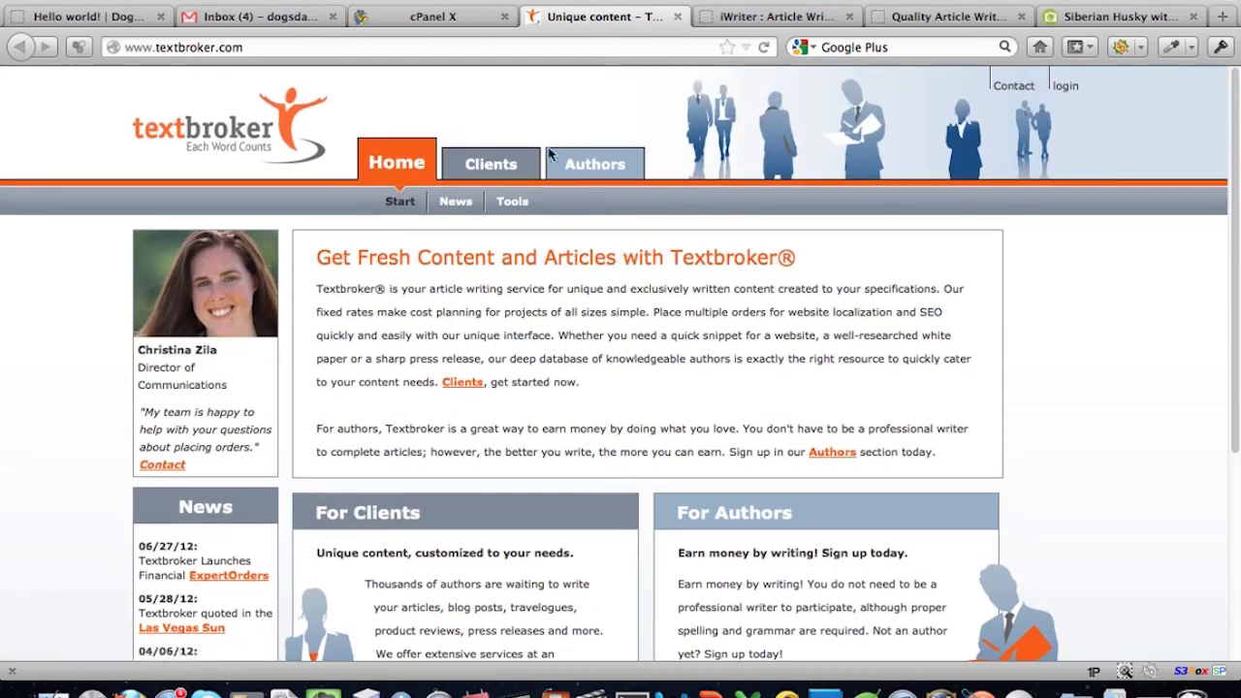
pyautogui.click(495, 166)
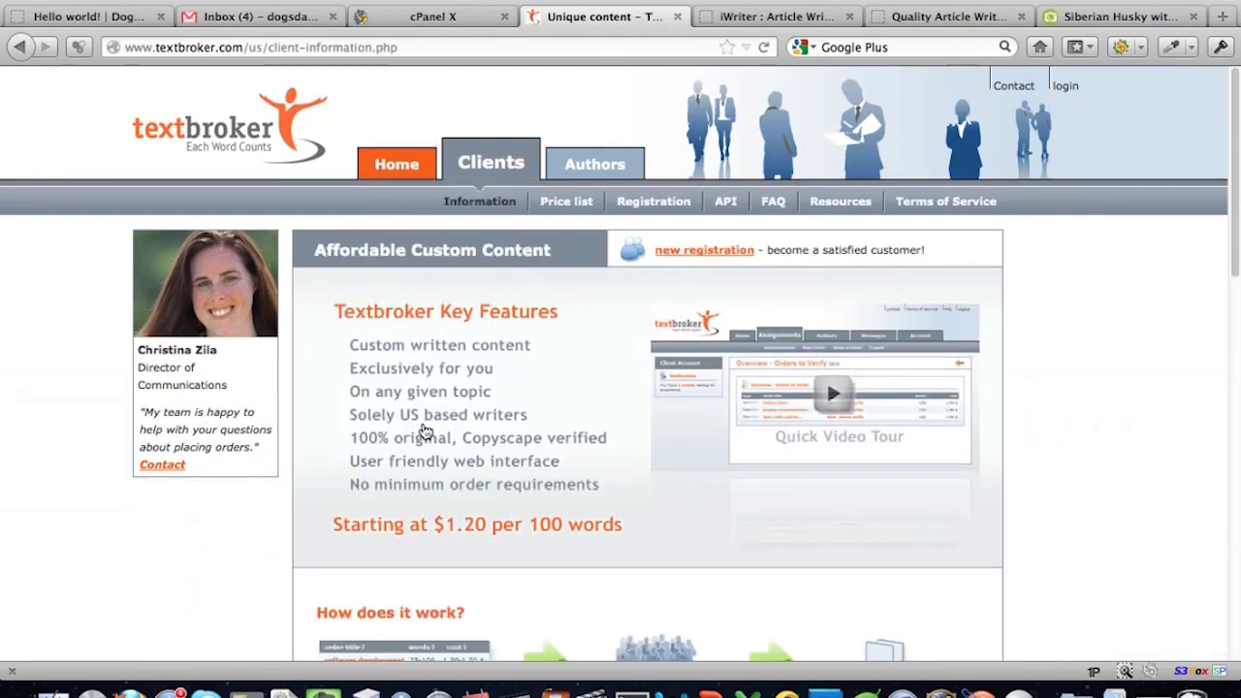
pyautogui.scroll(-2, 425, 431)
pyautogui.click(682, 195)
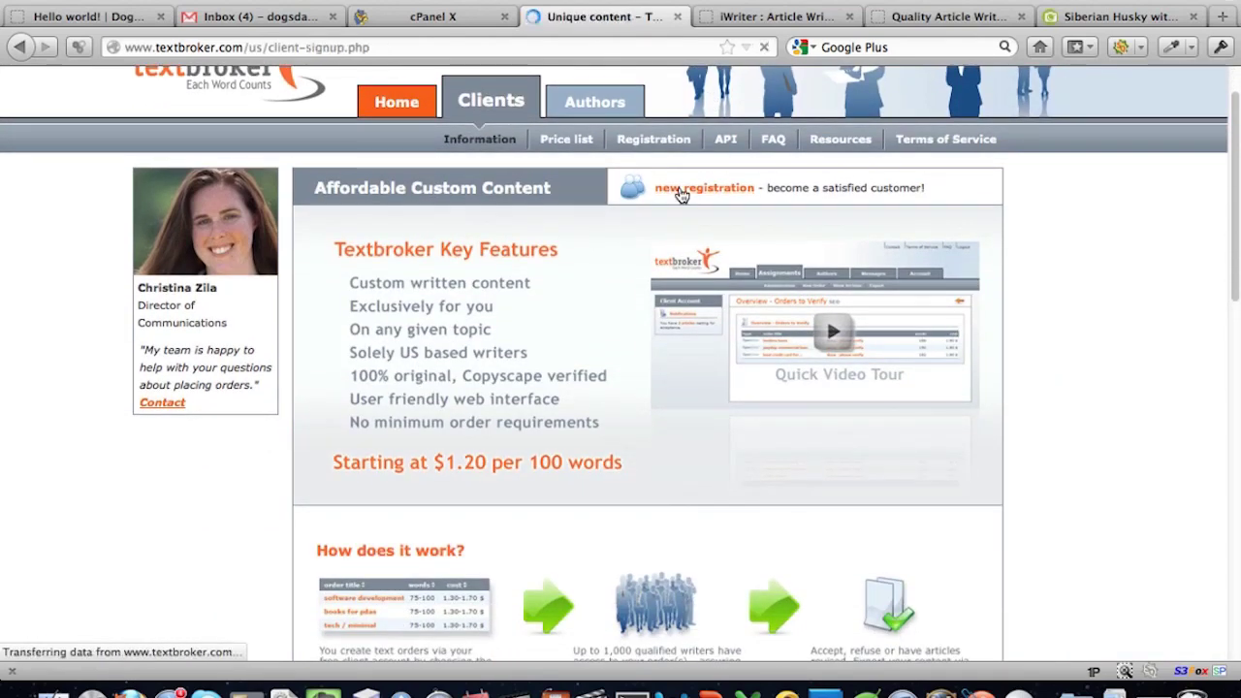
# Step: Enter the account e-mail and password twice, accept the terms and submit the registration
pyautogui.click(580, 356)
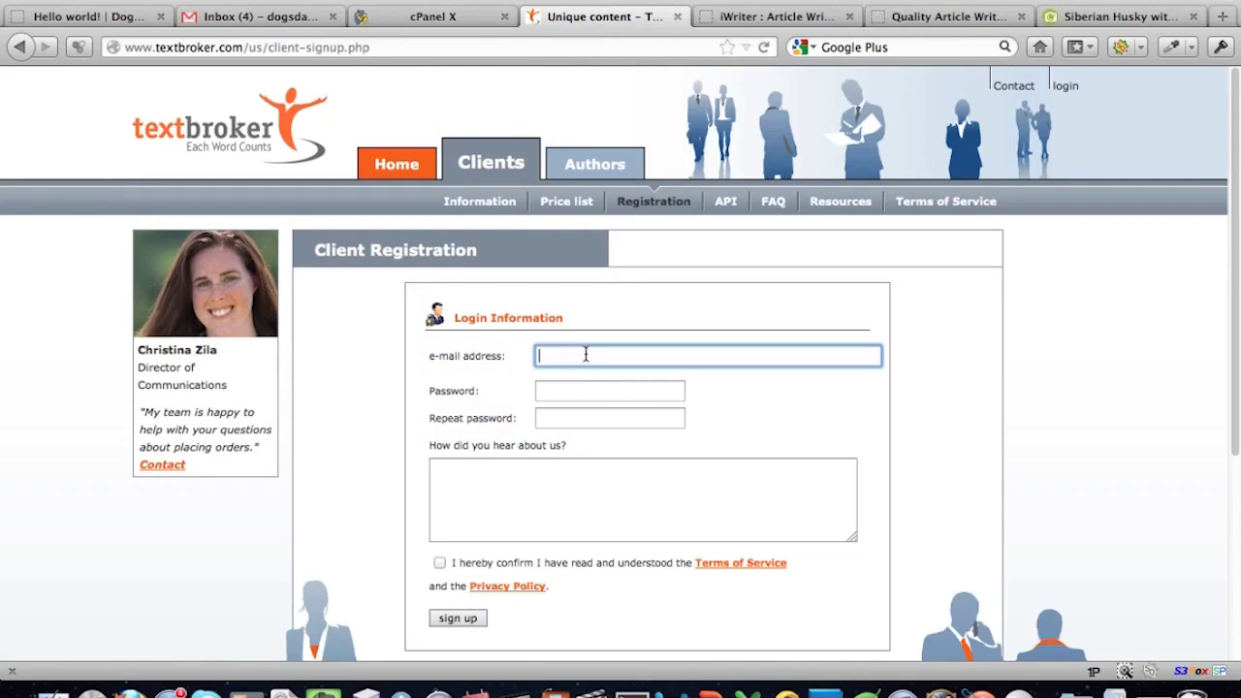
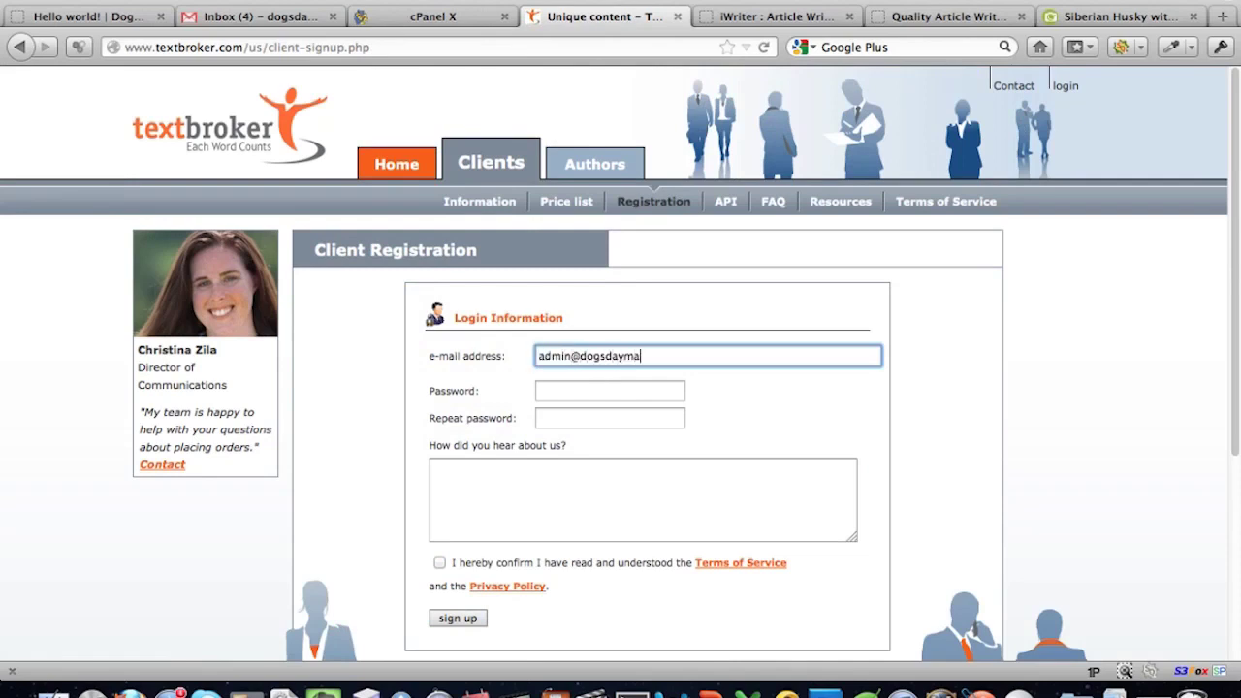
pyautogui.press('Tab')
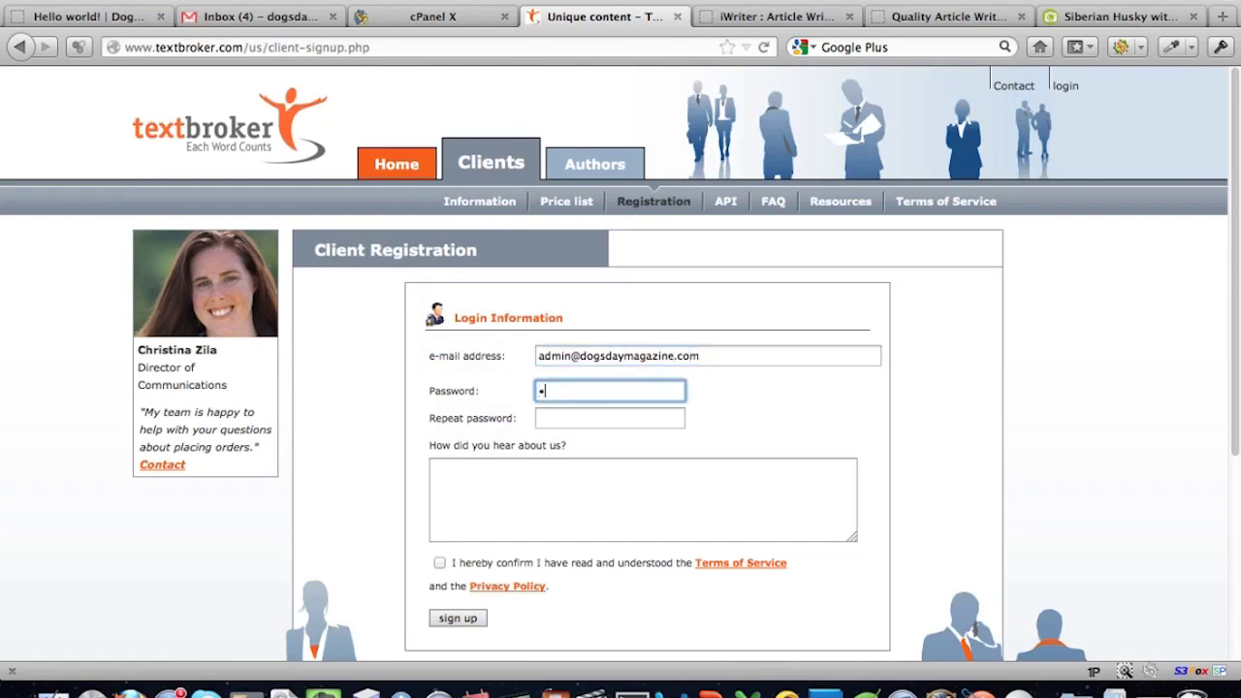
pyautogui.press('Tab')
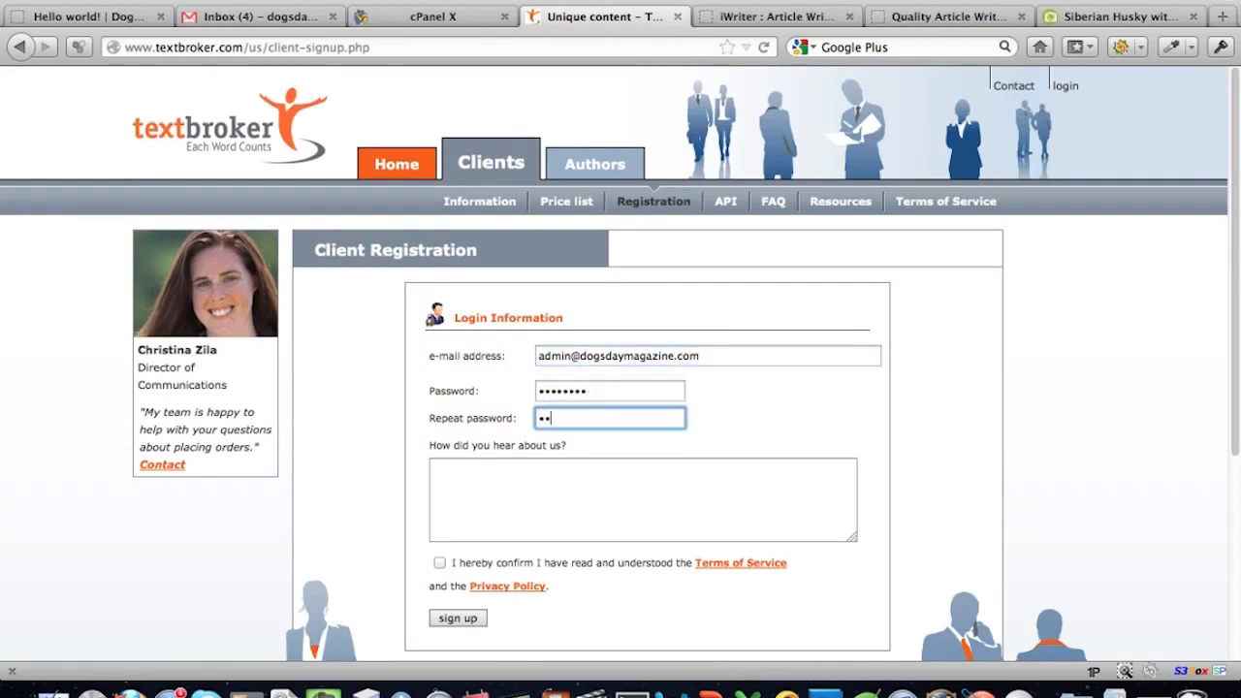
pyautogui.click(439, 562)
pyautogui.click(451, 618)
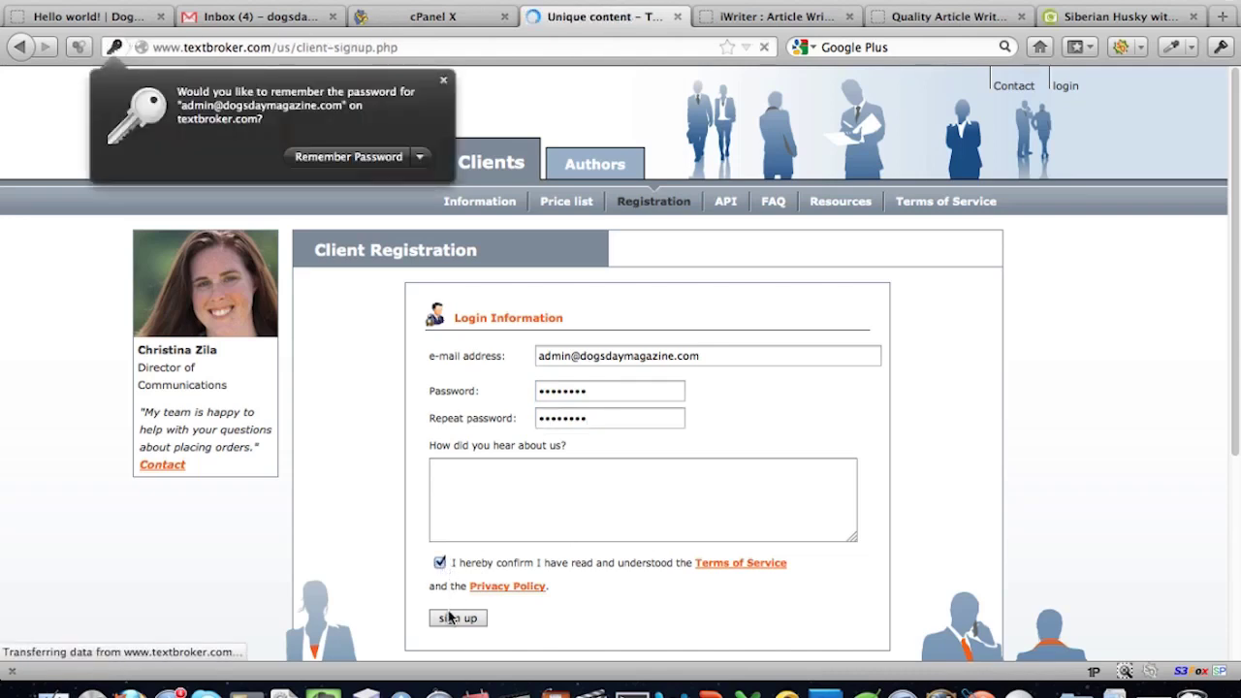
# Step: Re-enter both passwords, give 'Google' as the referral source, accept terms and resubmit
pyautogui.click(573, 510)
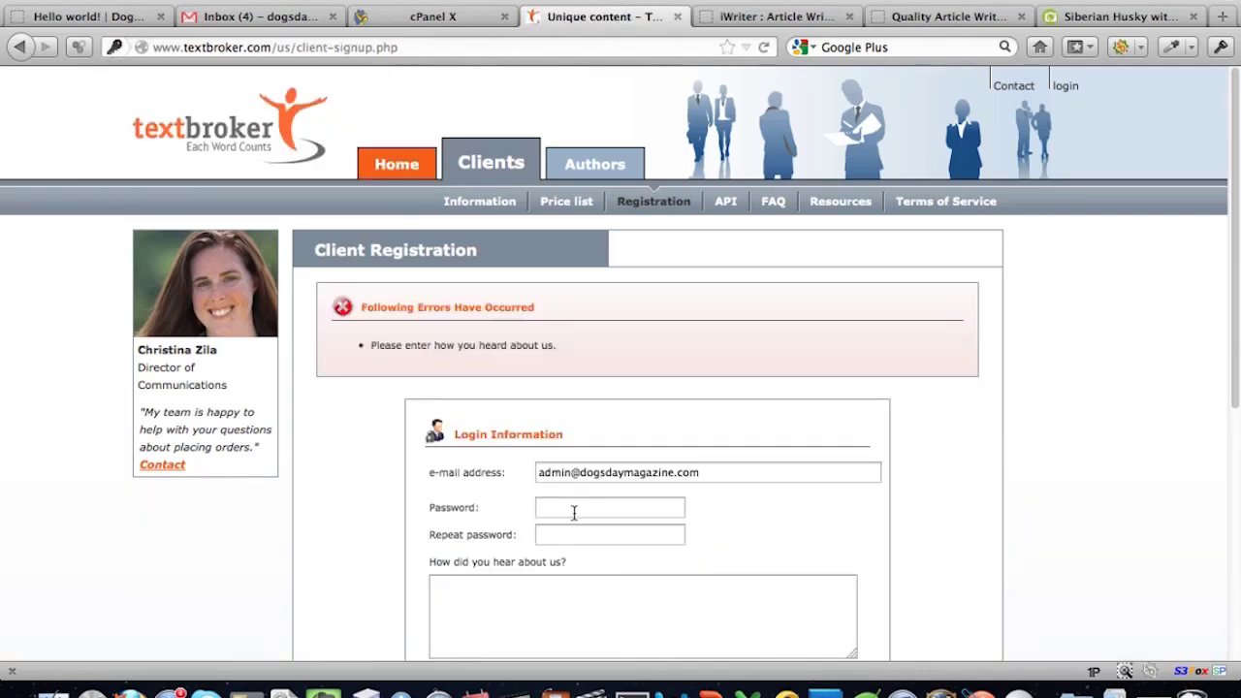
pyautogui.click(590, 507)
pyautogui.write('••••••')
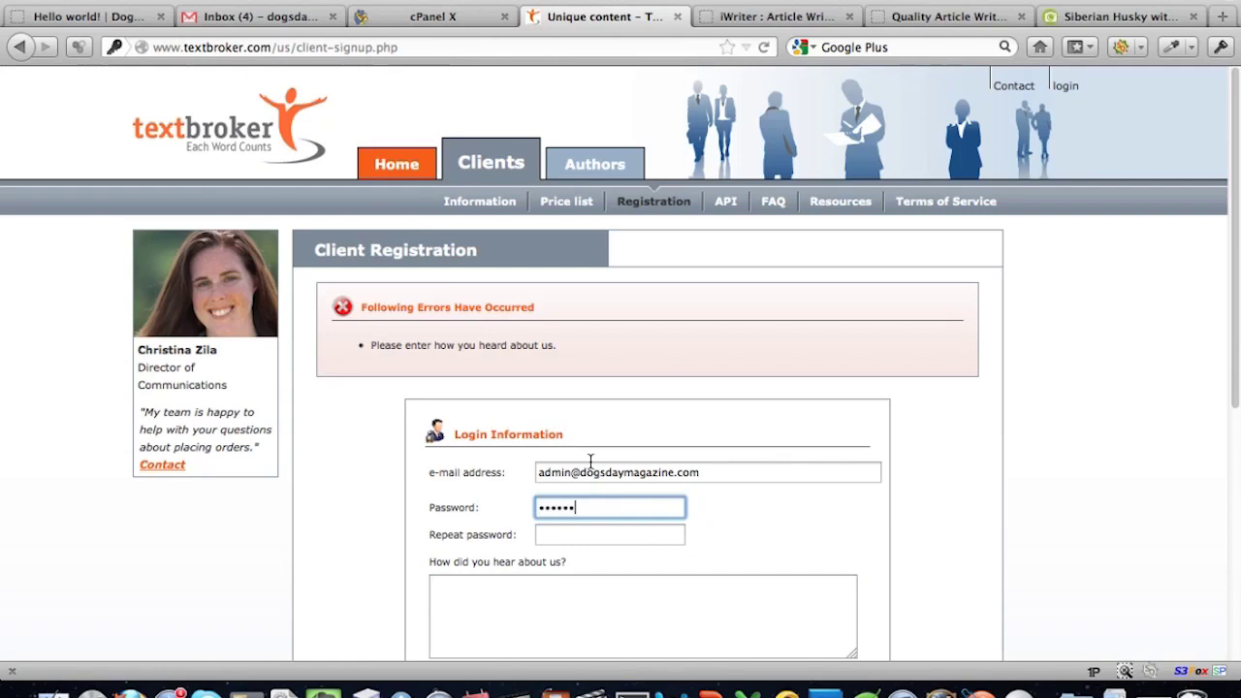
pyautogui.click(610, 535)
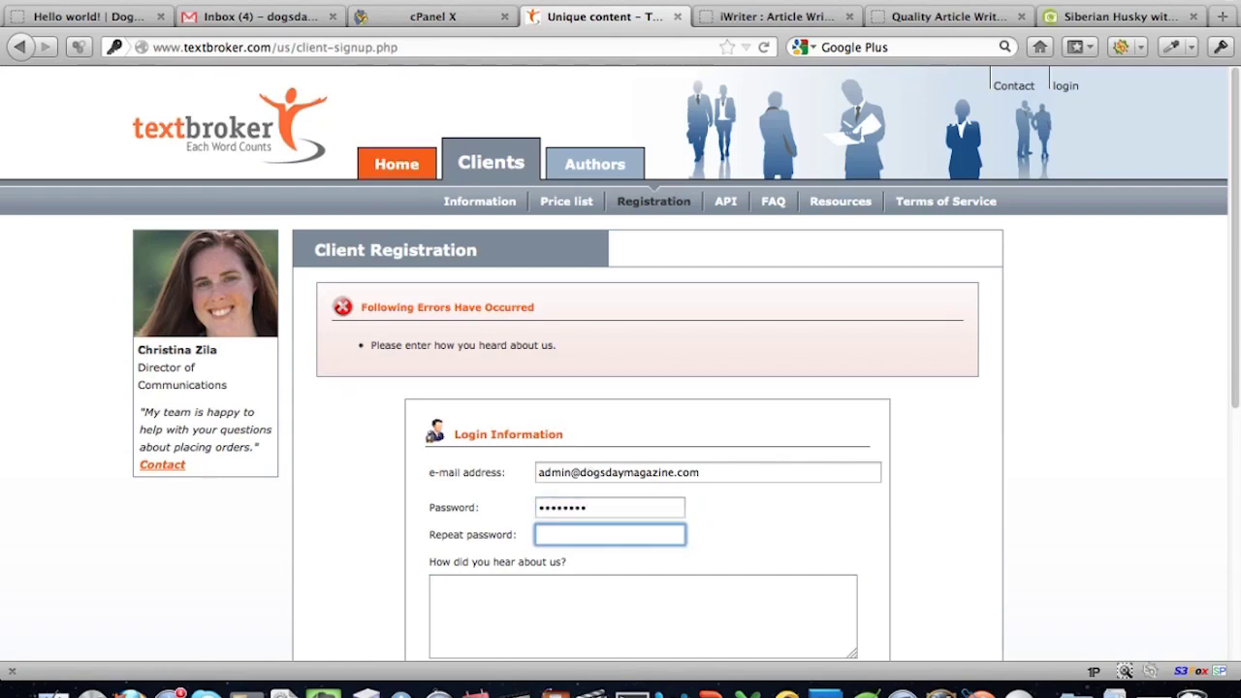
pyautogui.write('••••••••')
pyautogui.press('Tab')
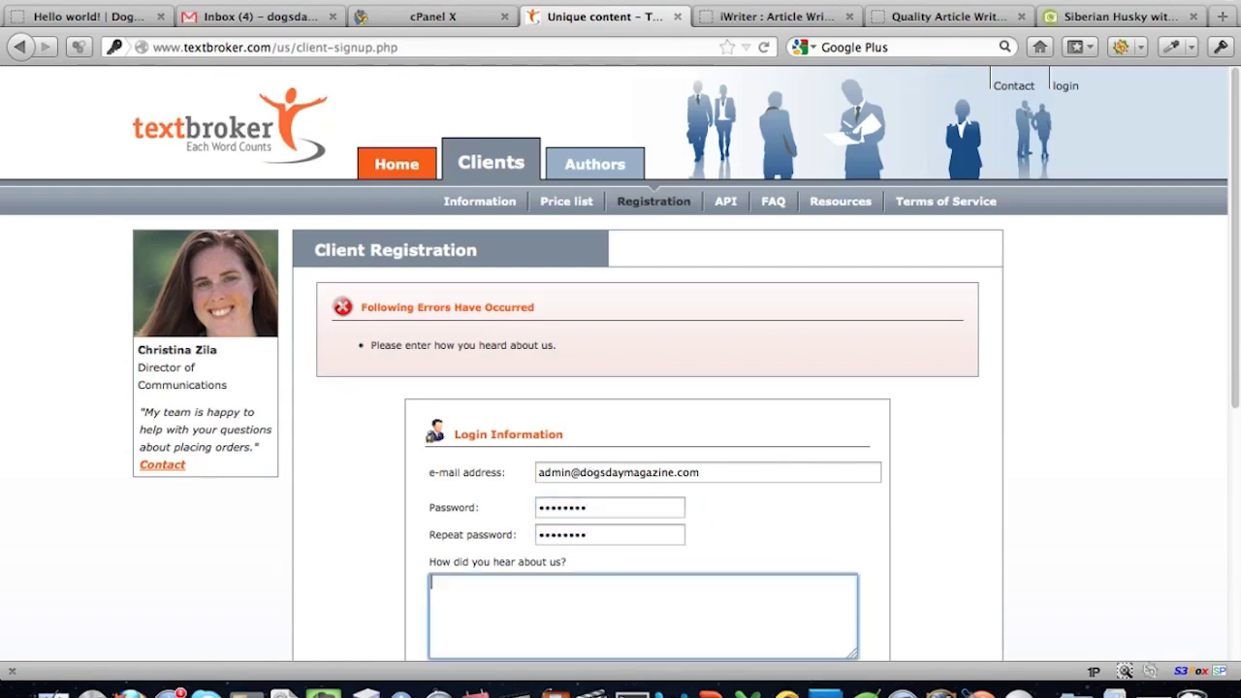
pyautogui.write('Google')
pyautogui.scroll(-5, 608, 587)
pyautogui.scroll(-3, 608, 587)
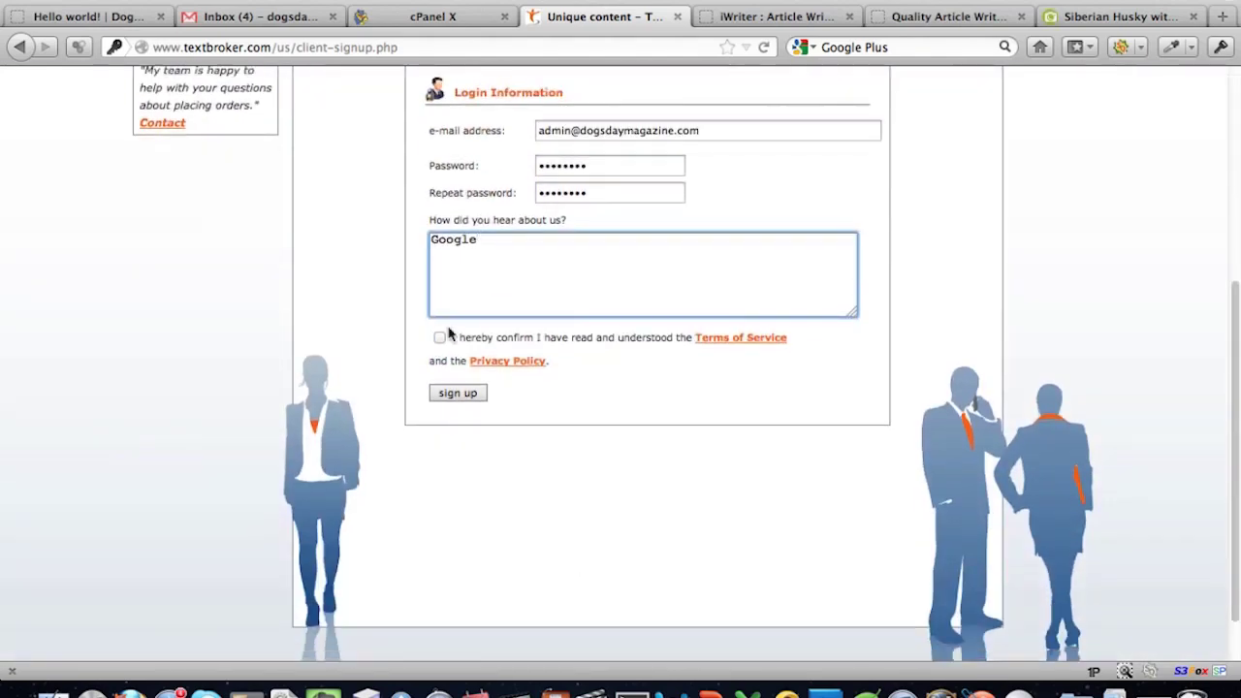
pyautogui.click(439, 336)
pyautogui.click(448, 393)
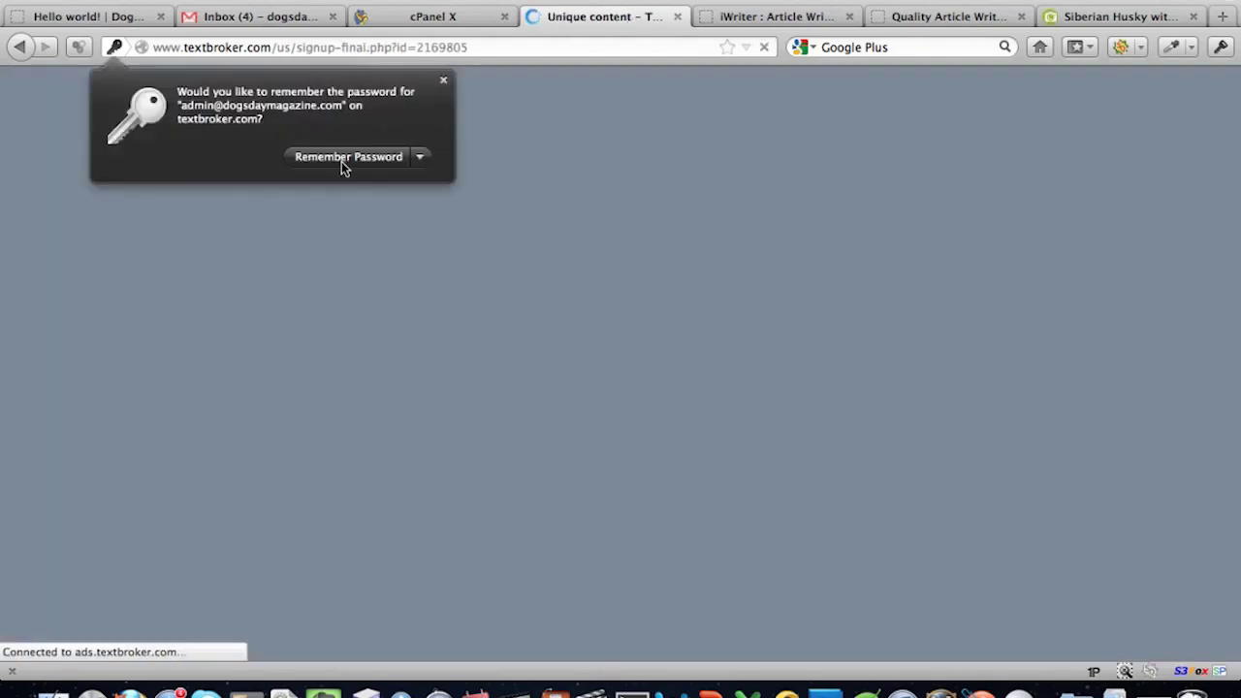
pyautogui.click(345, 158)
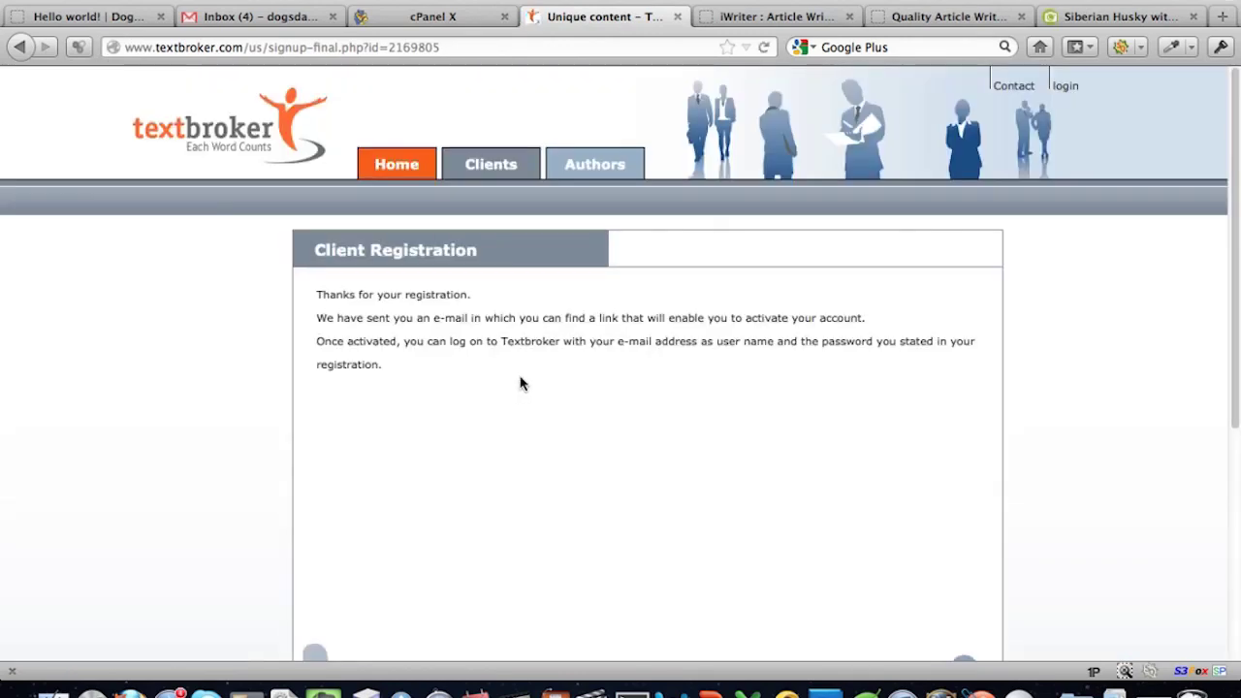
# Step: Open the mailbox in Roundcube via cPanel, read the Textbroker activation e-mail and follow its link
pyautogui.click(285, 19)
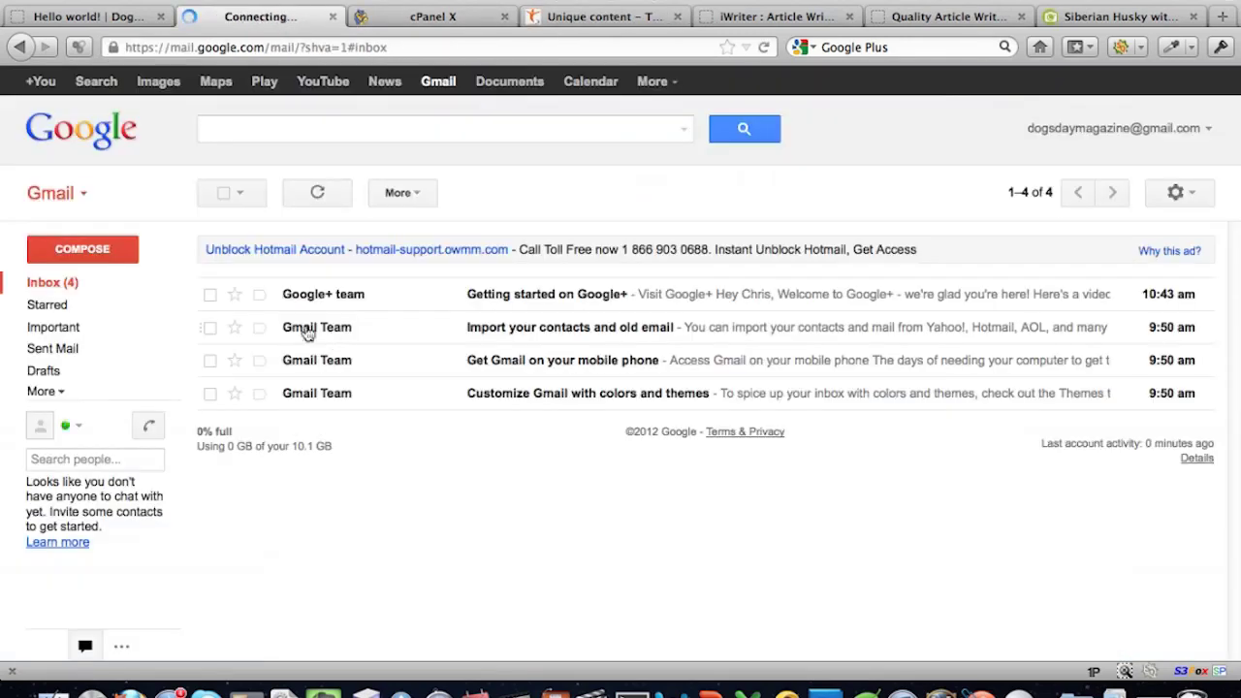
pyautogui.click(478, 20)
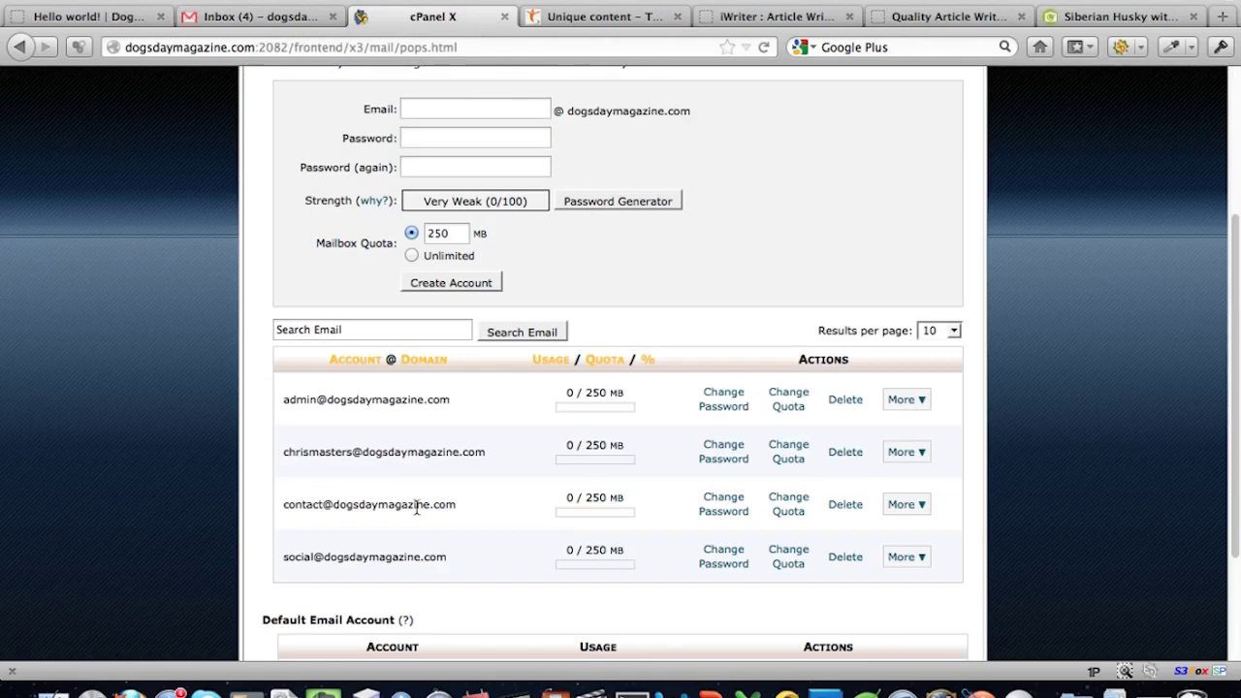
pyautogui.click(919, 404)
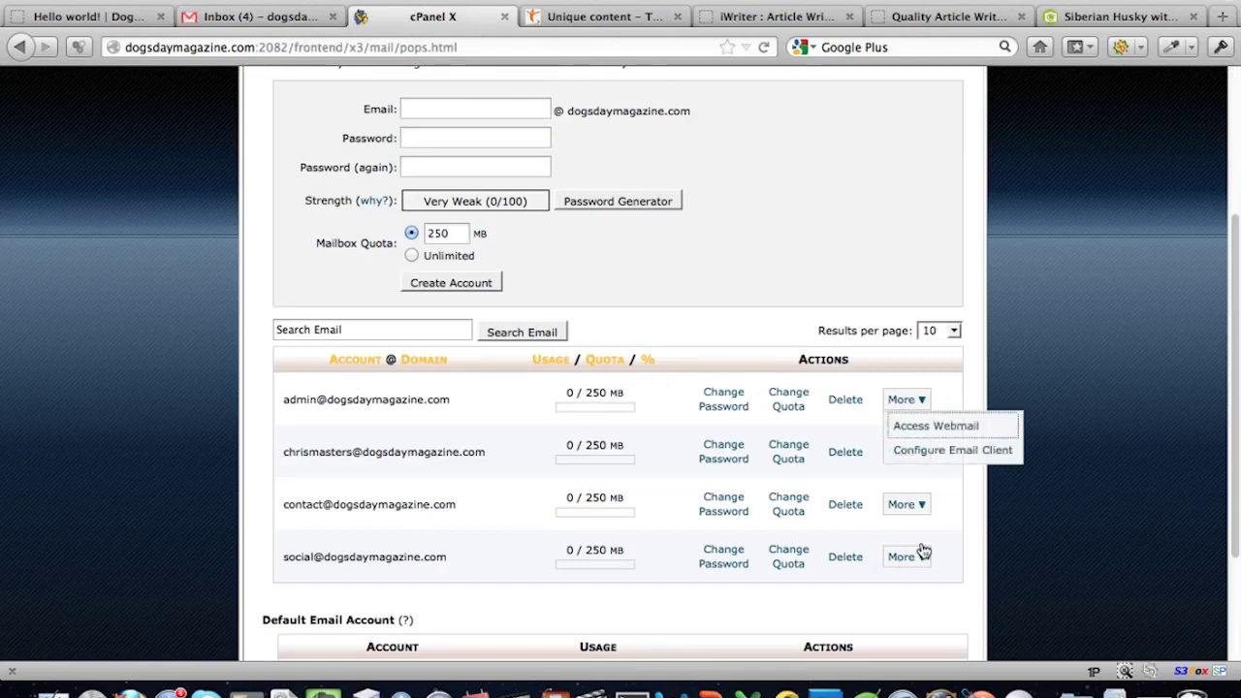
pyautogui.click(933, 426)
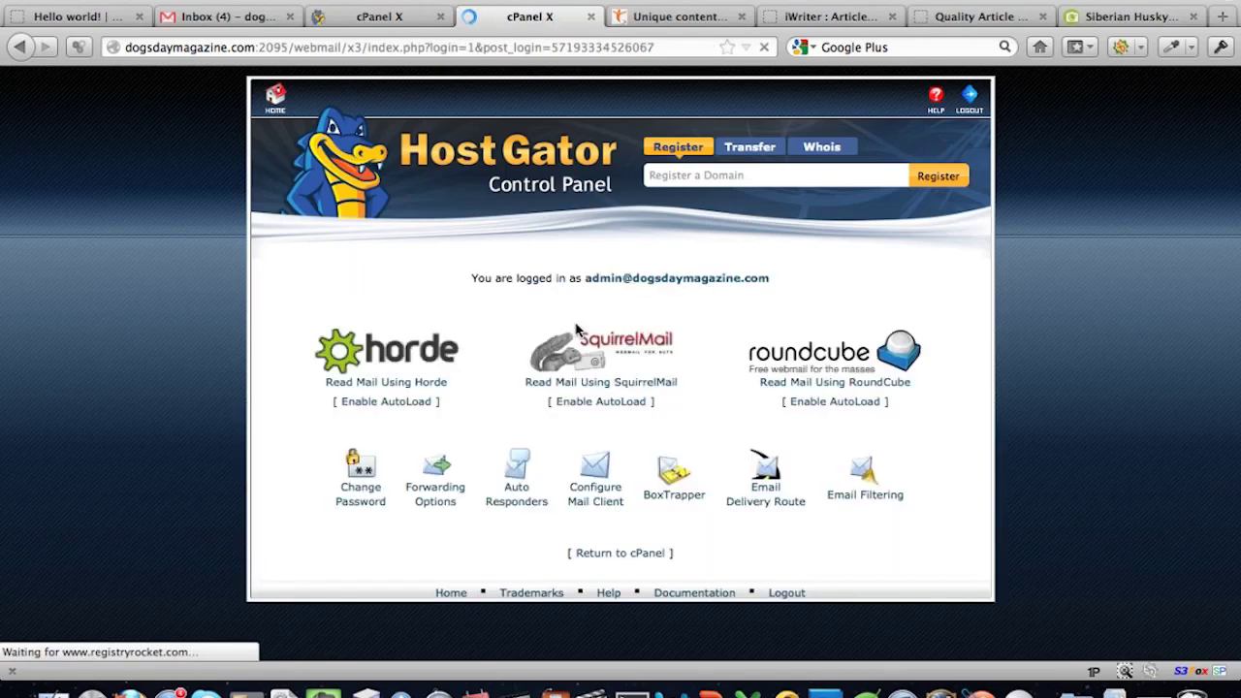
pyautogui.click(775, 362)
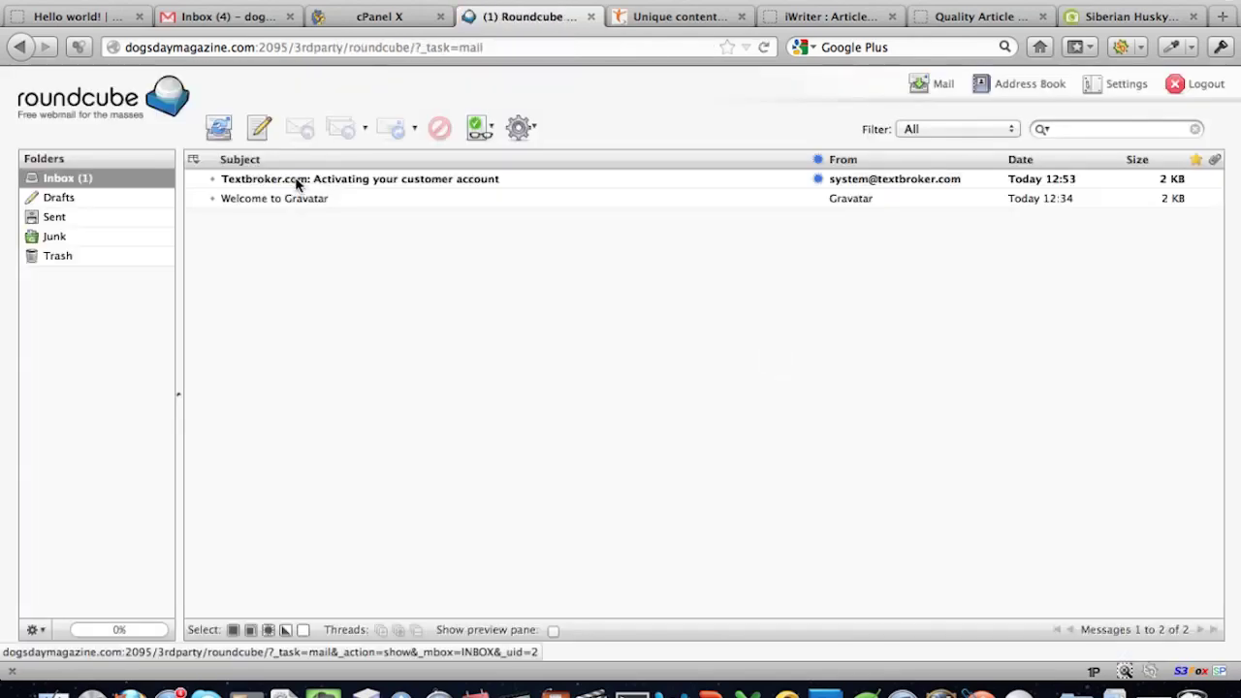
pyautogui.doubleClick(296, 185)
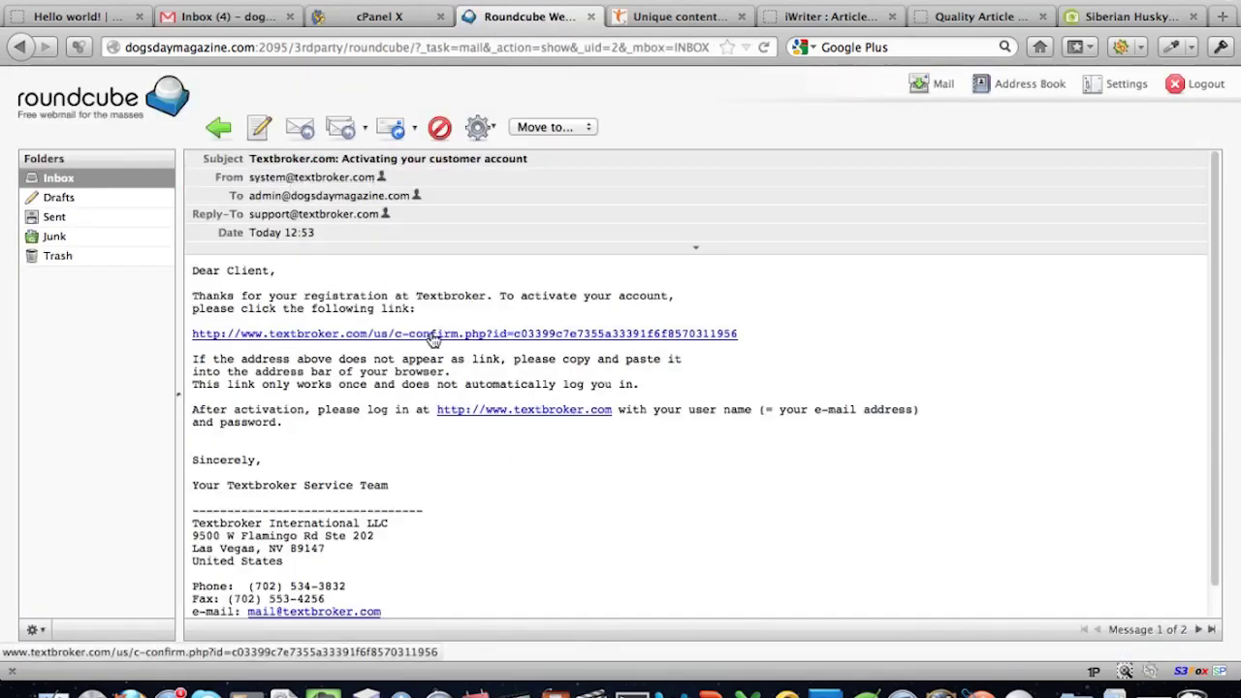
pyautogui.click(434, 334)
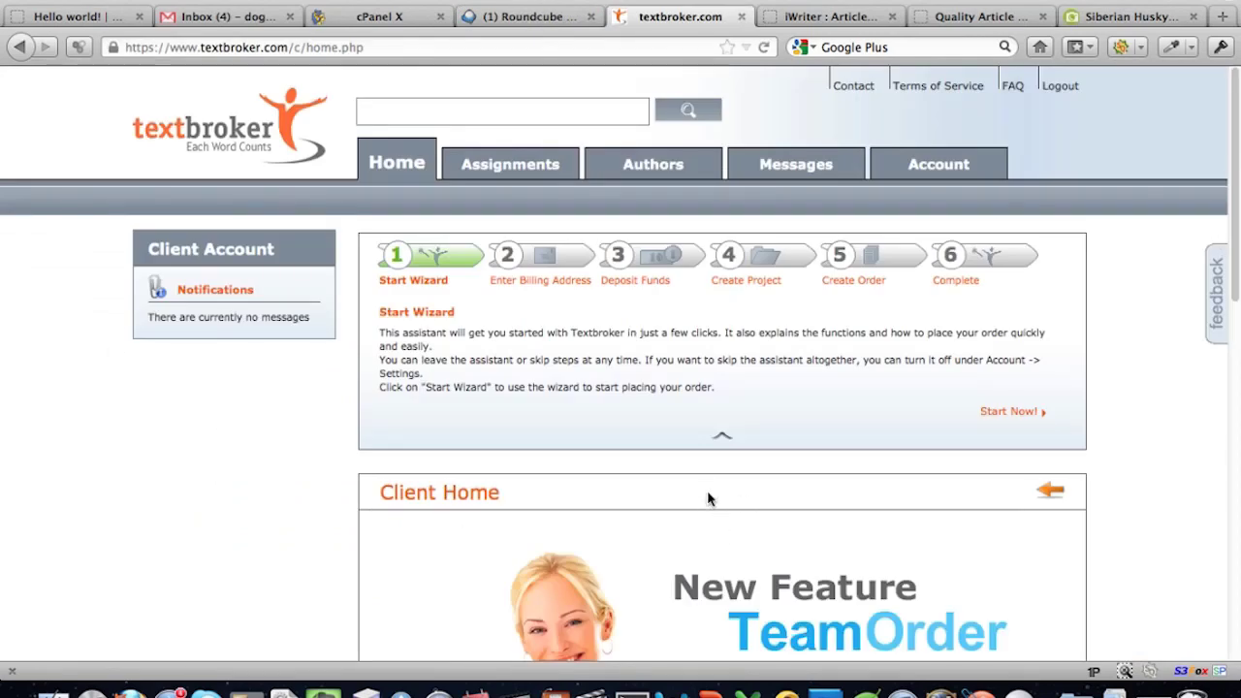
# Step: Start the setup wizard and enter the billing name and contact person in Basic Data
pyautogui.click(1004, 411)
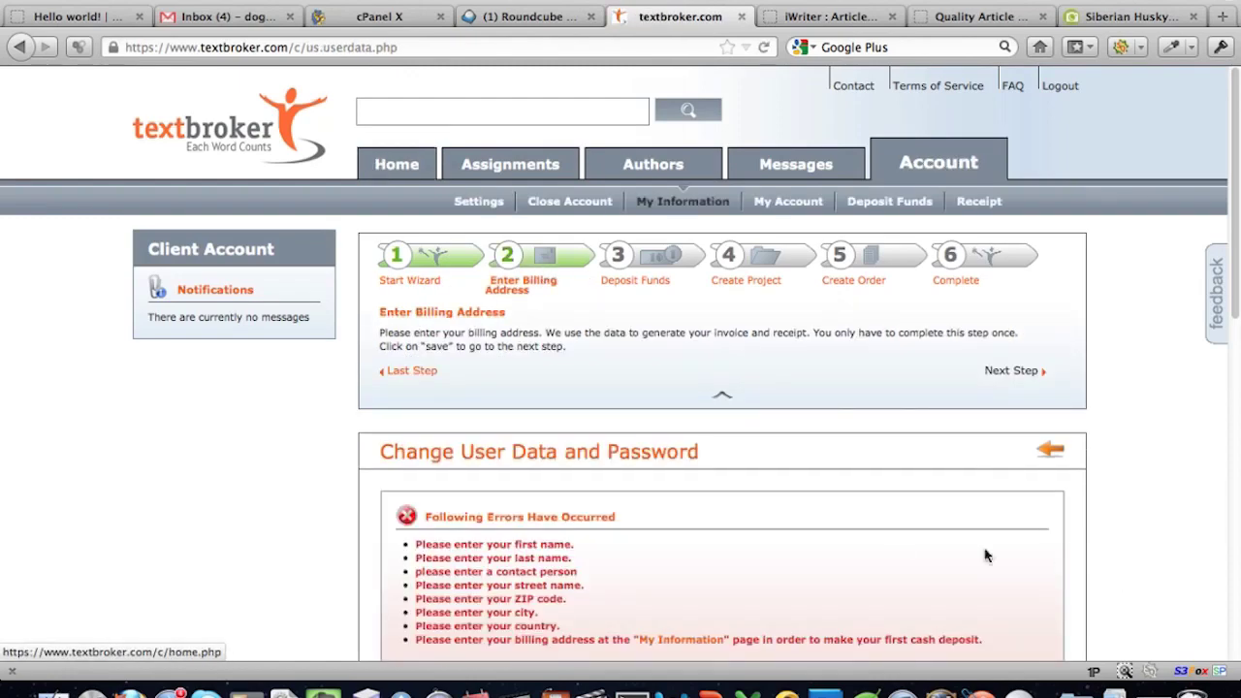
pyautogui.scroll(-5, 660, 553)
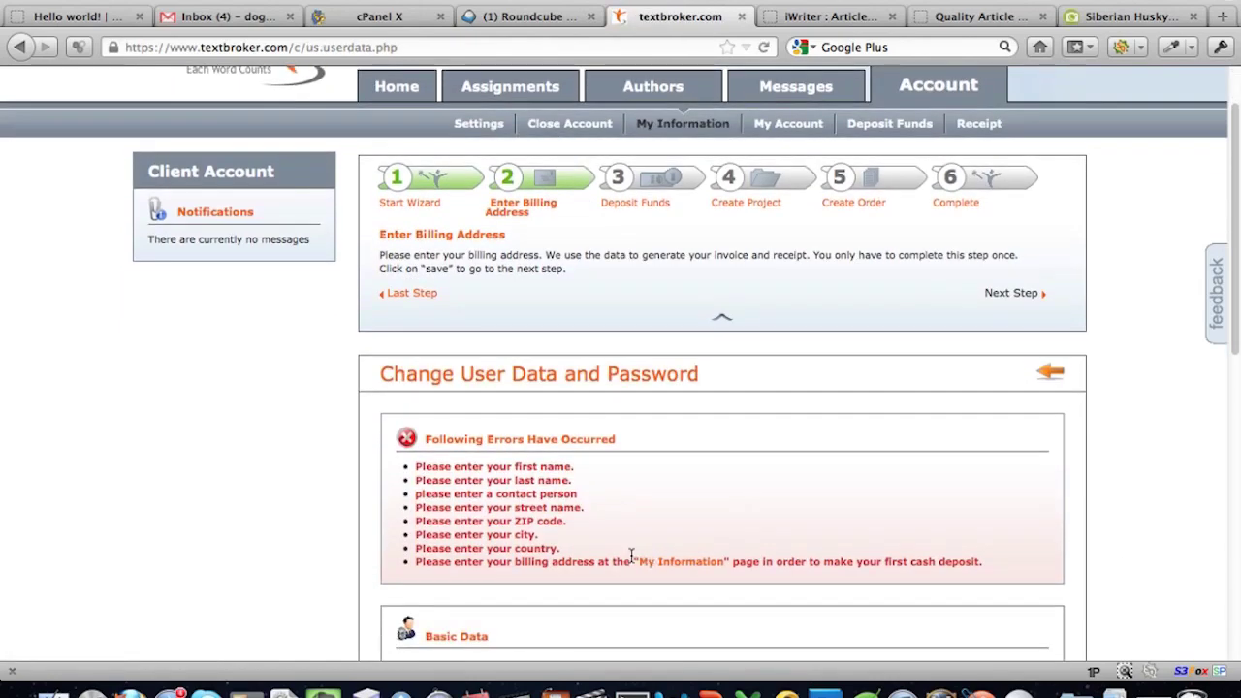
pyautogui.scroll(-1, 316, 431)
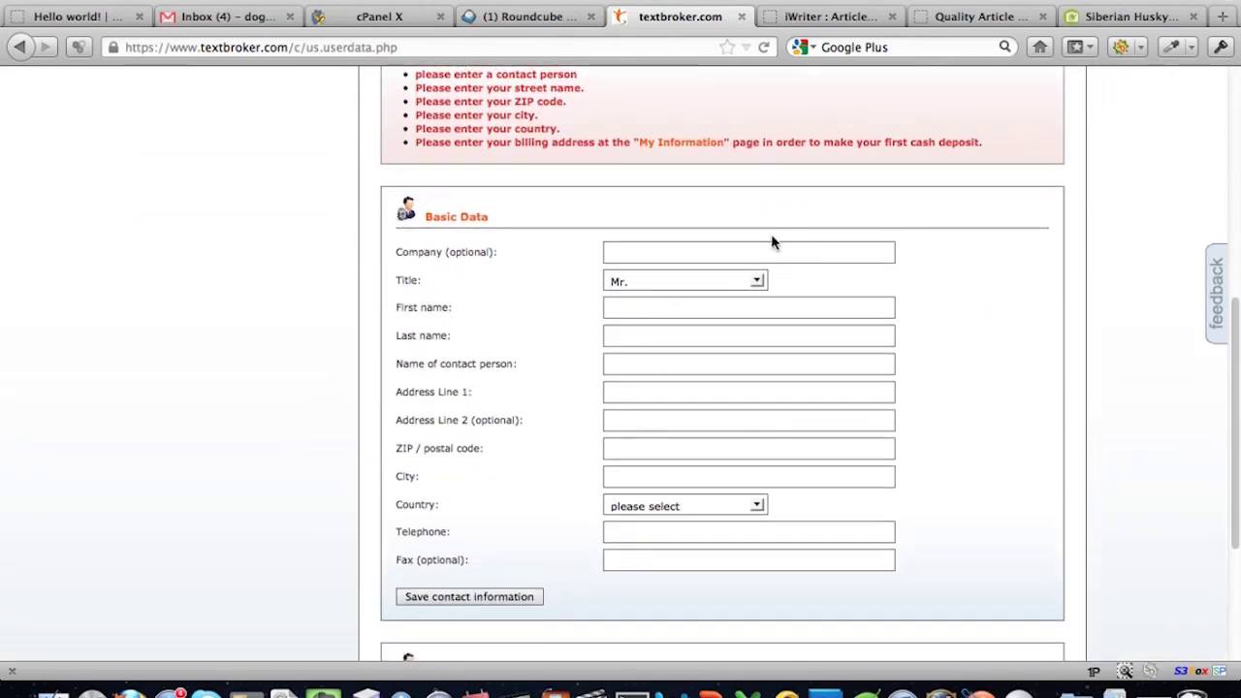
pyautogui.click(630, 310)
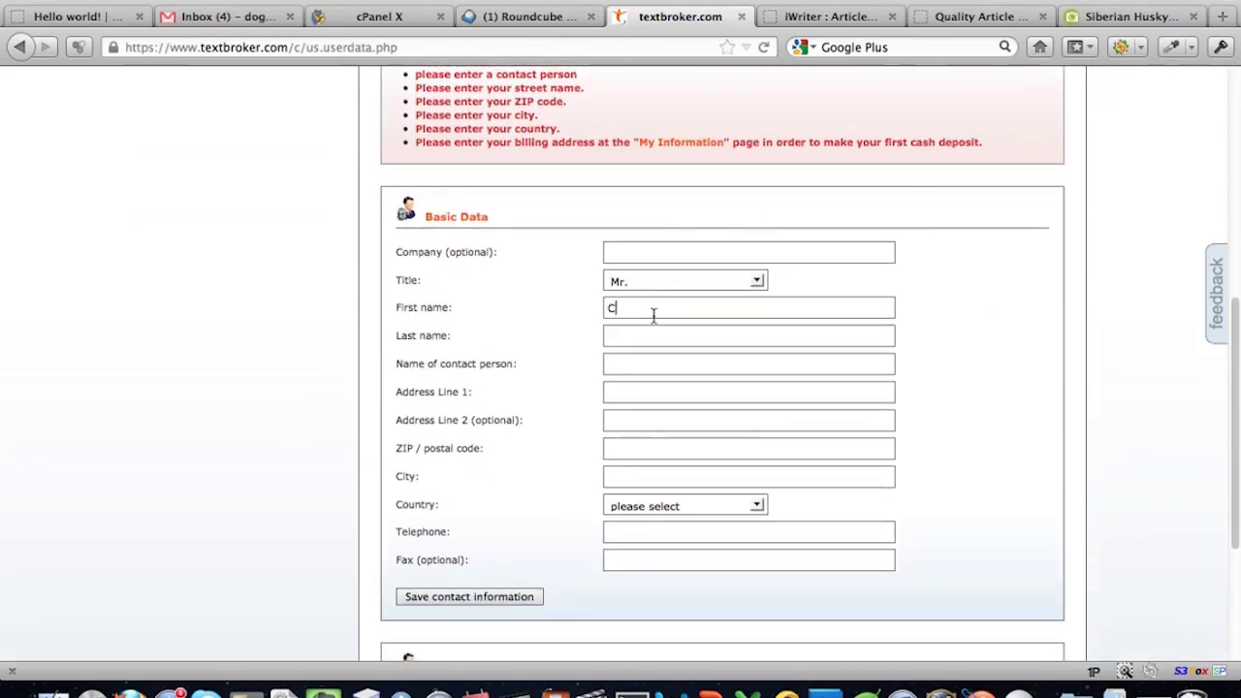
pyautogui.press('Tab')
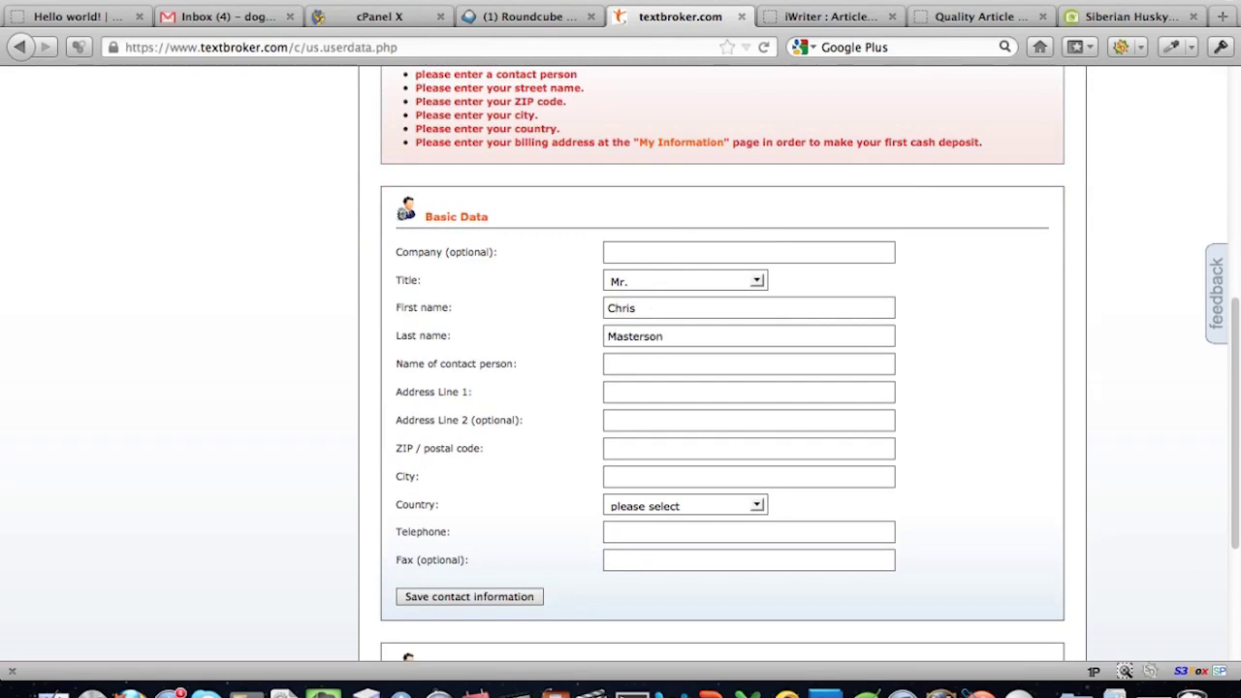
pyautogui.press('Tab')
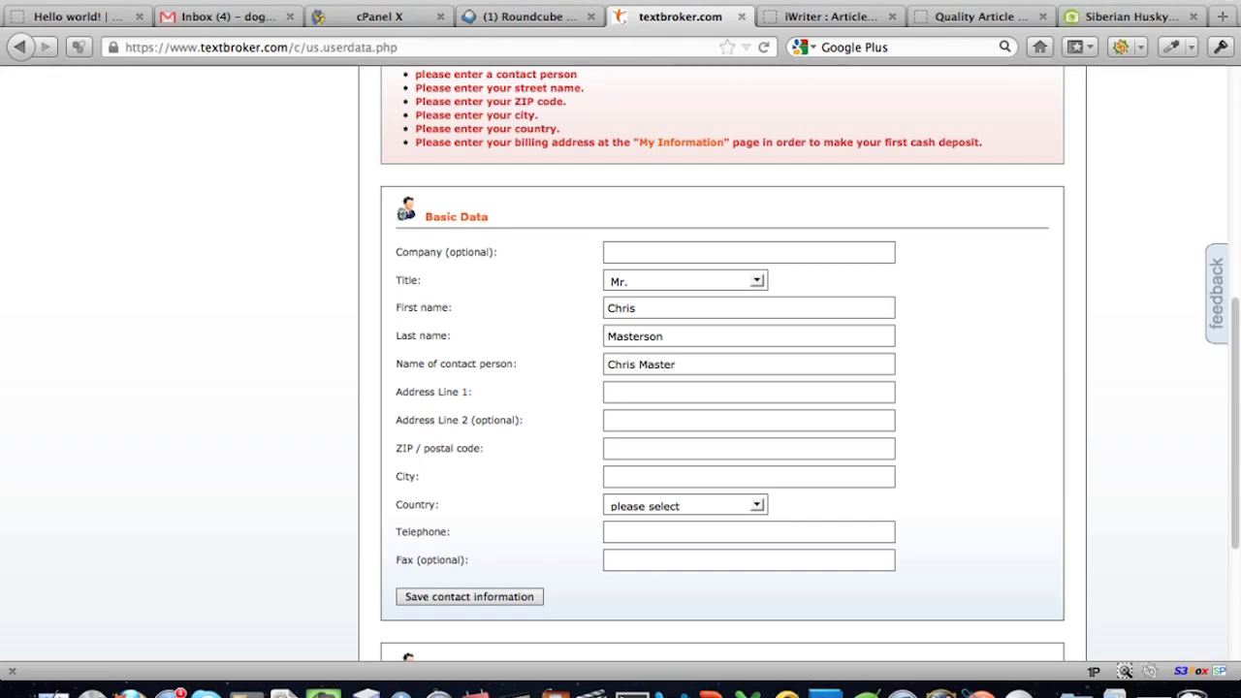
pyautogui.click(718, 363)
pyautogui.write('son')
pyautogui.press('Tab')
pyautogui.write('1')
pyautogui.press('BackSpace')
pyautogui.write('1234 Some Stre')
pyautogui.press('BackSpace')
pyautogui.press('BackSpace')
pyautogui.press('BackSpace')
pyautogui.press('BackSpace')
pyautogui.press('BackSpace')
pyautogui.press('BackSpace')
pyautogui.press('BackSpace')
pyautogui.press('BackSpace')
pyautogui.press('BackSpace')
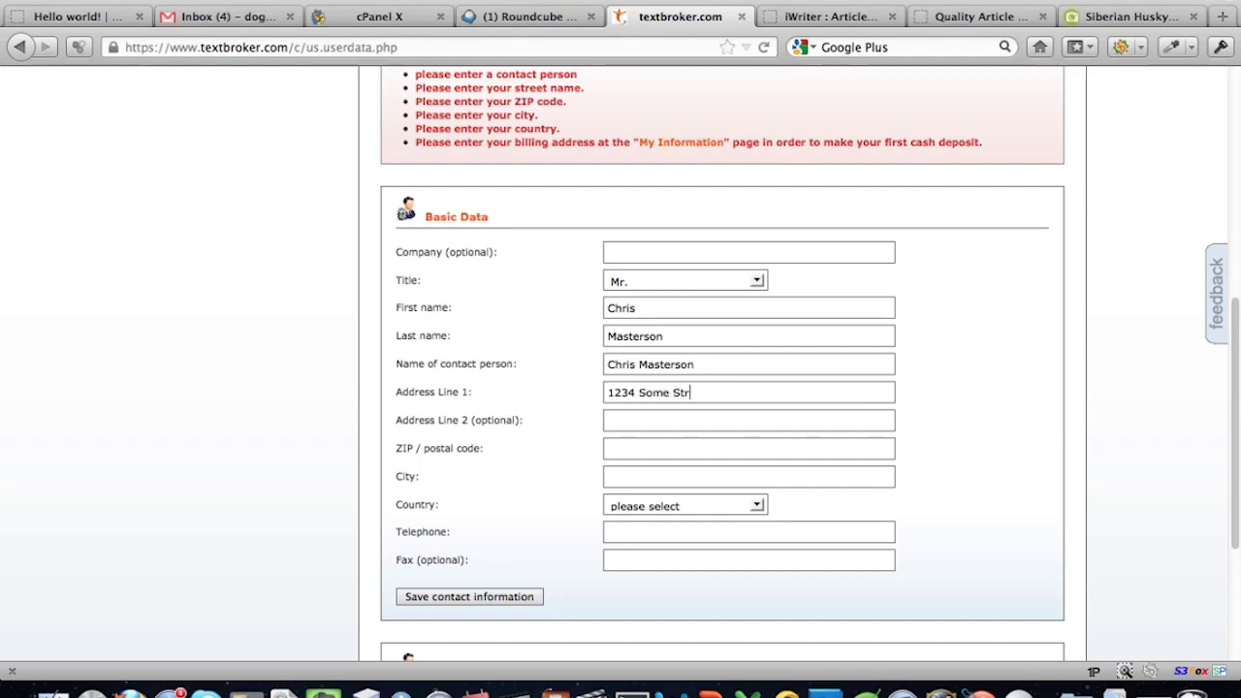
pyautogui.press('BackSpace')
pyautogui.press('BackSpace')
pyautogui.press('BackSpace')
pyautogui.press('BackSpace')
pyautogui.press('BackSpace')
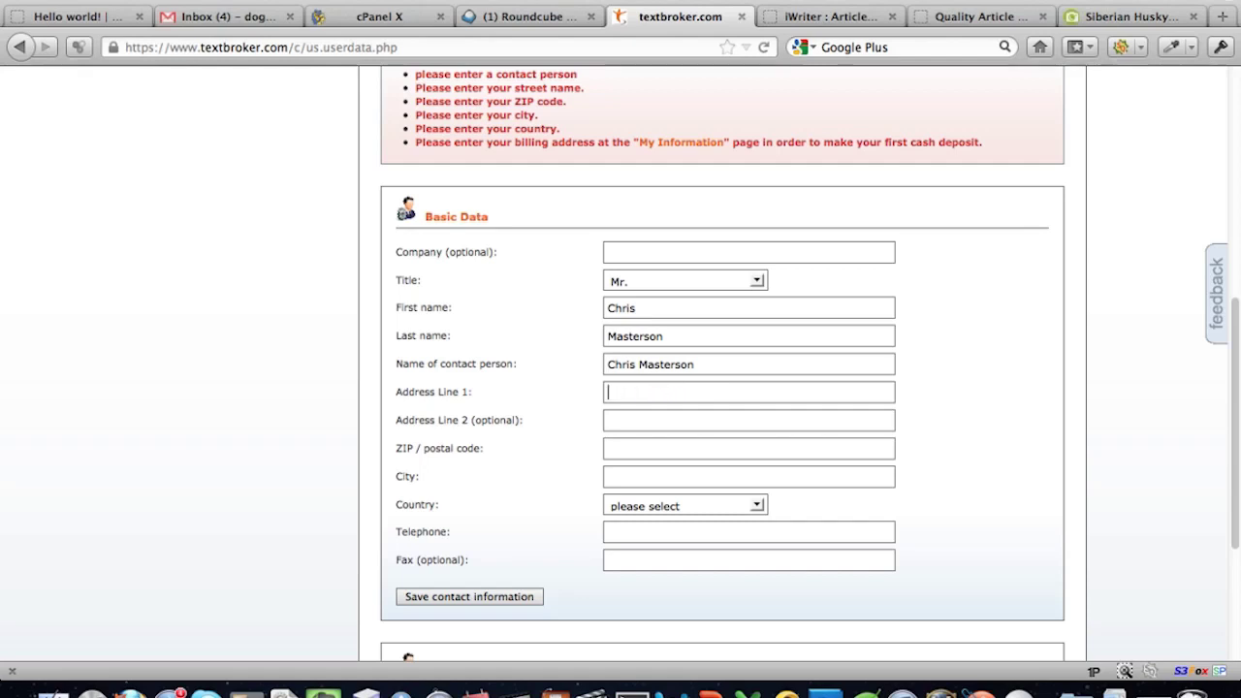
pyautogui.scroll(-3, 480, 475)
pyautogui.scroll(5, 471, 499)
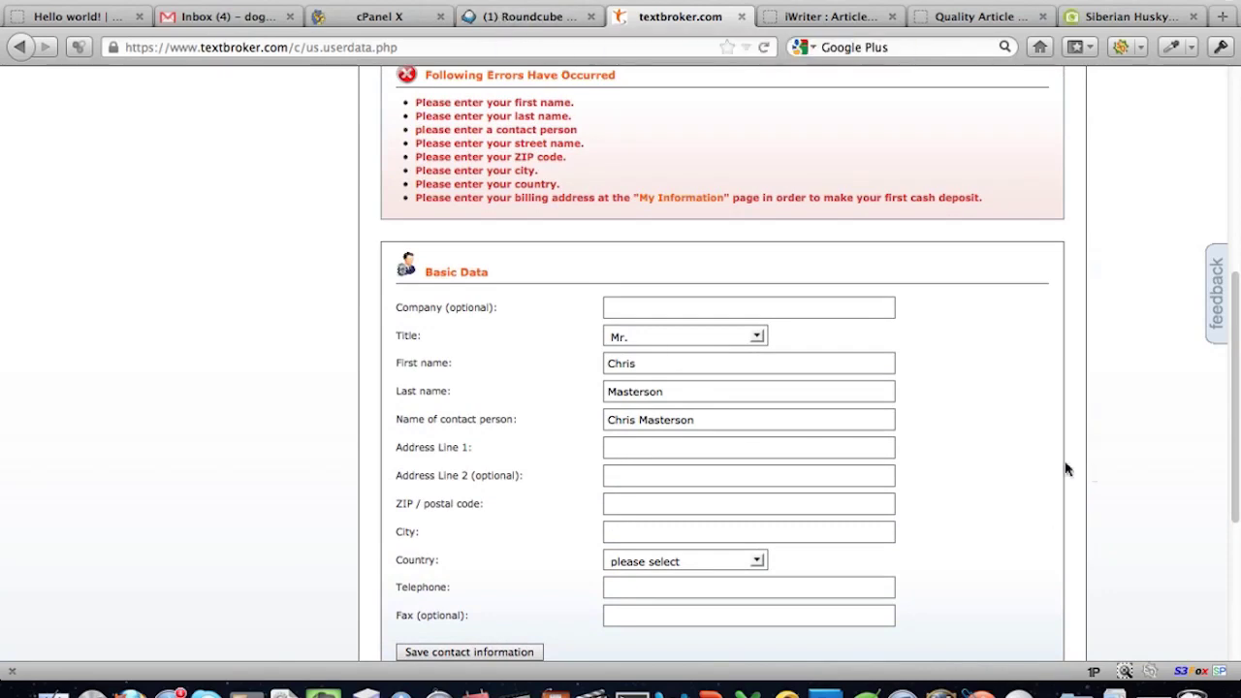
# Step: Set country United States and state CA, enter the telephone number and save the contact information
pyautogui.click(657, 562)
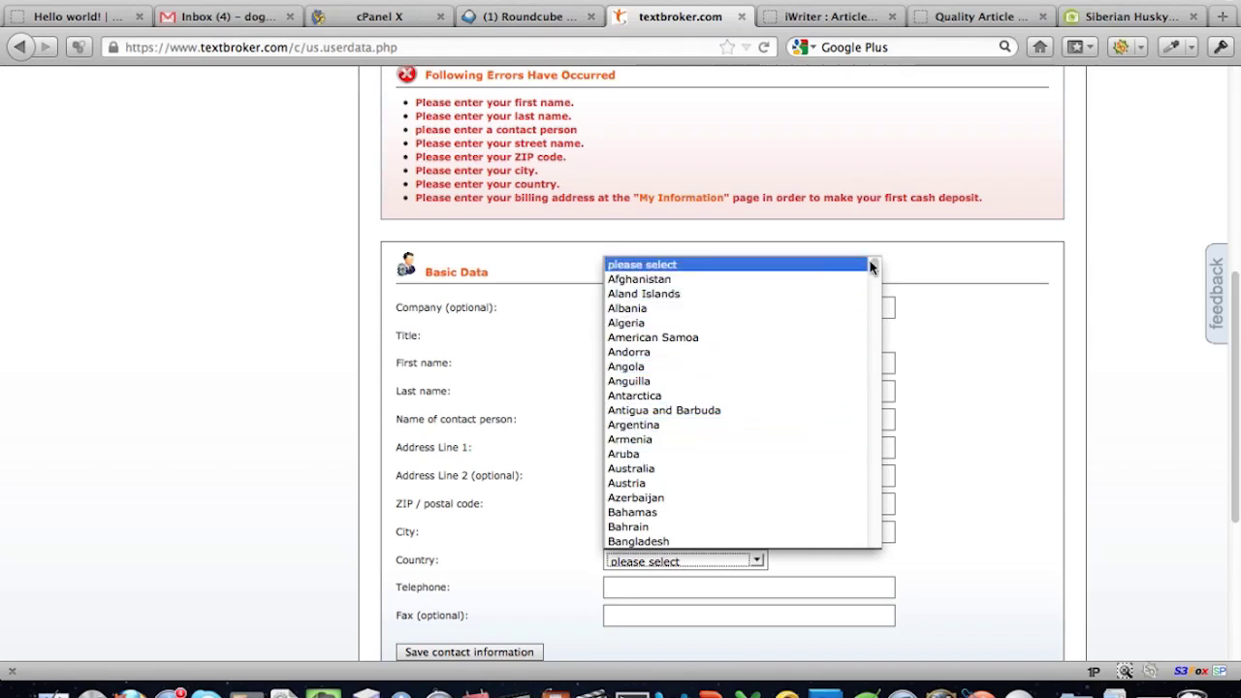
pyautogui.moveTo(874, 266); pyautogui.dragTo(862, 520)
pyautogui.click(740, 520)
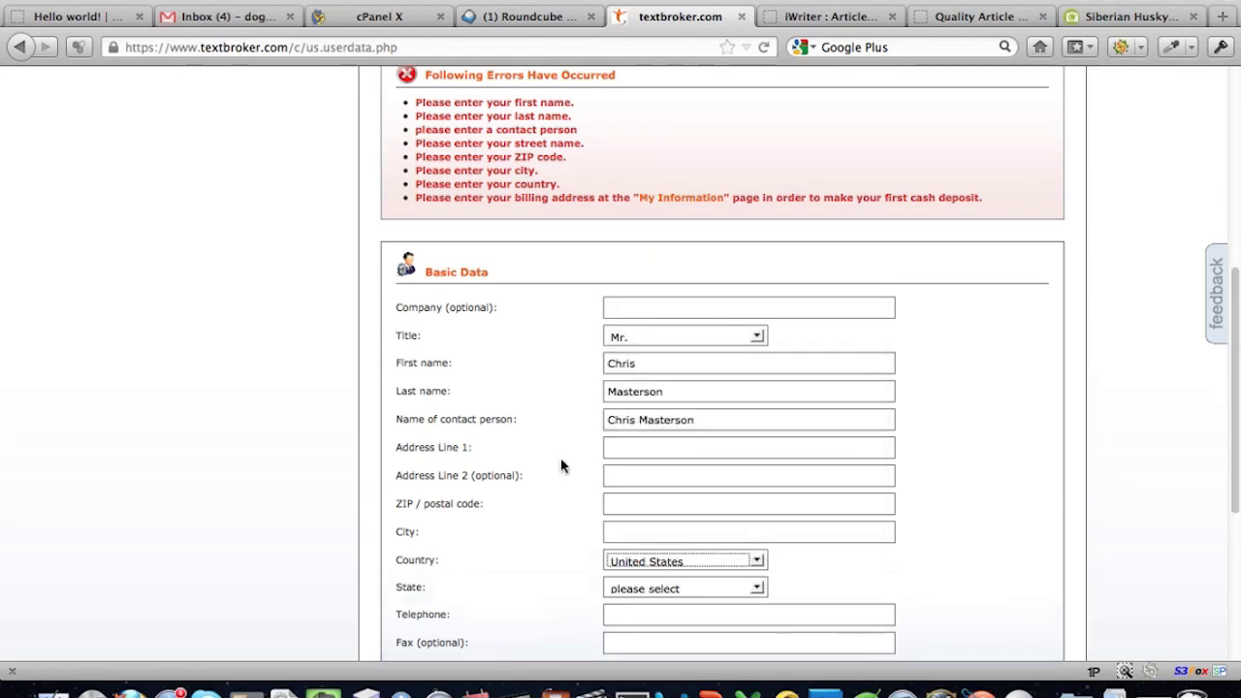
pyautogui.scroll(-4, 726, 401)
pyautogui.click(648, 404)
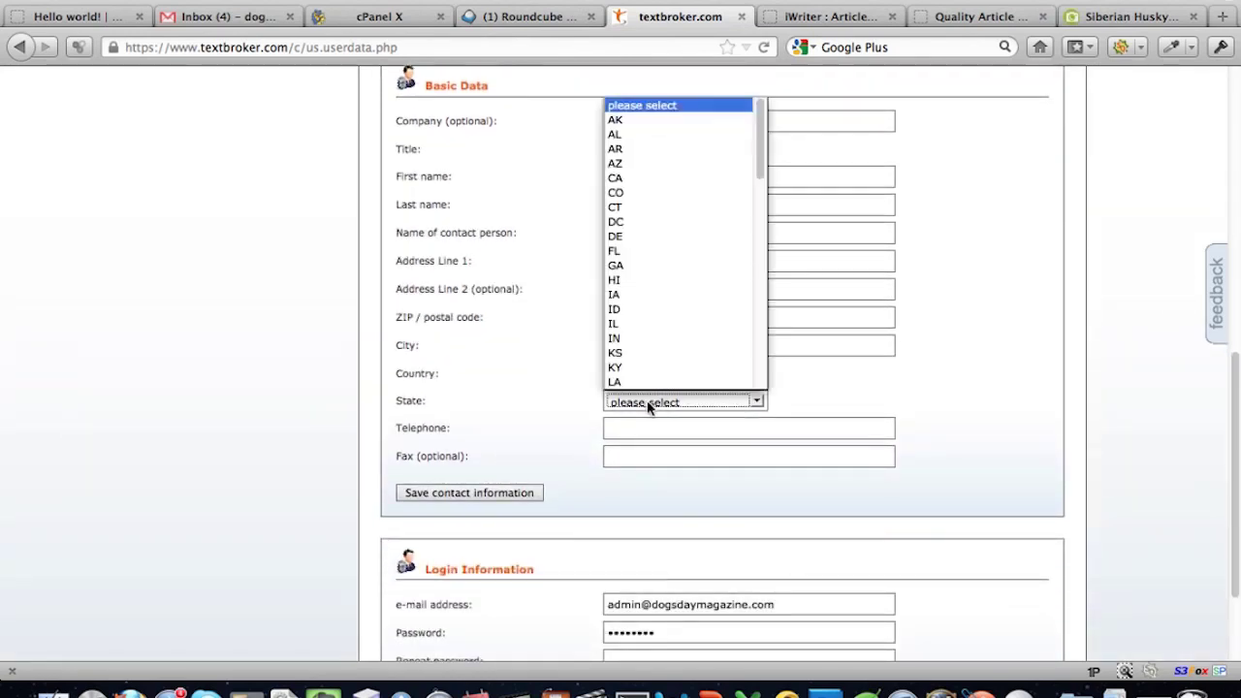
pyautogui.click(634, 181)
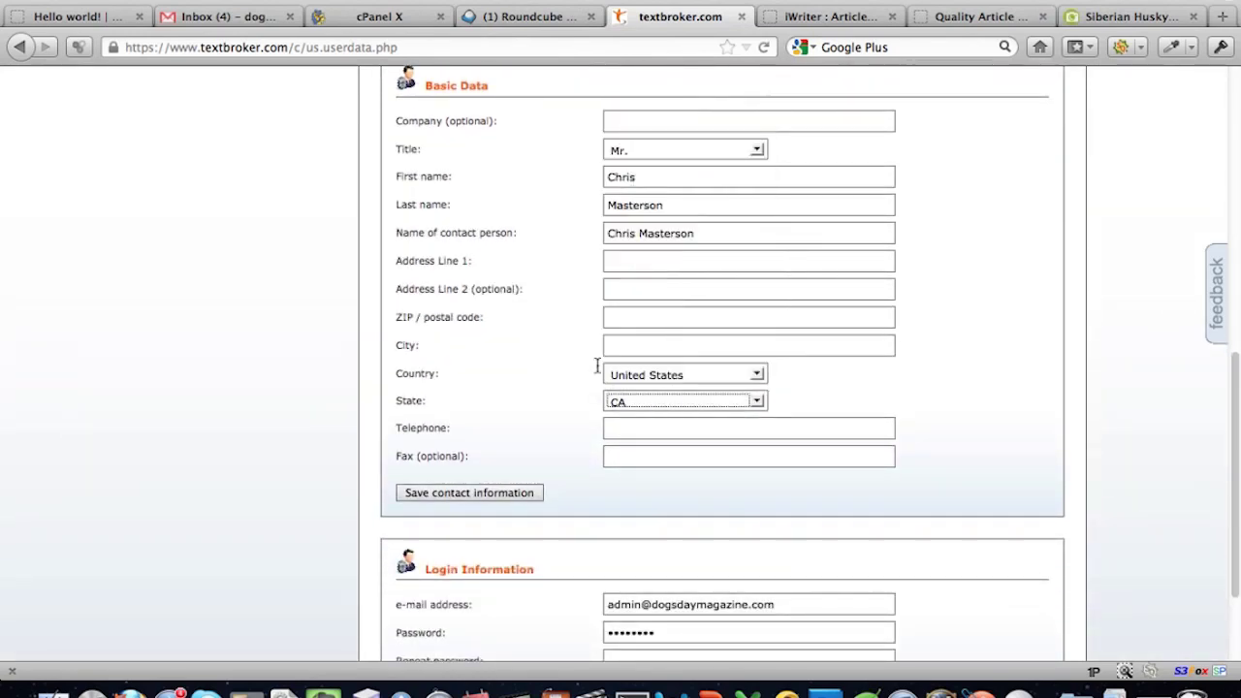
pyautogui.click(636, 428)
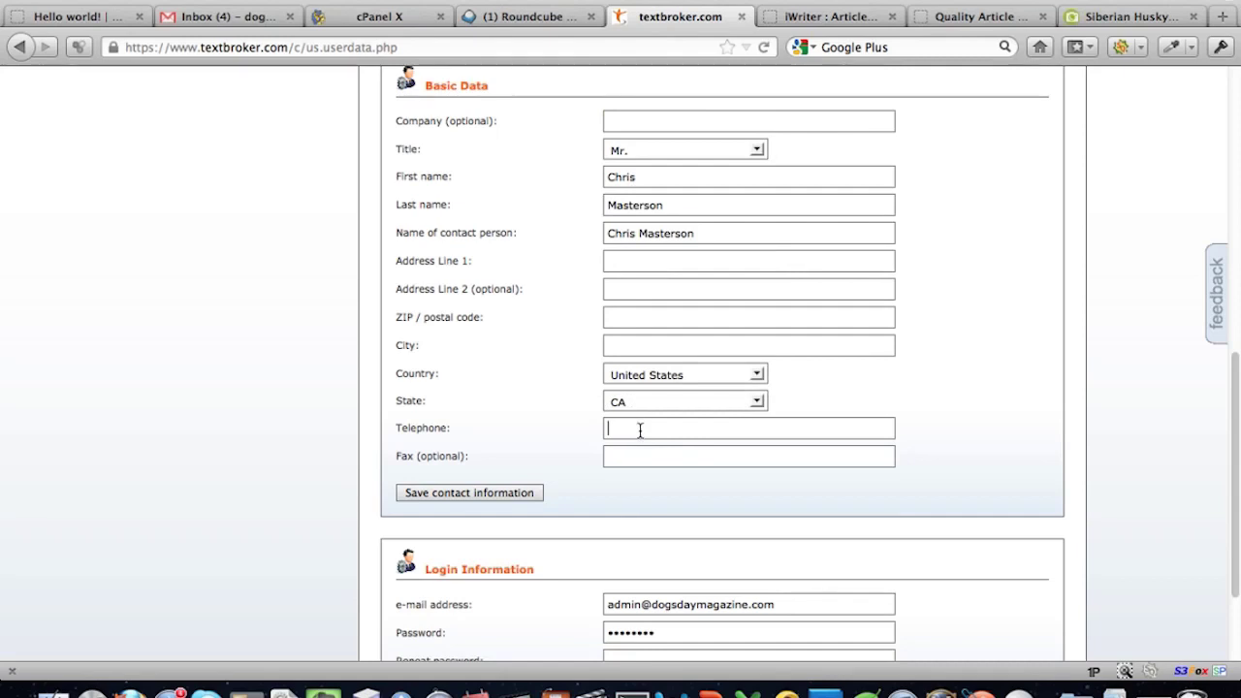
pyautogui.write('760')
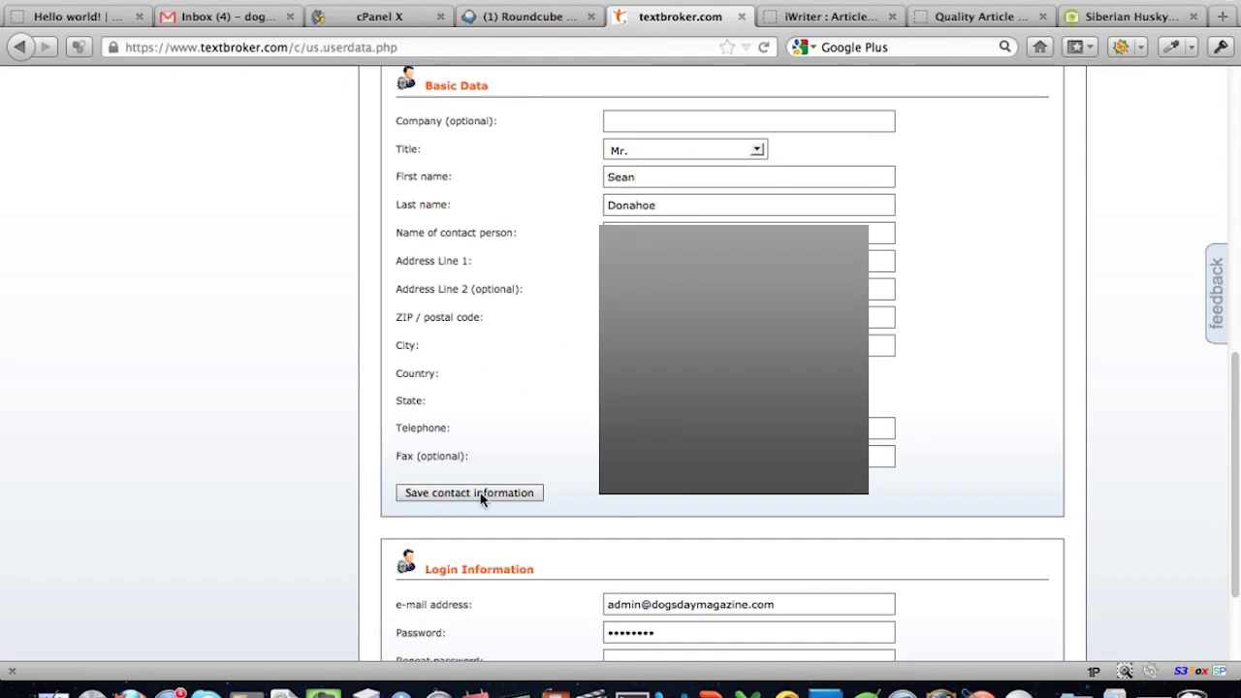
pyautogui.click(482, 494)
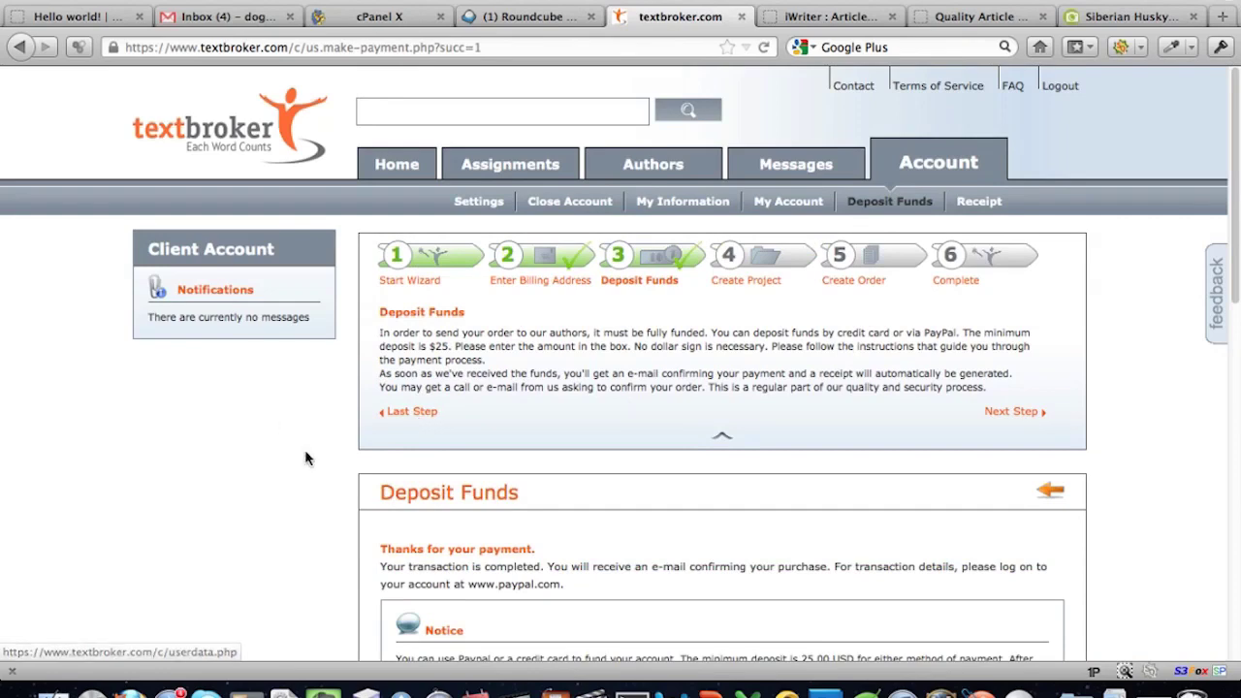
# Step: Scroll over the Deposit Funds confirmation page and back up to the wizard steps
pyautogui.scroll(-5, 303, 451)
pyautogui.scroll(-3, 291, 429)
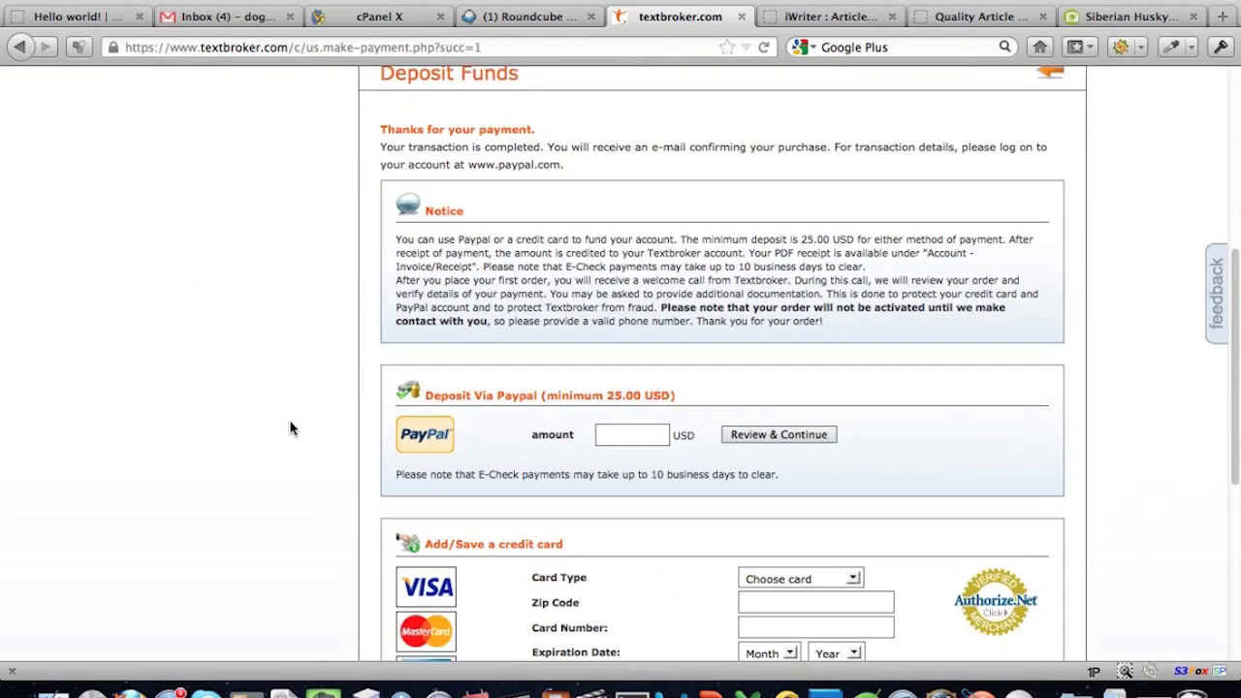
pyautogui.scroll(4, 291, 430)
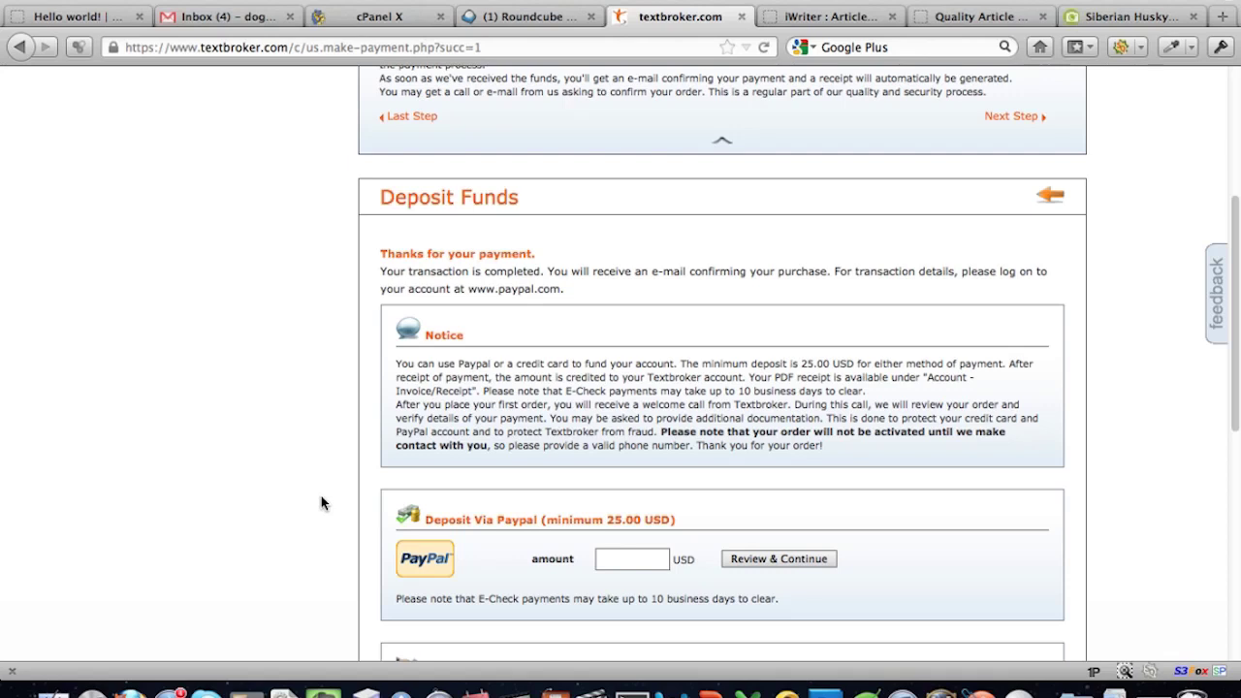
pyautogui.scroll(5, 682, 338)
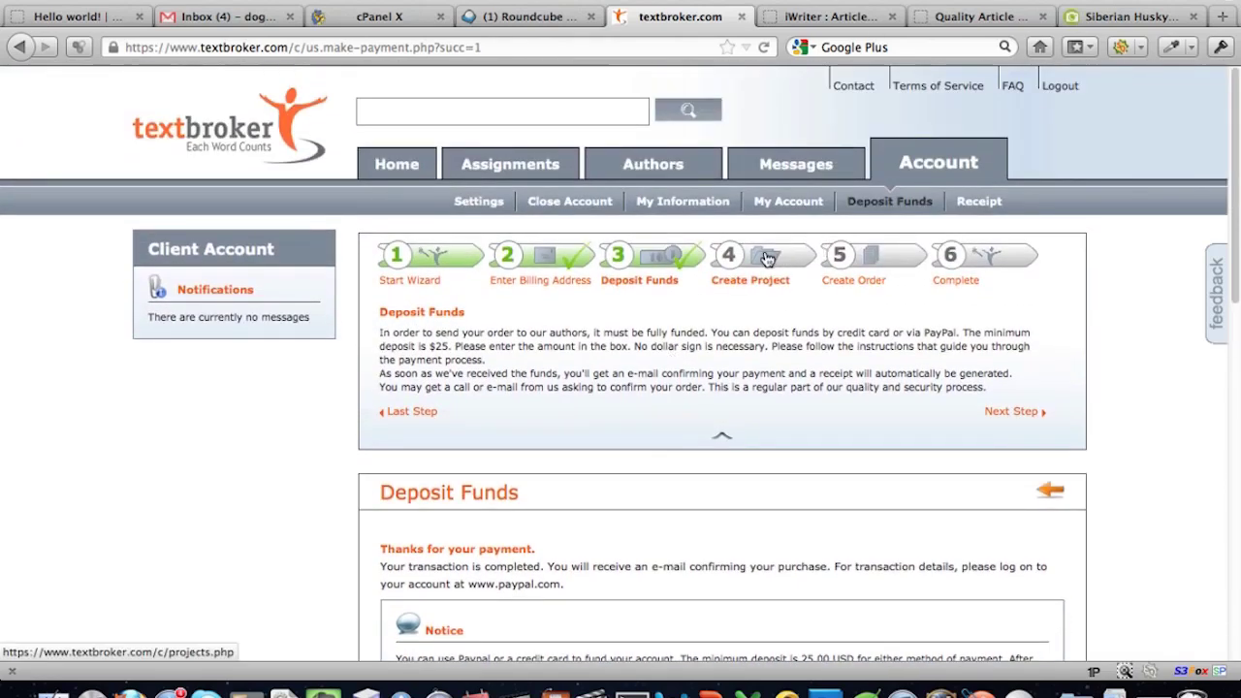
# Step: Create a project named 'Dogs Day Magazine' and advance to wizard step 5, Create Order
pyautogui.click(765, 258)
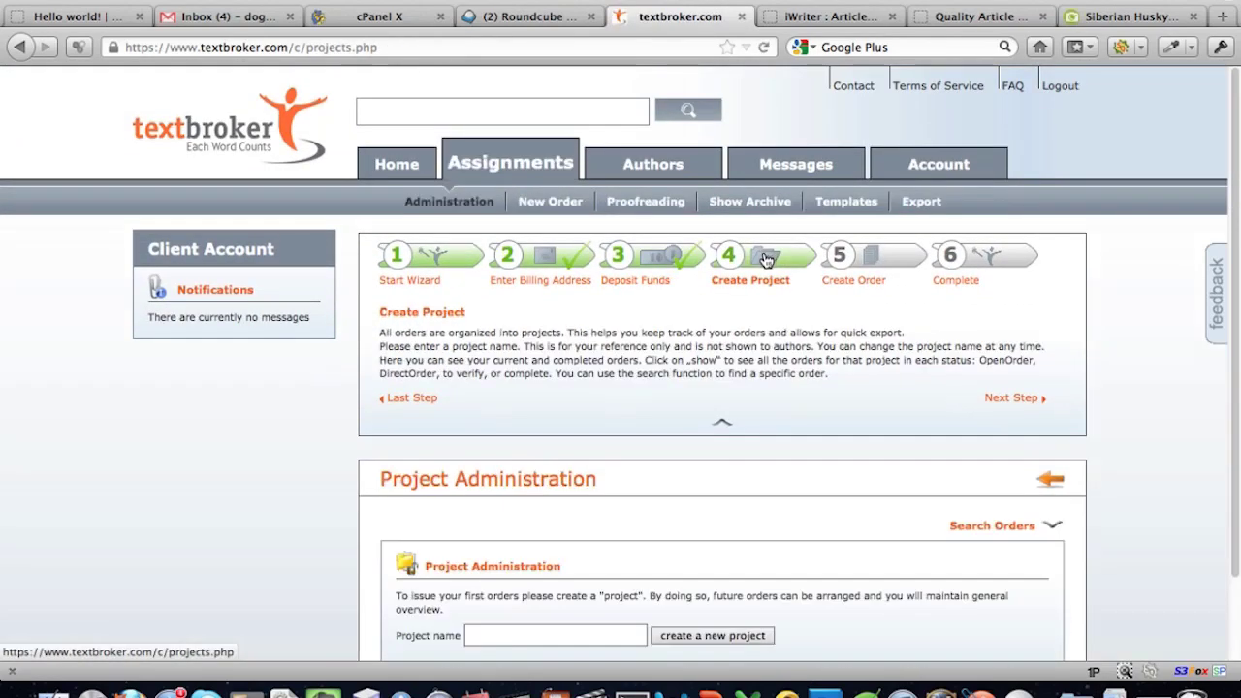
pyautogui.scroll(-2, 319, 415)
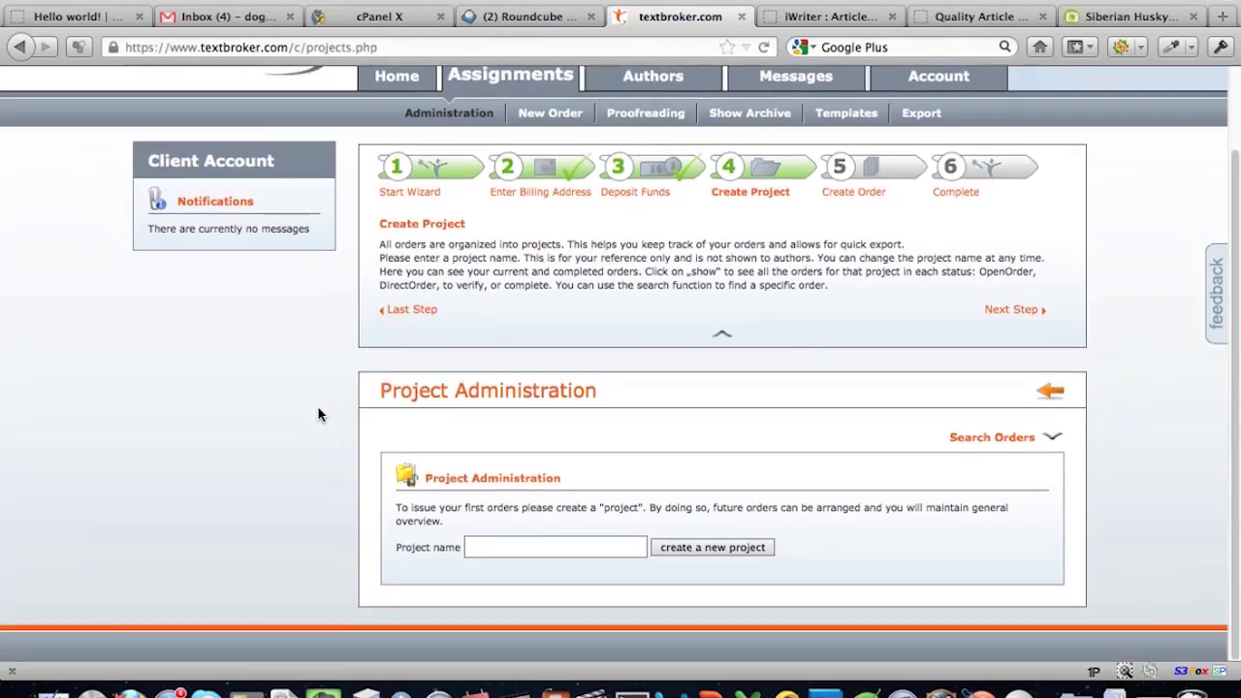
pyautogui.click(482, 549)
pyautogui.write('Dogs Day Magazine')
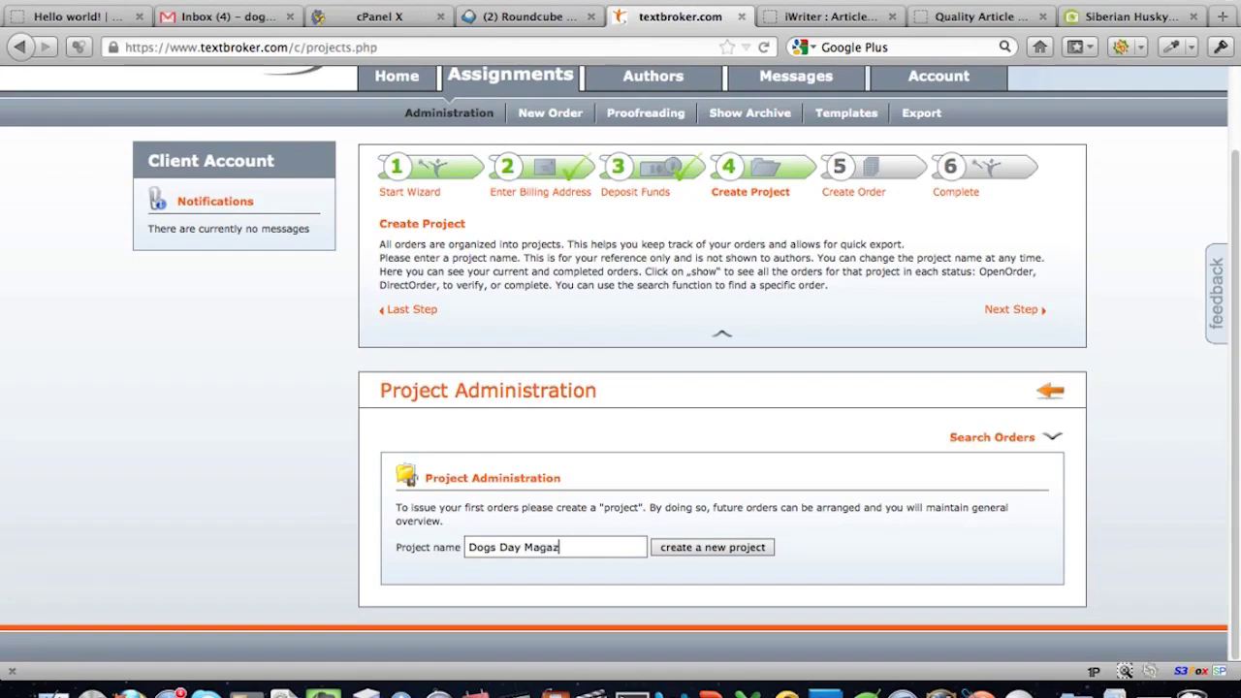
pyautogui.click(679, 553)
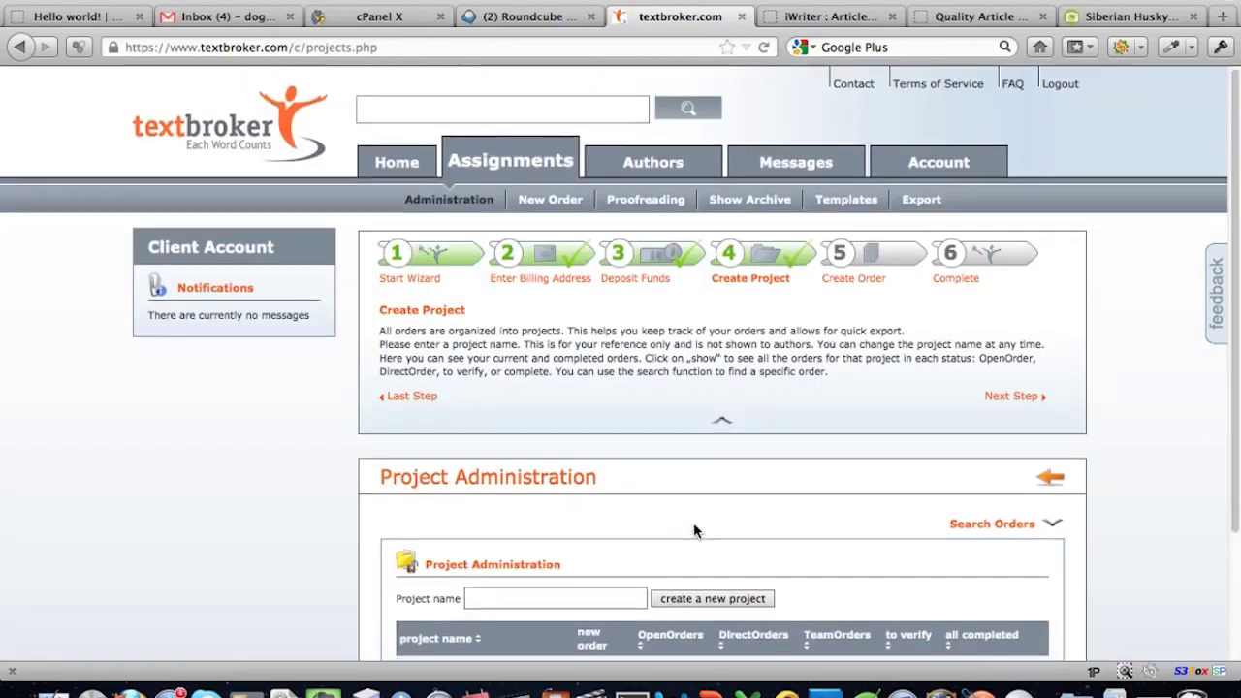
pyautogui.scroll(-3, 693, 529)
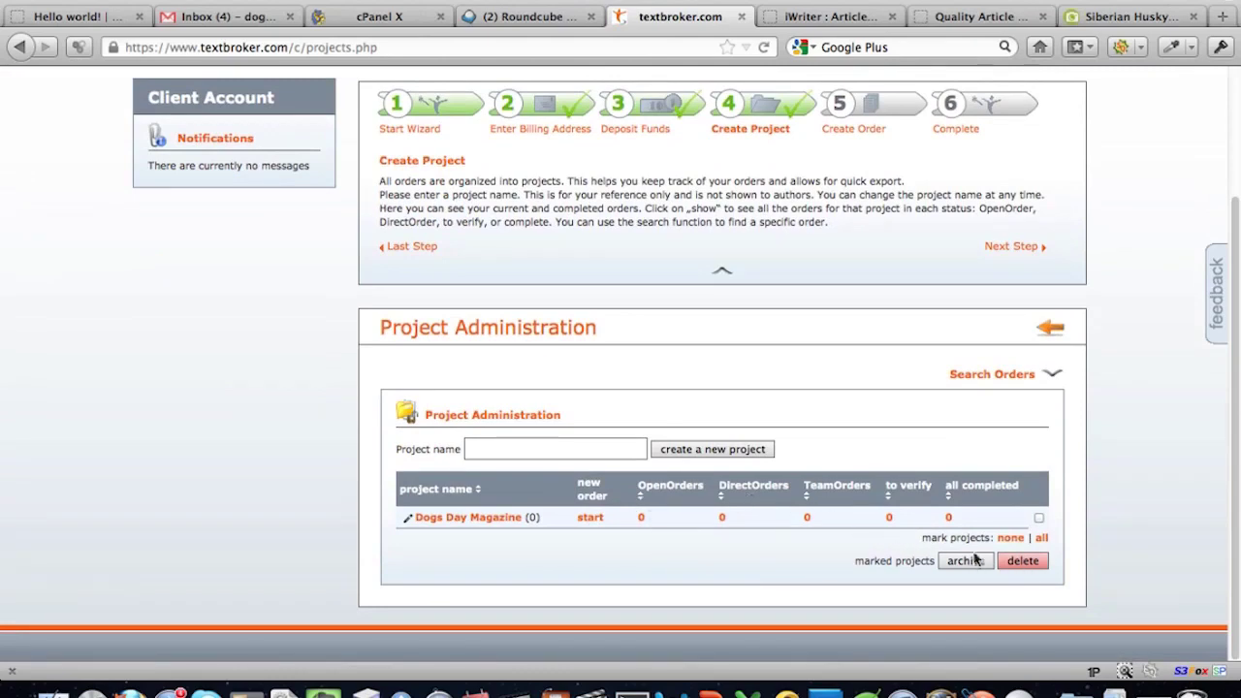
pyautogui.scroll(3, 881, 262)
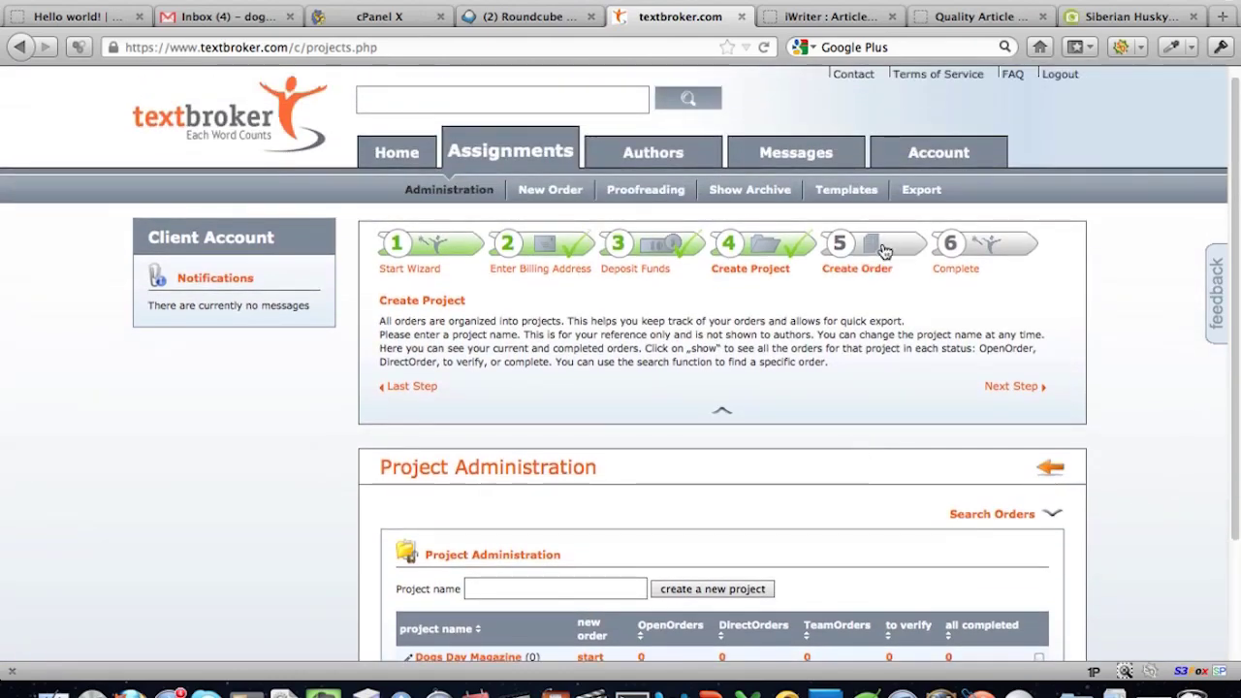
pyautogui.click(881, 260)
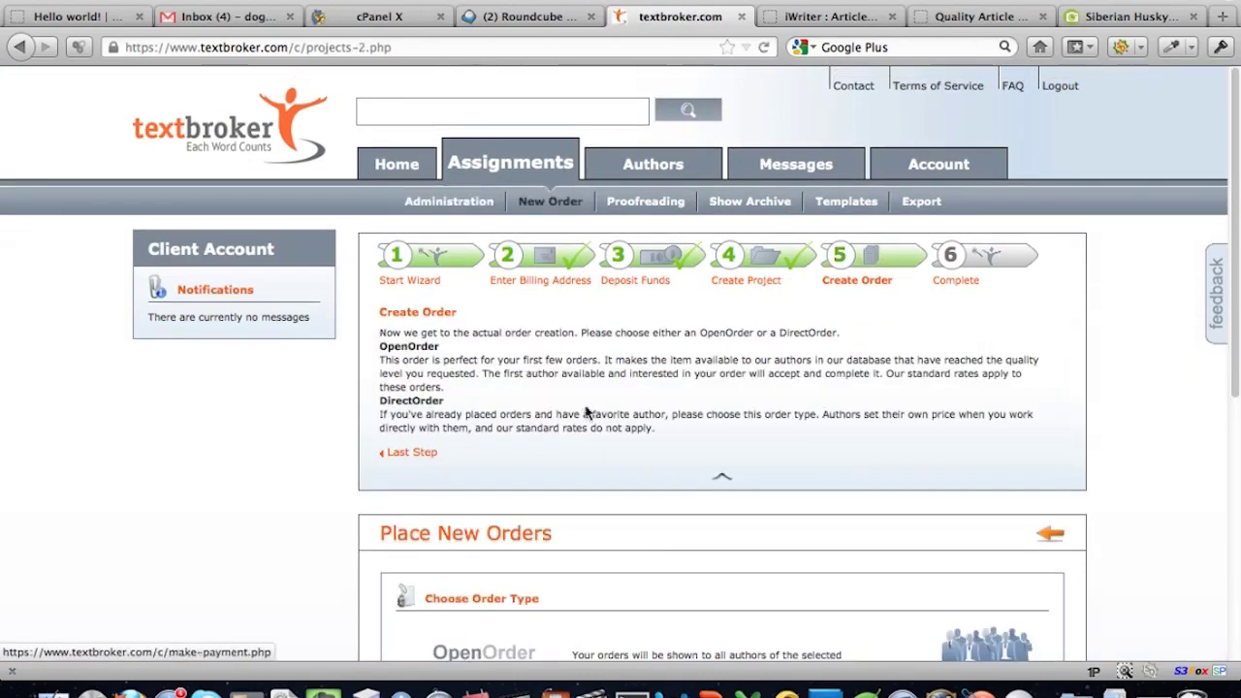
pyautogui.scroll(-5, 600, 419)
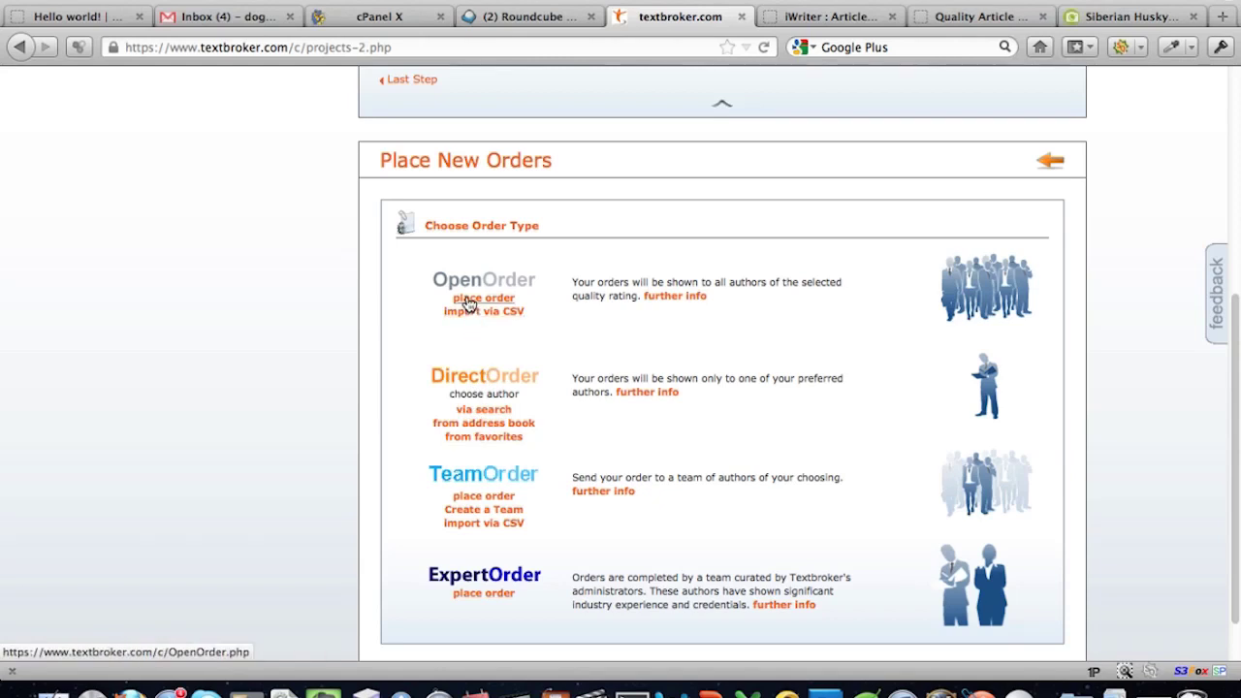
# Step: Start an OpenOrder for project Dogs Day Magazine, category animals, 4-star quality
pyautogui.click(467, 302)
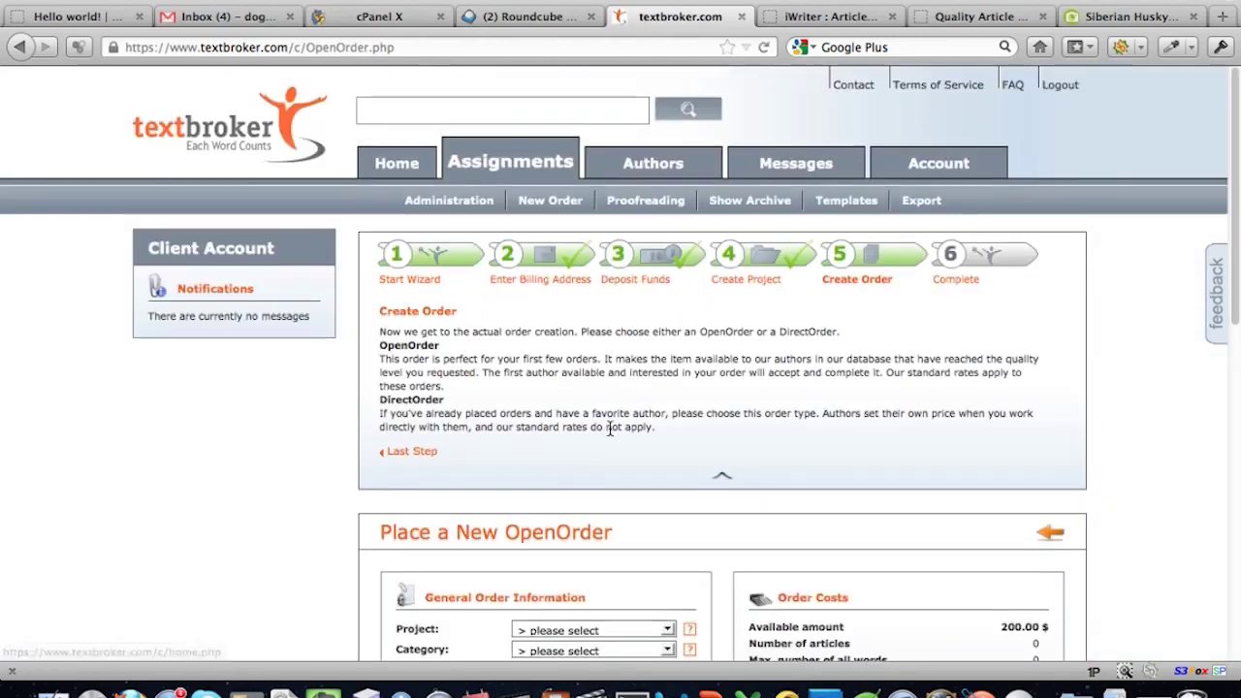
pyautogui.scroll(-5, 582, 369)
pyautogui.click(570, 339)
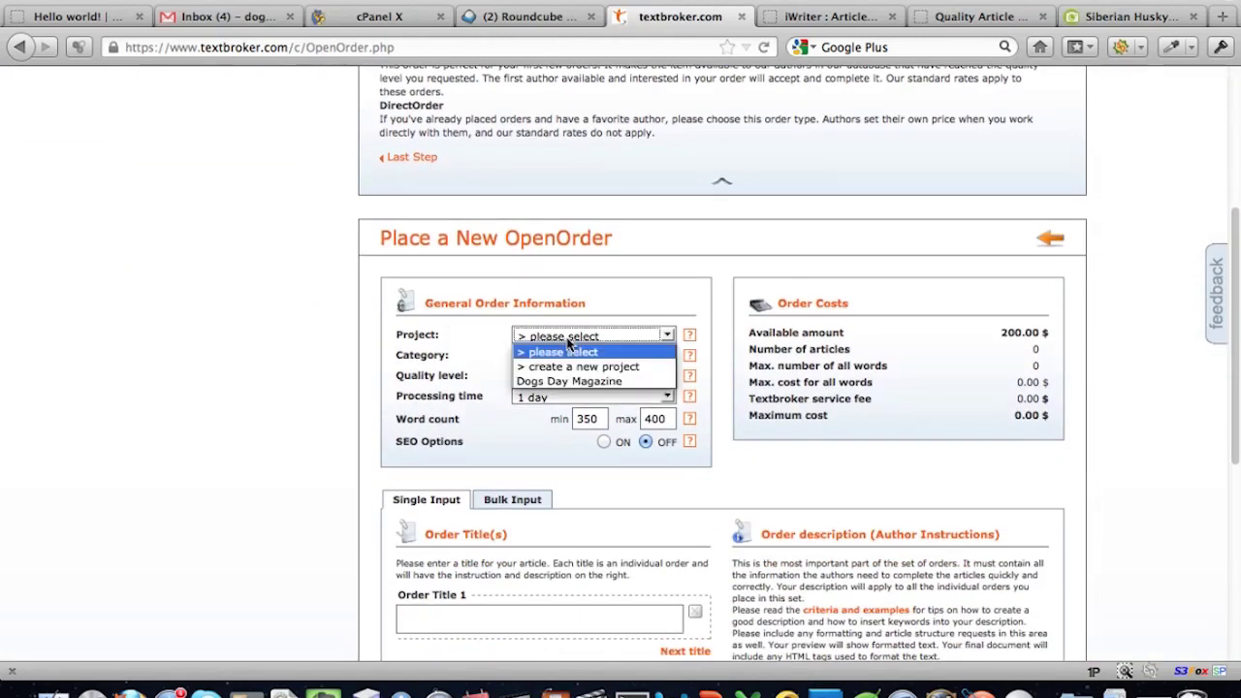
pyautogui.click(563, 371)
pyautogui.click(555, 356)
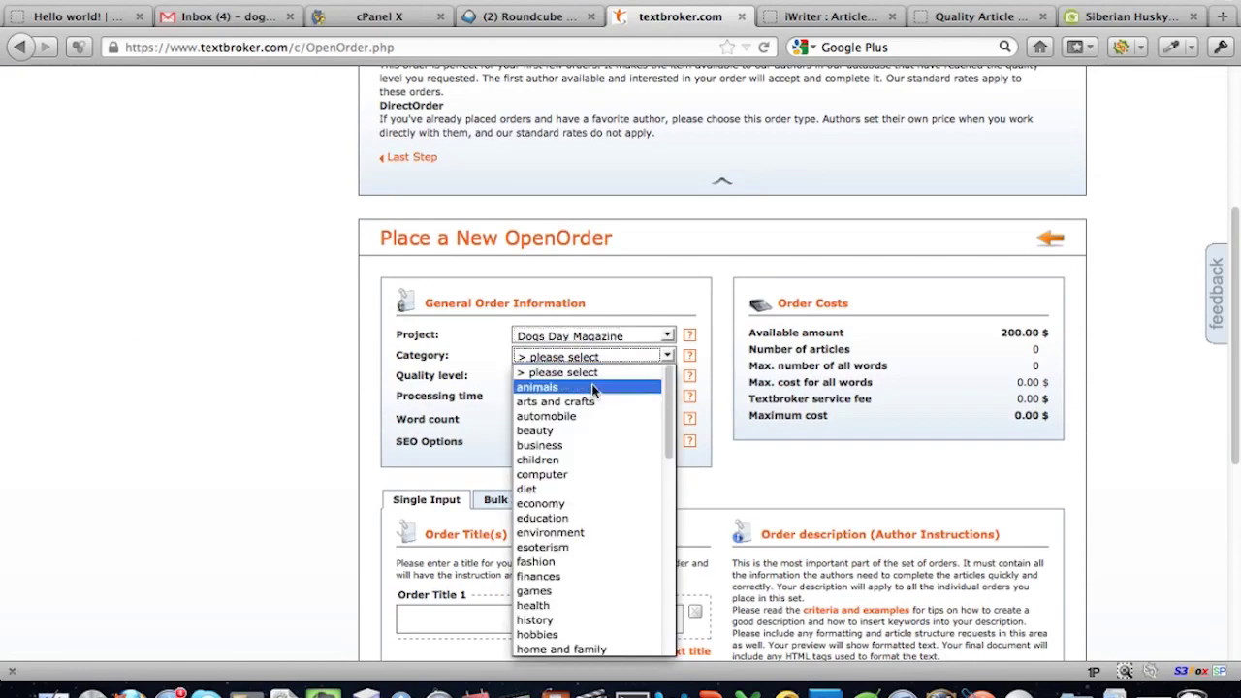
pyautogui.click(577, 387)
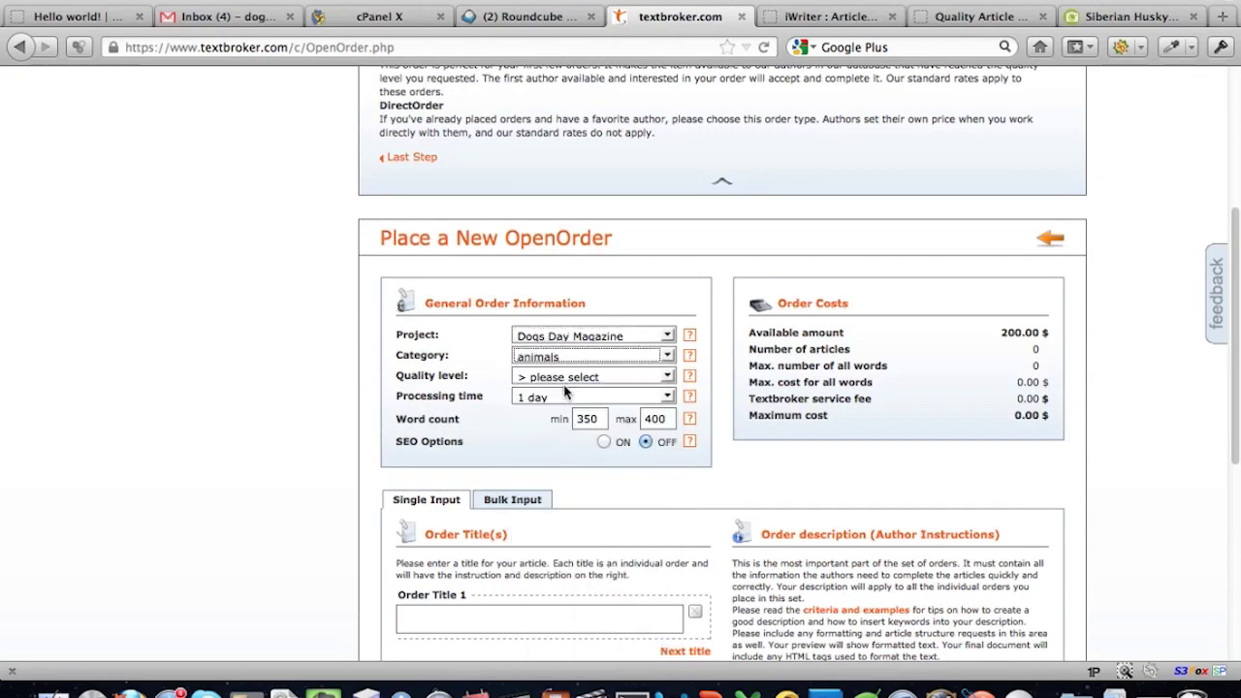
pyautogui.click(572, 378)
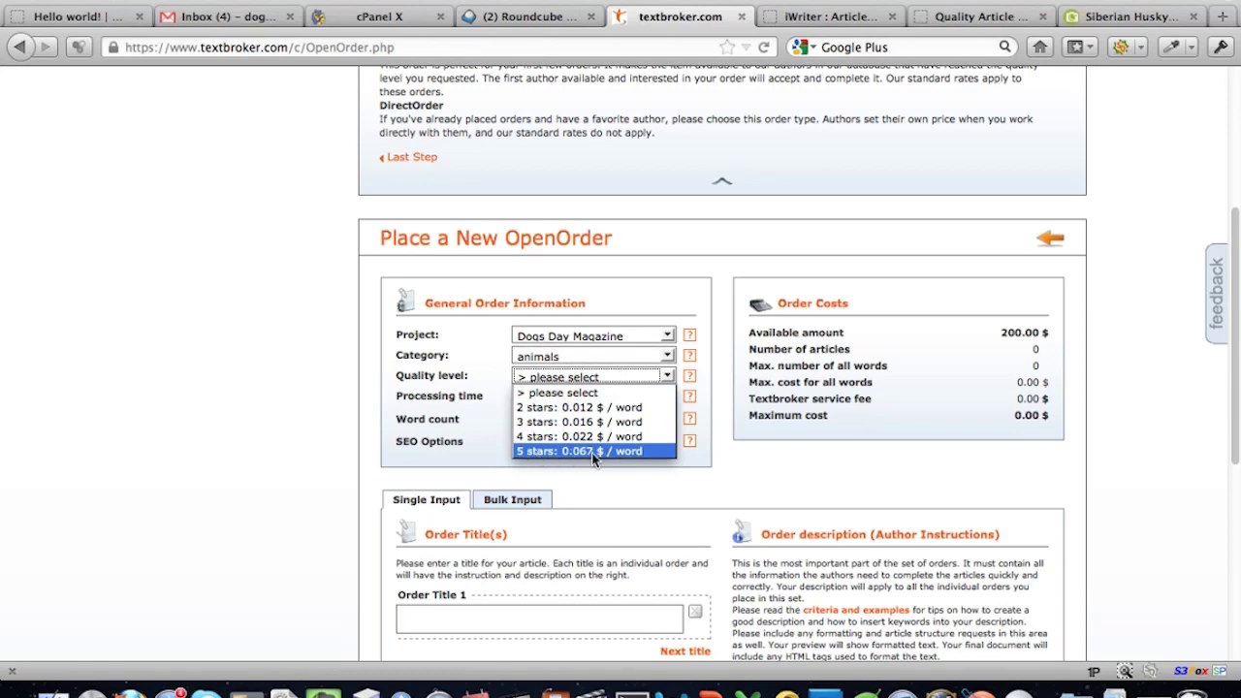
pyautogui.click(586, 437)
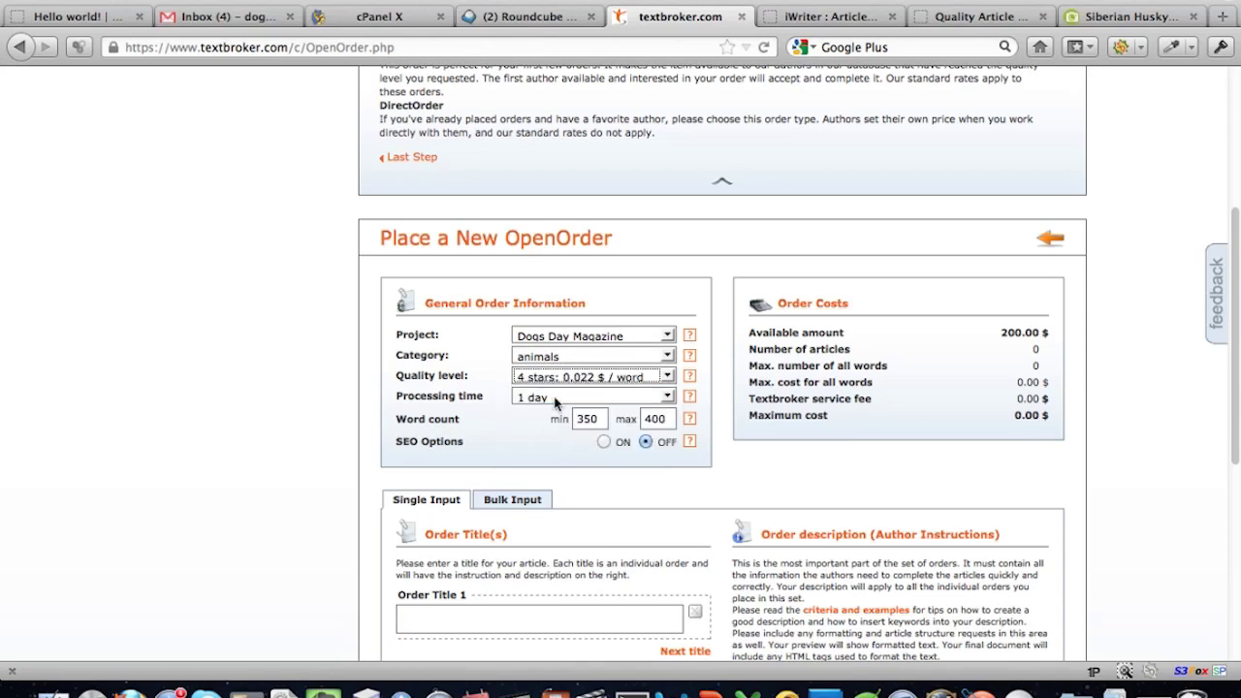
# Step: Set the order's word count to a minimum of 700 and maximum of 1000
pyautogui.click(605, 418)
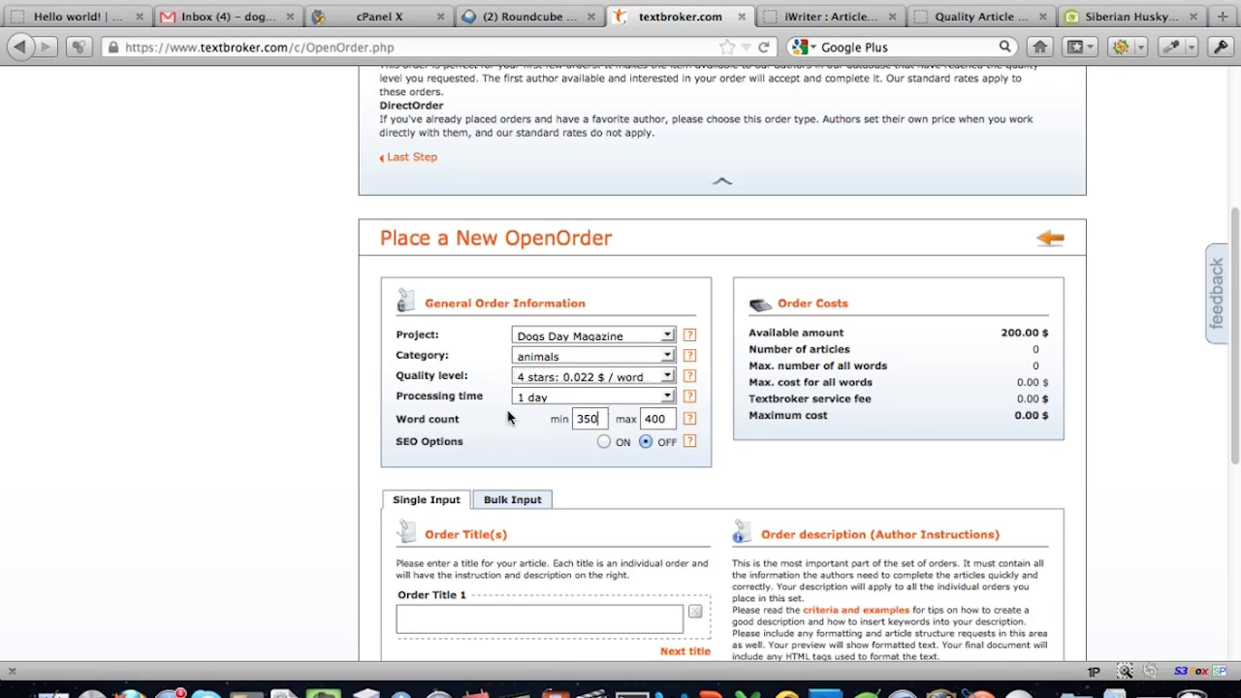
pyautogui.press('BackSpace')
pyautogui.press('BackSpace')
pyautogui.write('0')
pyautogui.press('BackSpace')
pyautogui.press('BackSpace')
pyautogui.write('500')
pyautogui.press('BackSpace')
pyautogui.press('BackSpace')
pyautogui.press('BackSpace')
pyautogui.write('700')
pyautogui.press('Tab')
pyautogui.write('1000')
# Step: Set 7-day processing and turn on SEO options, keyword check, plurals/inflections and connecting words
pyautogui.click(557, 398)
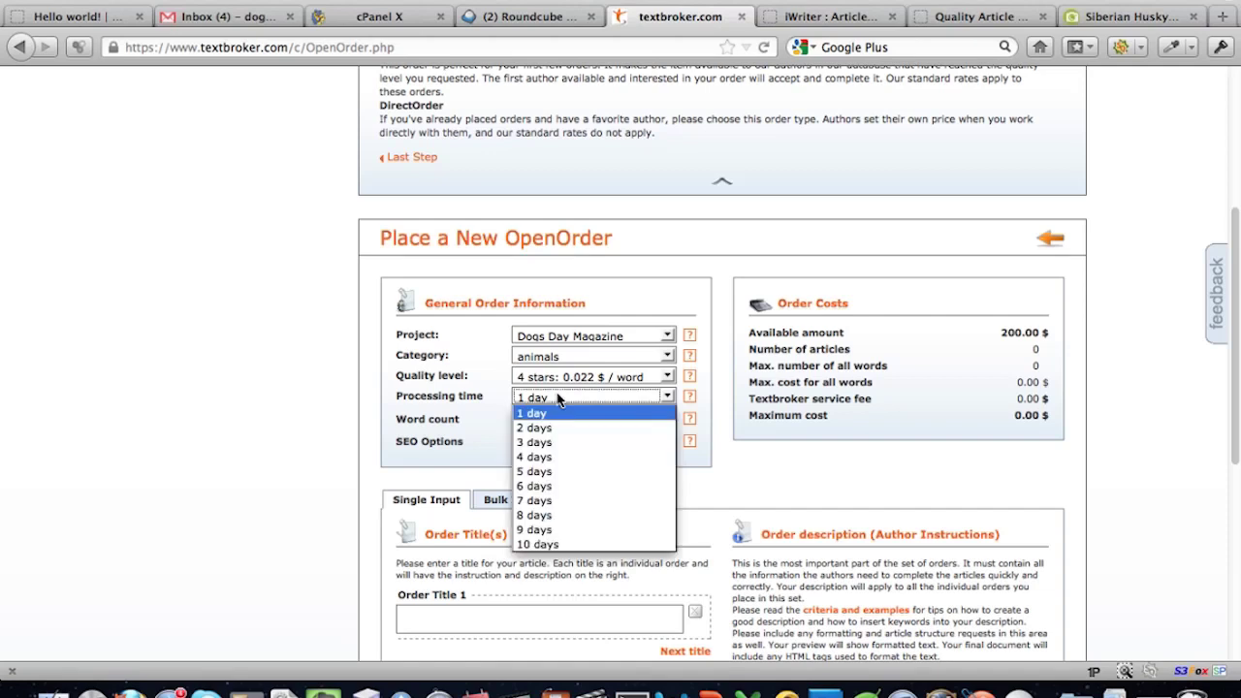
pyautogui.click(551, 502)
pyautogui.click(605, 443)
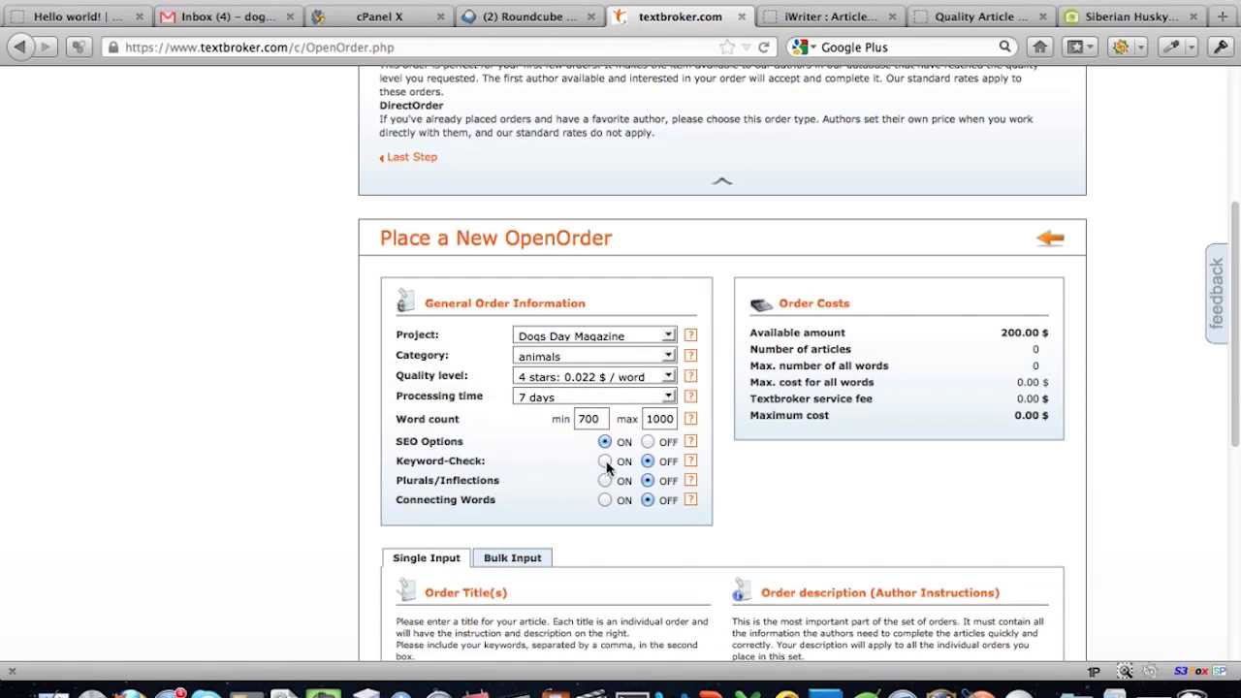
pyautogui.click(605, 463)
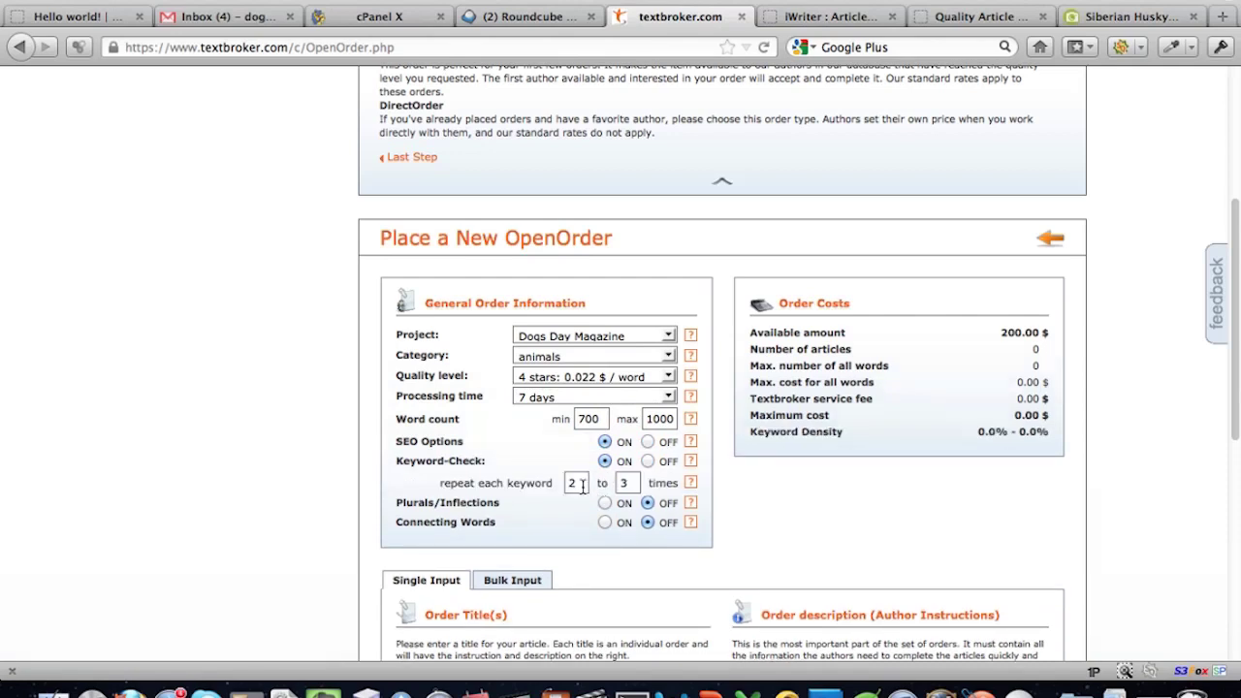
pyautogui.moveTo(692, 485)
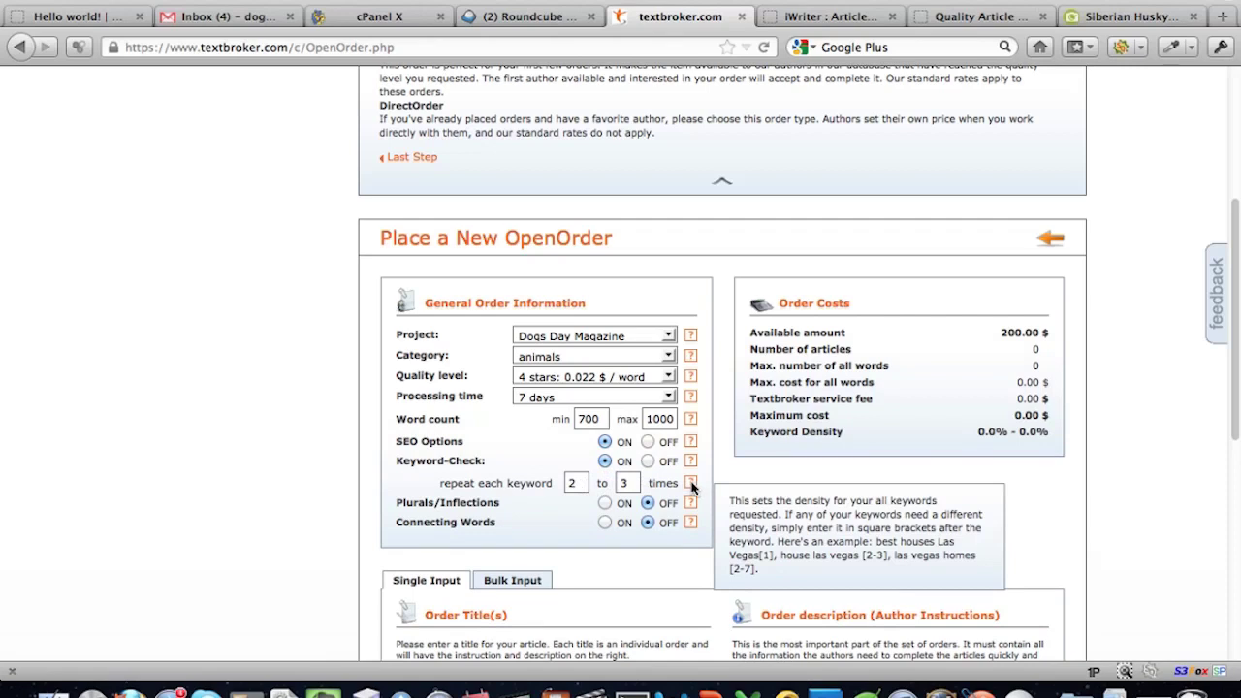
pyautogui.click(606, 502)
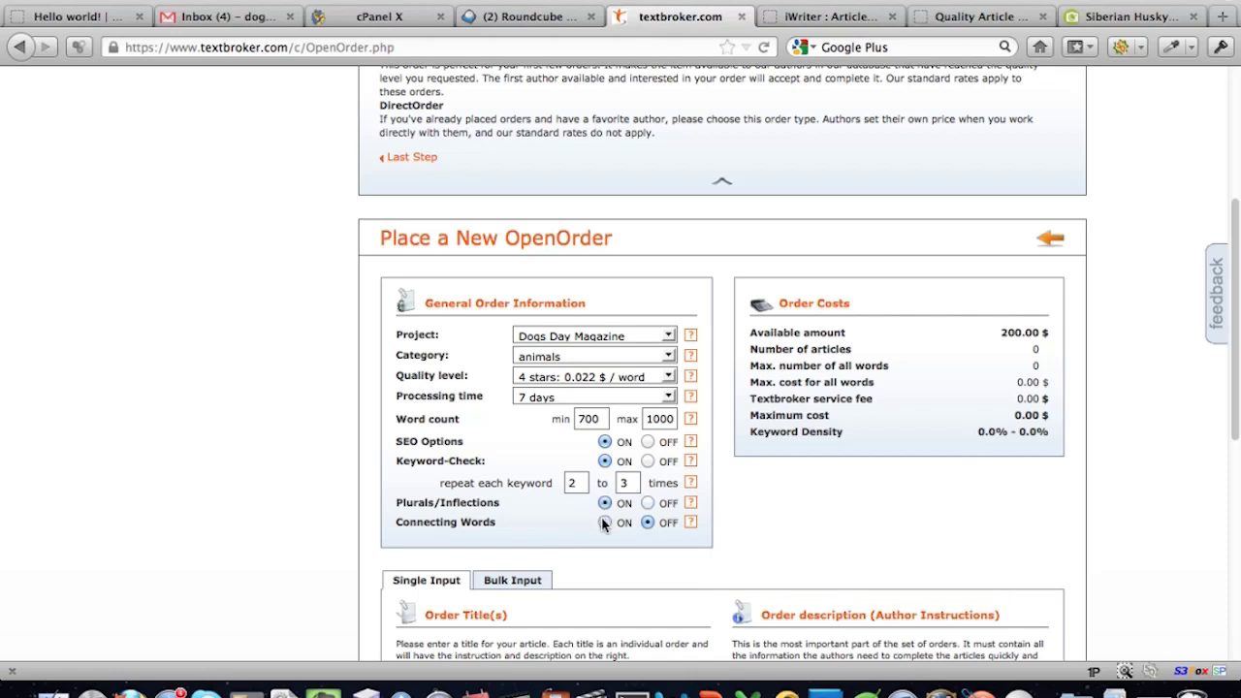
pyautogui.click(604, 522)
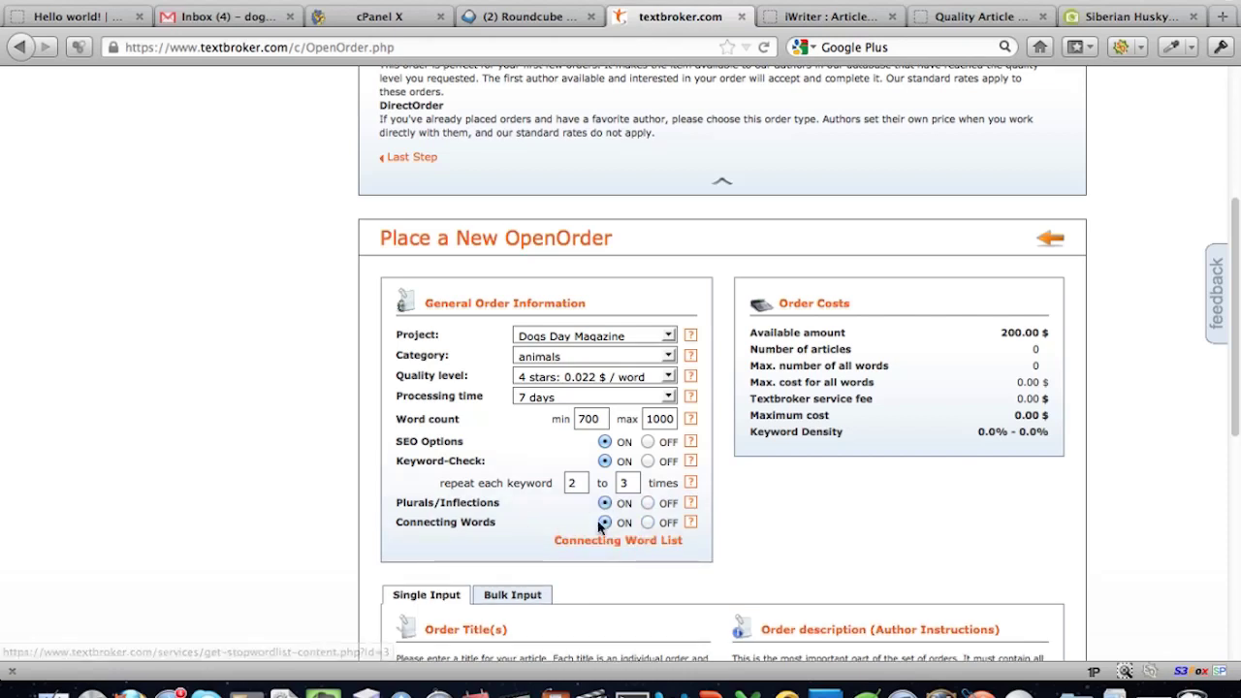
pyautogui.click(655, 543)
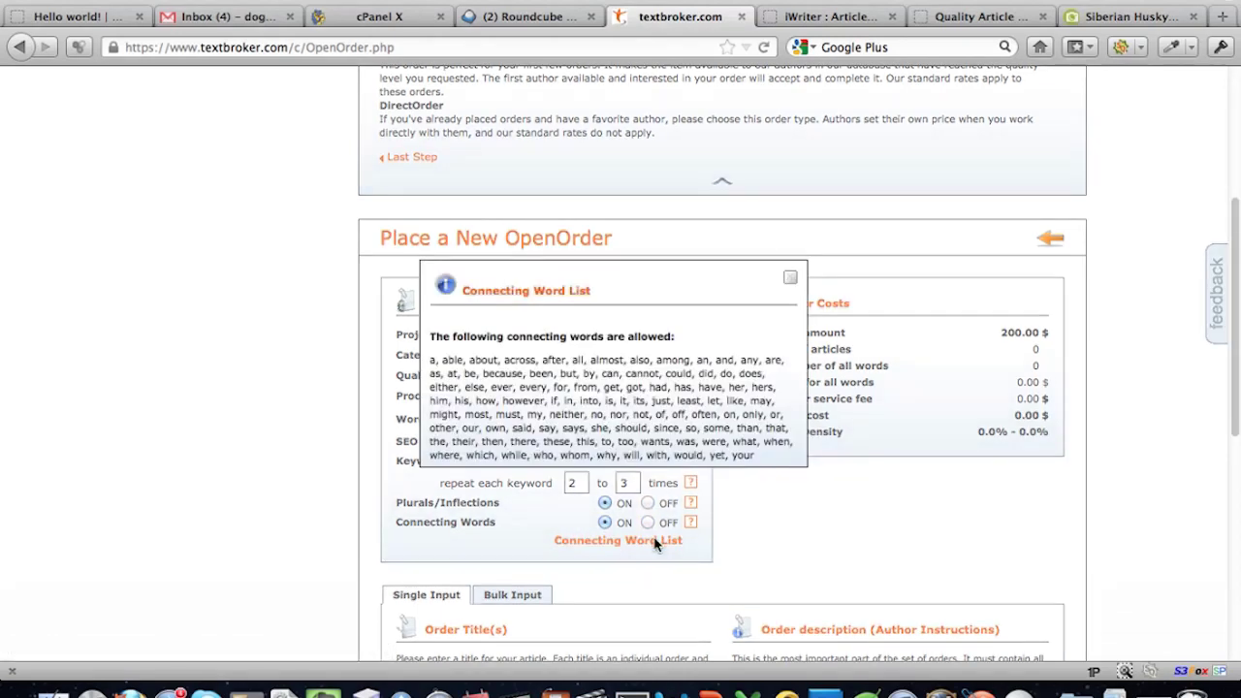
pyautogui.click(790, 282)
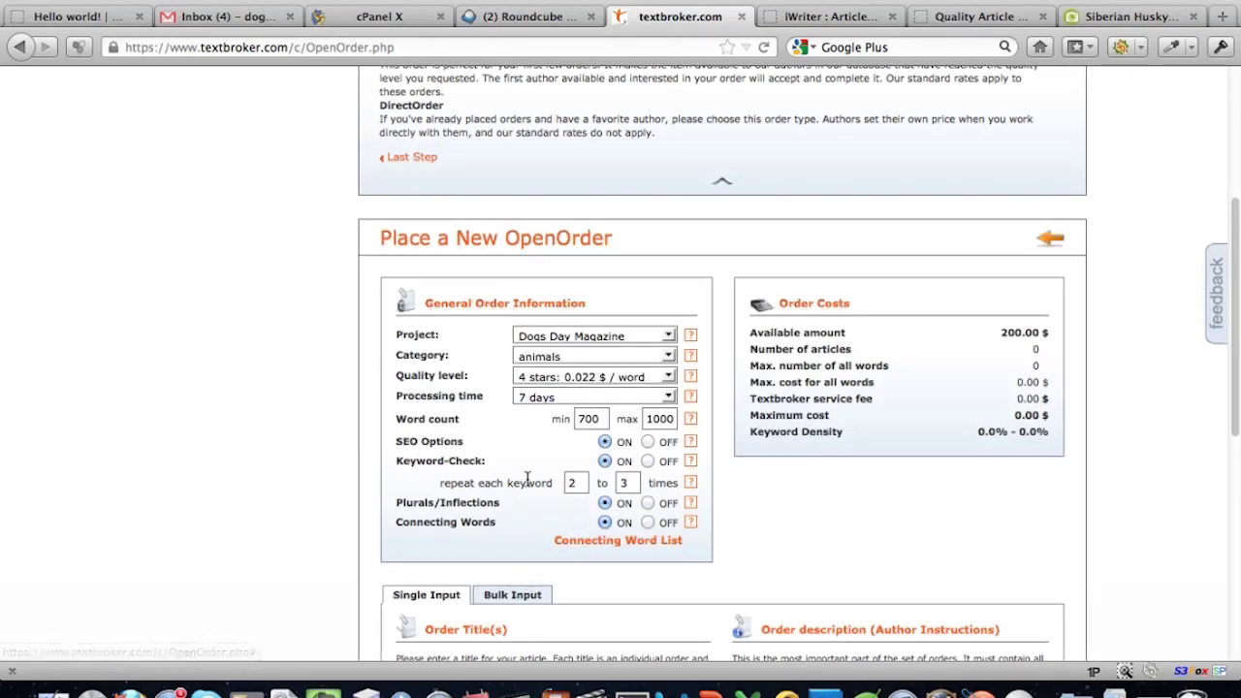
pyautogui.scroll(-2, 277, 469)
# Step: Copy the keyword 'cheap dog cages' from dogkeywords.txt in TextEdit, then return to the order form
pyautogui.scroll(-3, 277, 469)
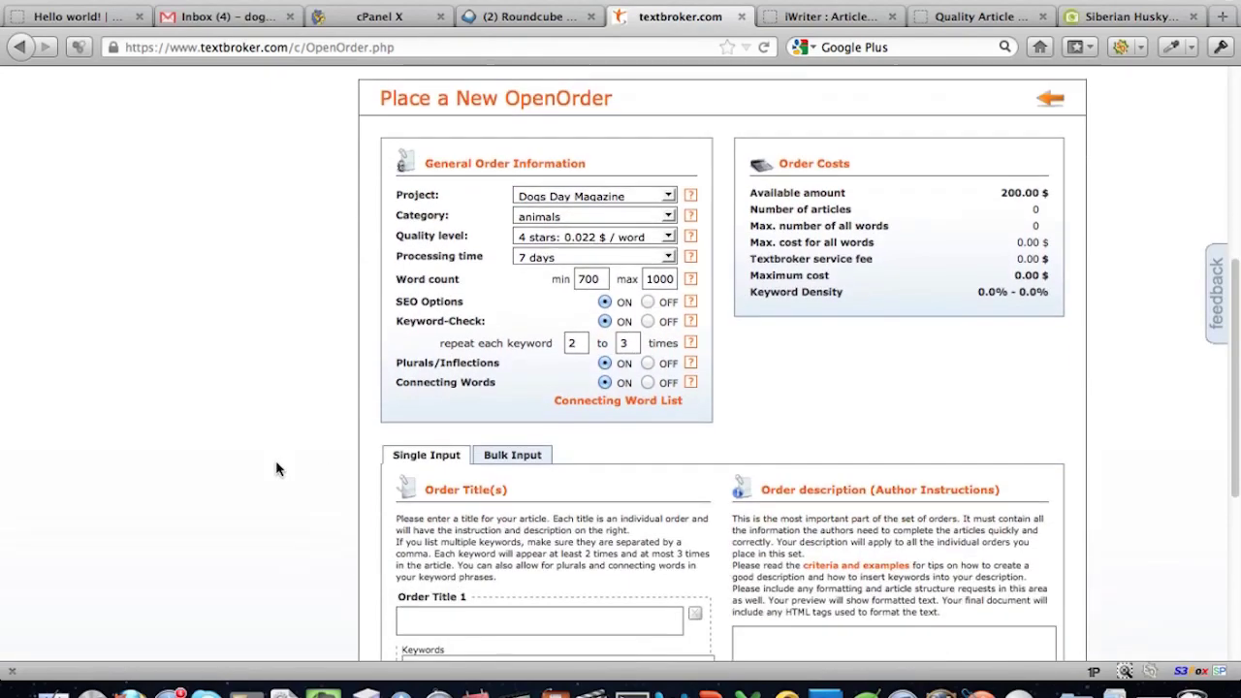
pyautogui.scroll(-4, 276, 469)
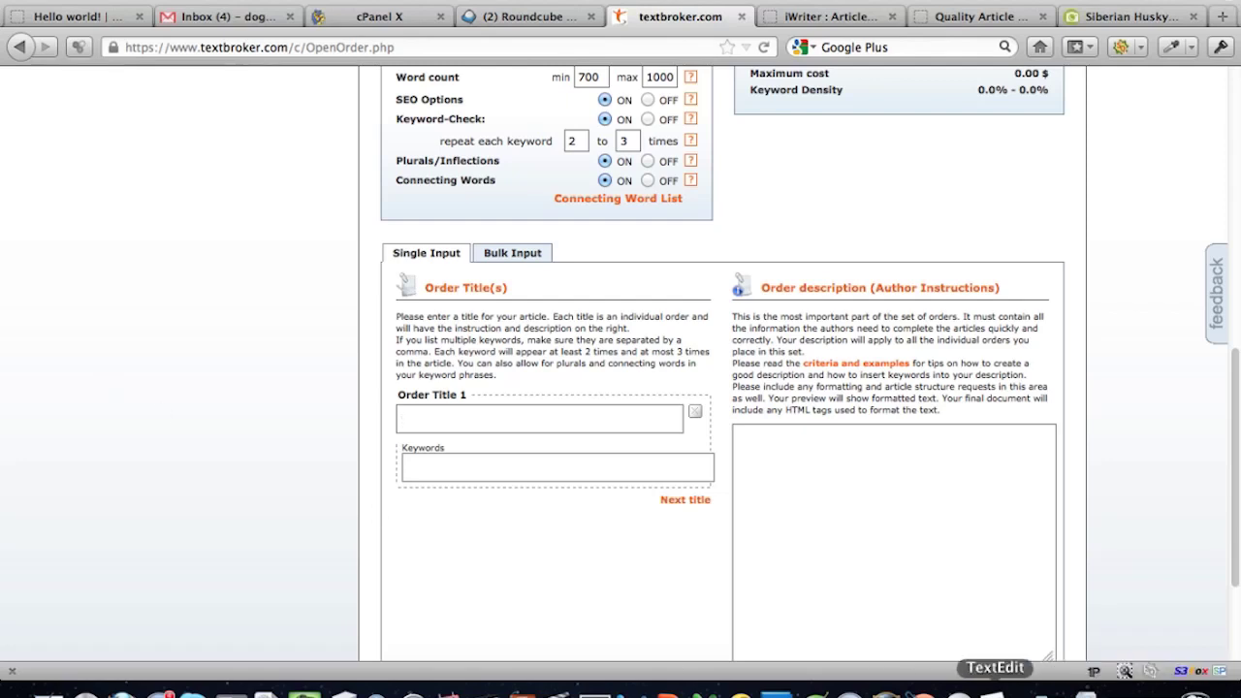
pyautogui.click(995, 691)
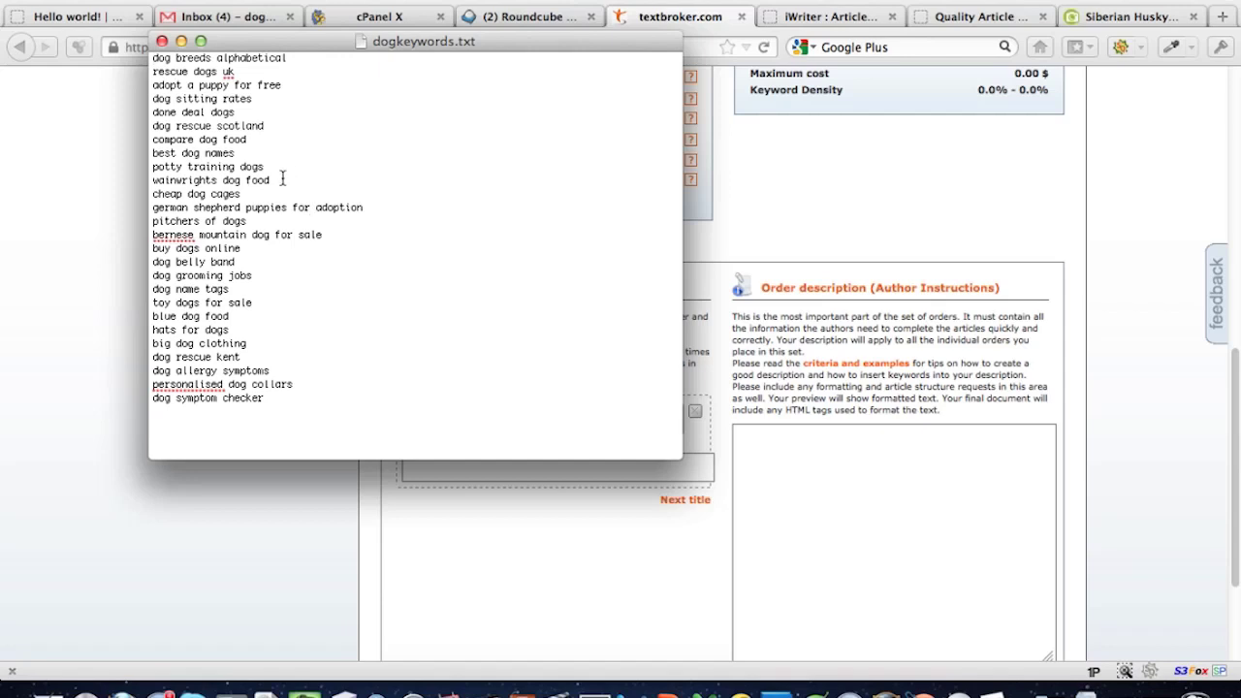
pyautogui.moveTo(282, 178); pyautogui.dragTo(1, 160)
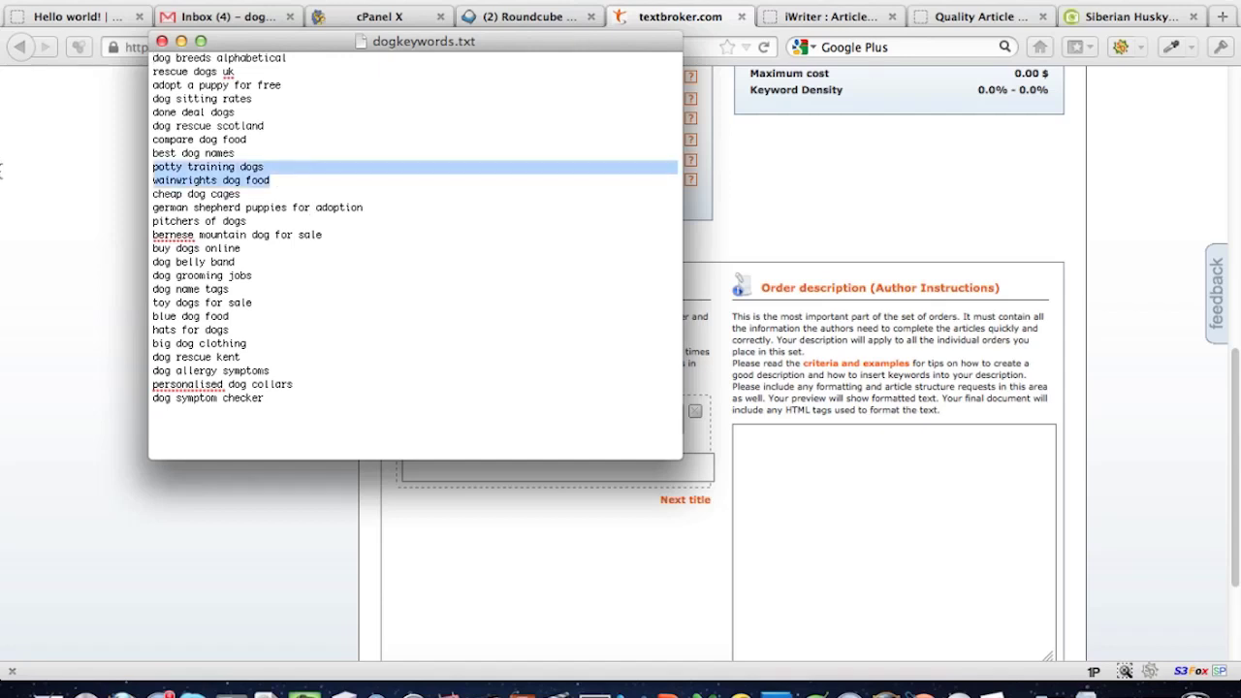
pyautogui.tripleClick(238, 122)
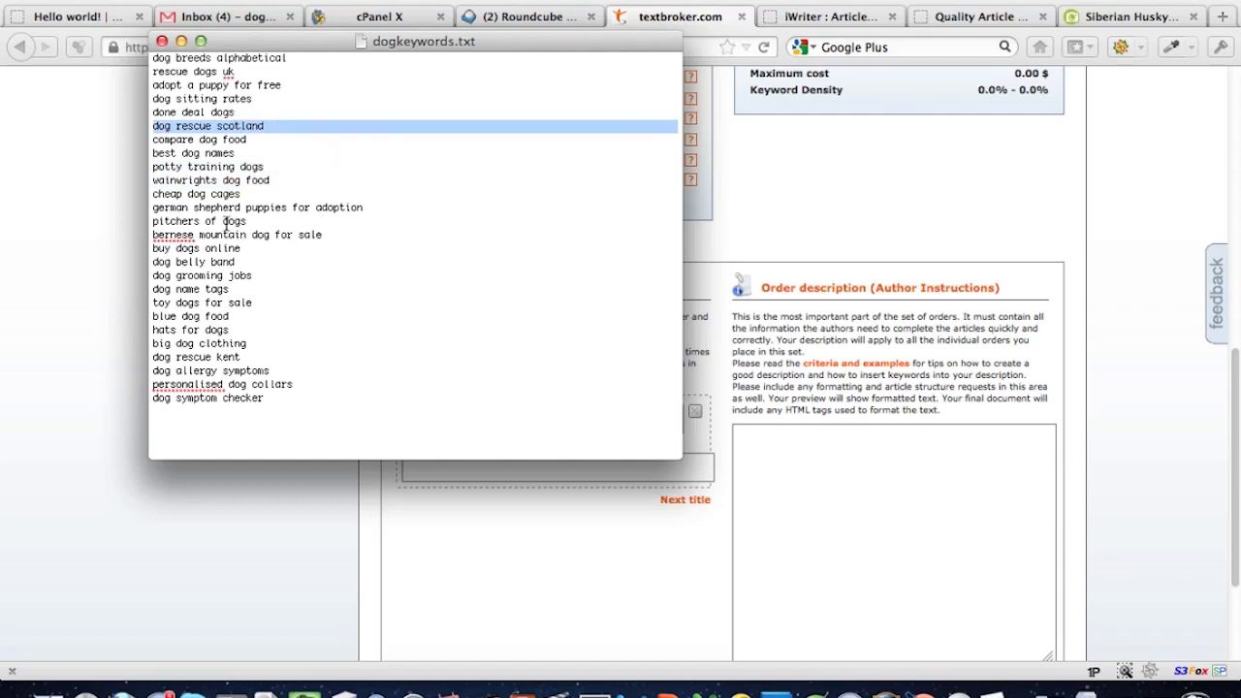
pyautogui.click(270, 143)
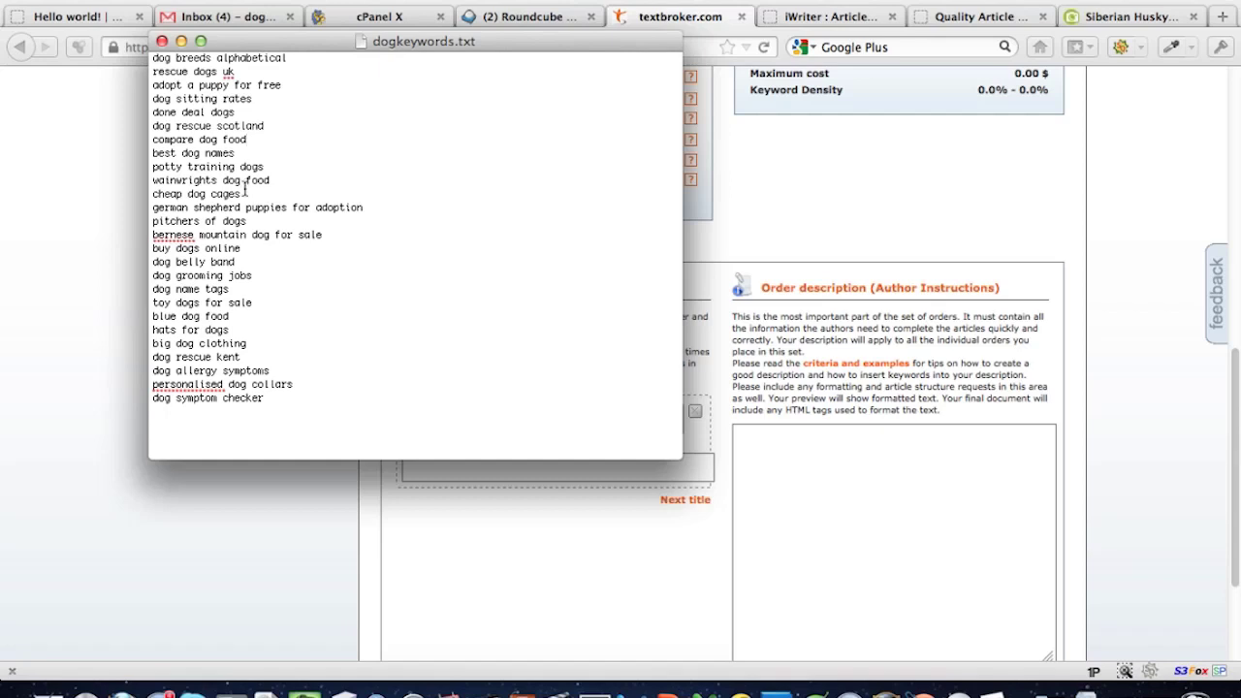
pyautogui.moveTo(243, 194); pyautogui.dragTo(35, 192)
pyautogui.press('super+c')
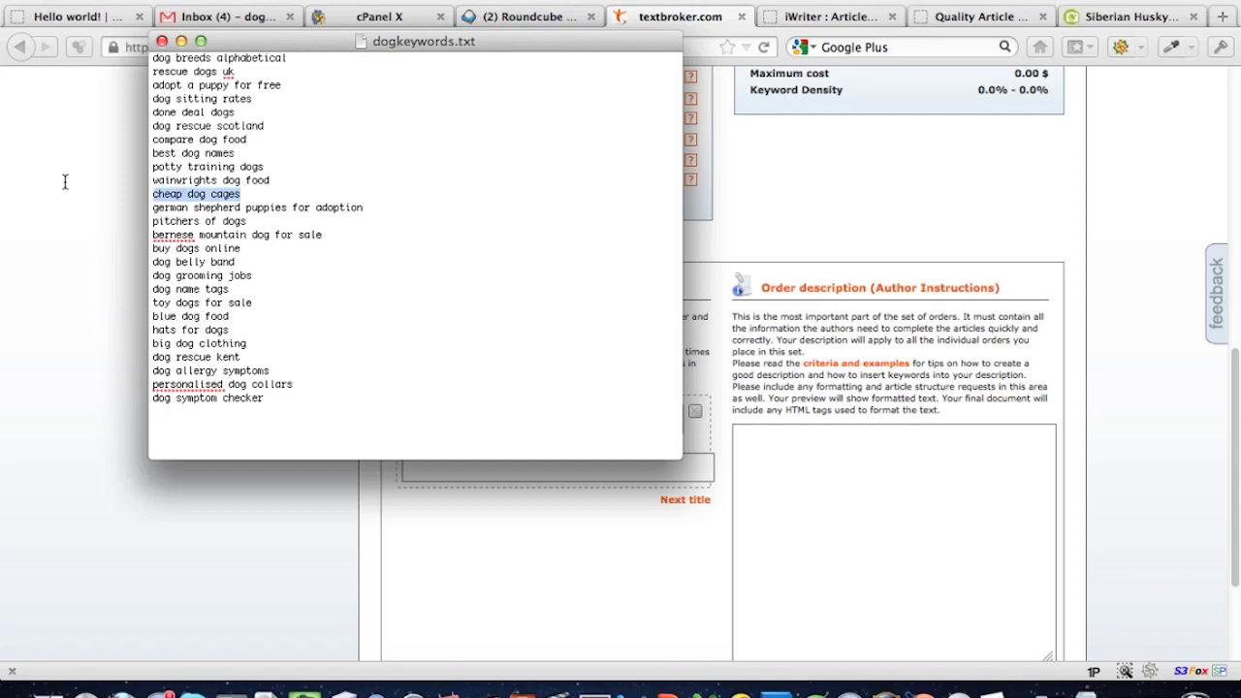
pyautogui.click(529, 444)
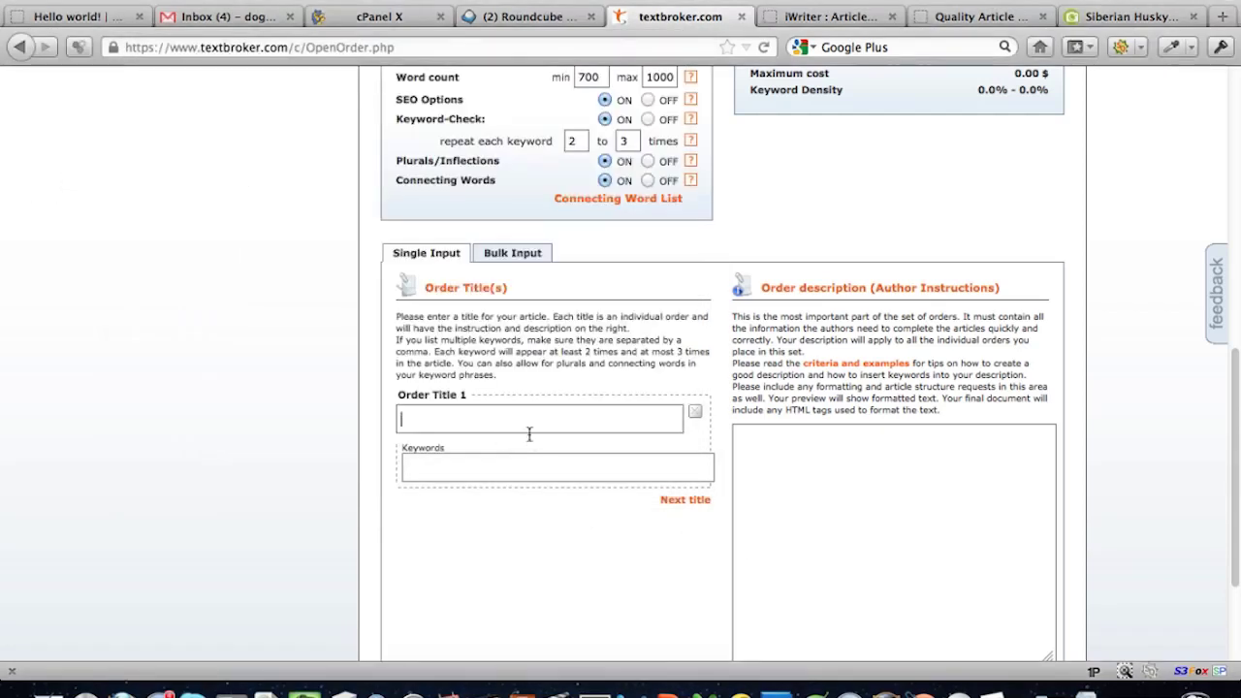
# Step: Paste 'cheap dog cages' as keyword and title Order Title 1 'Cheap Dog Cages - Can They Hurt Your Dog?'
pyautogui.click(443, 466)
pyautogui.press('super+v')
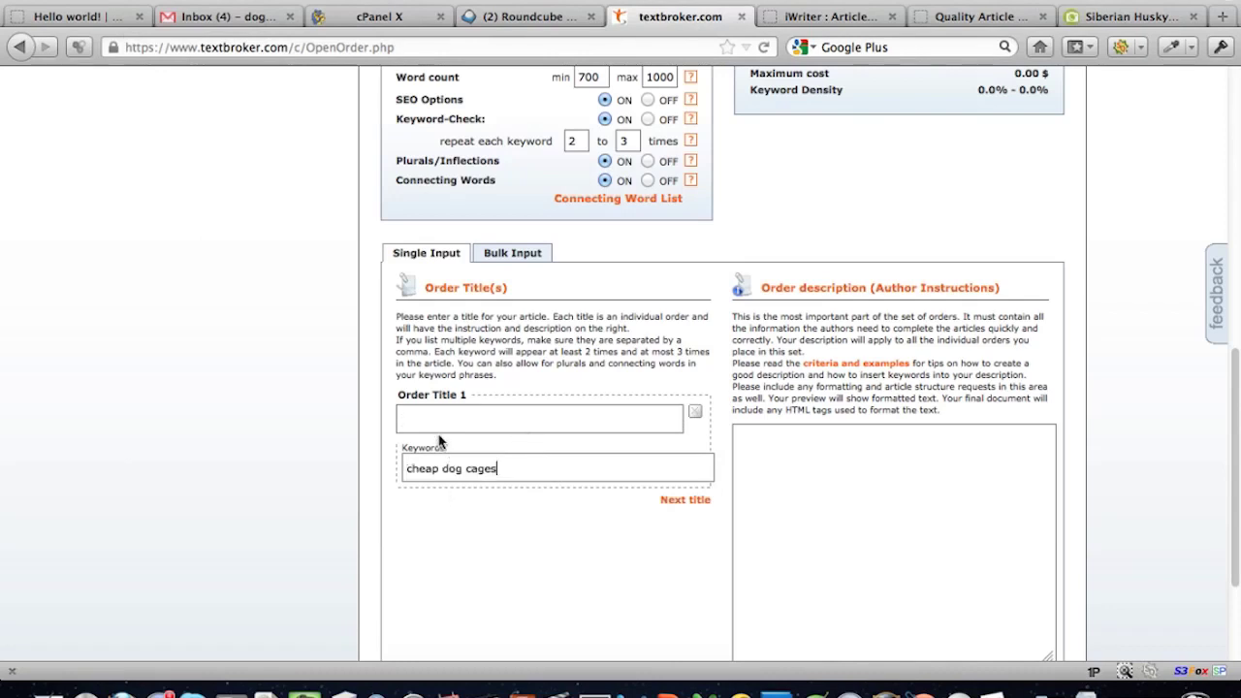
pyautogui.click(436, 423)
pyautogui.write('Cheap Dog Cage')
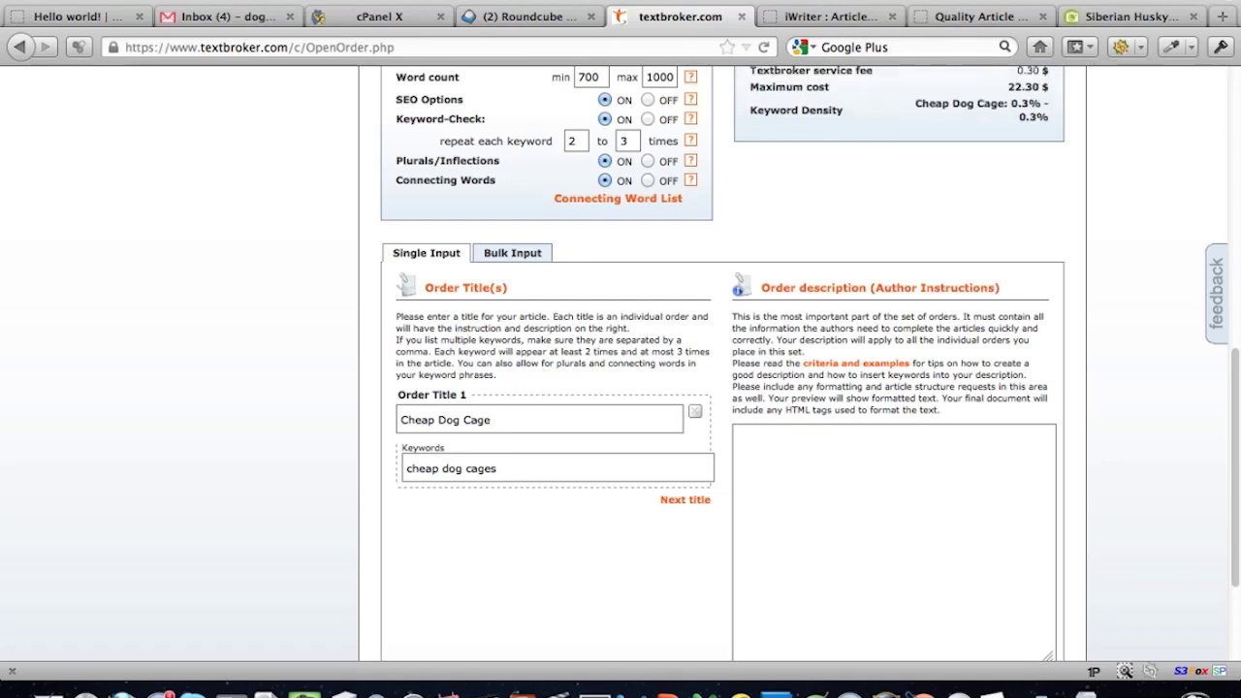
pyautogui.write('s - Are They Reall ')
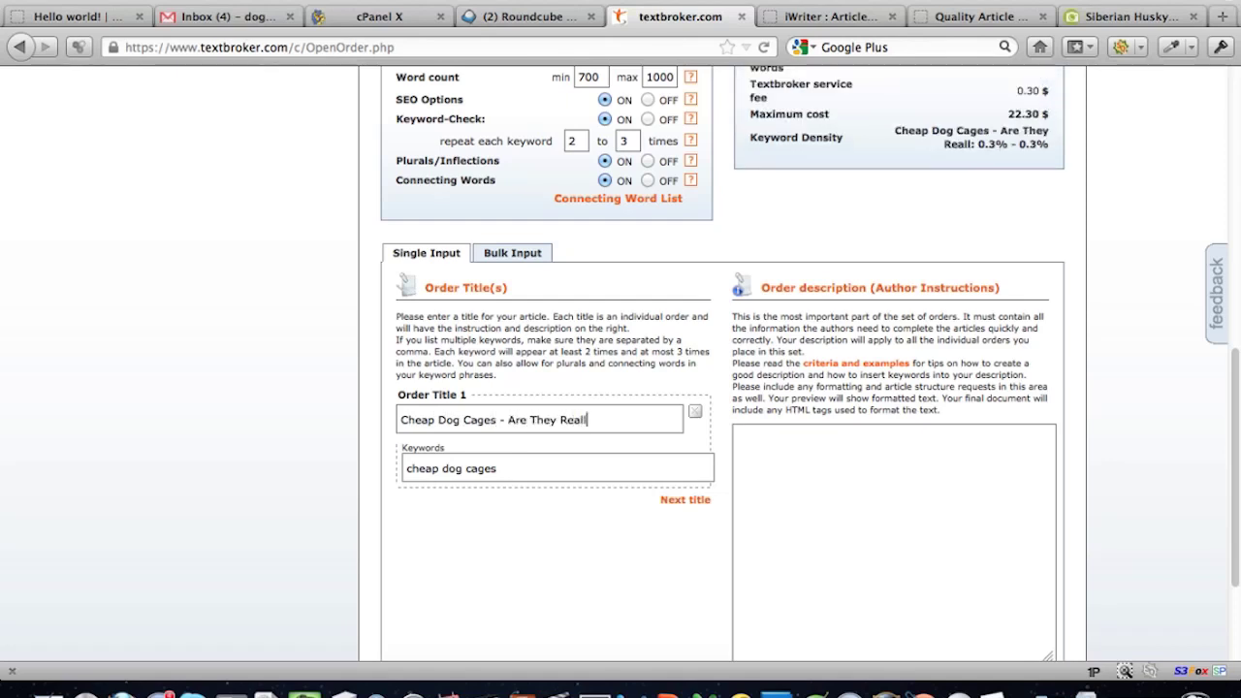
pyautogui.write('y Worth It?')
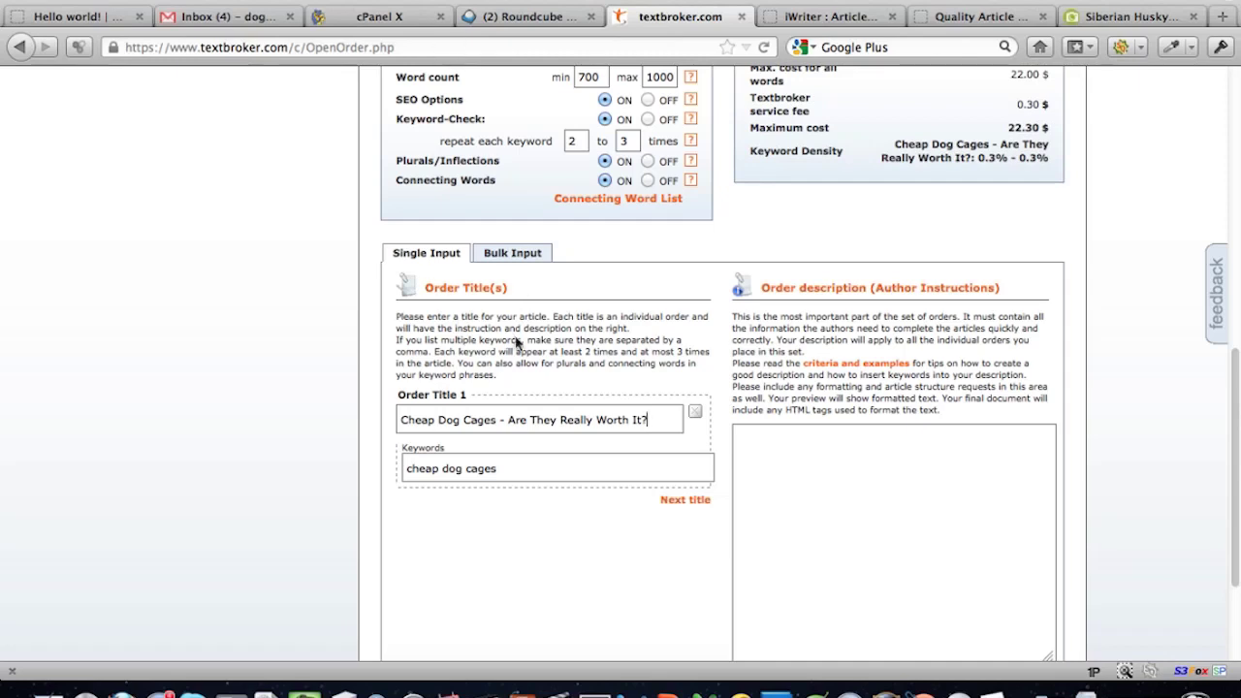
pyautogui.moveTo(507, 421); pyautogui.dragTo(676, 417)
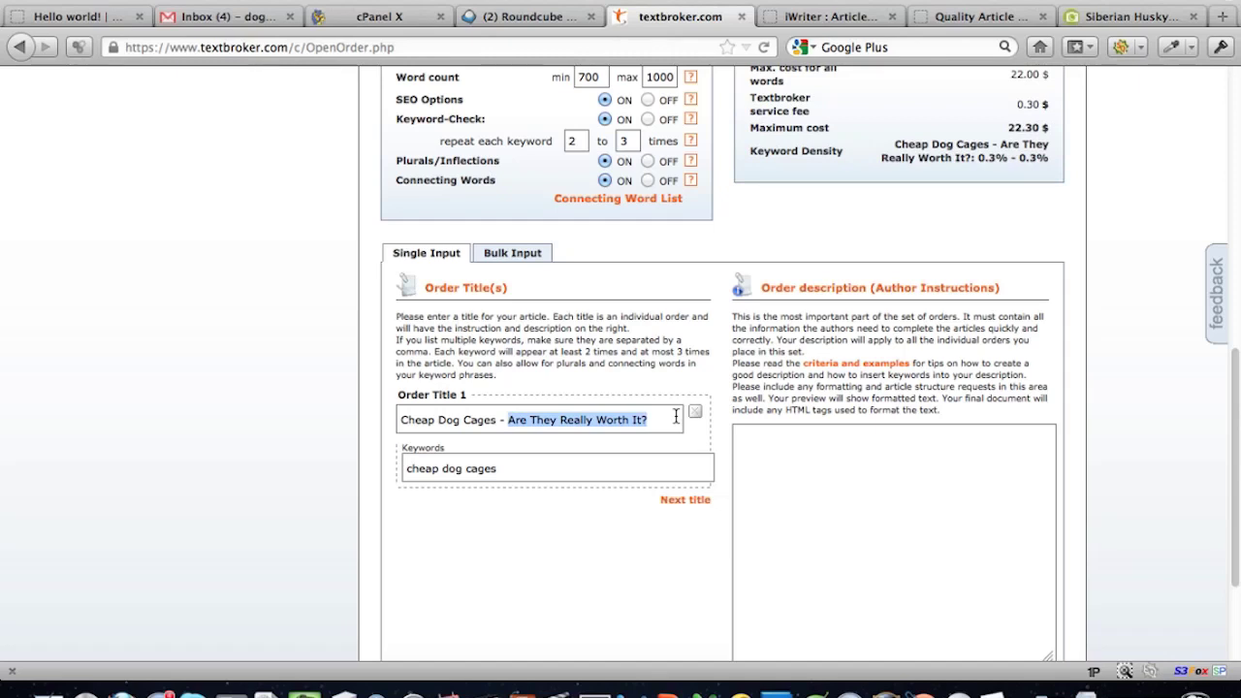
pyautogui.write('Can They')
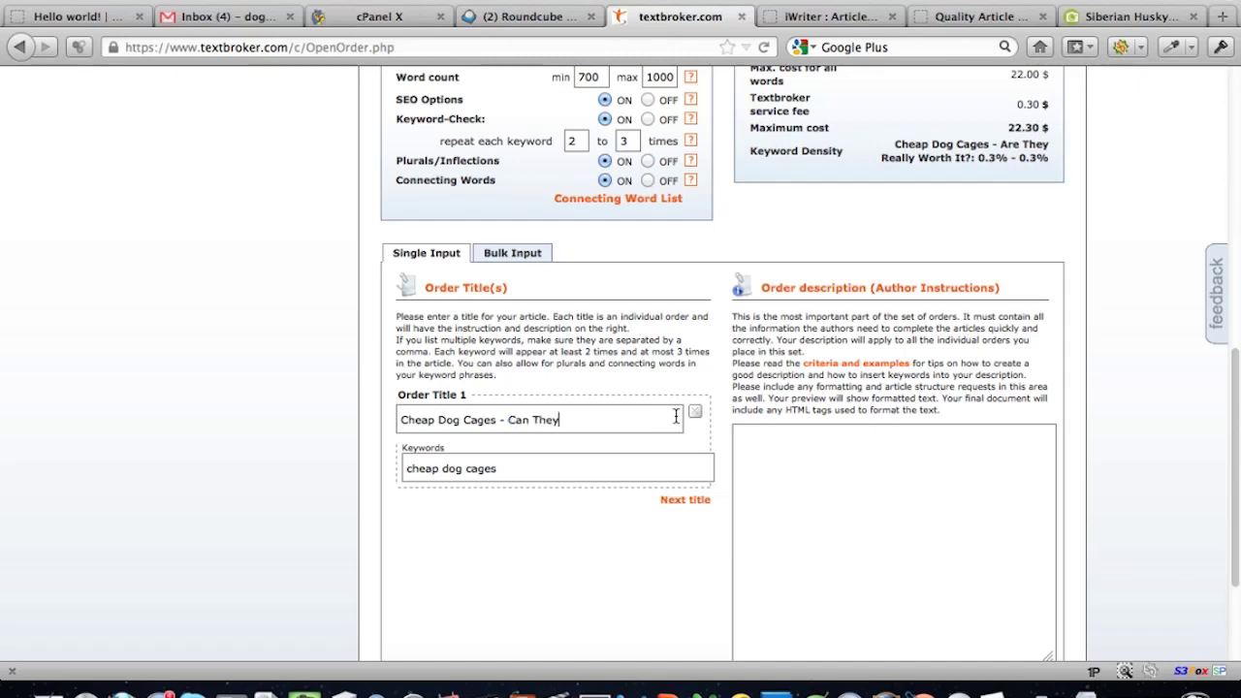
pyautogui.write(' Hurt Your Dog?')
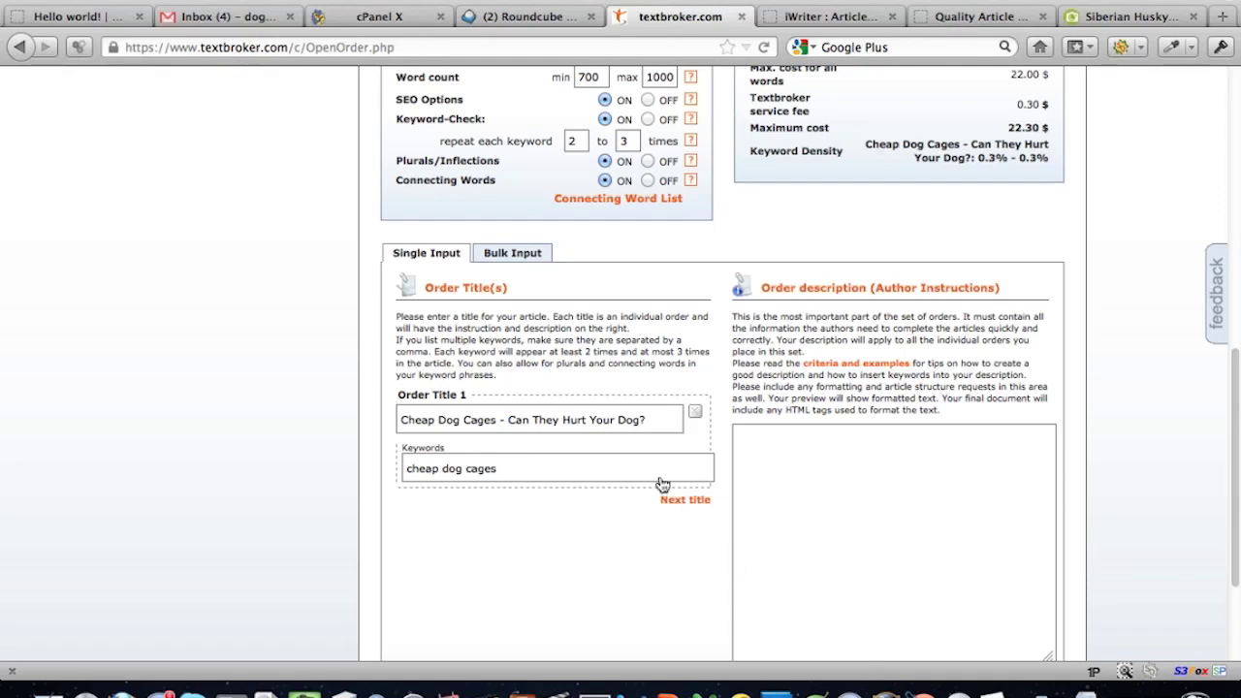
pyautogui.click(952, 464)
pyautogui.scroll(-3, 980, 543)
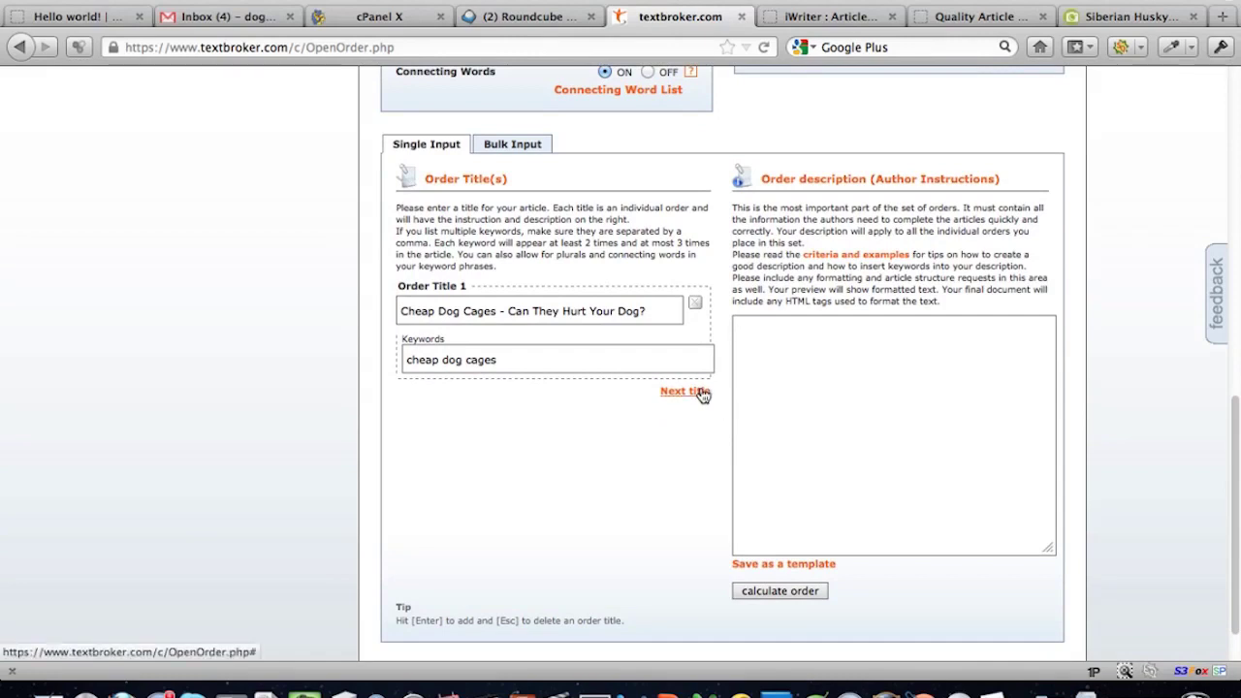
# Step: Add a second order title and quit EditRocket to bring up TextEdit's keyword list
pyautogui.click(701, 390)
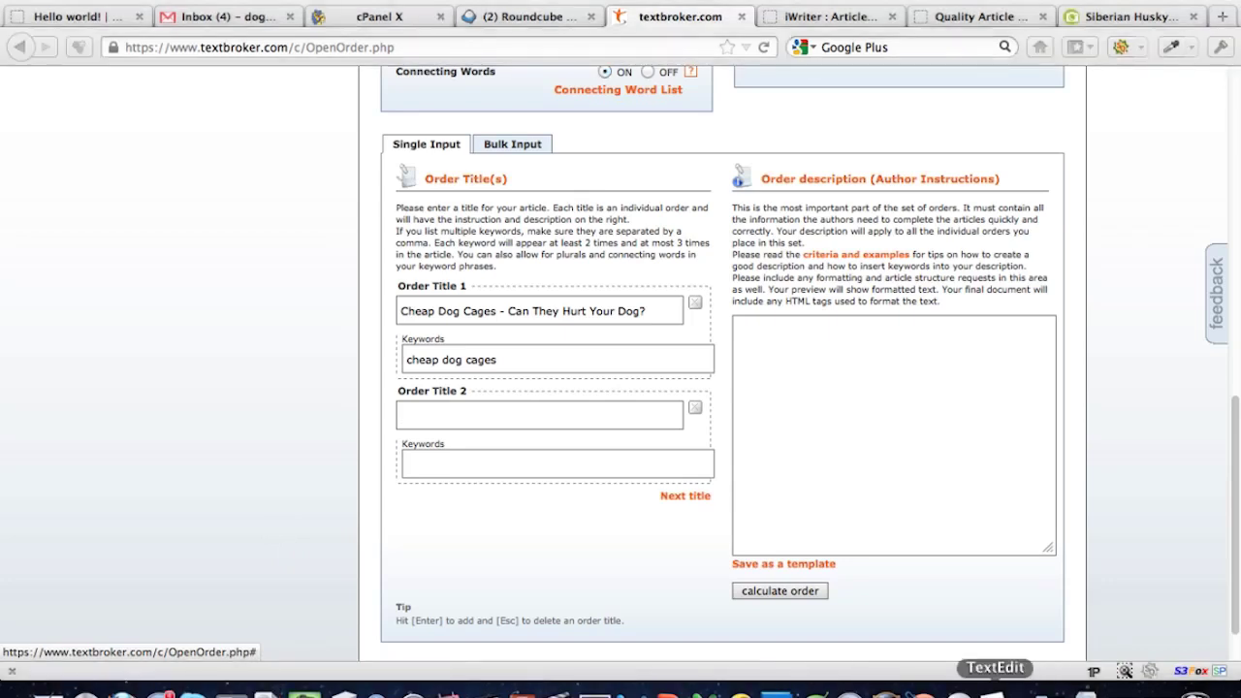
pyautogui.click(995, 689)
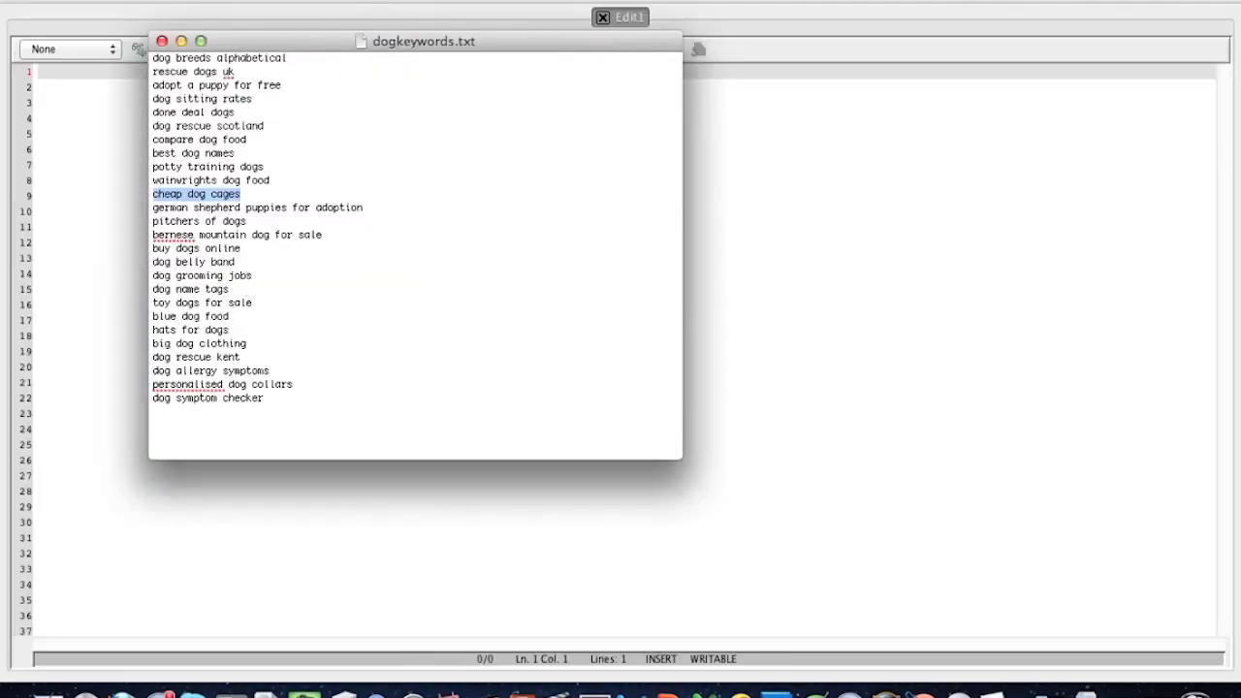
pyautogui.click(716, 339)
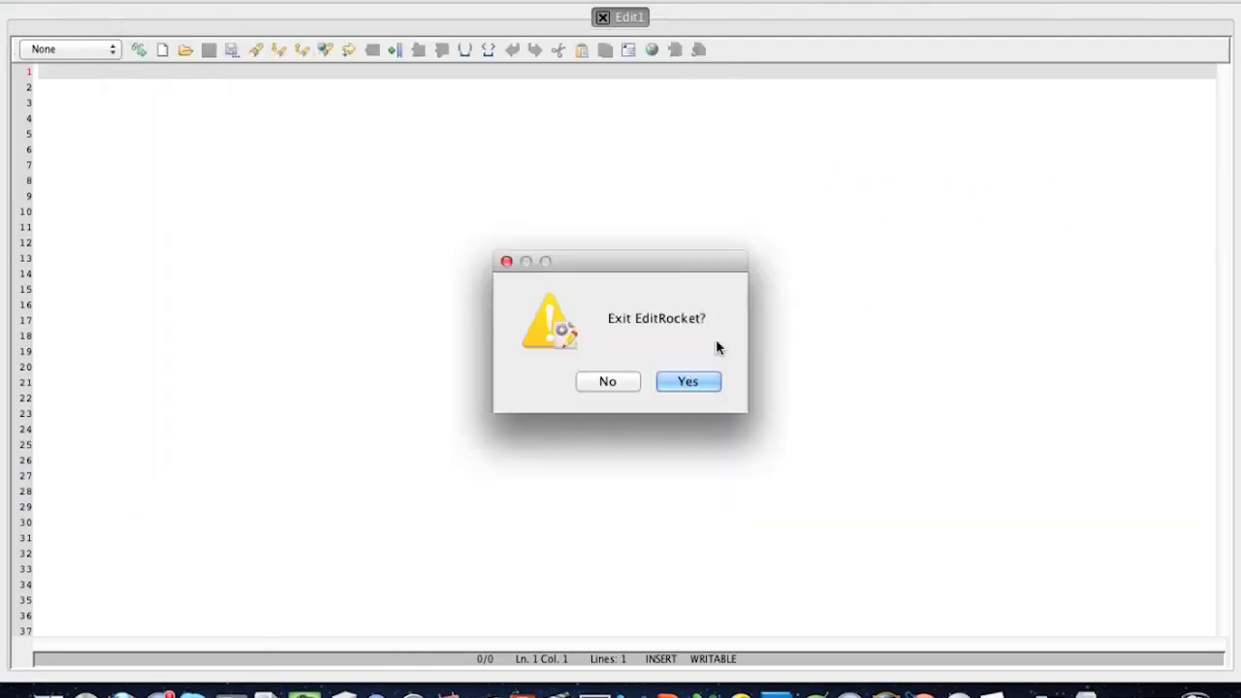
pyautogui.click(686, 382)
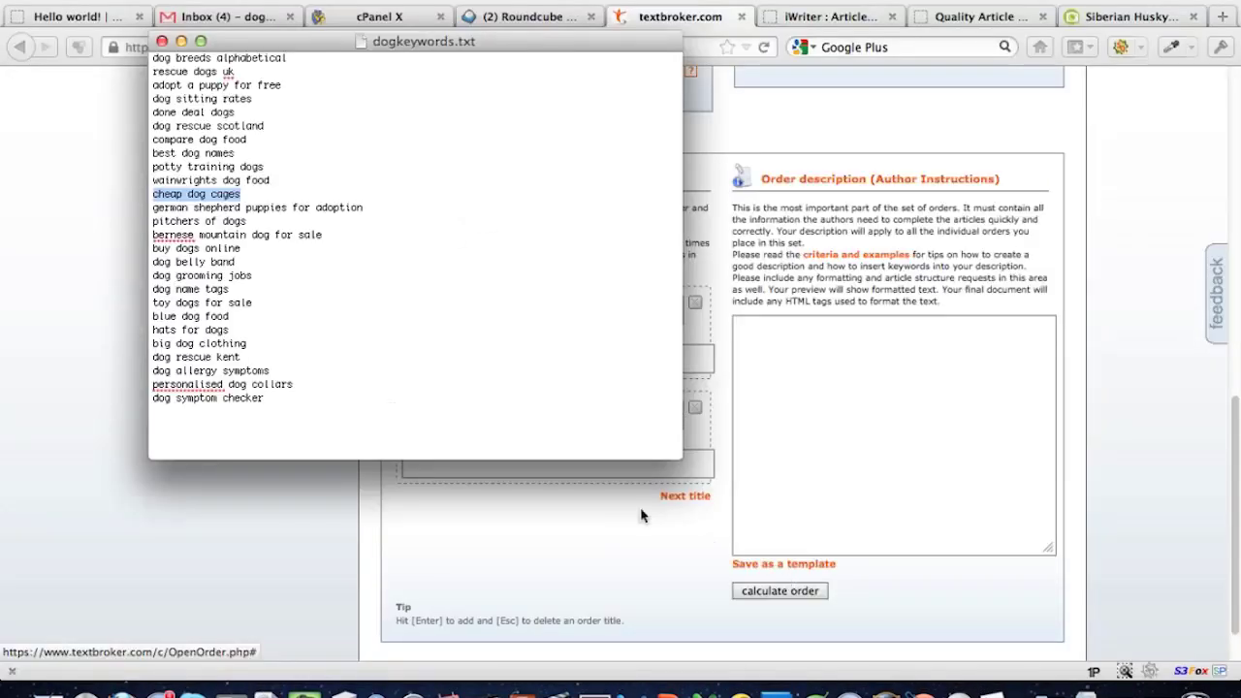
# Step: Copy 'compare dog food' from dogkeywords.txt and paste it into Order Title 2
pyautogui.click(339, 349)
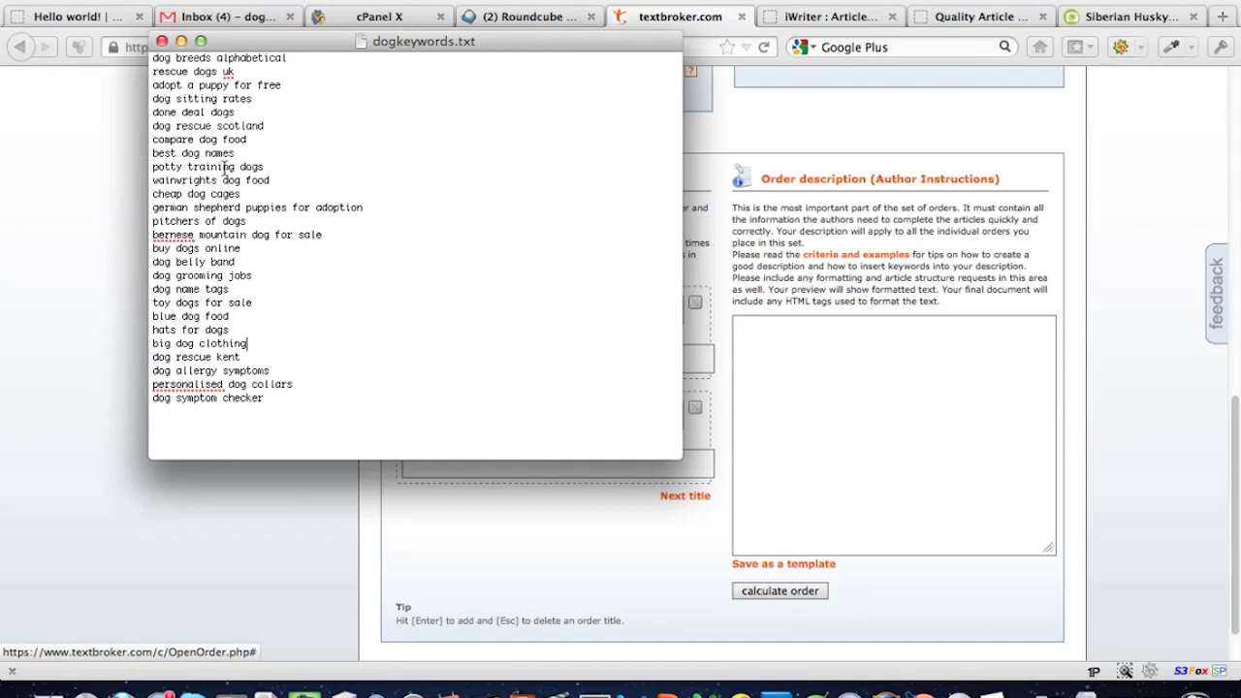
pyautogui.moveTo(248, 140); pyautogui.dragTo(148, 140)
pyautogui.press('super+c')
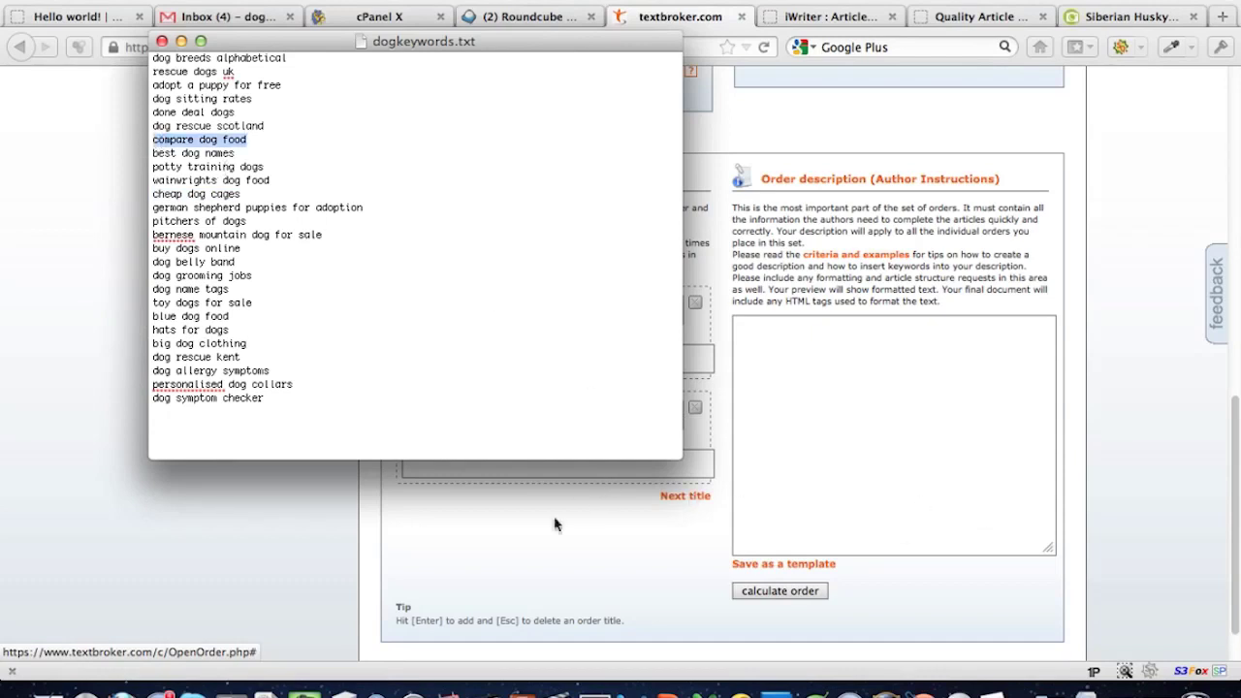
pyautogui.click(475, 430)
pyautogui.press('super+v')
pyautogui.click(407, 416)
# Step: Capitalise the words to 'Compare Dog Food' in Order Title 2
pyautogui.press('BackSpace')
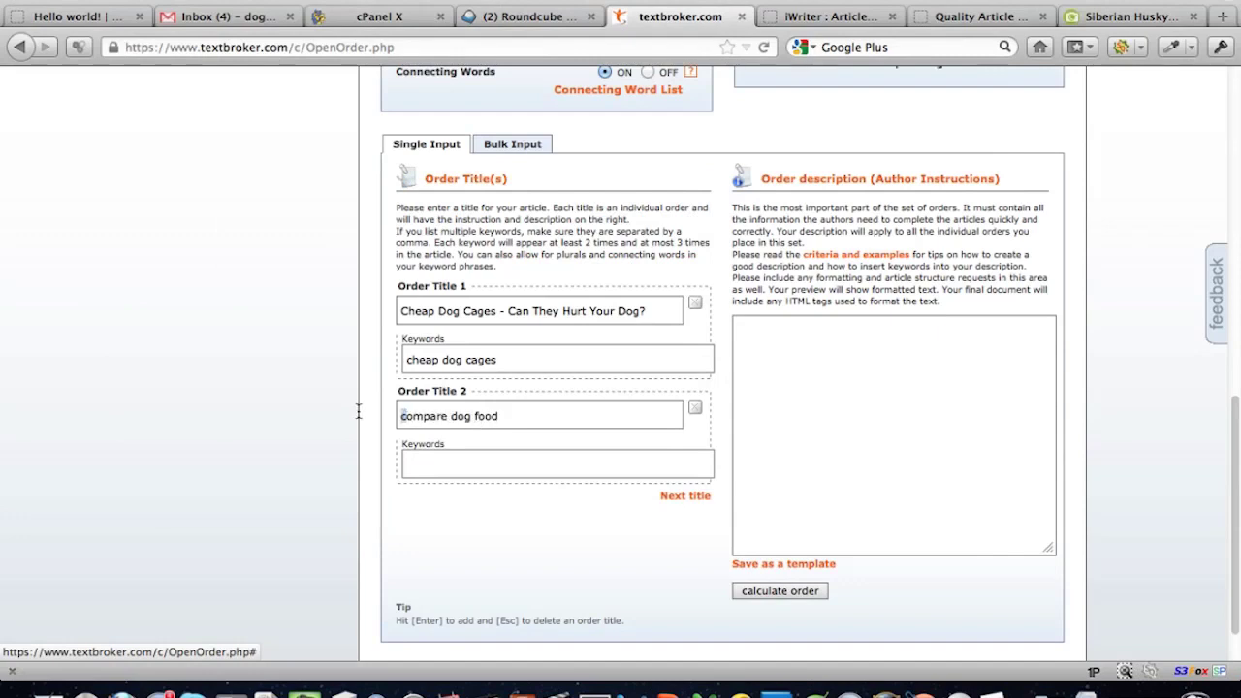
pyautogui.write('C')
pyautogui.click(461, 416)
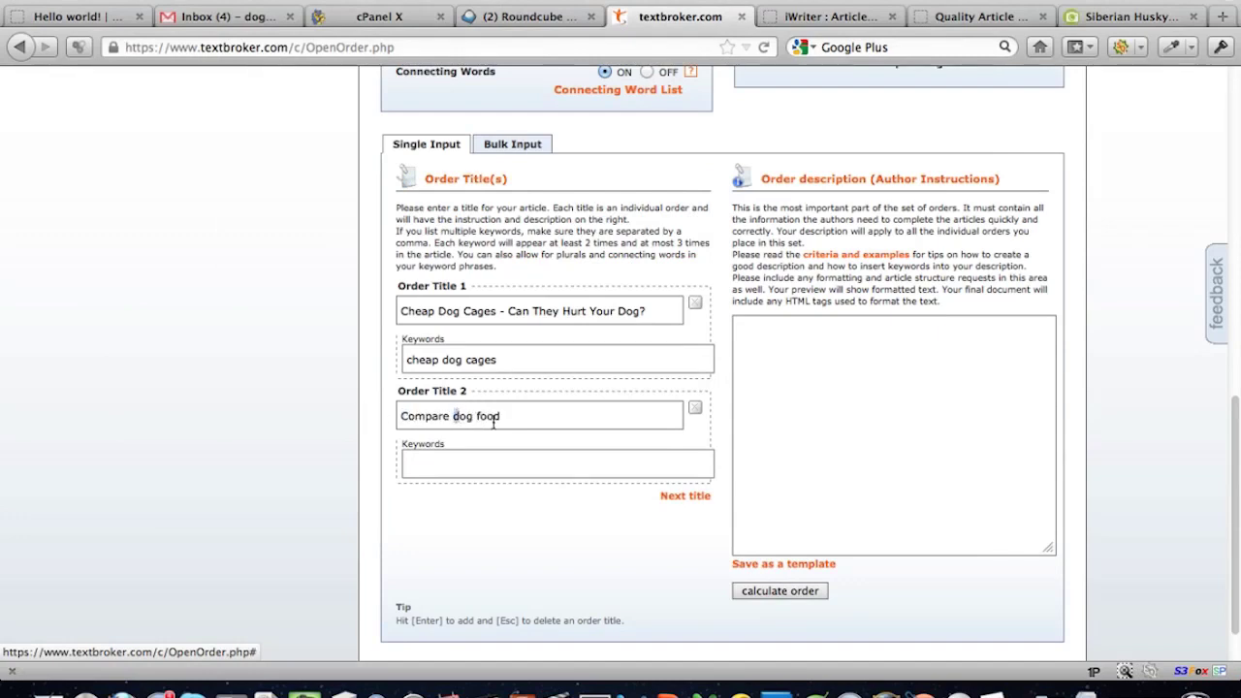
pyautogui.press('BackSpace')
pyautogui.write('D')
pyautogui.click(478, 416)
pyautogui.press('Delete')
pyautogui.write('F')
# Step: Append ' - A Fair Comparison of All The Top Brands of Dog Food...' to Order Title 2
pyautogui.click(521, 419)
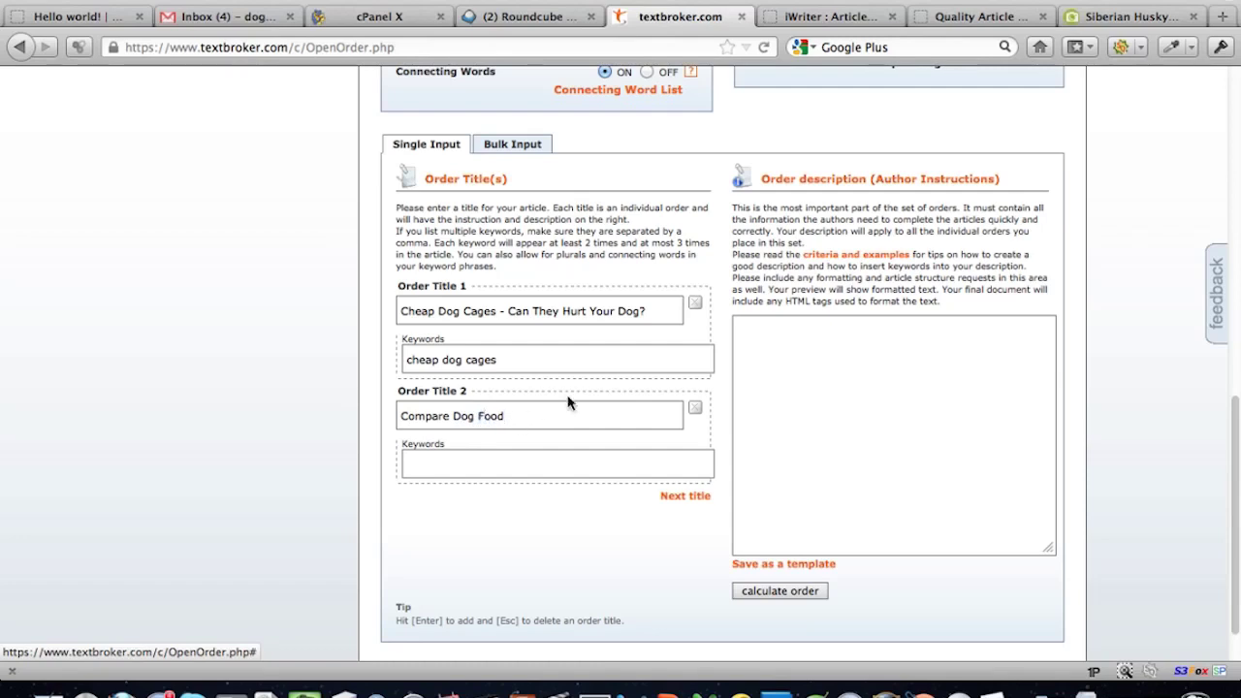
pyautogui.write('-')
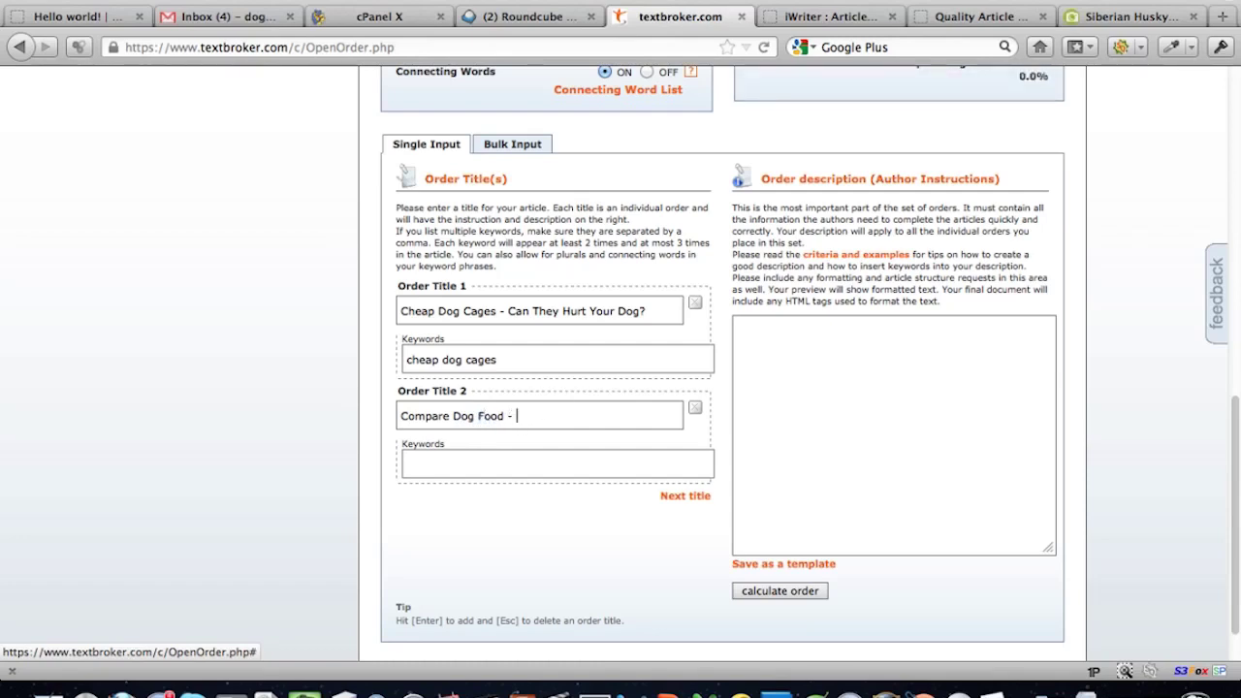
pyautogui.write(' A Fair Comparison')
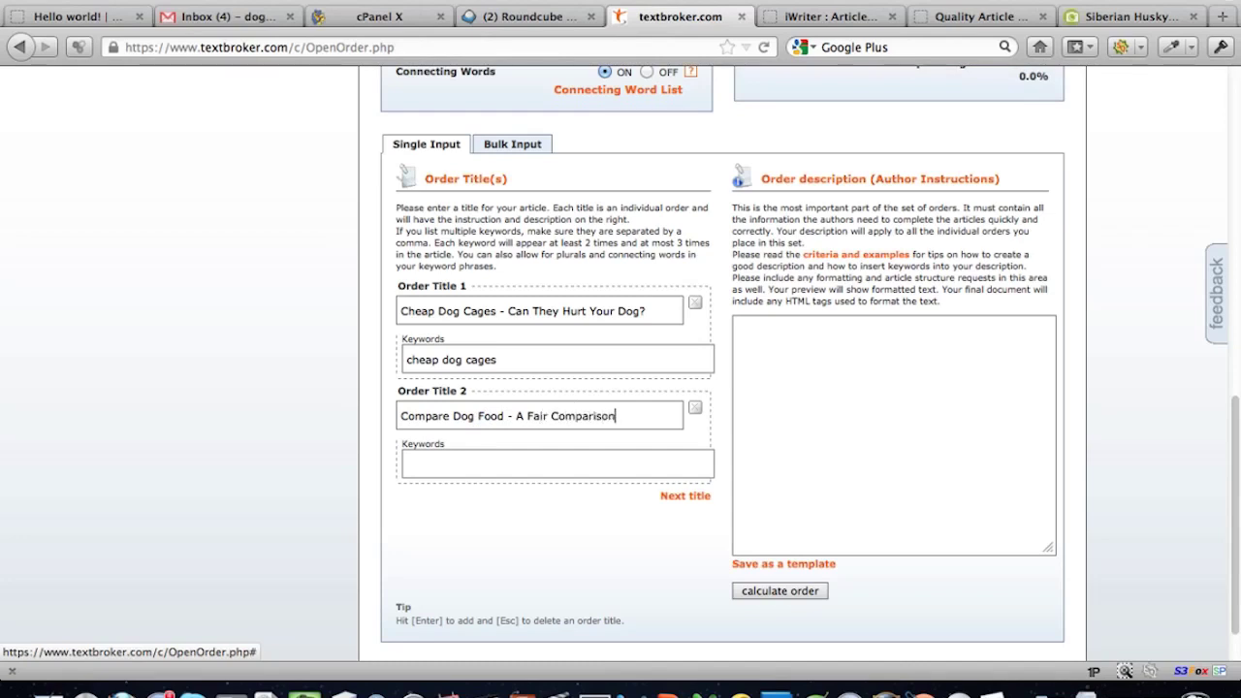
pyautogui.write(' of All The ')
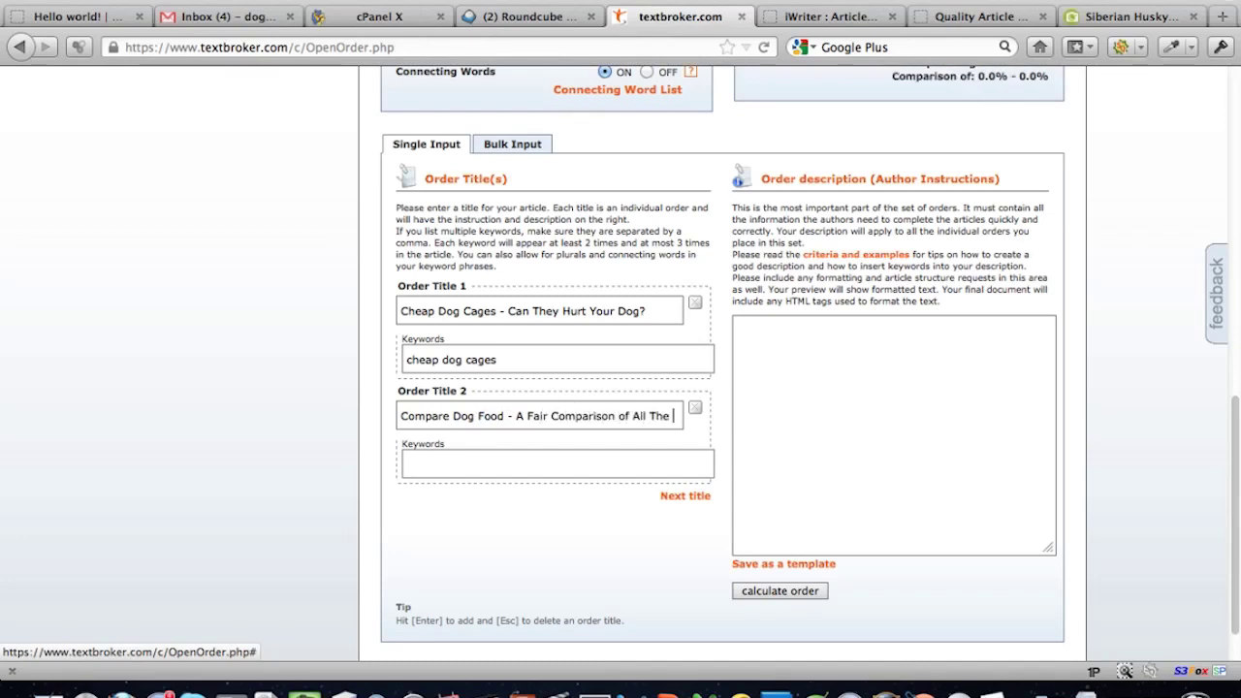
pyautogui.write('Top Brands of')
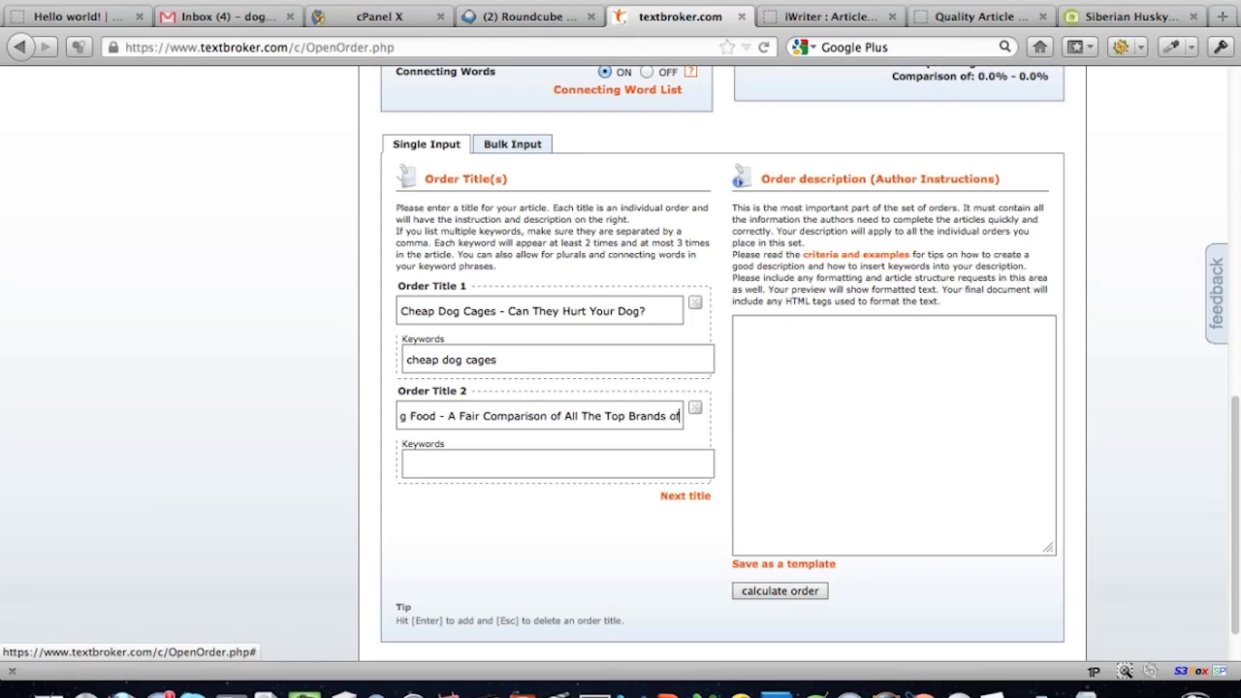
pyautogui.write(' Dog Food...')
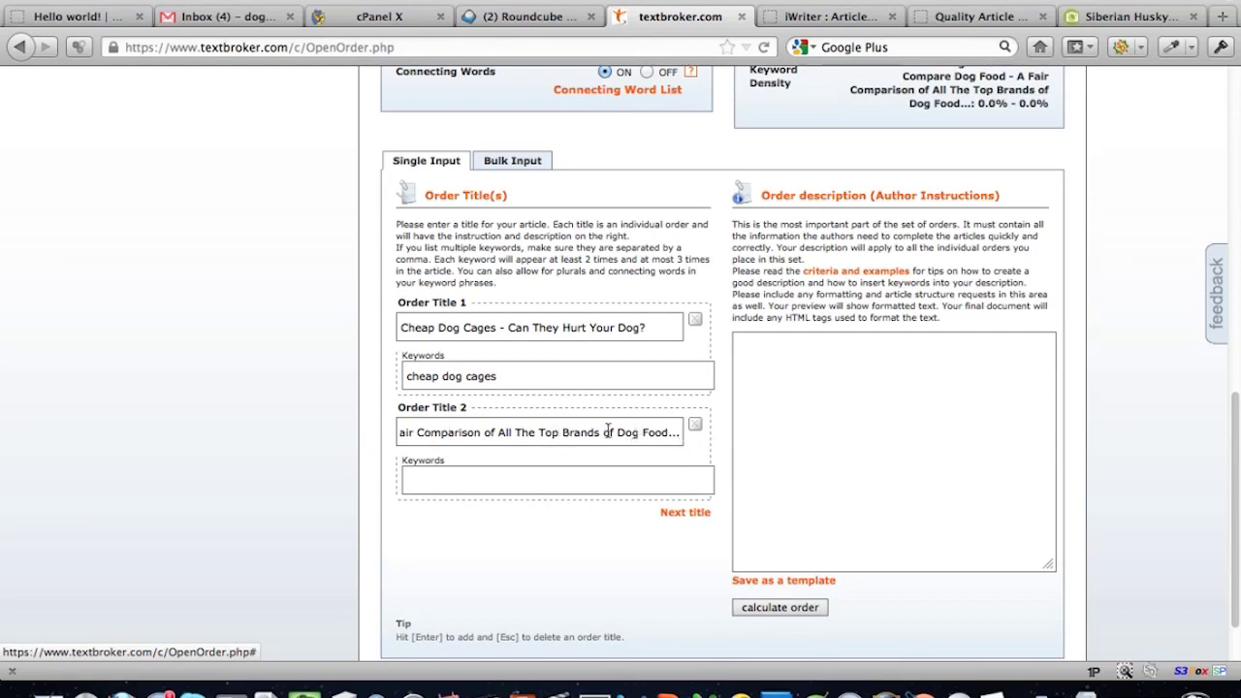
pyautogui.moveTo(618, 432); pyautogui.dragTo(669, 432)
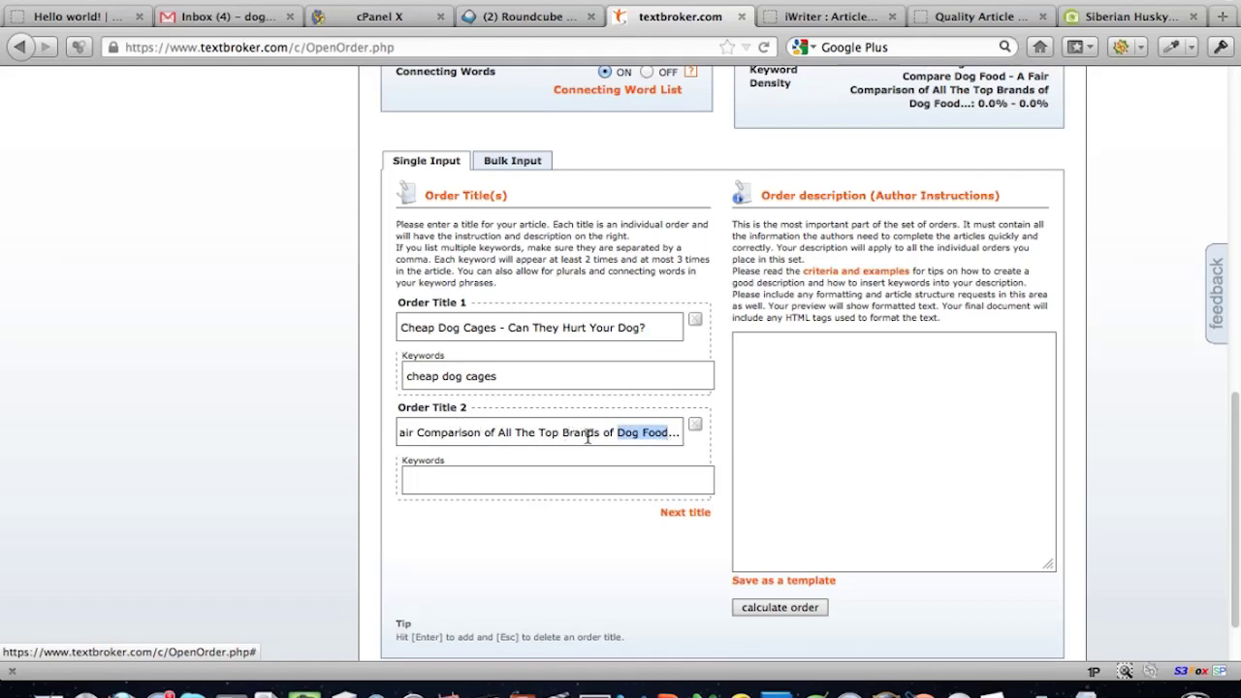
pyautogui.moveTo(459, 432); pyautogui.dragTo(363, 431)
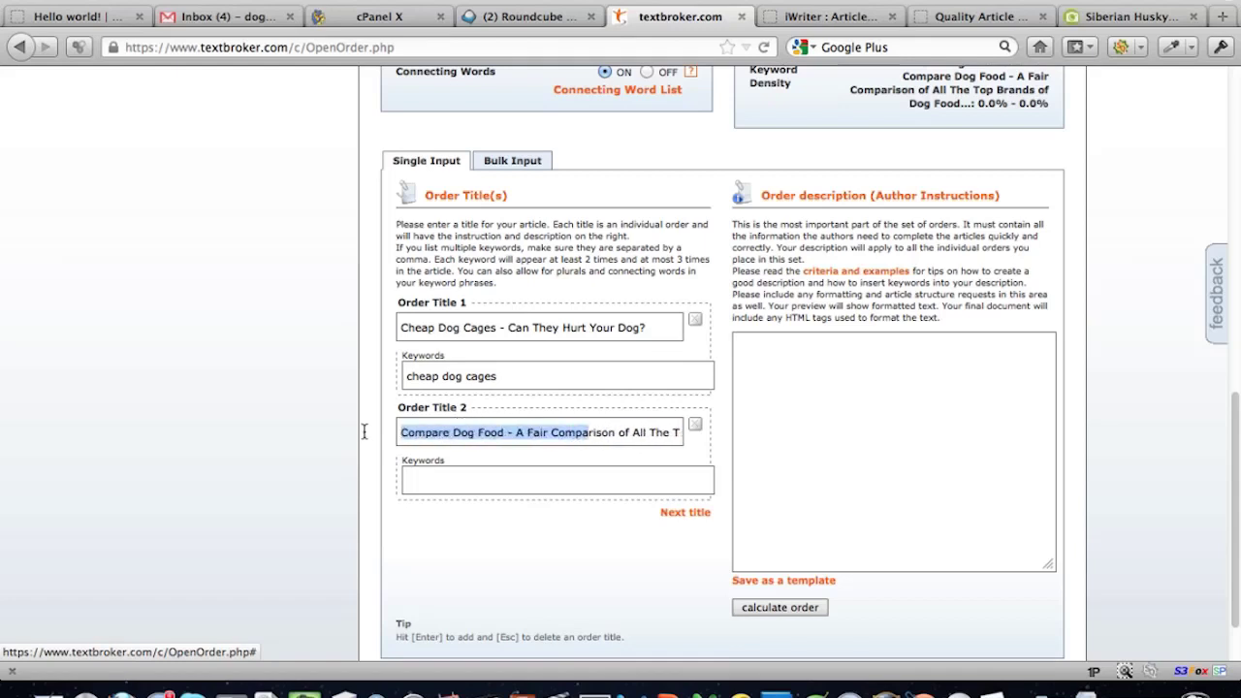
pyautogui.click(493, 436)
pyautogui.moveTo(508, 434); pyautogui.dragTo(686, 435)
pyautogui.click(666, 433)
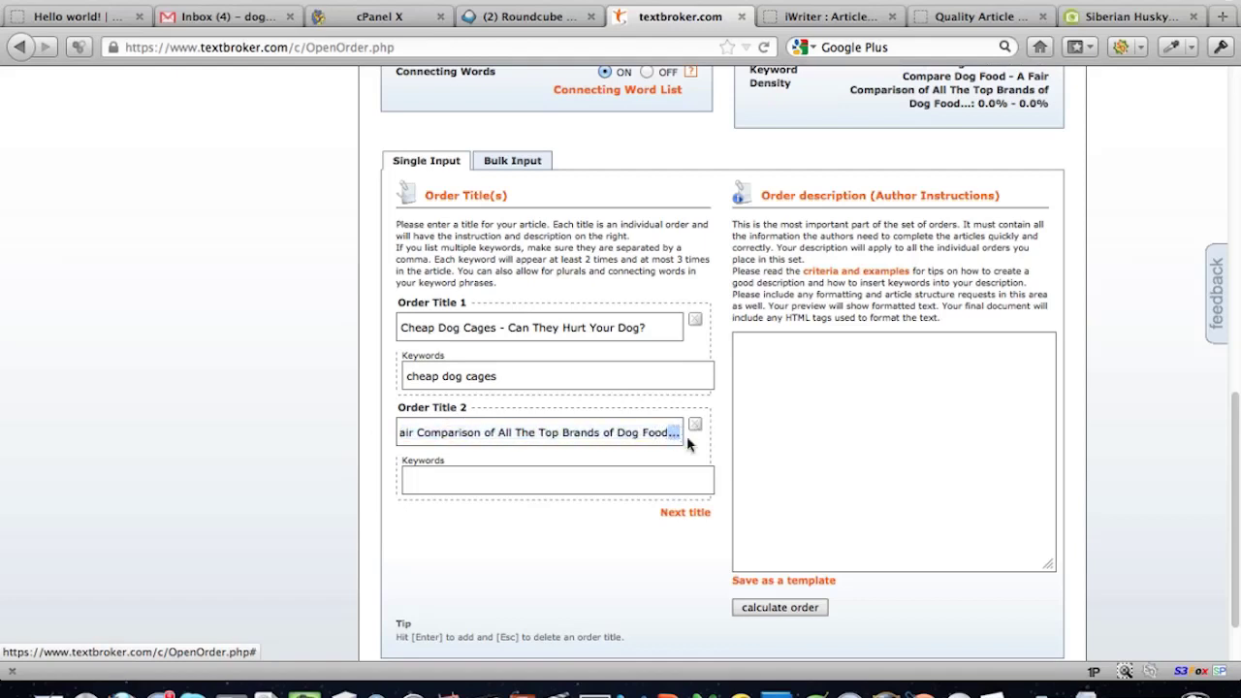
# Step: Paste 'compare dog food' into Order Title 2's Keywords box
pyautogui.doubleClick(590, 473)
pyautogui.click(562, 475)
pyautogui.press('super+v')
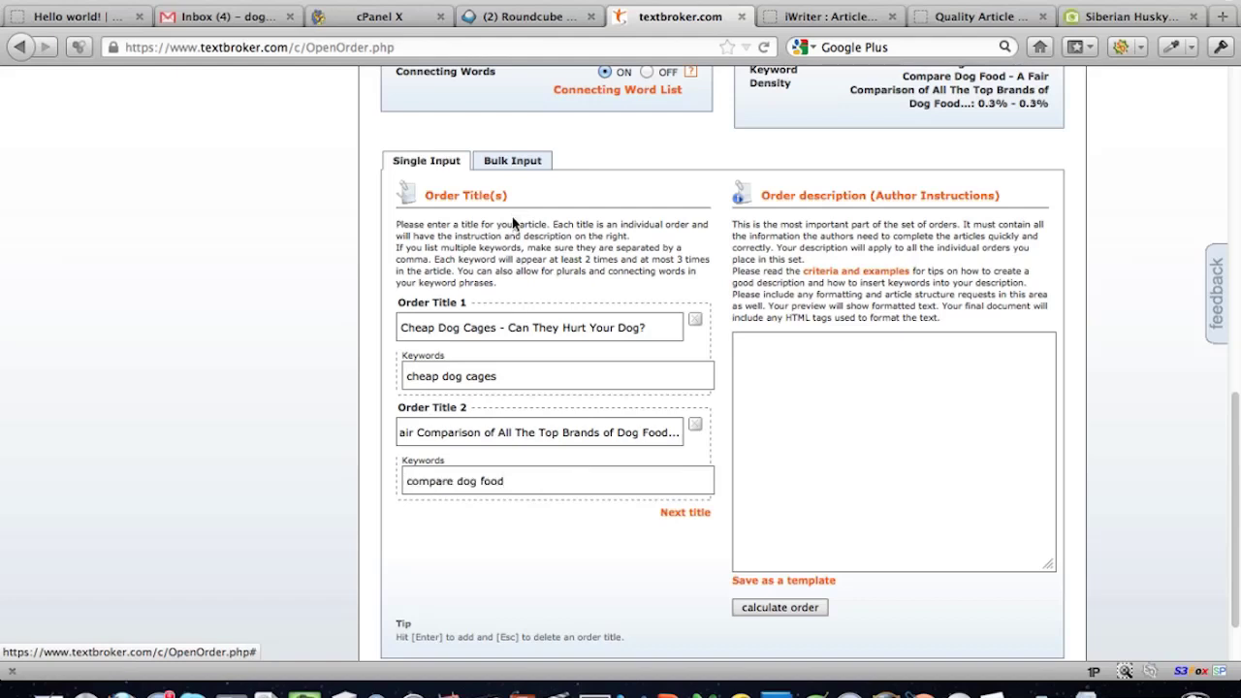
pyautogui.click(872, 444)
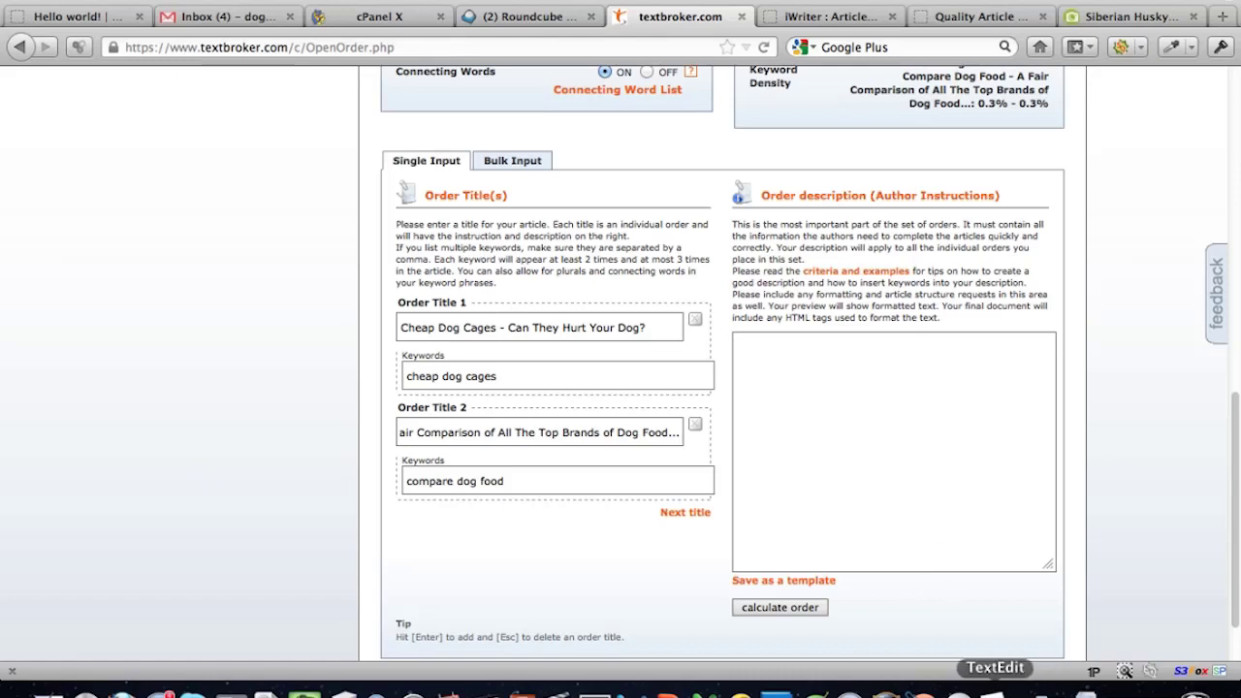
pyautogui.click(902, 509)
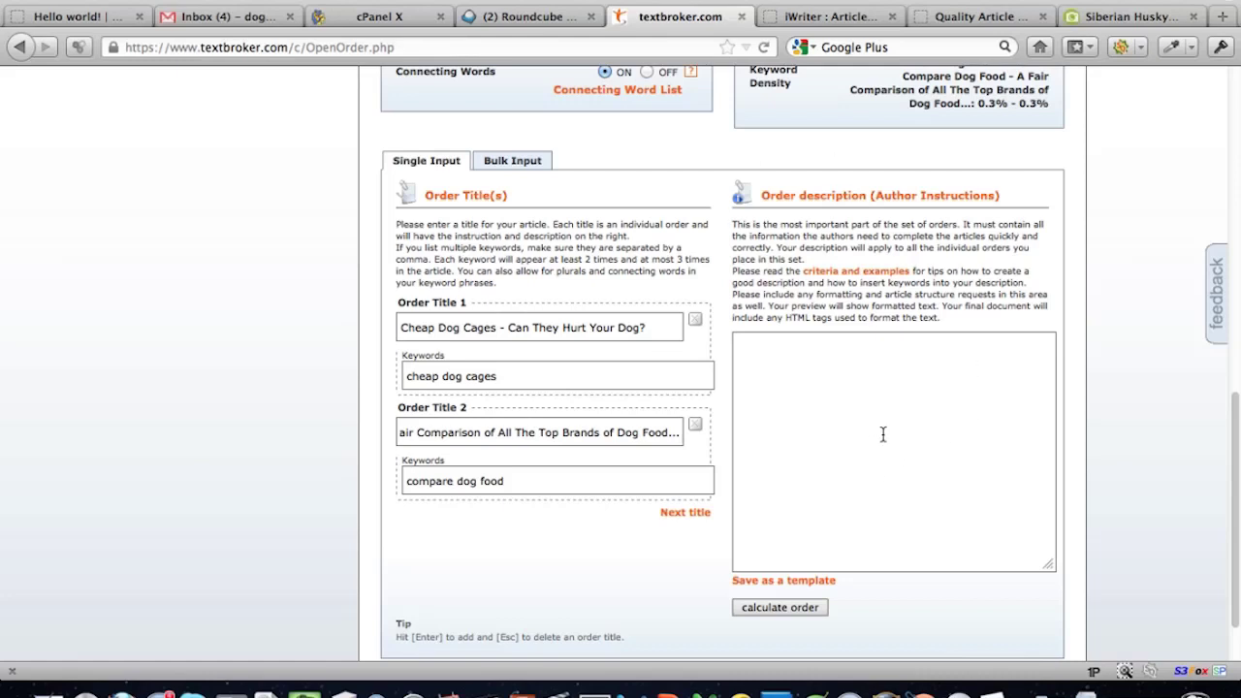
# Step: Paste the author instructions into the order description and correct 'level or reading' to 'level of reading'
pyautogui.press('super+v')
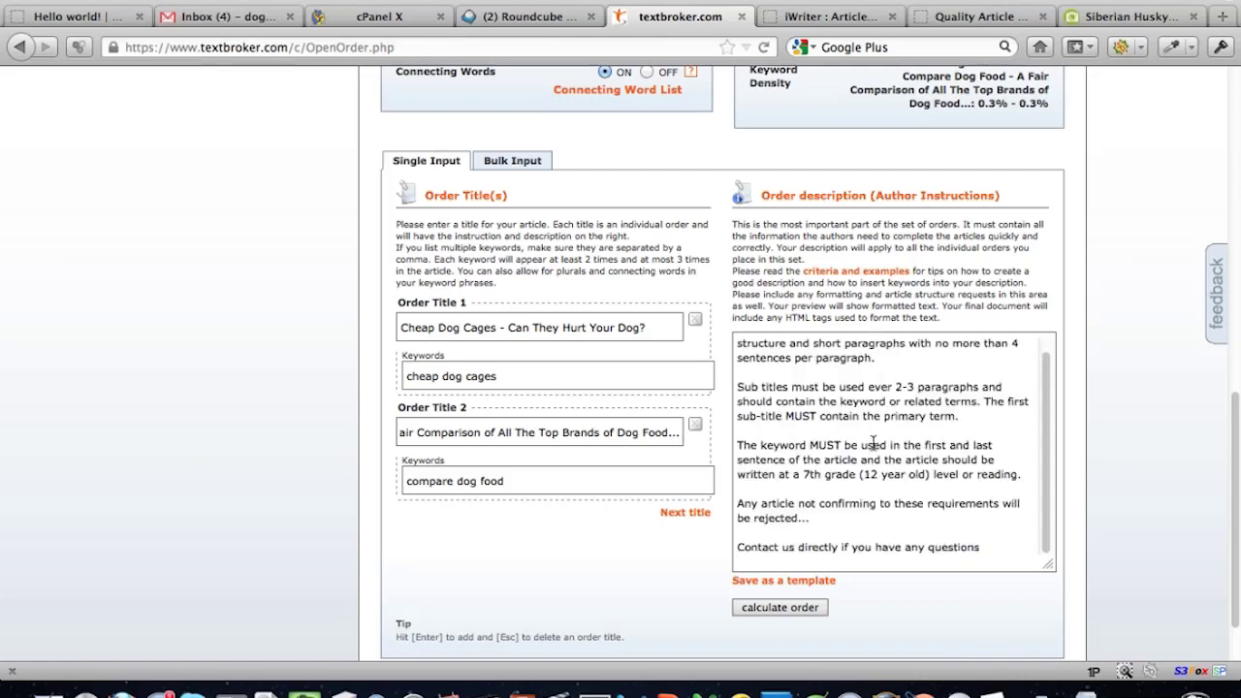
pyautogui.scroll(2, 1051, 431)
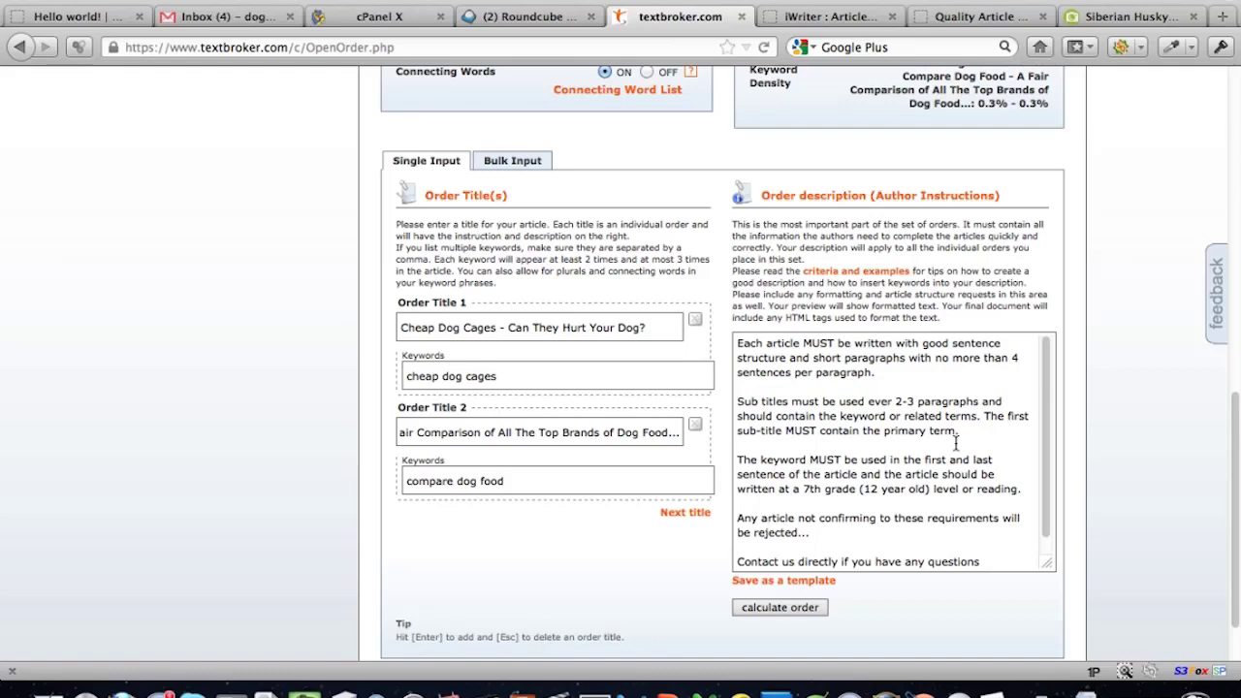
pyautogui.scroll(-3, 791, 497)
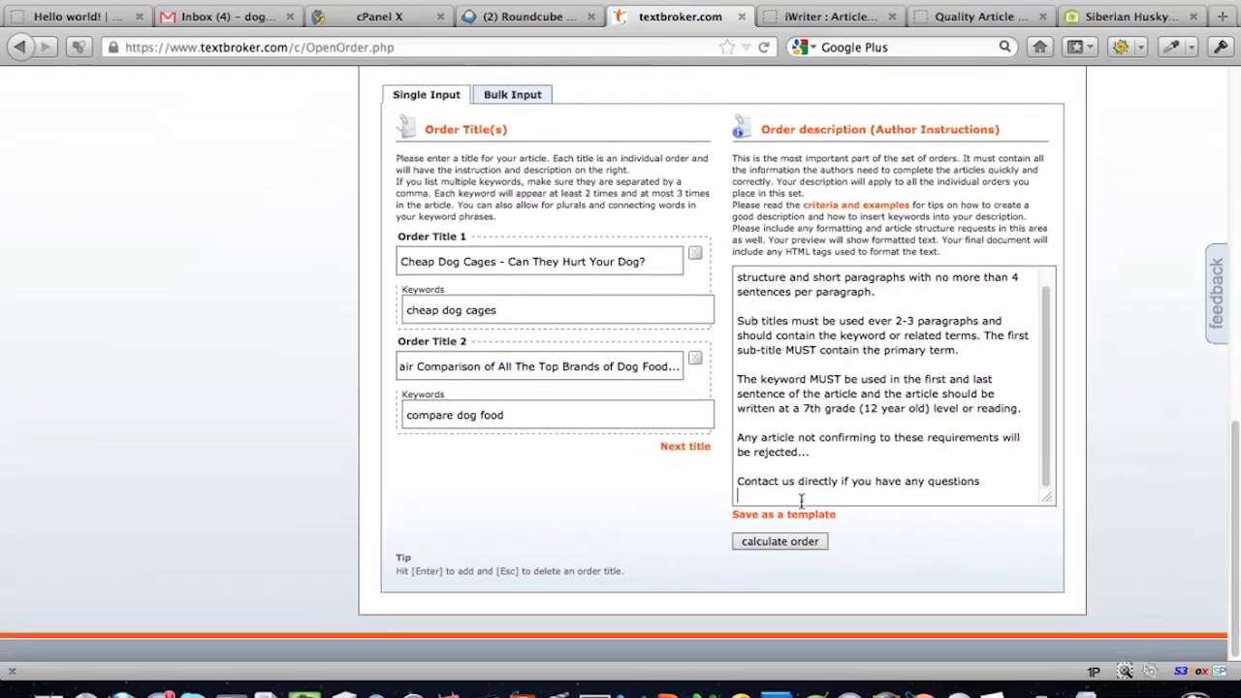
pyautogui.click(969, 401)
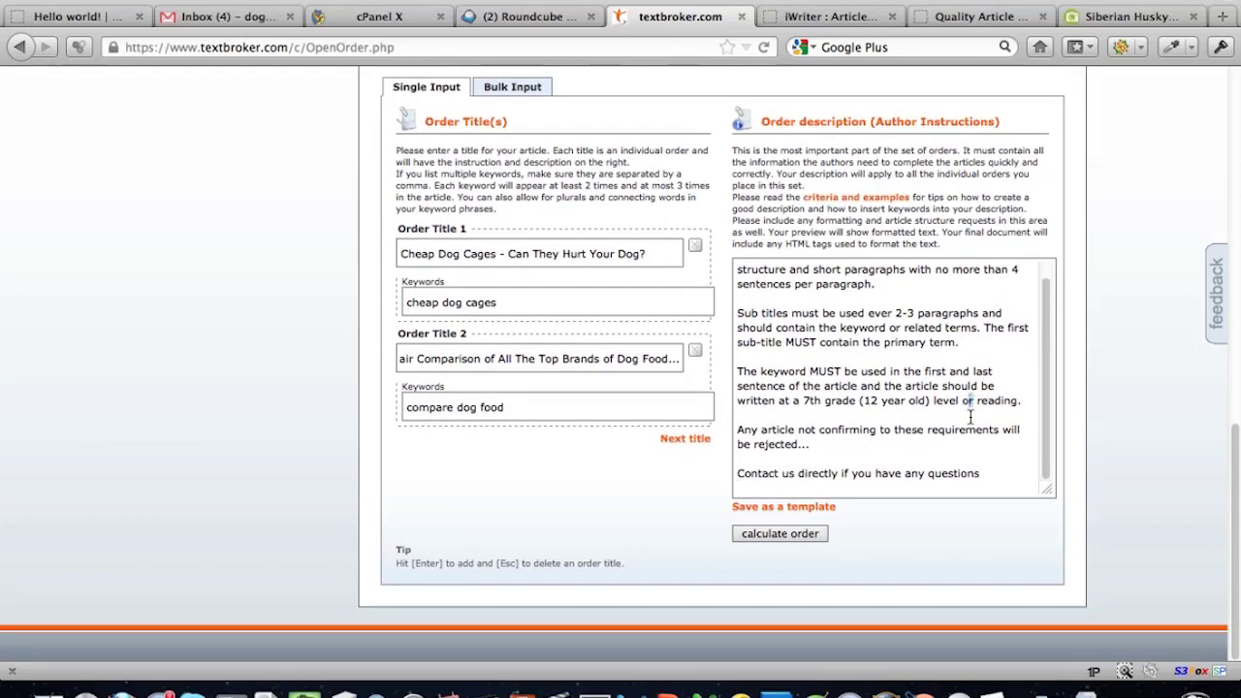
pyautogui.press('Delete')
pyautogui.write('f')
pyautogui.moveTo(811, 444); pyautogui.dragTo(734, 432)
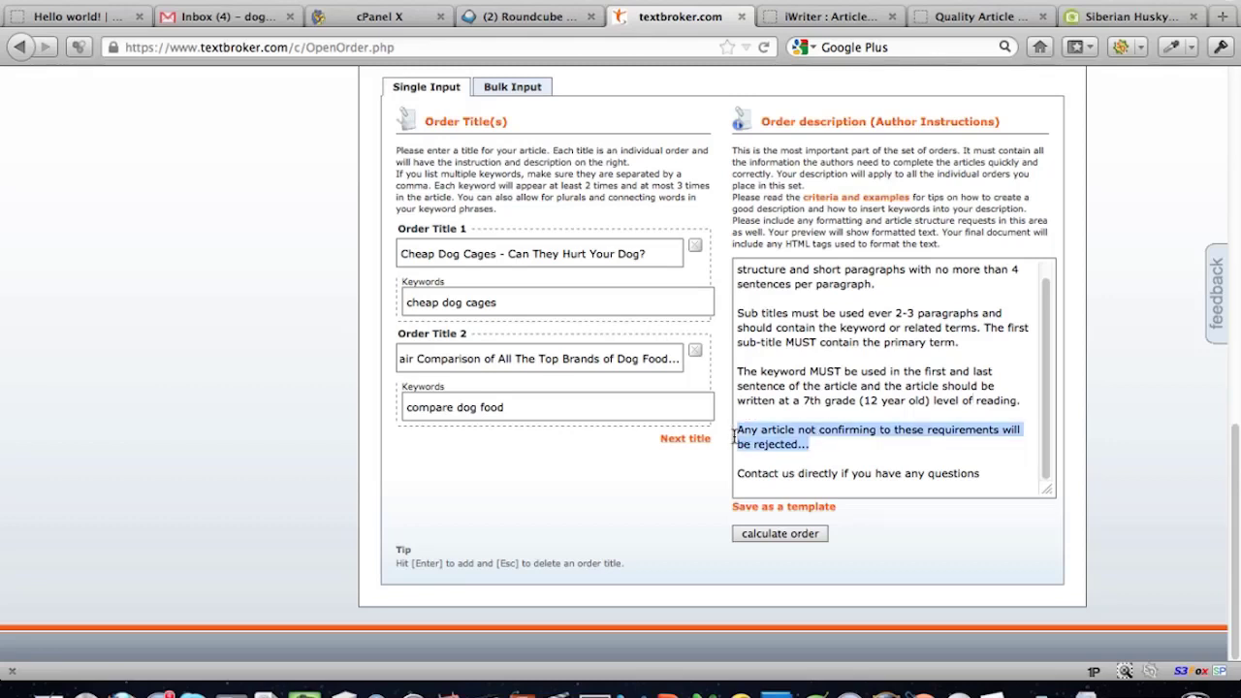
pyautogui.tripleClick(817, 476)
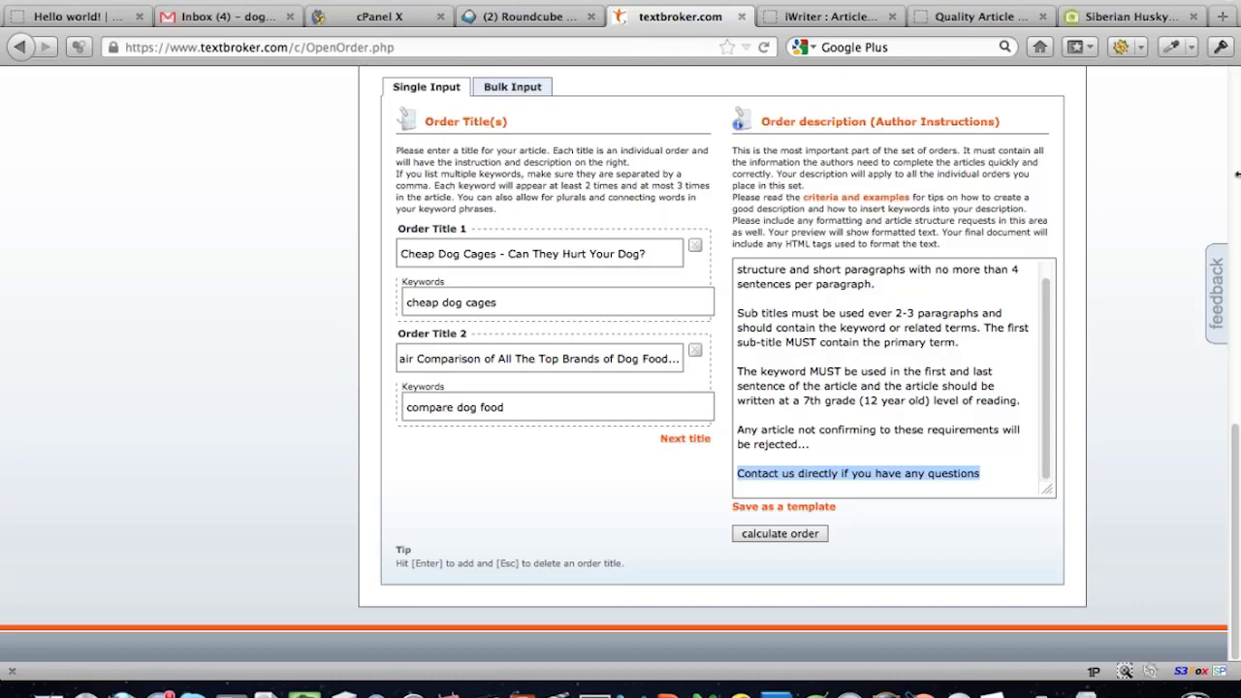
# Step: Move the TextEdit template window aside and bring the Textbroker order form back in front
pyautogui.click(995, 692)
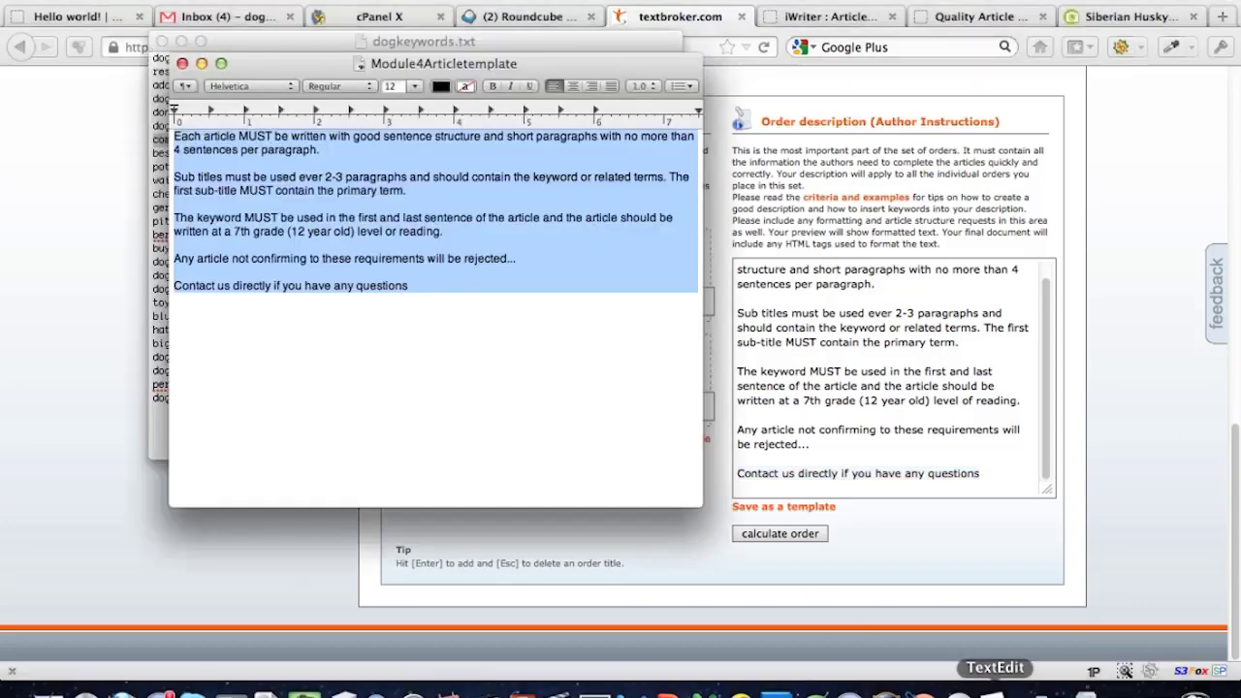
pyautogui.moveTo(247, 76); pyautogui.dragTo(742, 89)
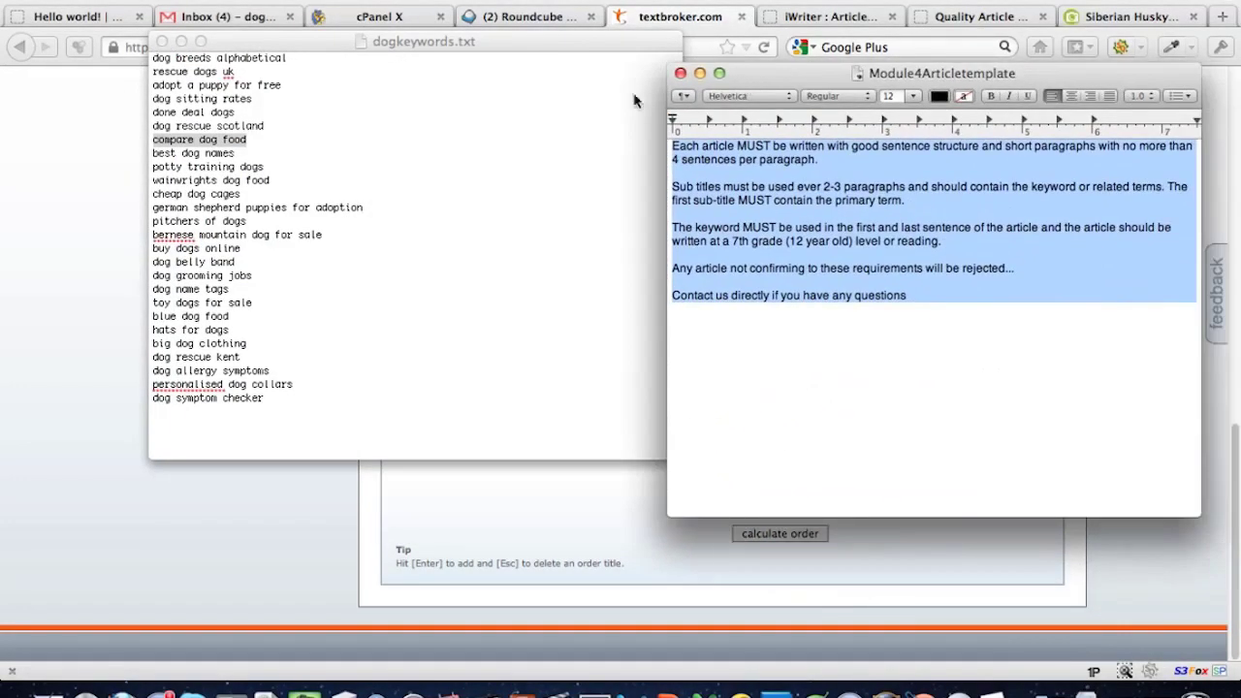
pyautogui.click(302, 194)
pyautogui.click(213, 58)
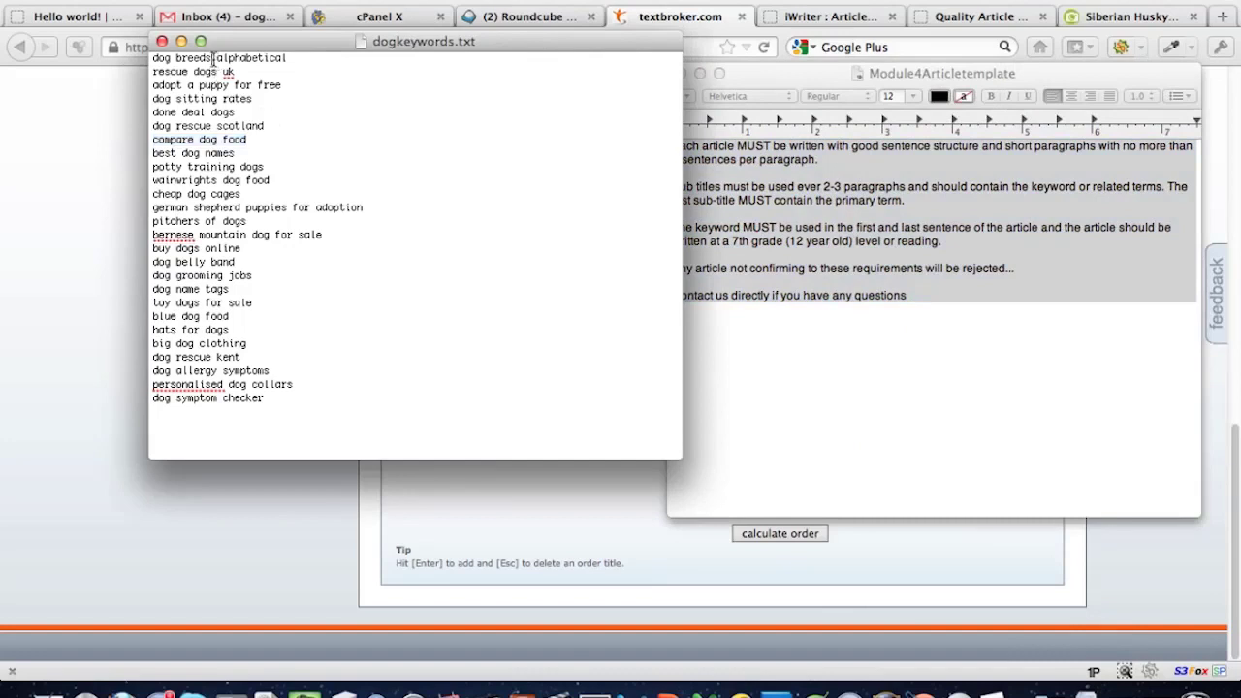
pyautogui.tripleClick(213, 60)
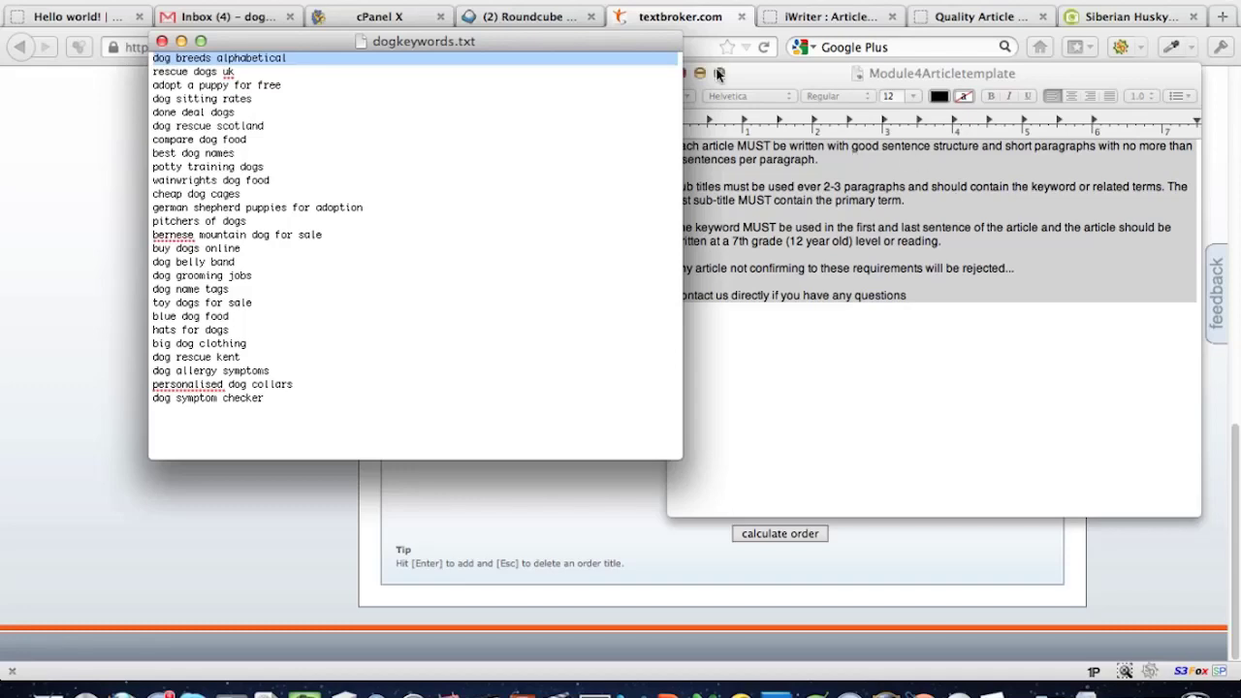
pyautogui.moveTo(735, 71); pyautogui.dragTo(180, 44)
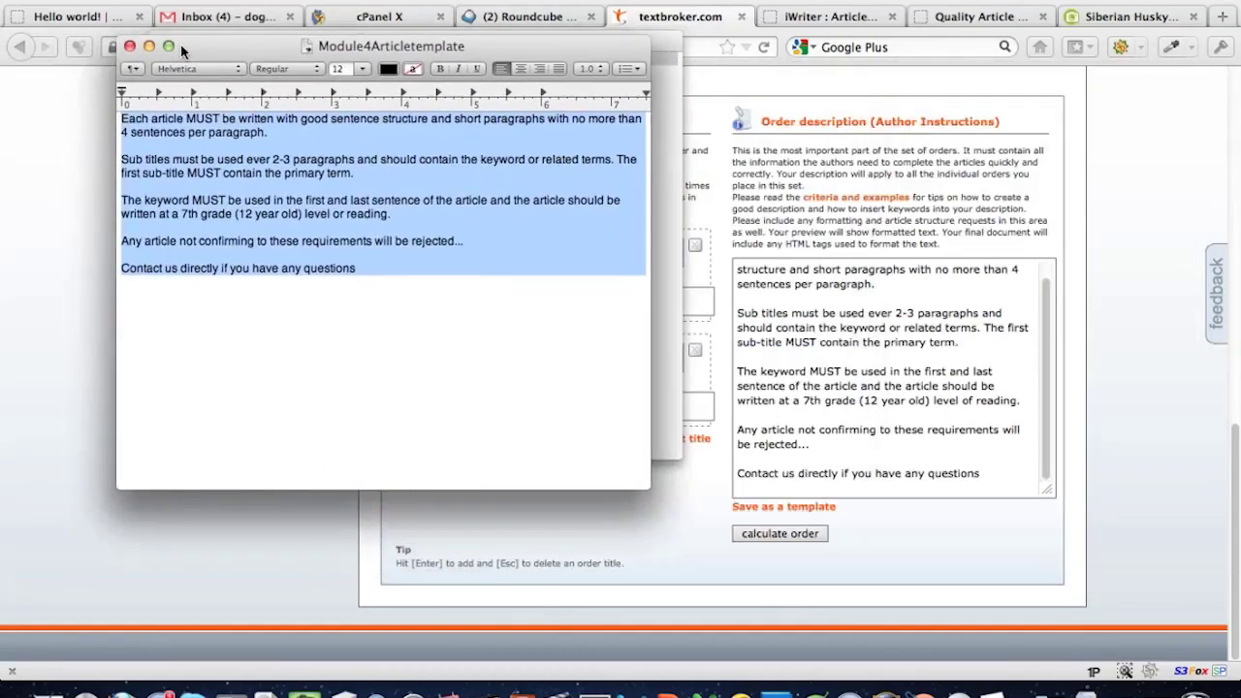
pyautogui.click(770, 485)
pyautogui.tripleClick(801, 476)
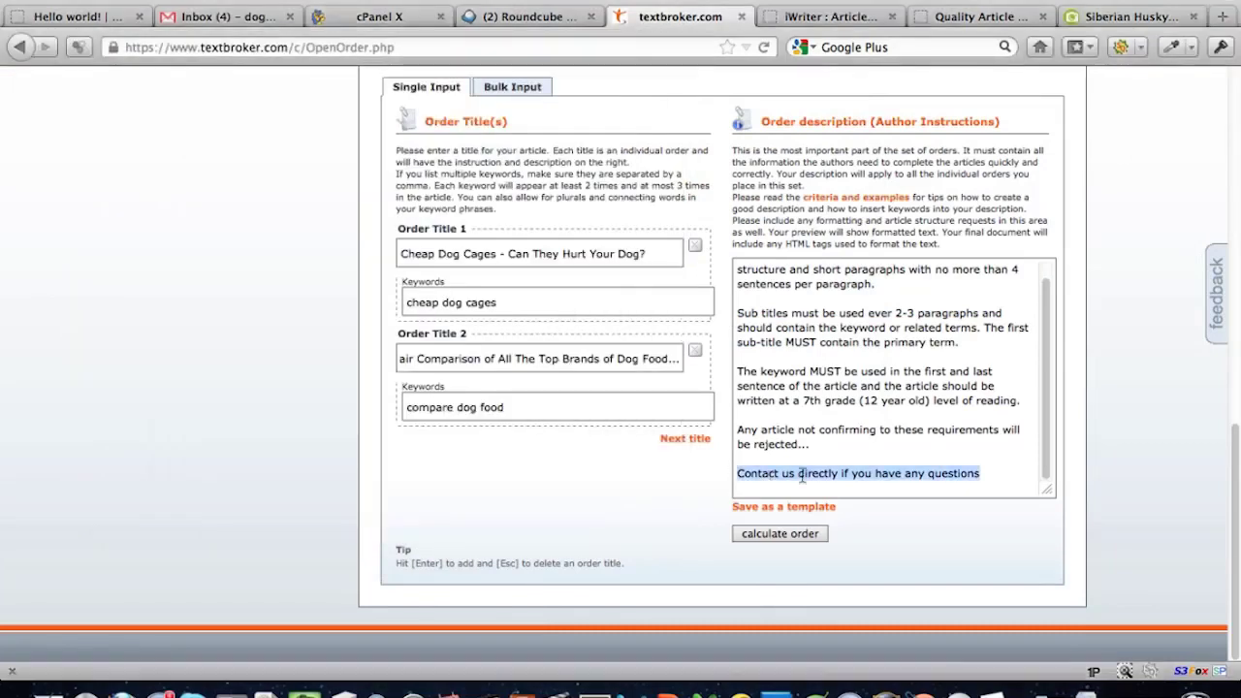
# Step: Save the current order settings as a template named 'Base Authority Content'
pyautogui.click(1006, 445)
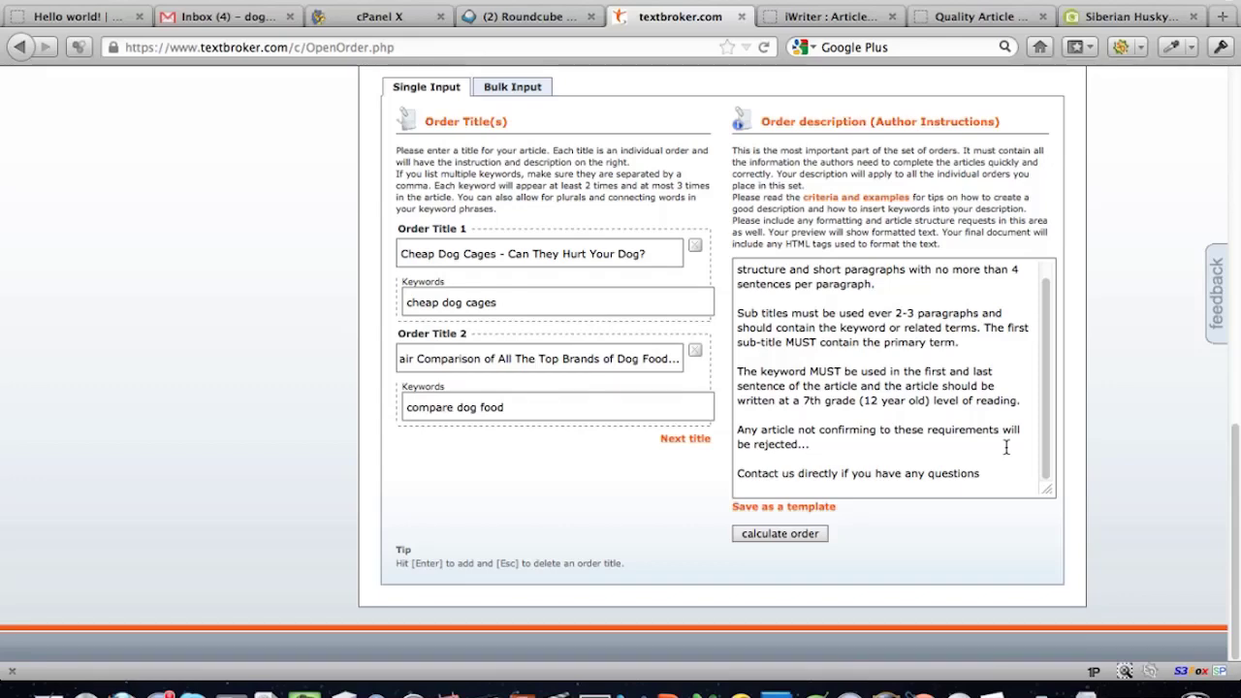
pyautogui.click(747, 506)
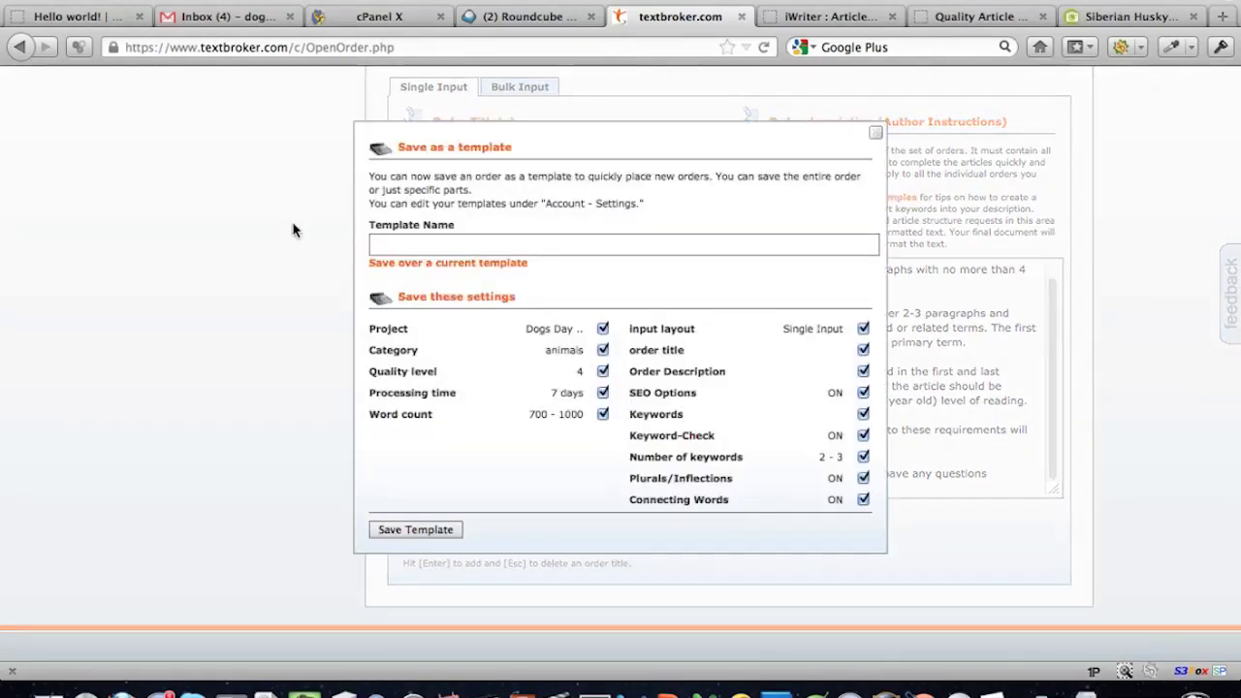
pyautogui.click(448, 240)
pyautogui.write('Base Authority Content')
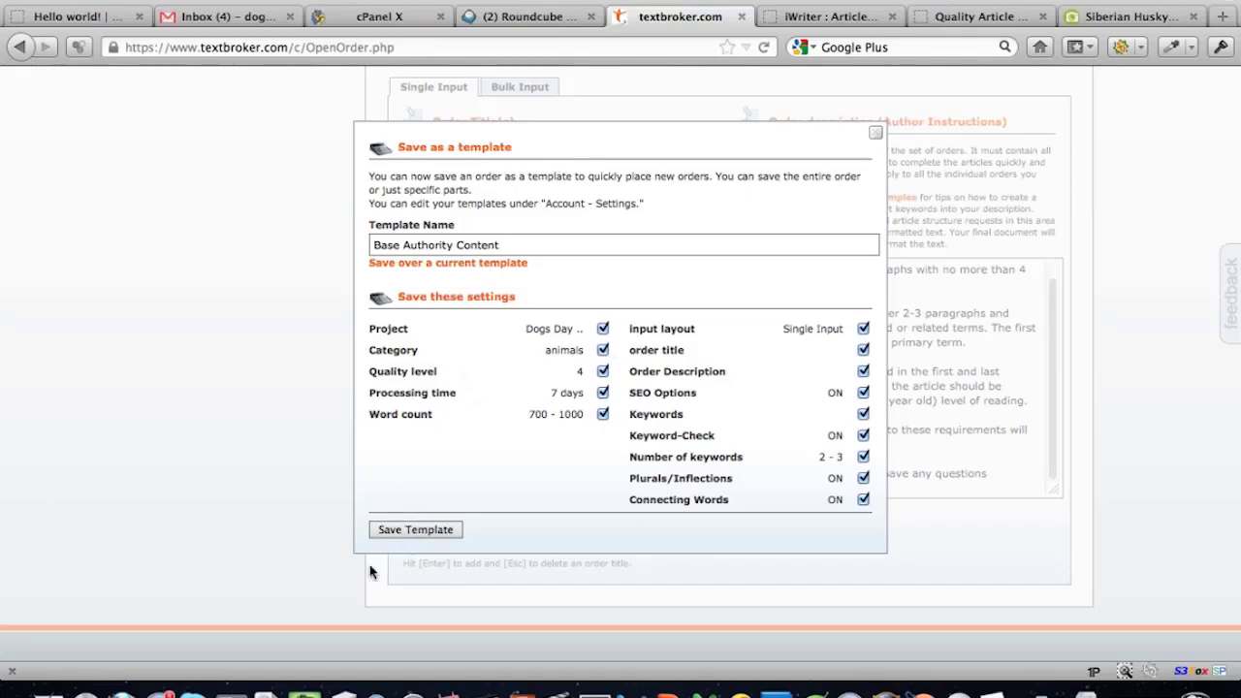
pyautogui.click(406, 534)
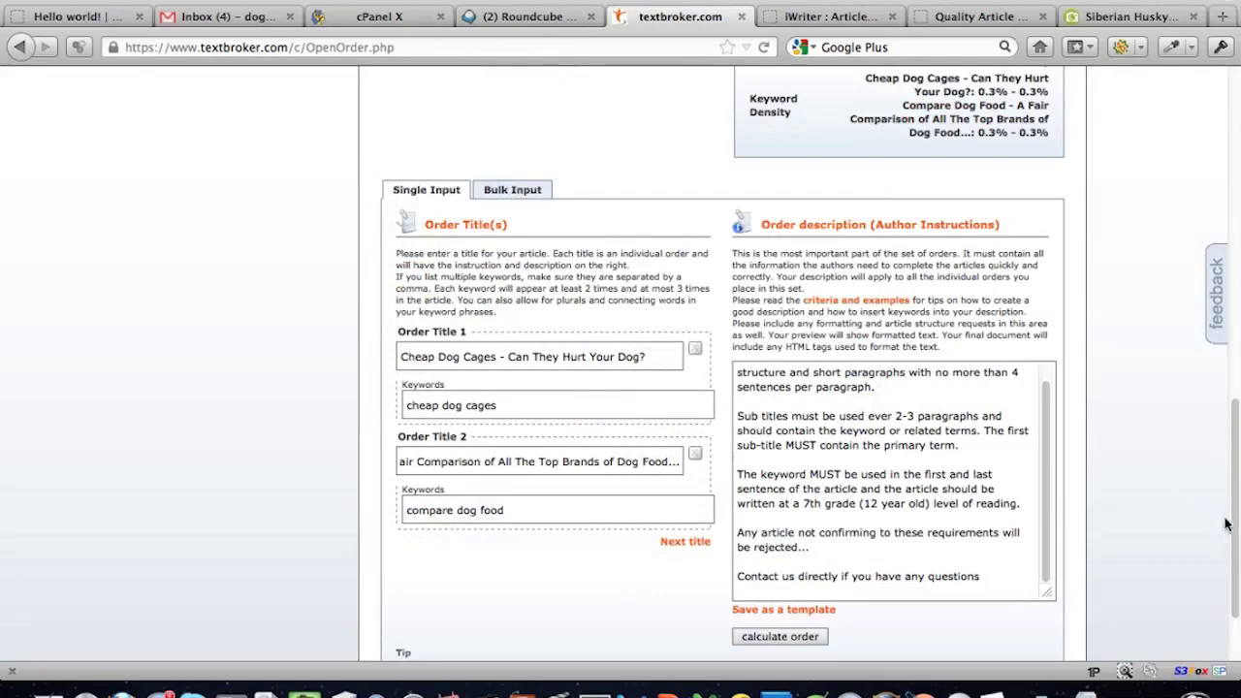
pyautogui.moveTo(1234, 522); pyautogui.dragTo(1238, 384)
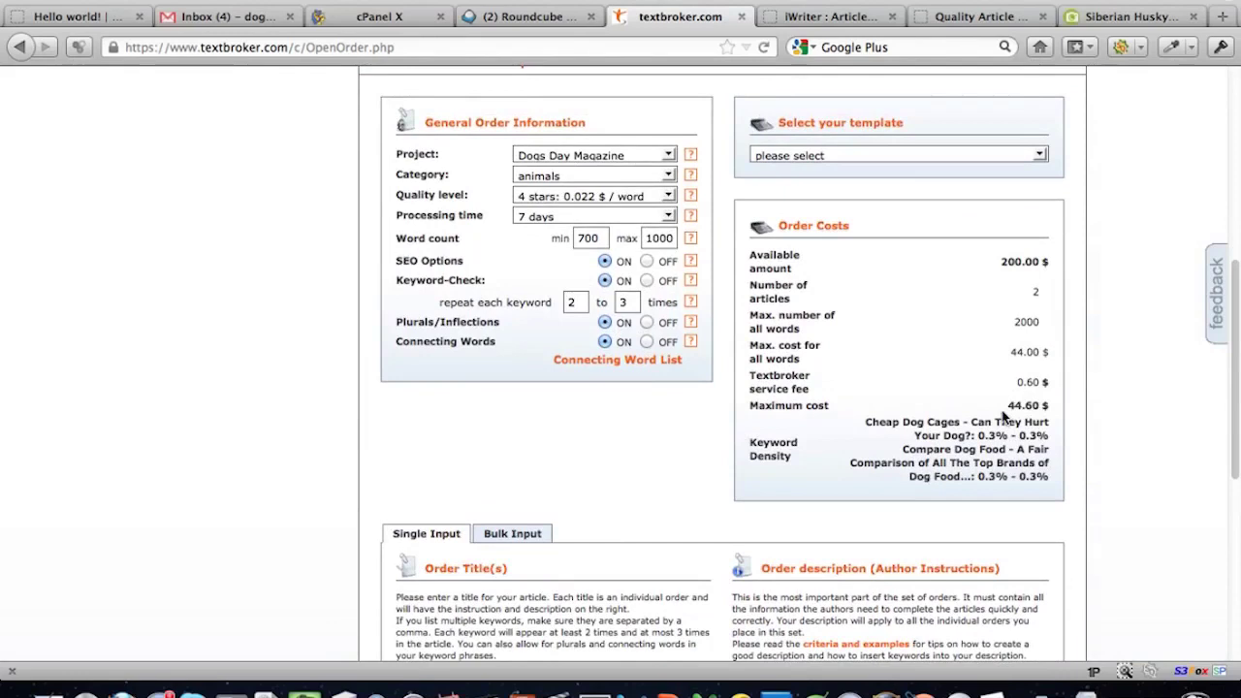
# Step: Set 3-star quality at 0.016 $ per word and a 3-day processing time
pyautogui.click(543, 193)
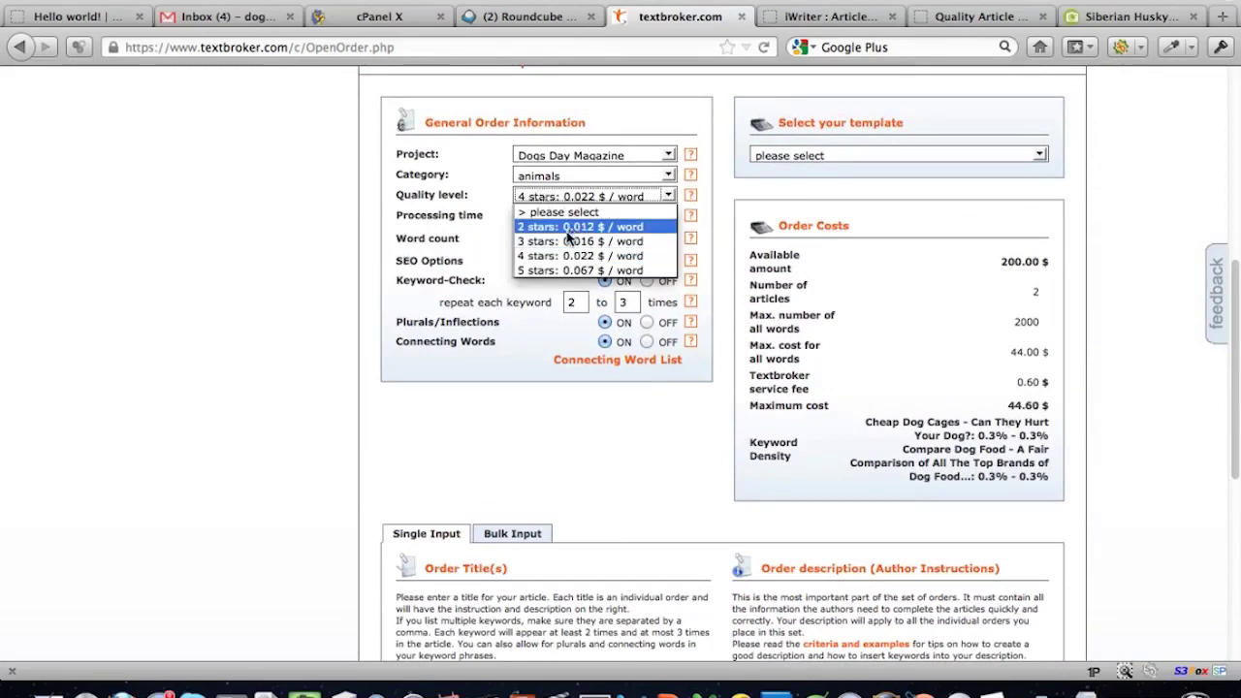
pyautogui.click(570, 241)
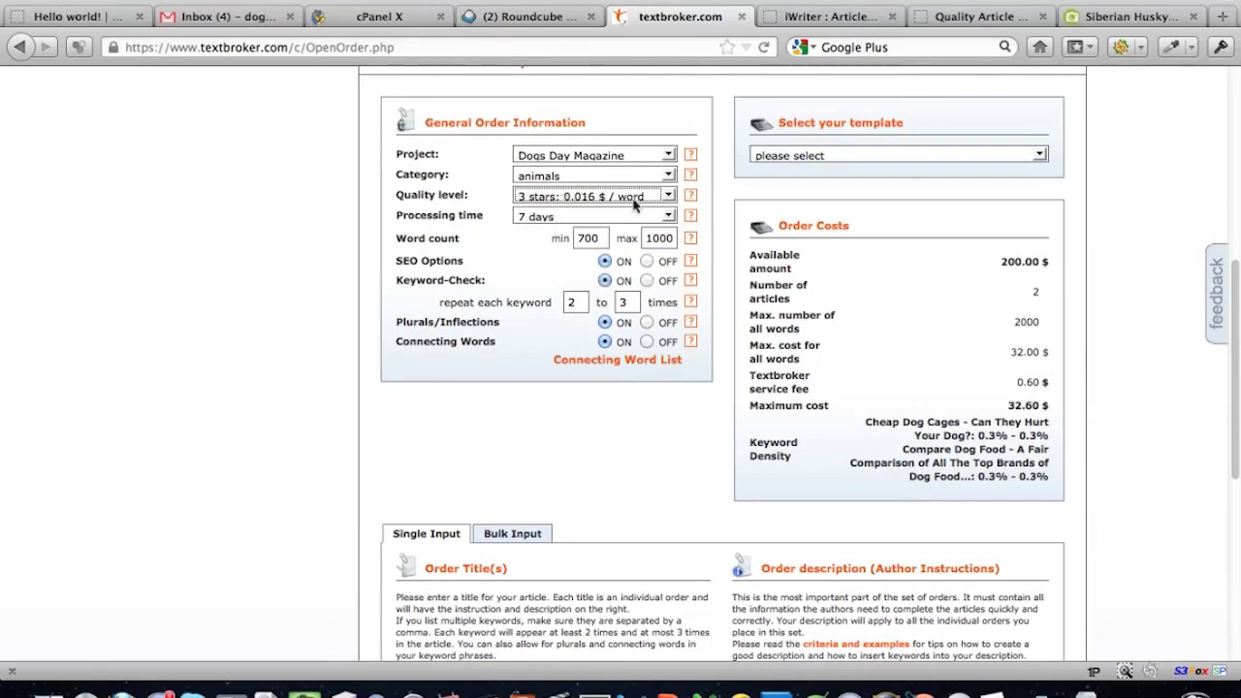
pyautogui.click(567, 220)
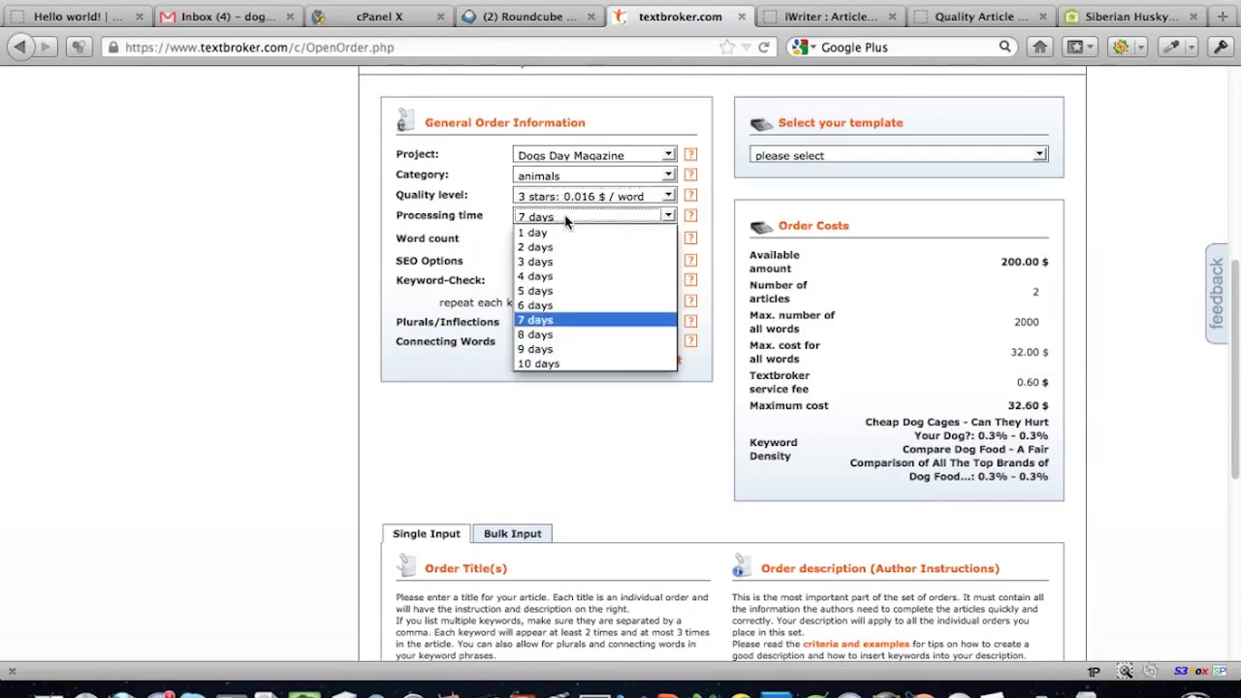
pyautogui.click(543, 362)
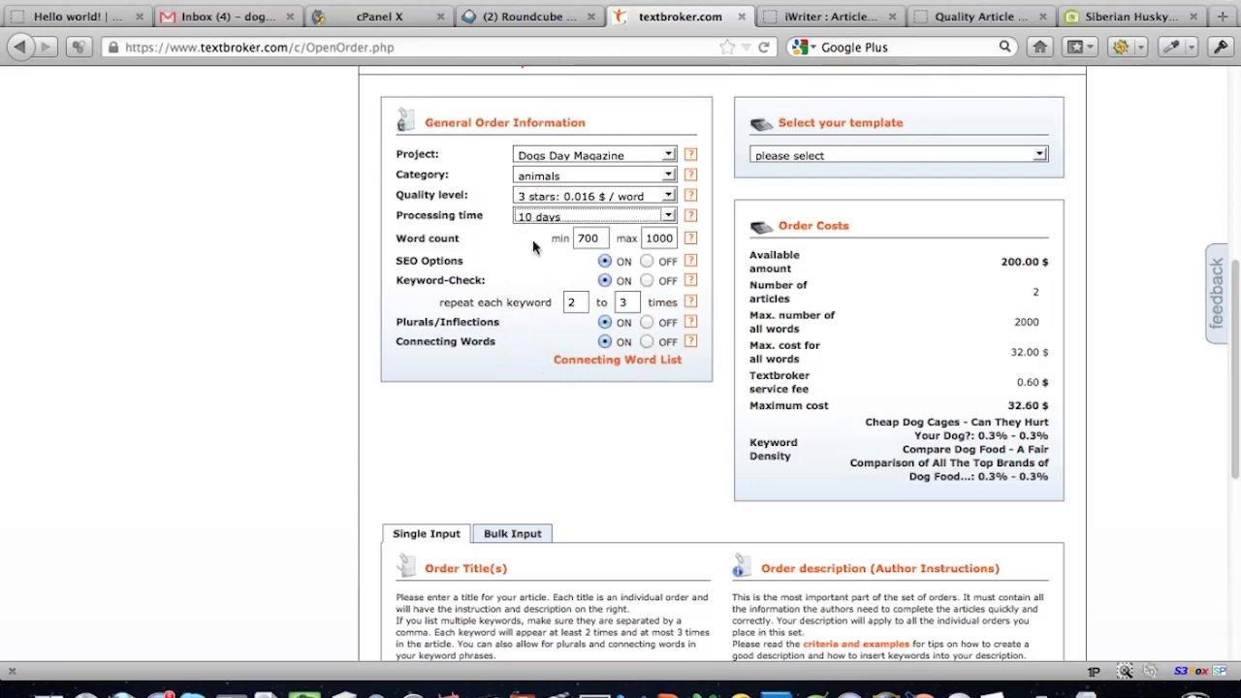
pyautogui.click(541, 218)
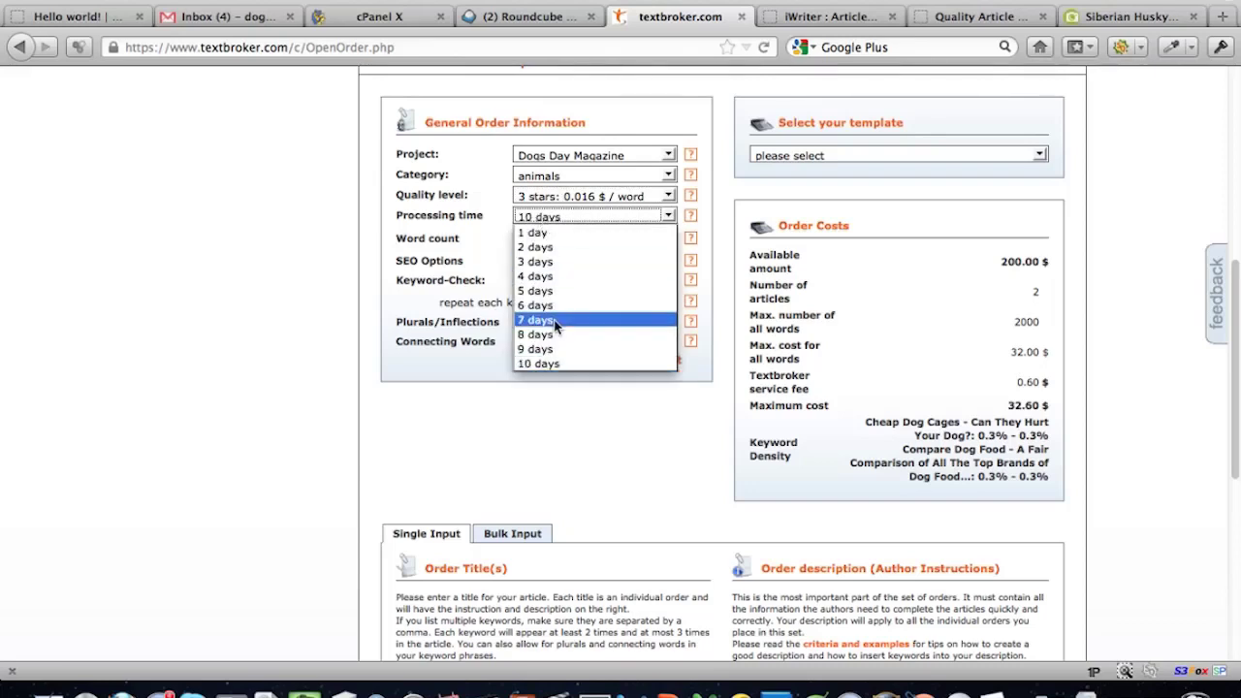
pyautogui.click(548, 277)
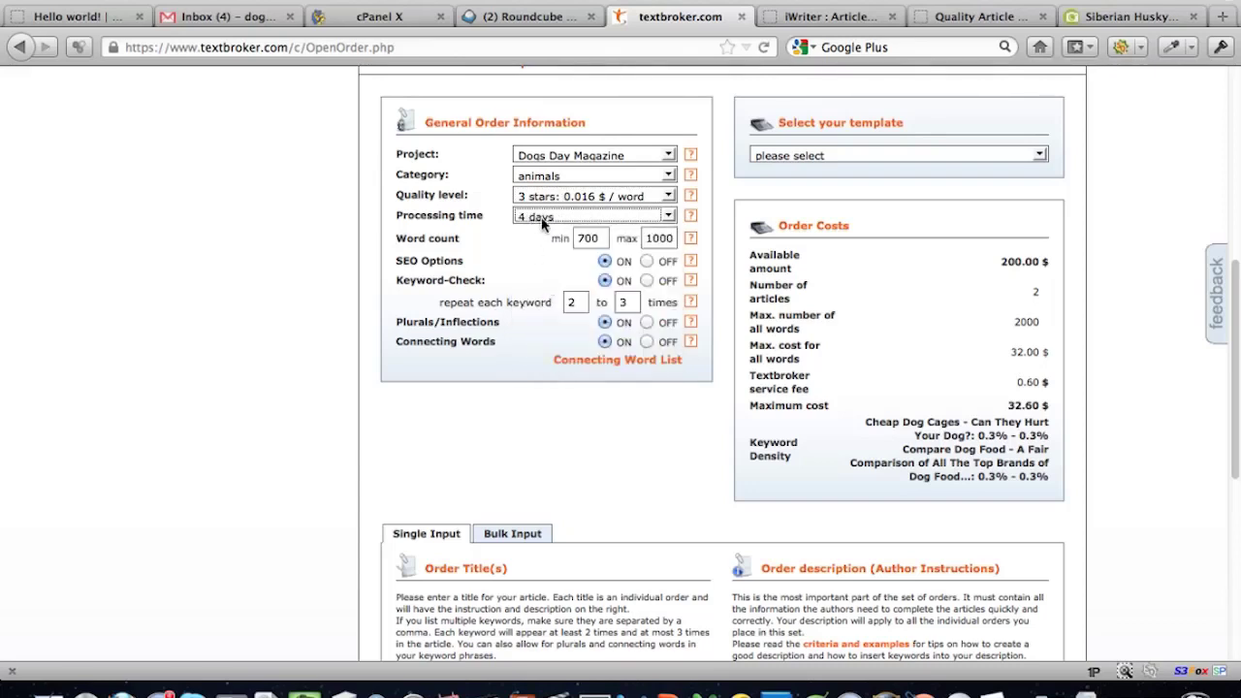
pyautogui.click(543, 222)
pyautogui.click(563, 257)
# Step: Re-enable SEO Options and turn on Plurals/Inflections and Connecting Words
pyautogui.click(646, 262)
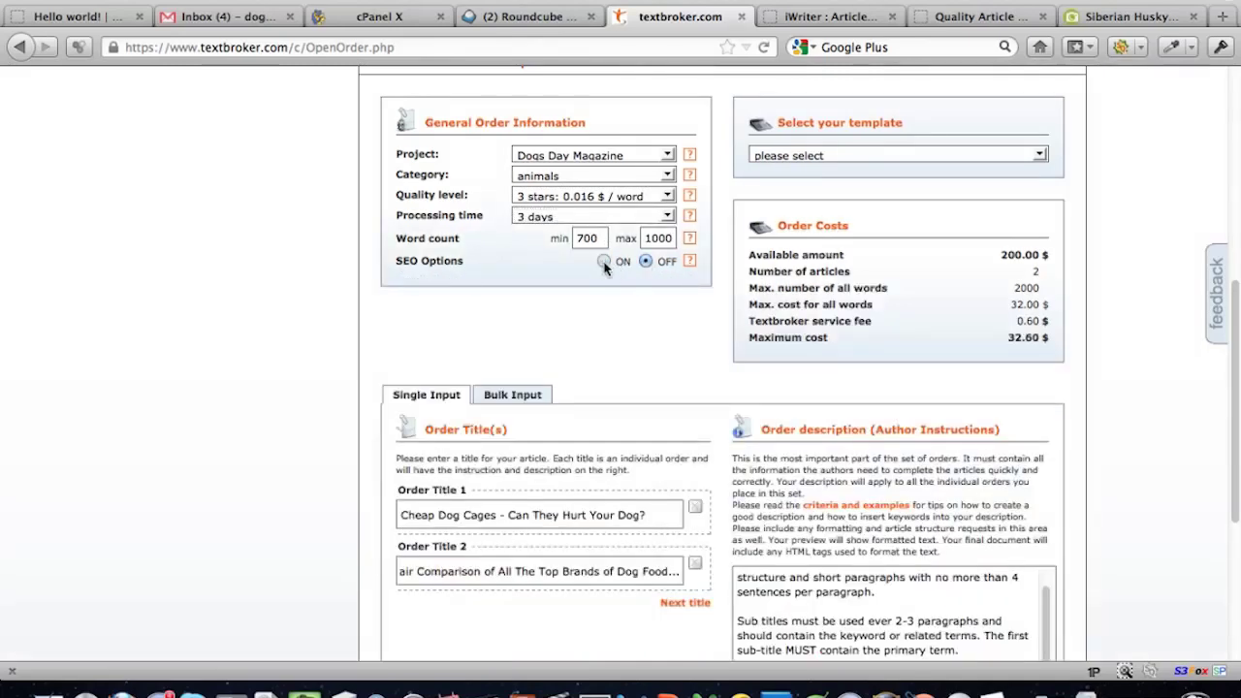
pyautogui.click(604, 260)
pyautogui.click(605, 322)
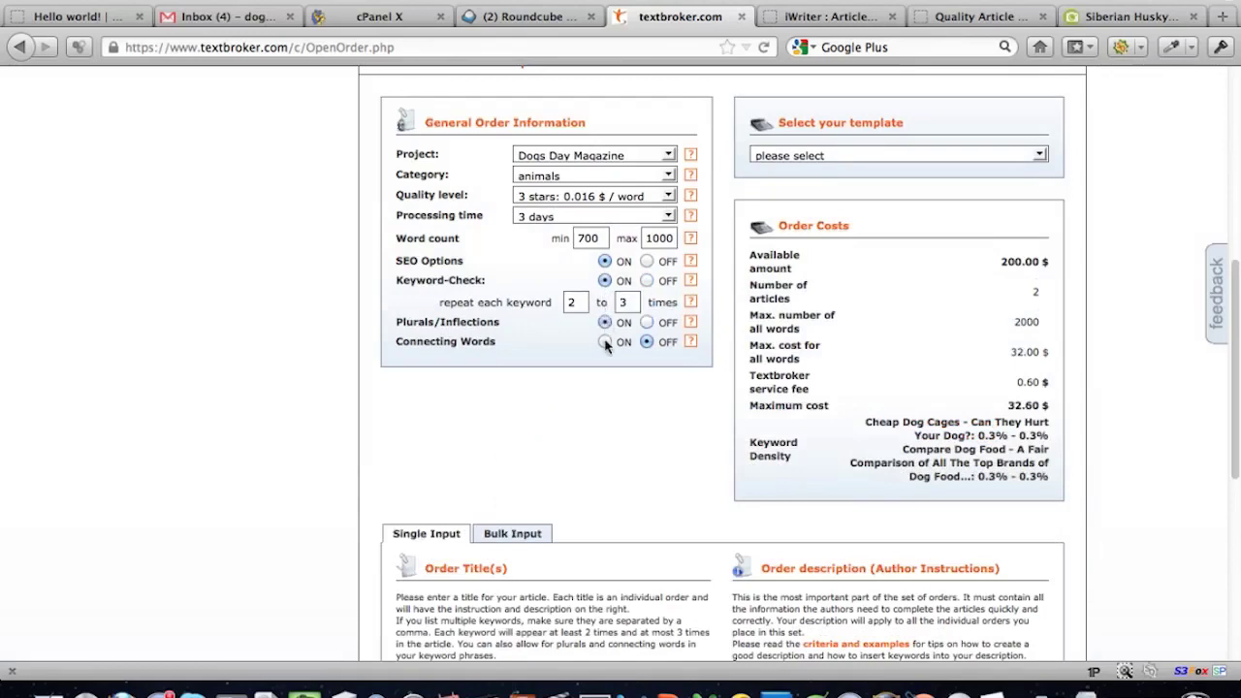
pyautogui.click(605, 342)
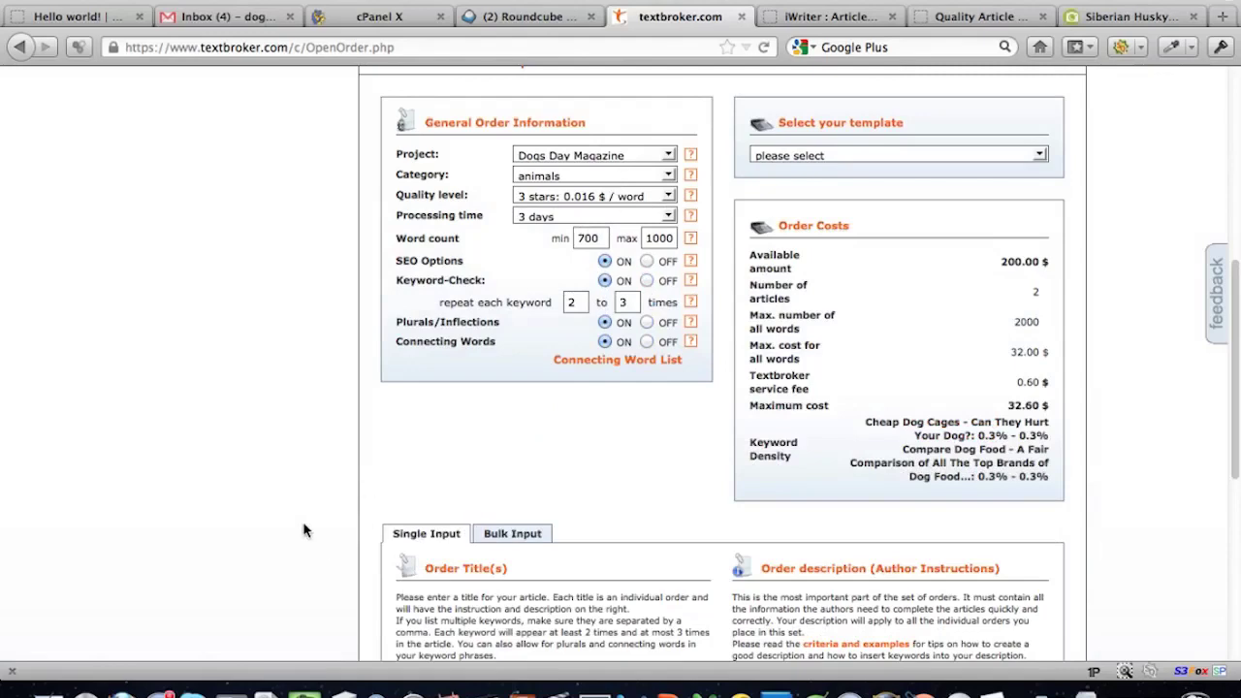
# Step: Calculate the order, review its summary, and place the binding order for both dog articles
pyautogui.scroll(-5, 1238, 322)
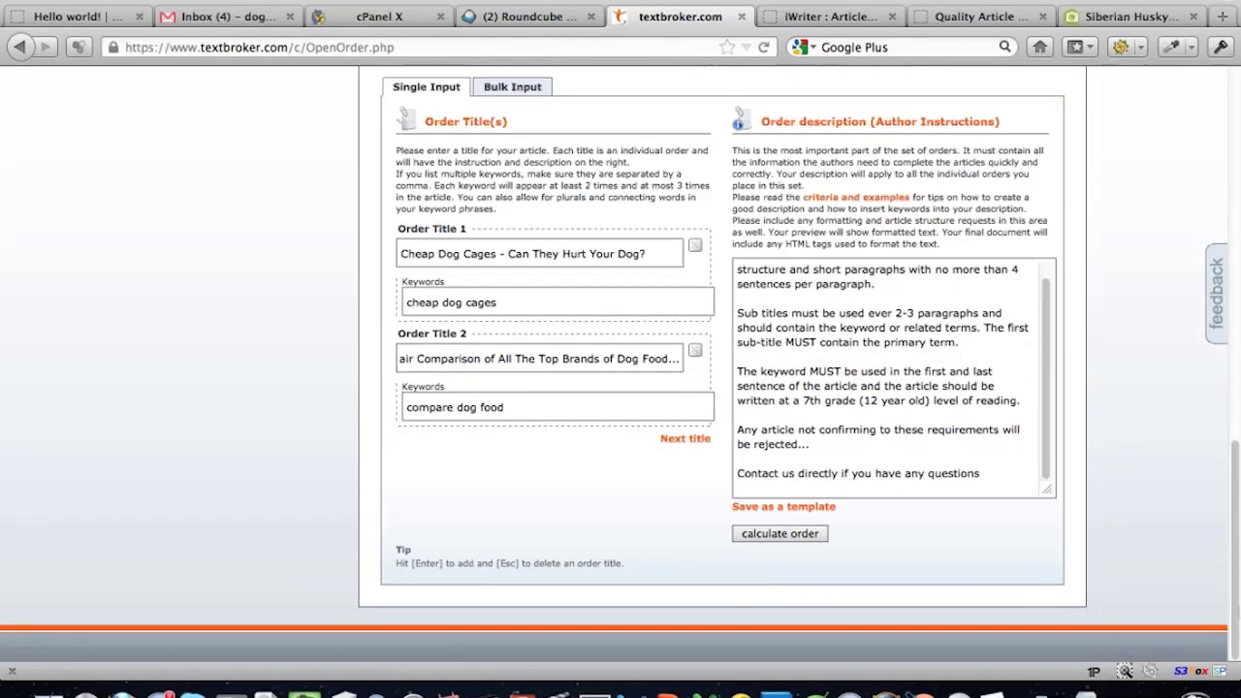
pyautogui.click(795, 537)
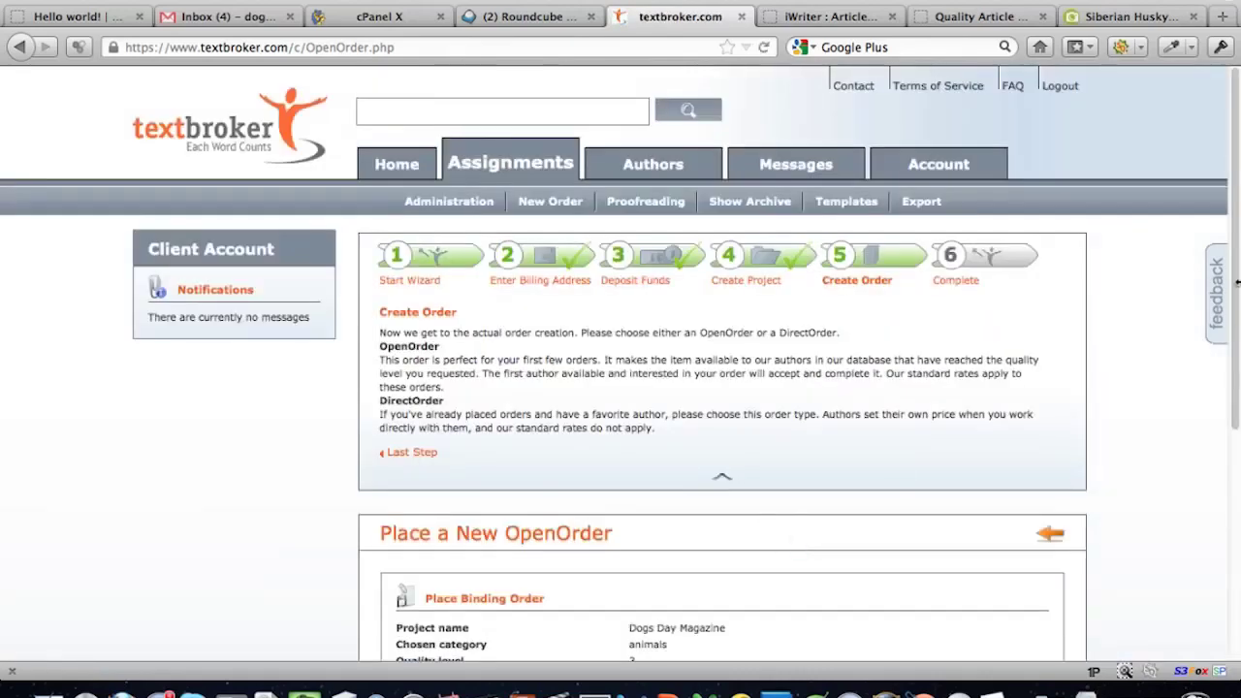
pyautogui.scroll(-4, 1227, 408)
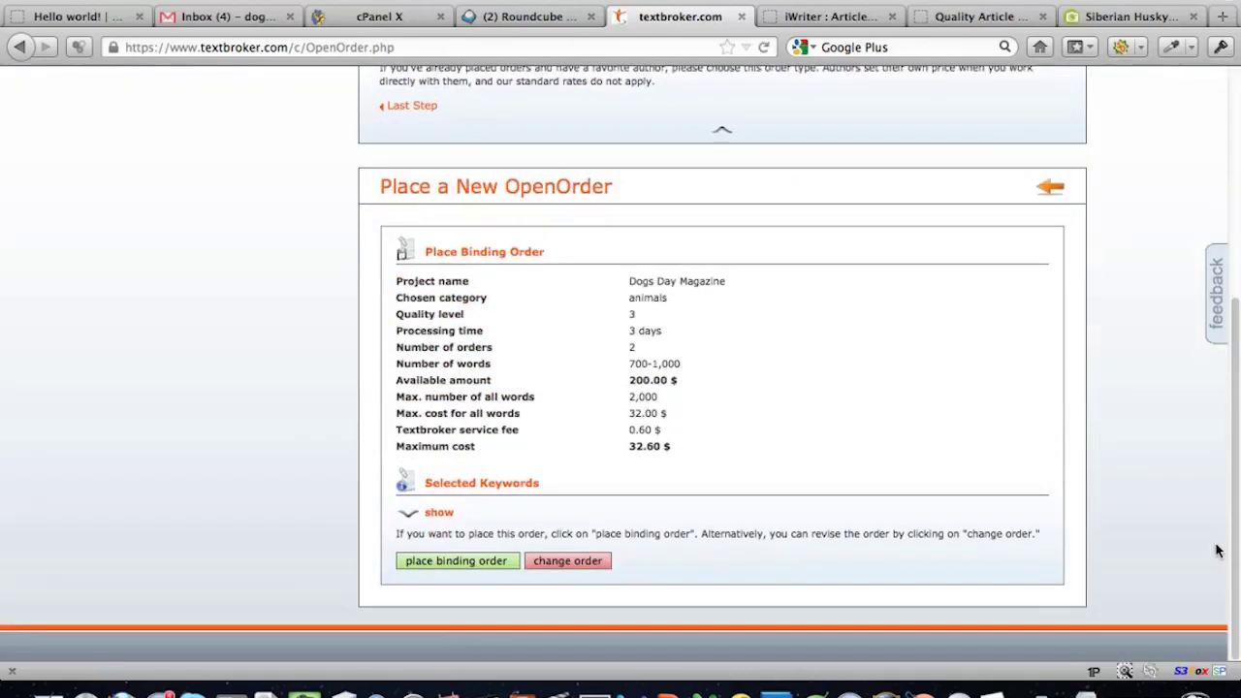
pyautogui.click(500, 563)
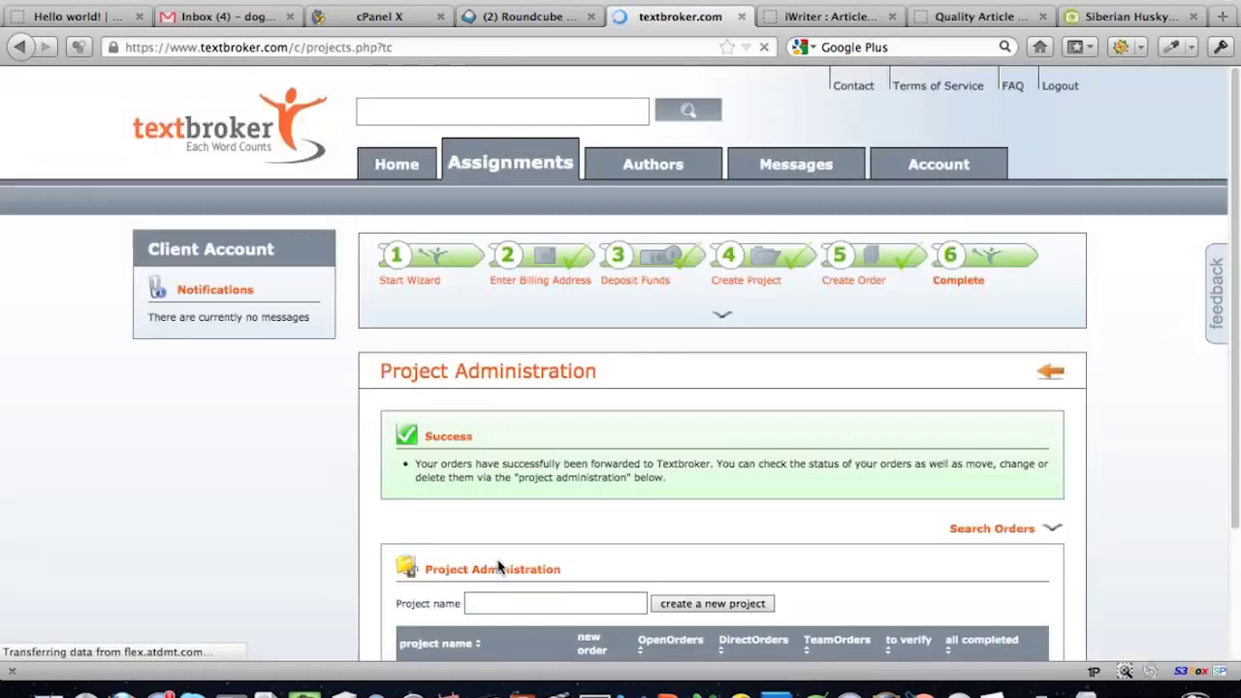
pyautogui.scroll(-3, 192, 522)
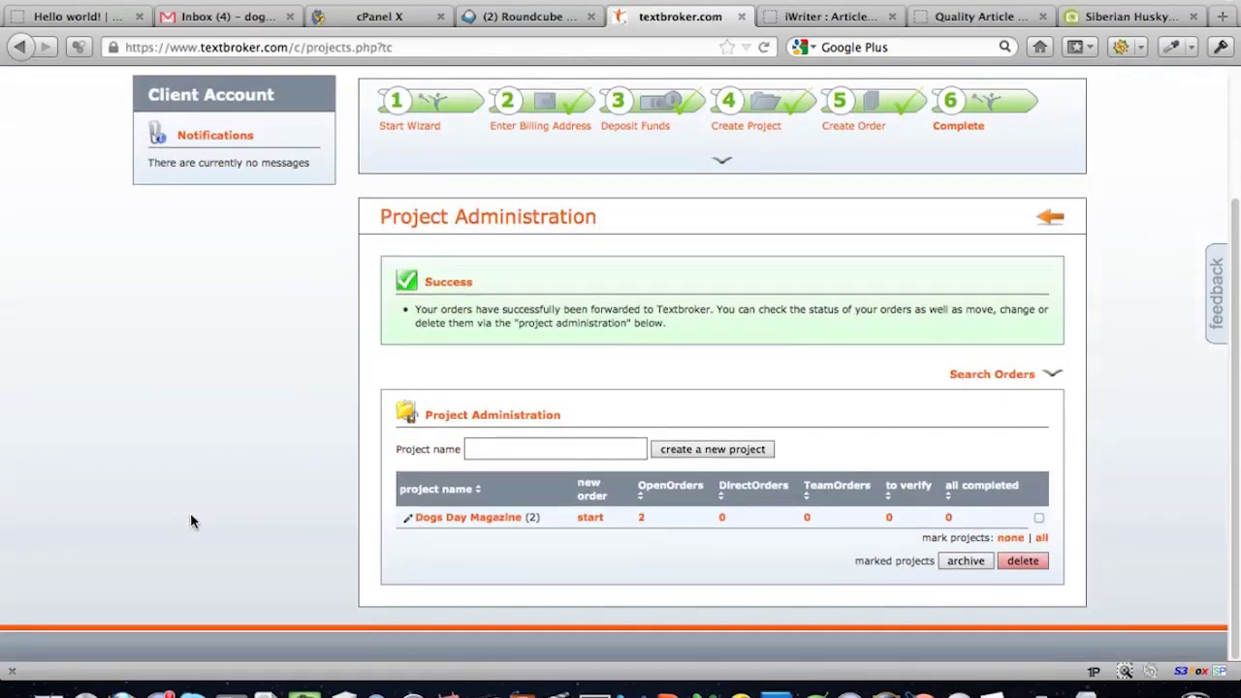